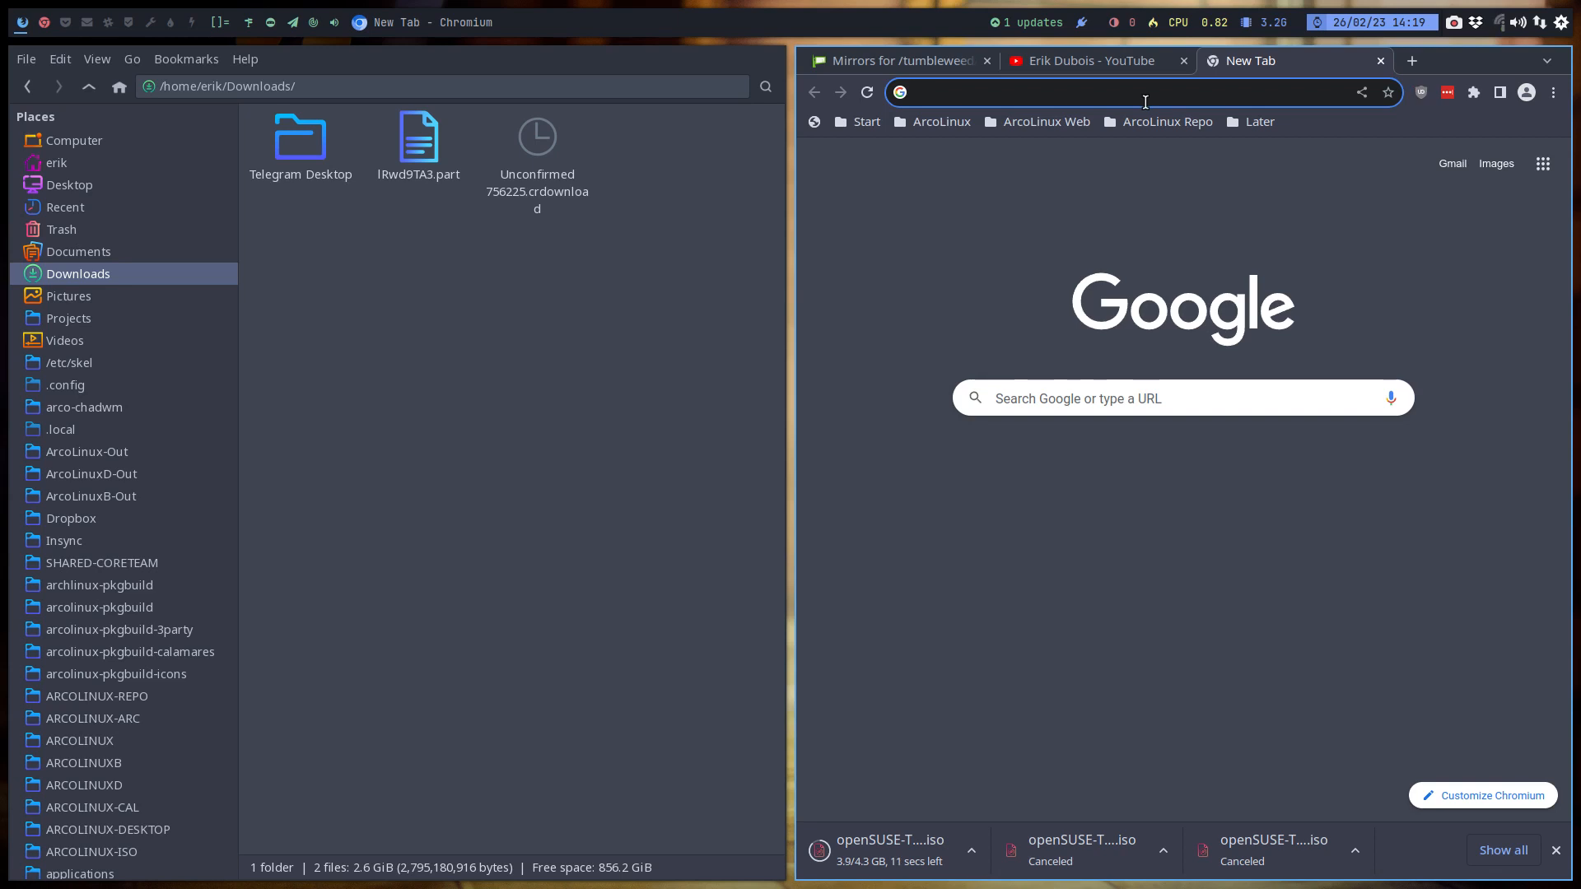
- Open arcolinuxd.com in a full-screen browser window and go to the i3 page among the Phase 3 TWM entries
type("arcolinu")
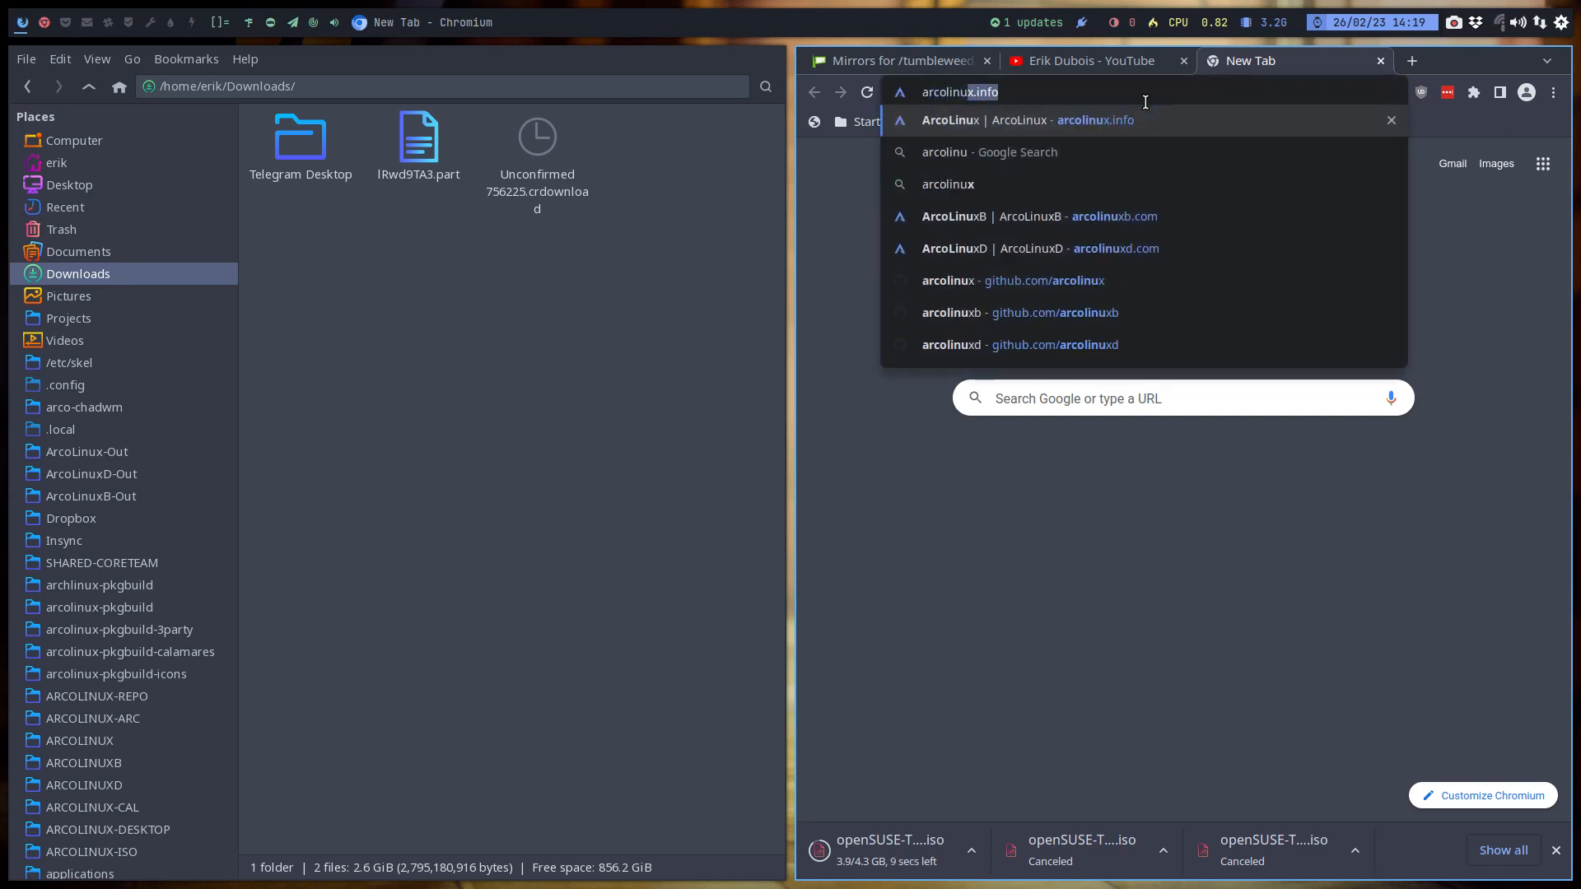
type("xd")
key("Return")
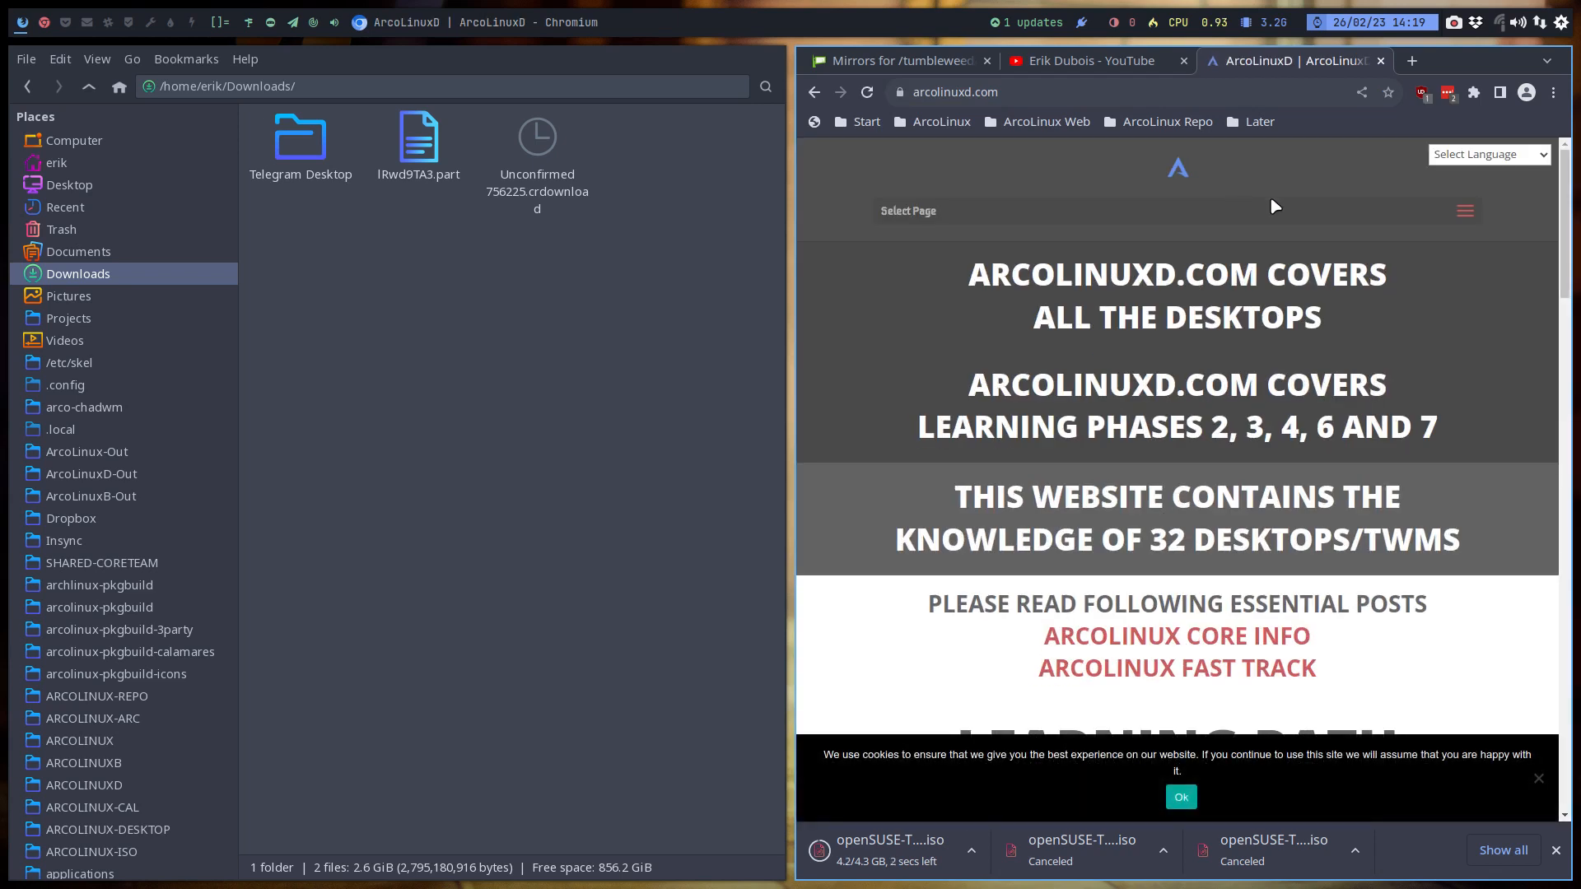
key("super+f")
mouse_move(706, 110)
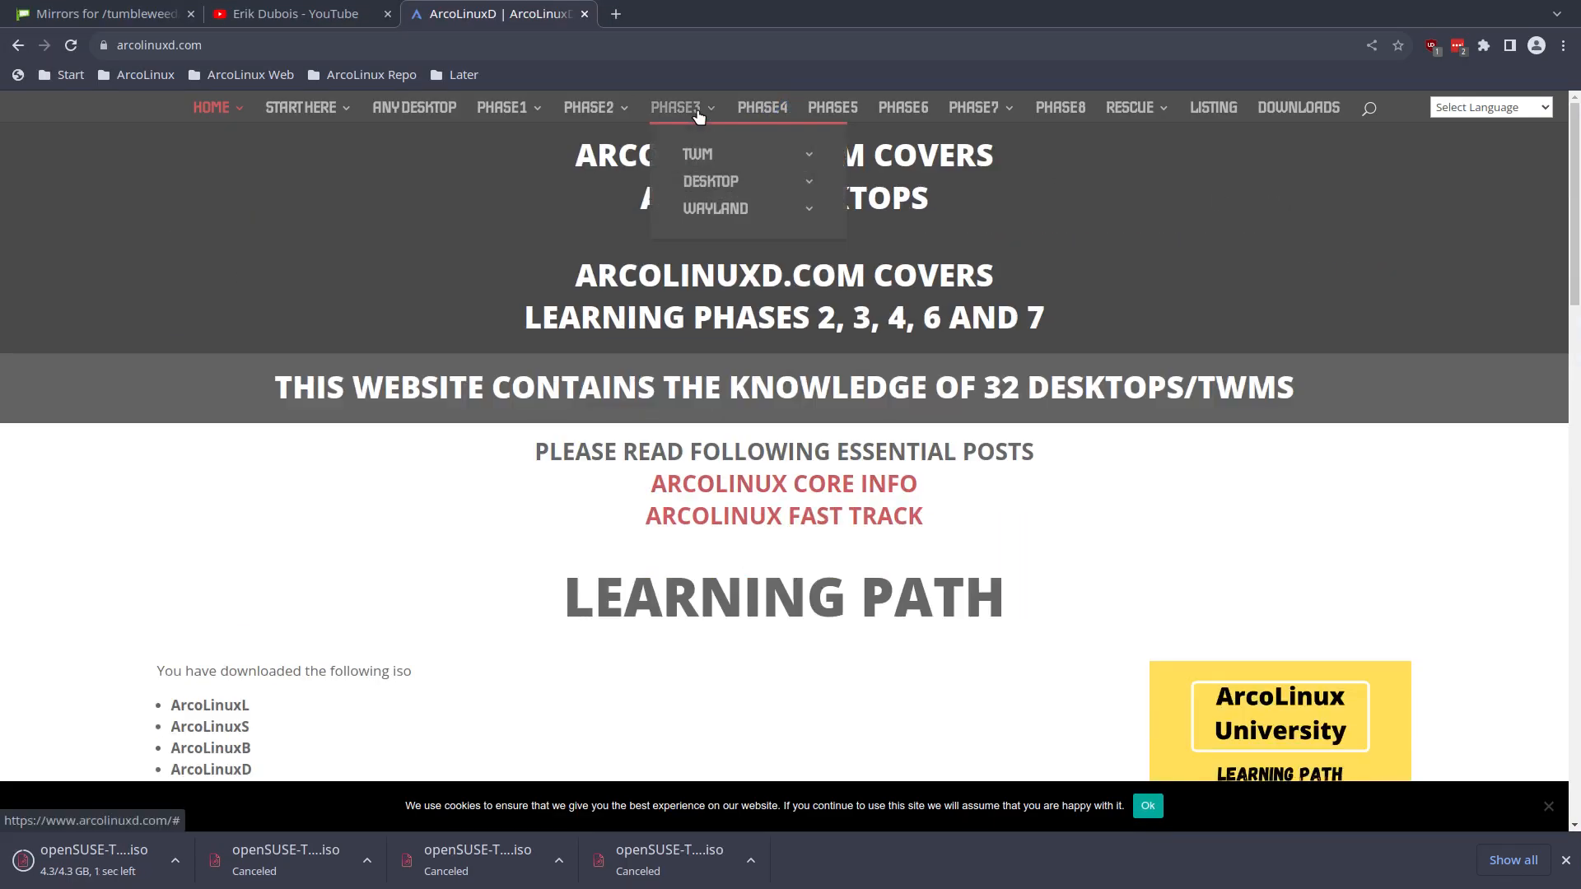
mouse_move(700, 154)
left_click(887, 345)
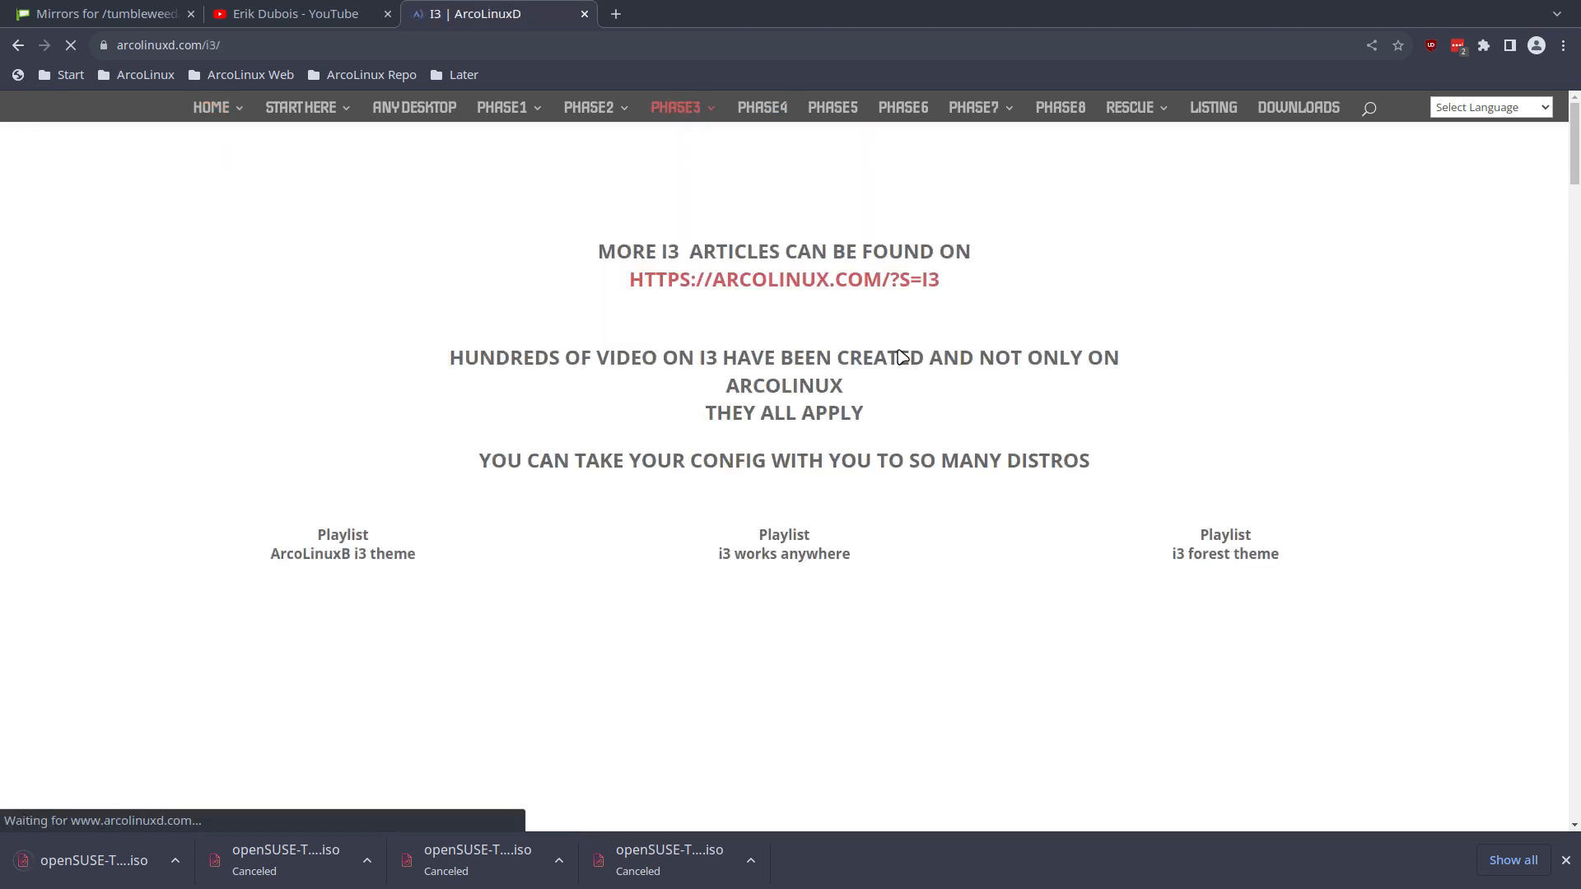
- Examine the video playlists and the articles about i3 on the ArcoLinuxD i3 page
scroll(898, 385, "down", 5)
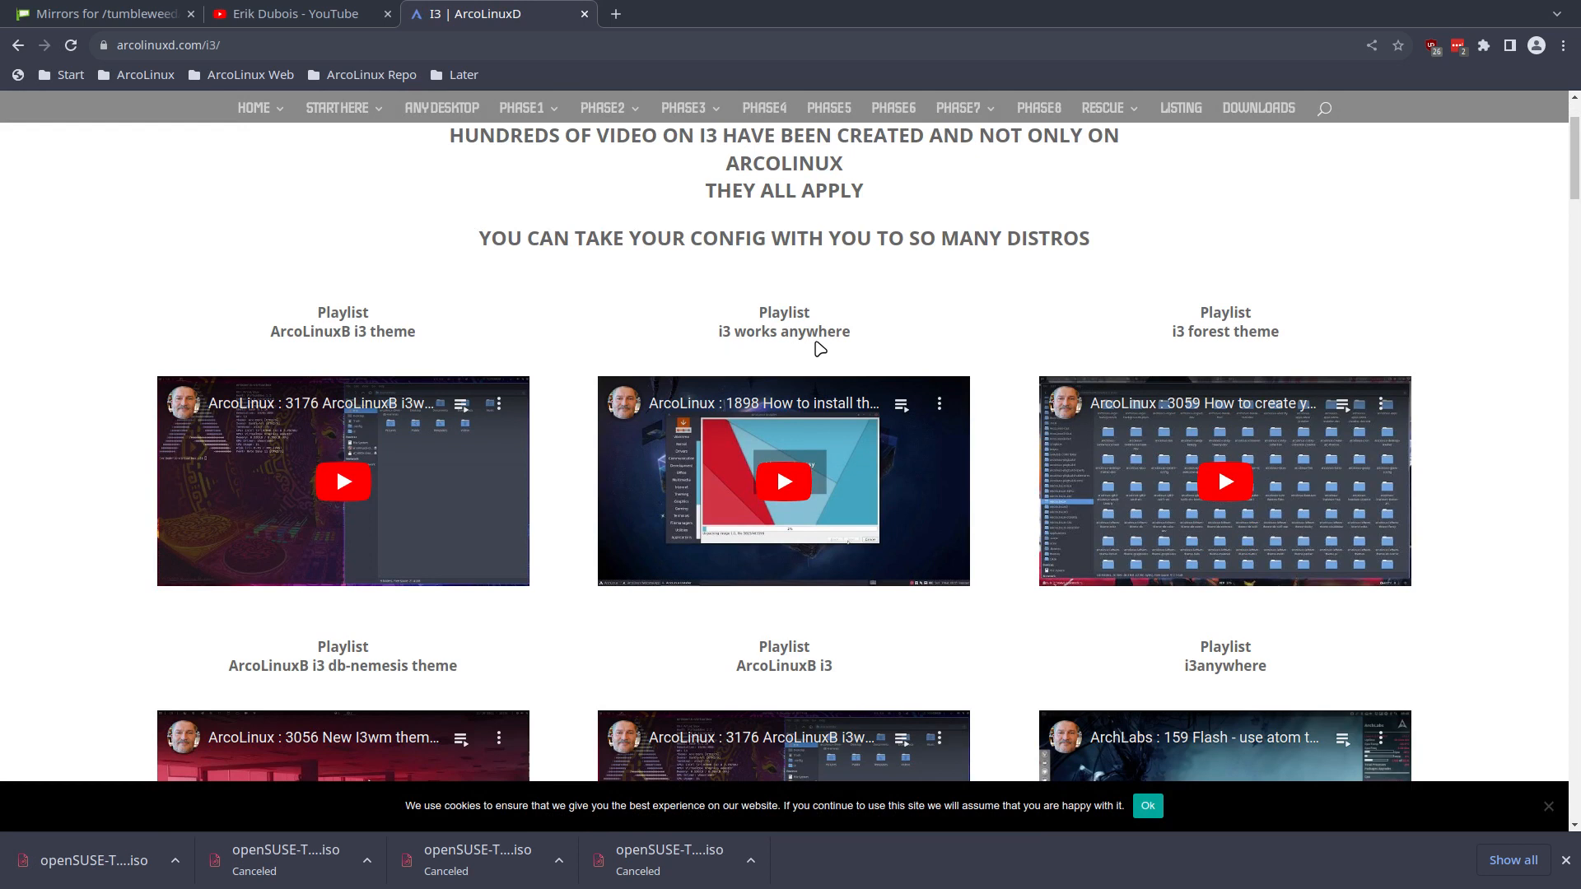
scroll(824, 346, "down", 4)
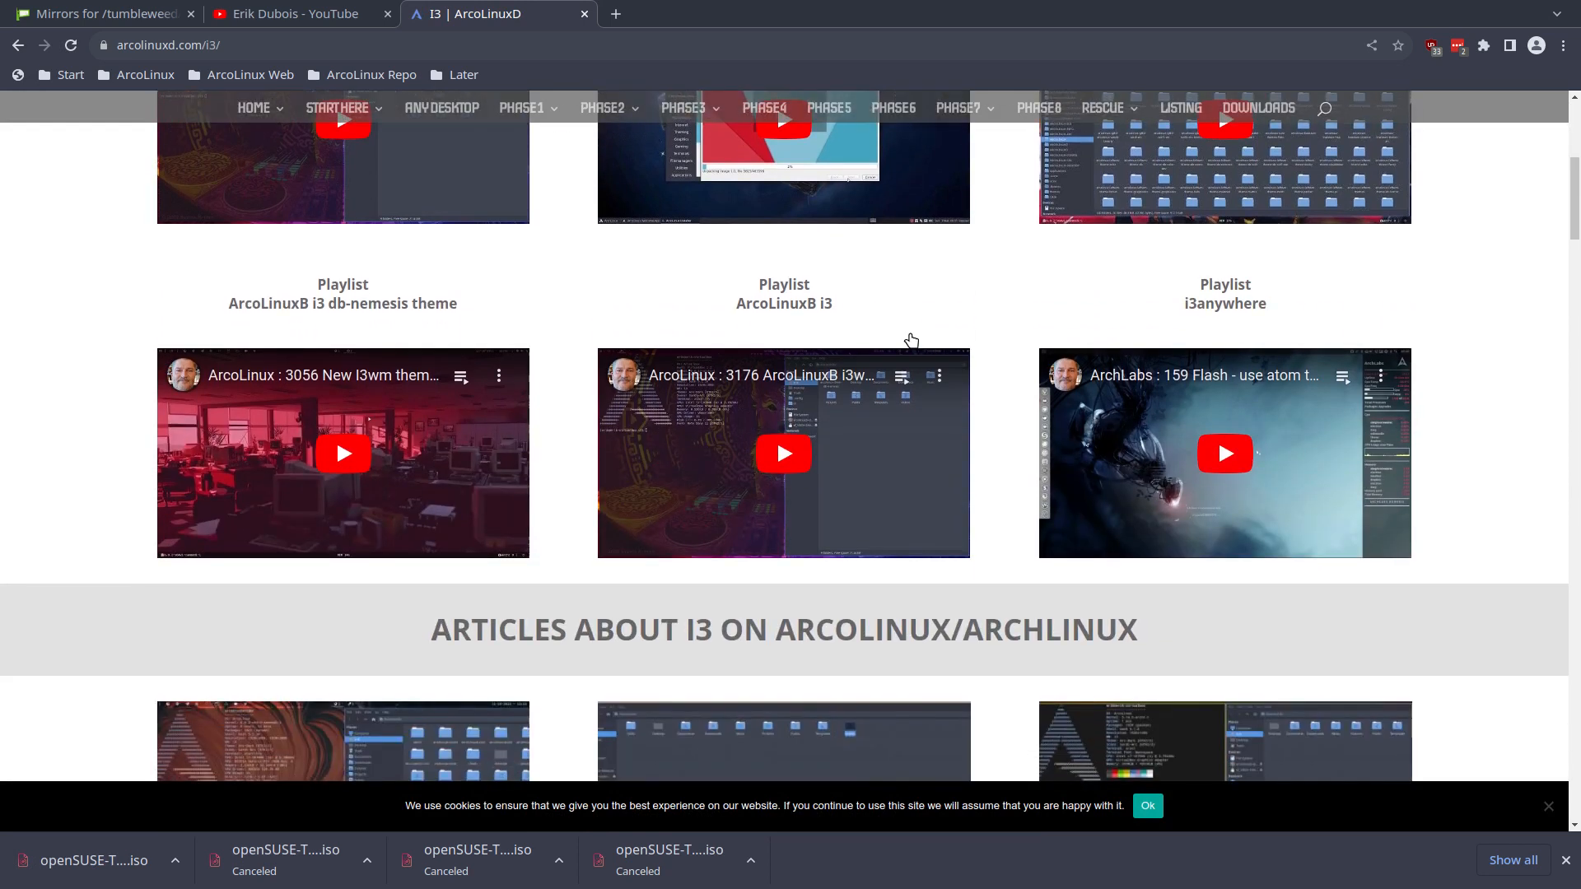
scroll(910, 340, "down", 6)
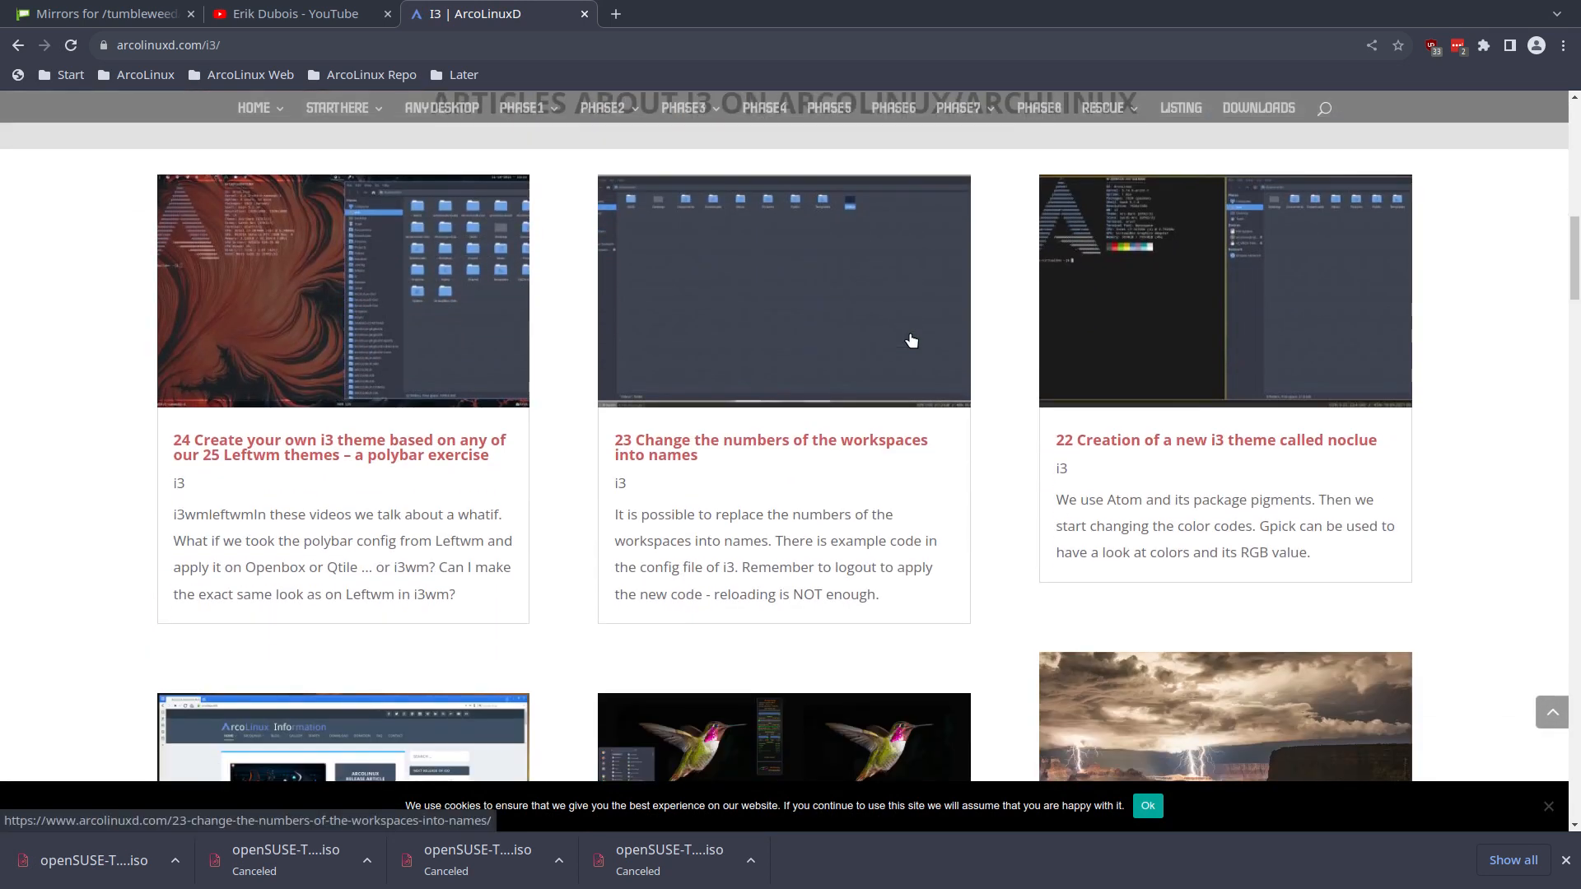
scroll(551, 426, "down", 20)
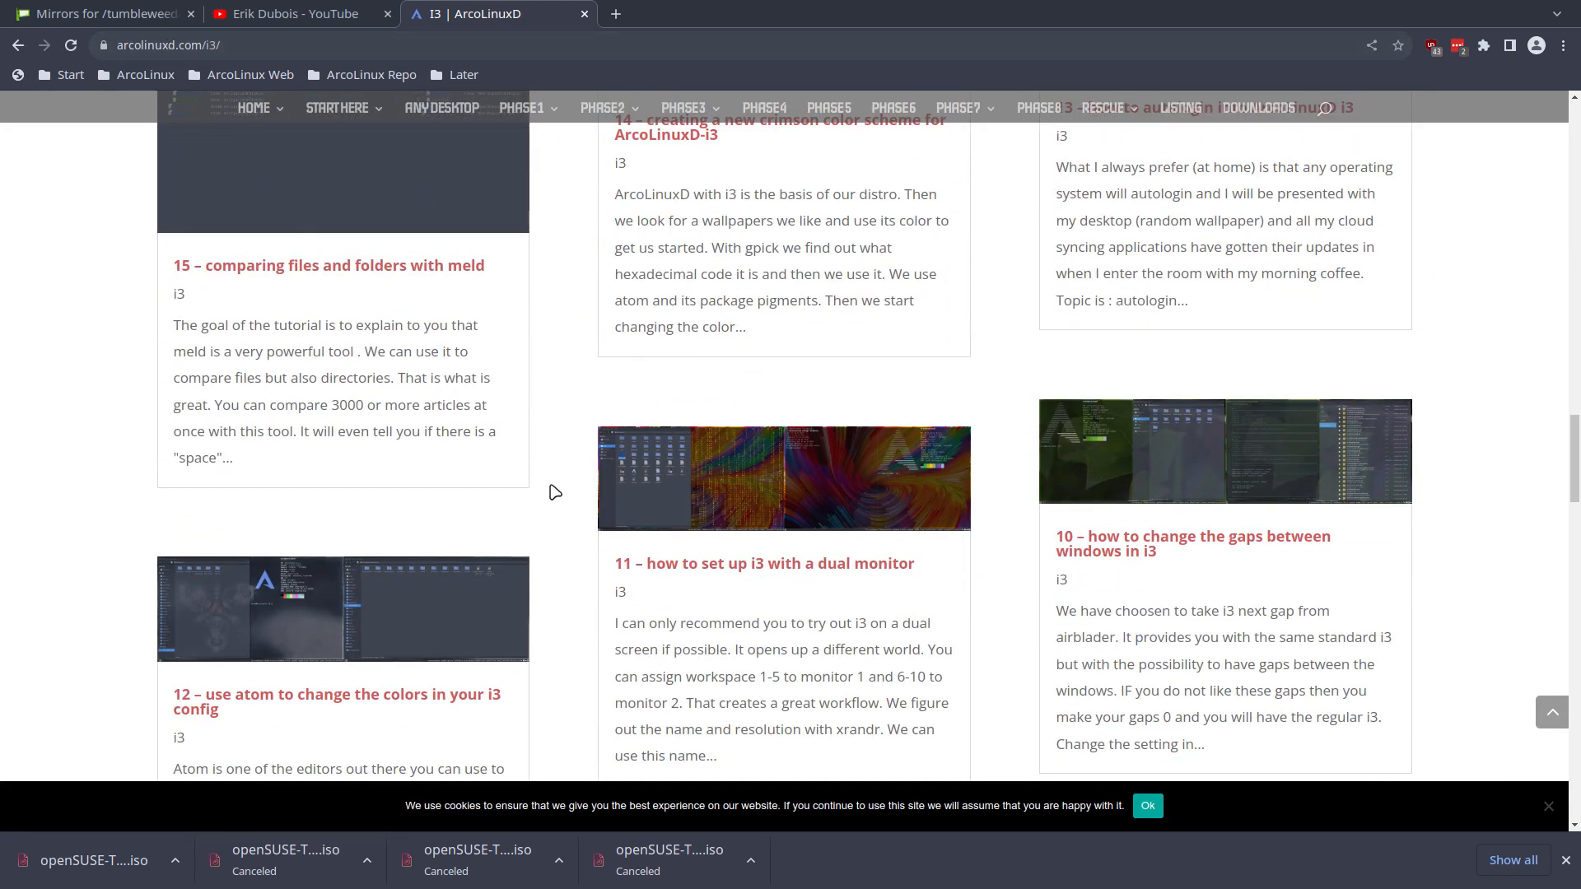
scroll(550, 492, "up", 15)
scroll(555, 492, "up", 10)
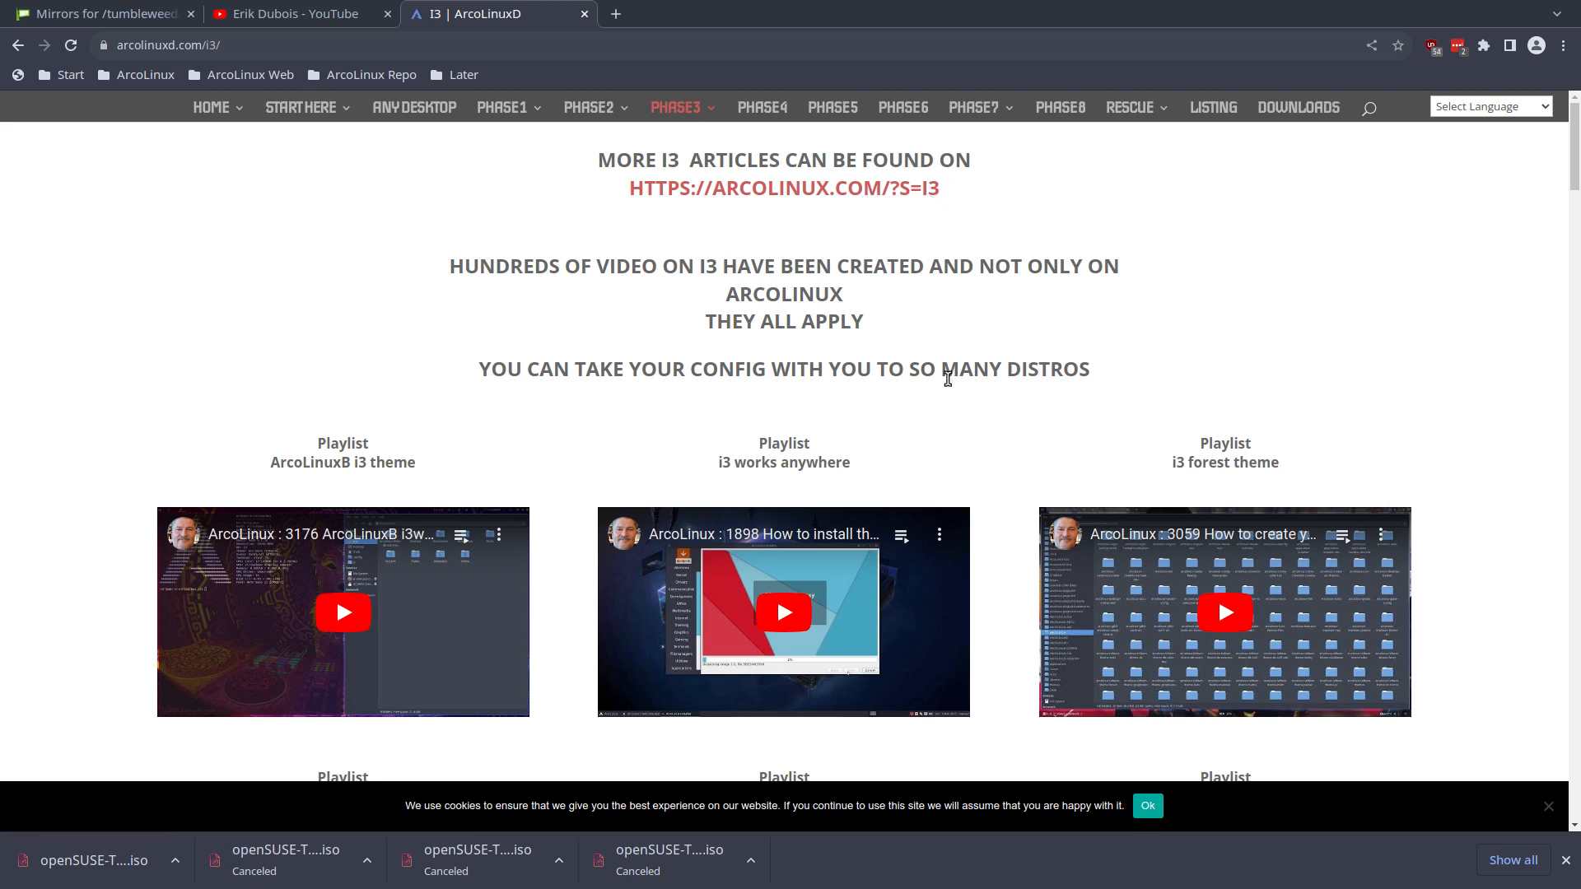
scroll(948, 379, "down", 3)
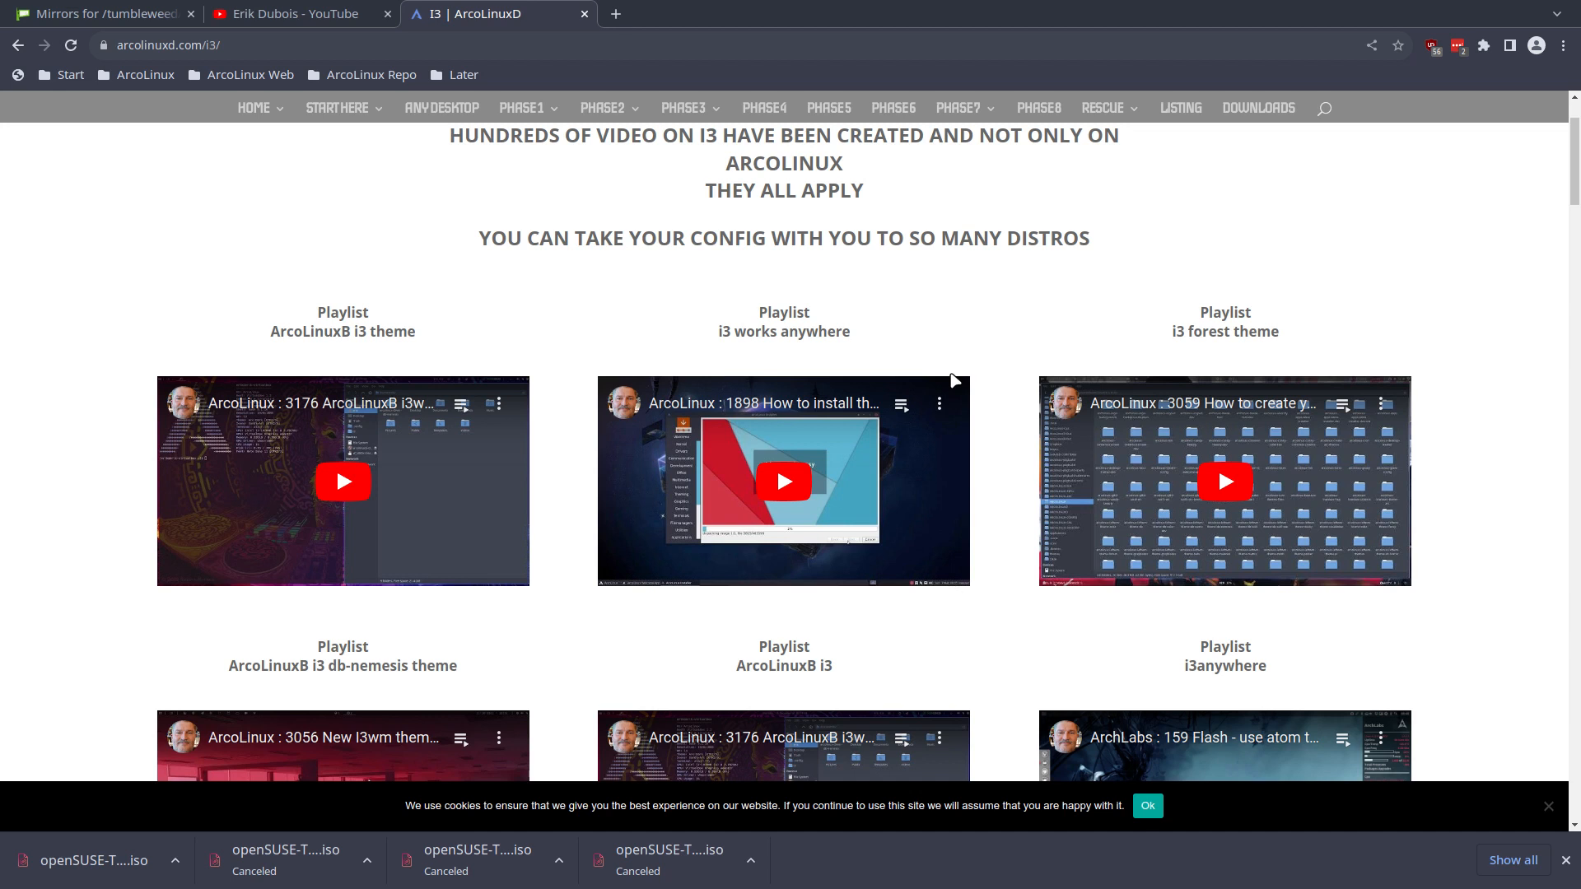
- Go back from the openSUSE mirror list to the DistroWatch home page and examine its page hit ranking
left_click(86, 19)
left_click(18, 48)
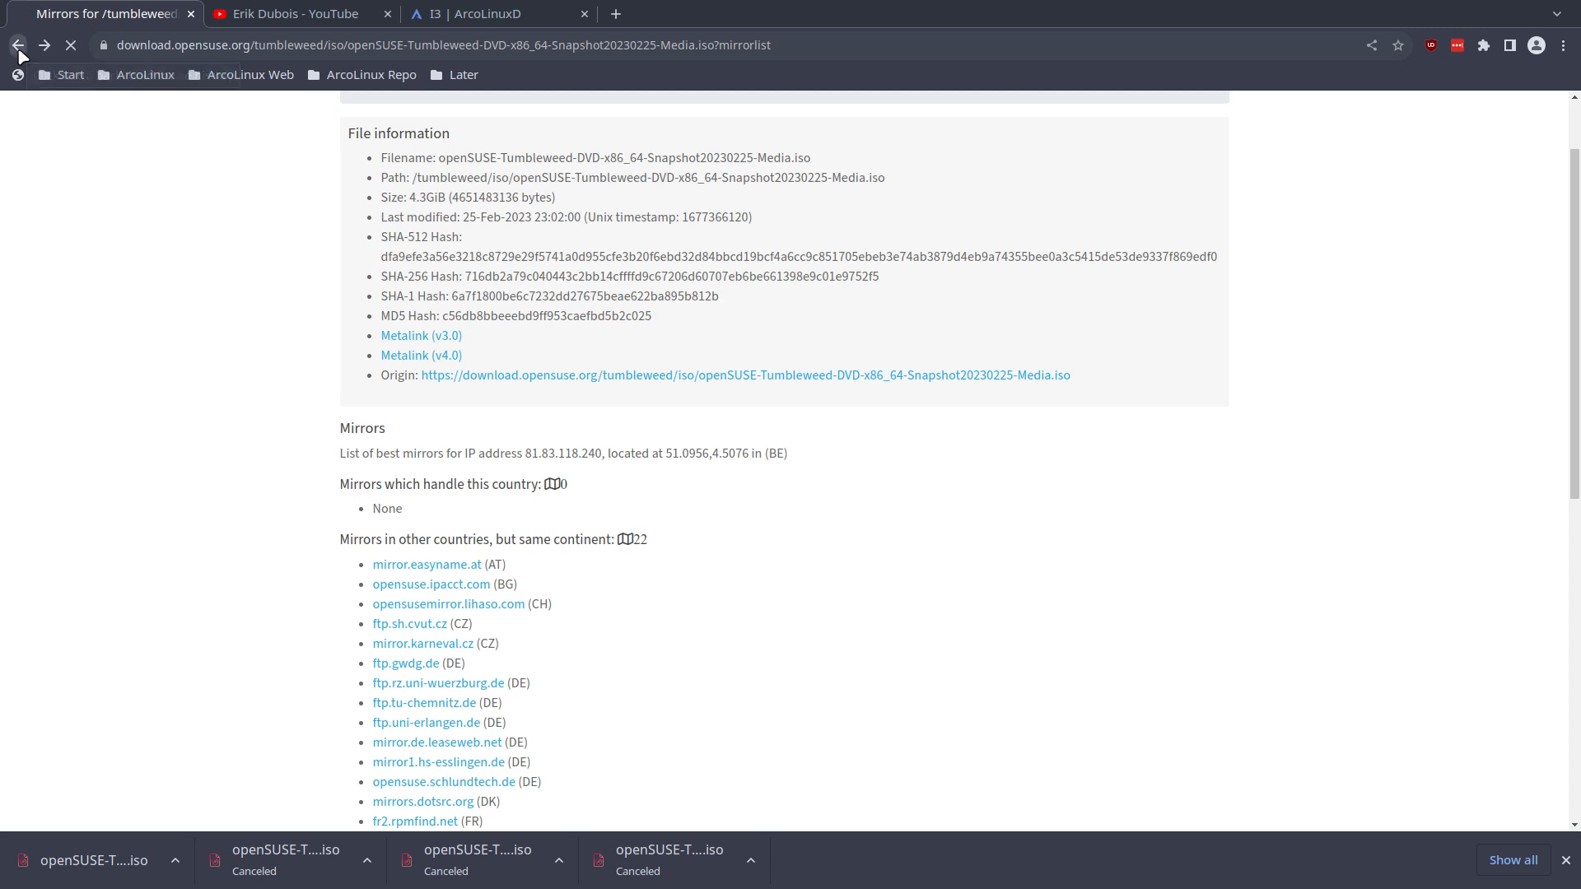
left_click(19, 48)
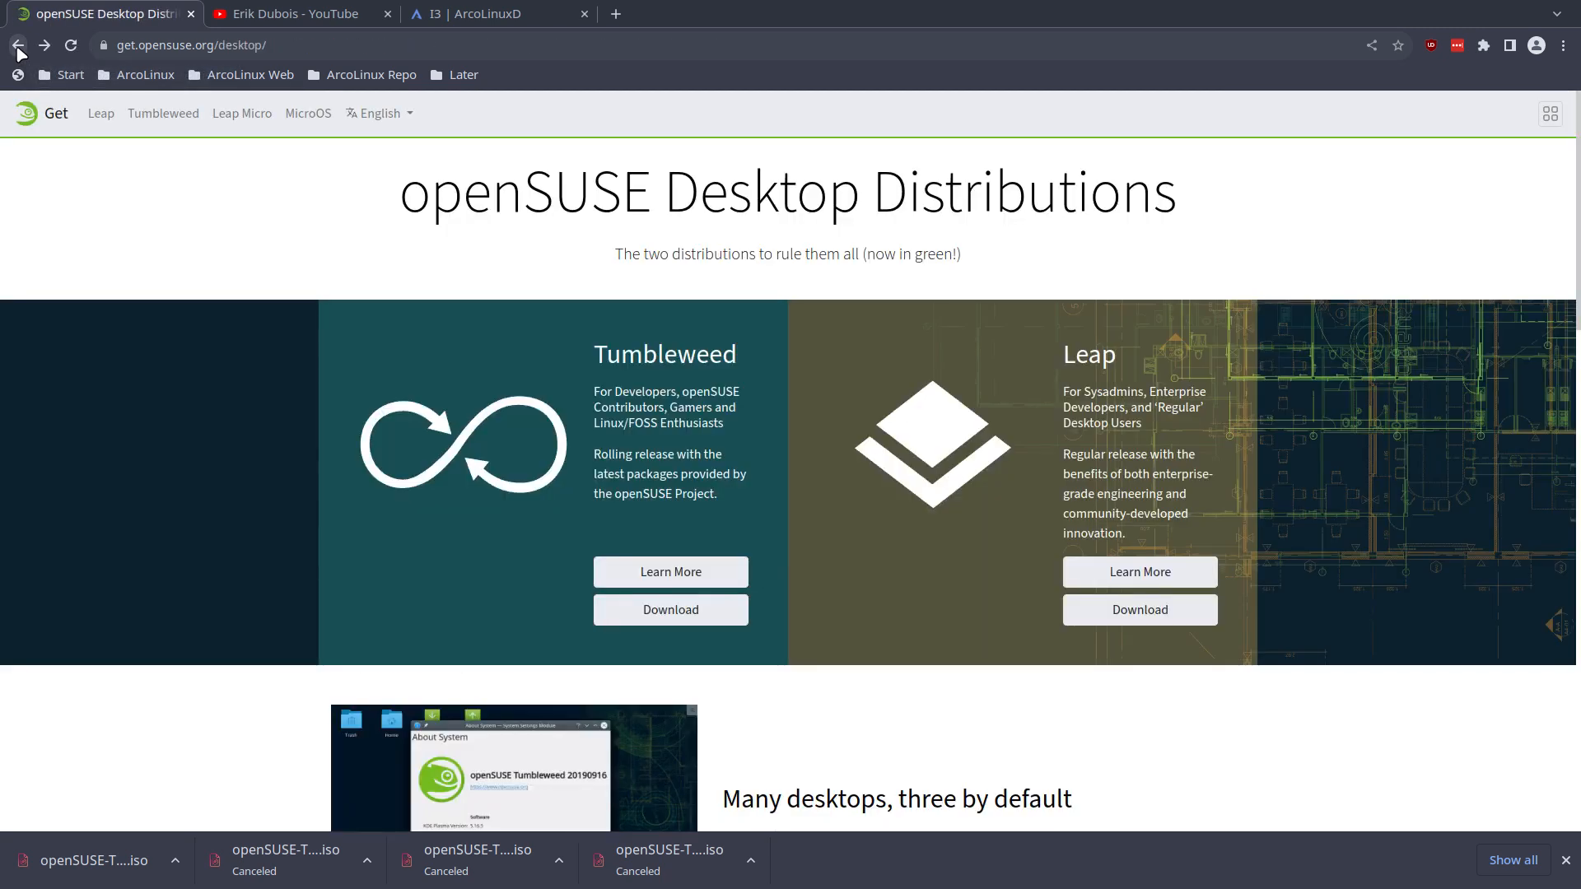
left_click(19, 47)
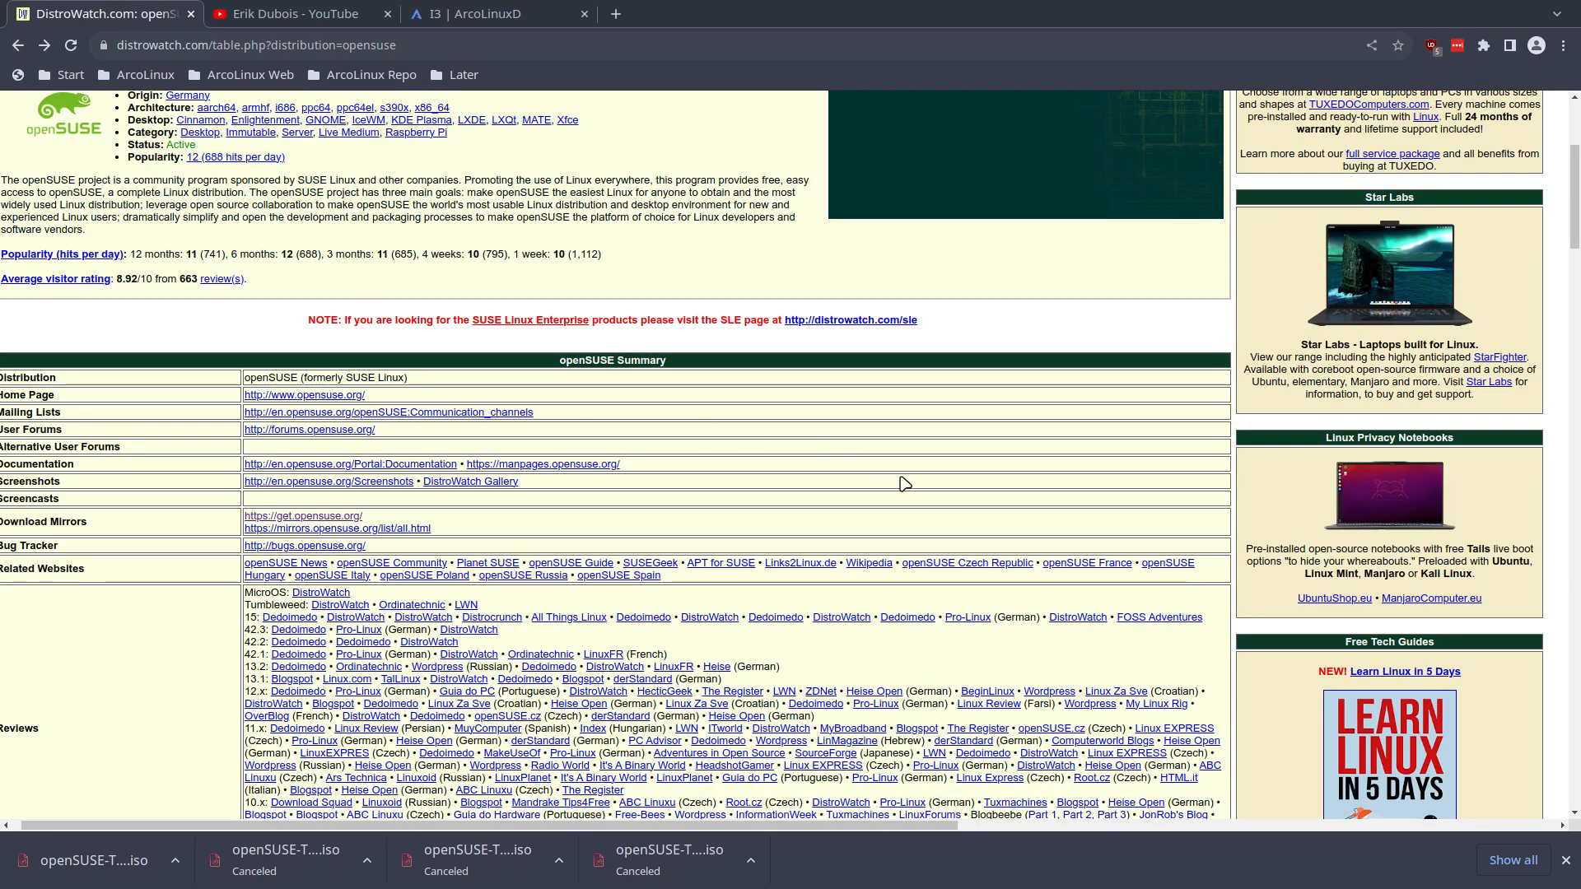
scroll(905, 483, "up", 2)
left_click(18, 45)
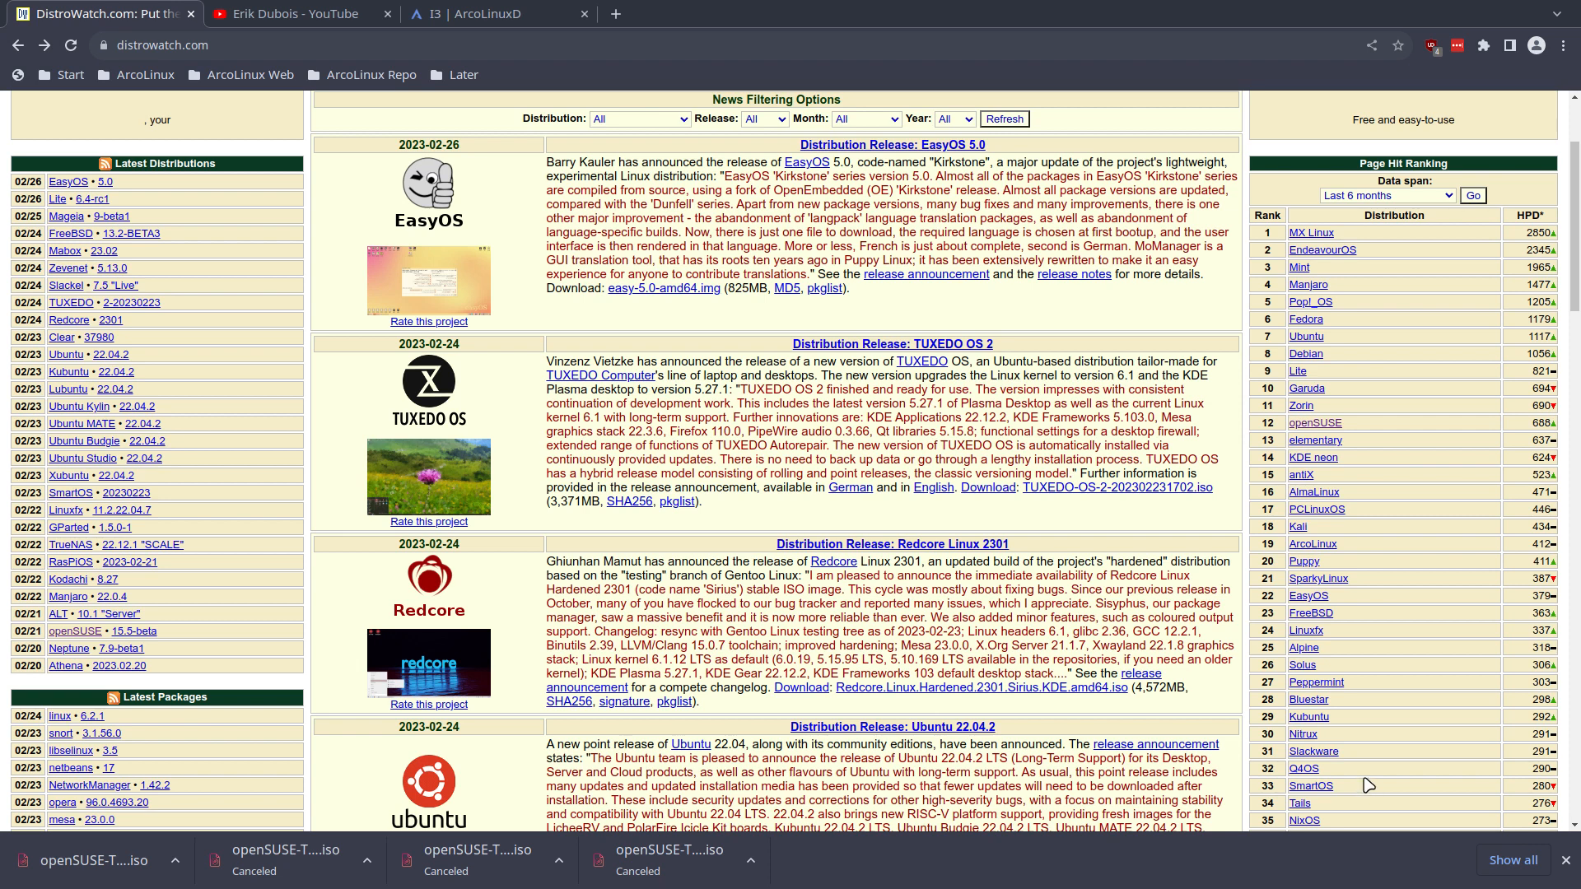
scroll(1371, 774, "down", 15)
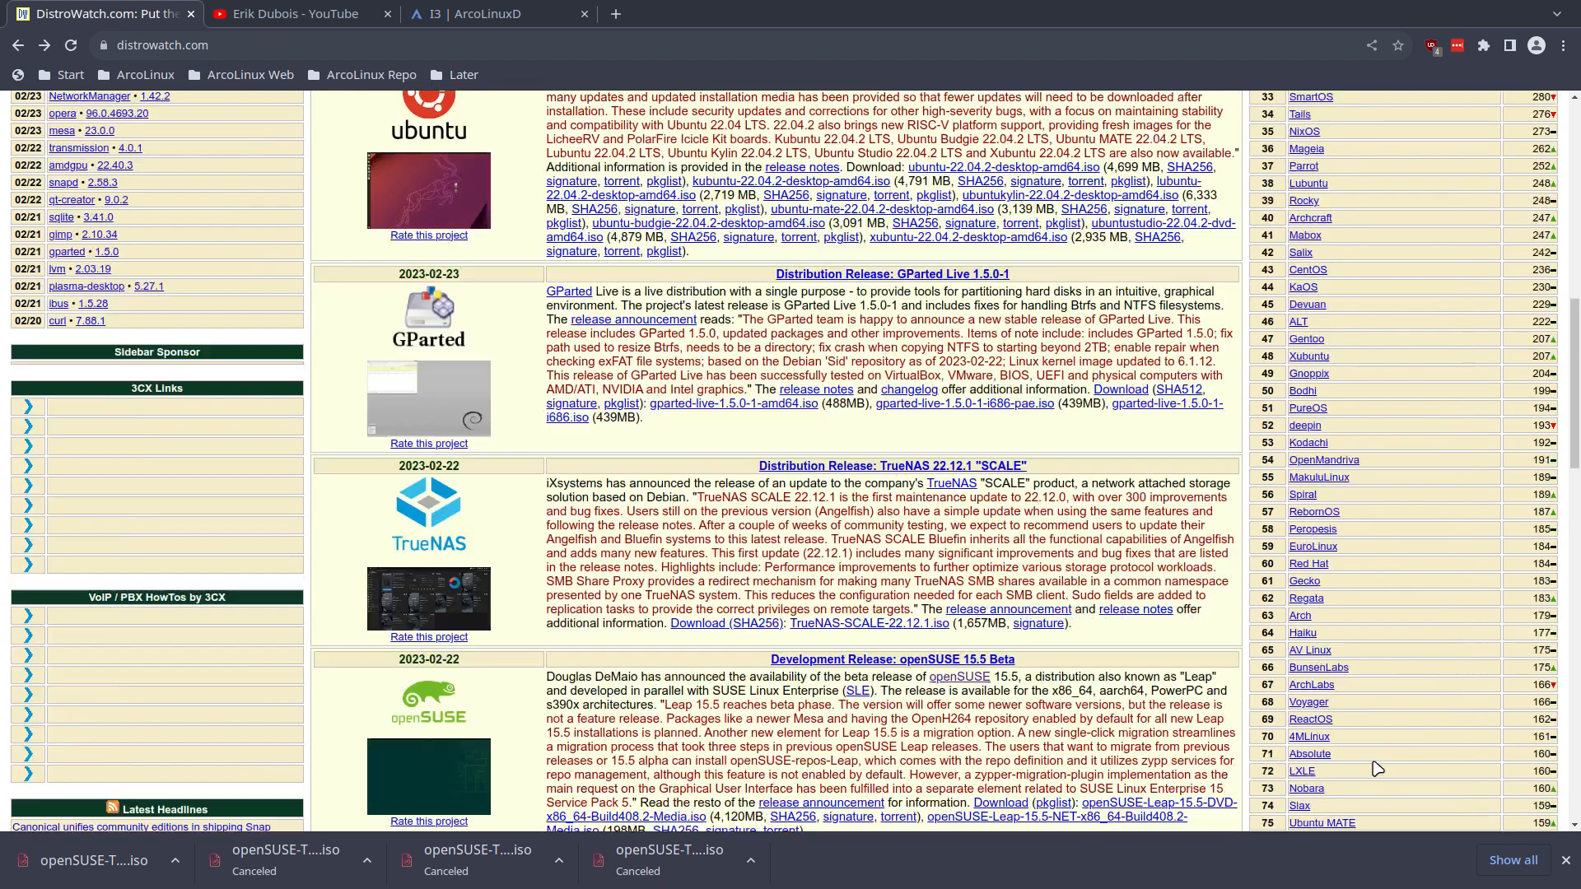
scroll(1375, 766, "up", 6)
scroll(1375, 766, "up", 8)
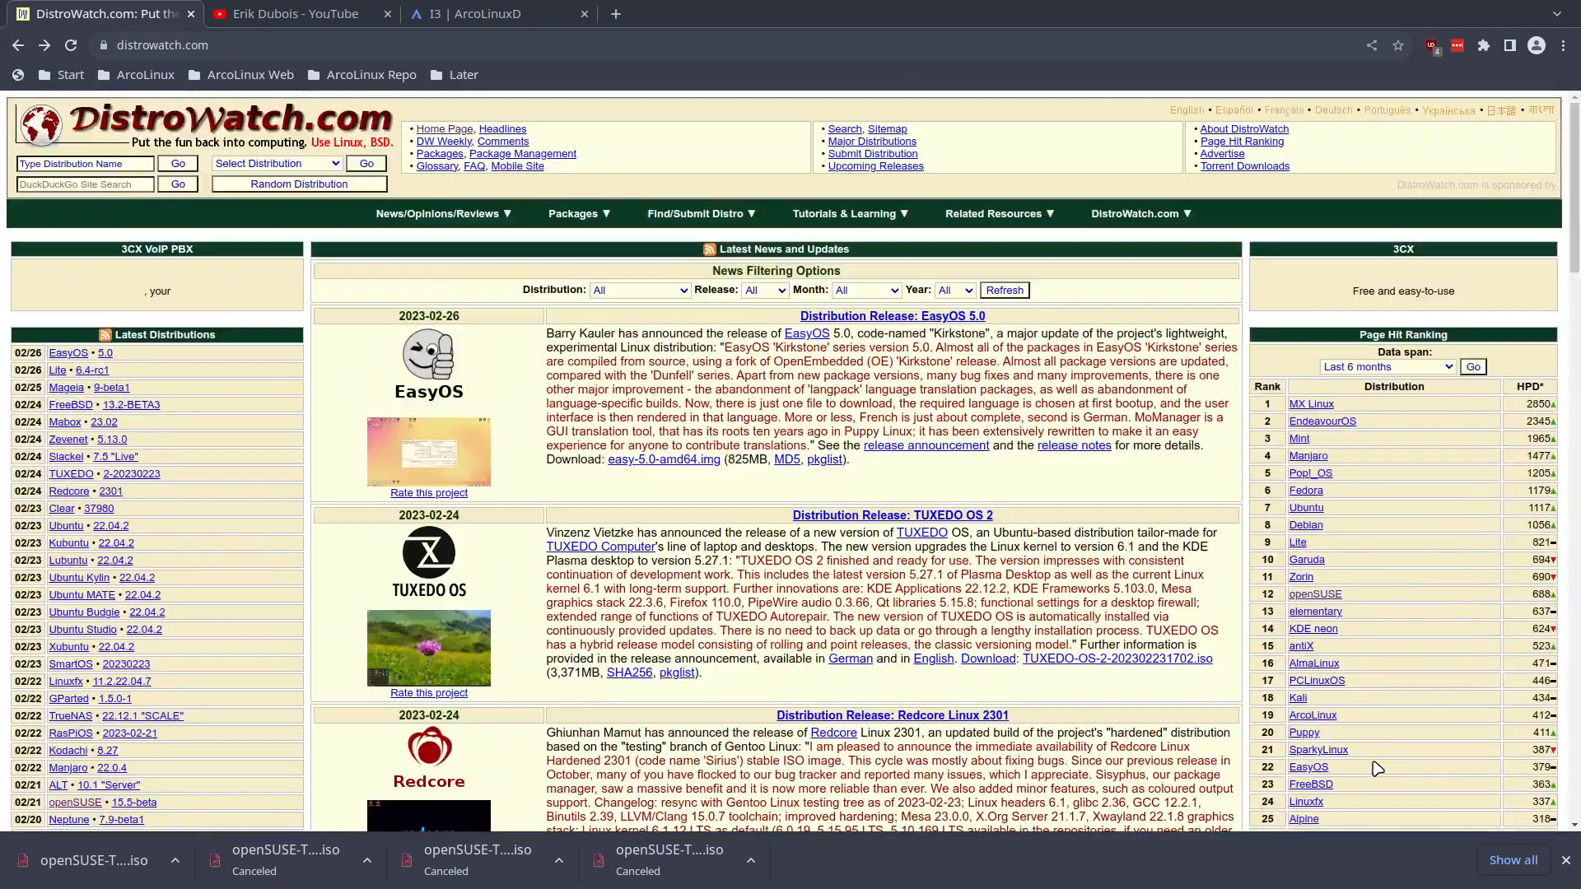
scroll(1375, 766, "down", 3)
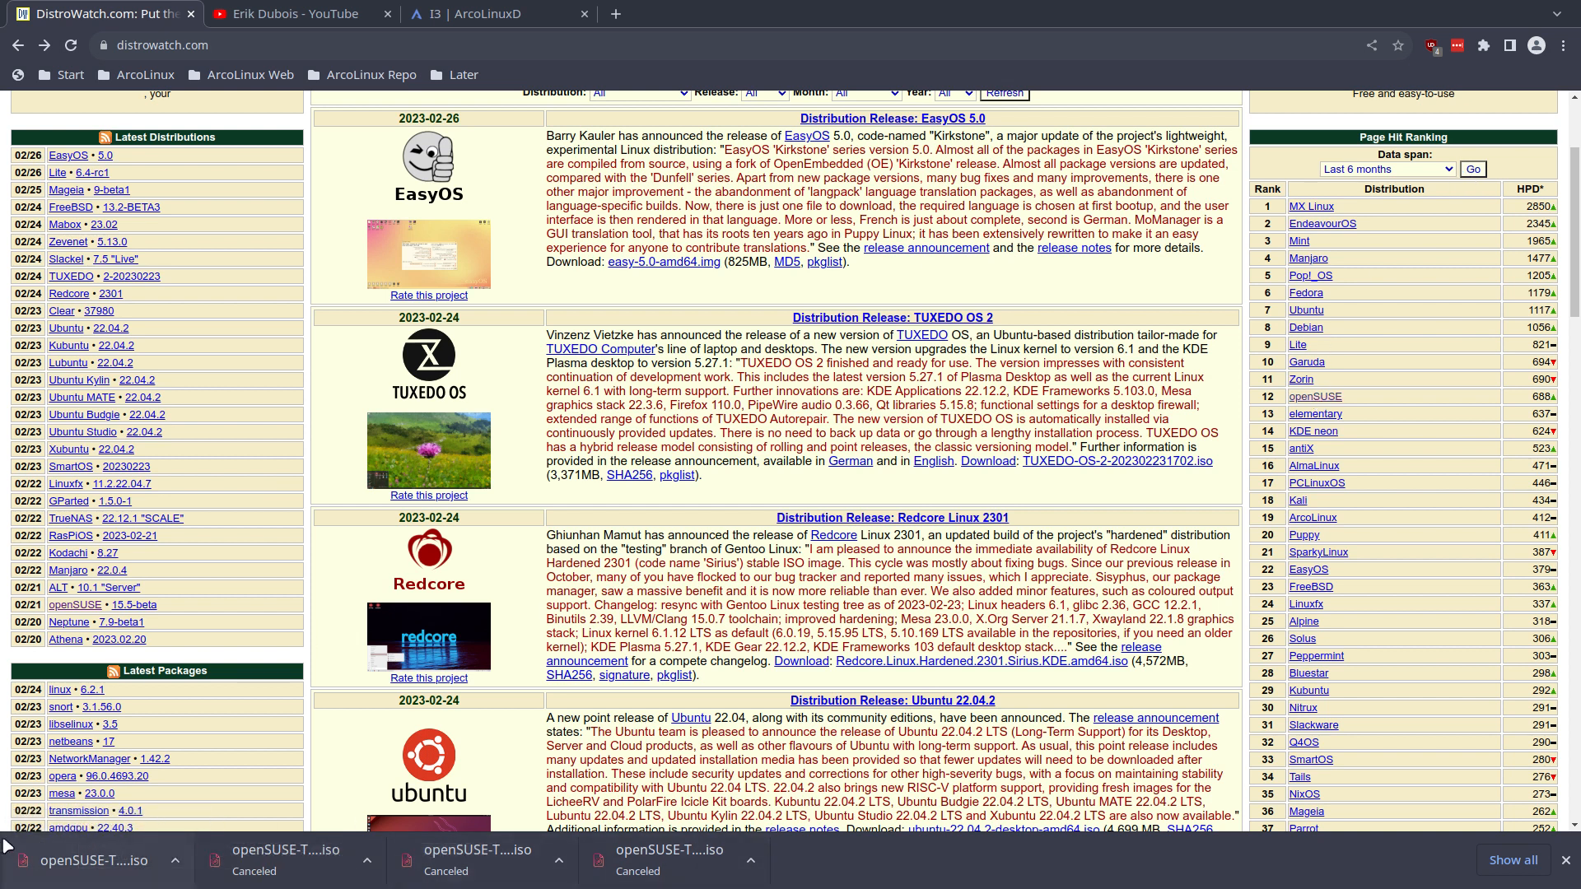
- Return to the openSUSE Tumbleweed ISO mirror page and review the mirrors listed for other countries
left_click(45, 45)
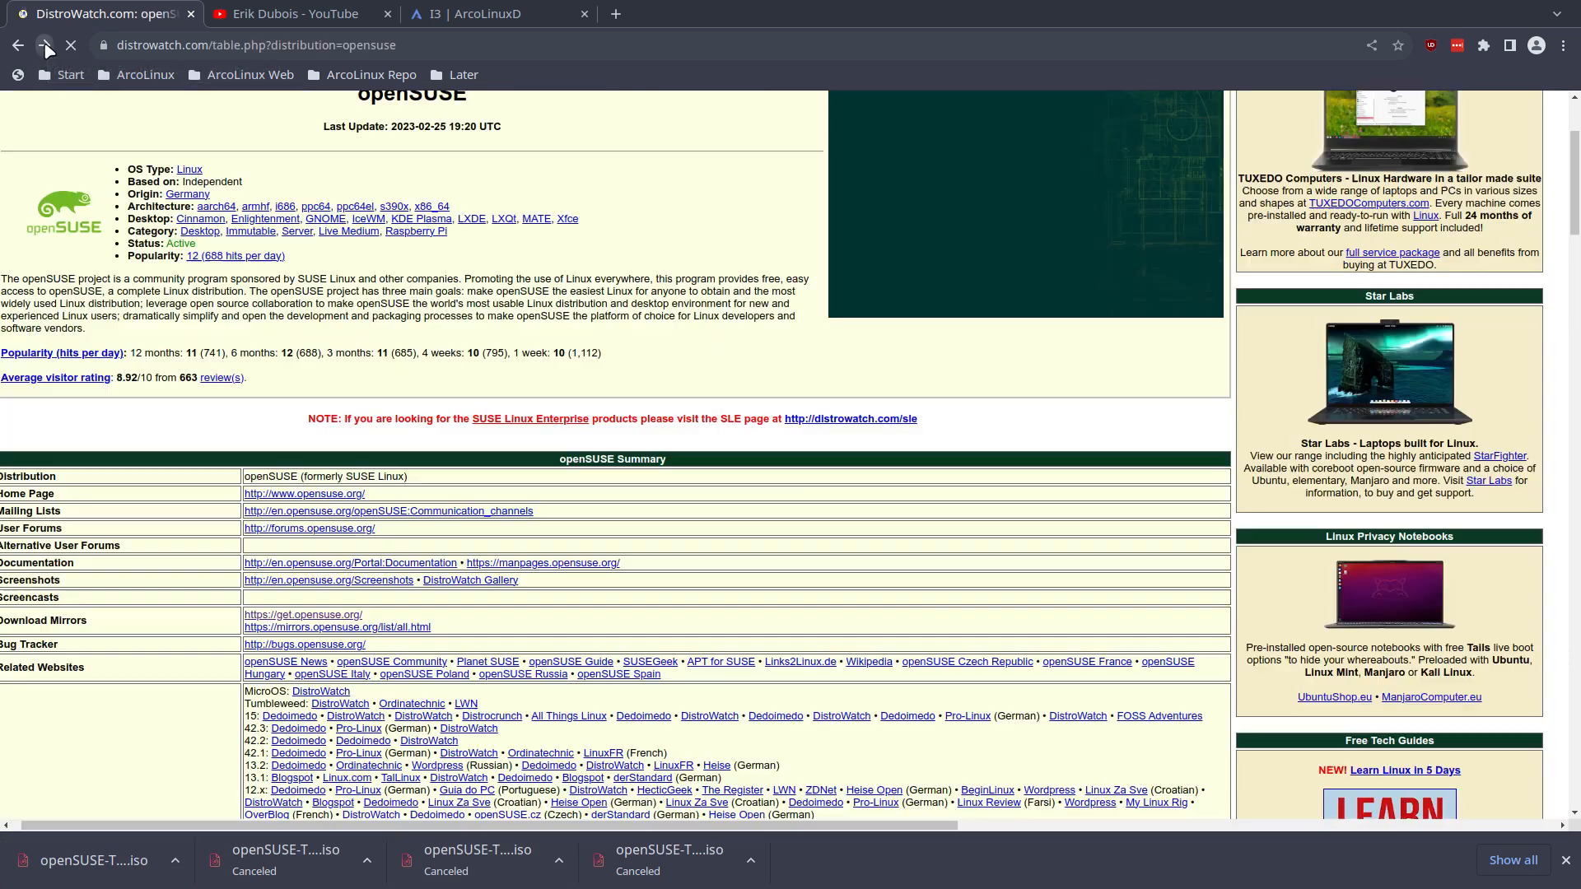
left_click(44, 45)
left_click(45, 45)
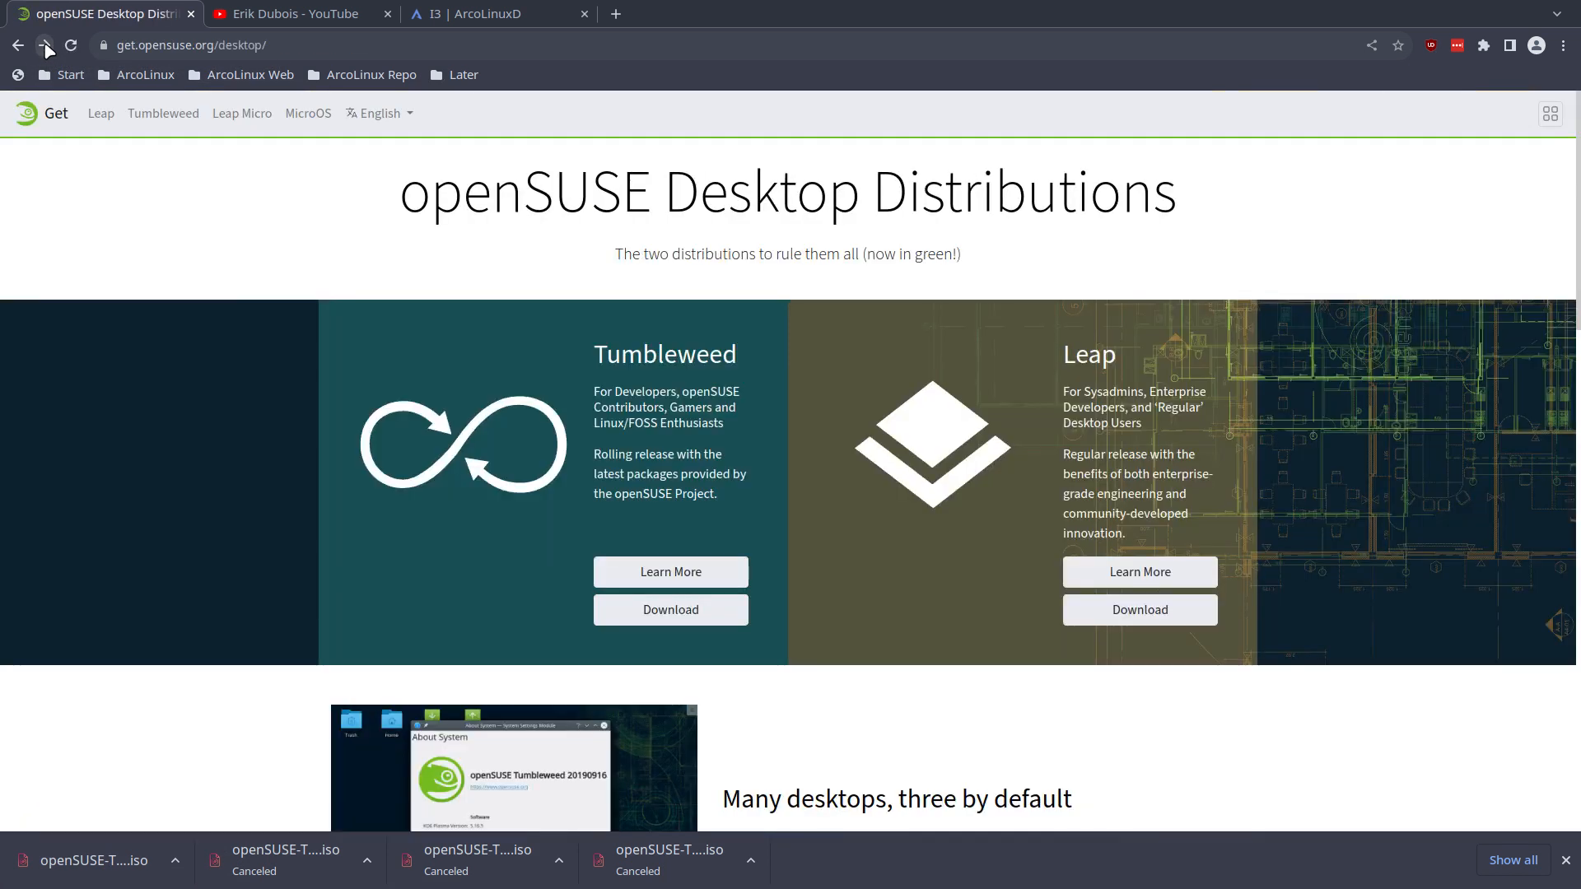
left_click(44, 46)
scroll(504, 476, "down", 3)
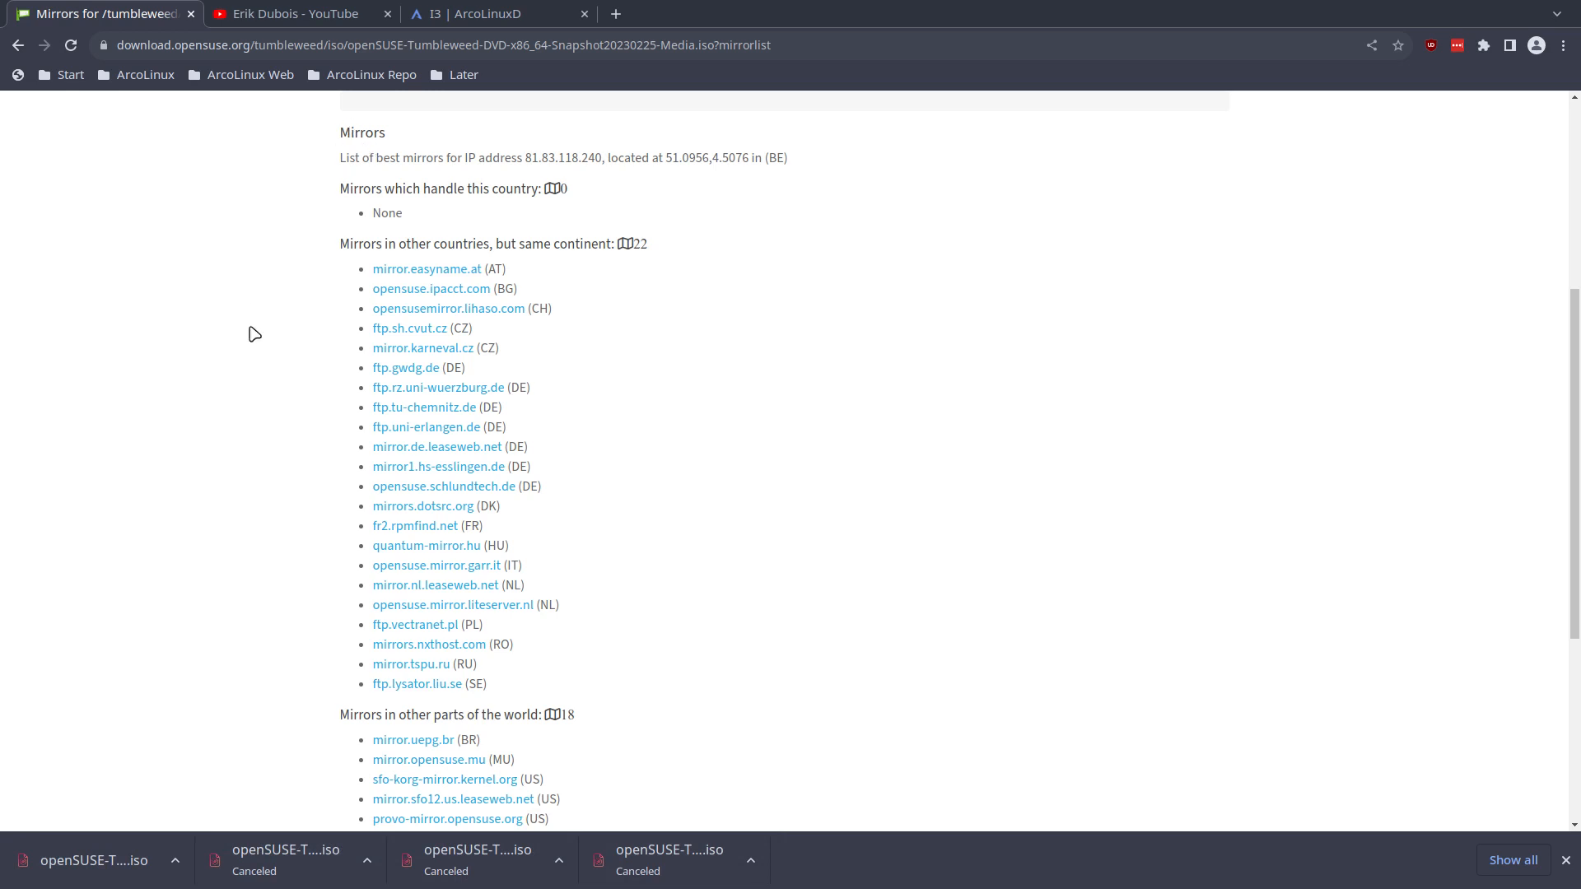
- In the Downloads folder, rename the ISO to openSUSE-Tumbleweed-DVD-x86_64-Snapshot20230225-Media.iso and delete the leftover lRwd9TA3.part file
key("super+Tab")
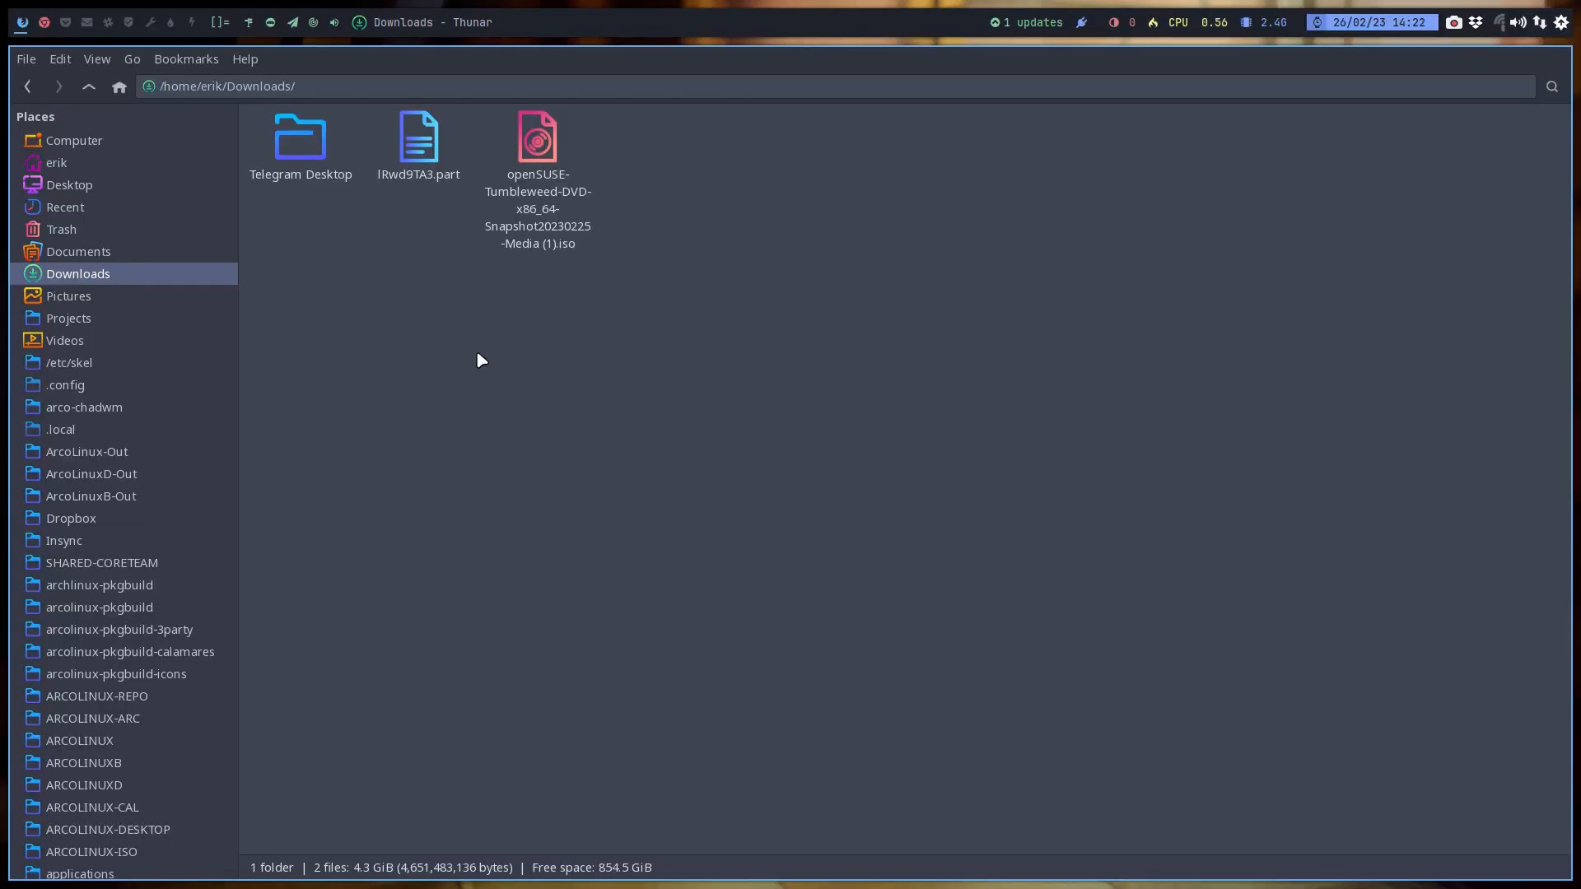
left_click(525, 198)
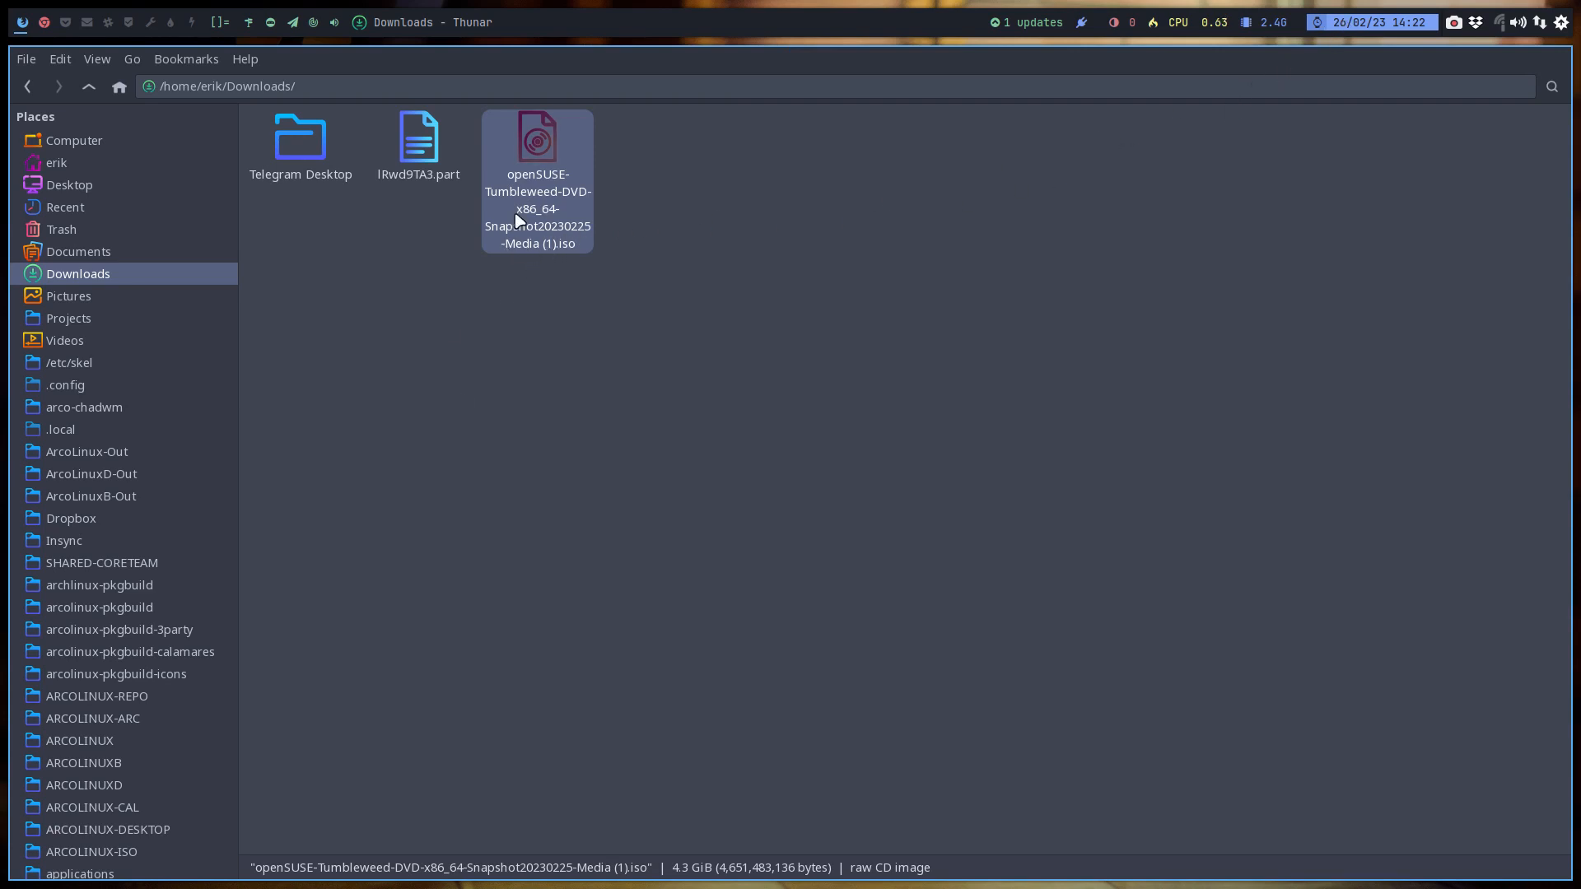
key("F2")
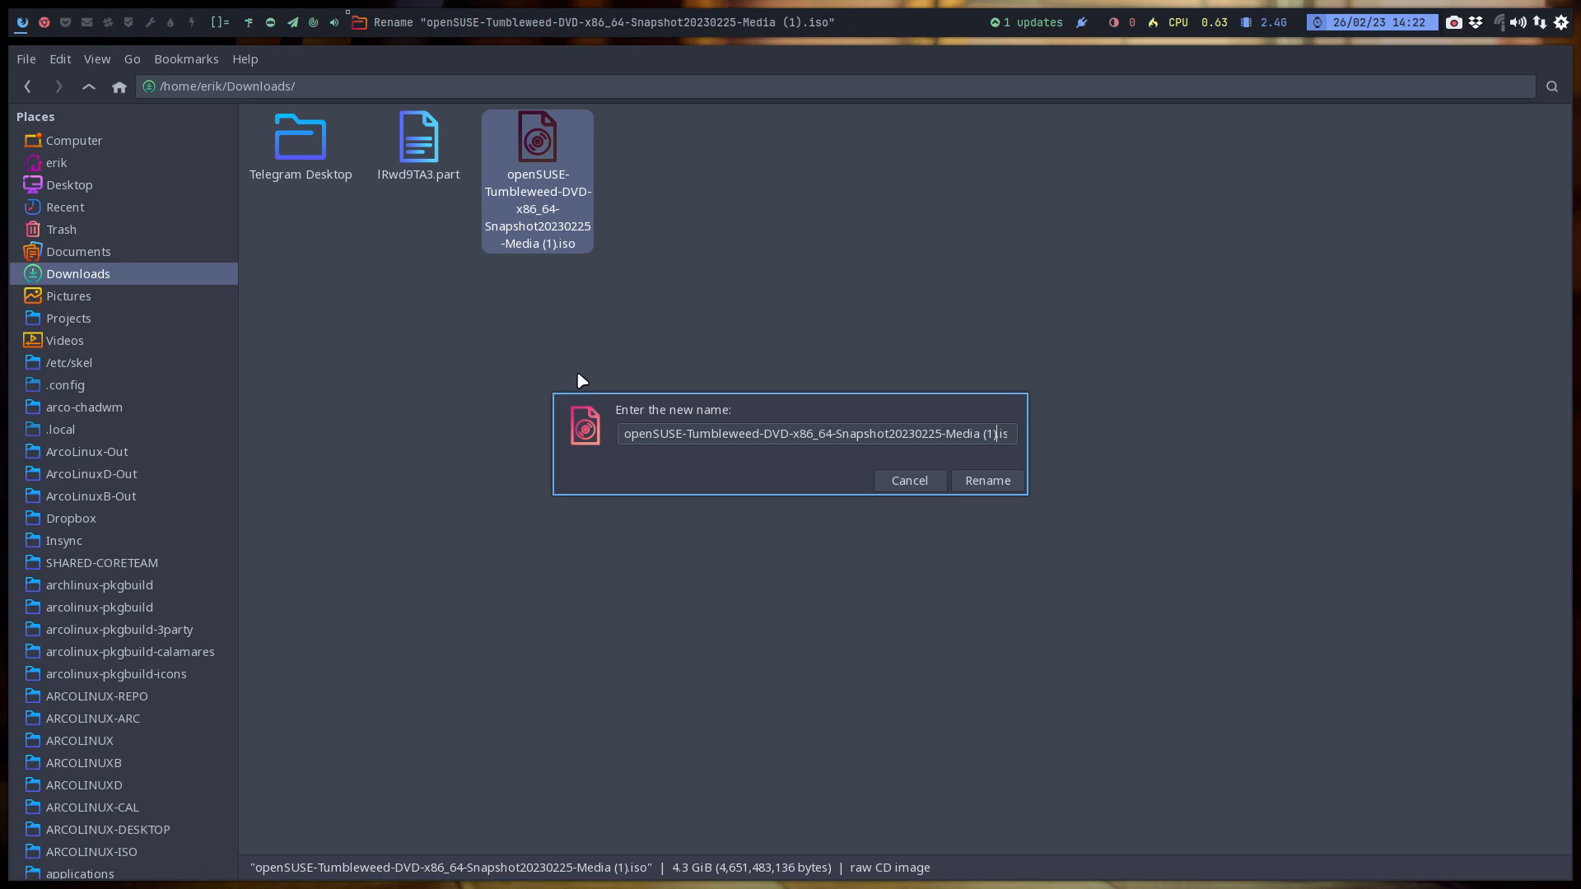
key("BackSpace")
key("BackSpace")
key("BackSpace")
key("BackSpace")
key("Return")
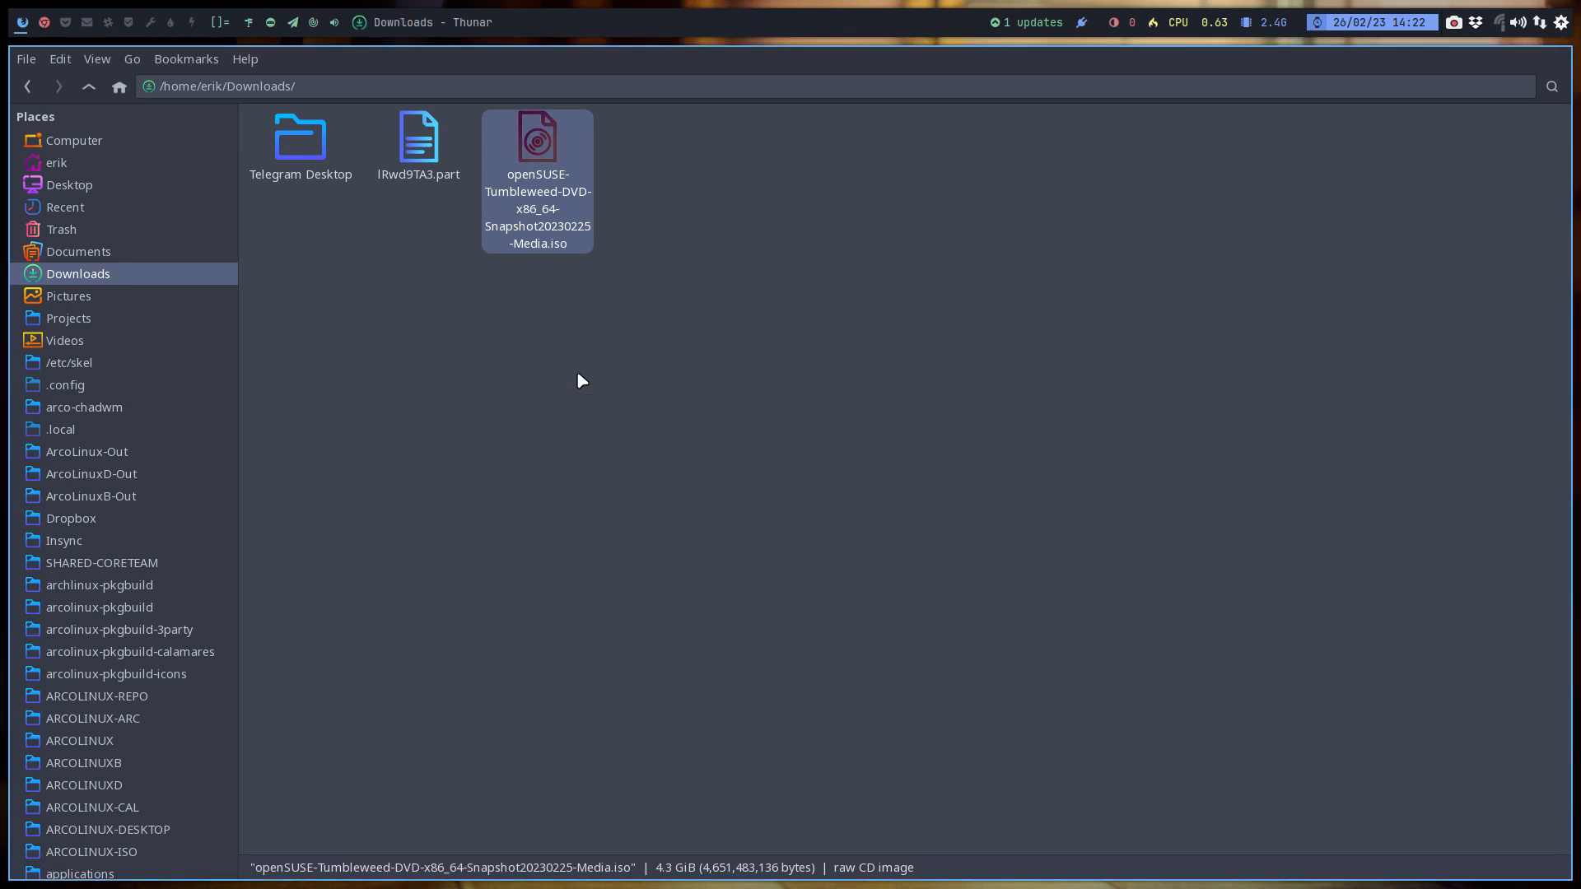
left_click(423, 157)
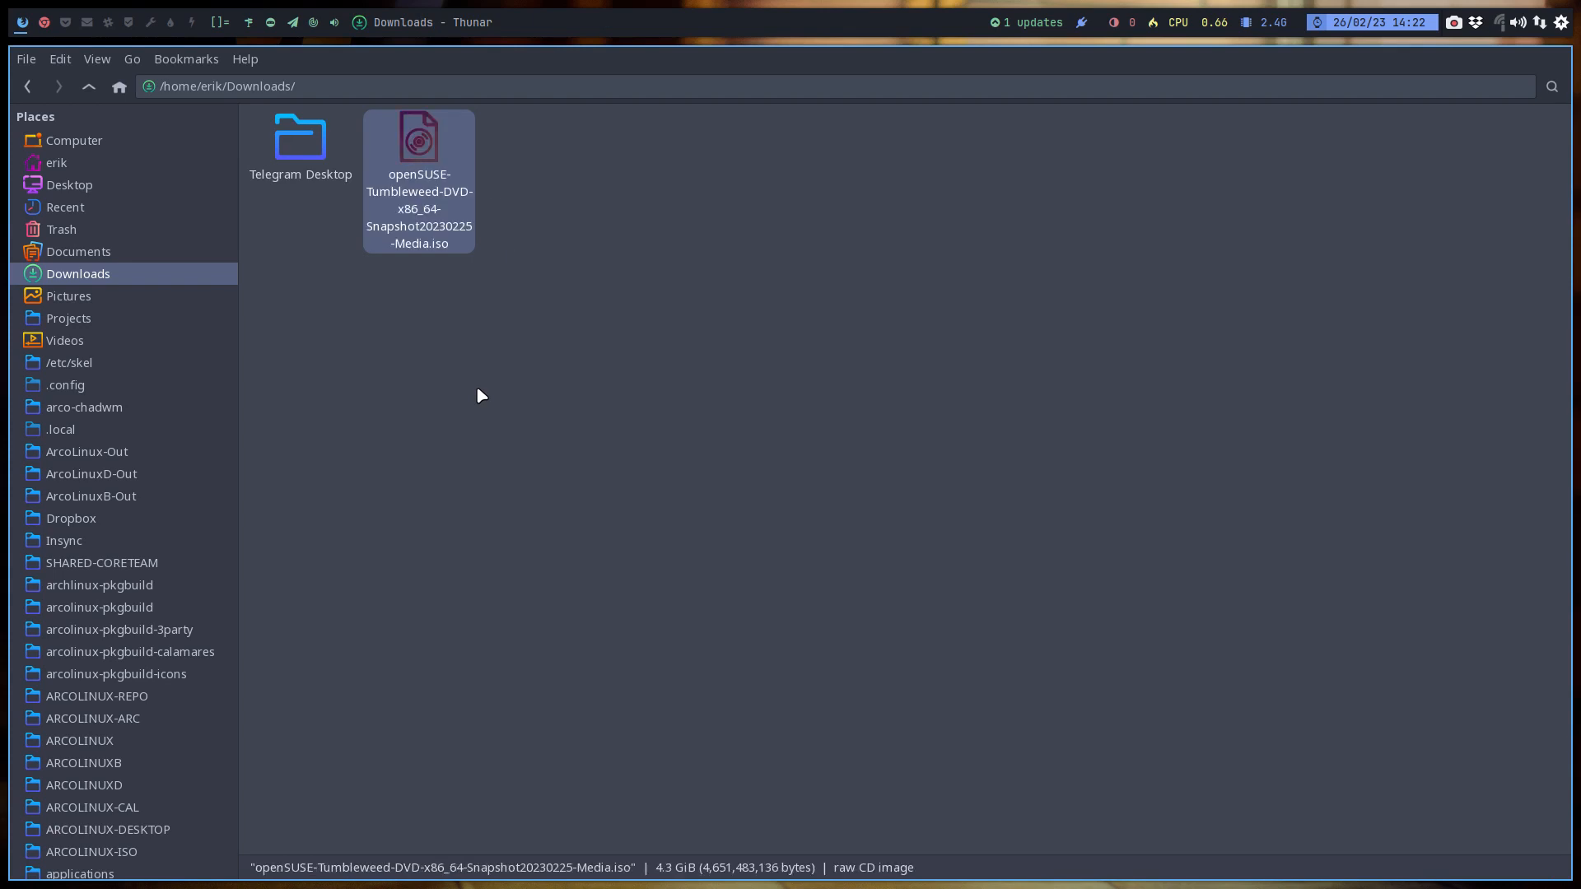
- Switch to VirtualBox and attach the openSUSE Tumbleweed ISO from Downloads to the Opensuse machine's optical drive
left_click(46, 33)
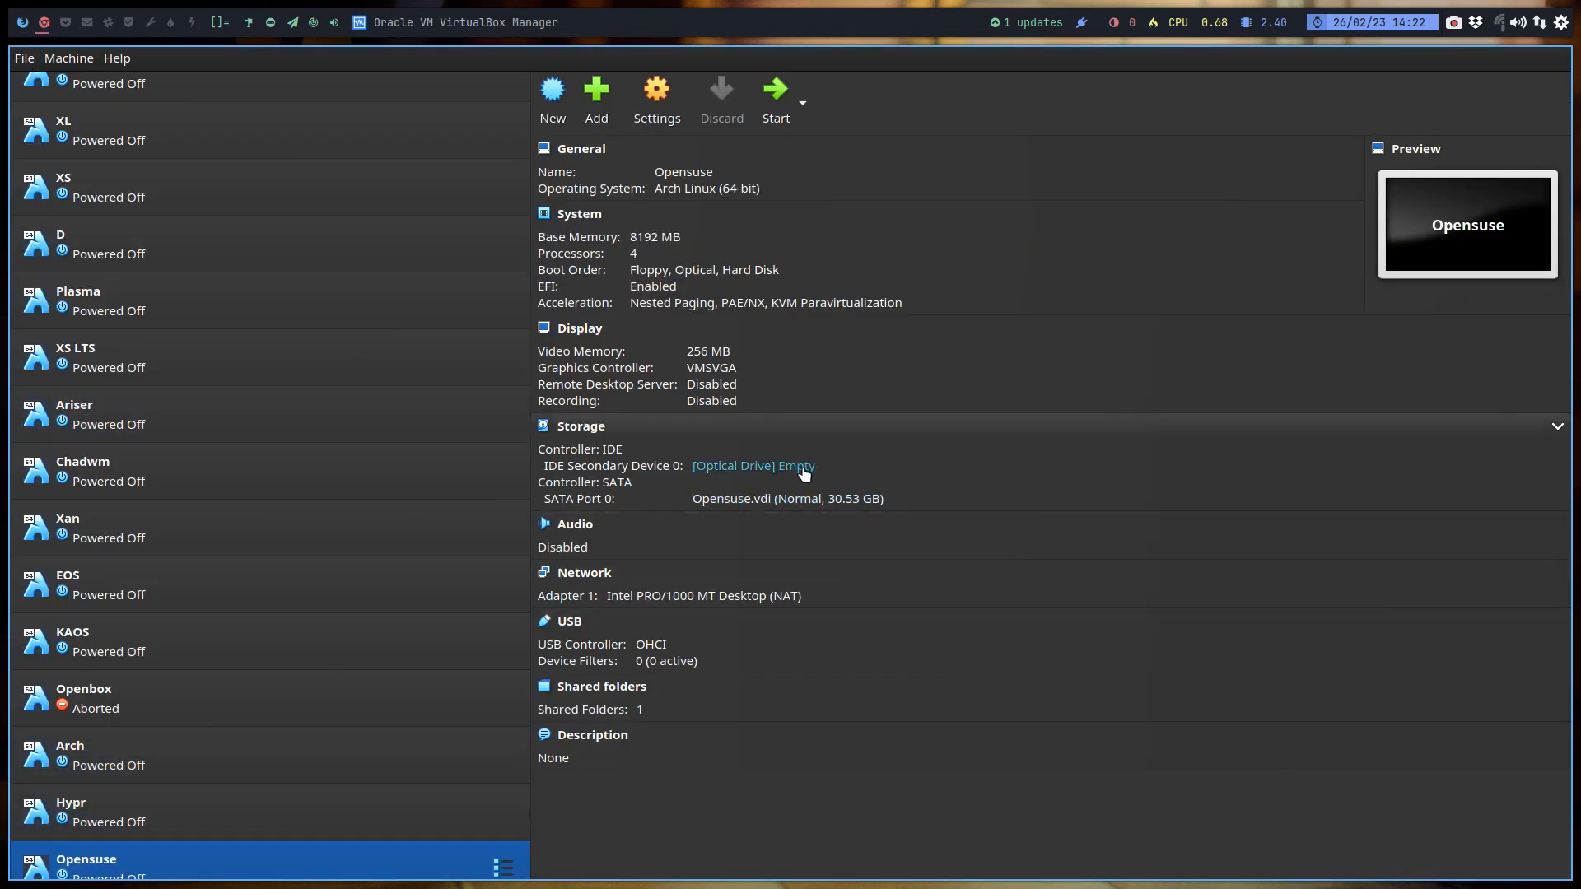
left_click(801, 466)
left_click(885, 504)
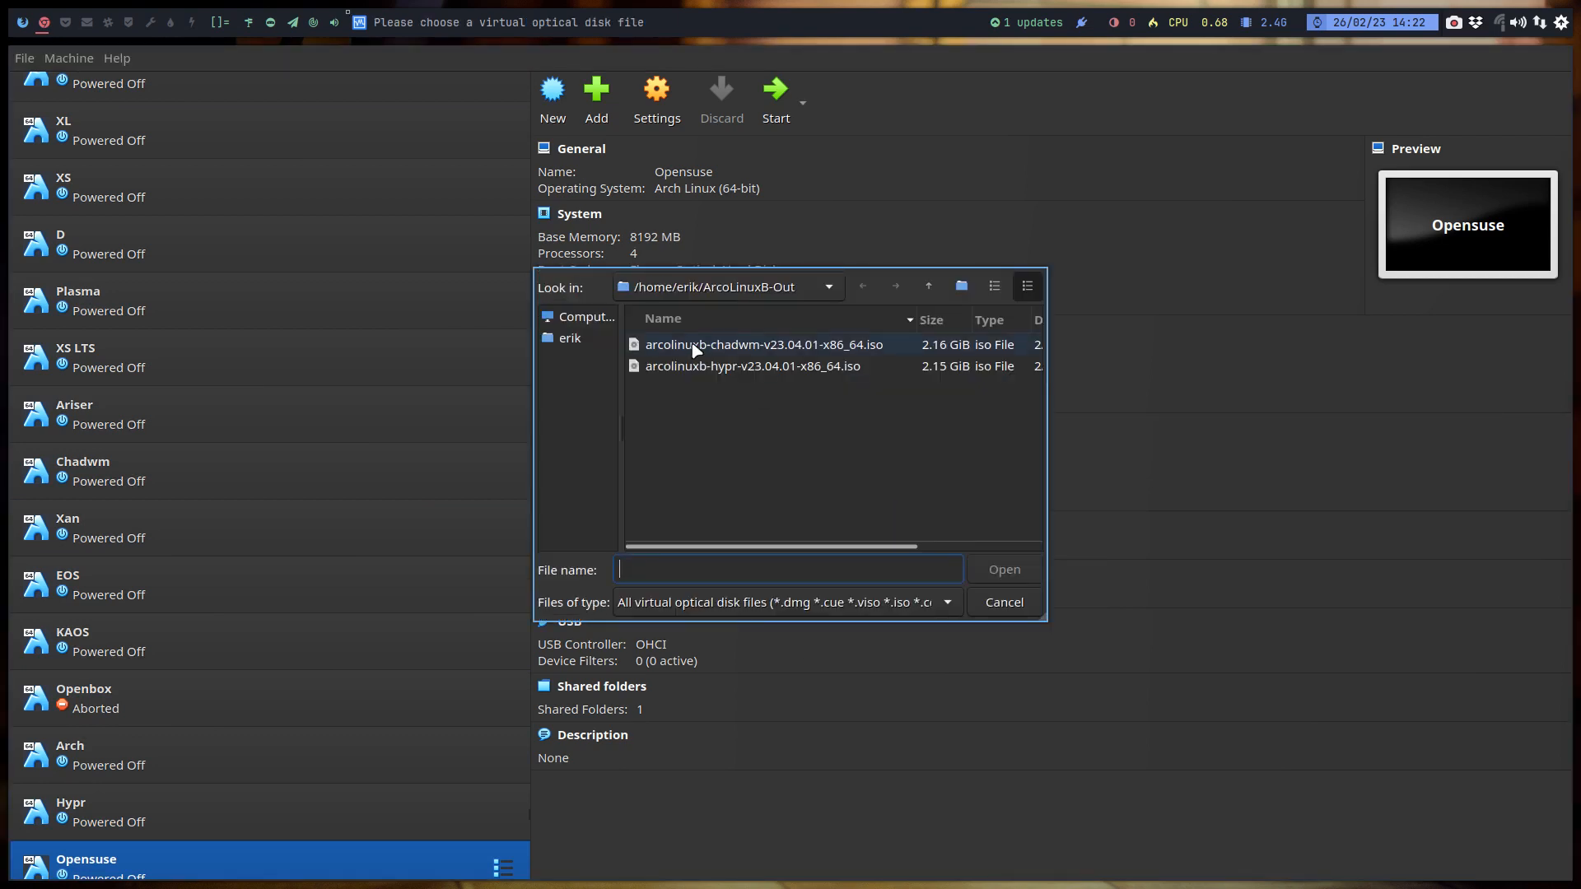
key("BackSpace")
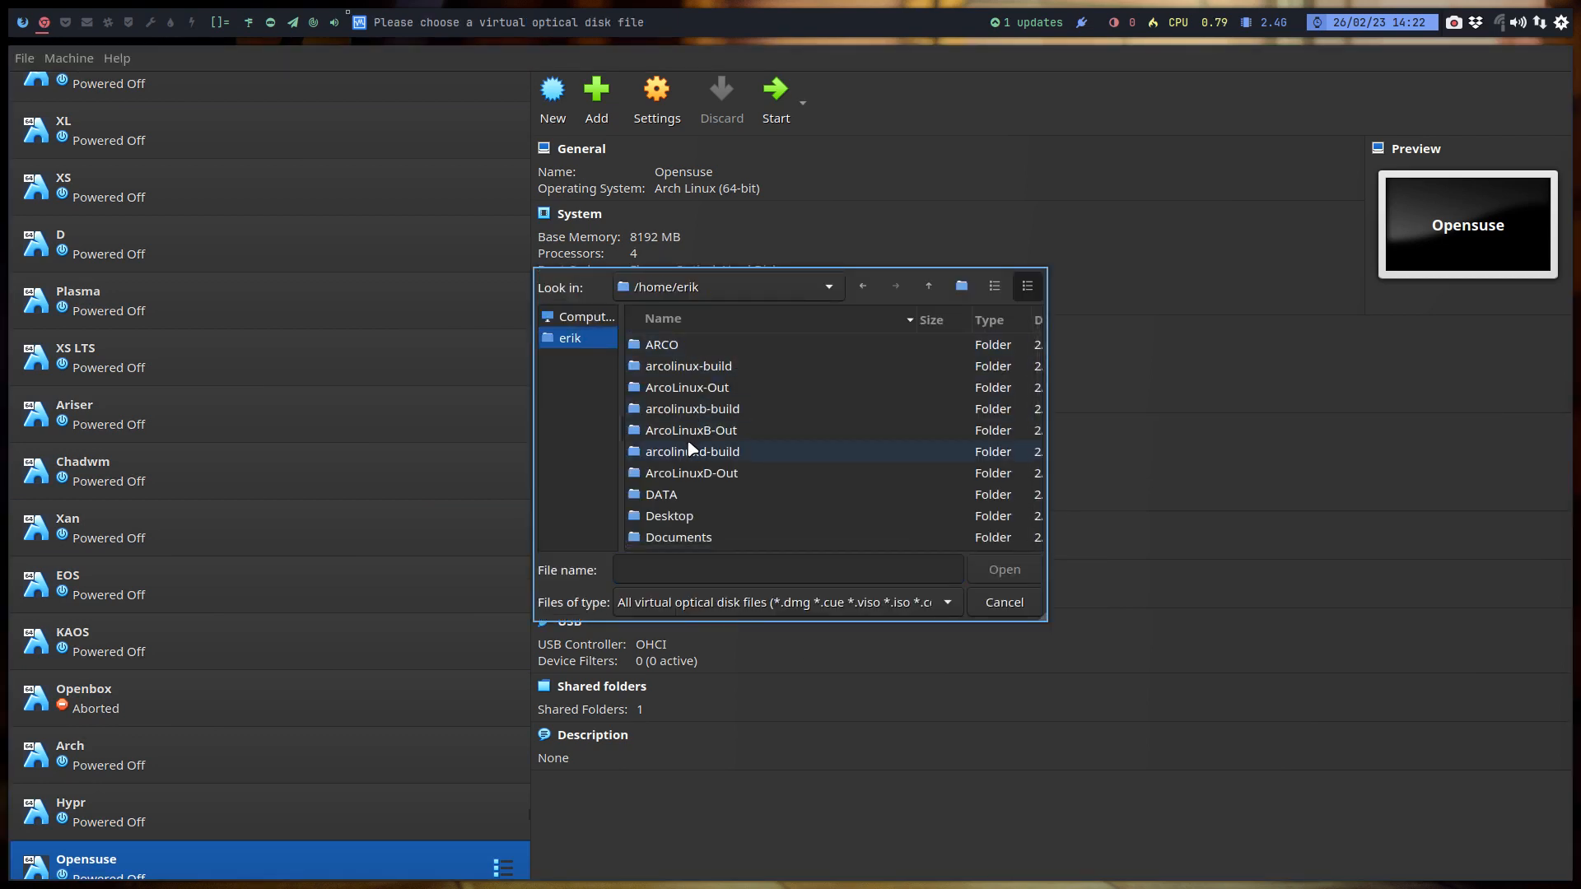
scroll(706, 504, "down", 1)
double_click(709, 498)
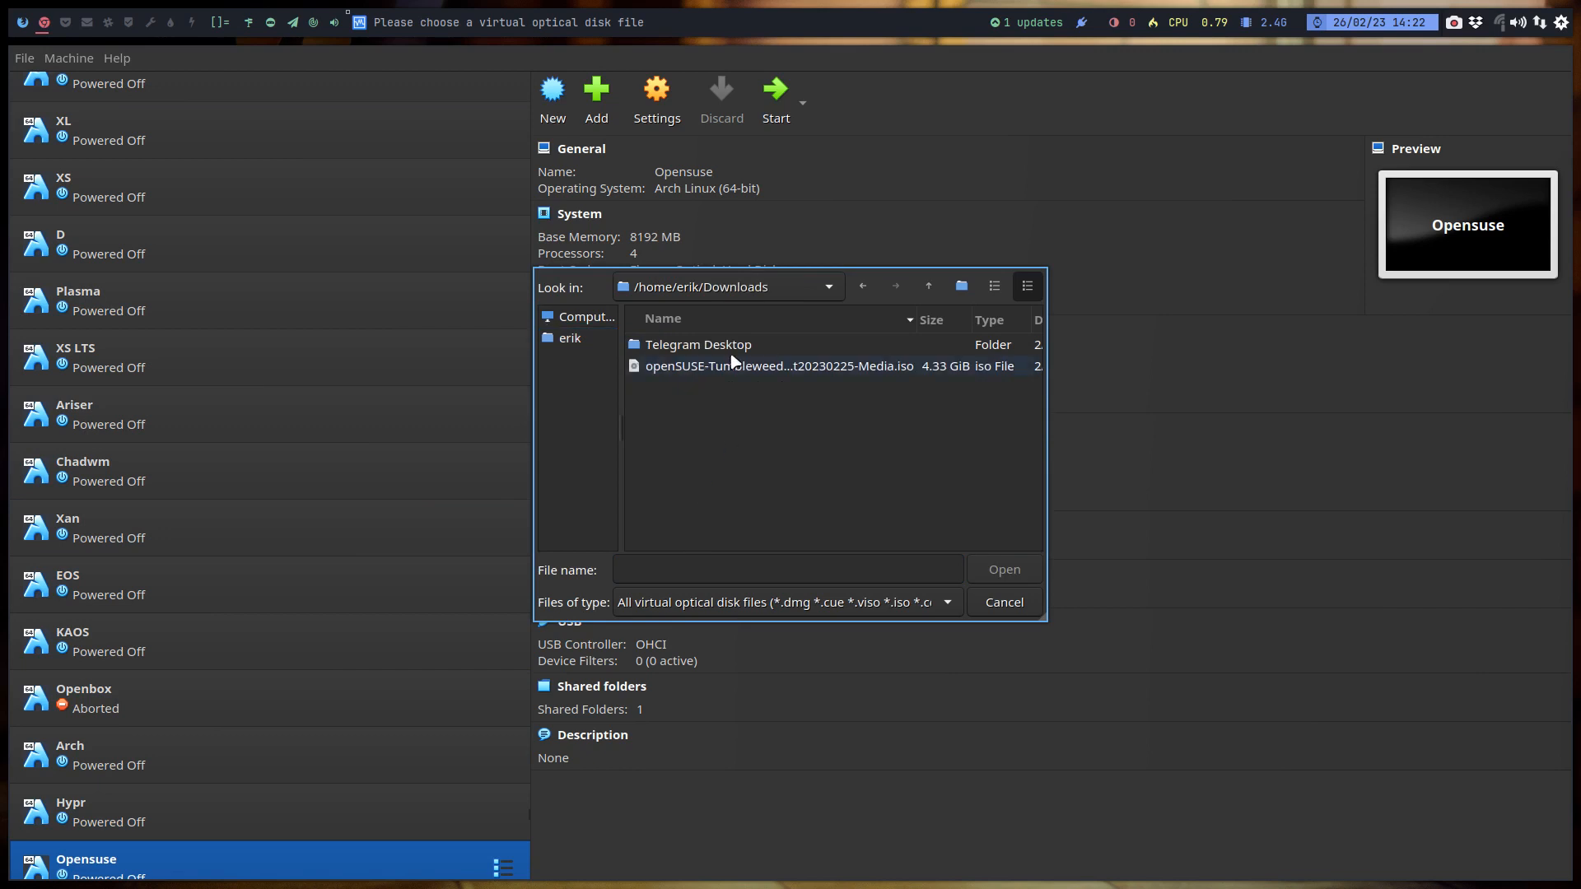
left_click(752, 350)
left_click(769, 366)
left_click(998, 574)
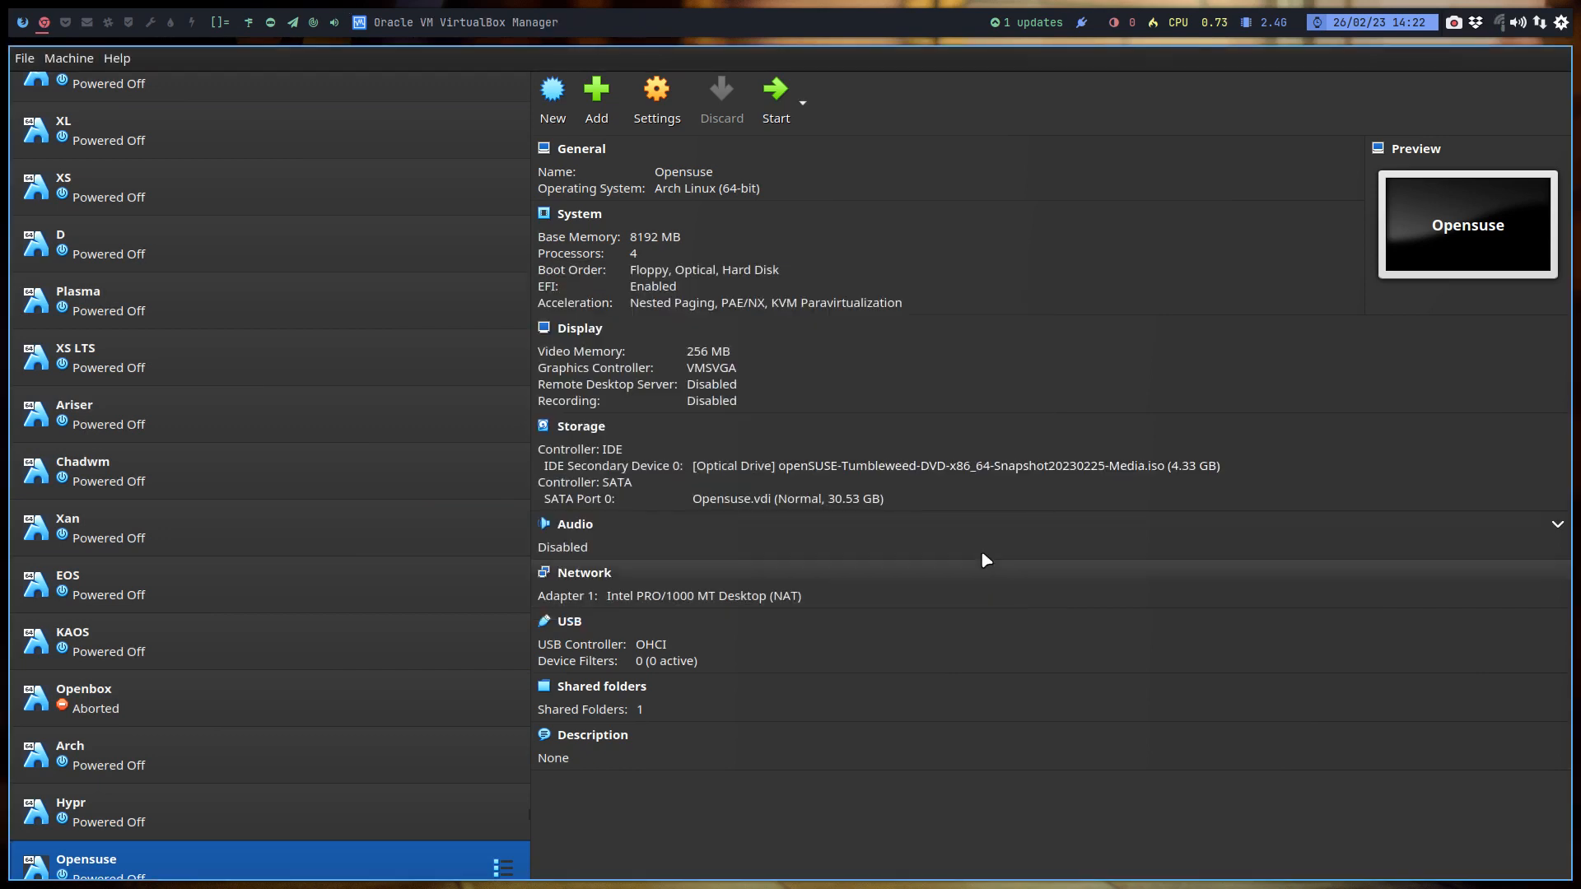
- Start the Opensuse virtual machine and open the additional boot options under More in the openSUSE boot menu
left_click(781, 115)
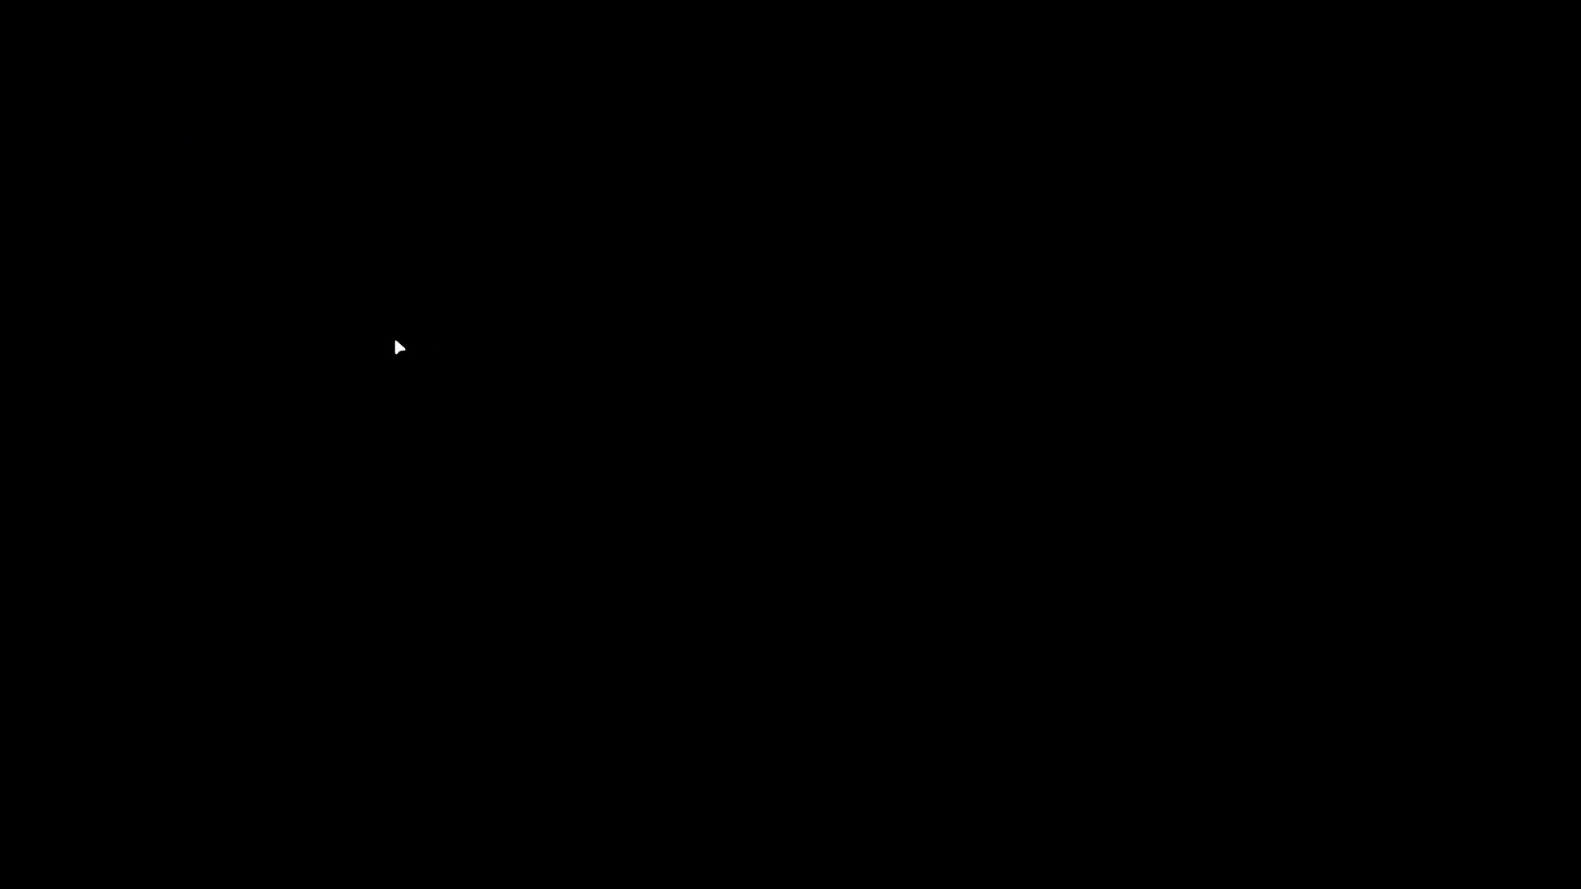
key("Up")
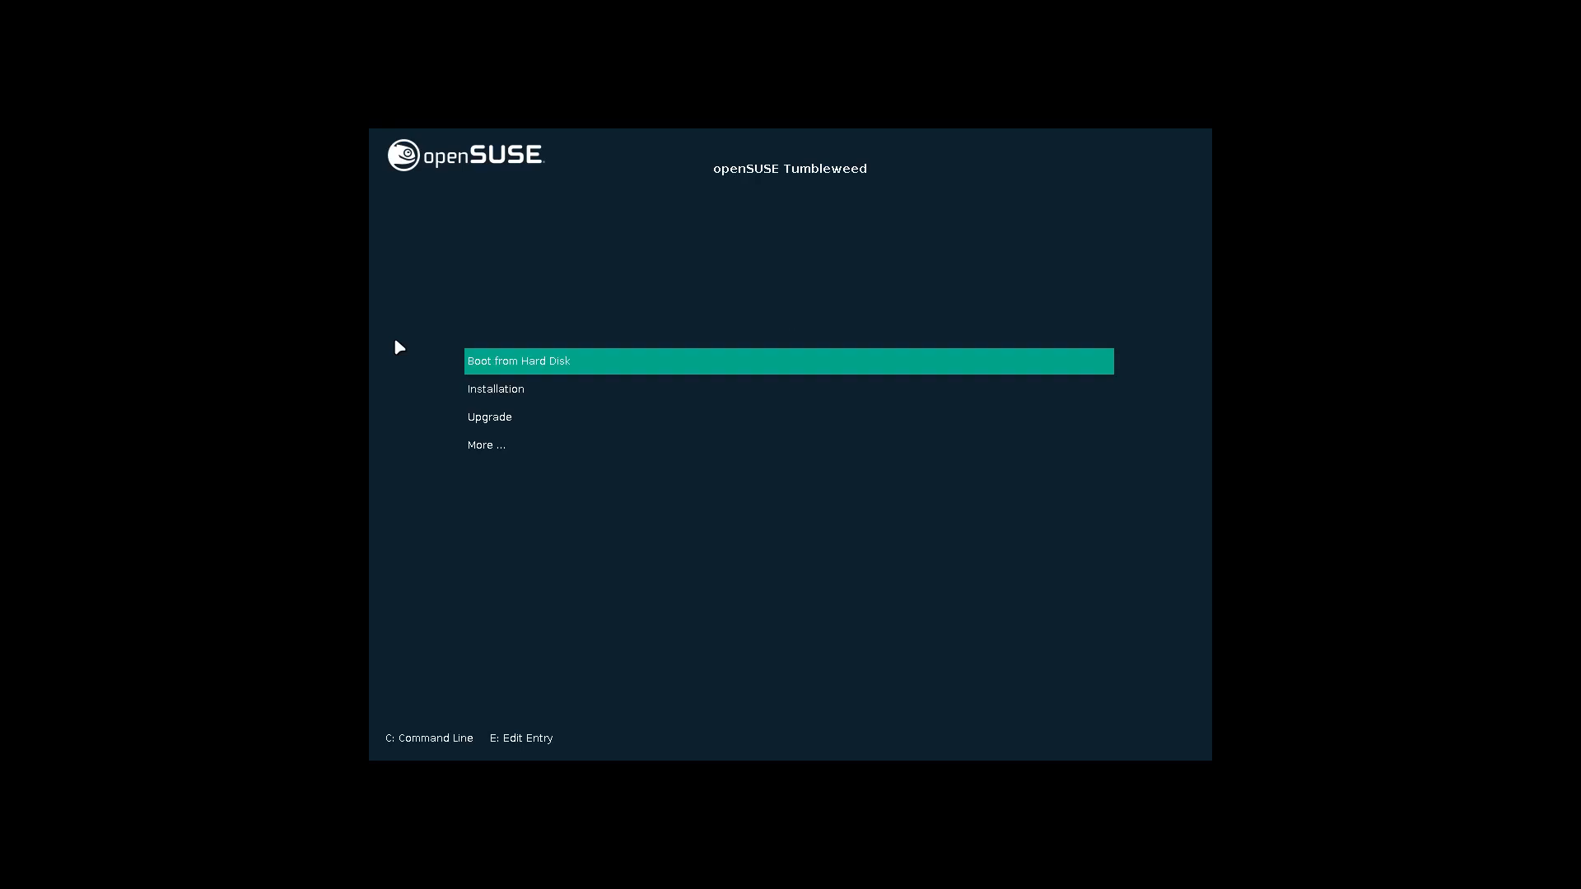
key("Down")
key("Down")
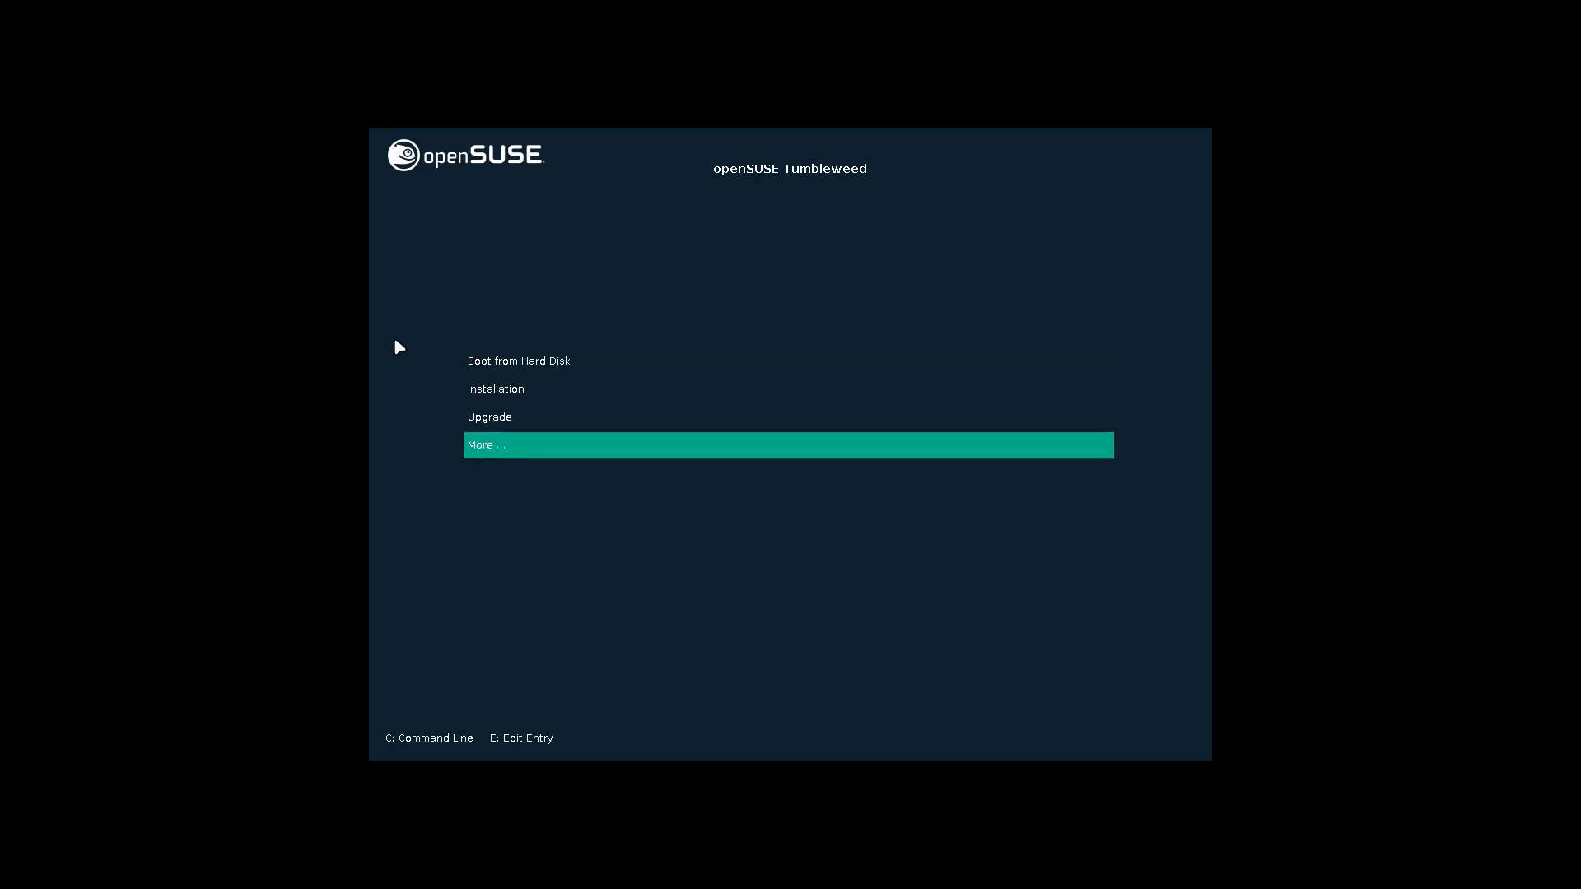
key("Return")
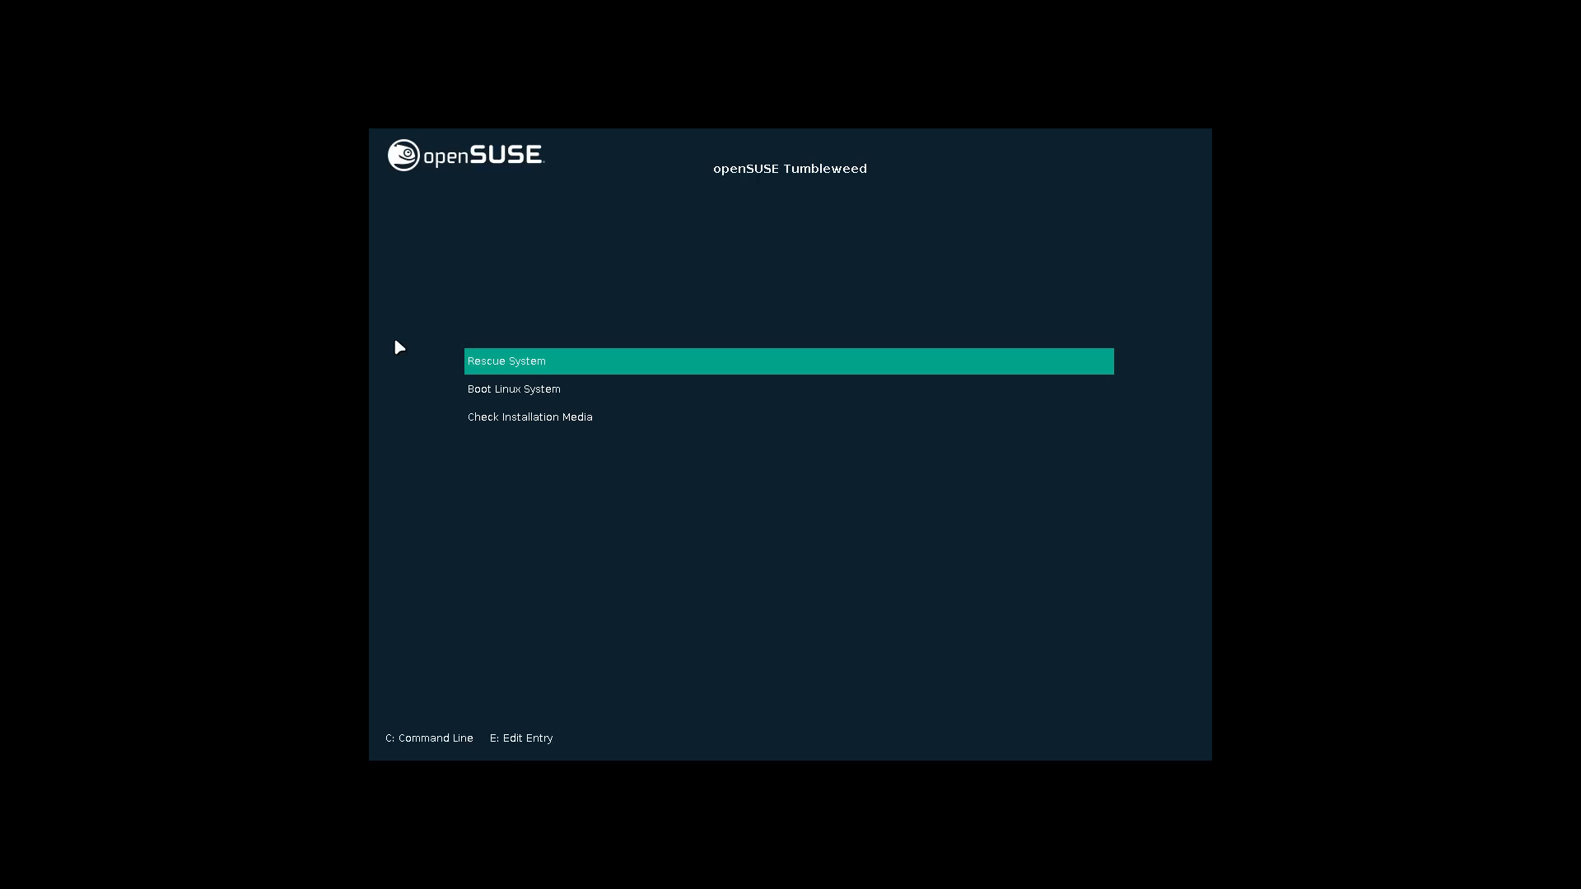
- Leave the additional boot options and boot the Installation entry of openSUSE Tumbleweed
key("Down")
key("Down")
key("Escape")
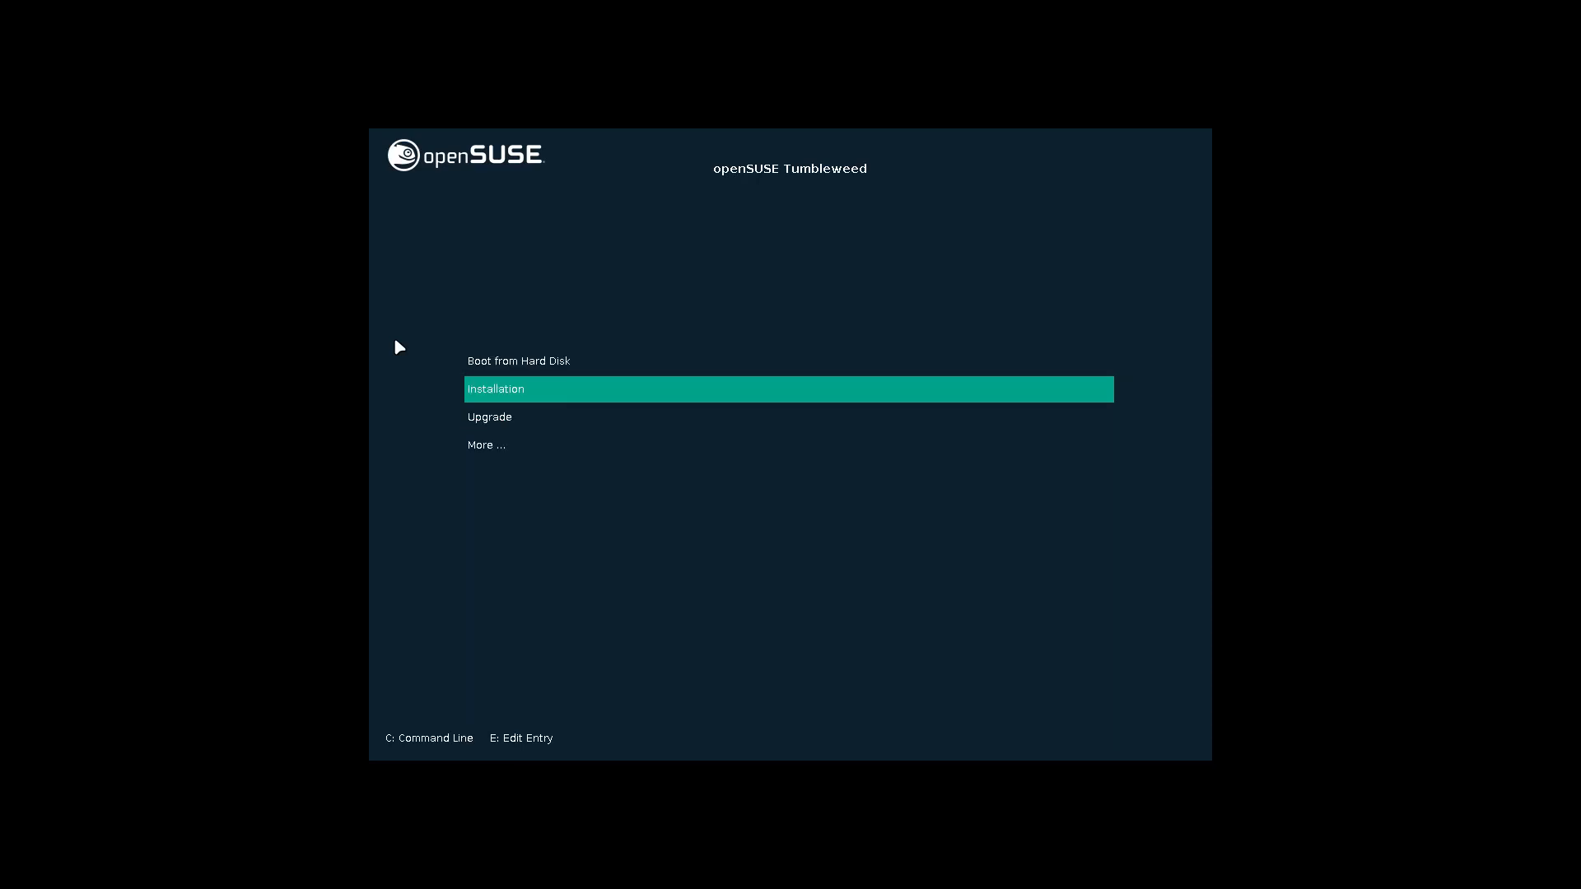
key("Return")
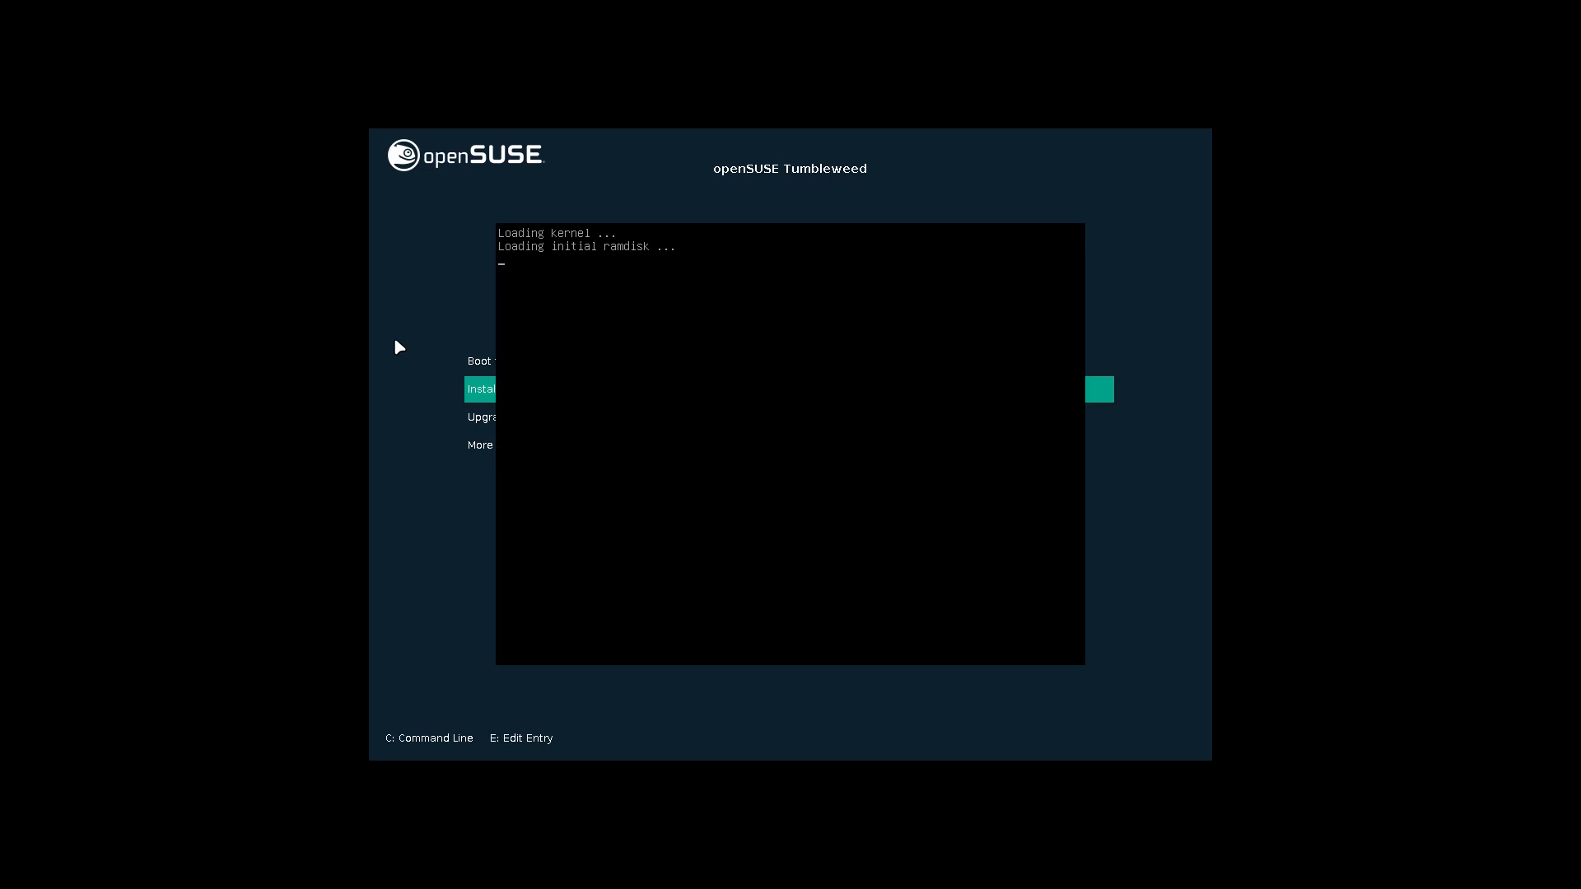
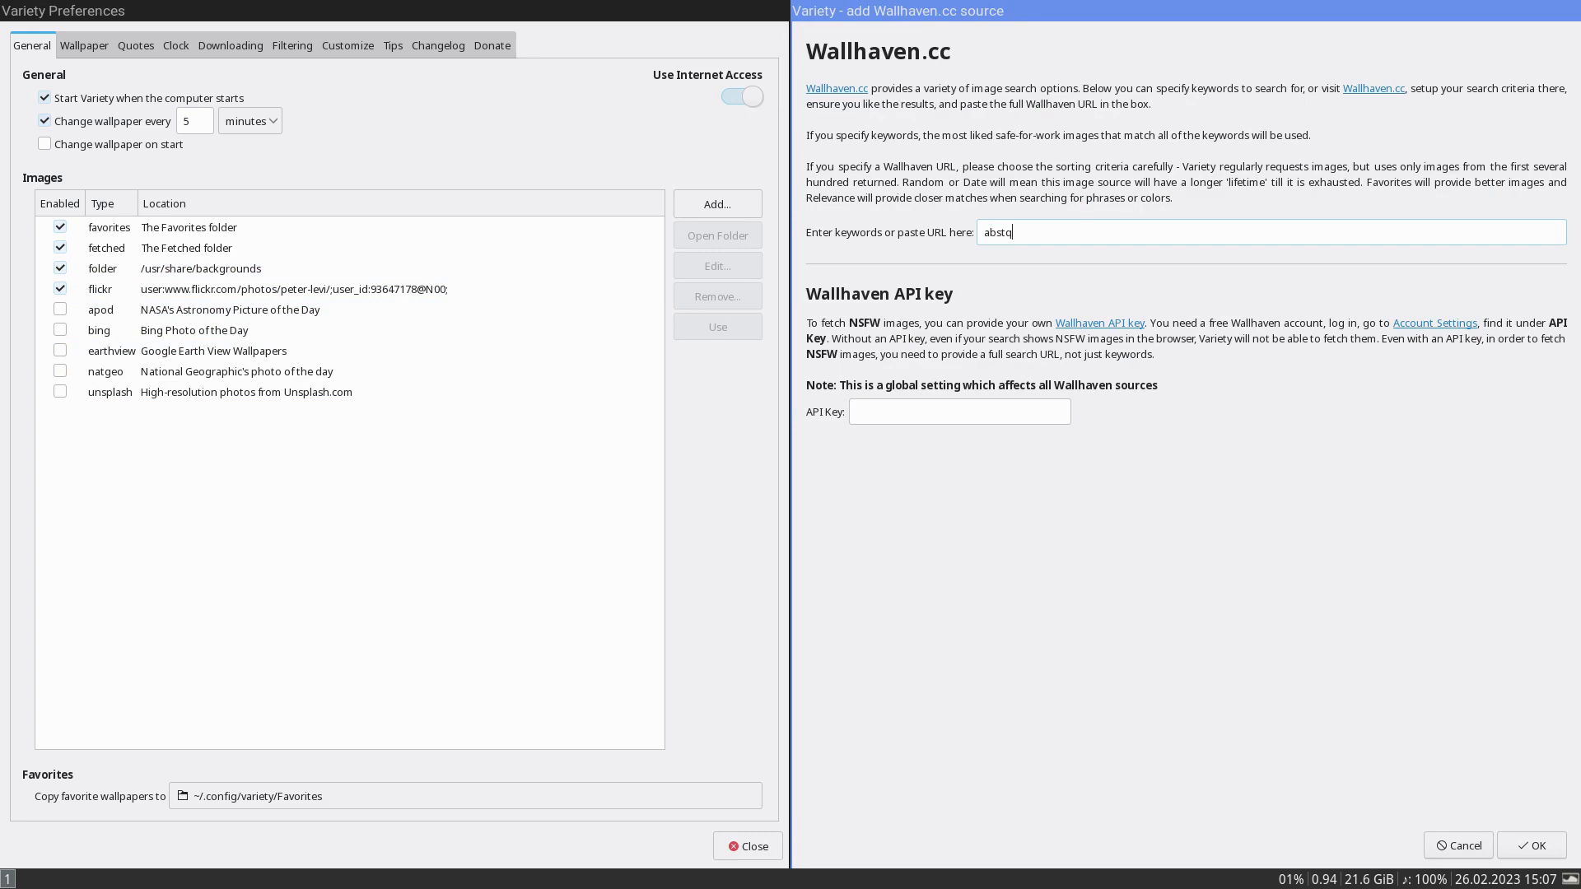
- Complete the Wallhaven.cc keyword as abstract and add it as an image source in Variety
type("ract")
key("Return")
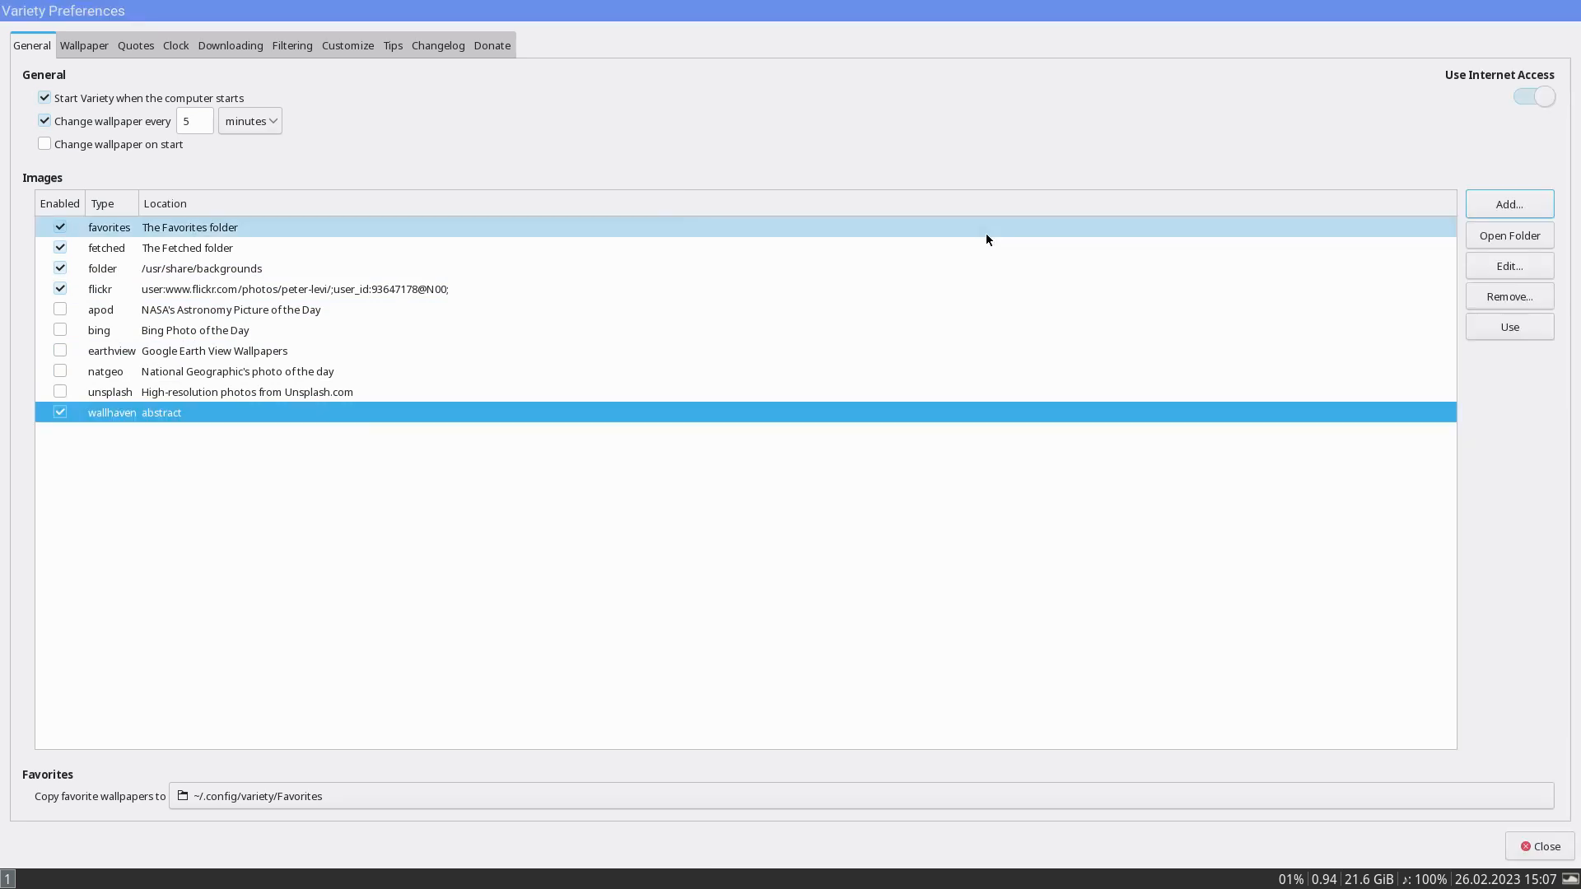
- Disable the fetched, /usr/share/backgrounds and flickr image sources, keeping only favorites and the Wallhaven source enabled
left_click(60, 228)
left_click(60, 248)
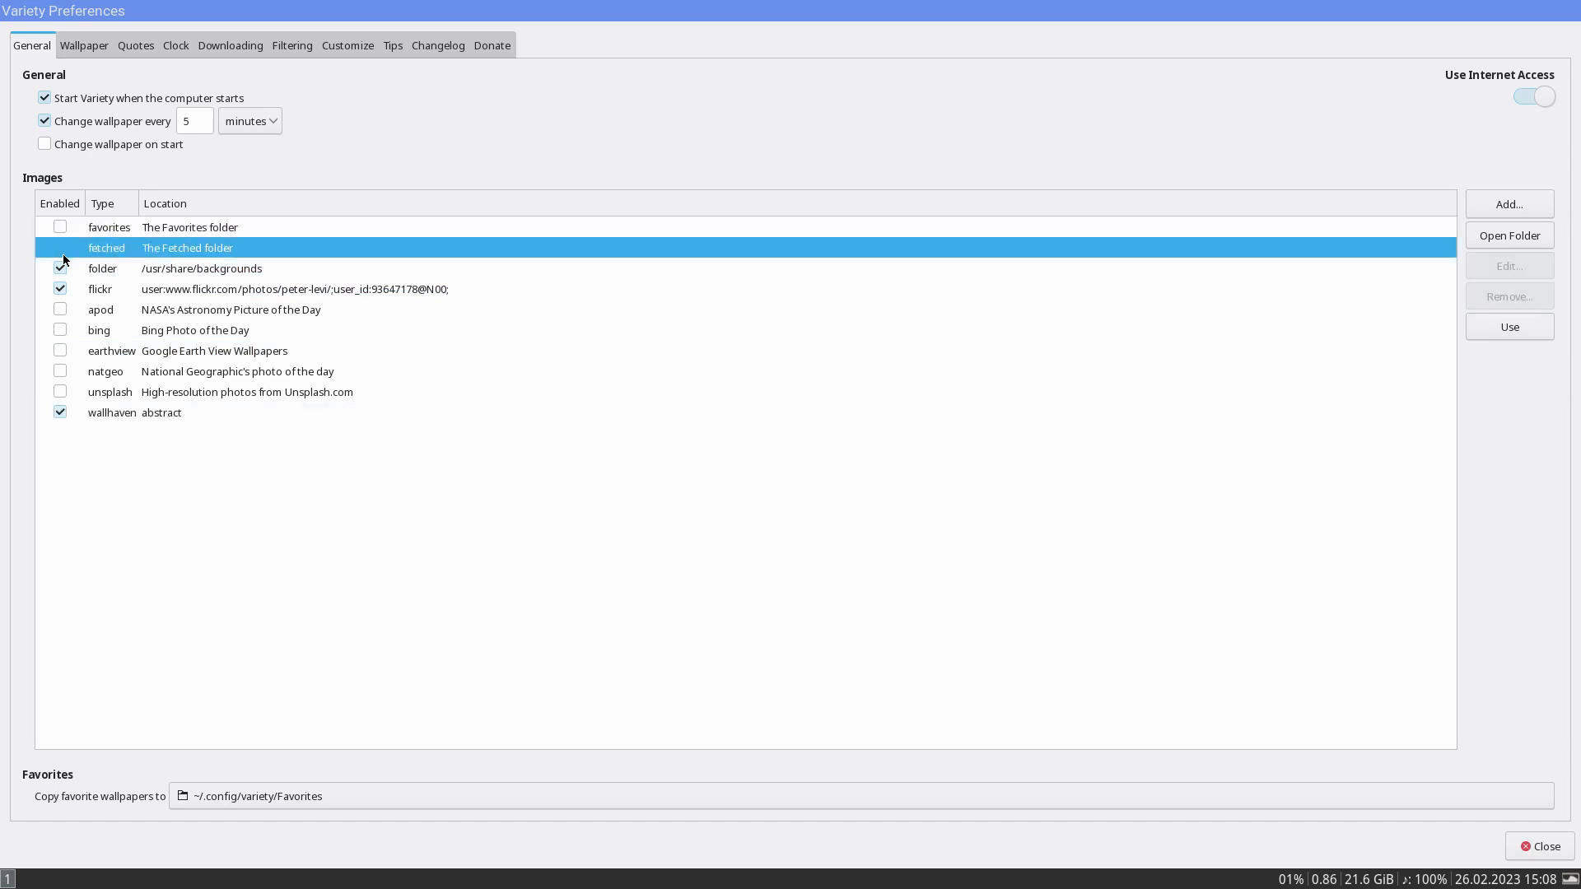
left_click(60, 268)
left_click(60, 289)
left_click(57, 234)
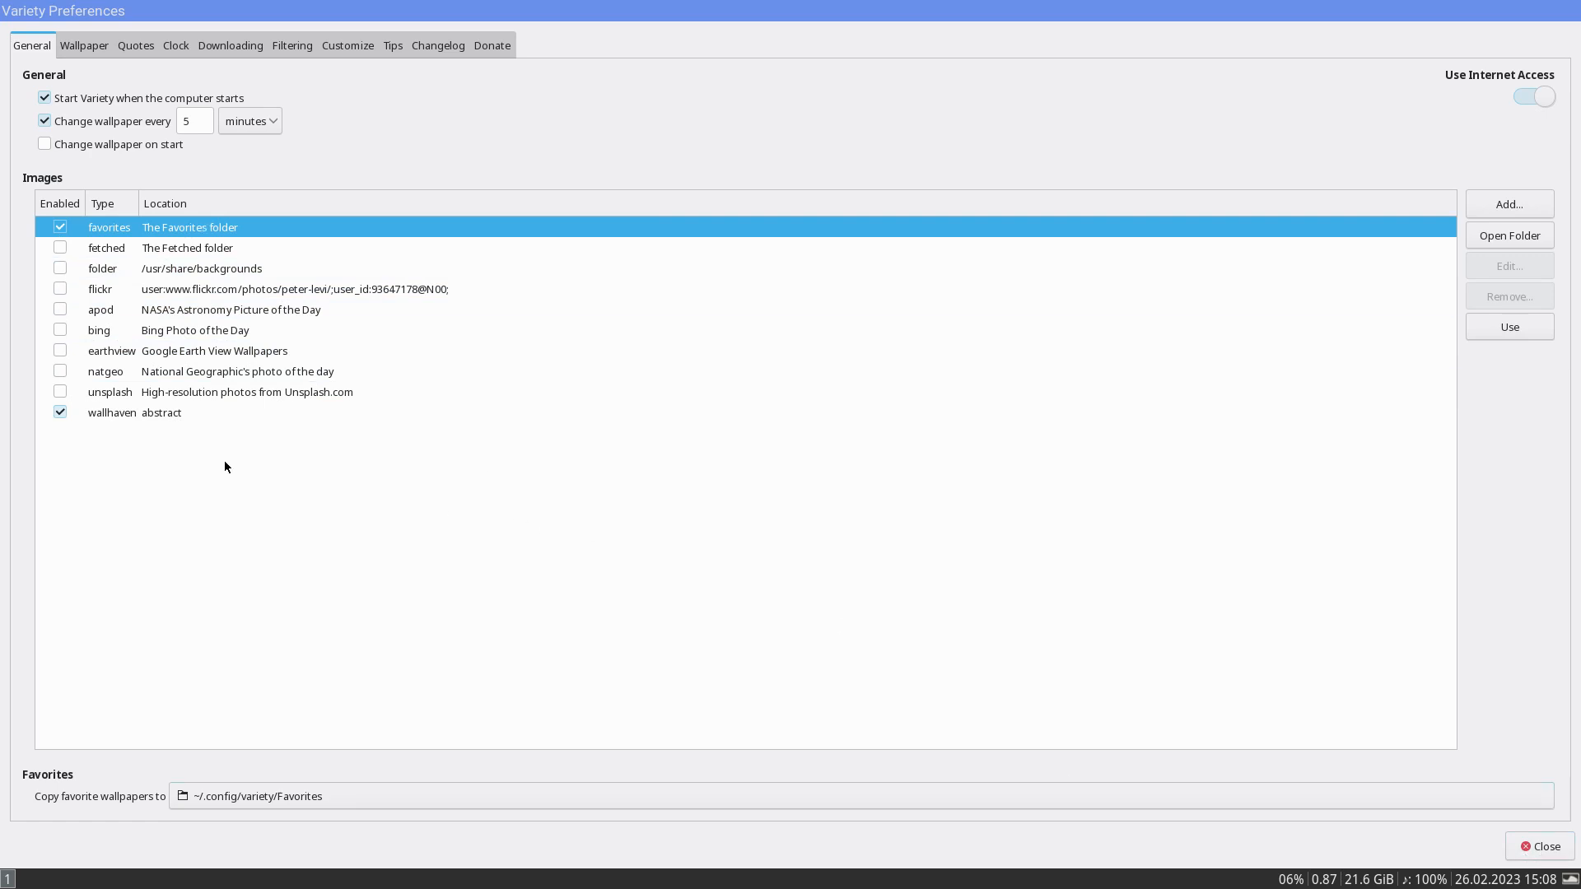
- Show the thumbnails of the Wallhaven abstract source, and close Variety Preferences and the thumbnail strip
left_click(176, 416)
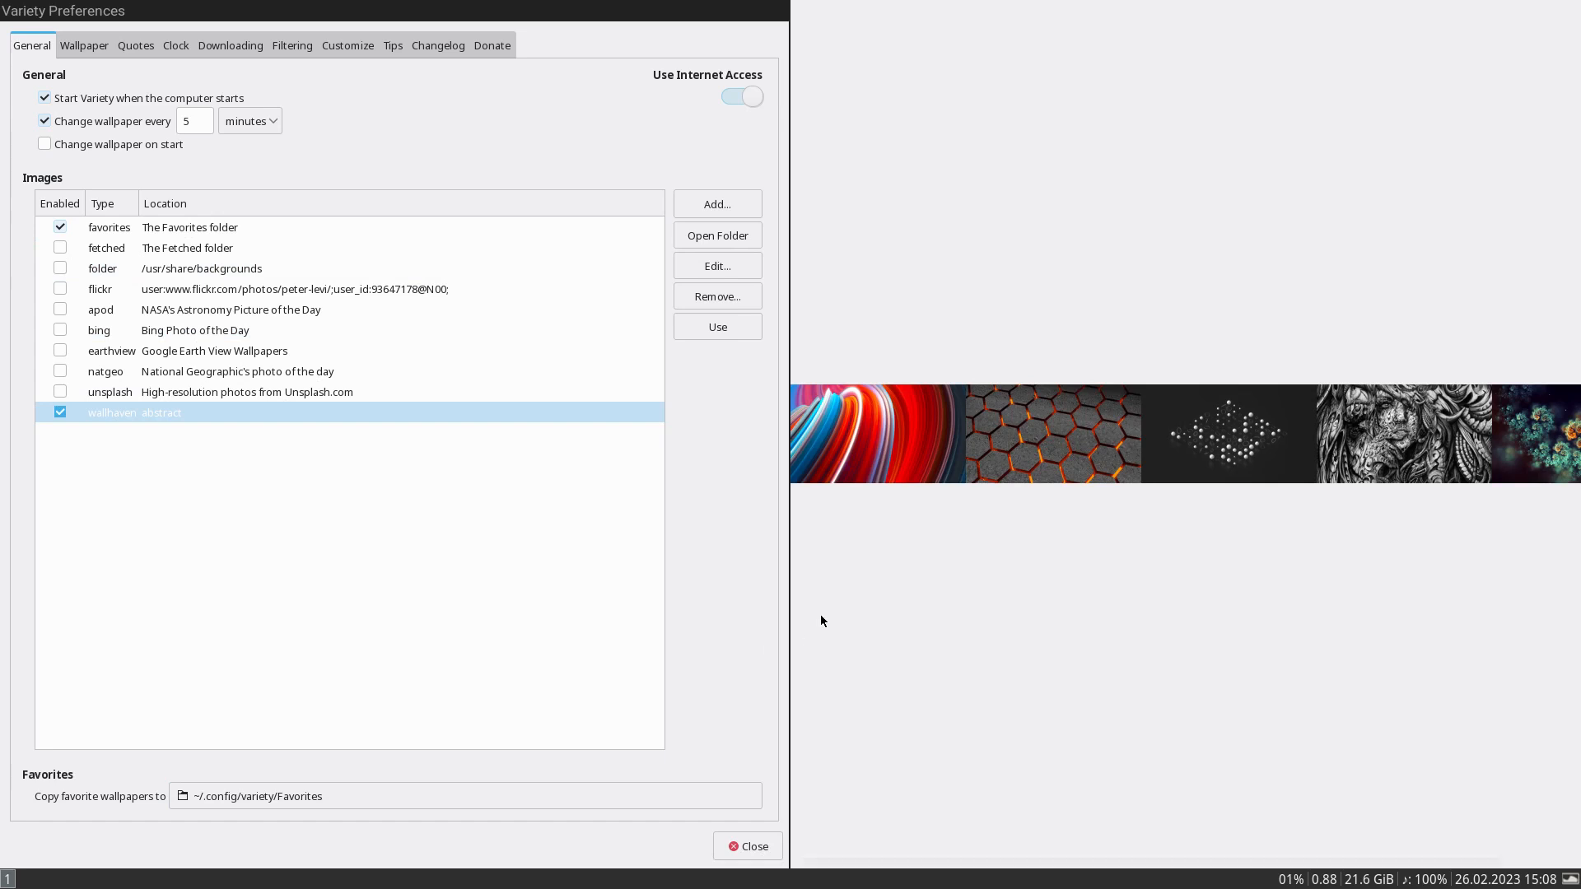
left_click(739, 847)
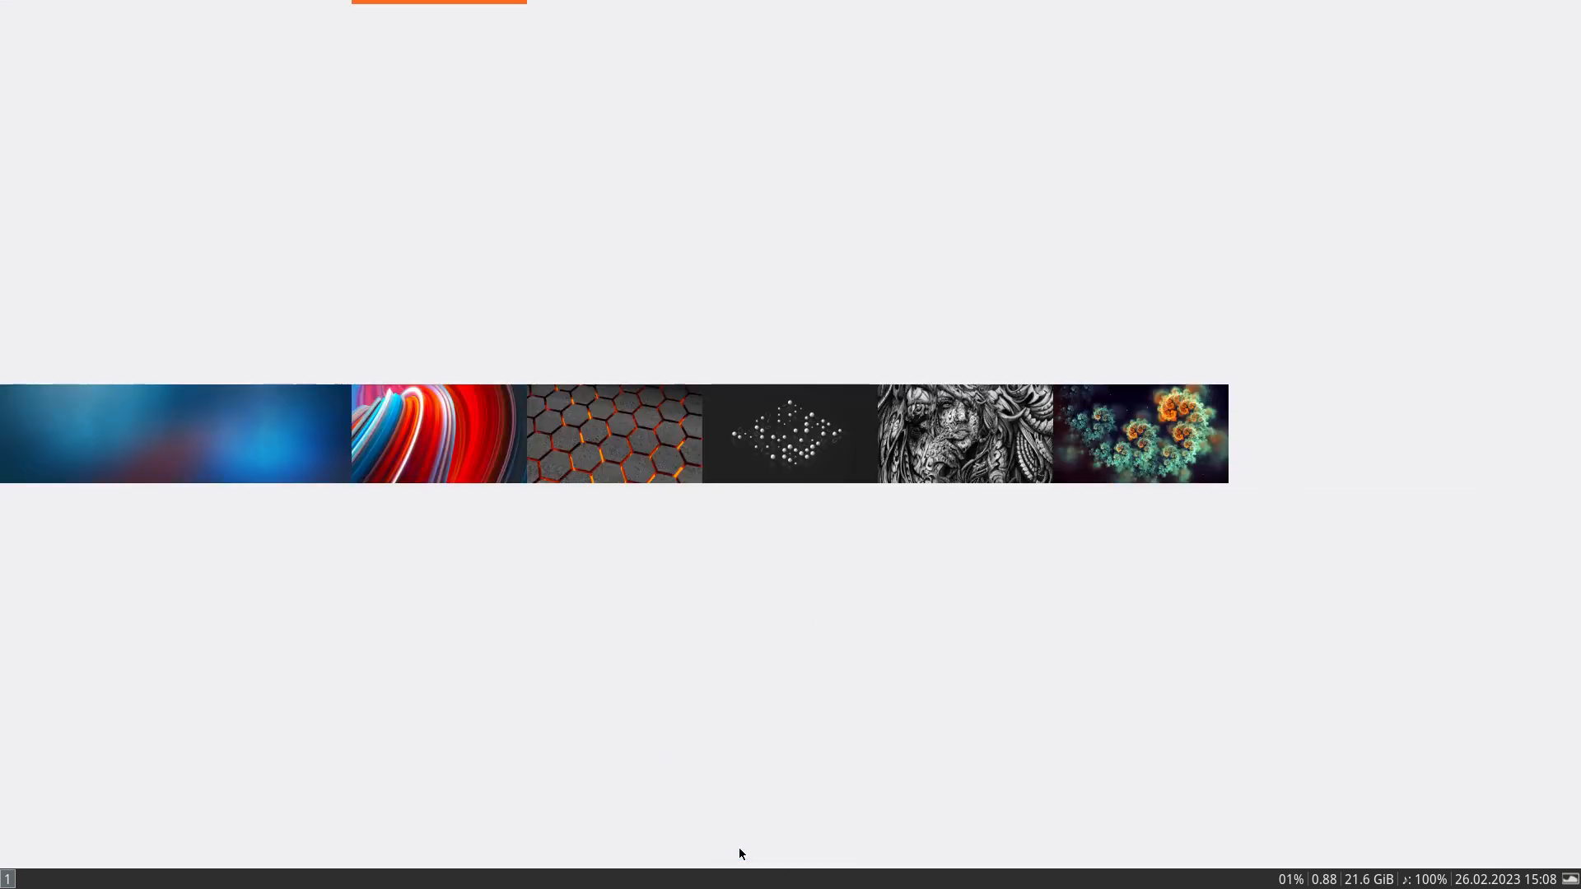
key("super+shift+q")
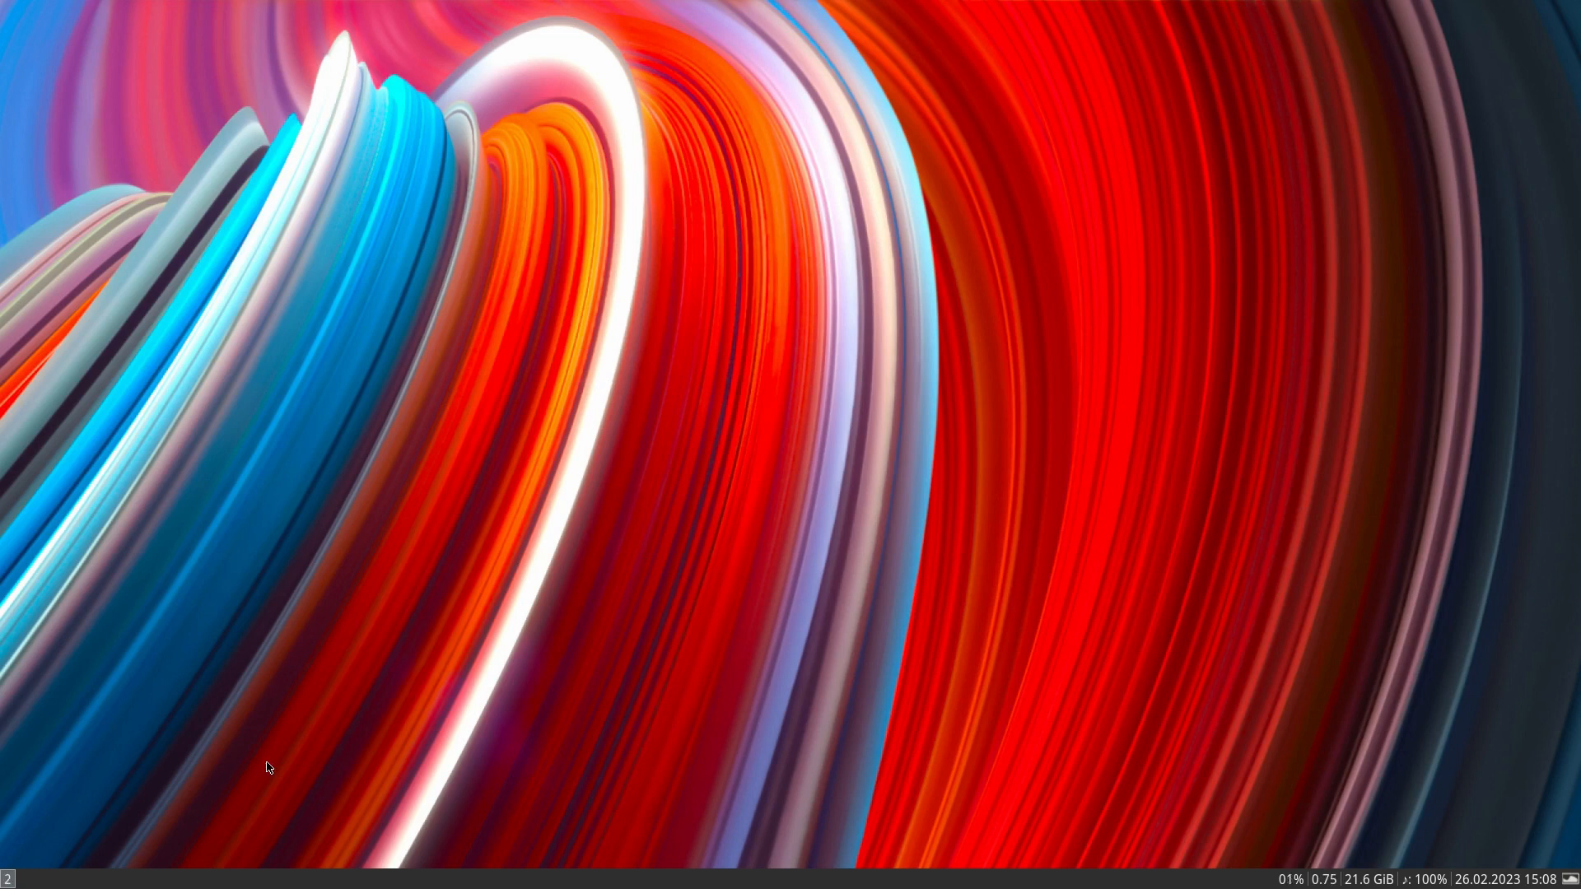
- Open a terminal and switch the keyboard layout to Belgian with the command setxkbmap be
key("super+Return")
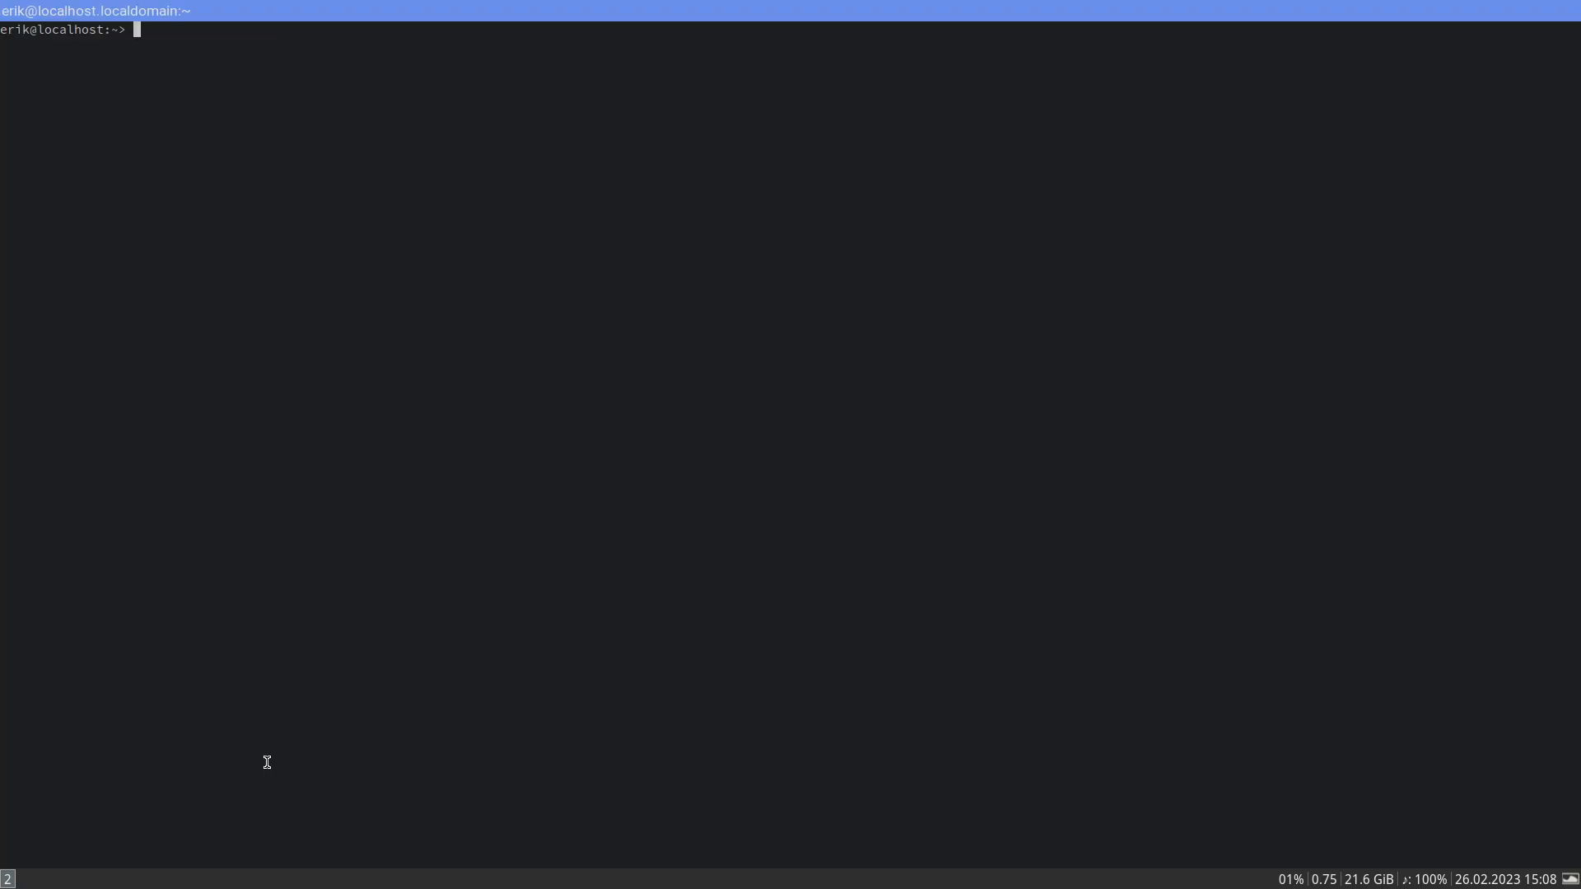
key("super+d")
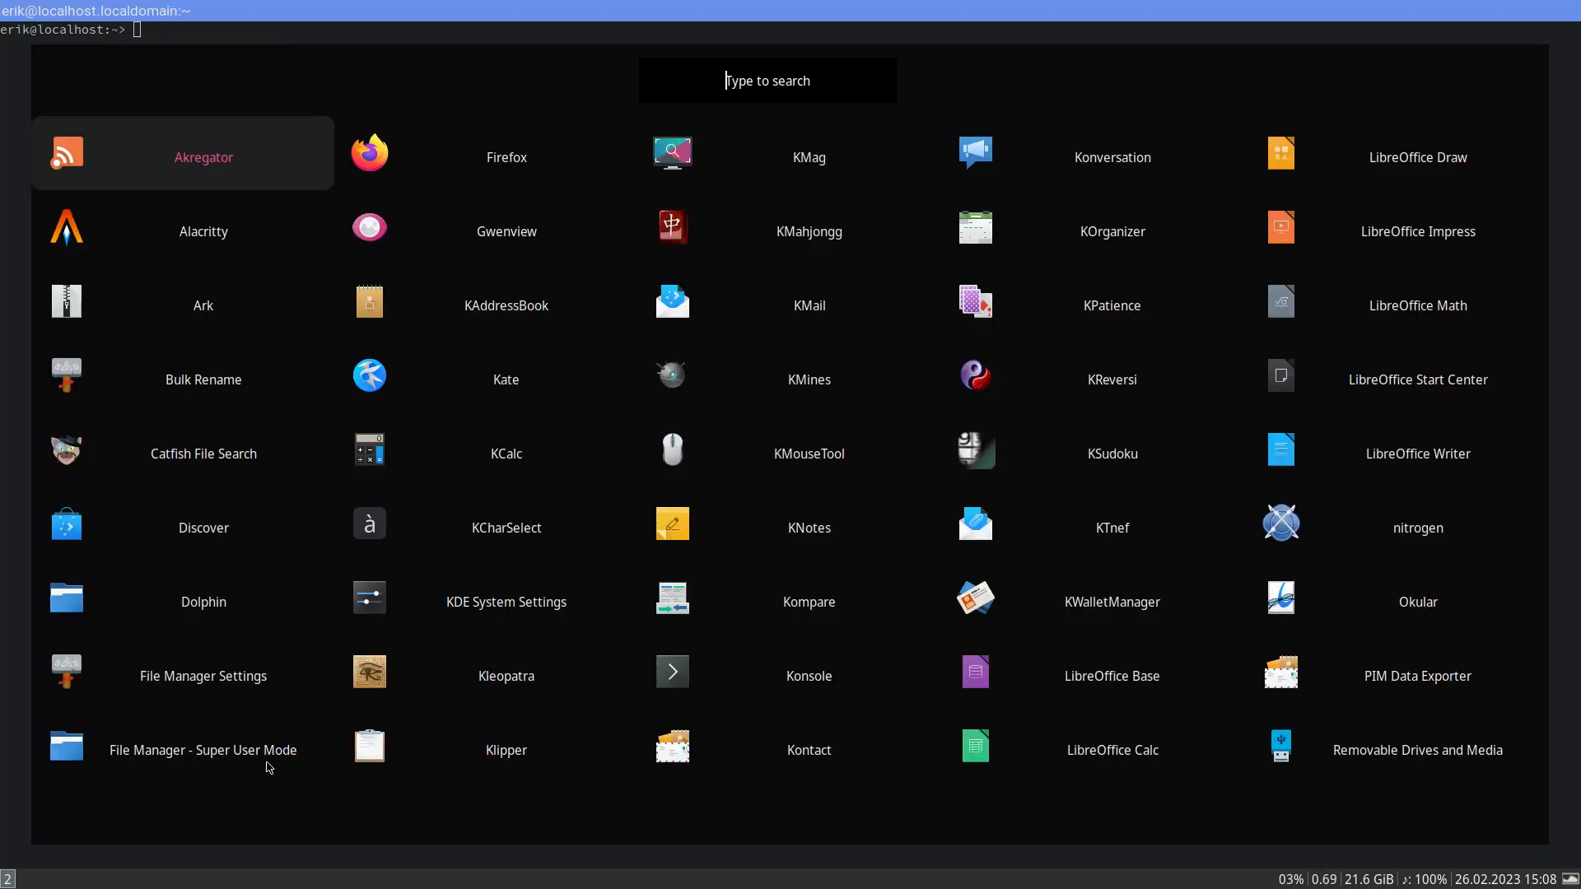
key("Escape")
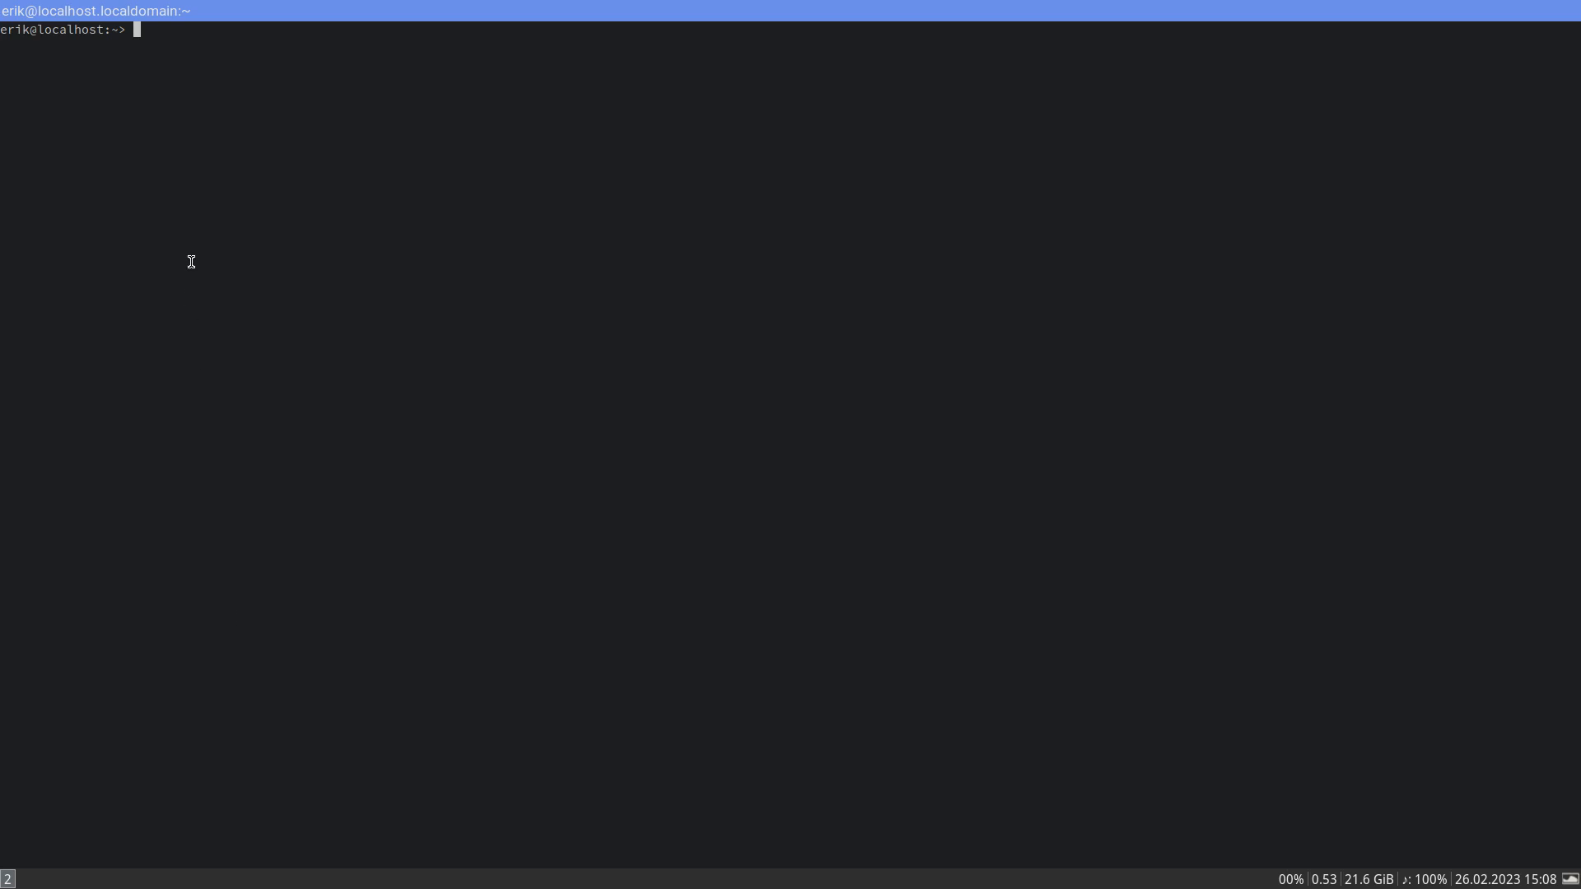
type("sudo")
key("BackSpace")
key("BackSpace")
key("BackSpace")
key("BackSpace")
type("sudo ")
type("zy")
key("BackSpace")
key("BackSpace")
key("BackSpace")
key("BackSpace")
key("BackSpace")
key("BackSpace")
key("BackSpace")
type("sudo")
key("BackSpace")
key("BackSpace")
key("BackSpace")
type("etxkbmap be")
key("Return")
- Install picom with sudo zypper in picom, entering the root password and accepting the installation
type("su")
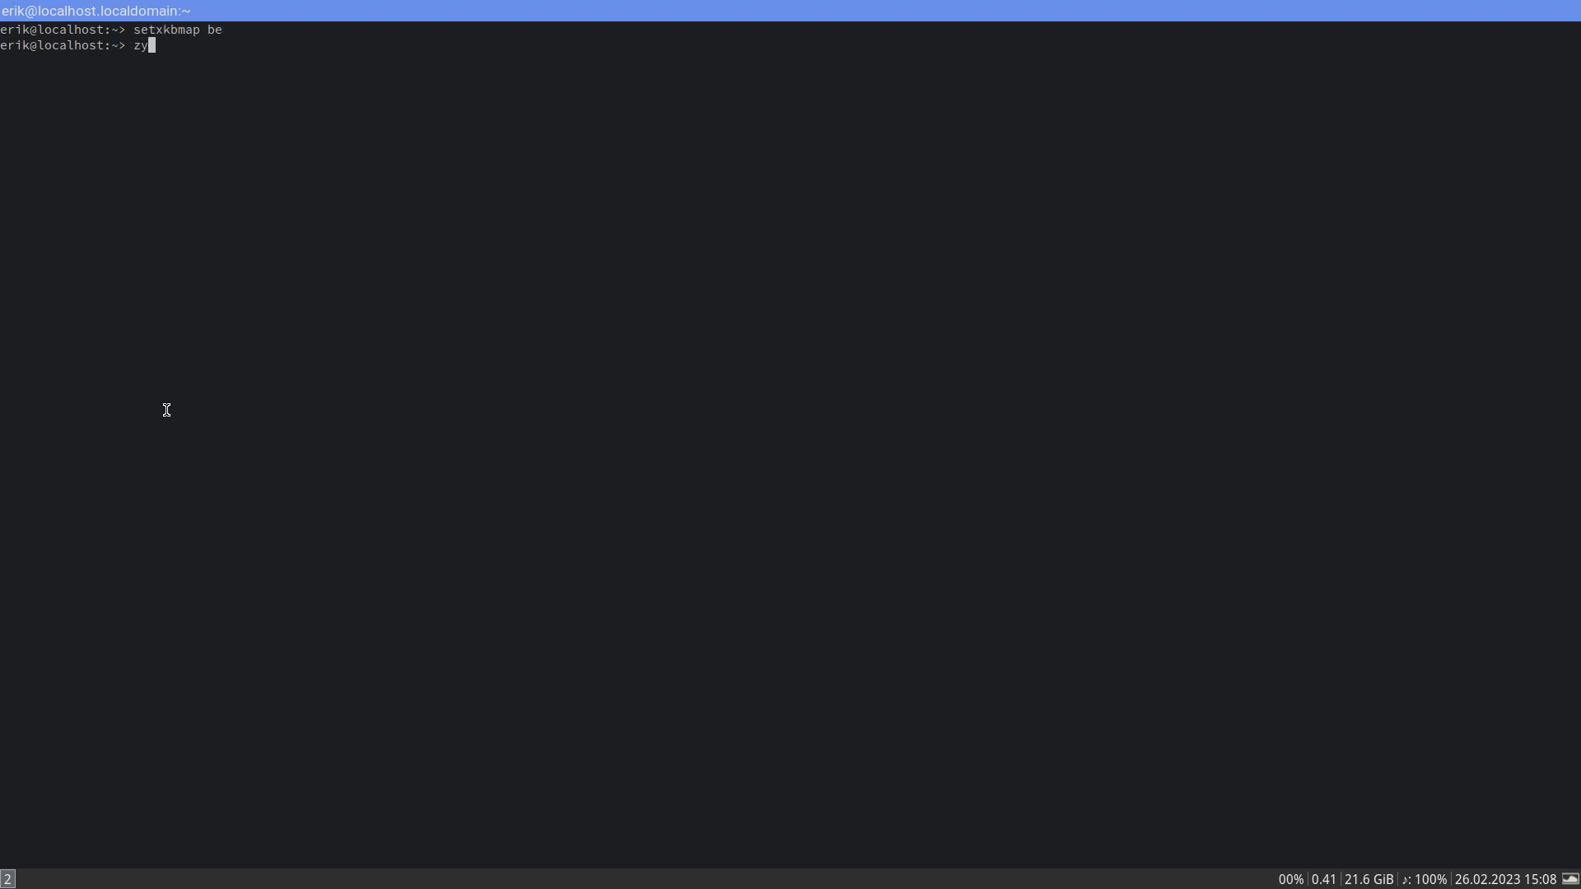
key("BackSpace")
key("BackSpace")
type("sudo zypper in picom")
key("Return")
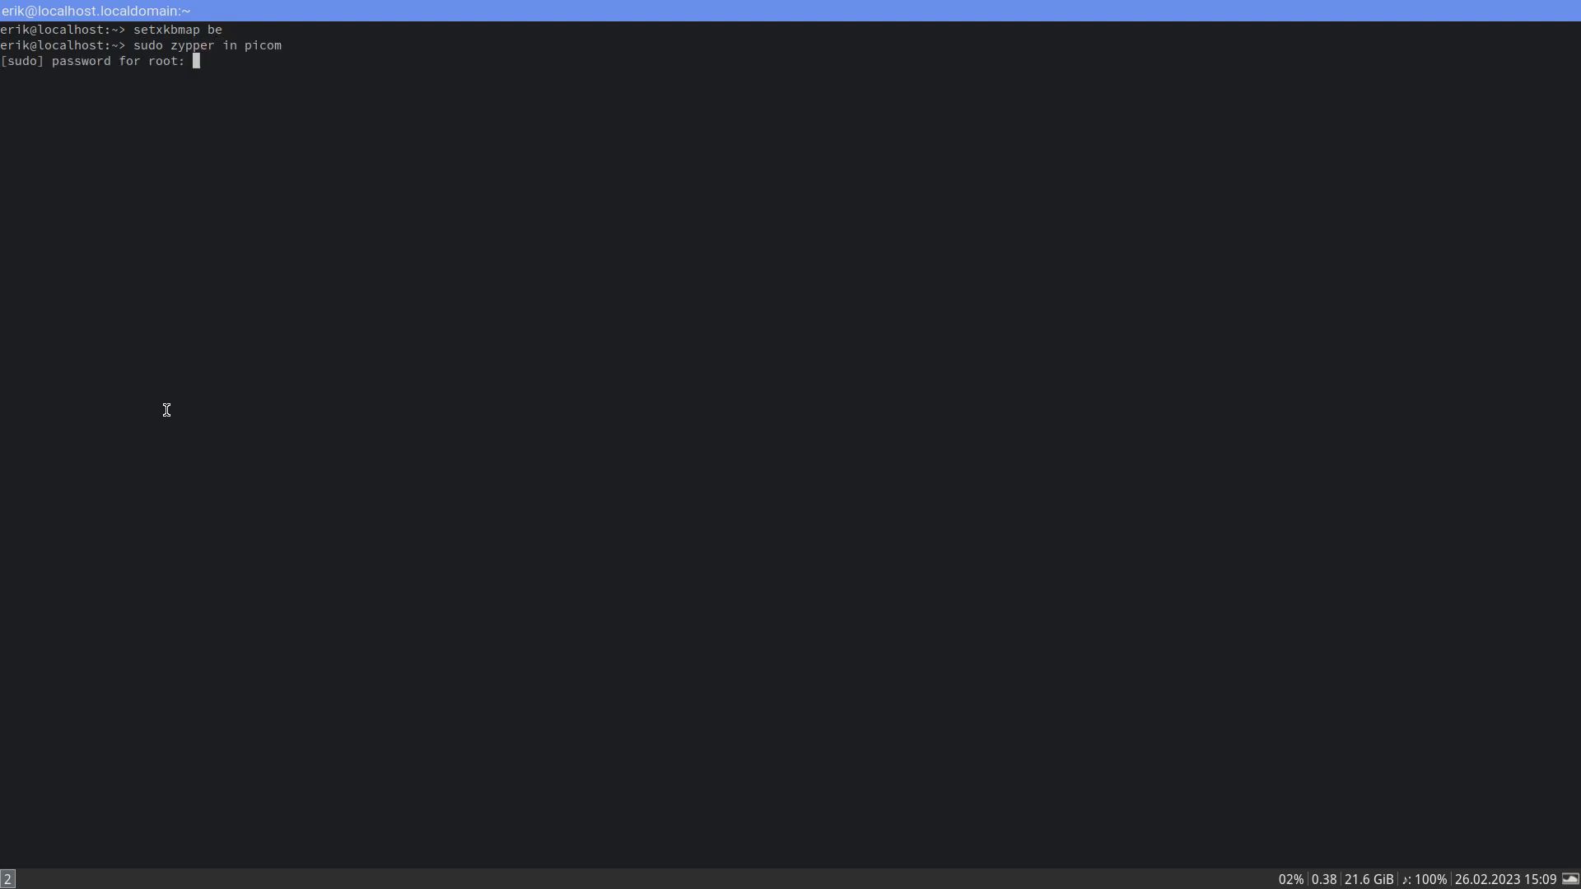
key("Return")
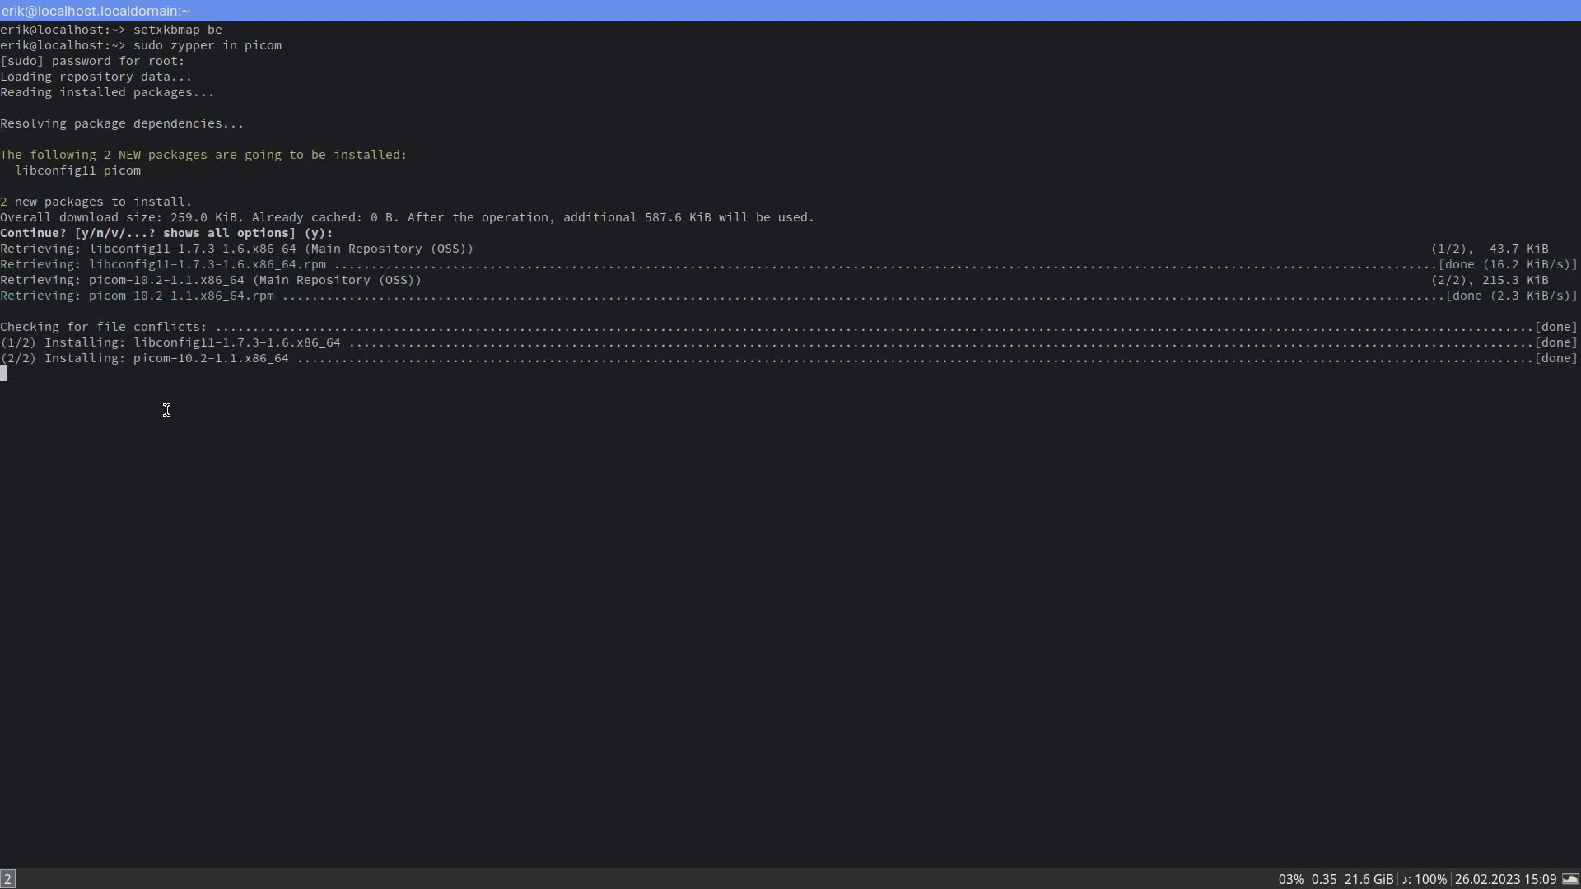
- Restart i3 to activate picom's transparency and replace the current terminal with a fresh one
key("super+shift+r")
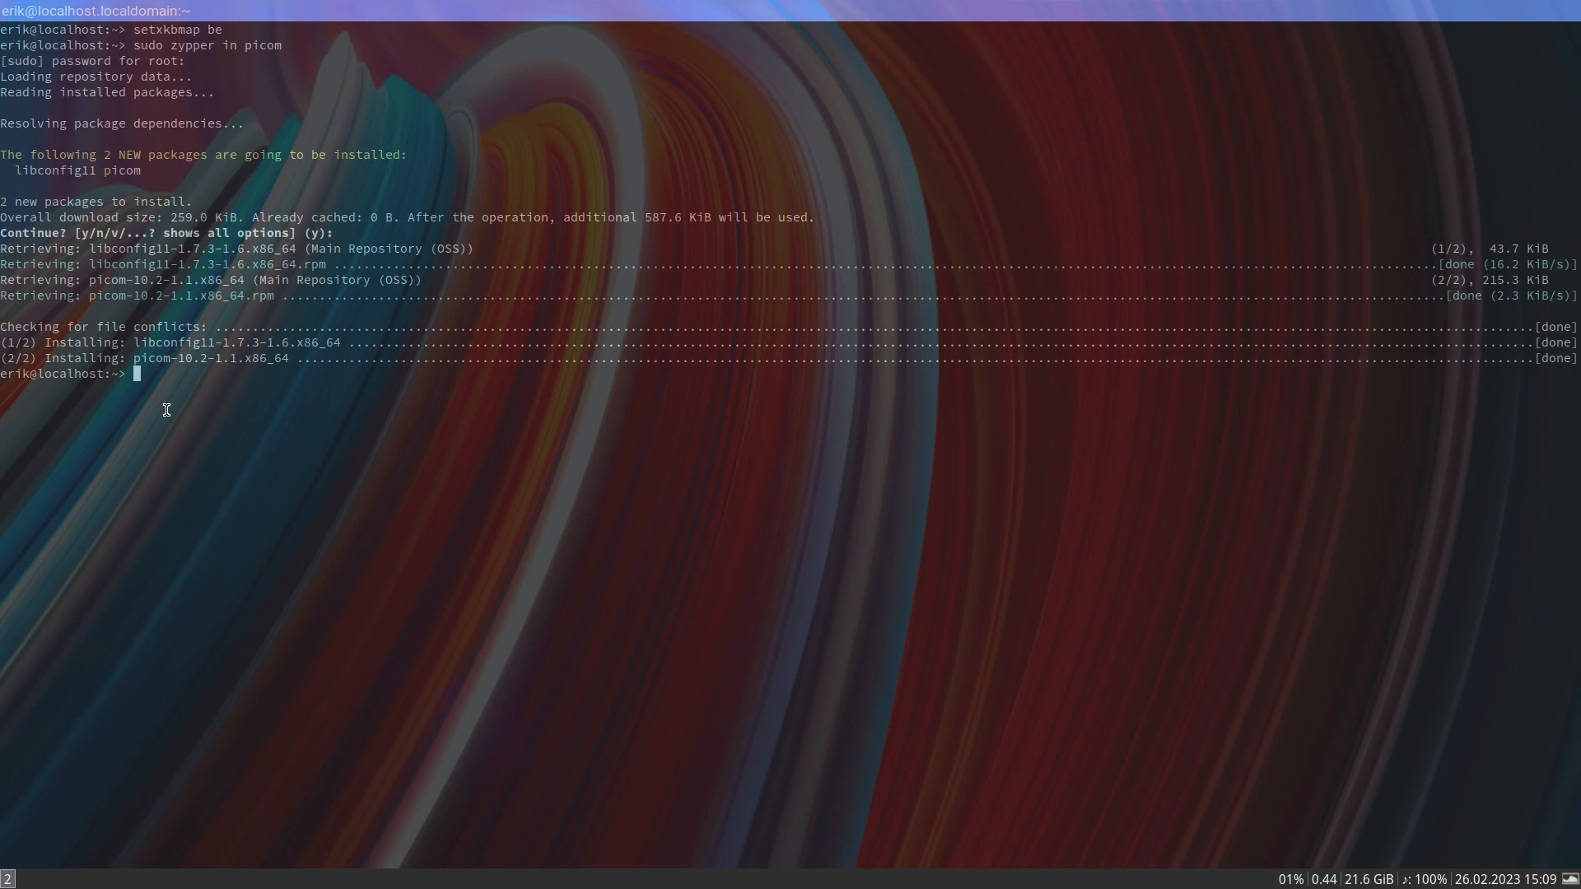
key("super+shift+q")
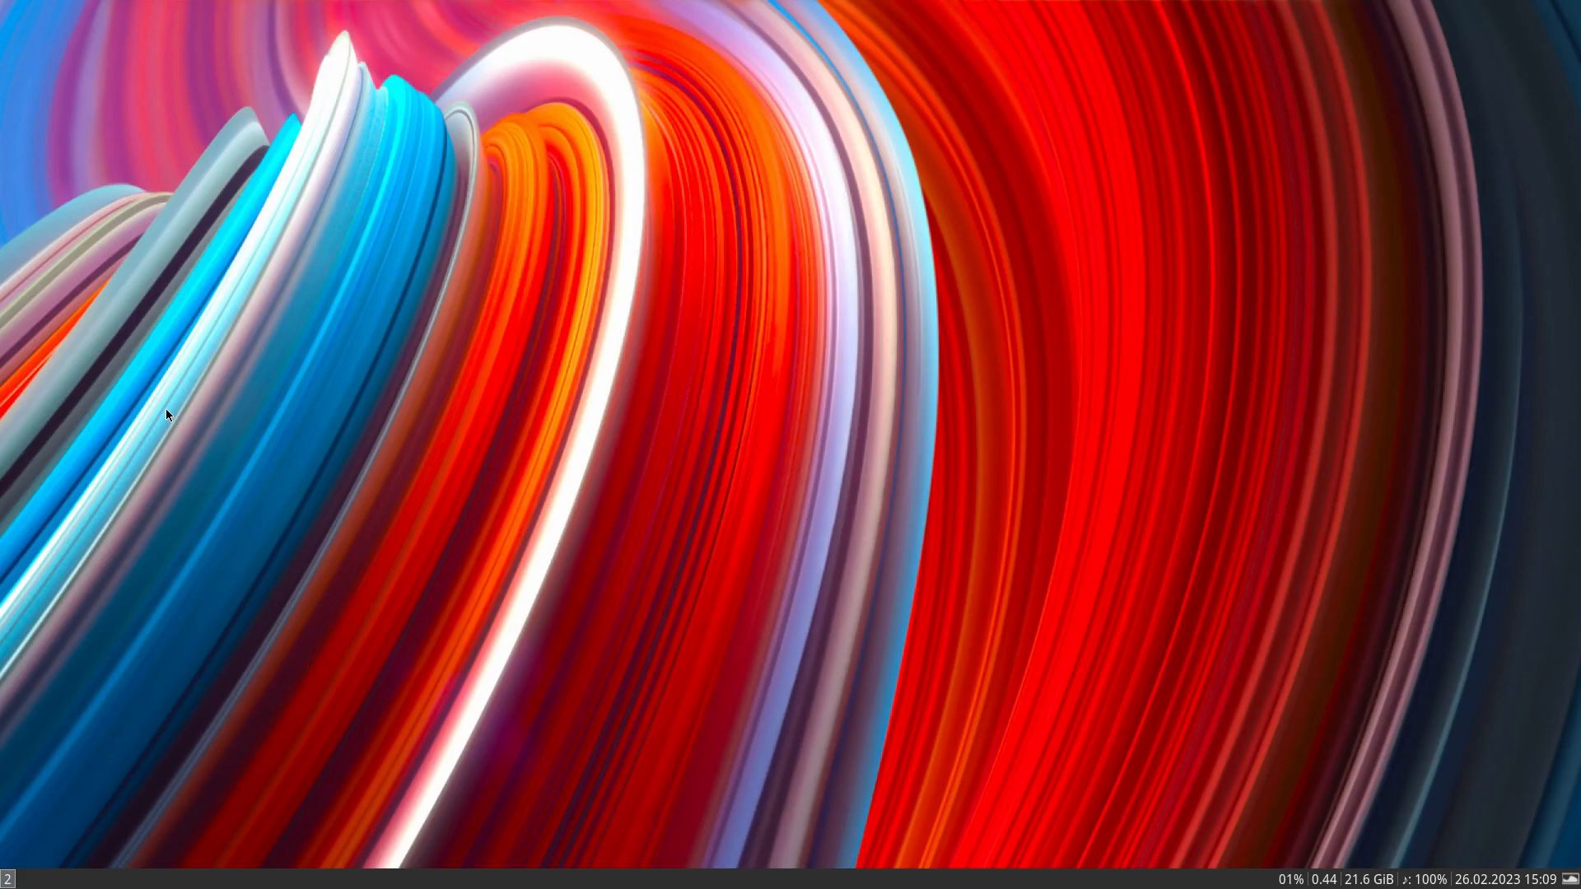
key("super+Return")
- Open the Thunar file manager and go to the /etc/X11/xorg.conf.d folder
key("super+shift+Return")
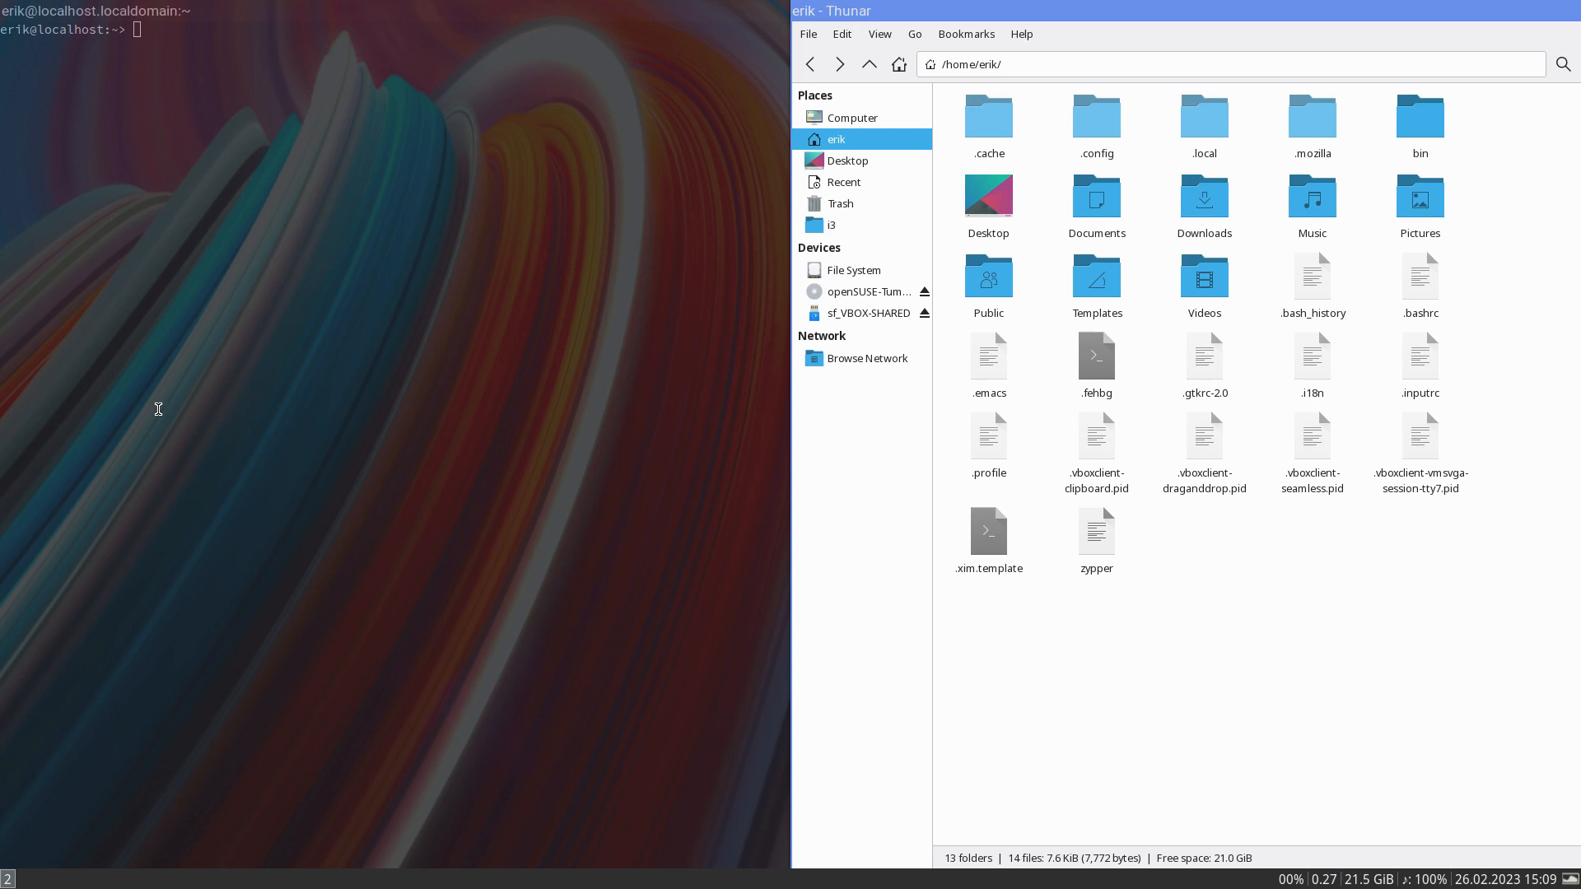
left_click(881, 270)
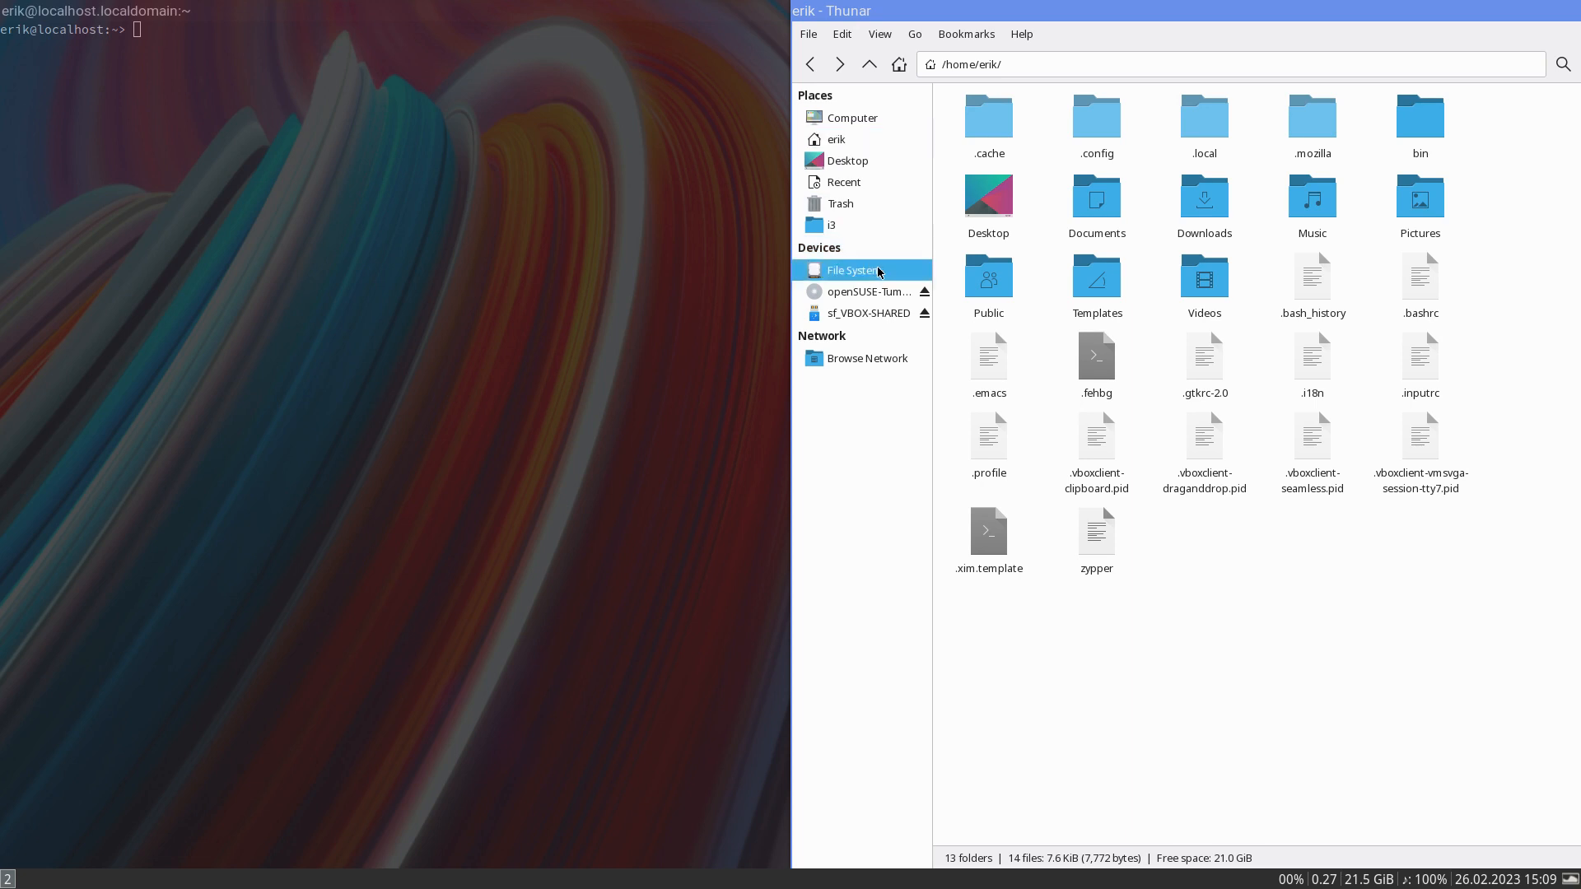
double_click(1241, 138)
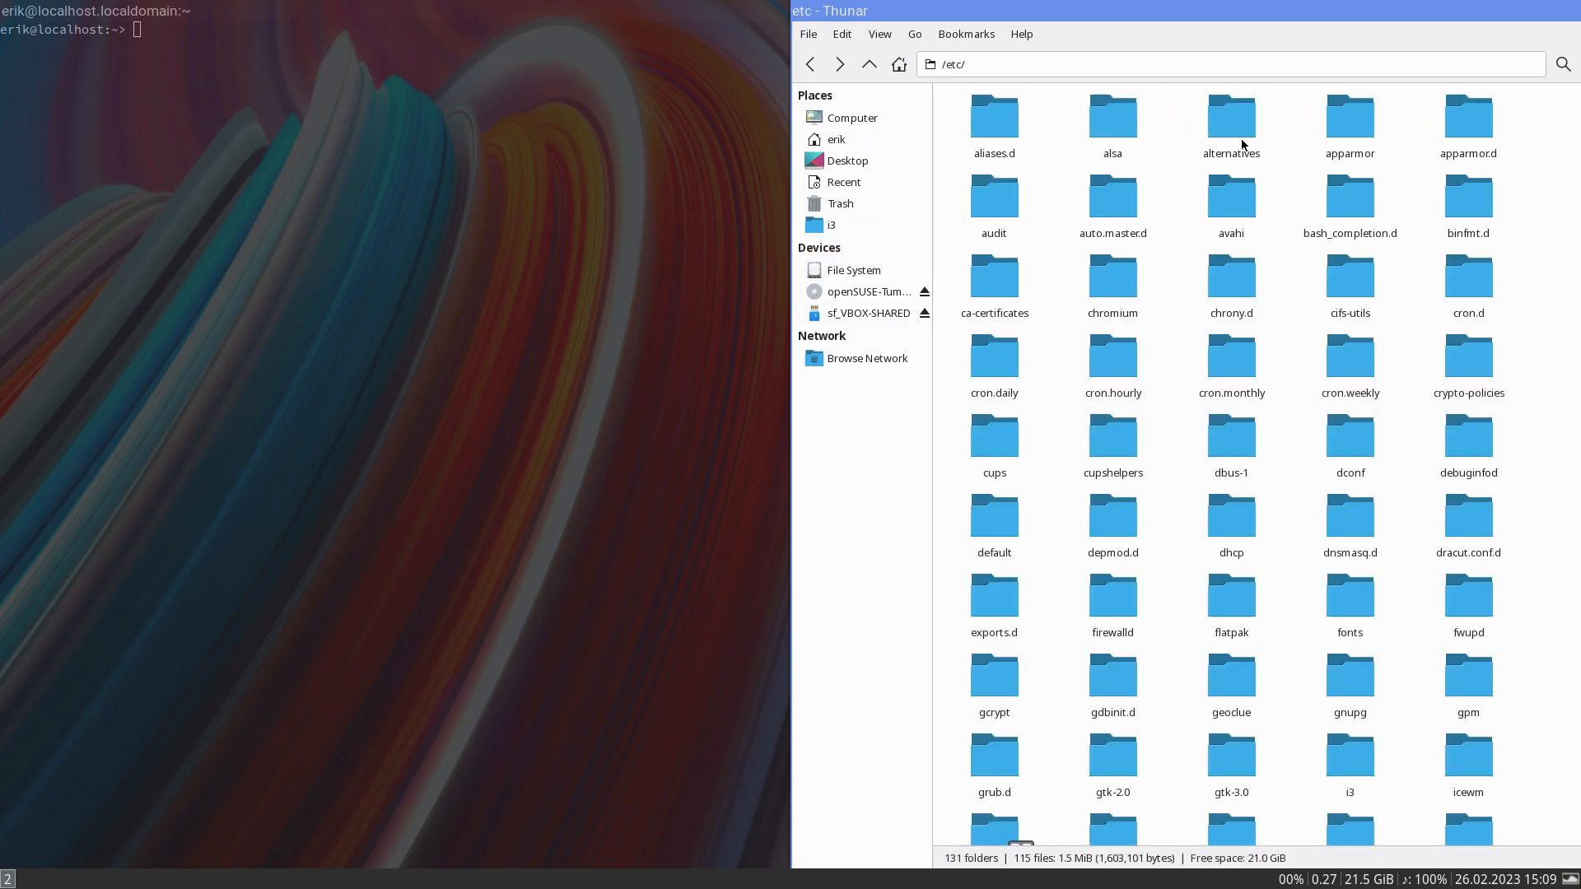
type("x")
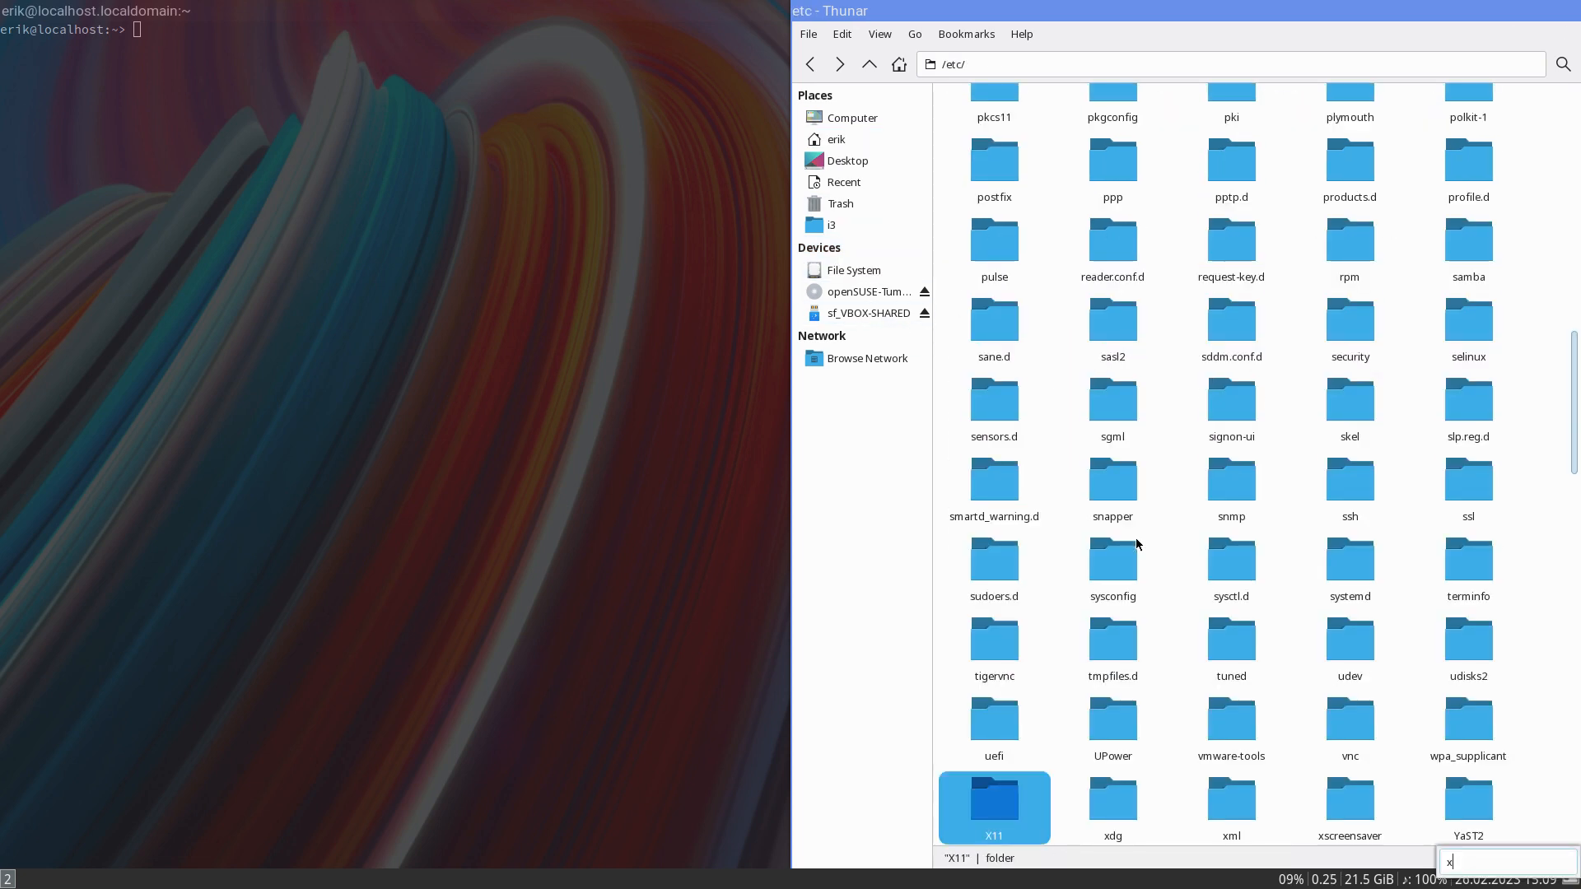
double_click(981, 813)
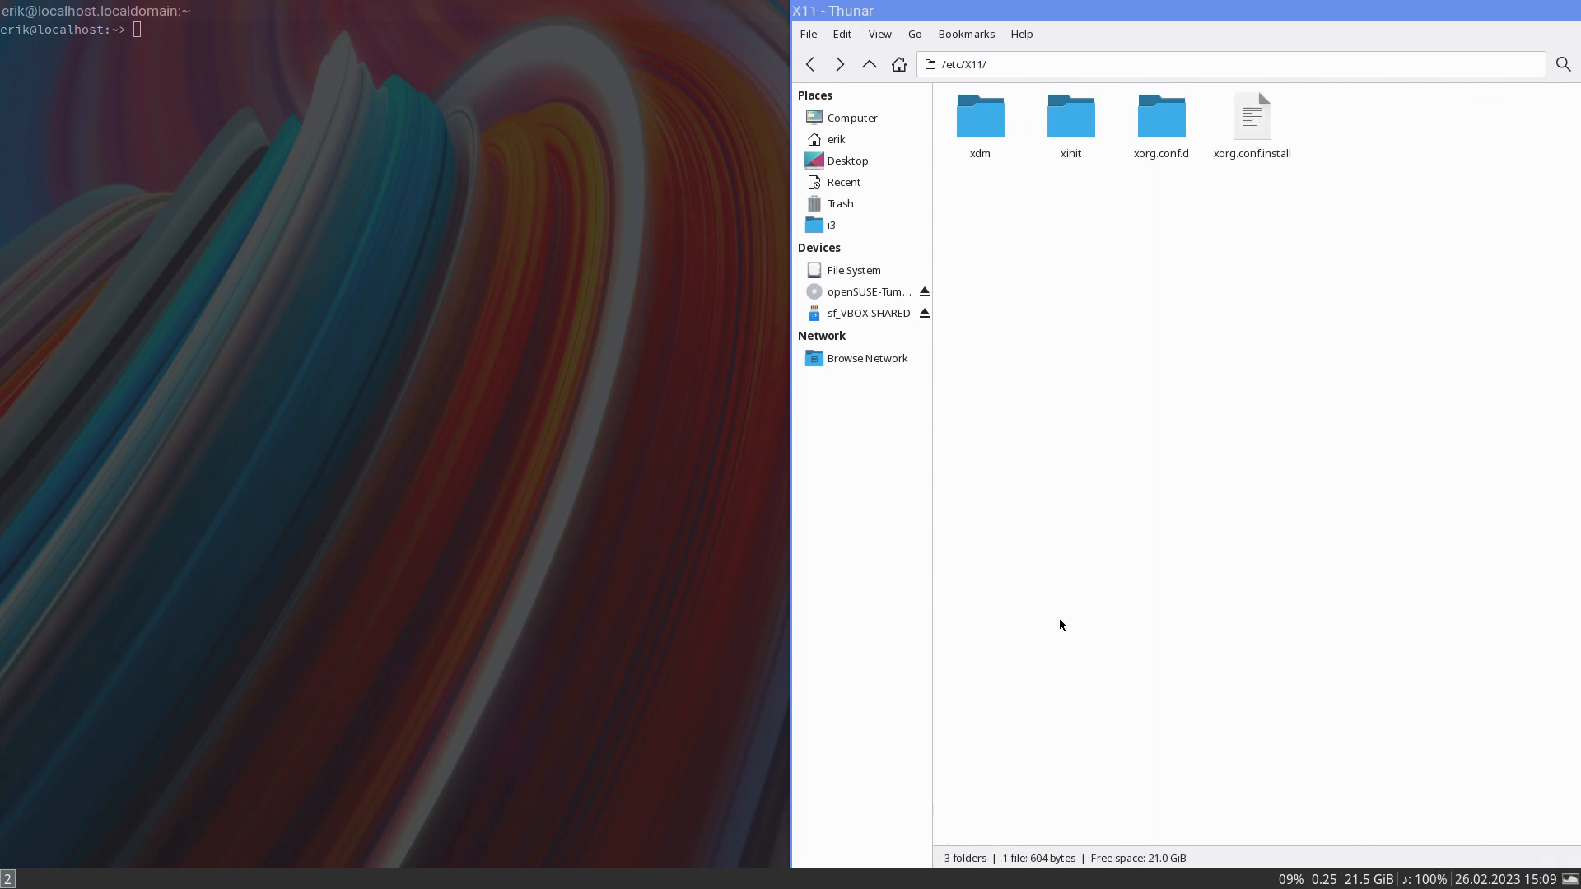
double_click(1157, 115)
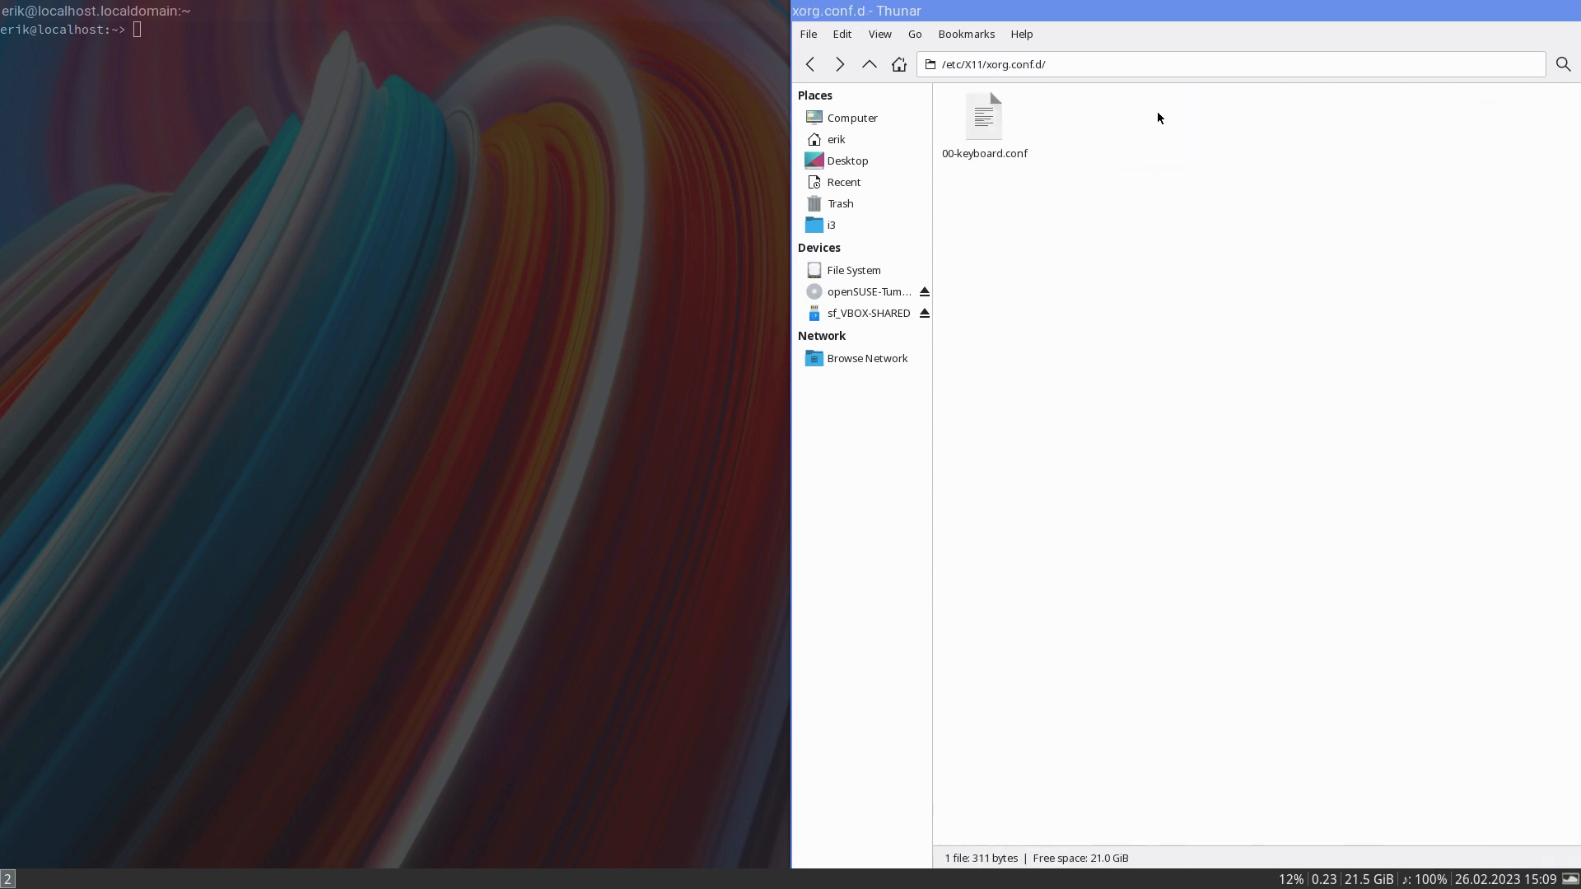
double_click(992, 123)
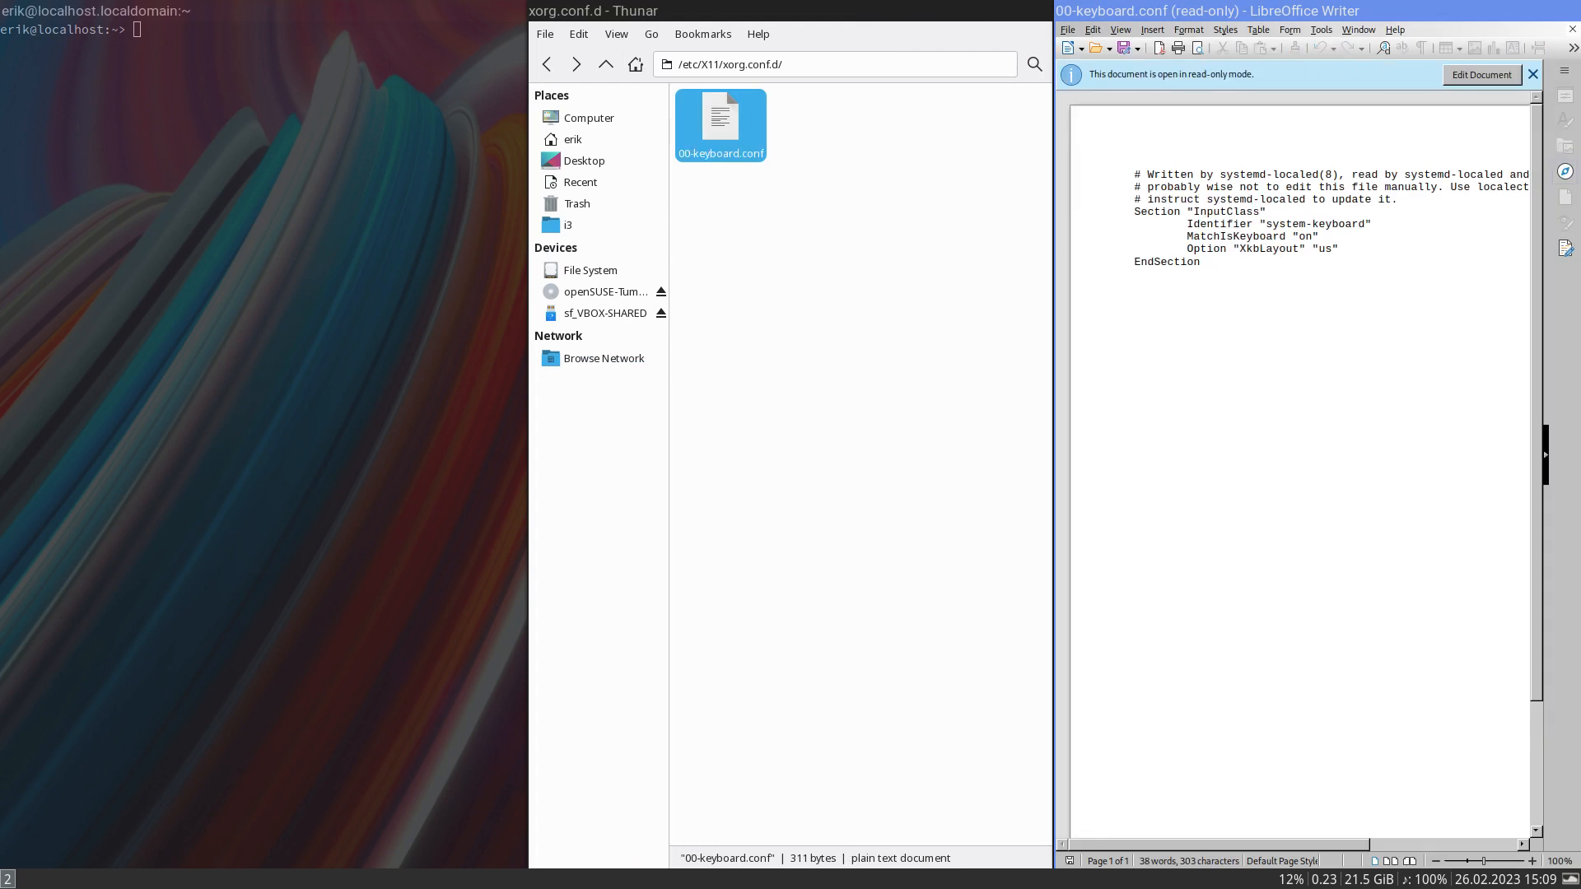
left_click(1570, 32)
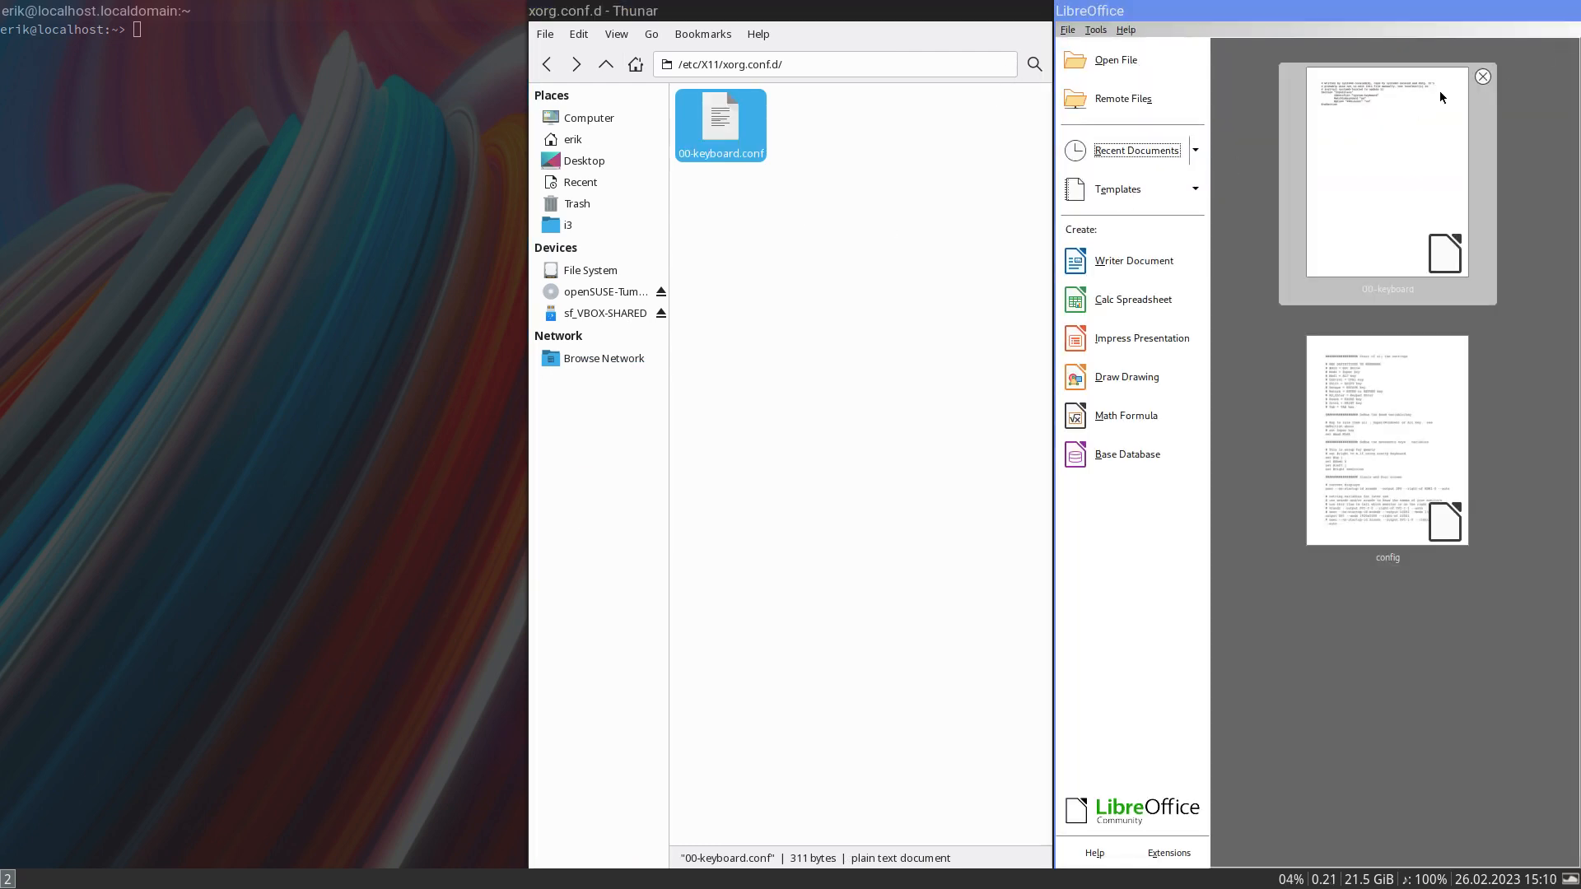
left_click(1067, 30)
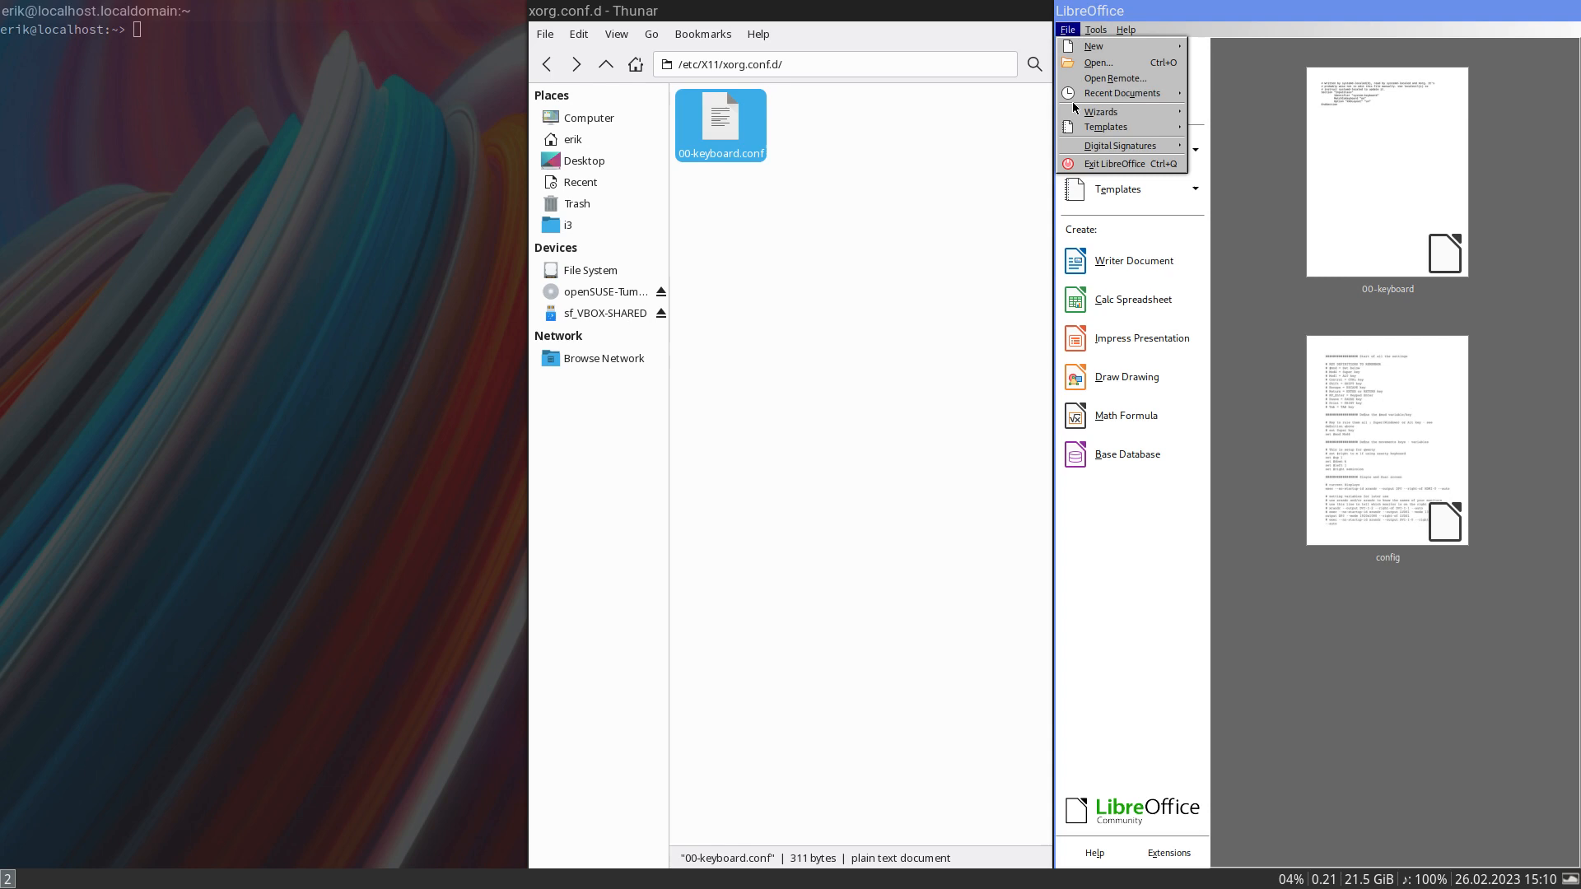
left_click(1103, 173)
- Make Sublime Text the default application for plain text documents and open 00-keyboard.conf with it
right_click(980, 144)
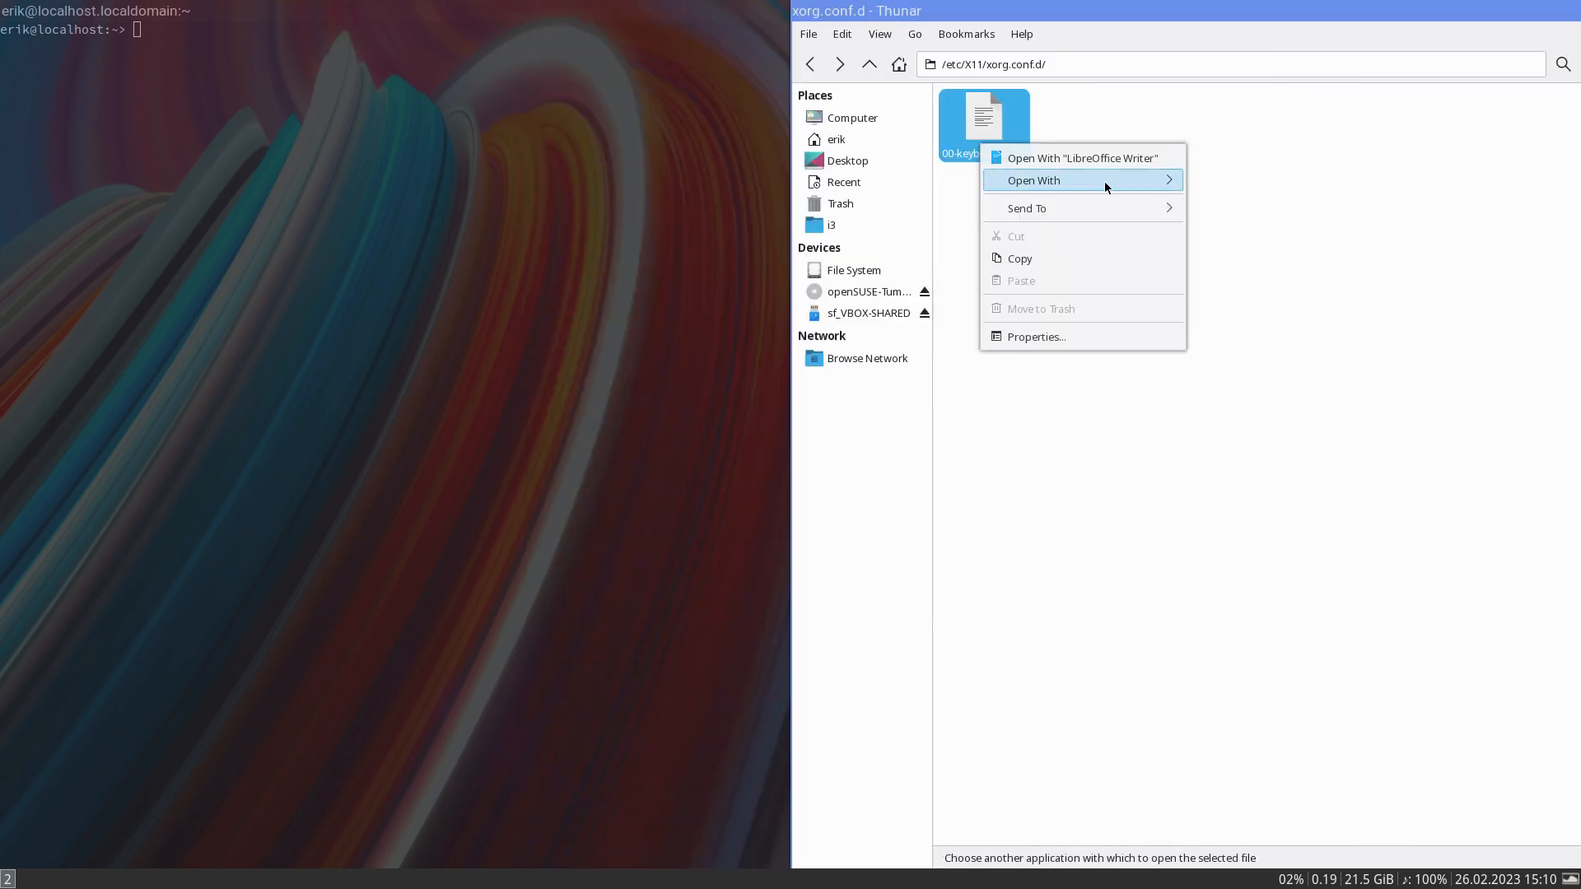
mouse_move(1117, 180)
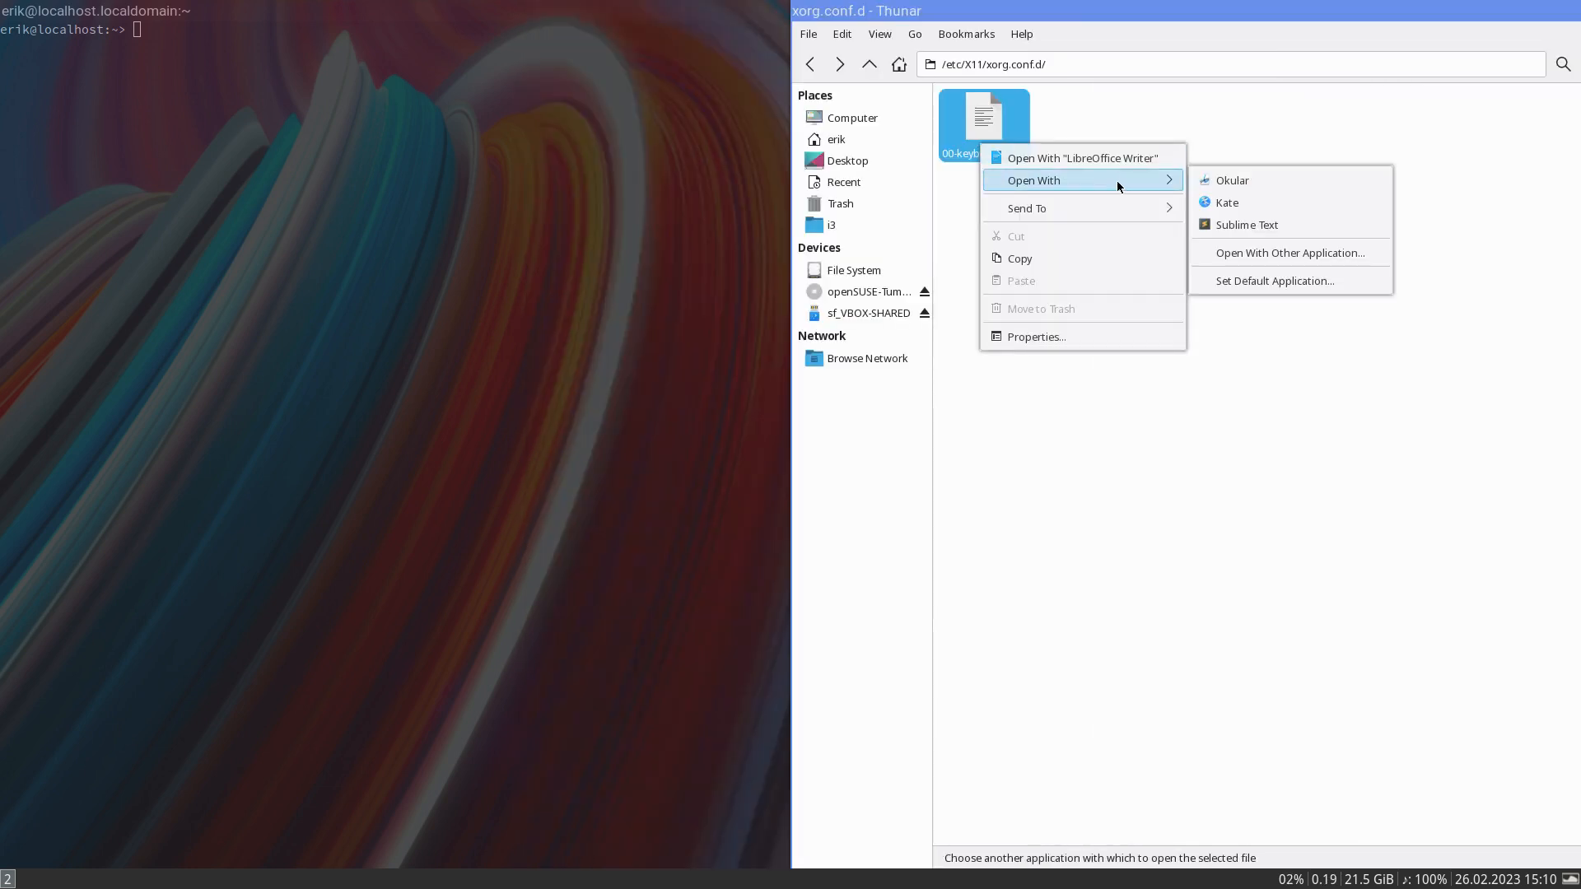
left_click(1282, 280)
left_click(1301, 484)
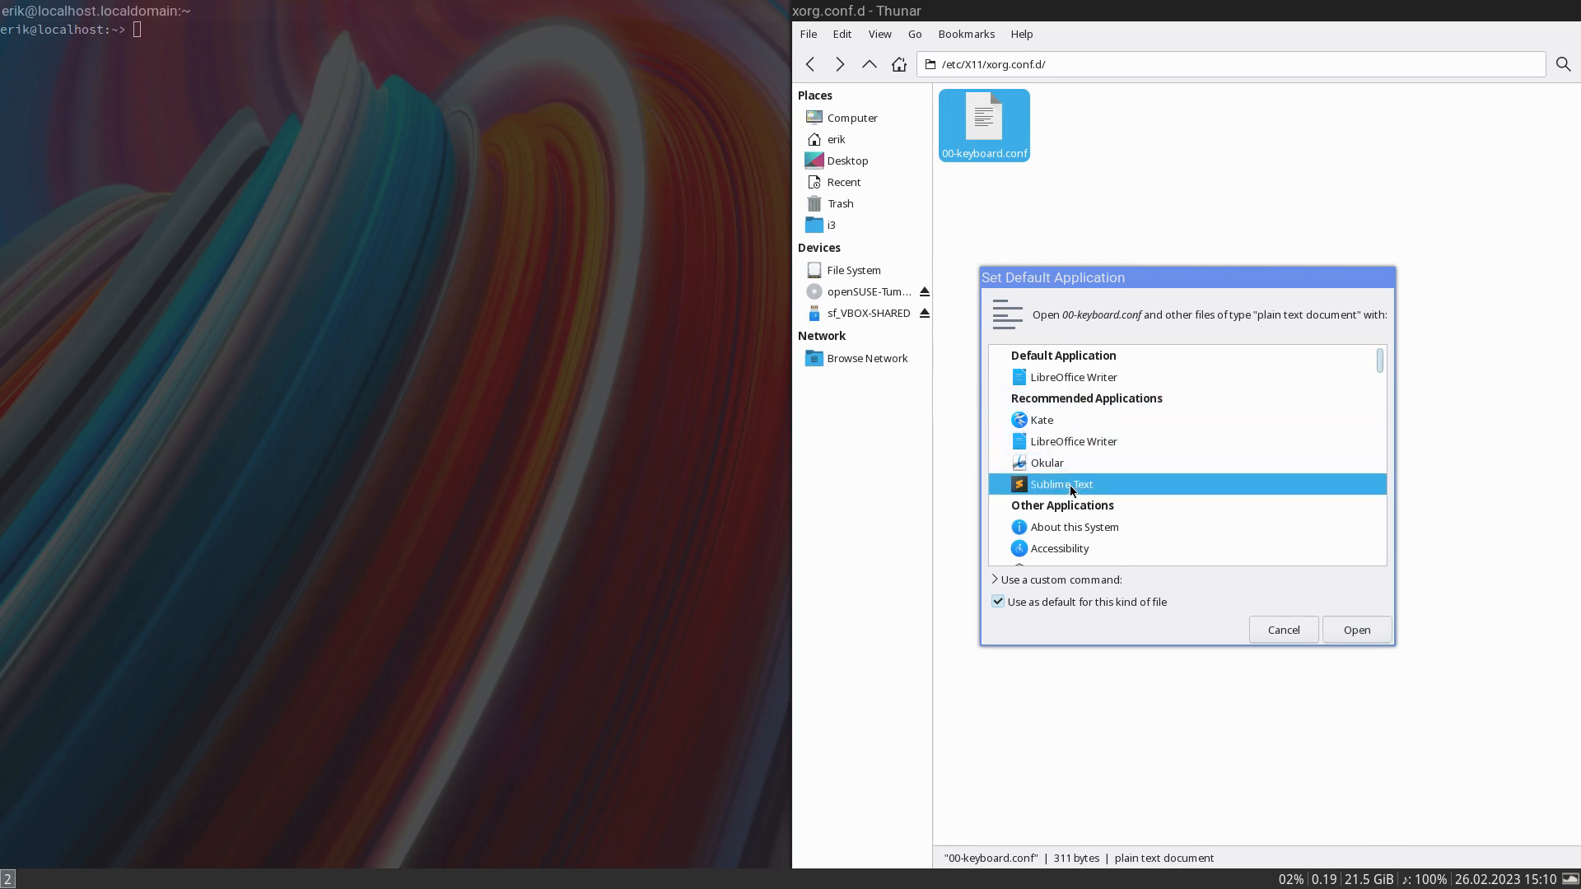
left_click(1357, 630)
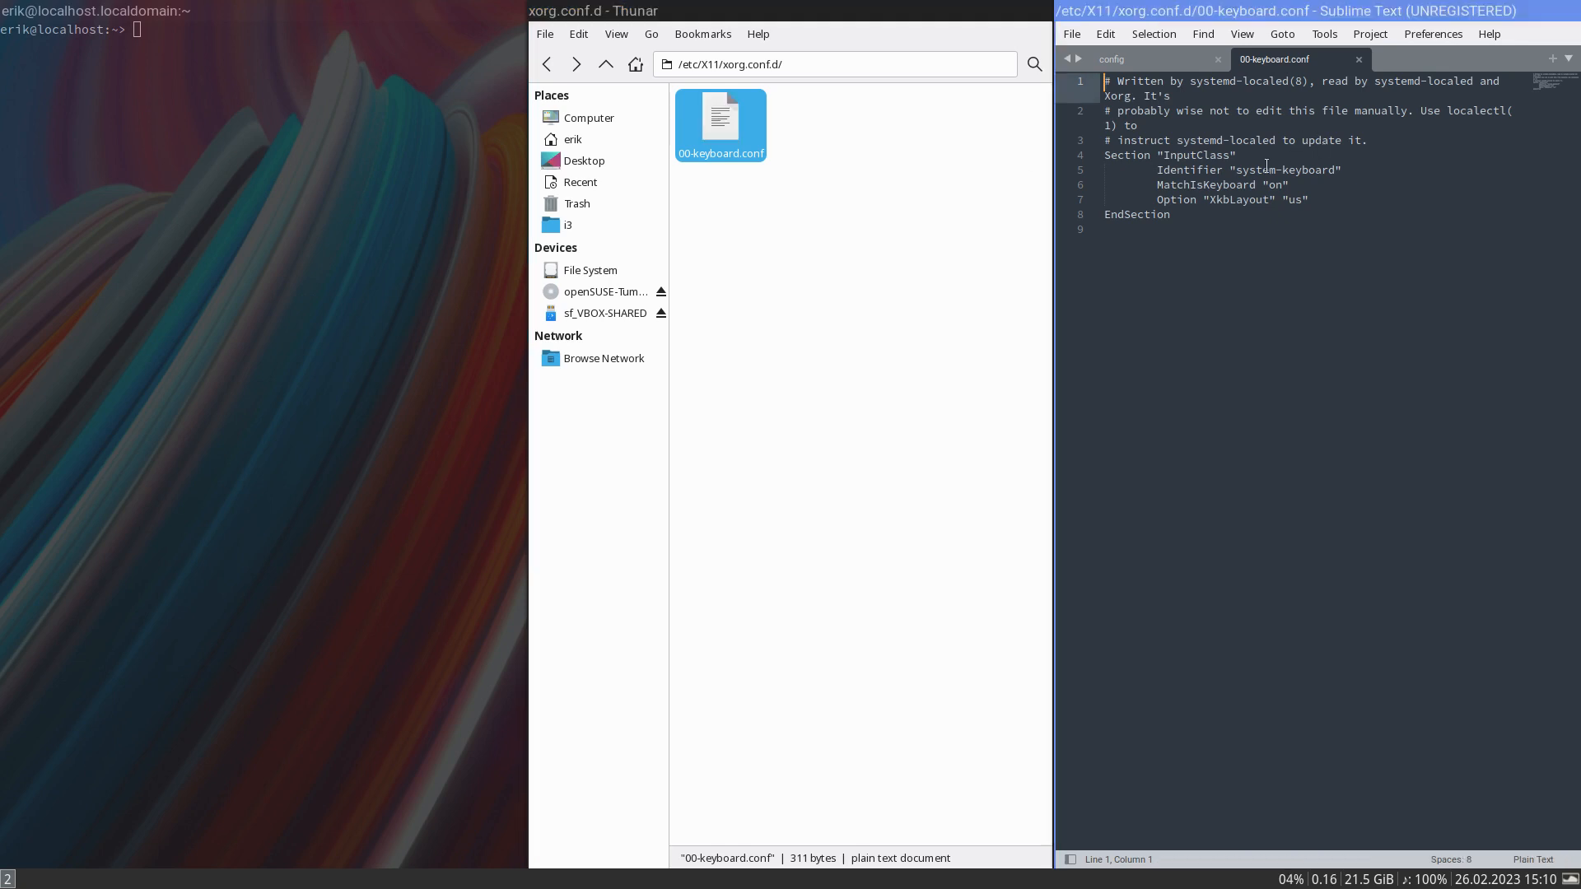
- Change the XkbLayout option in 00-keyboard.conf to "be" and try to save the file
double_click(1263, 170)
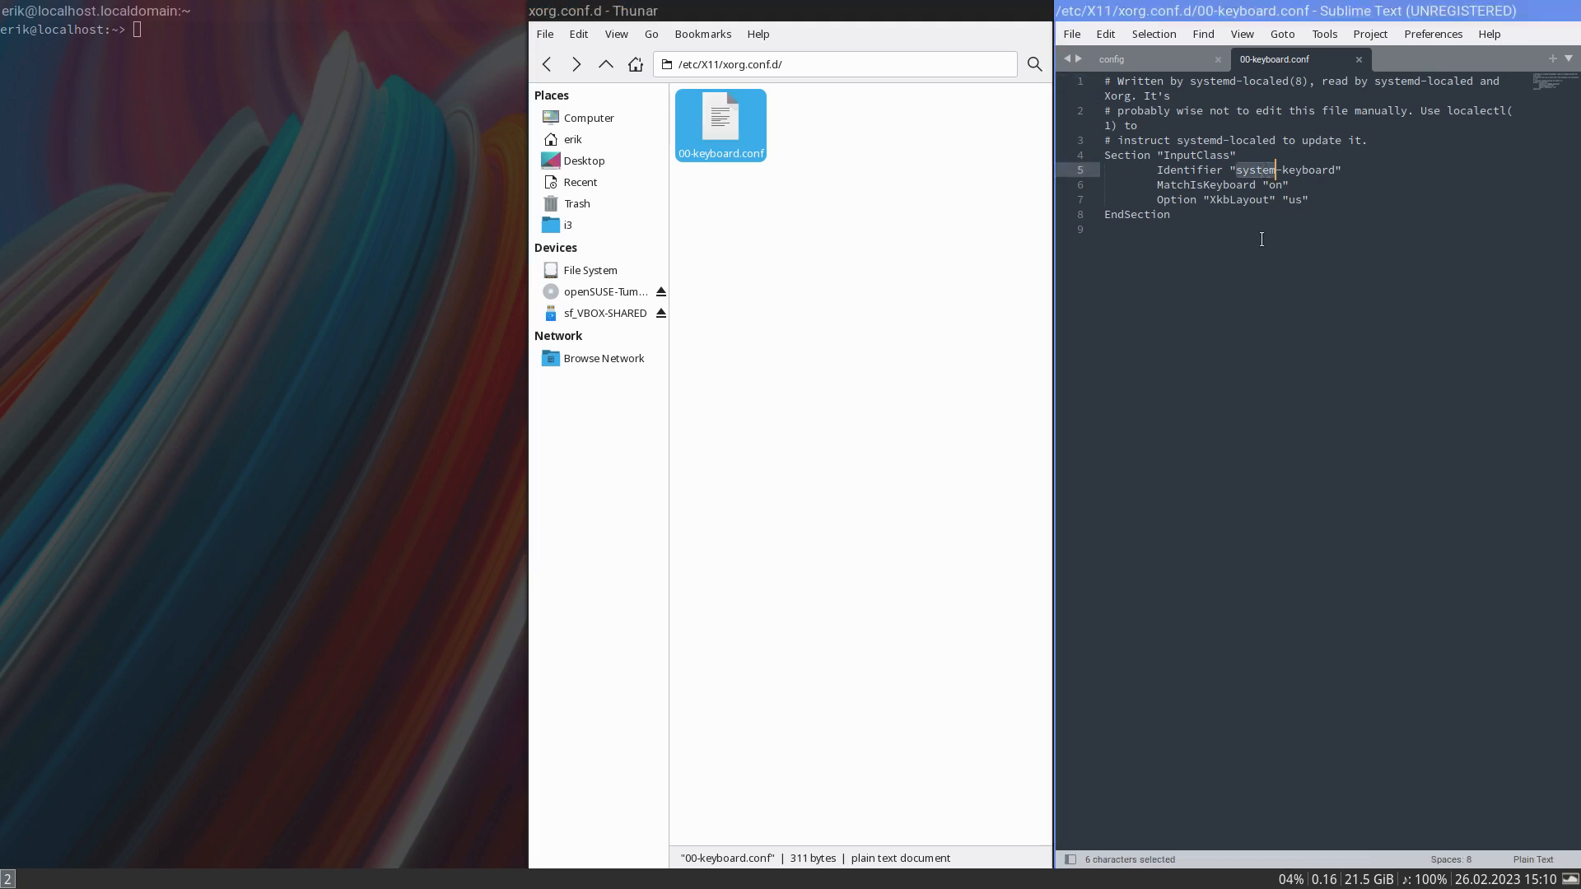
double_click(1294, 200)
type("be")
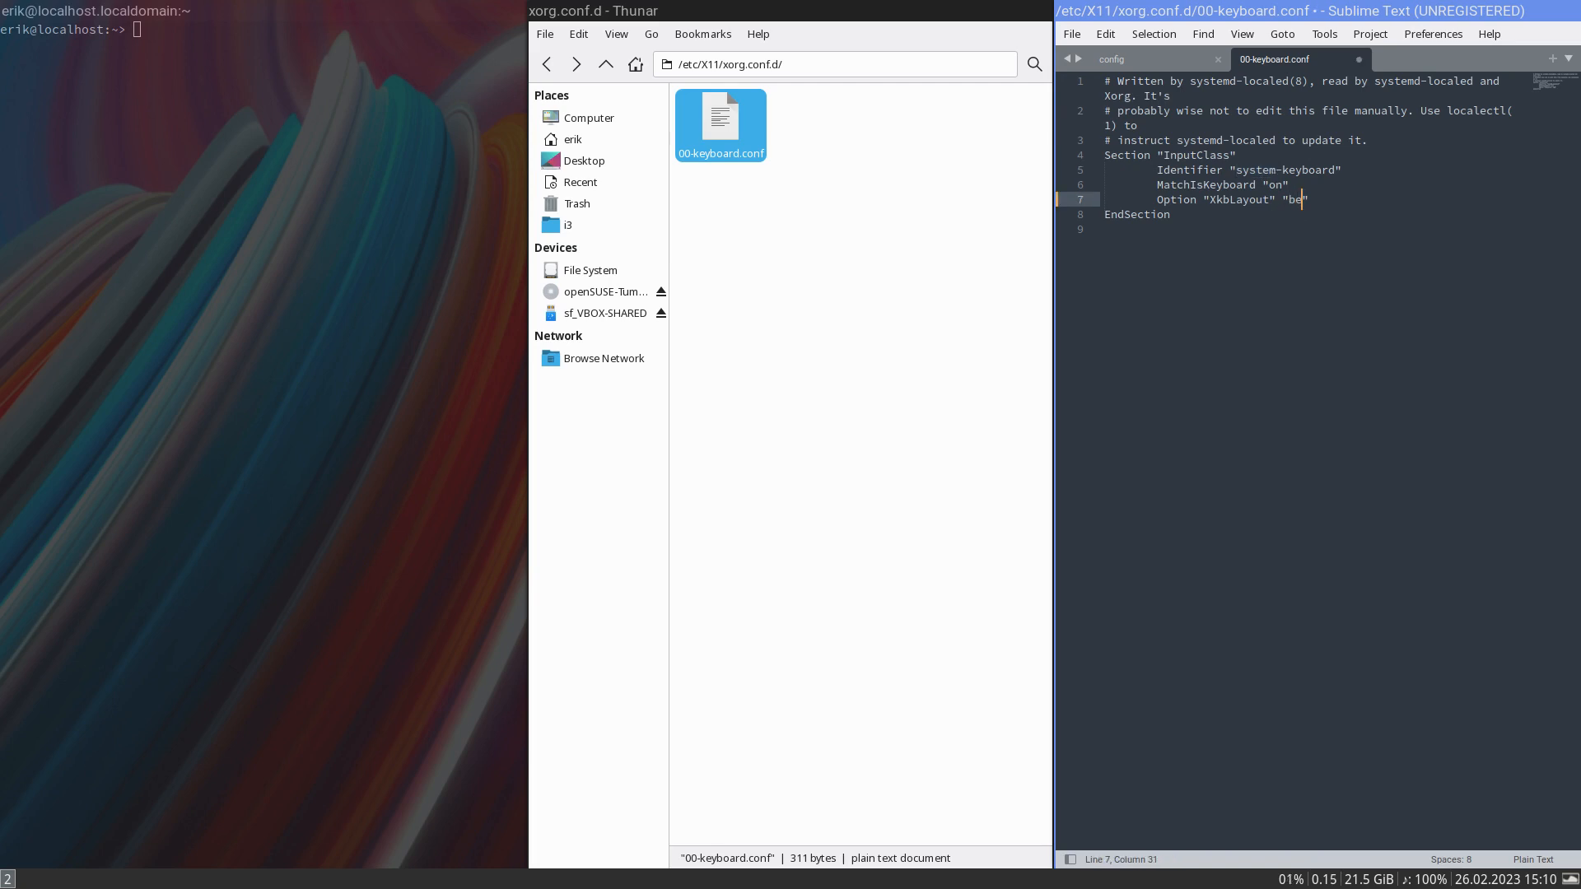
key("ctrl+s")
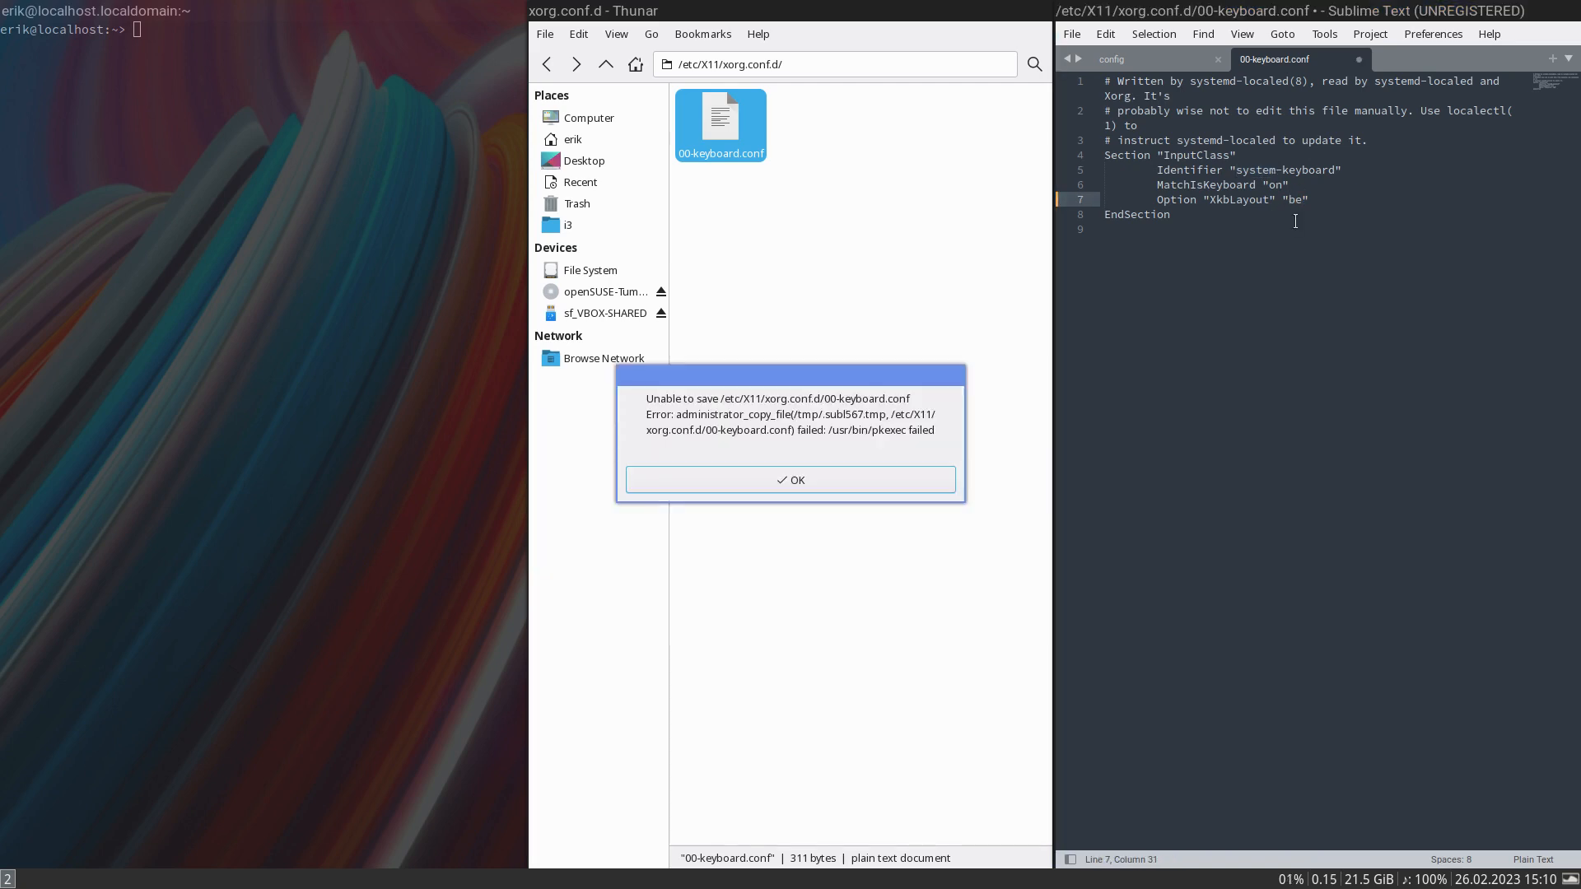
left_click(828, 482)
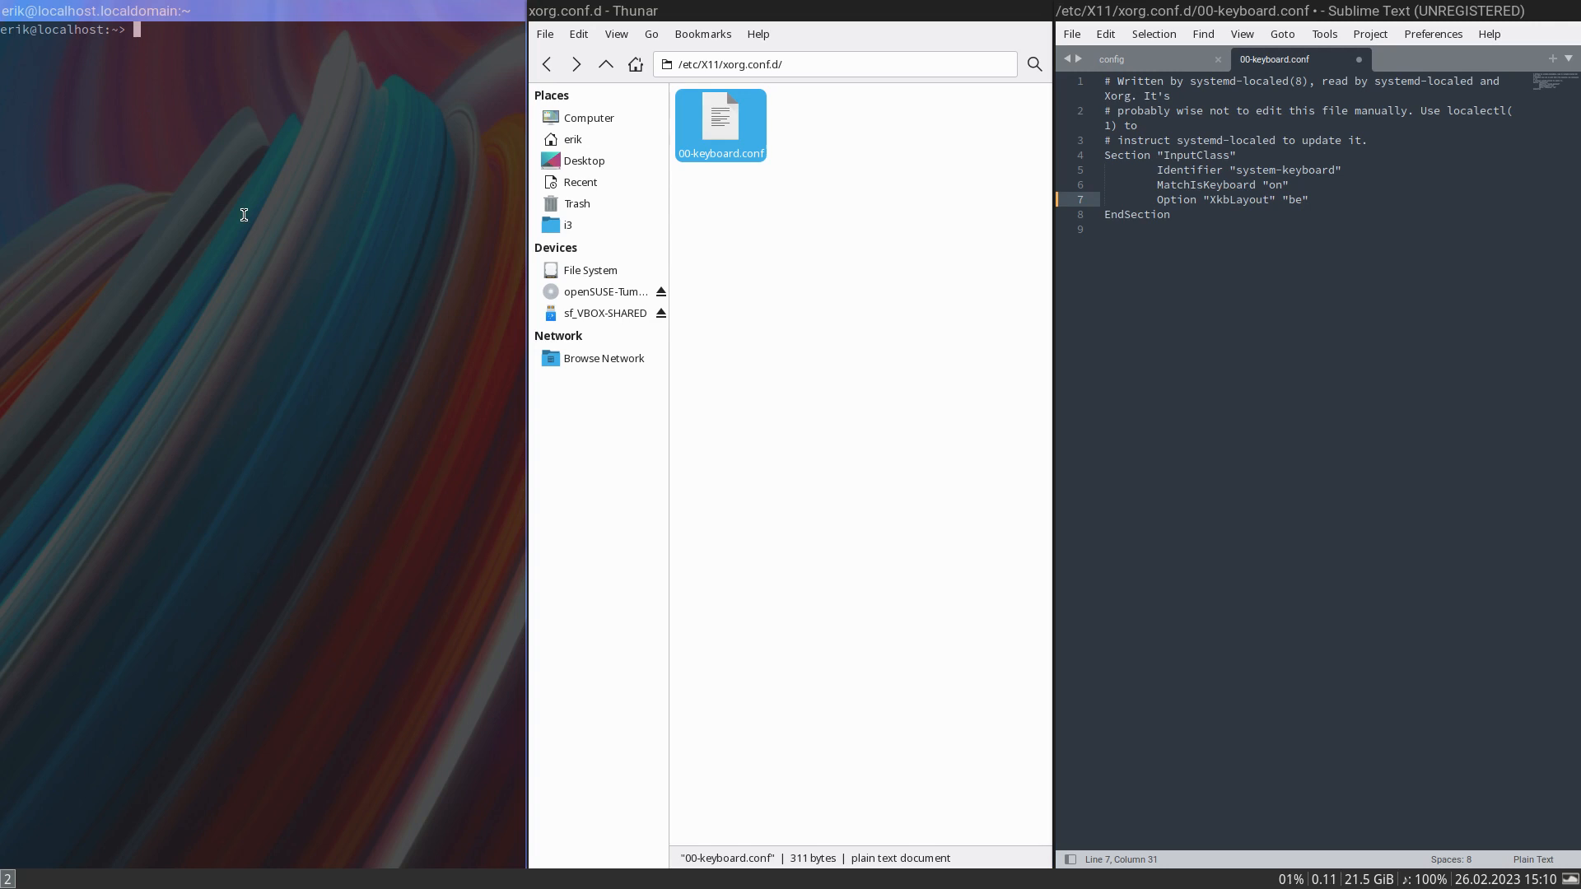
- List the available commands beginning with pk in the terminal
type("sydfo")
key("BackSpace")
key("BackSpace")
key("BackSpace")
key("BackSpace")
key("BackSpace")
key("BackSpace")
type("pk")
key("Tab")
key("Tab")
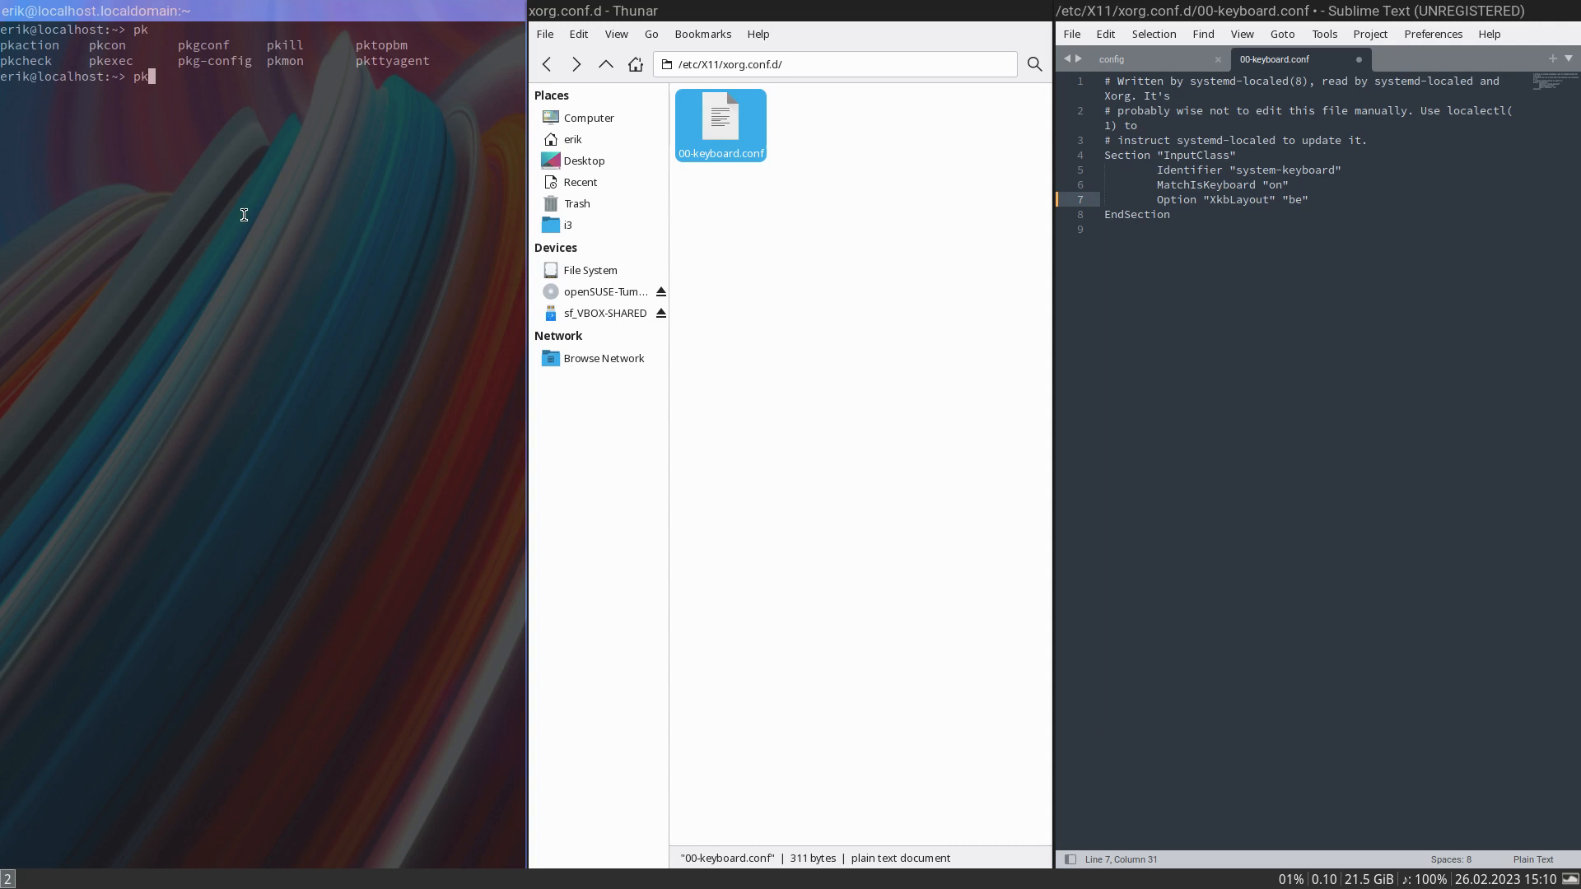
- Run sudo zypper --help with the root password and examine the zypper commands and options from the beginning
key("BackSpace")
key("BackSpace")
type("sudo zypper --help")
key("Return")
key("Return")
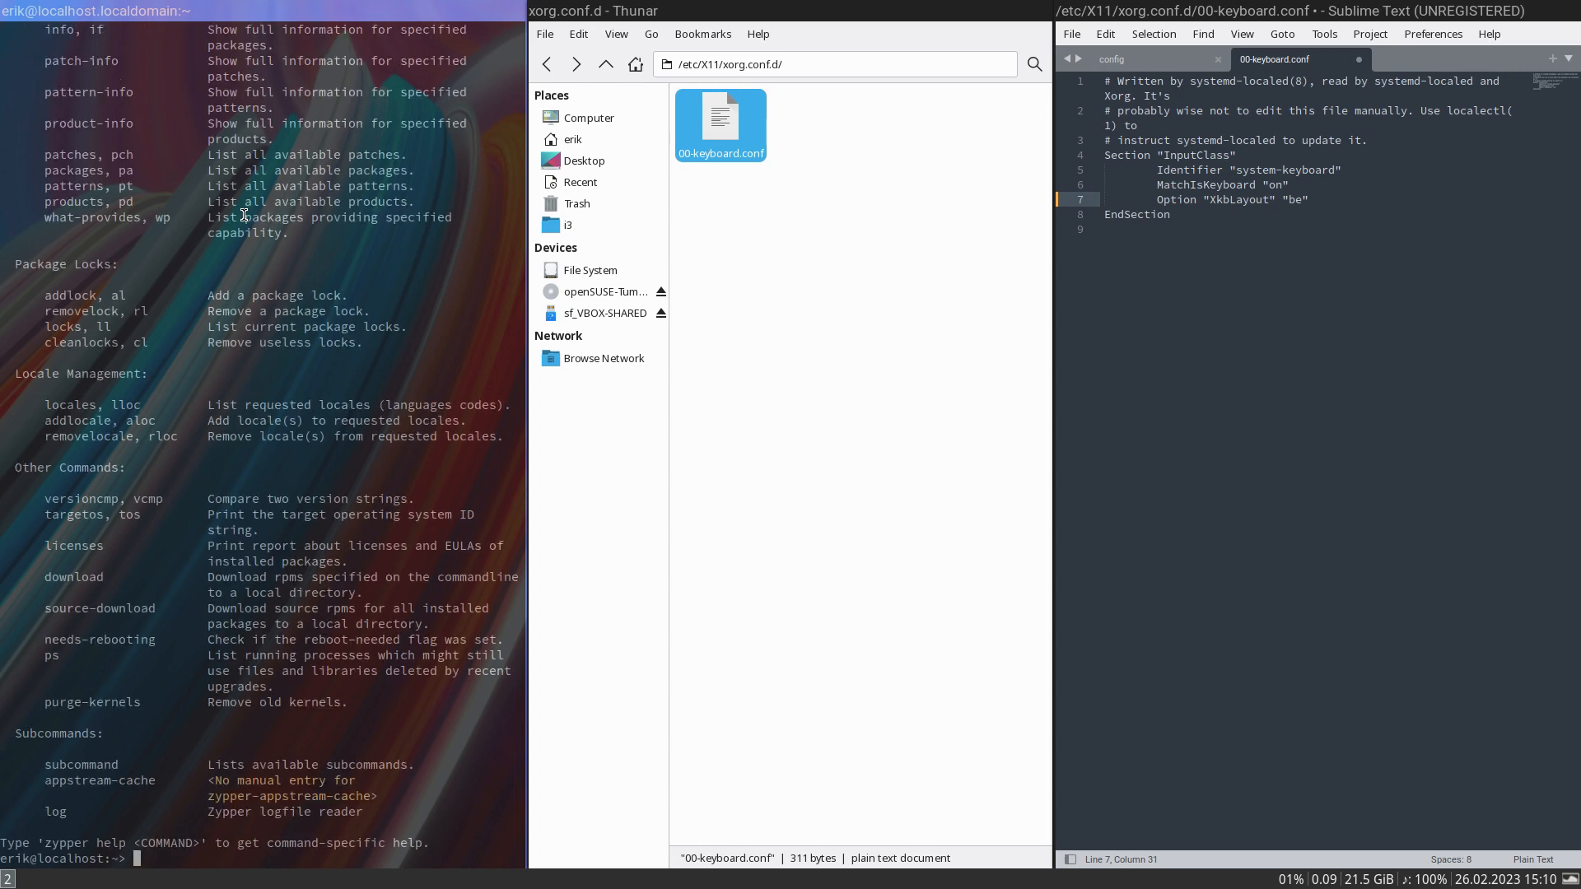
scroll(180, 345, "up", 20)
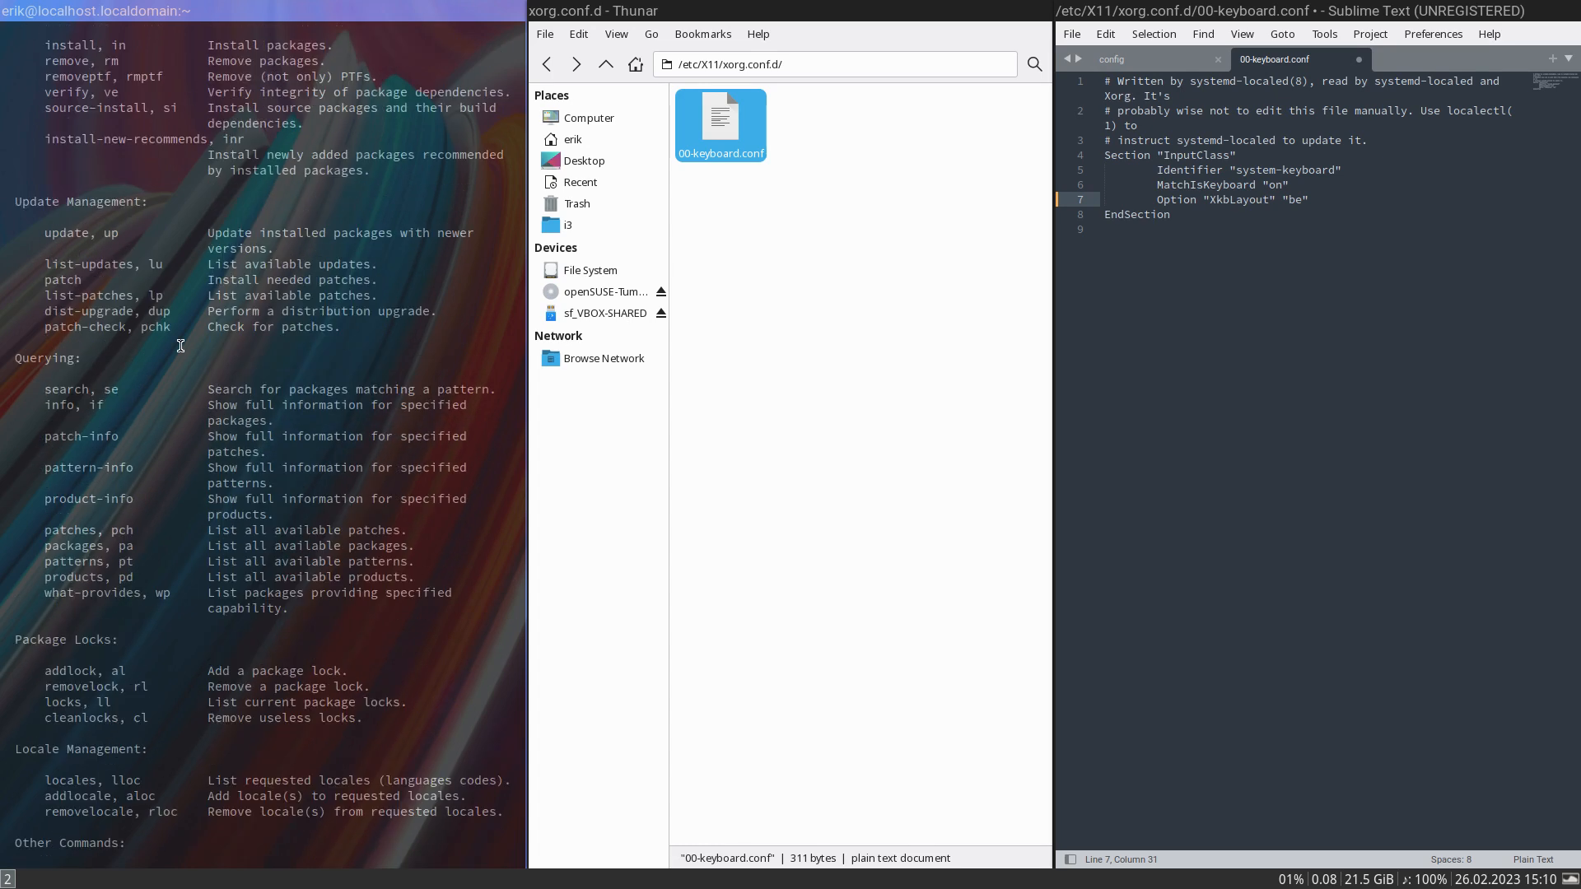
scroll(181, 345, "up", 13)
scroll(180, 345, "up", 4)
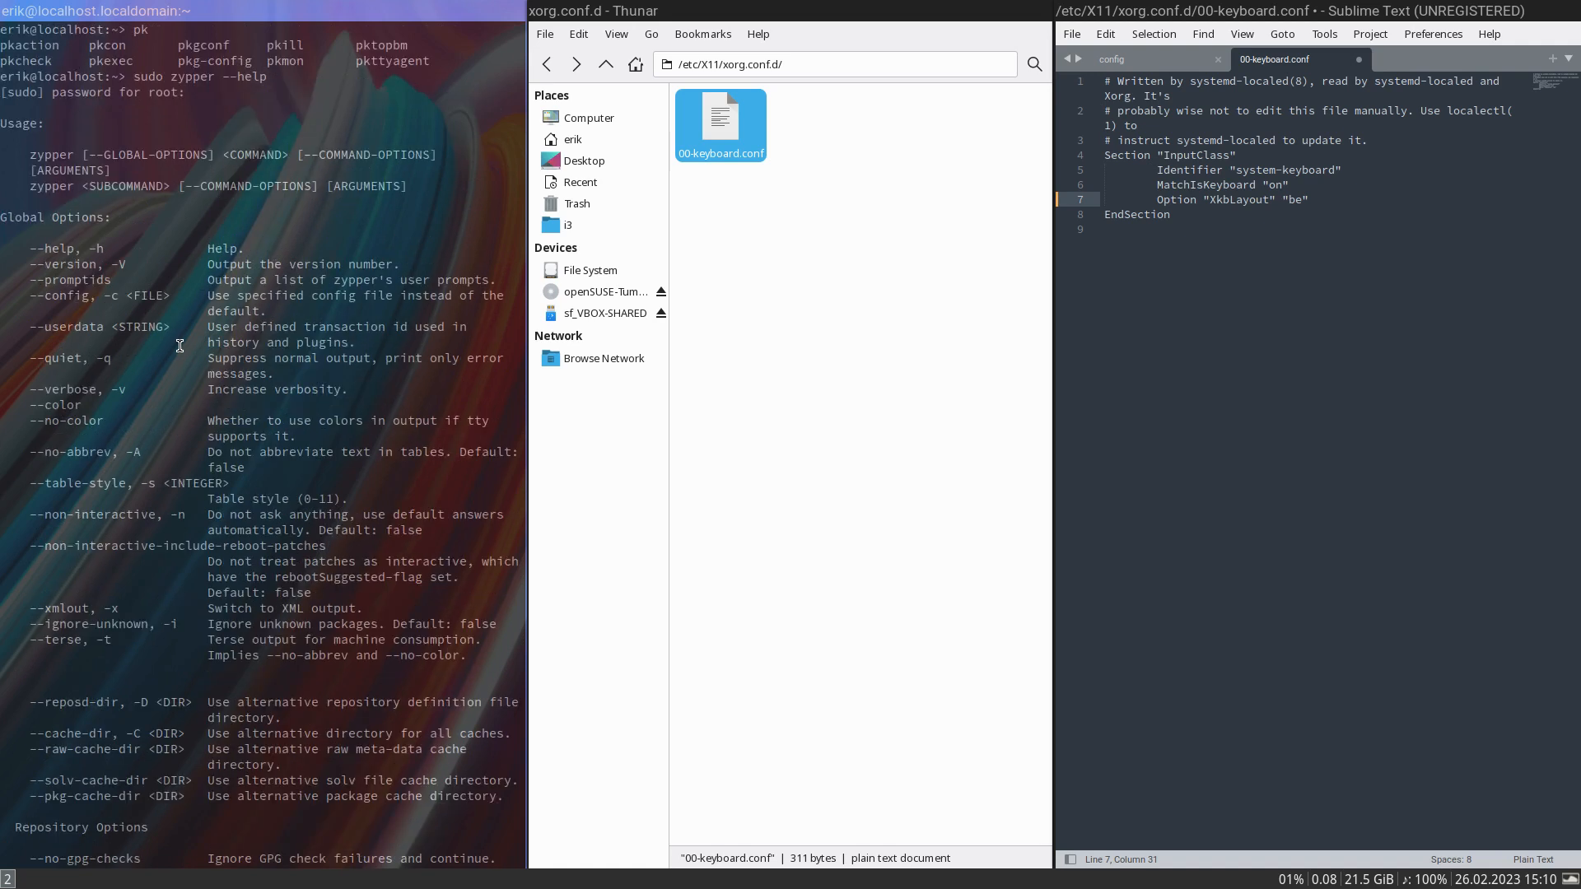
- Examine the repository, service, software and update management commands in the zypper help output, including the remove command
scroll(180, 345, "down", 8)
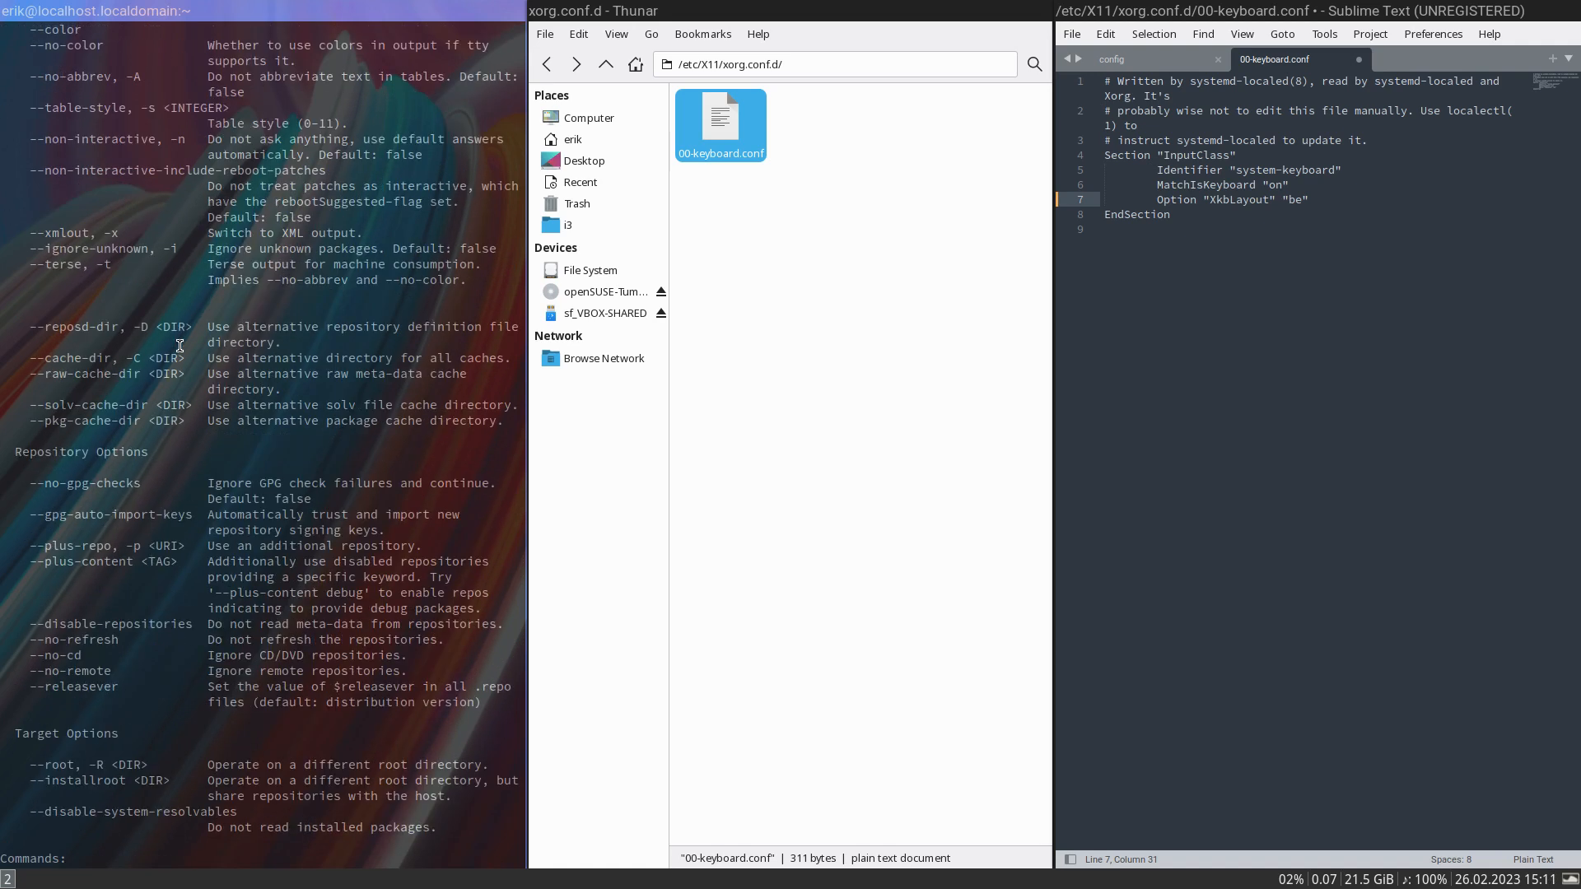
scroll(180, 345, "down", 4)
scroll(181, 345, "down", 6)
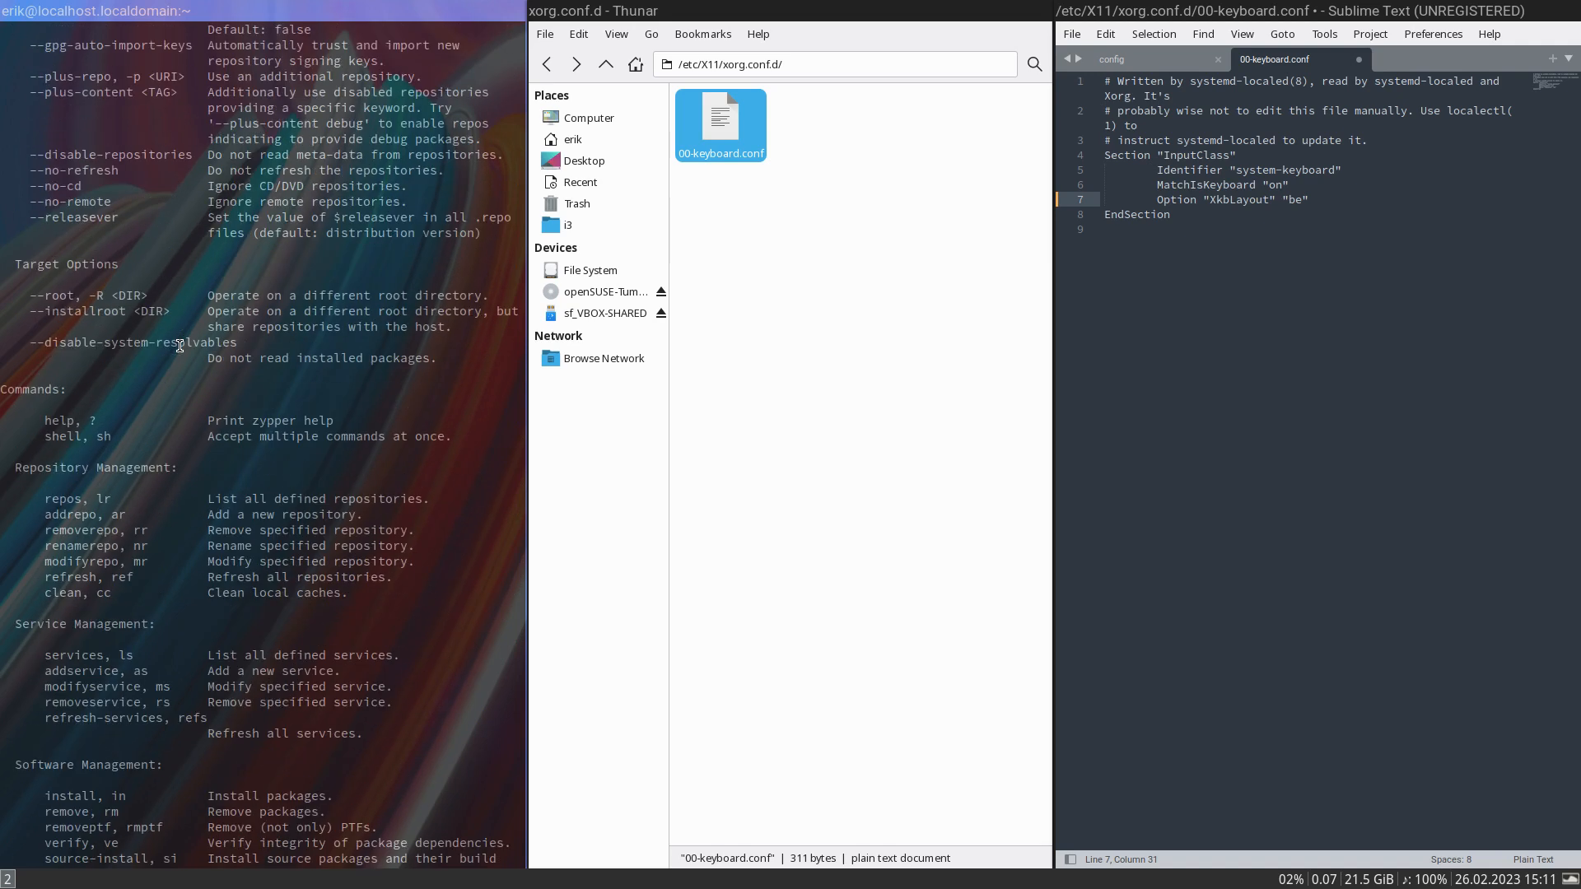
scroll(181, 345, "down", 4)
scroll(181, 345, "down", 4)
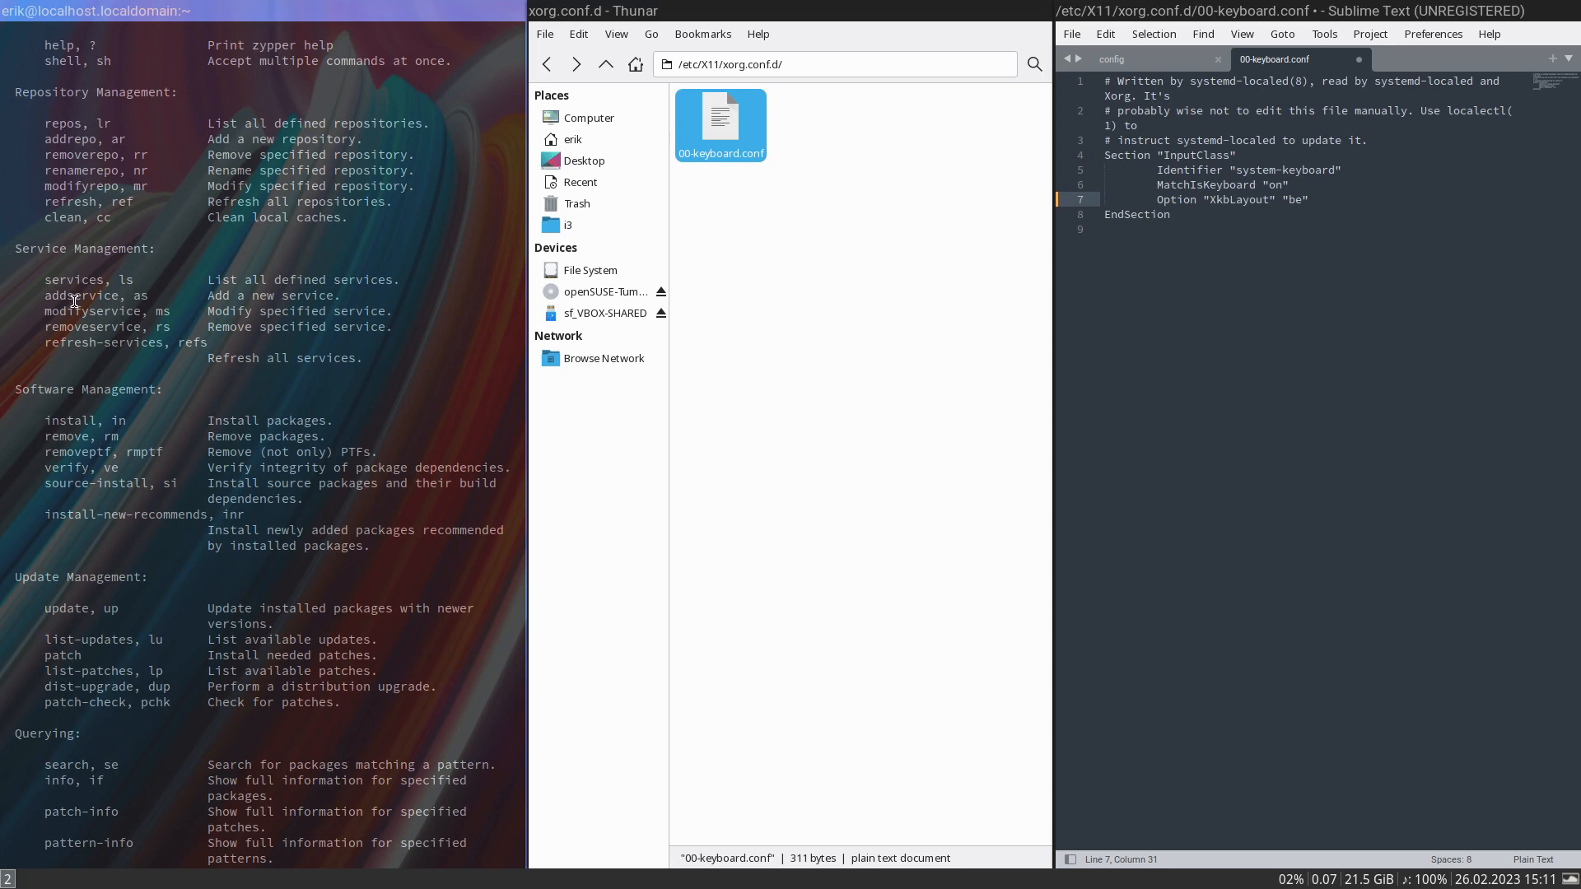
double_click(79, 439)
- List the packages that complete sudo zypper rm polkit, without running the removal
type("q")
key("BackSpace")
key("Up")
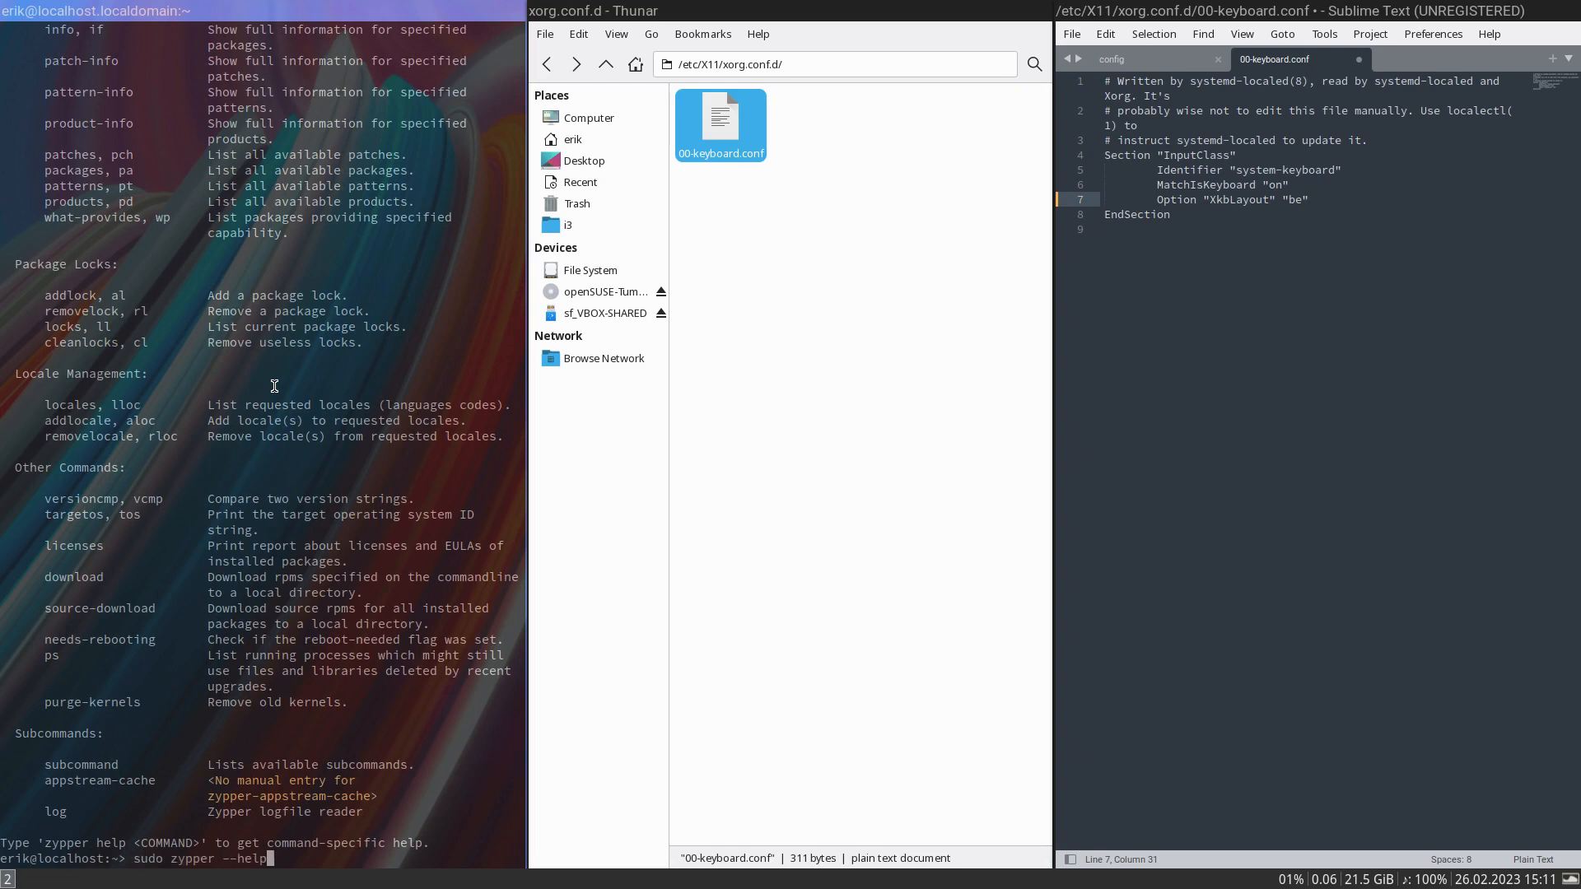
key("BackSpace")
key("BackSpace")
type("rm pol")
key("Tab")
key("Tab")
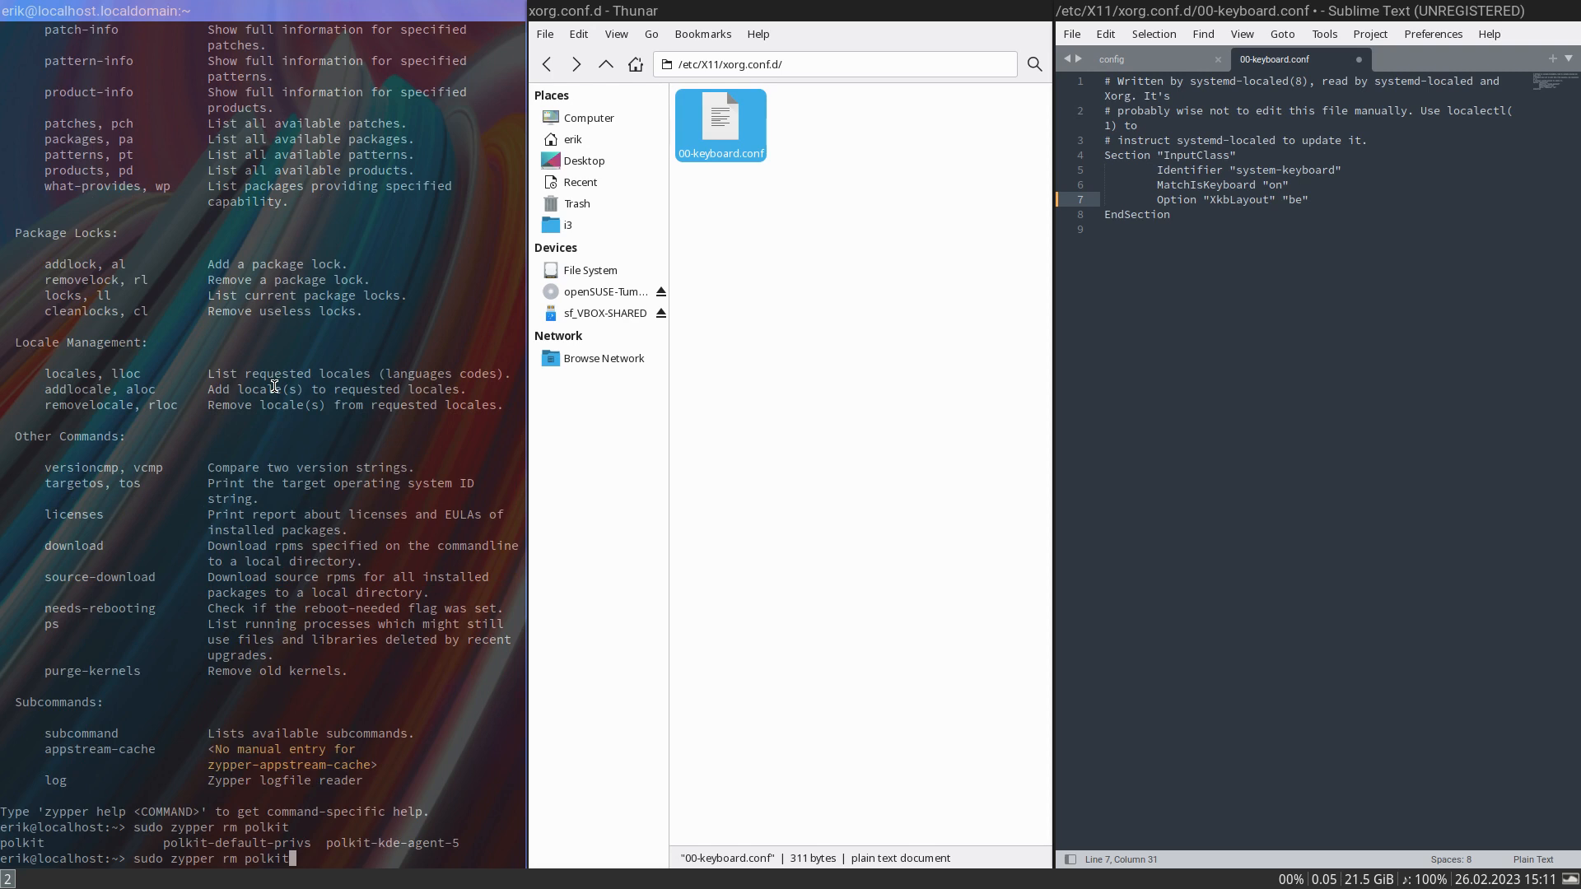
- Replace the zypper command with the path /usr/lib/ and list its completions in the terminal
key("BackSpace")
key("BackSpace")
key("BackSpace")
key("BackSpace")
key("BackSpace")
key("BackSpace")
key("BackSpace")
key("BackSpace")
key("BackSpace")
key("BackSpace")
key("BackSpace")
key("BackSpace")
key("BackSpace")
key("BackSpace")
key("BackSpace")
key("BackSpace")
key("BackSpace")
key("BackSpace")
key("BackSpace")
key("BackSpace")
key("BackSpace")
type("/usr/lib/")
key("Tab")
key("Tab")
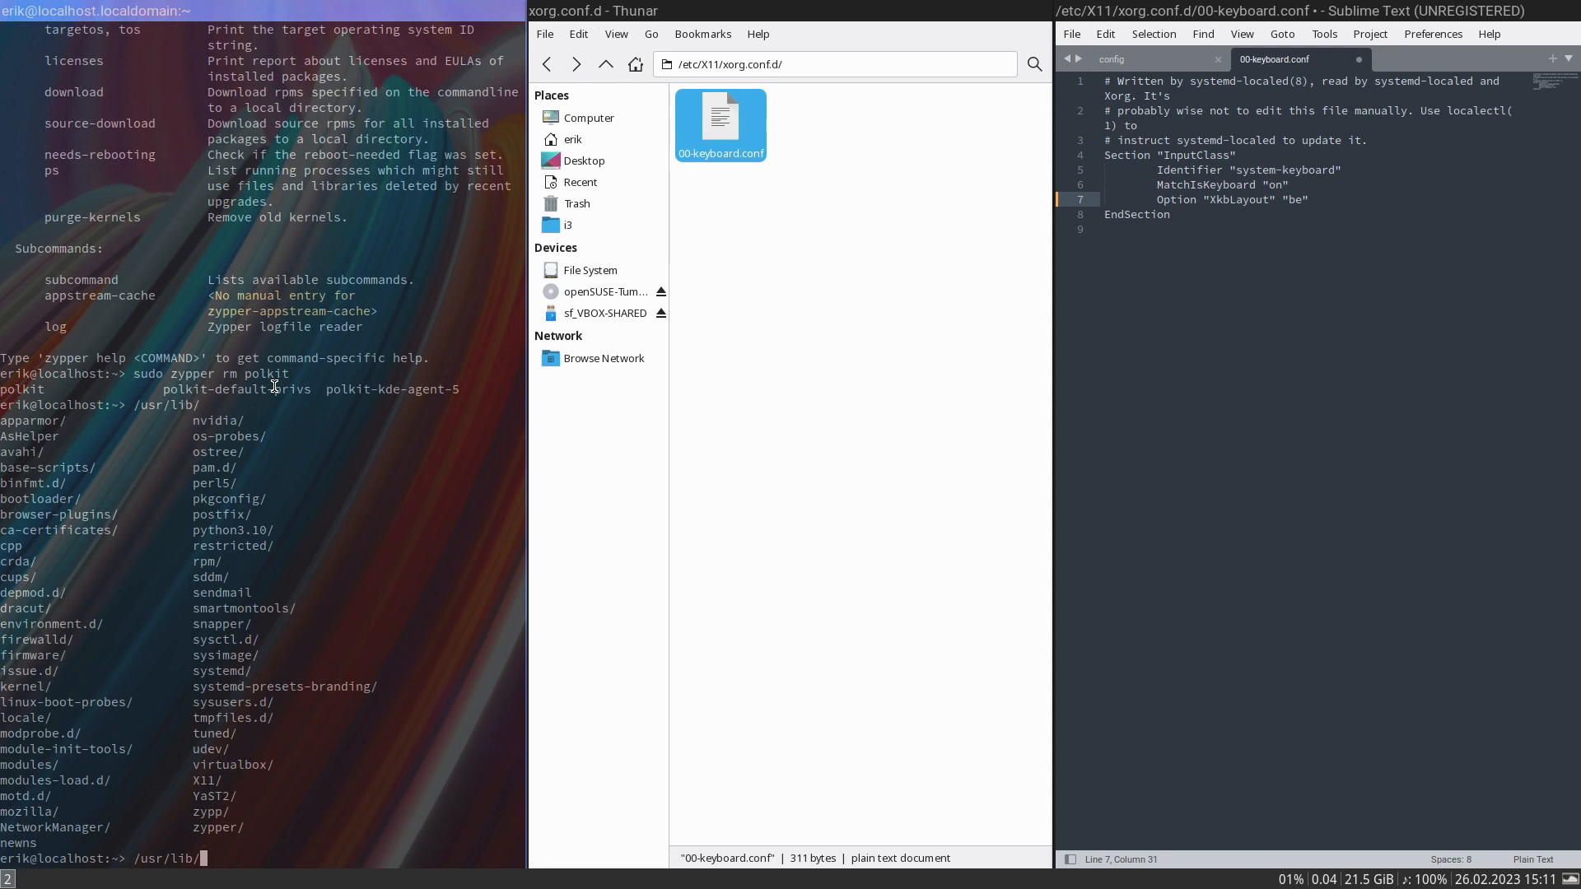
- Complete the path to /usr/lib/postfix/ and list what that folder contains
type("post")
key("Tab")
- Change the path to /usr/share/p and list the folders that match it
key("Tab")
key("Tab")
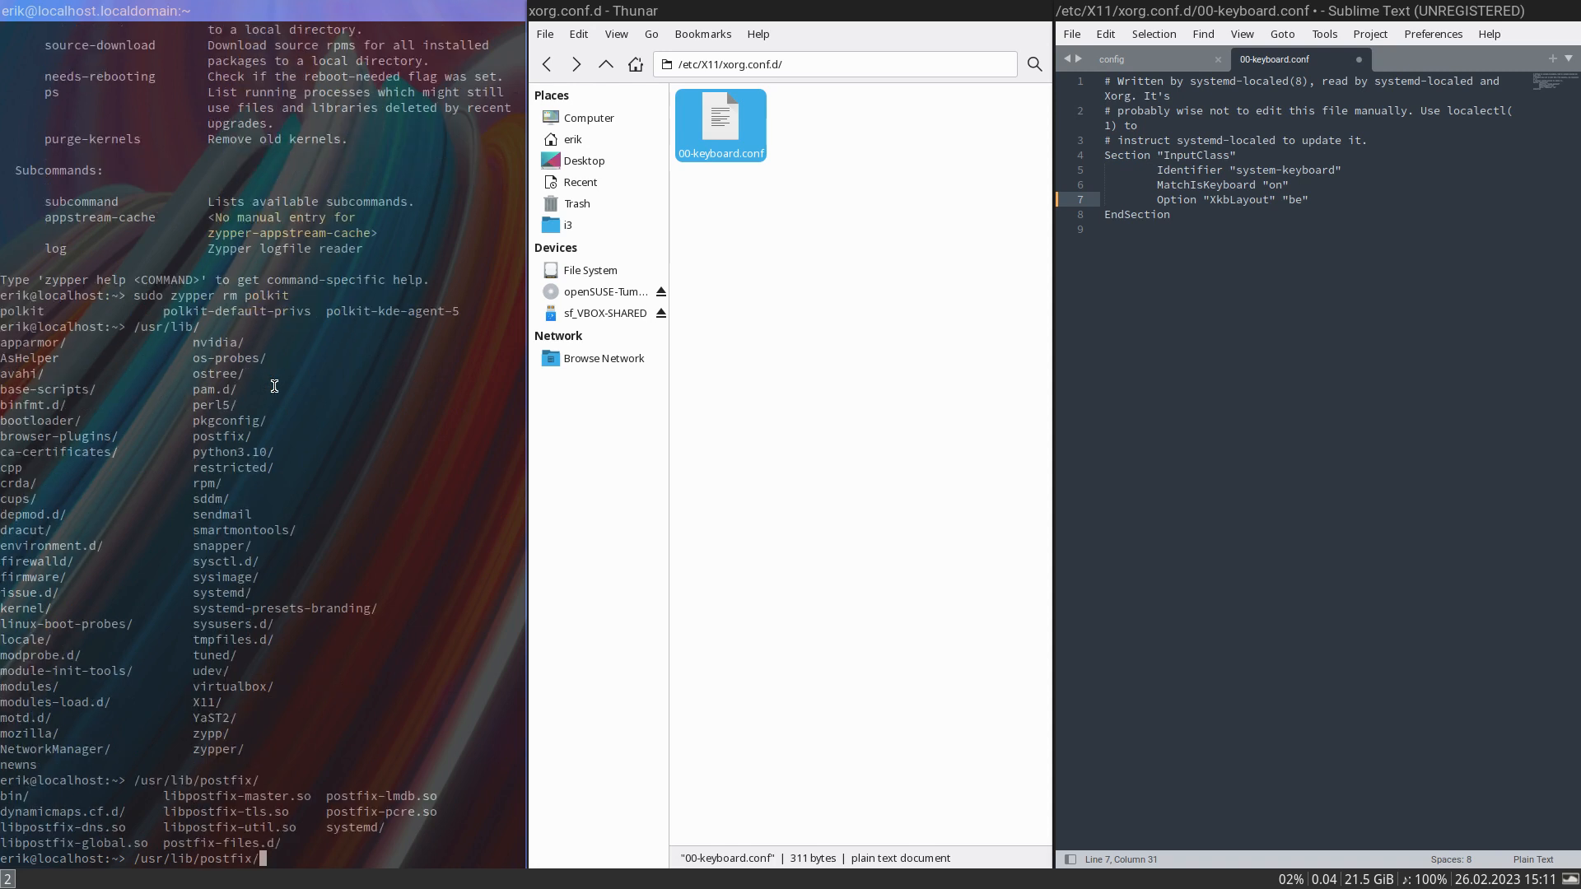
key("BackSpace")
key("BackSpace")
key("BackSpace")
key("BackSpace")
key("BackSpace")
key("BackSpace")
key("BackSpace")
key("BackSpace")
key("BackSpace")
key("BackSpace")
key("BackSpace")
key("BackSpace")
type("sha")
key("Tab")
type("p")
- Complete the path to /usr/share/polkit-1/ and list its subfolders
key("Tab")
key("Tab")
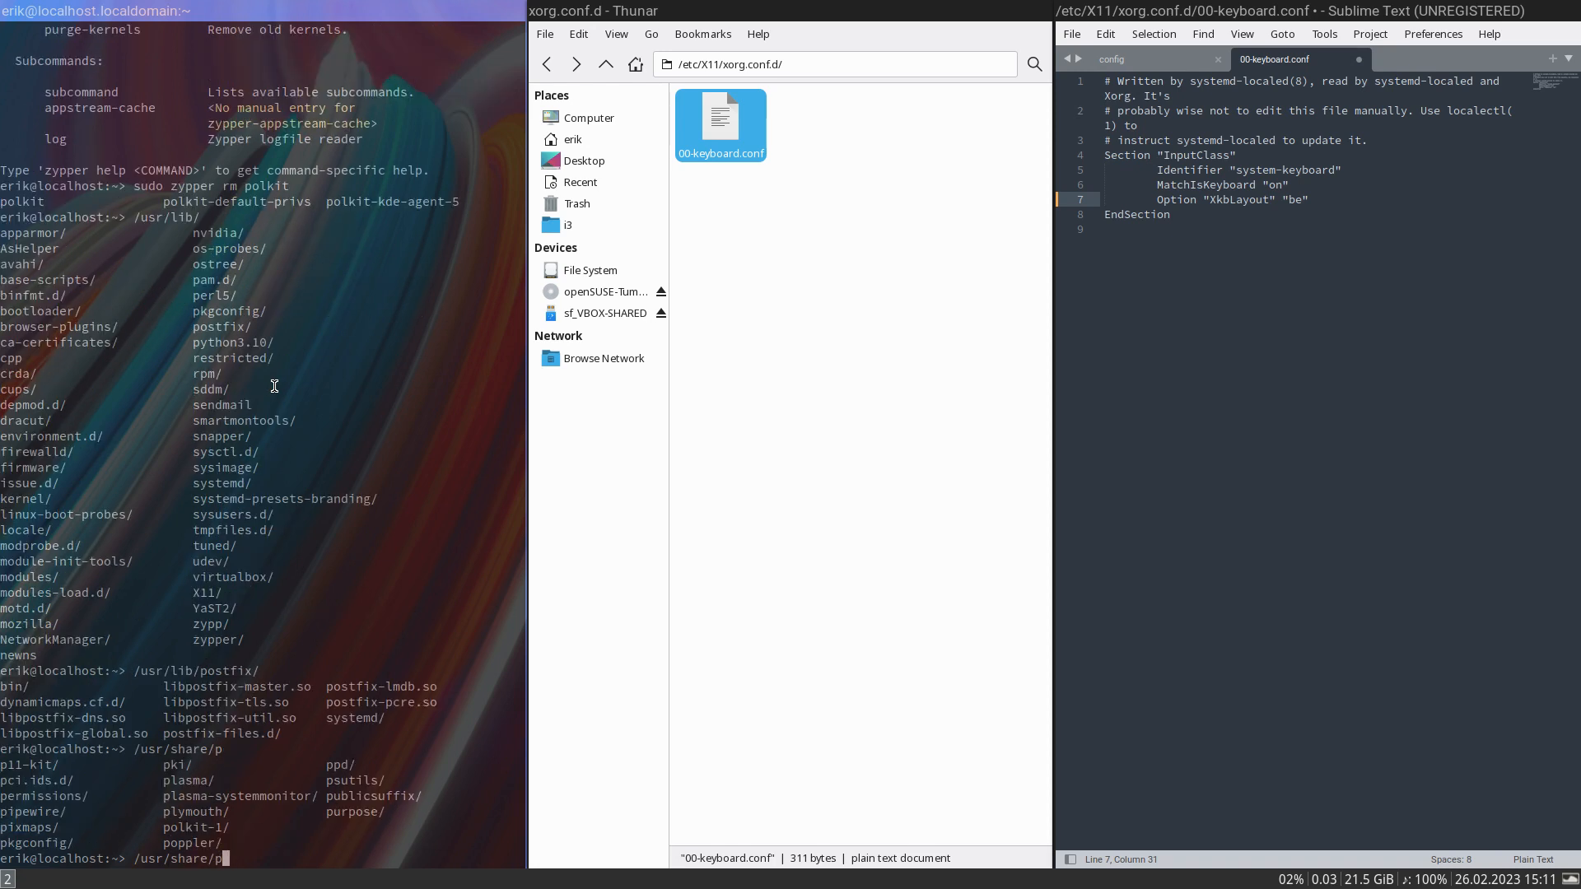
type("ol")
key("Tab")
key("Tab")
key("Tab")
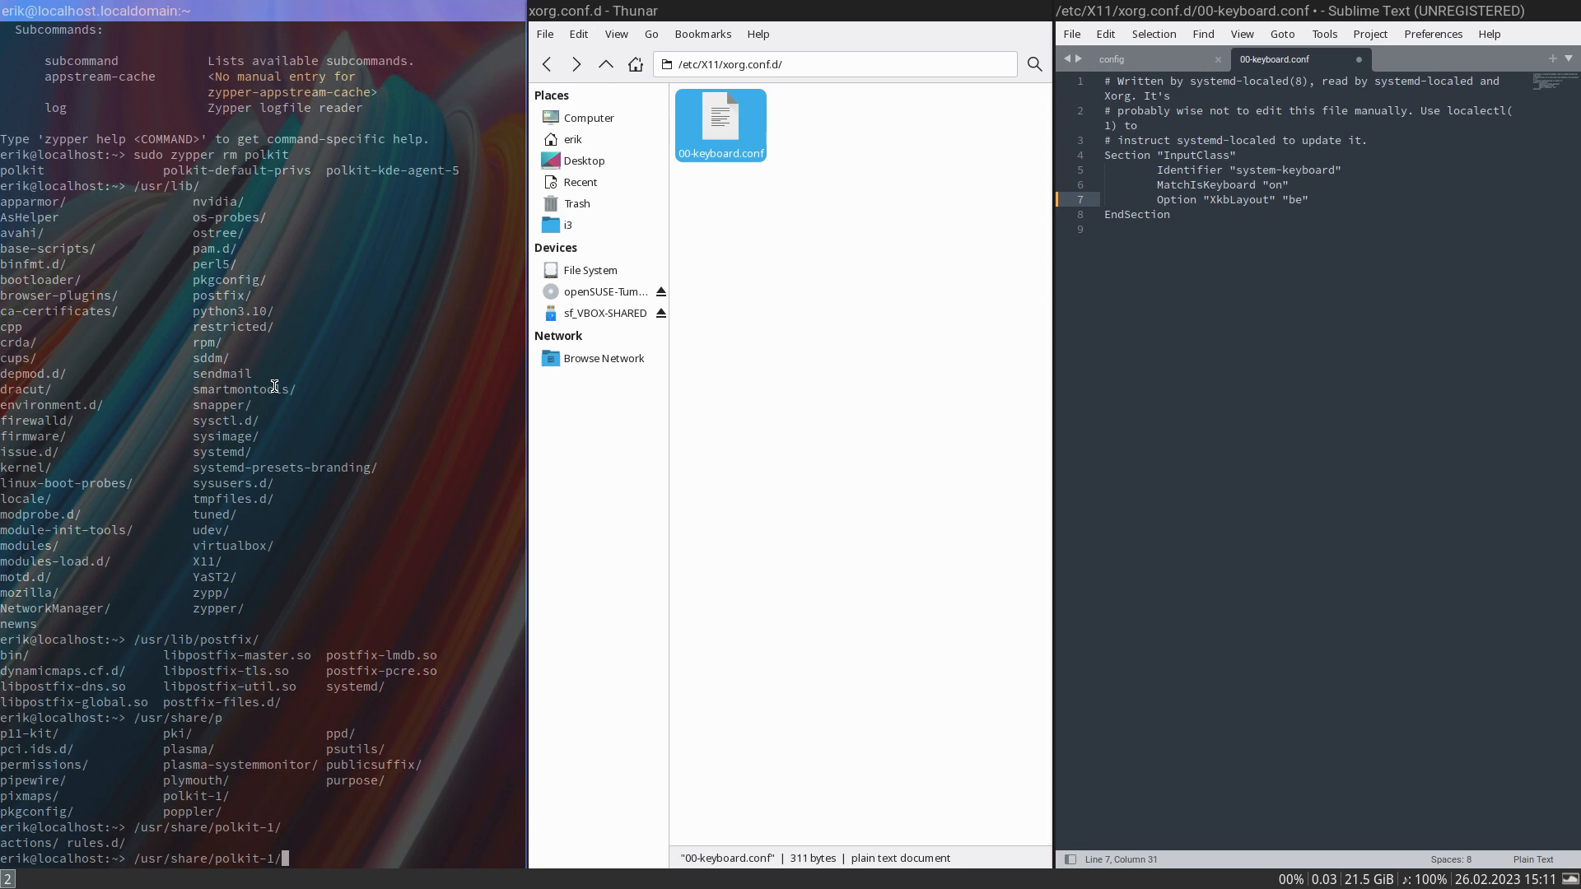
- Clear the path from the prompt and list all running processes with ps aux
key("BackSpace")
key("BackSpace")
key("BackSpace")
key("BackSpace")
key("BackSpace")
key("BackSpace")
key("BackSpace")
key("BackSpace")
key("BackSpace")
key("BackSpace")
key("BackSpace")
key("BackSpace")
key("BackSpace")
key("BackSpace")
key("BackSpace")
key("BackSpace")
key("BackSpace")
key("BackSpace")
key("BackSpace")
key("BackSpace")
type("po")
key("BackSpace")
type("s aux")
key("Return")
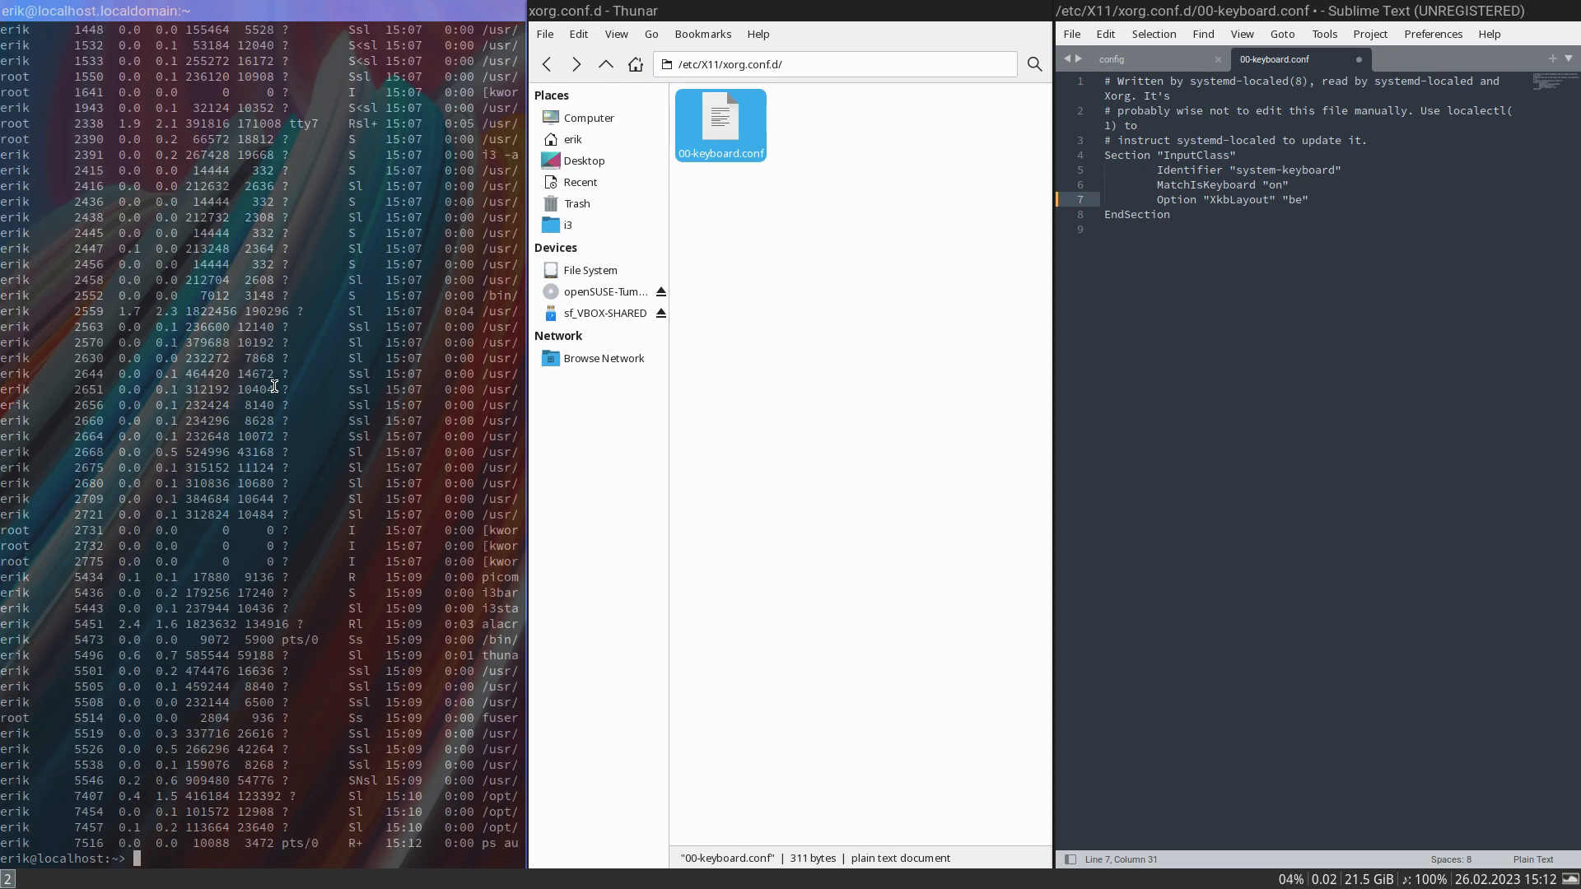
- Filter the process list for polkit with ps aux | grep polkit
key("Up")
type("| grep polkit")
key("Return")
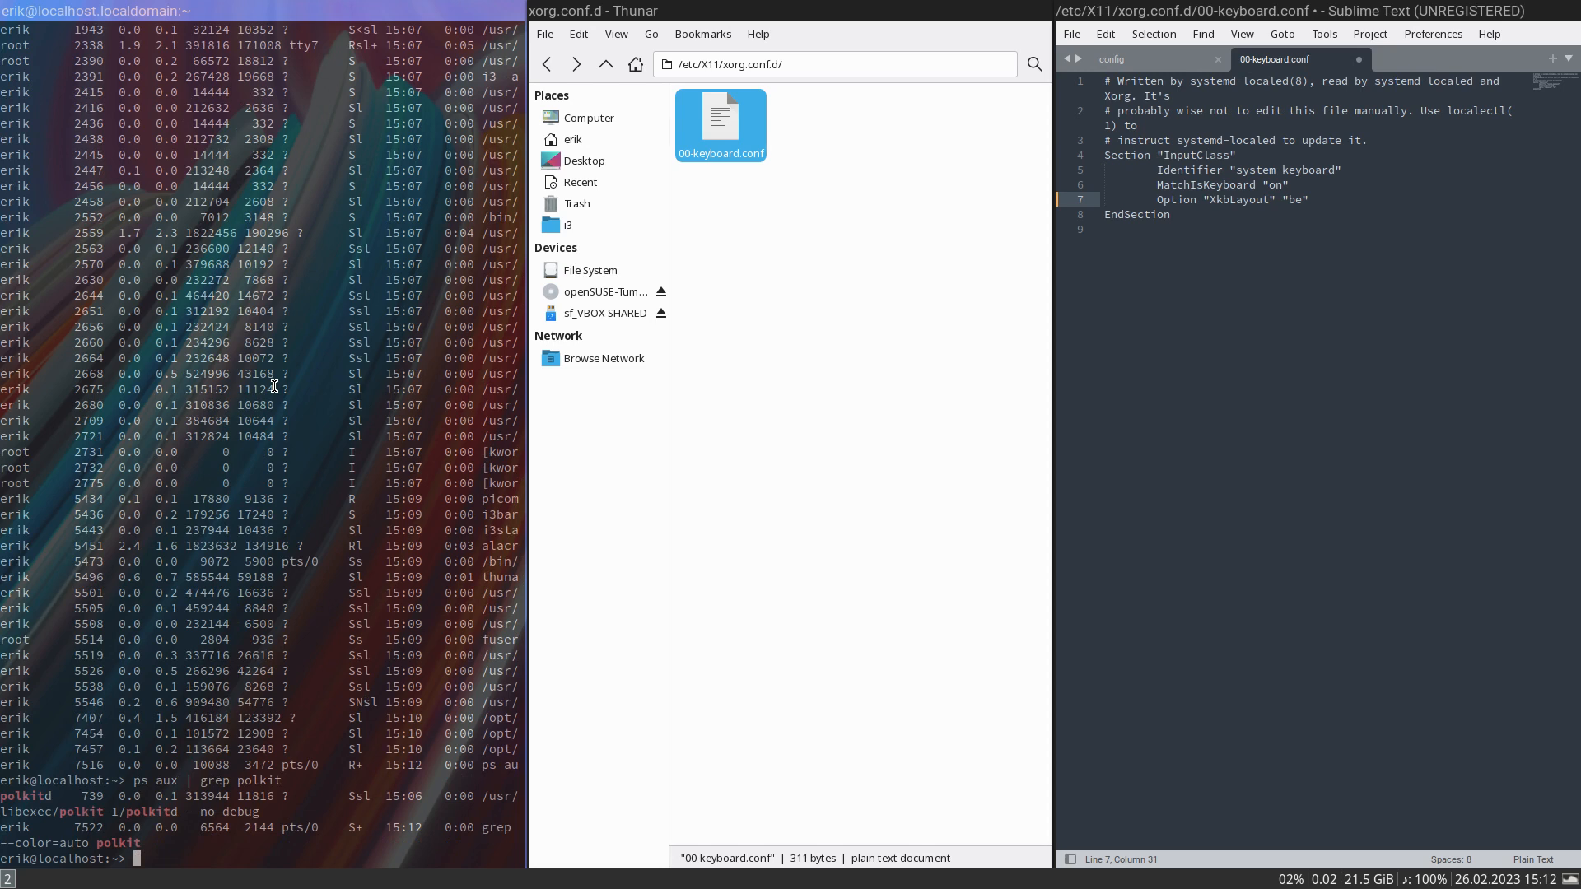
- Try to launch Sublime Text with root rights by running sudo subl
key("Up")
key("Up")
key("Up")
key("BackSpace")
key("BackSpace")
key("BackSpace")
key("BackSpace")
key("BackSpace")
key("BackSpace")
key("BackSpace")
key("BackSpace")
key("BackSpace")
key("BackSpace")
key("BackSpace")
key("BackSpace")
key("BackSpace")
key("BackSpace")
key("BackSpace")
key("BackSpace")
key("BackSpace")
type("udo subl")
key("Return")
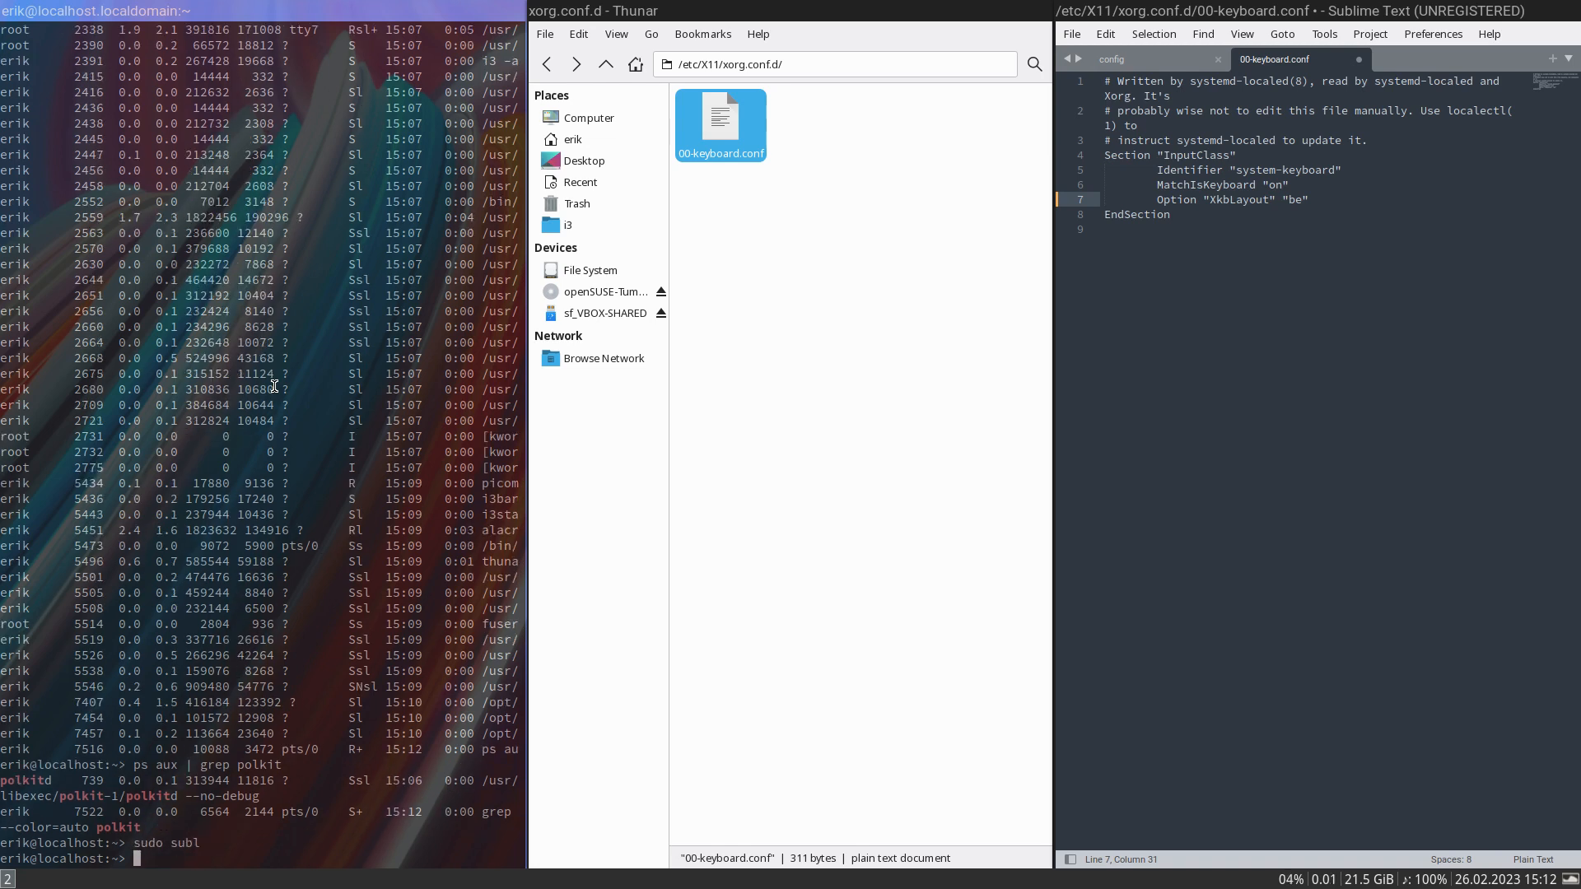
- Close 00-keyboard.conf without saving its changes and quit Sublime Text
left_click(1361, 60)
left_click(1217, 492)
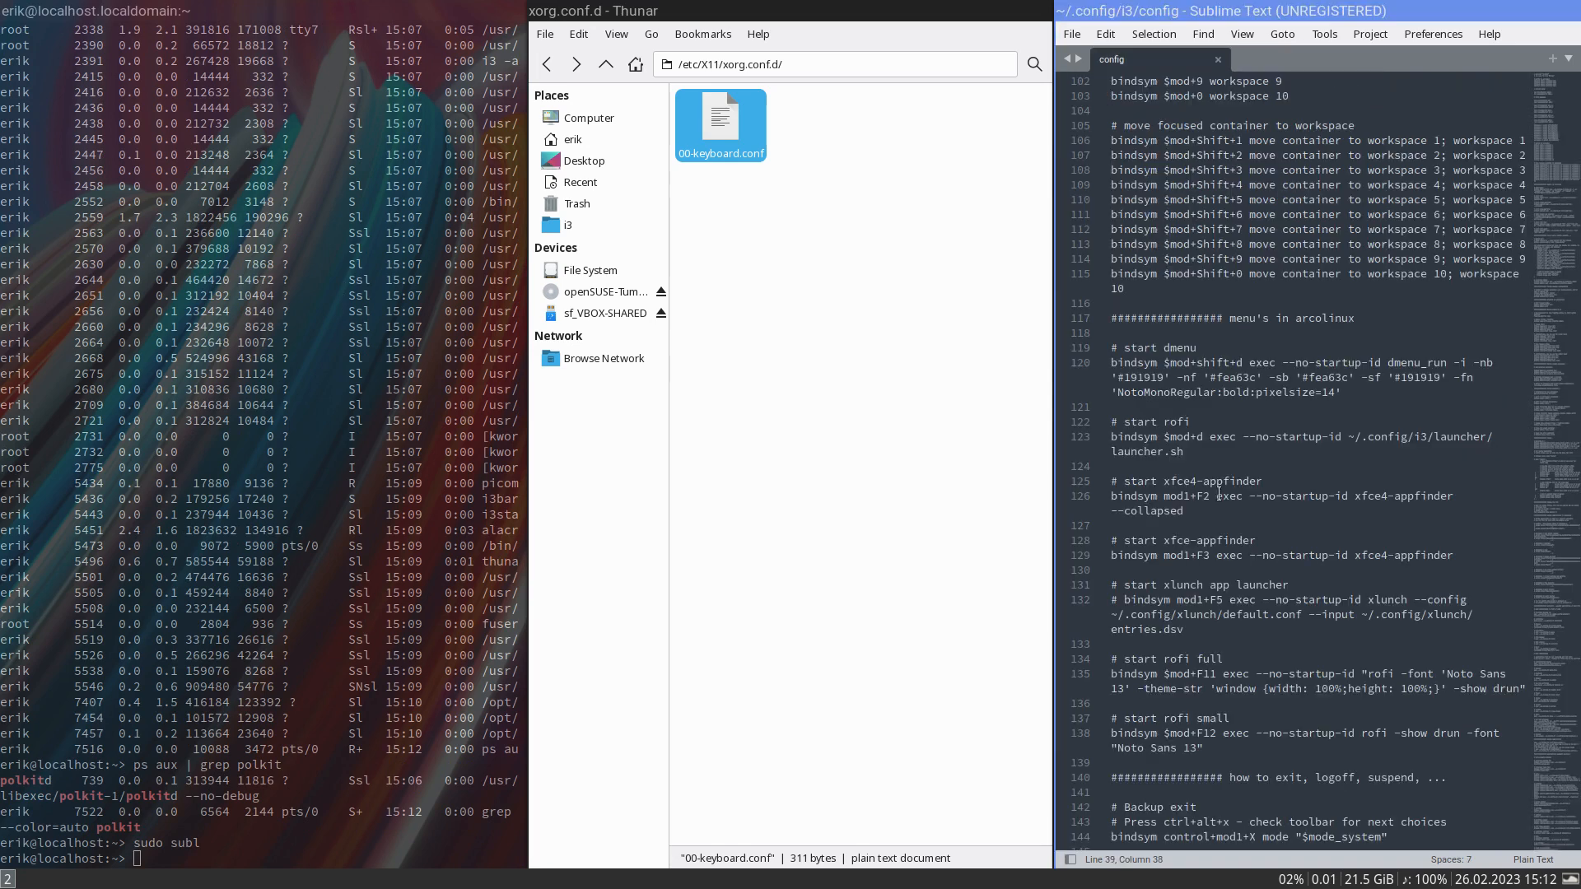
left_click(1080, 36)
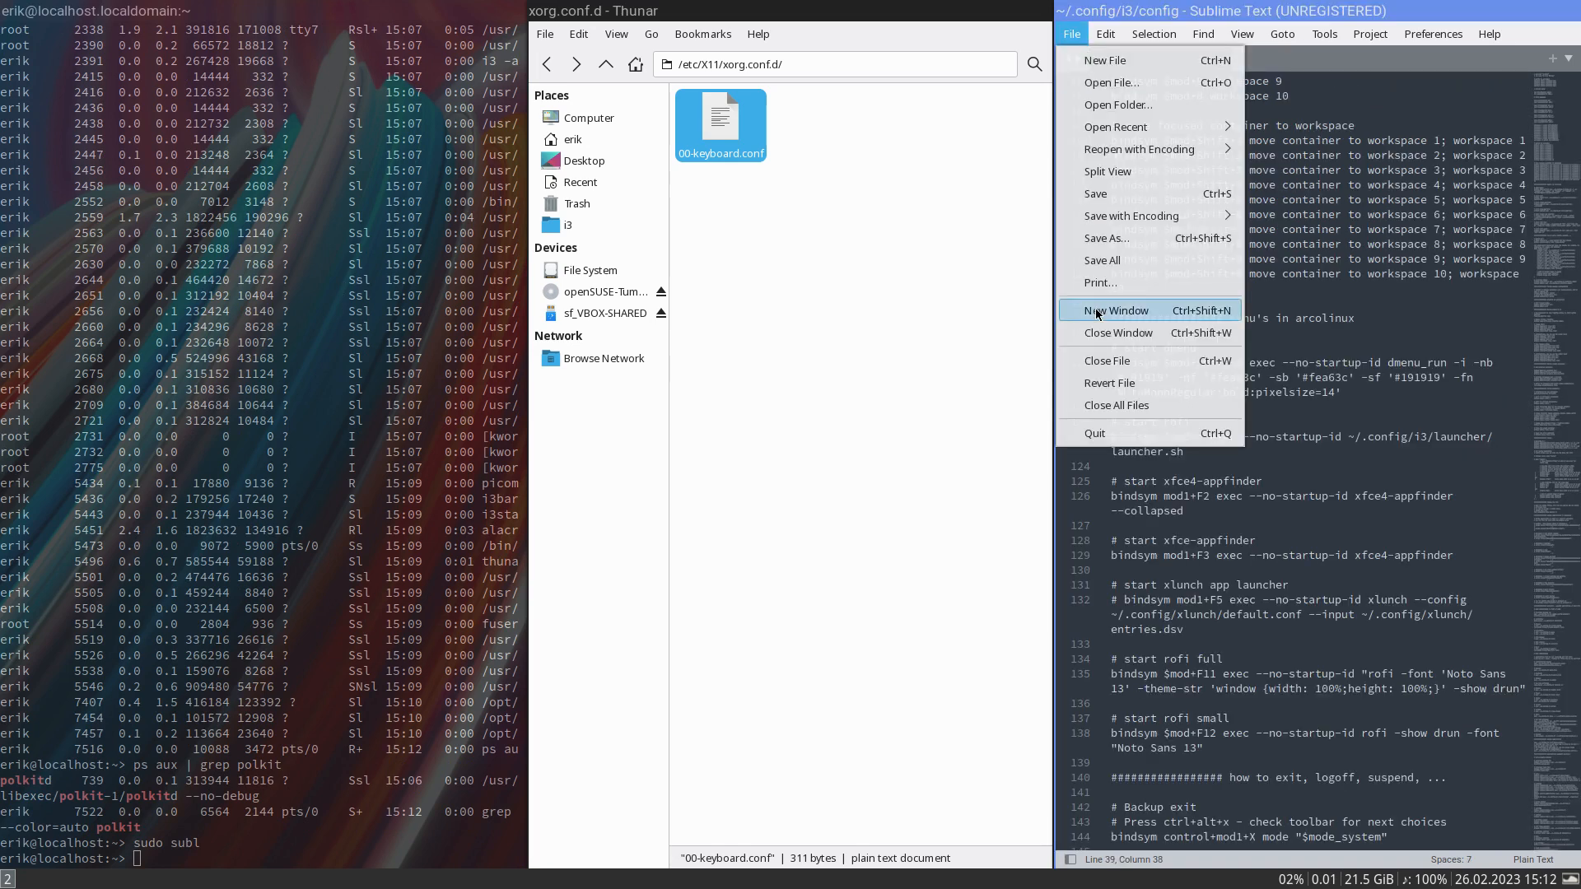
left_click(1138, 428)
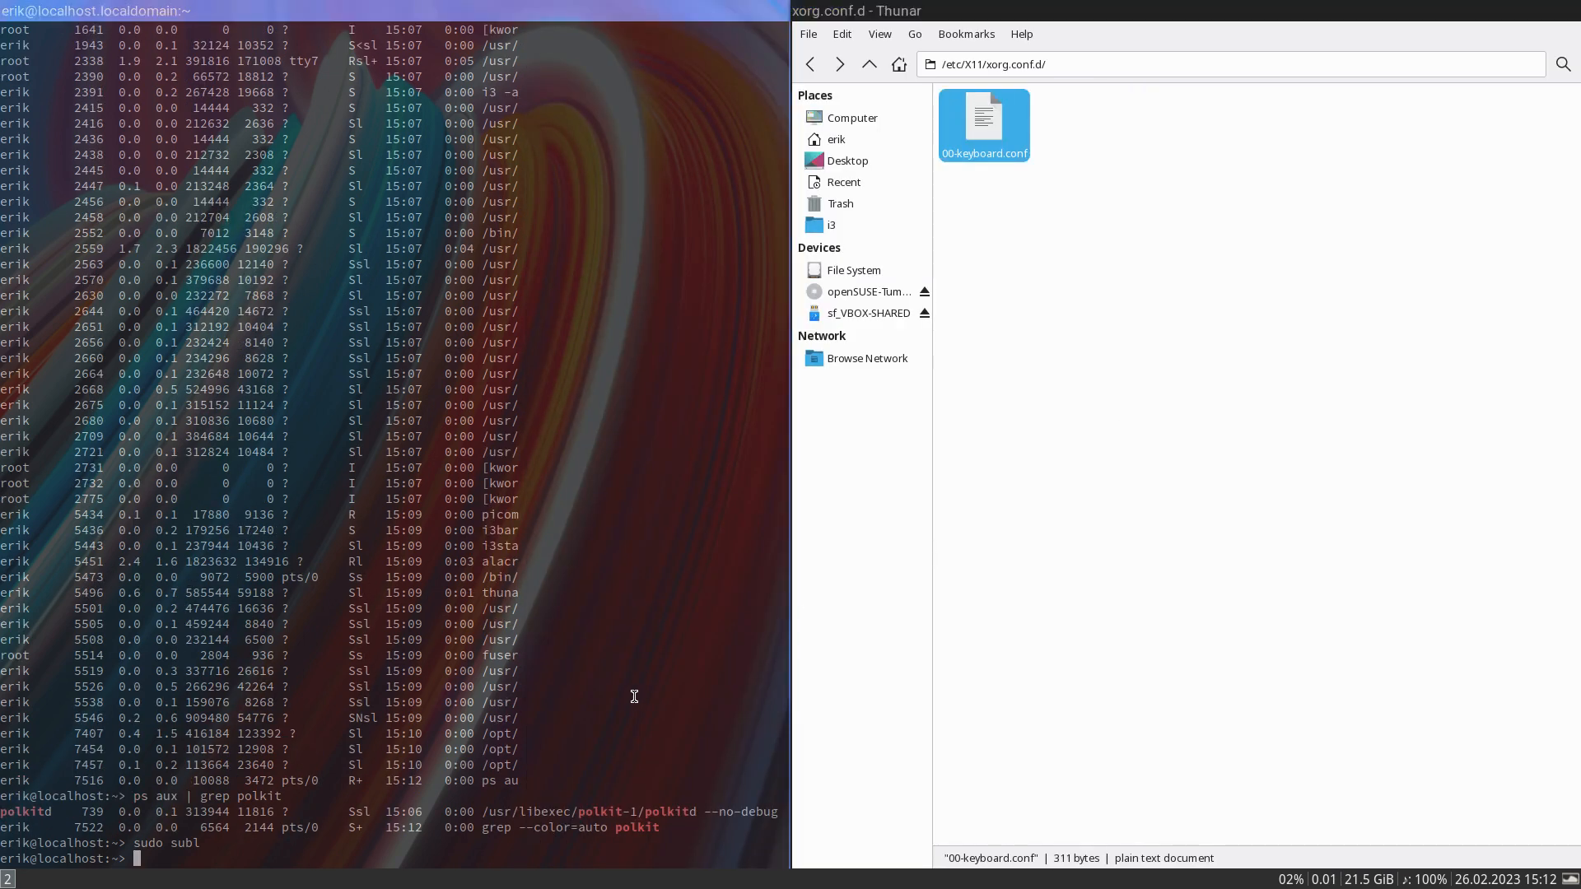
- Retry sudo subl, switch to a root shell with su and the root password, and start Sublime Text with subl
key("Up")
key("Return")
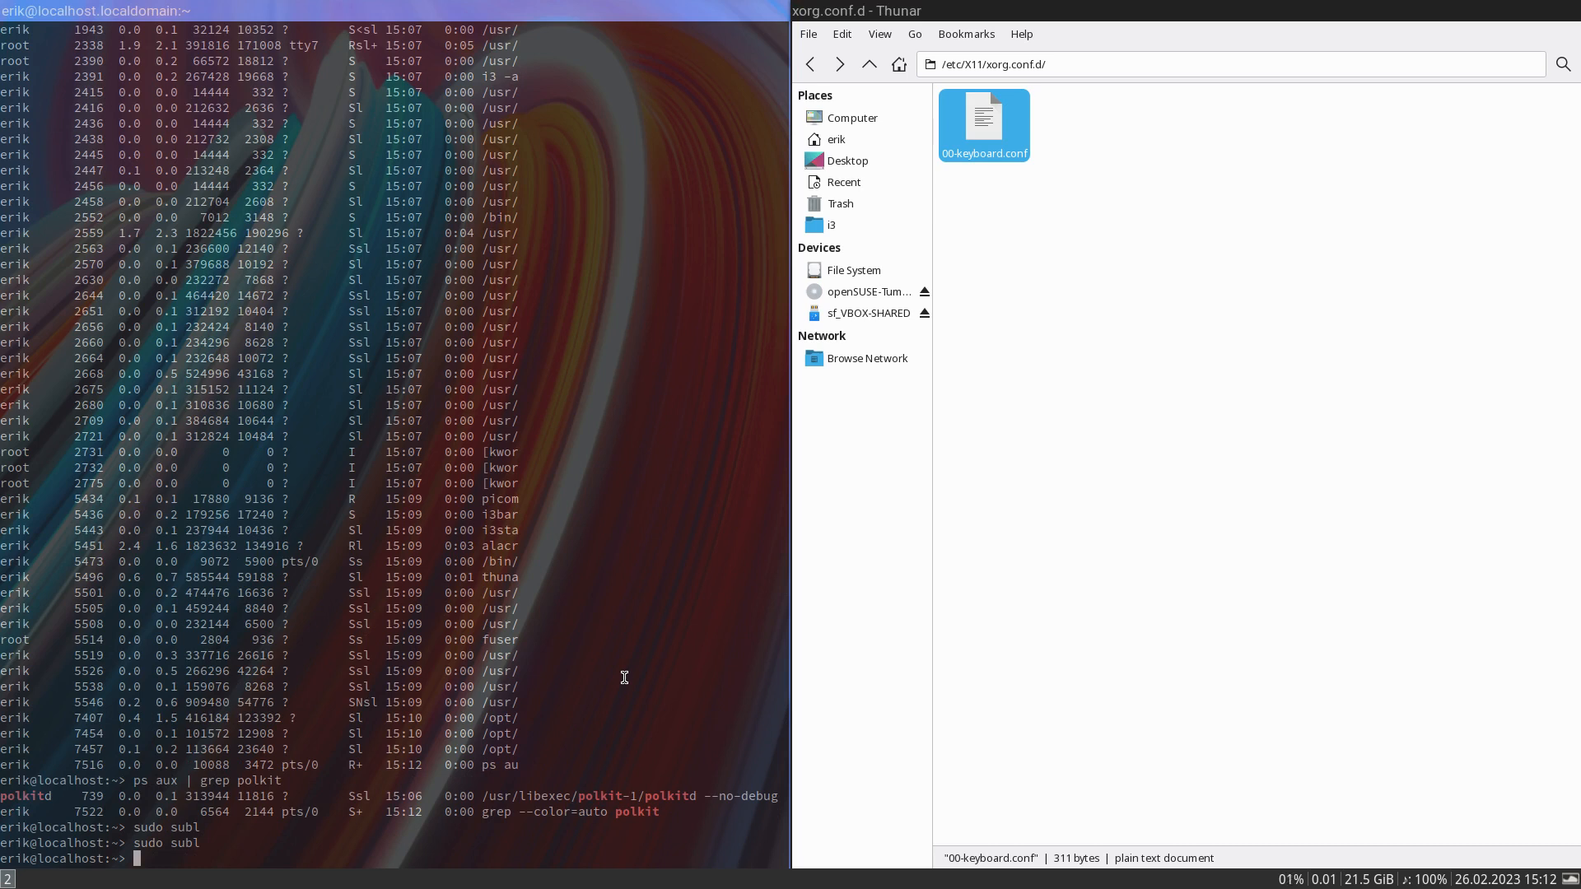
type("su")
key("Return")
key("Return")
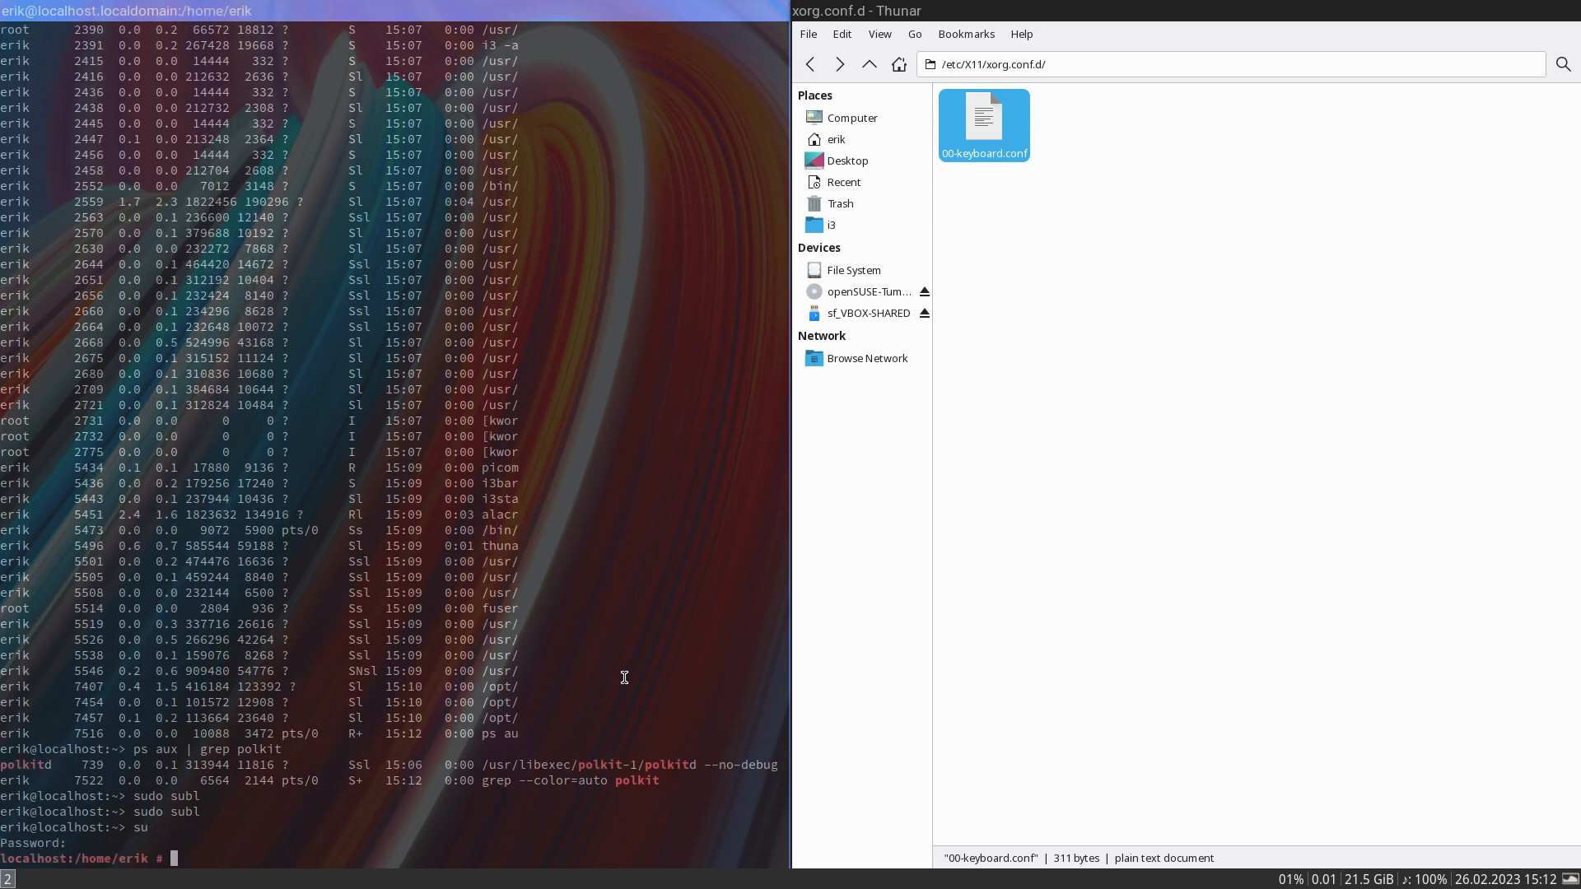
type("subl")
key("Return")
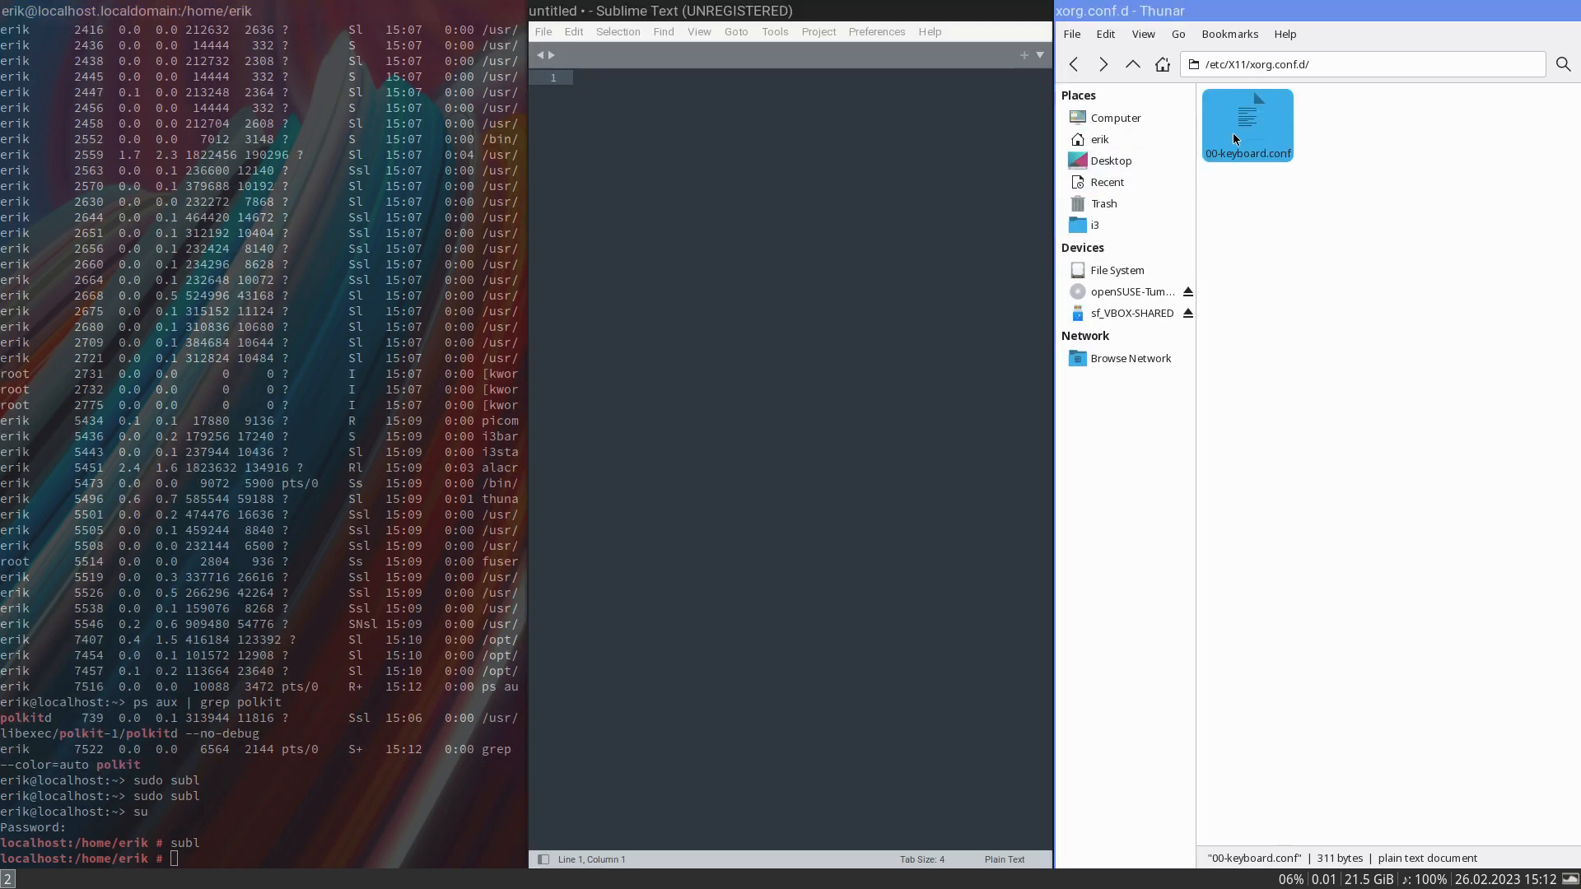
- With 00-keyboard.conf loaded in the root Sublime Text, set the XkbLayout option to "be" and save the file
double_click(770, 196)
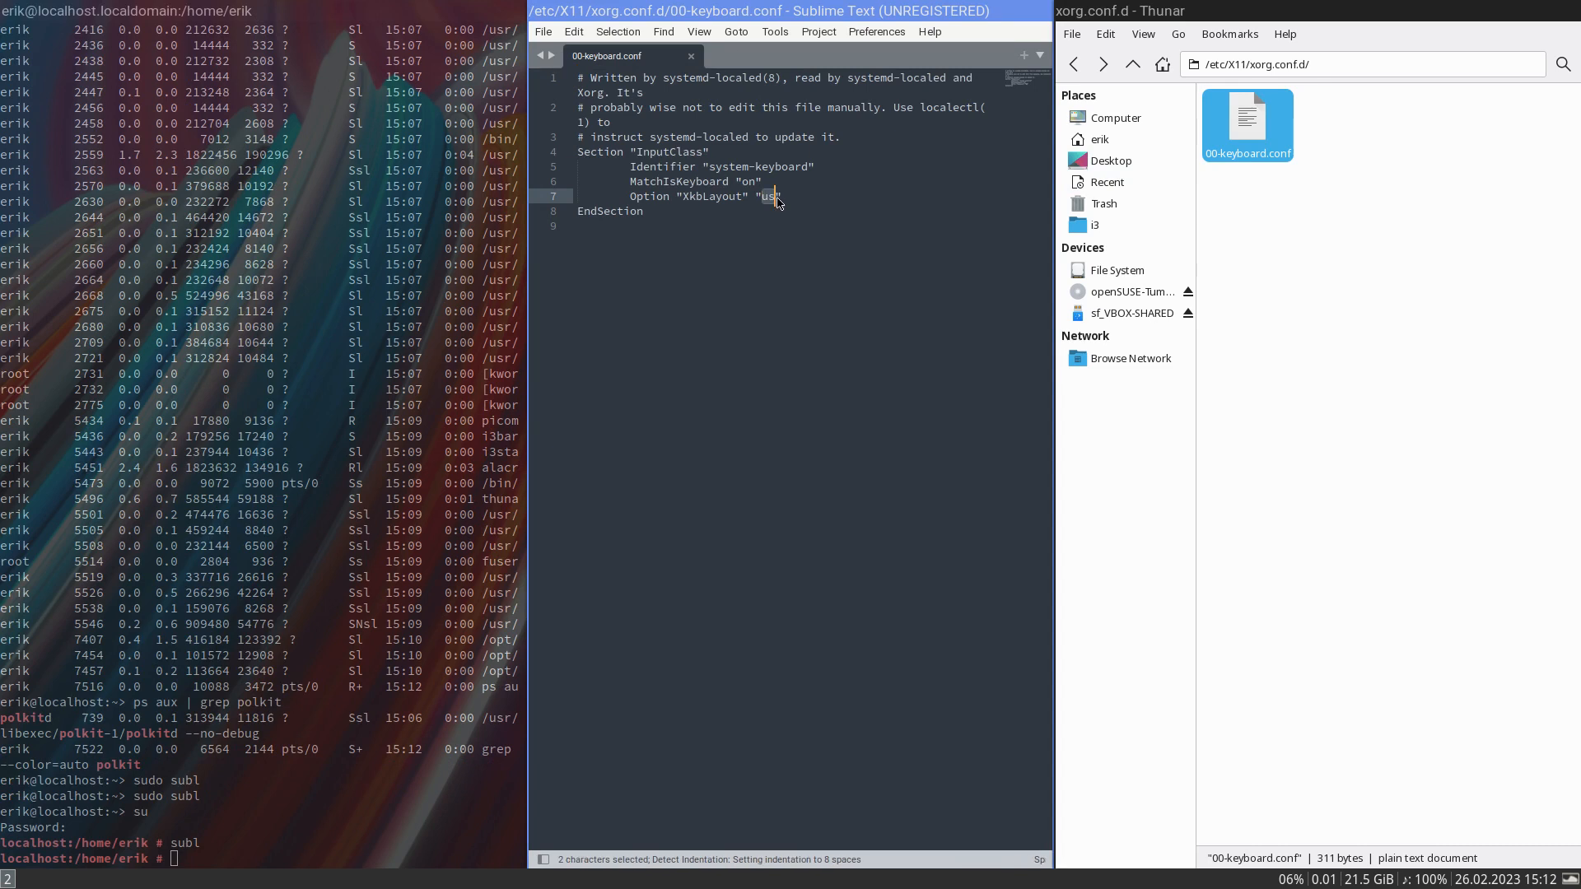
type("be")
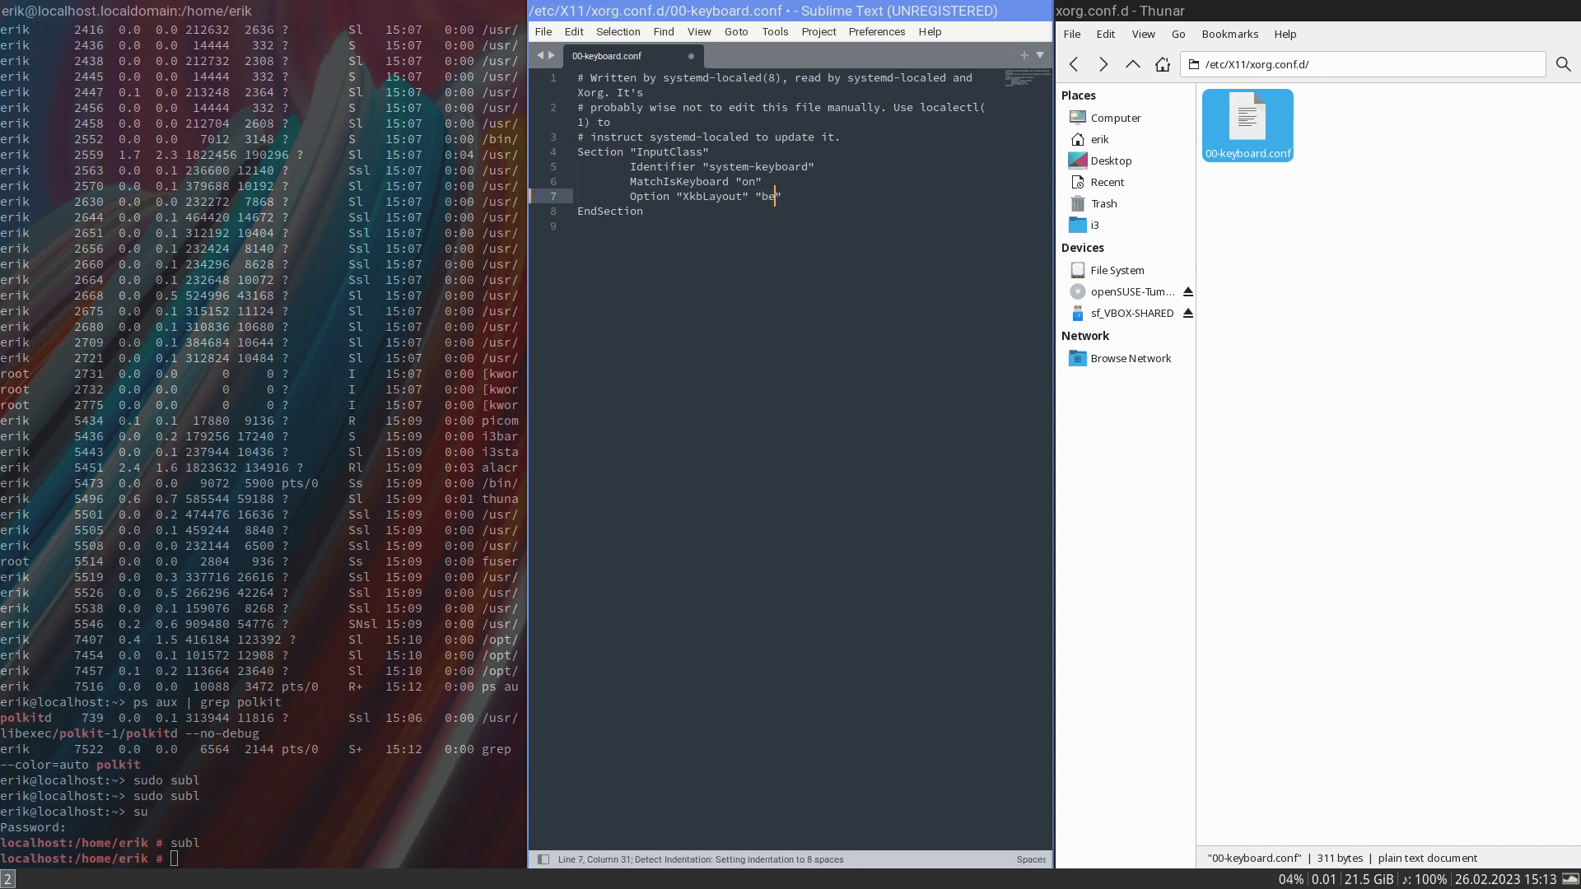
key("ctrl+s")
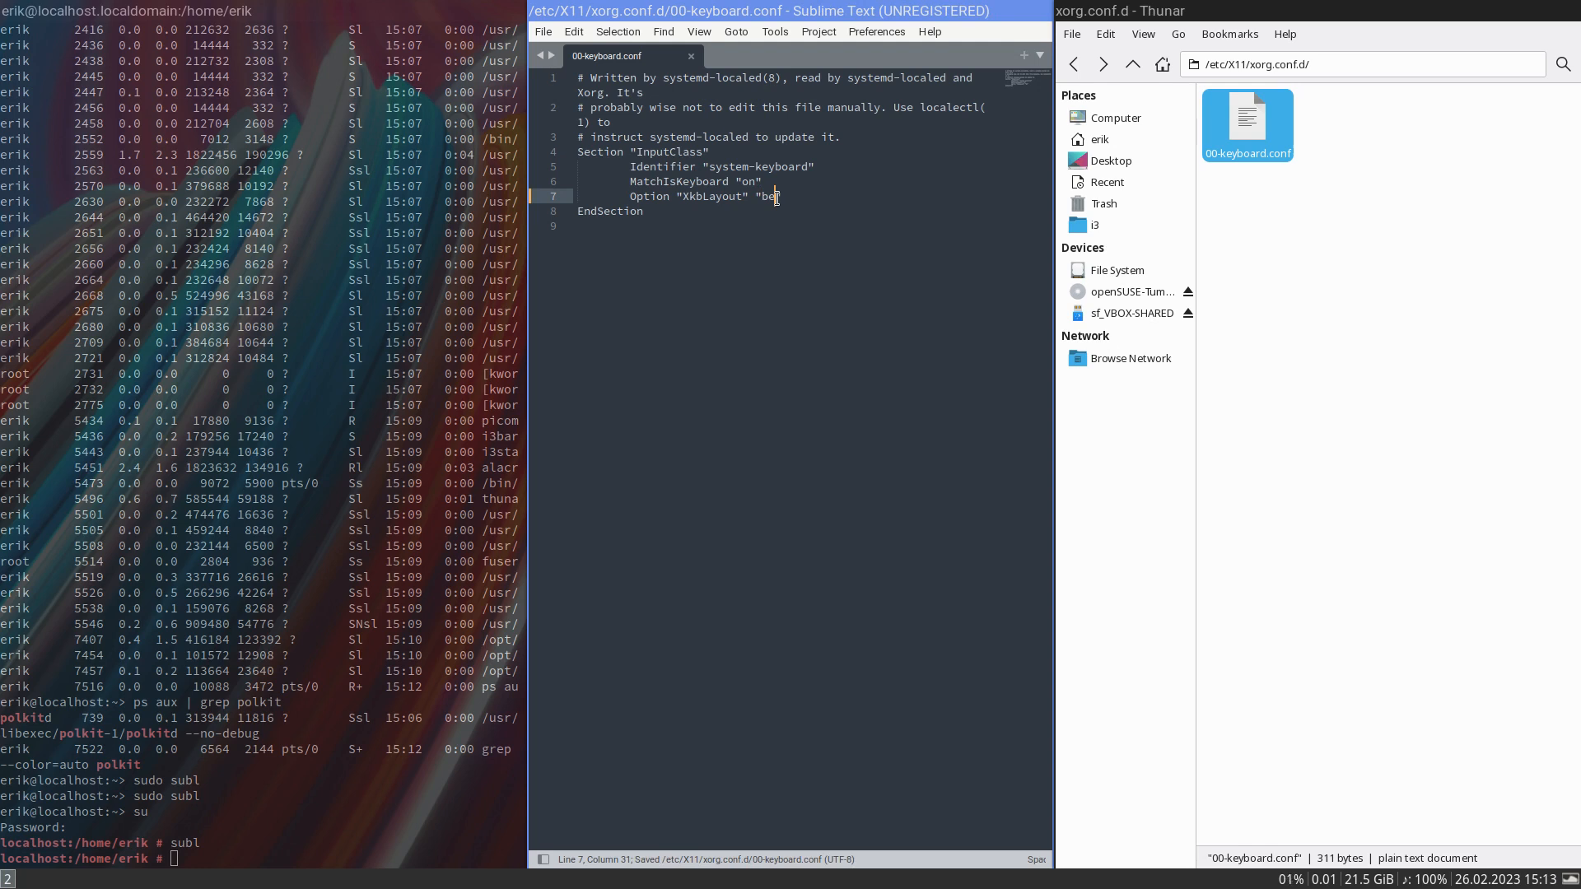
- End the session with pkill i3 and log back in to the i3 session with the account password
type("pkill i")
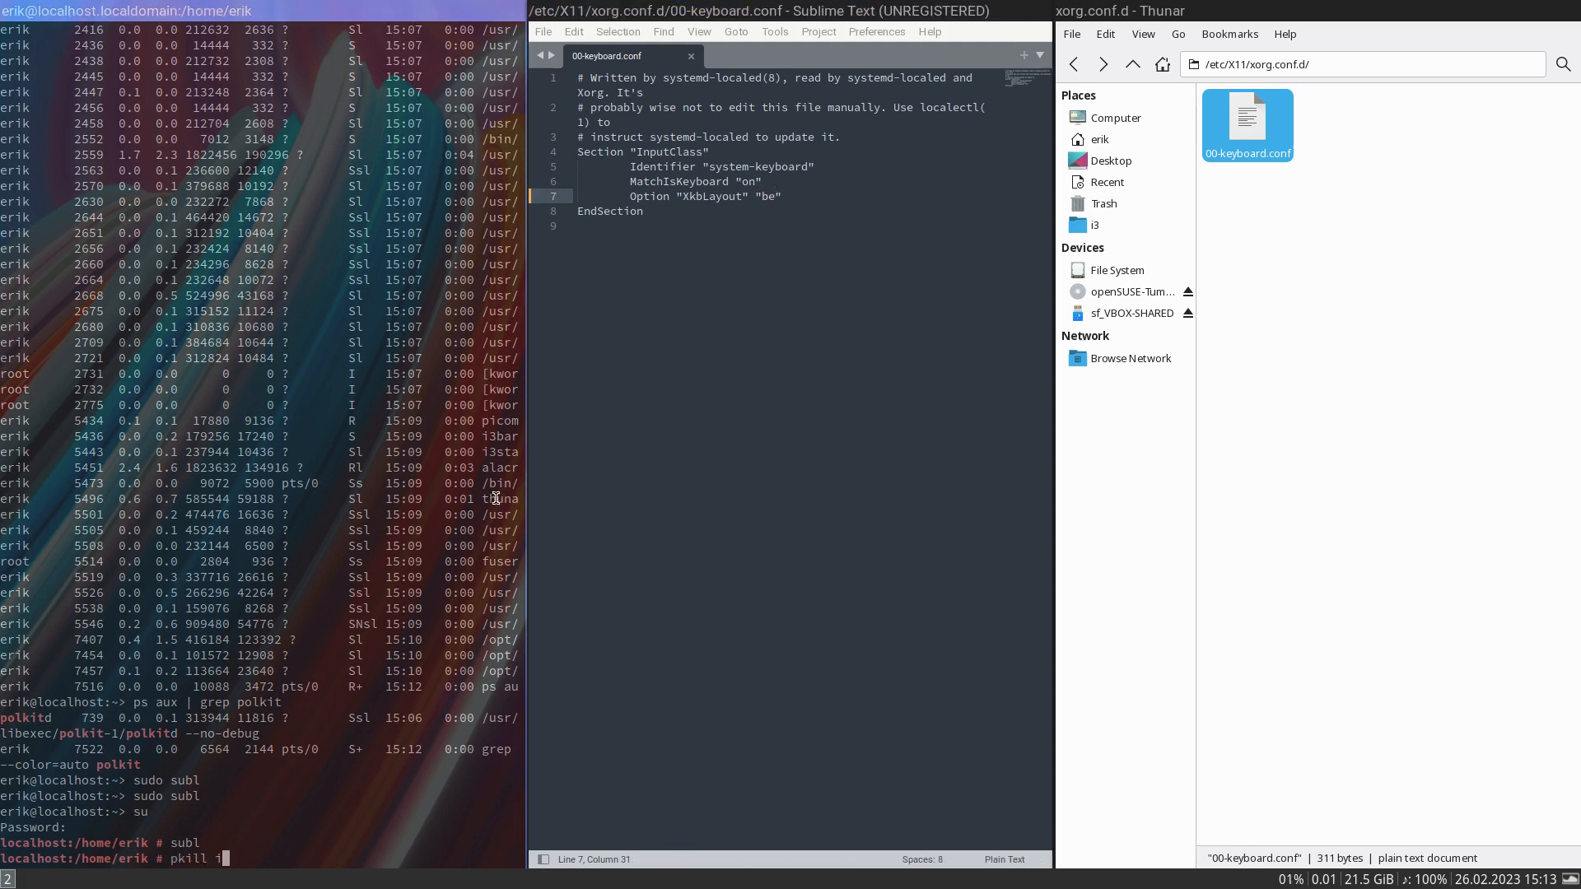
type("3")
key("Return")
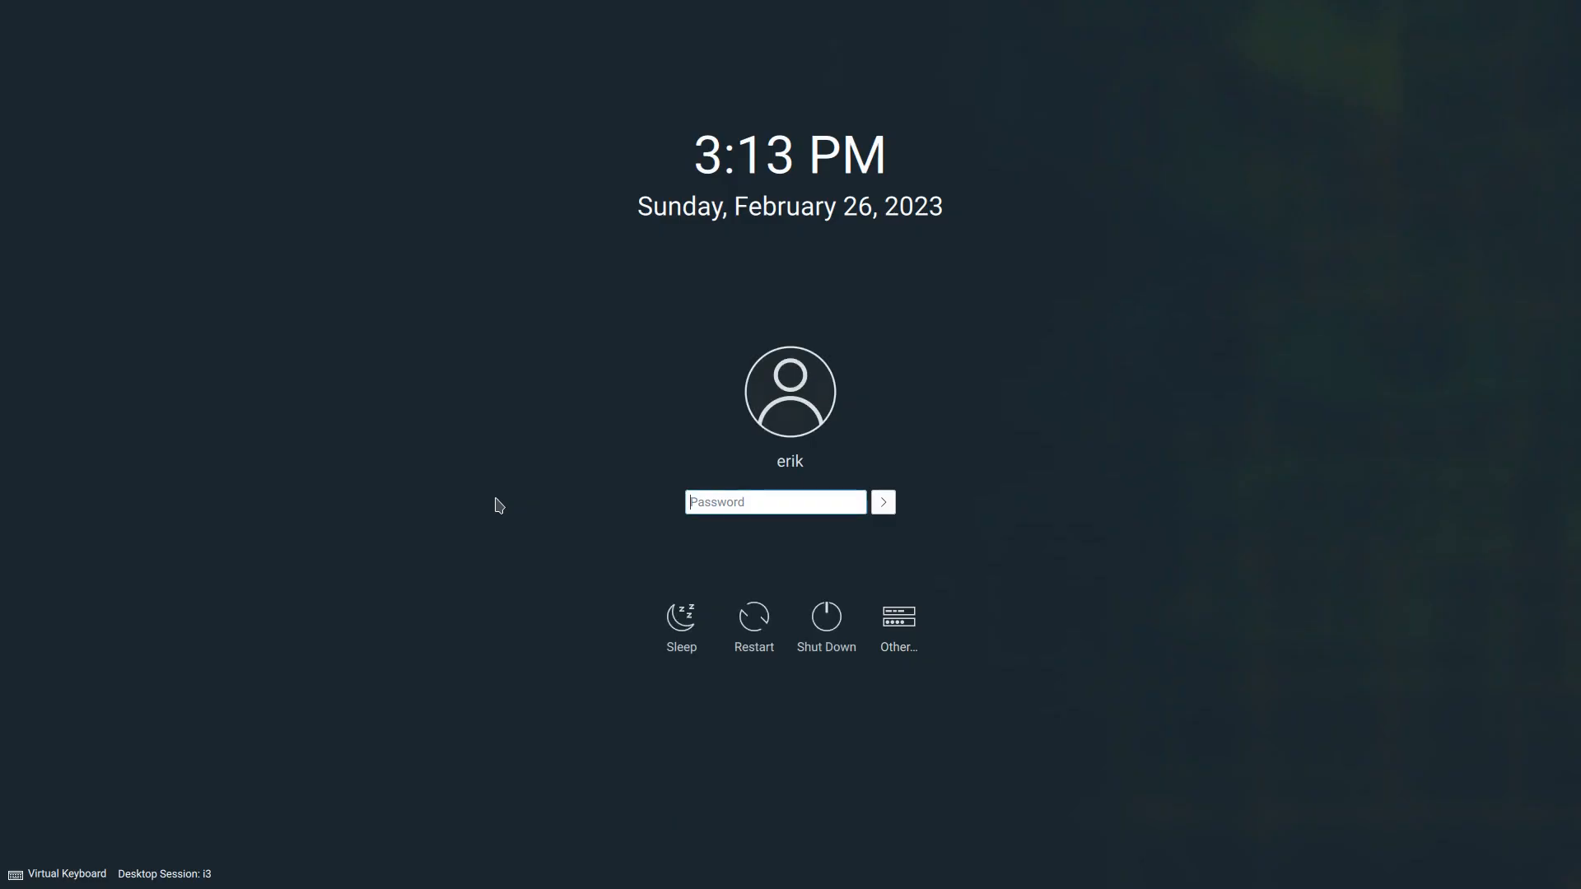
type("•••••")
key("Return")
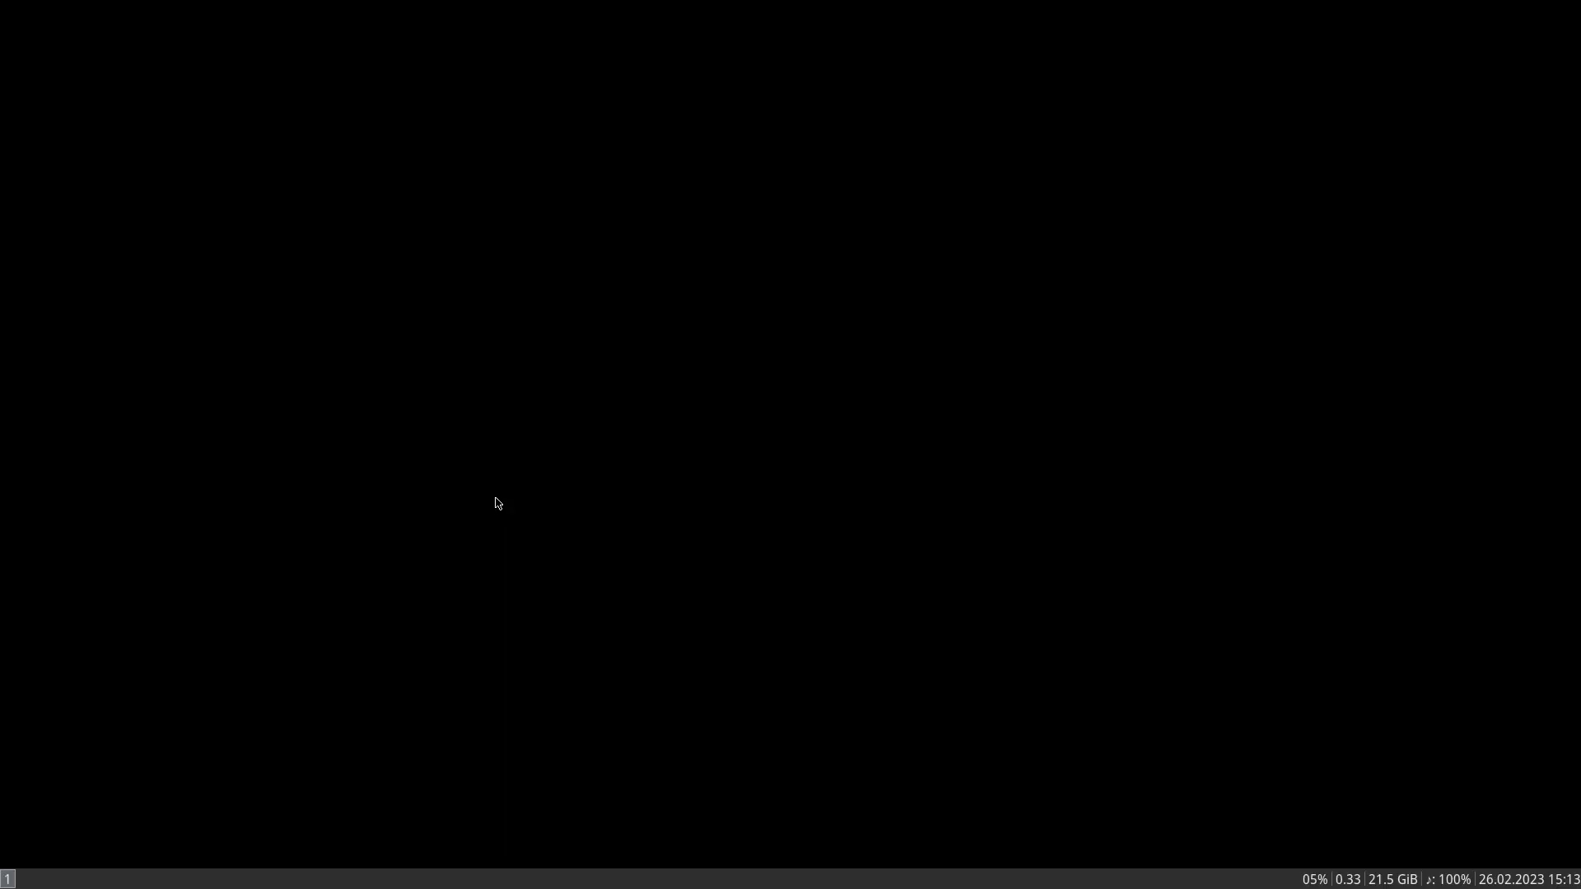
- Test the keyboard layout by entering azerty in a new terminal, and close that terminal
key("super+Return")
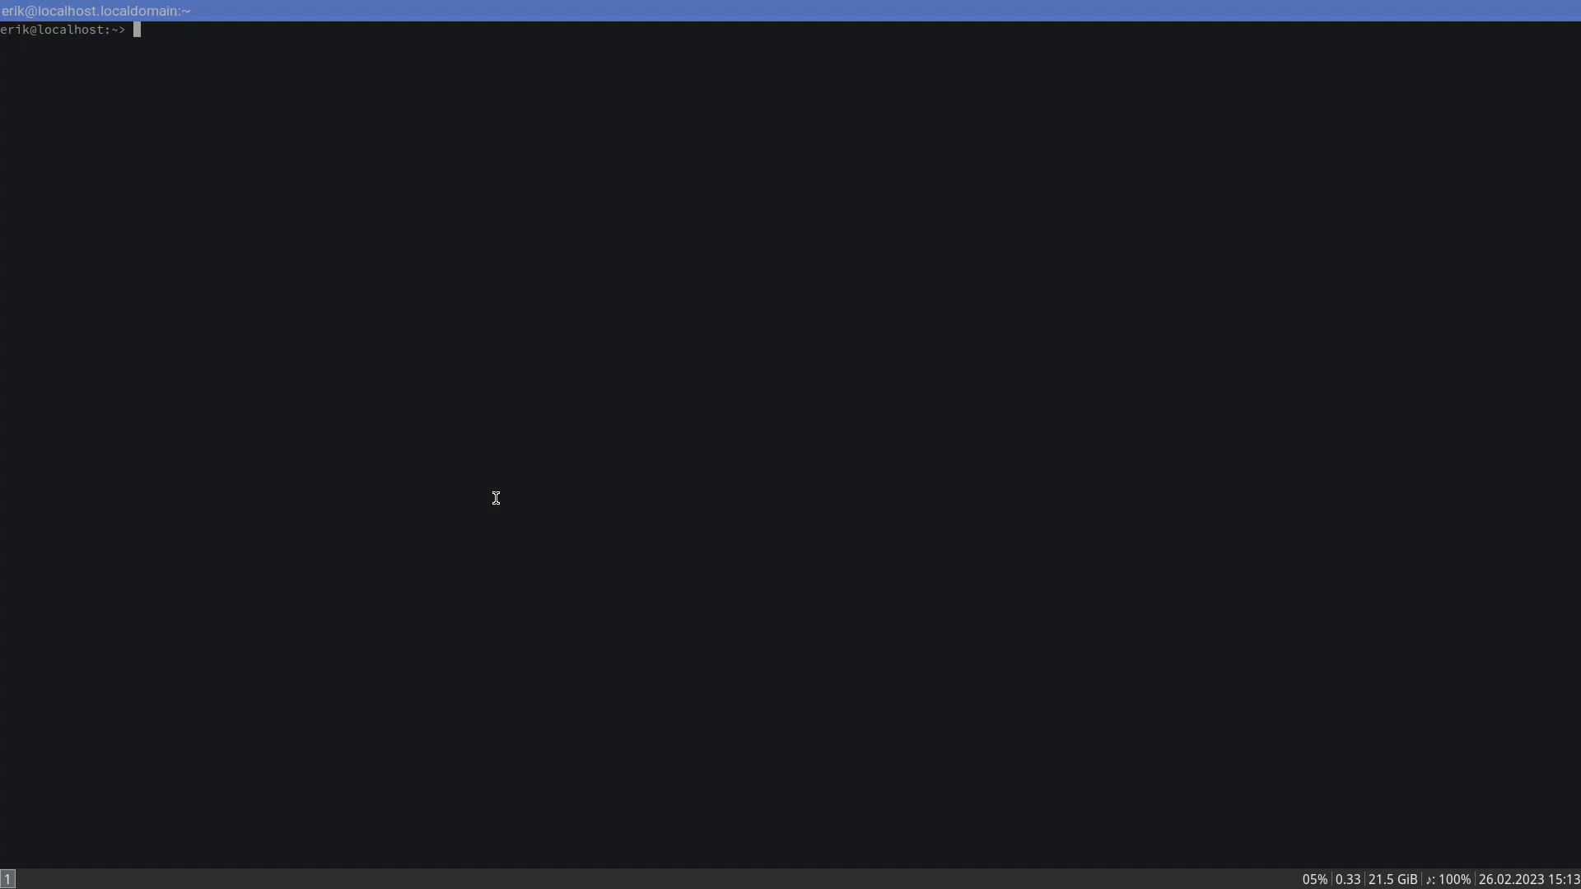
type("azerty")
key("super+shift+q")
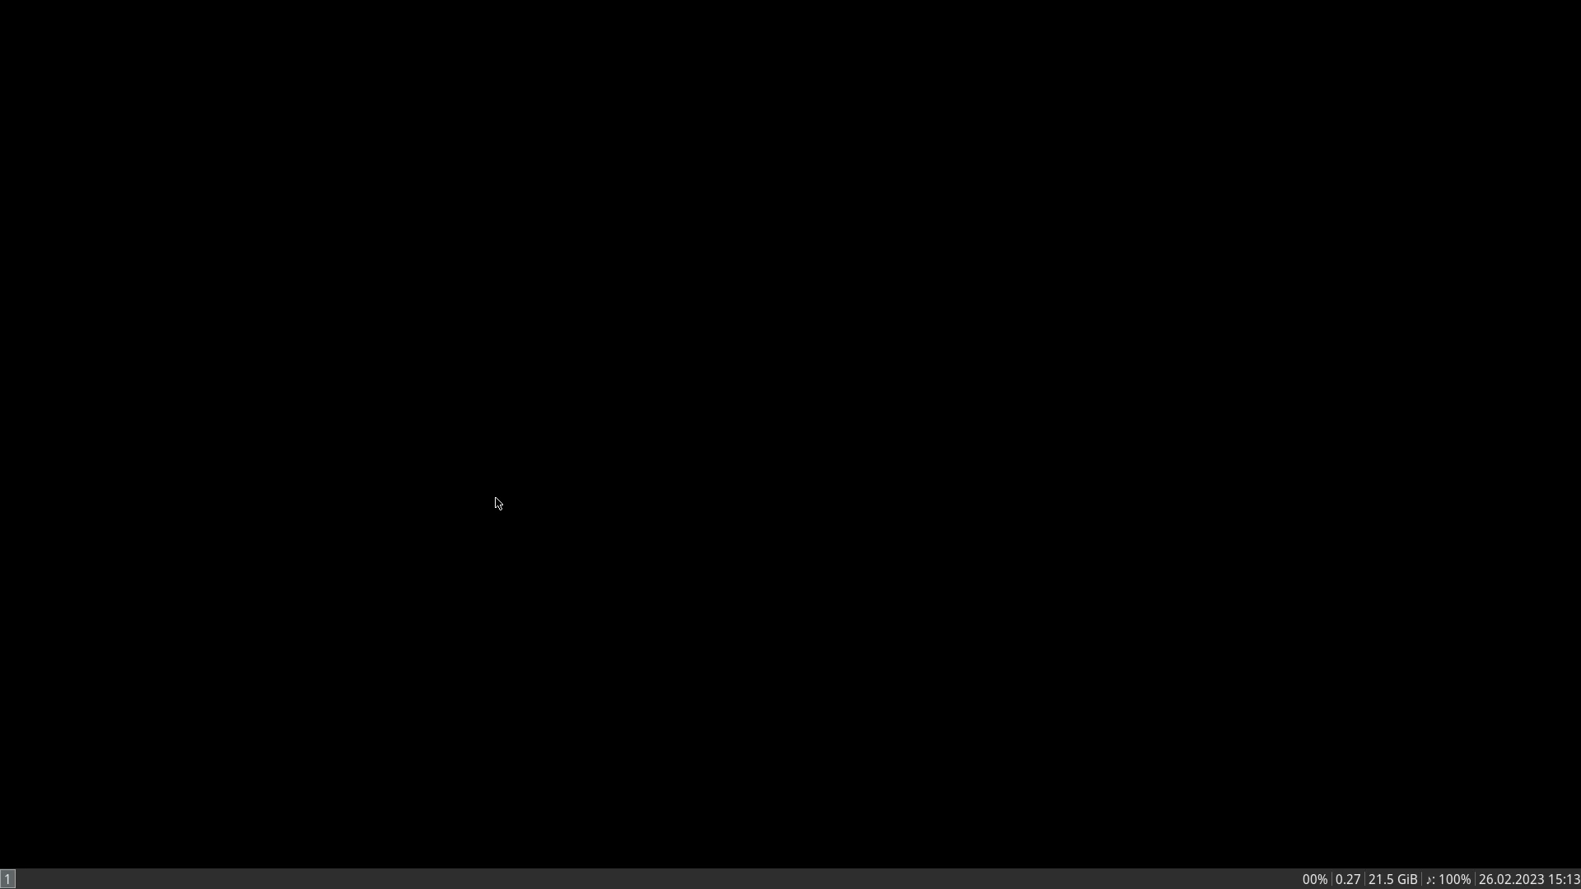
- Open the i3 bookmark folder in a new Thunar window and open its config file in Sublime Text
key("super+shift+Return")
left_click(69, 229)
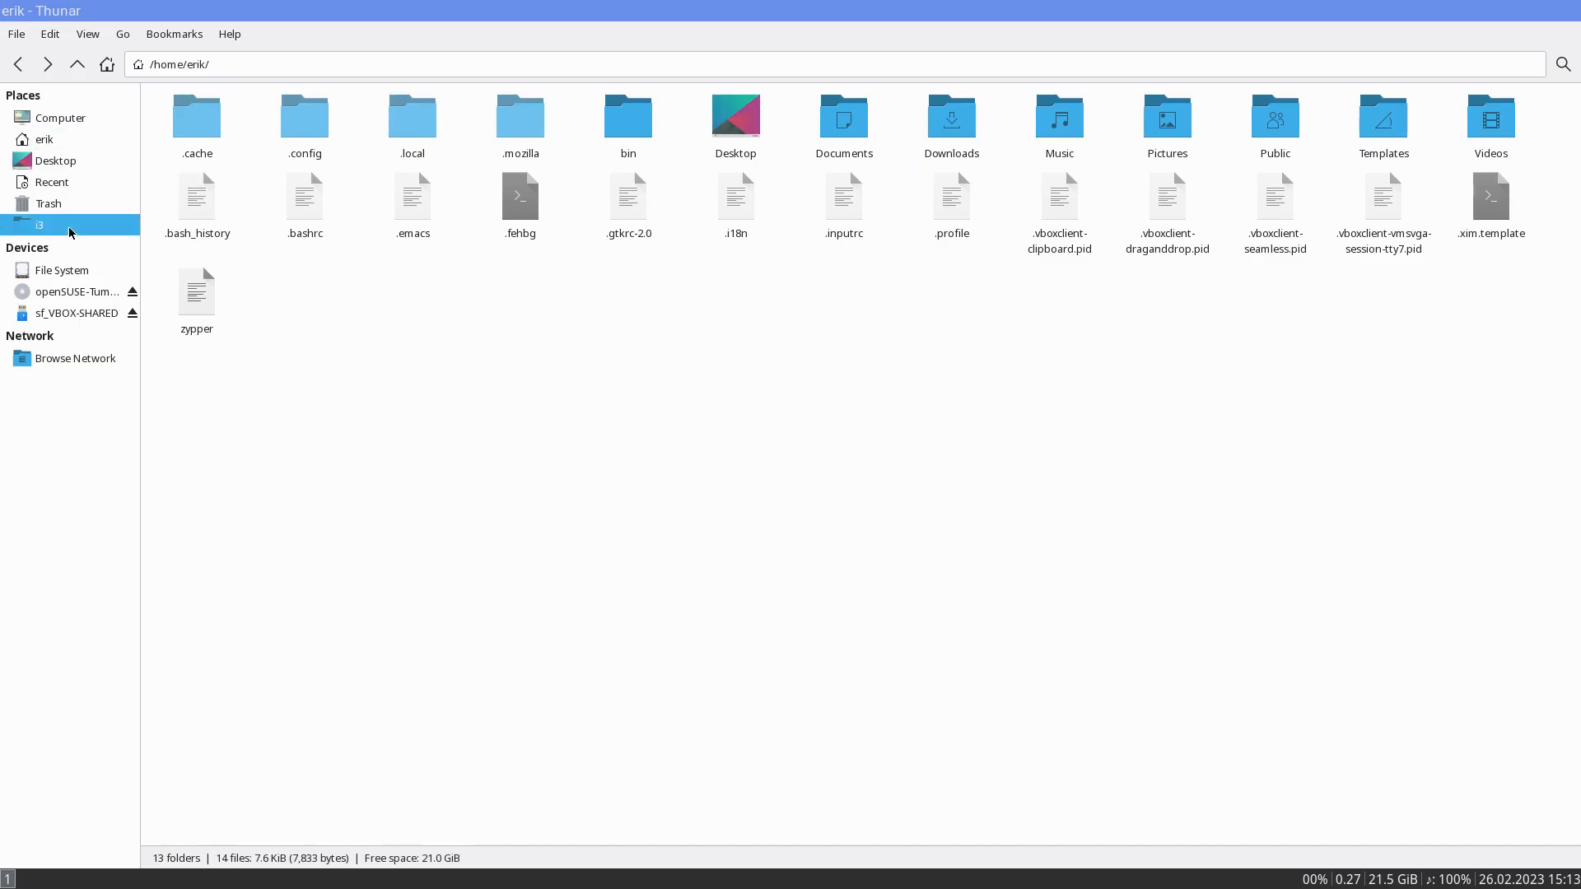
double_click(344, 146)
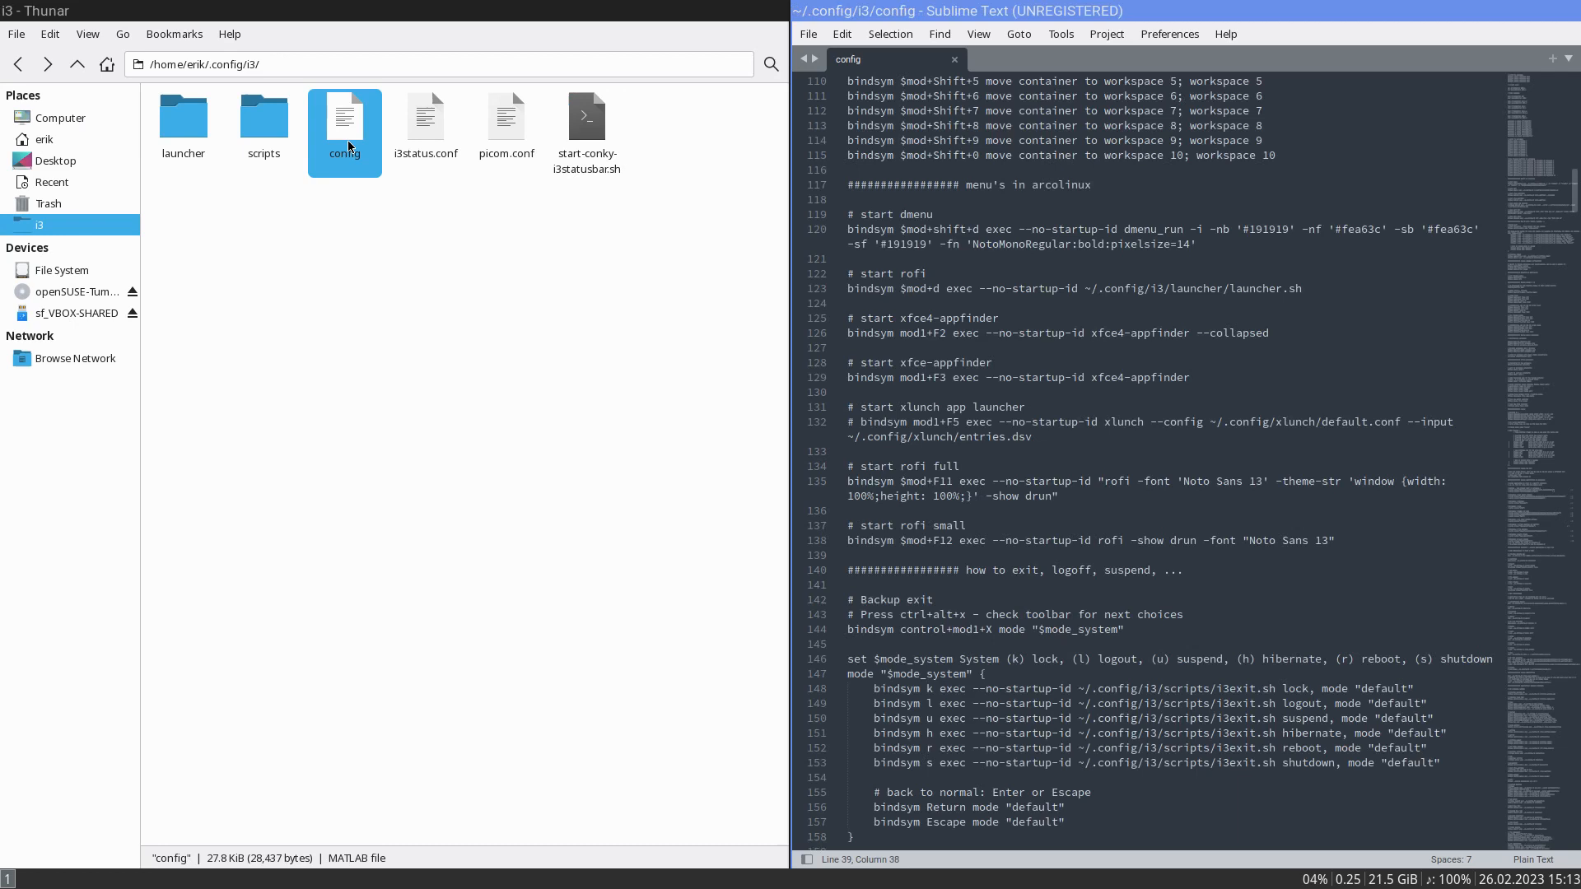
- Find variety in the i3 config and uncomment the line exec --no-startup-id variety
left_click(876, 409)
key("ctrl+f")
type("v")
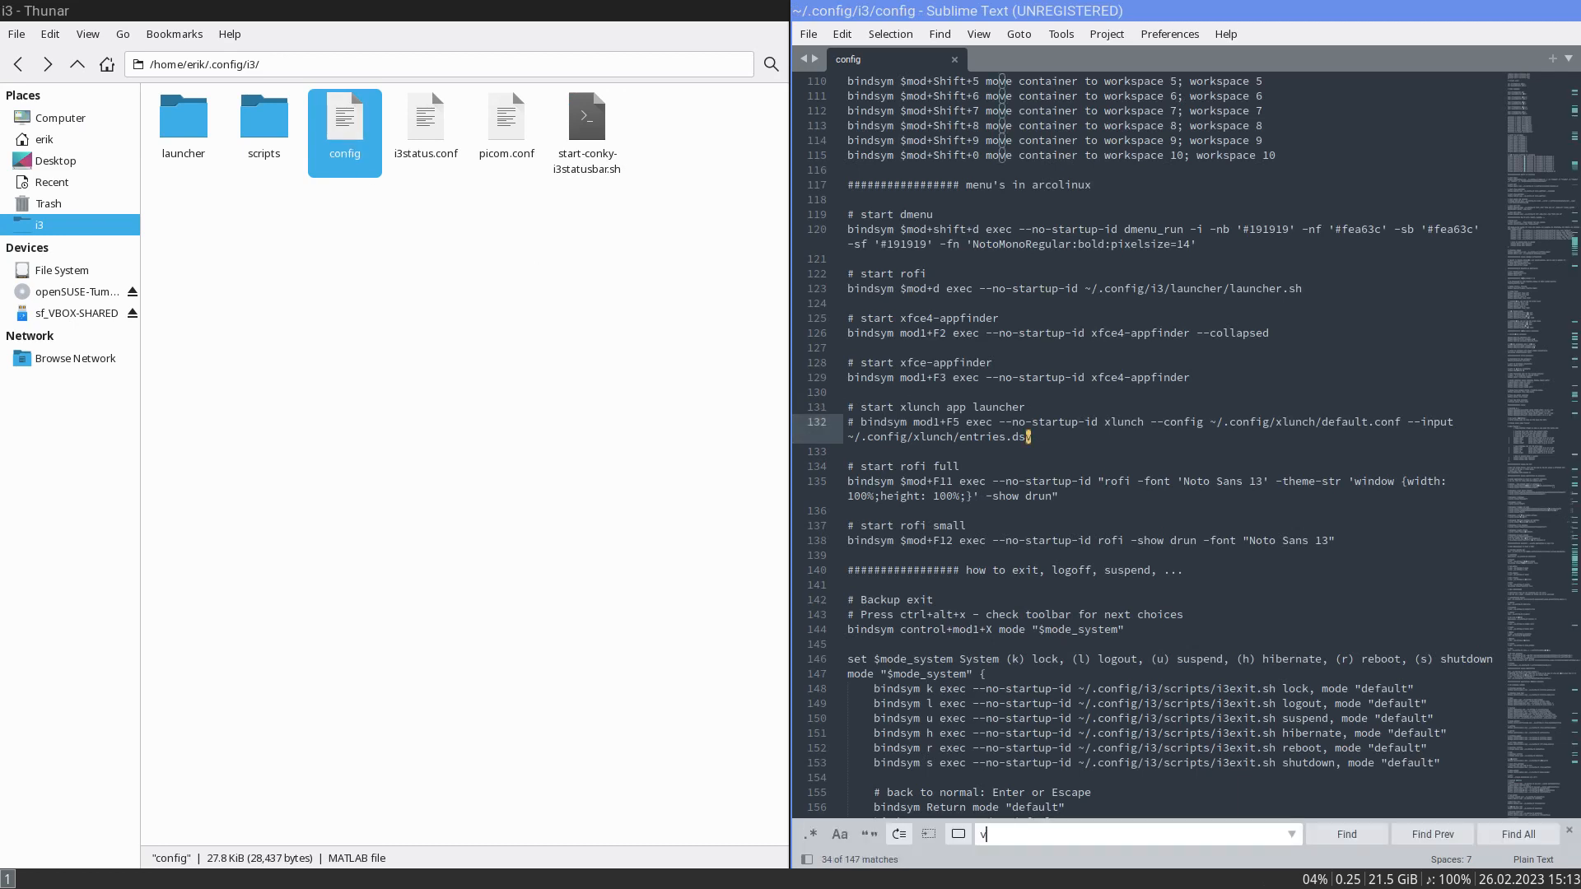
type("ariety")
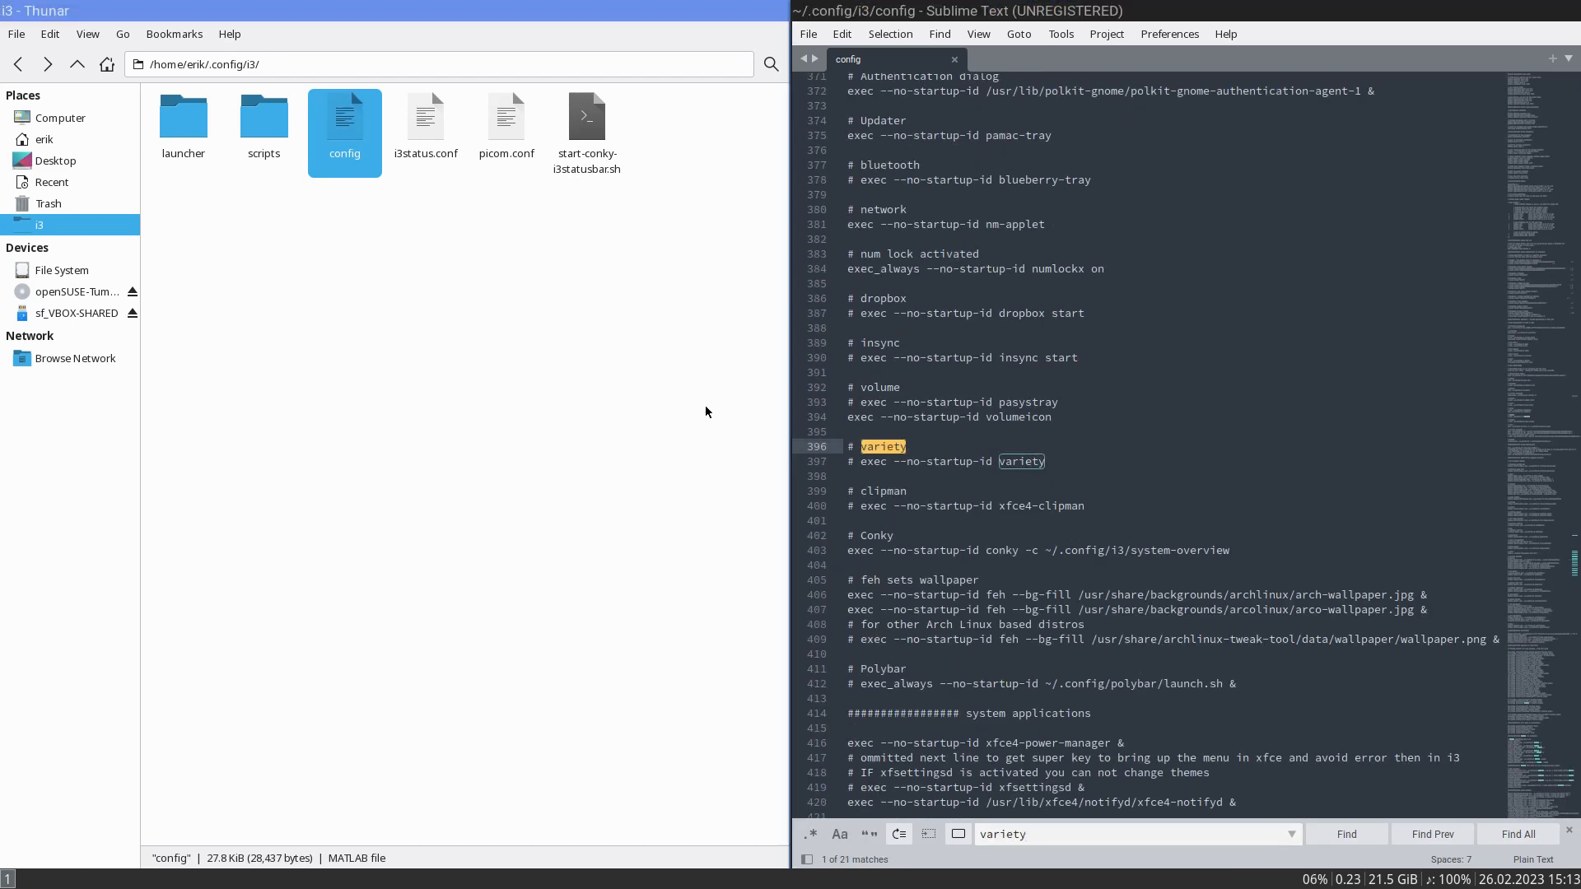
left_click(859, 463)
key("BackSpace")
key("BackSpace")
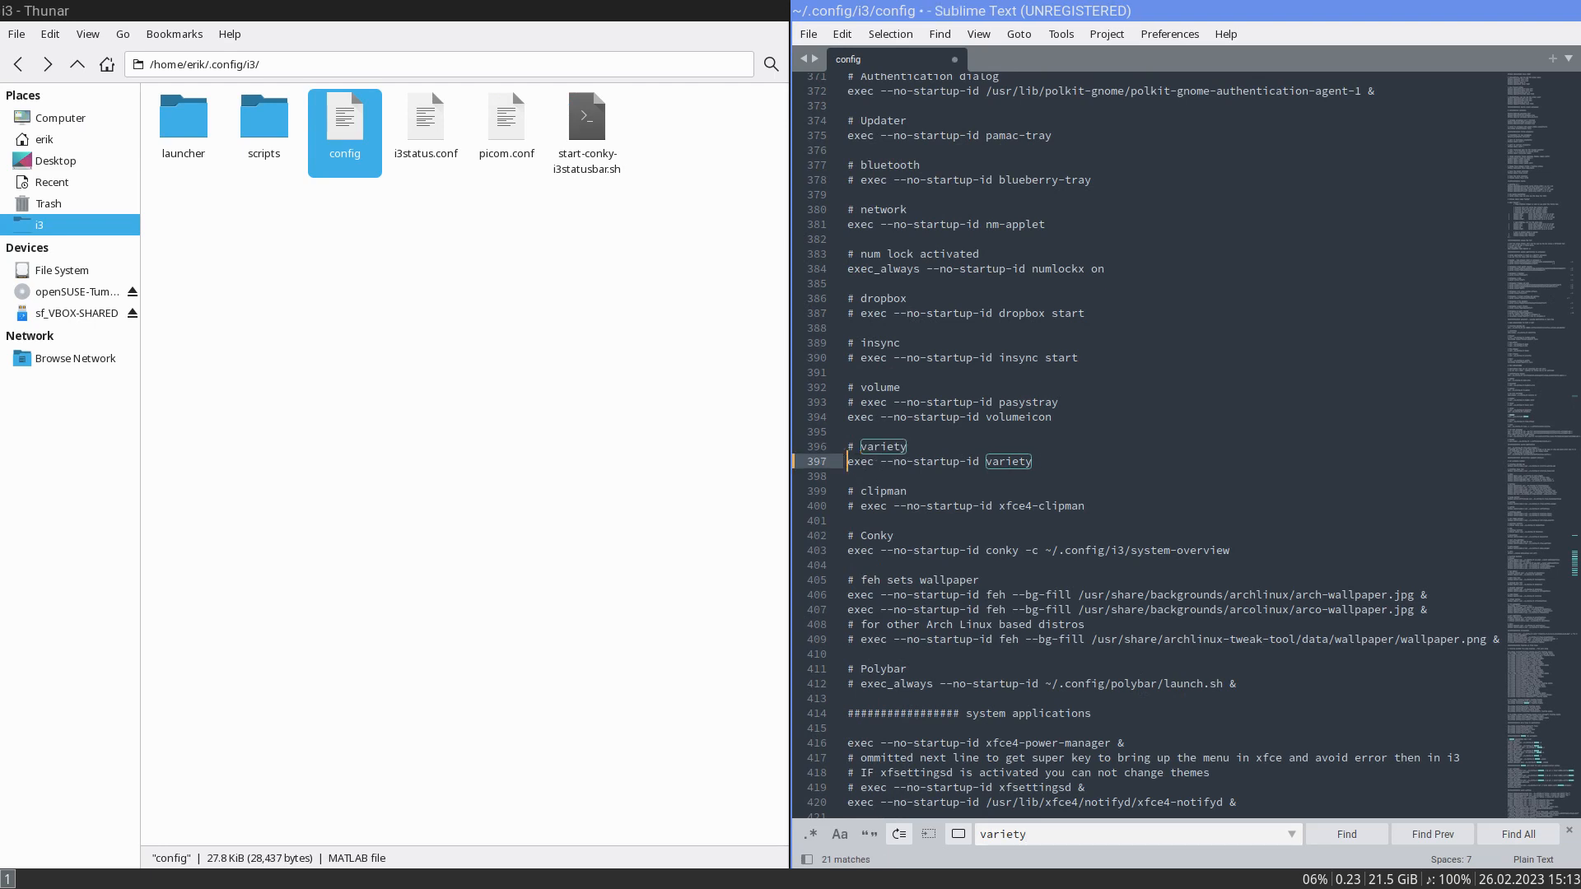
- Examine the startup entries above variety in the i3 config, from volumeicon up to nm-applet
key("Up")
key("Up")
key("Up")
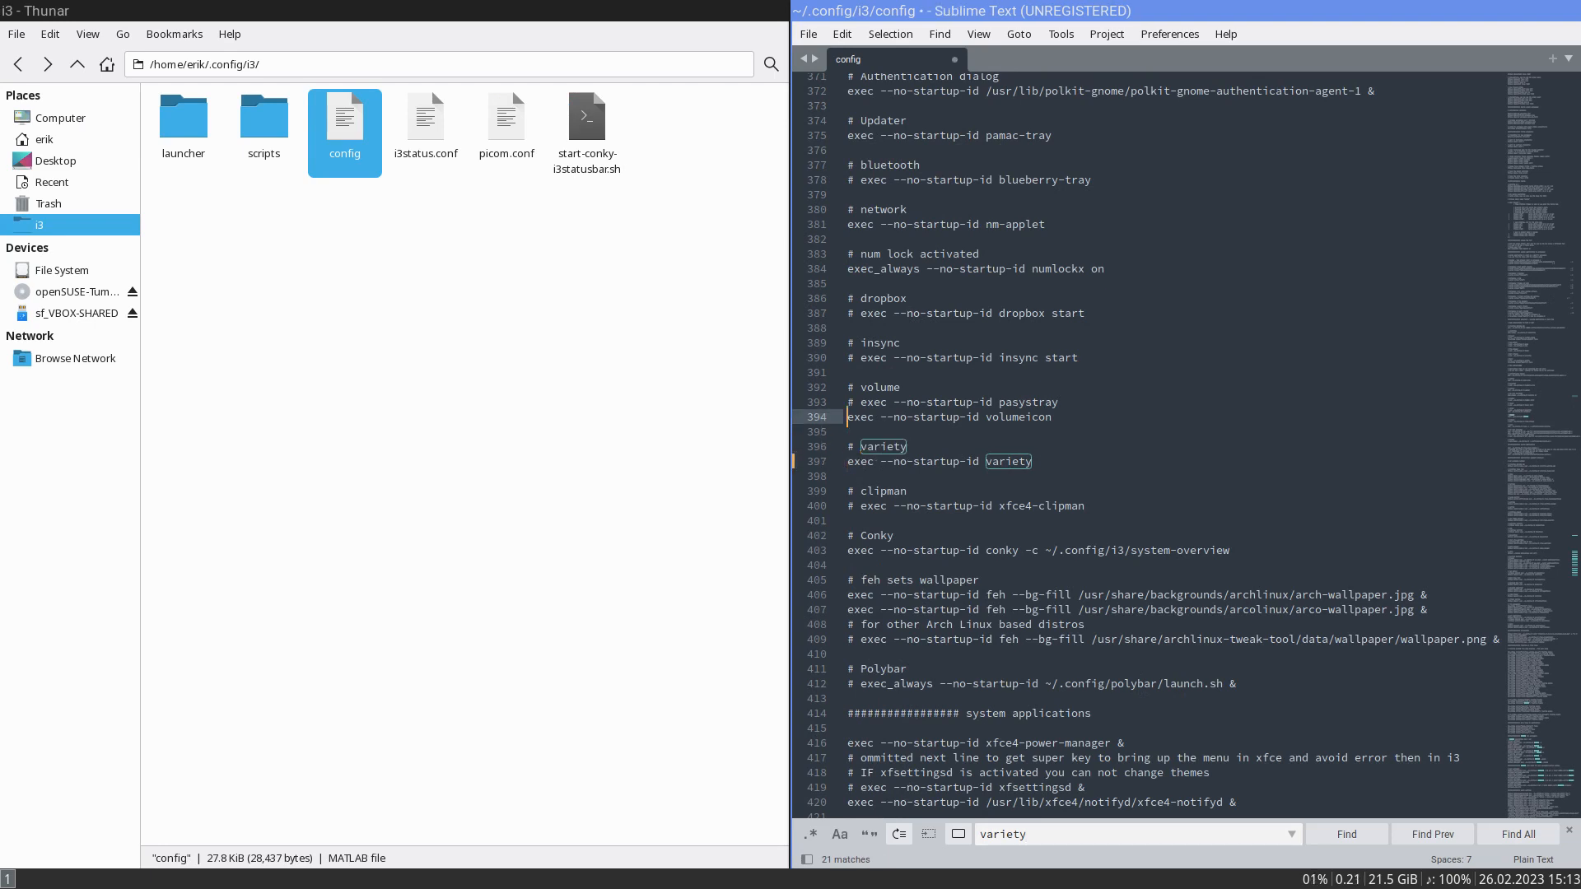
key("Up")
key("Up")
key("Up")
key("Up")
key("Up")
key("Up")
key("Up")
key("Up")
key("Up")
key("Up")
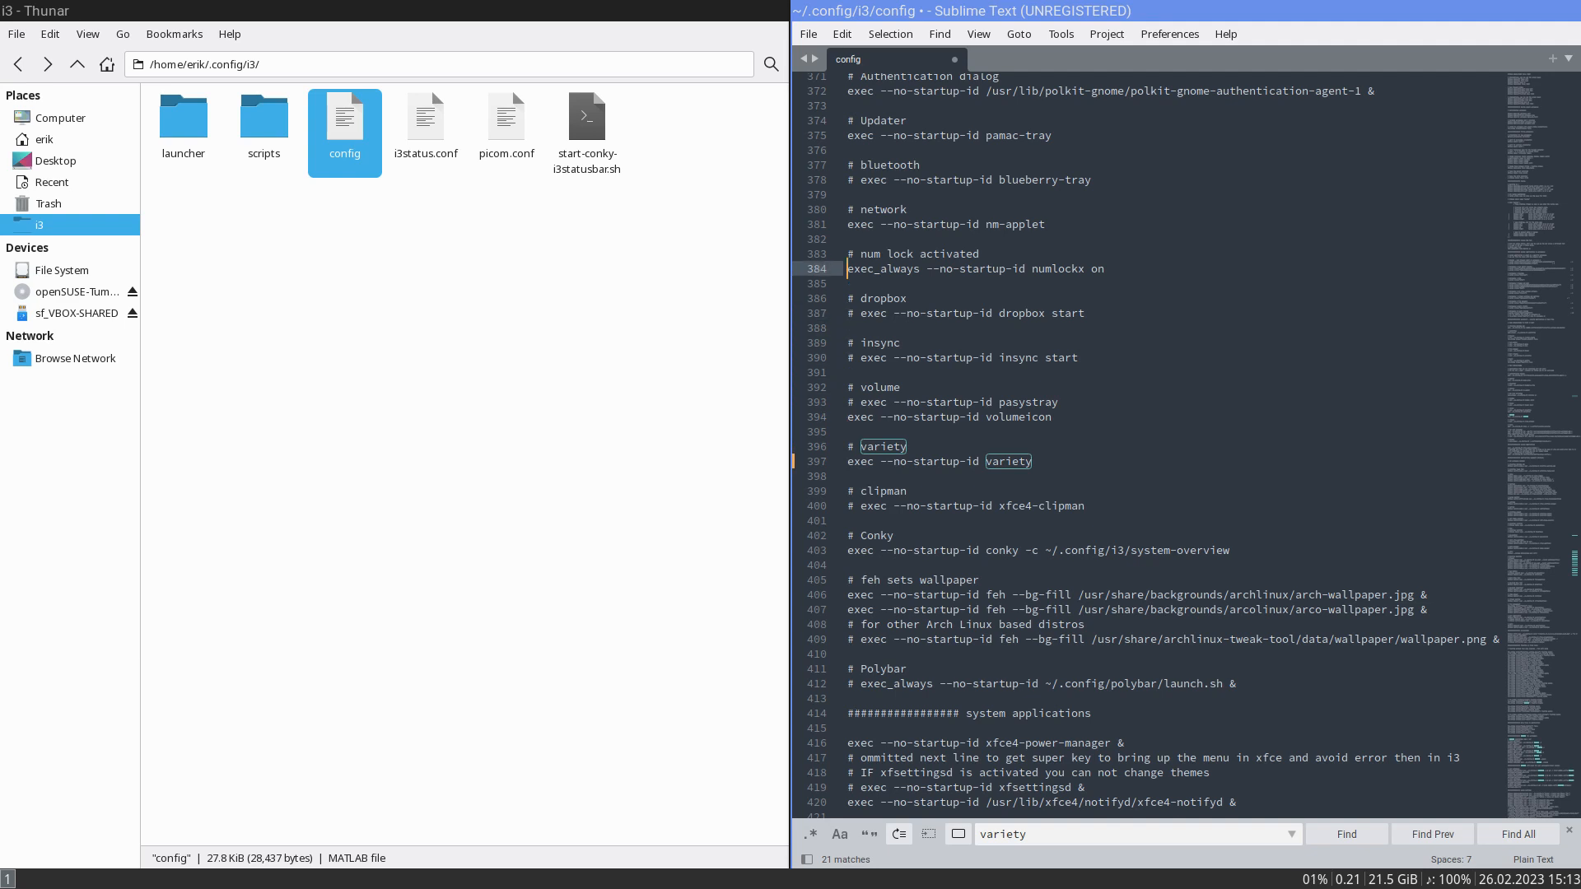
key("Up")
key("Up")
key("Up")
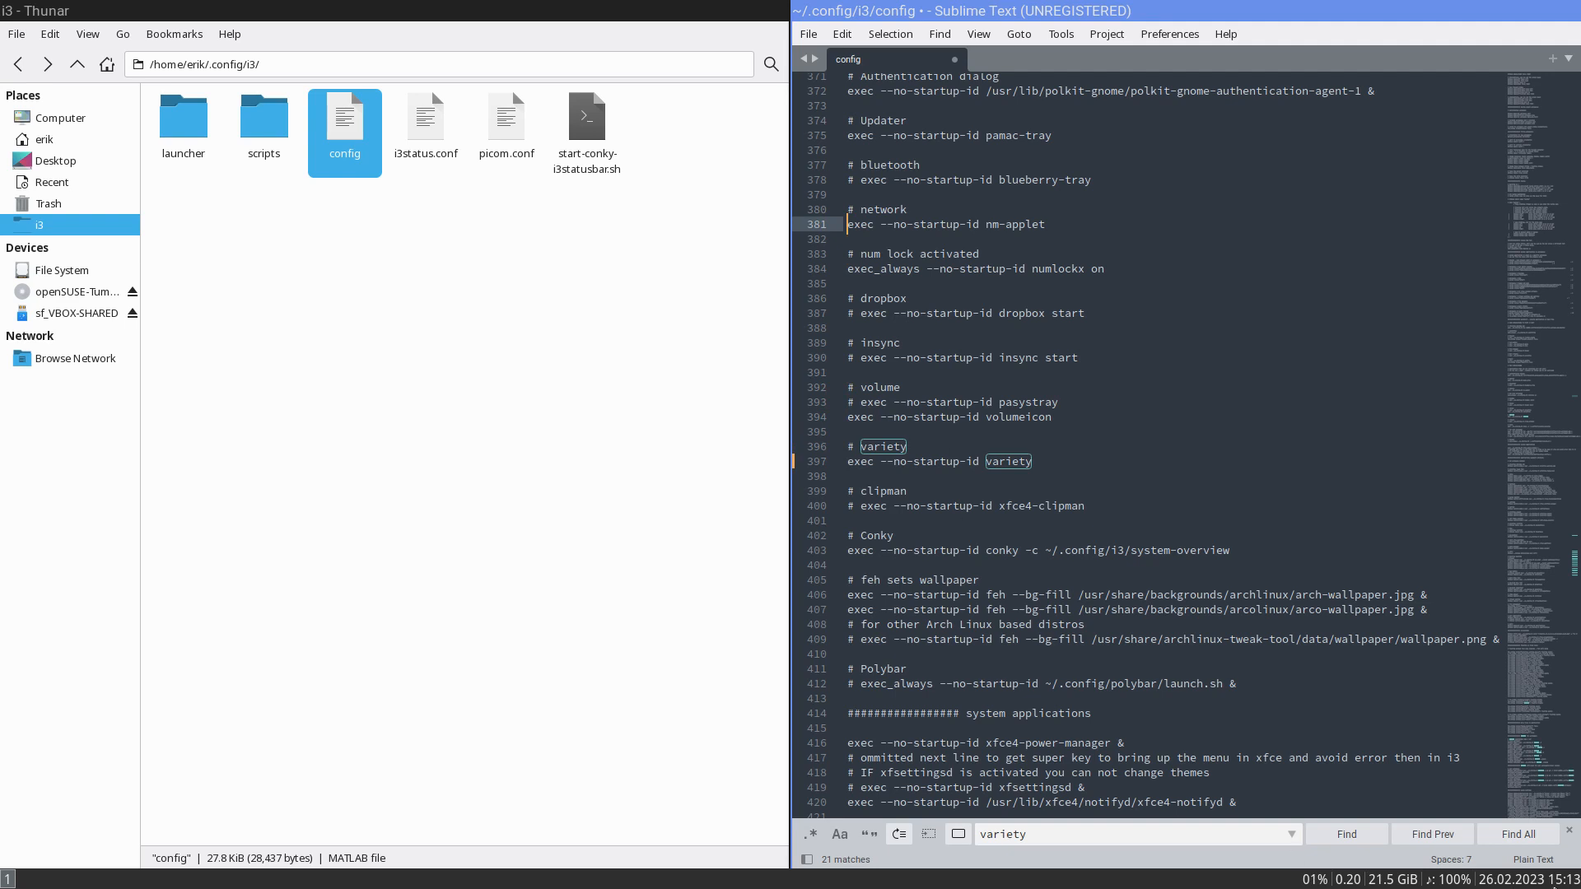
left_click(443, 640)
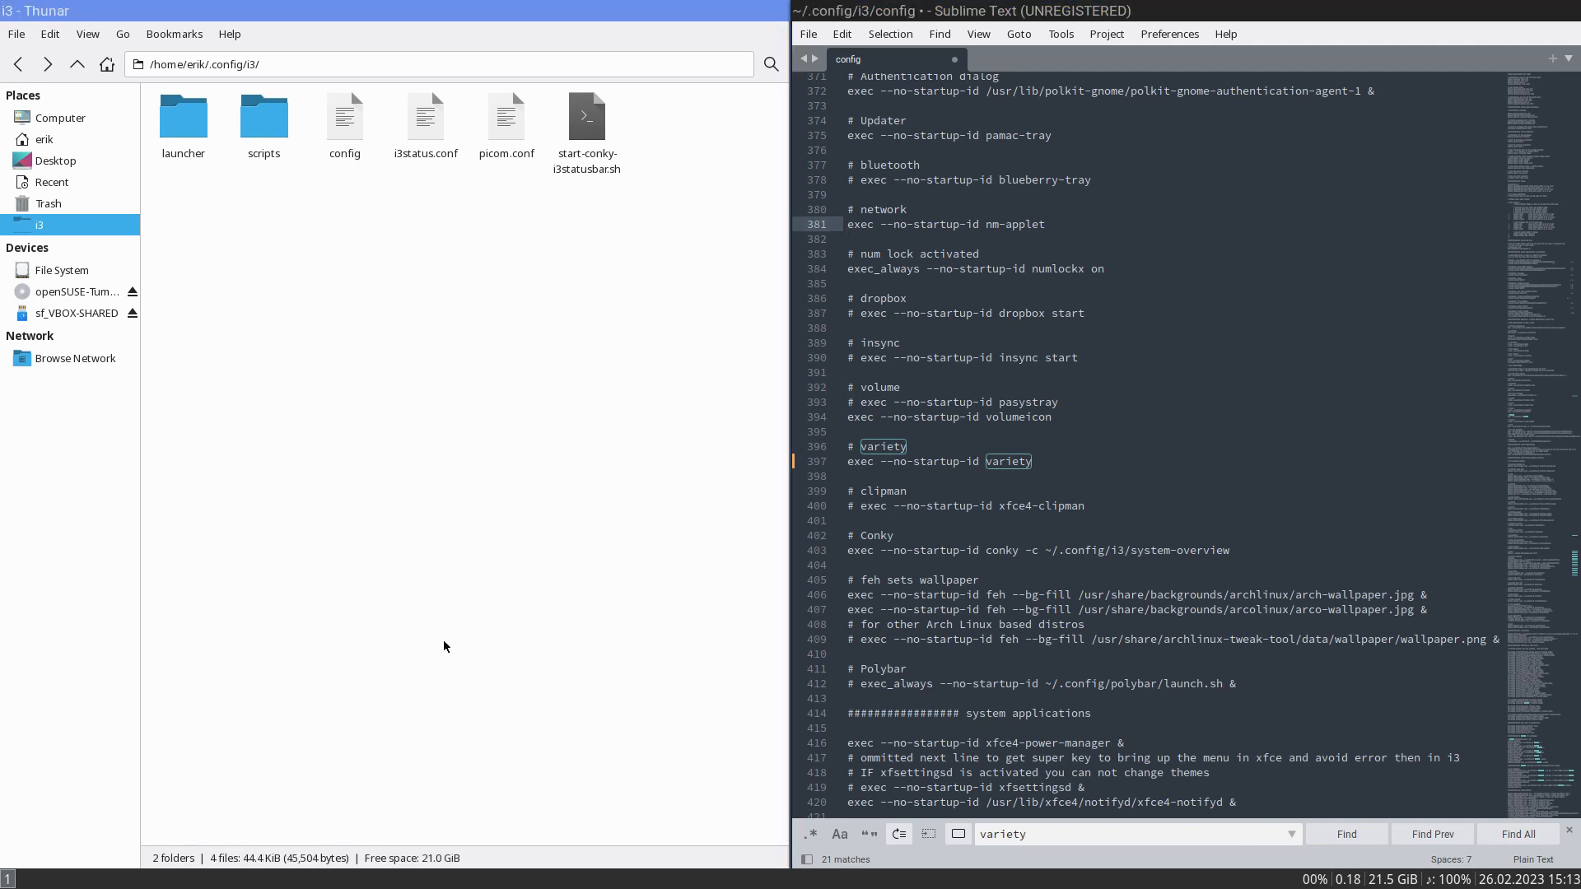
- Comment out the line exec --no-startup-id pamac-tray under Updater in the i3 config and save the file
scroll(1153, 445, "up", 2)
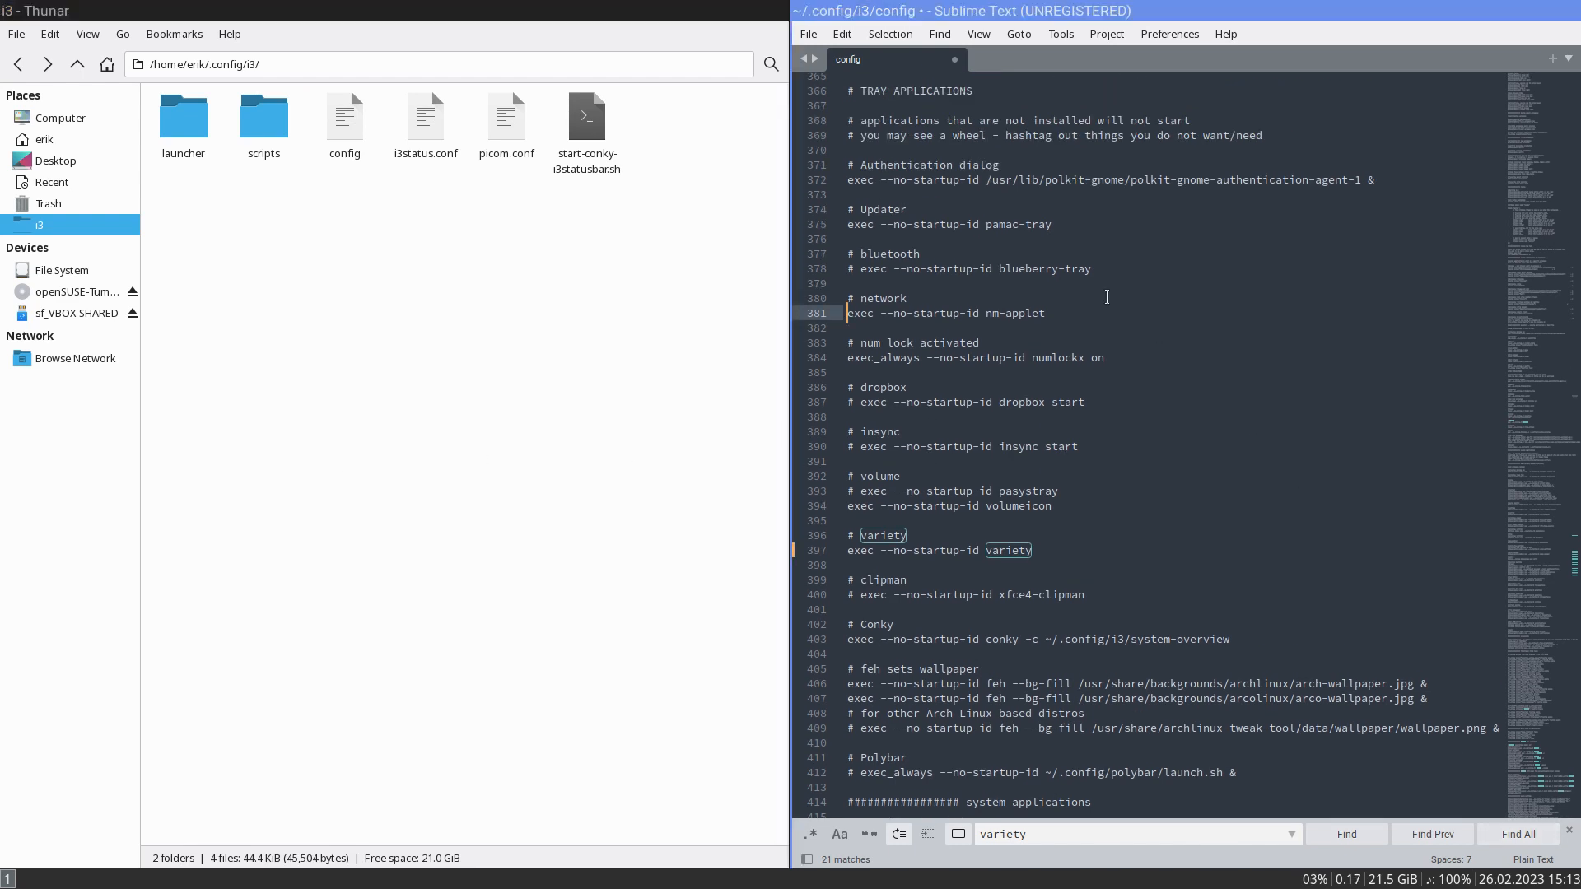
left_click(1013, 234)
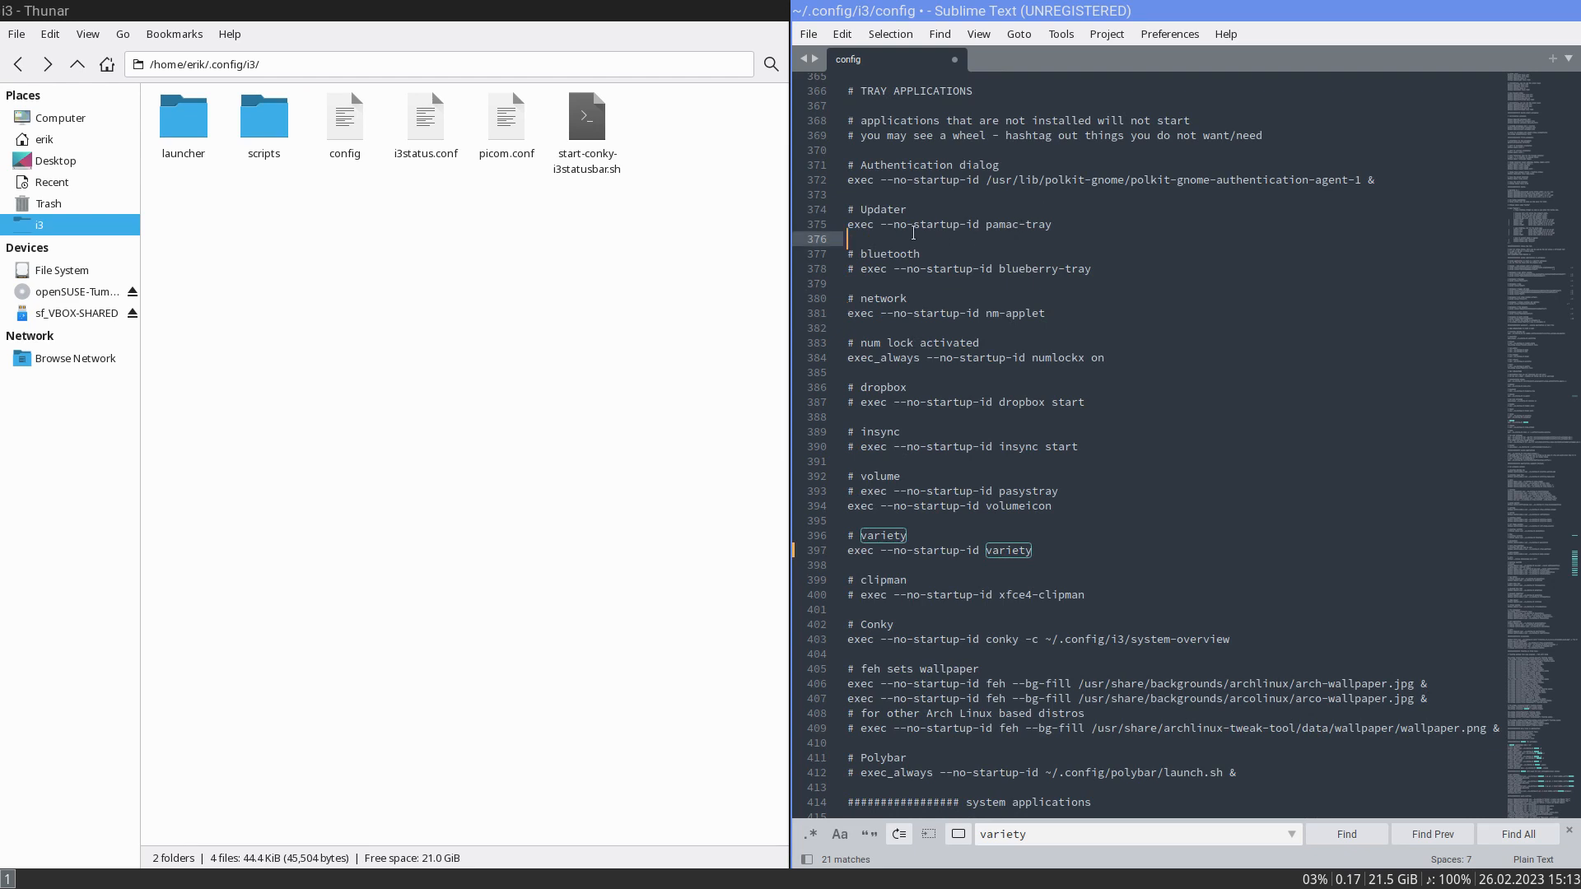
key("Up")
key("Left")
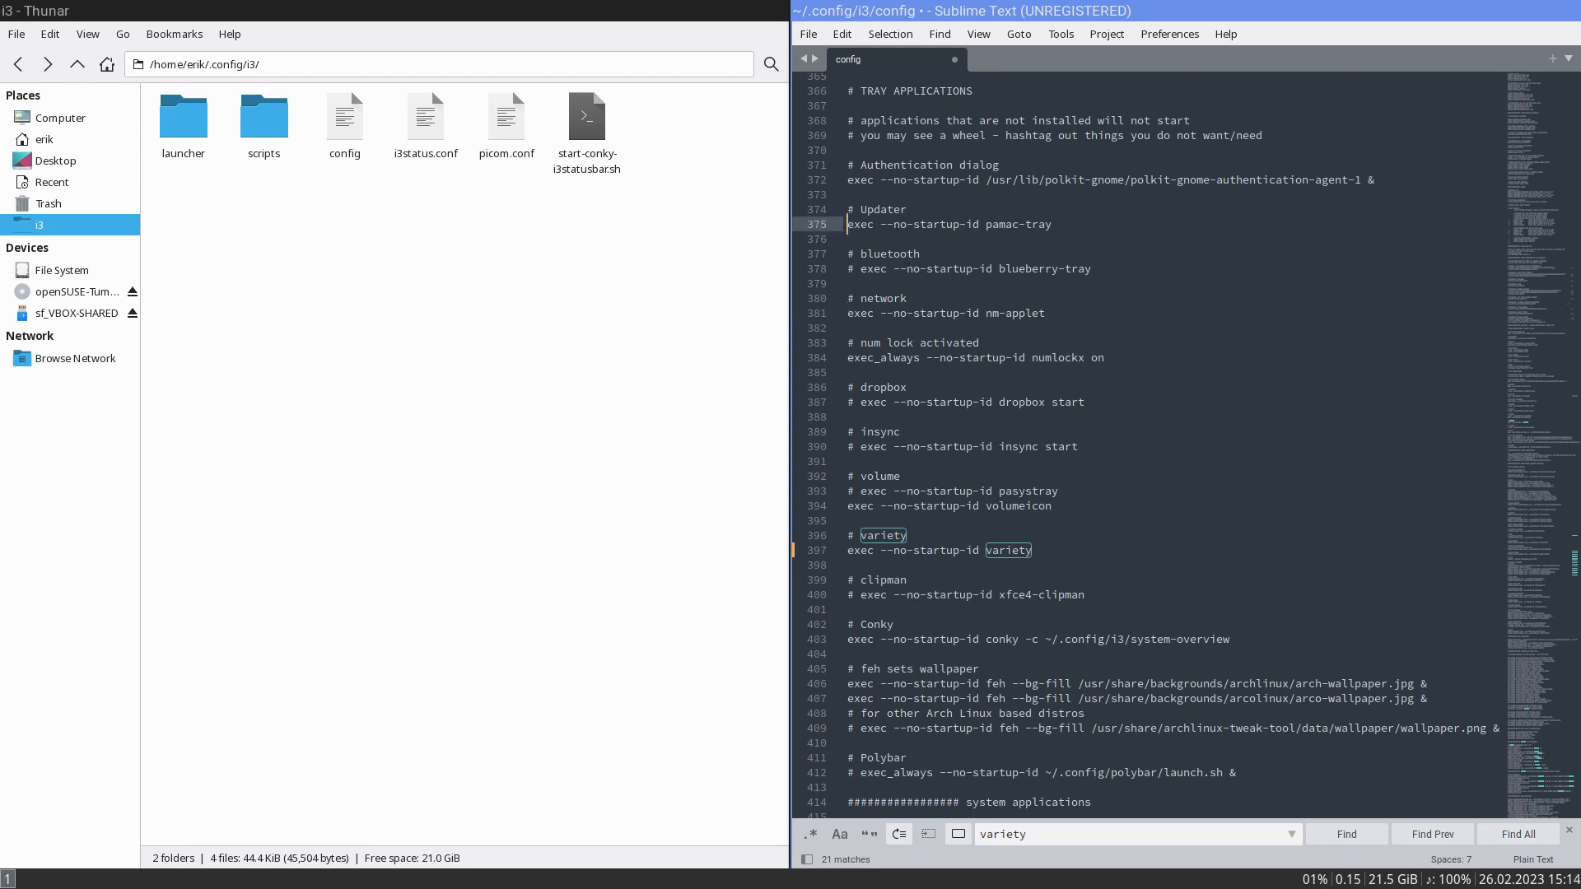
type("#")
key("ctrl+s")
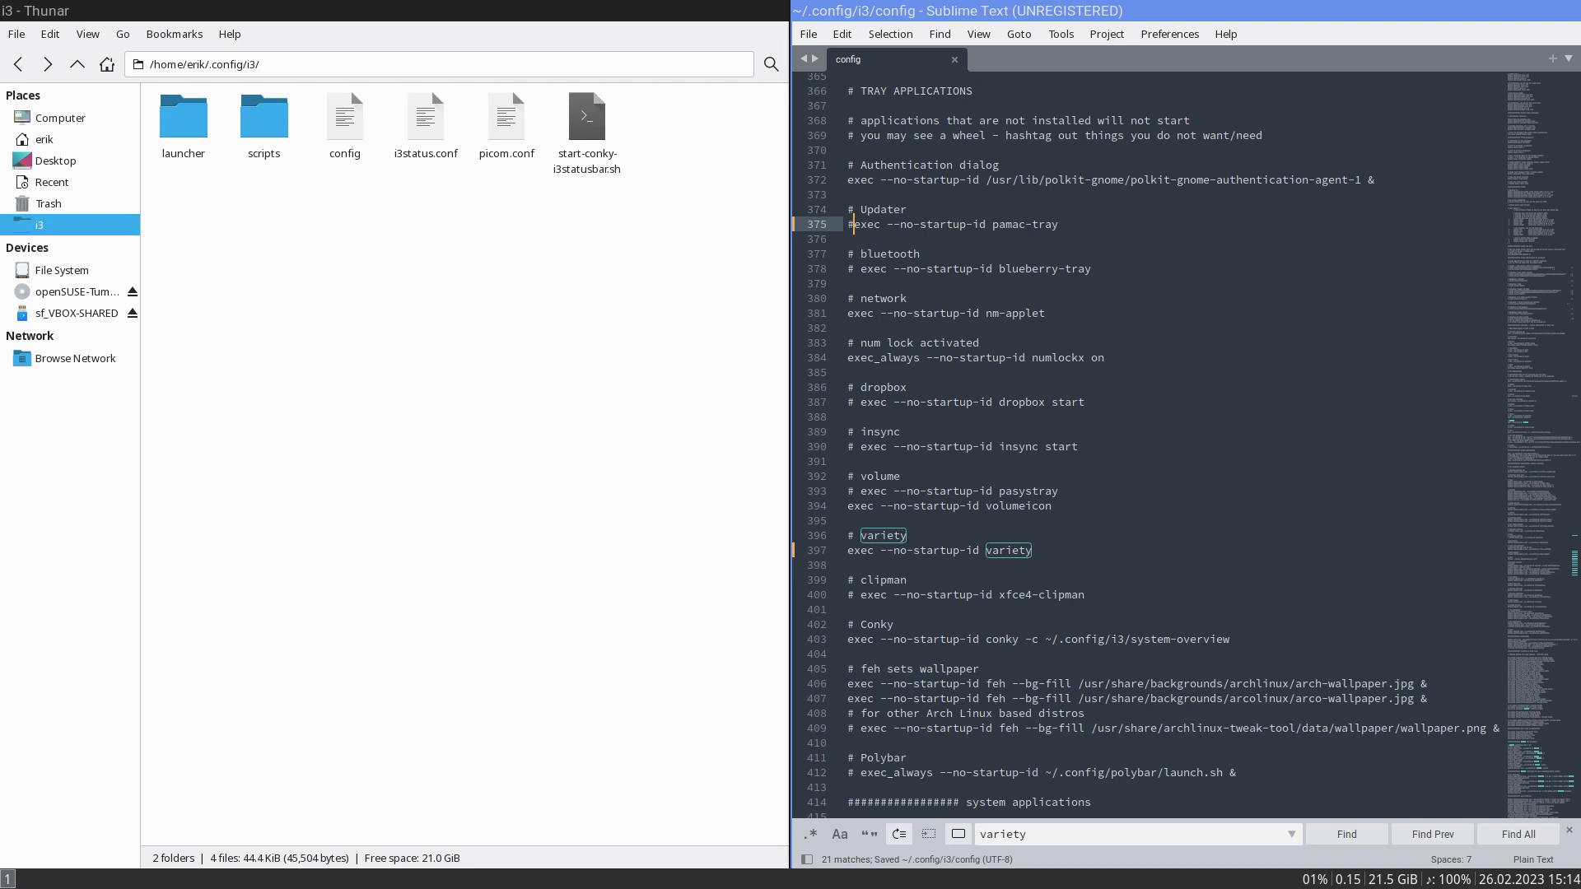
- Open a new terminal and list the package completions for sudo zypper in gnome-p to look for the authentication agent
key("Up")
key("Up")
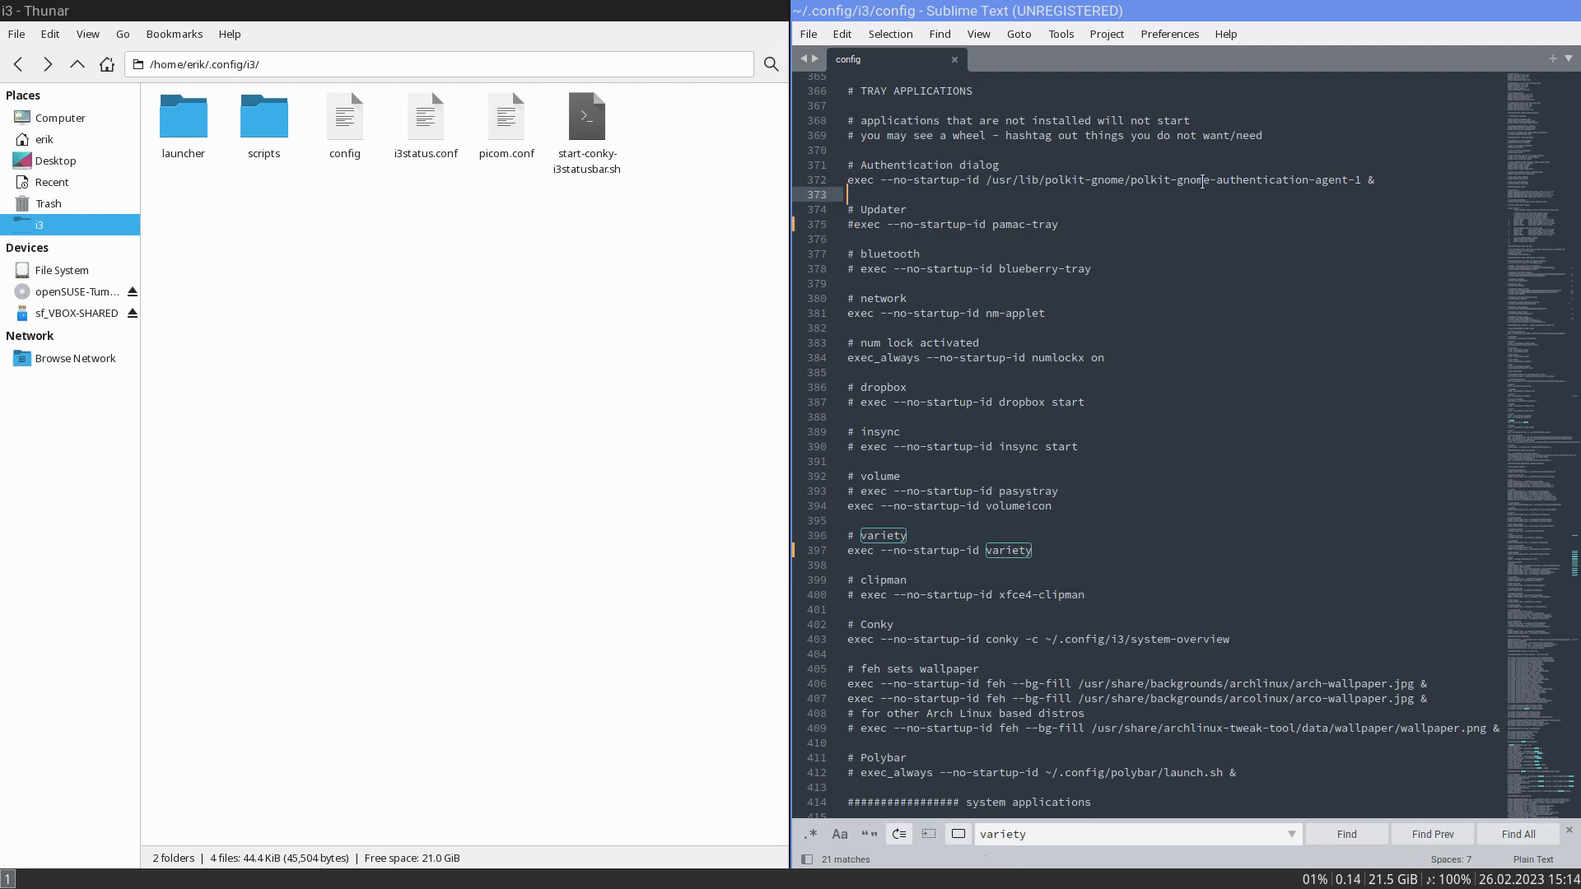
key("super+Return")
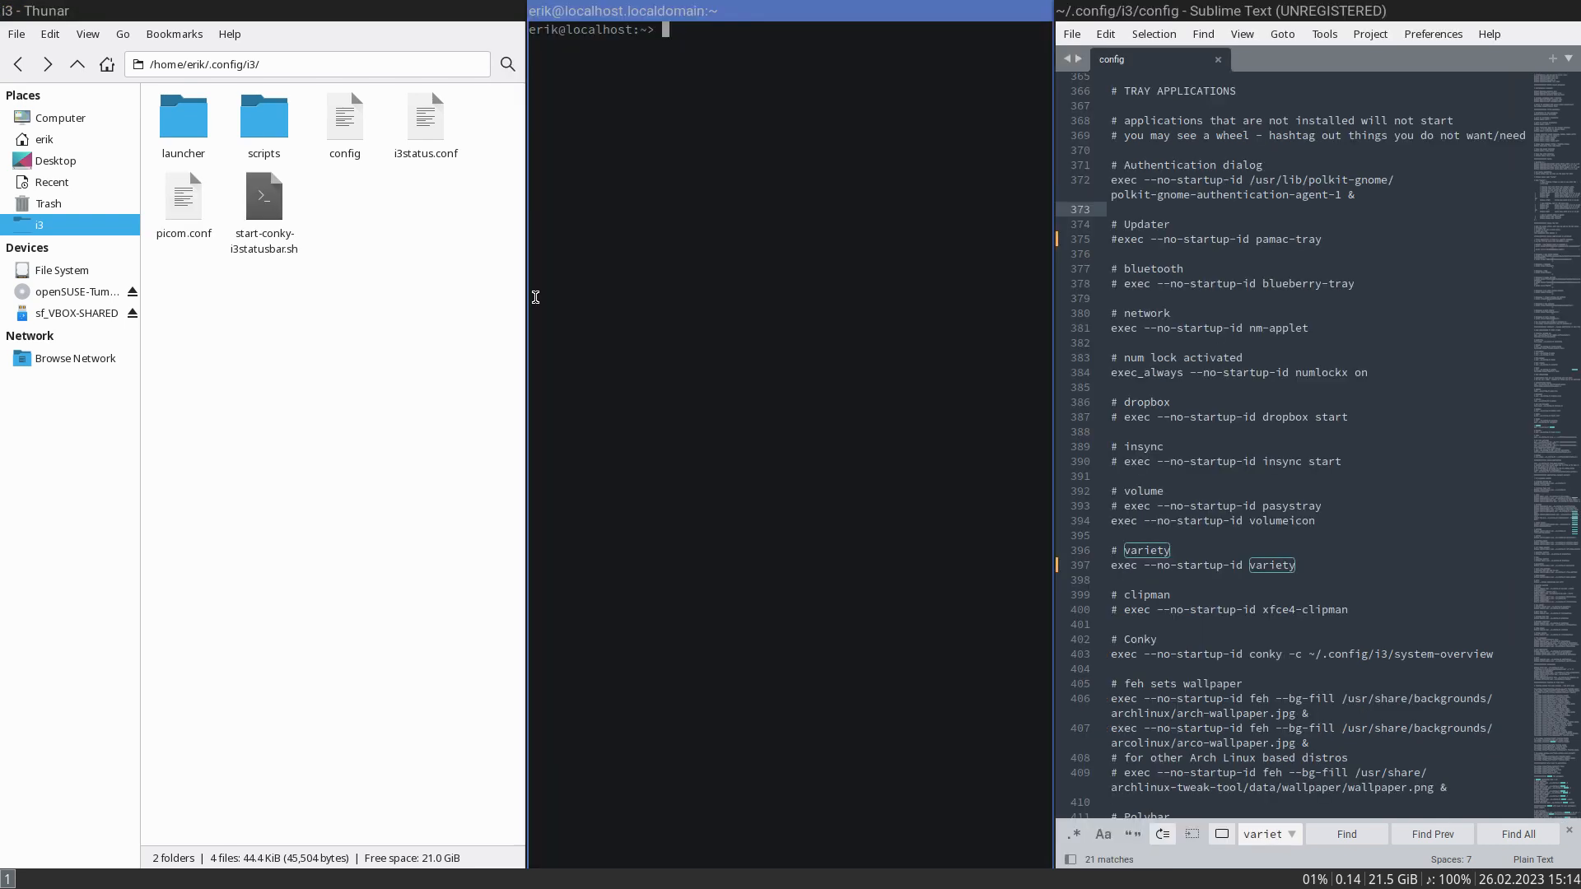
type("sudo zypper in gno")
key("Tab")
key("Tab")
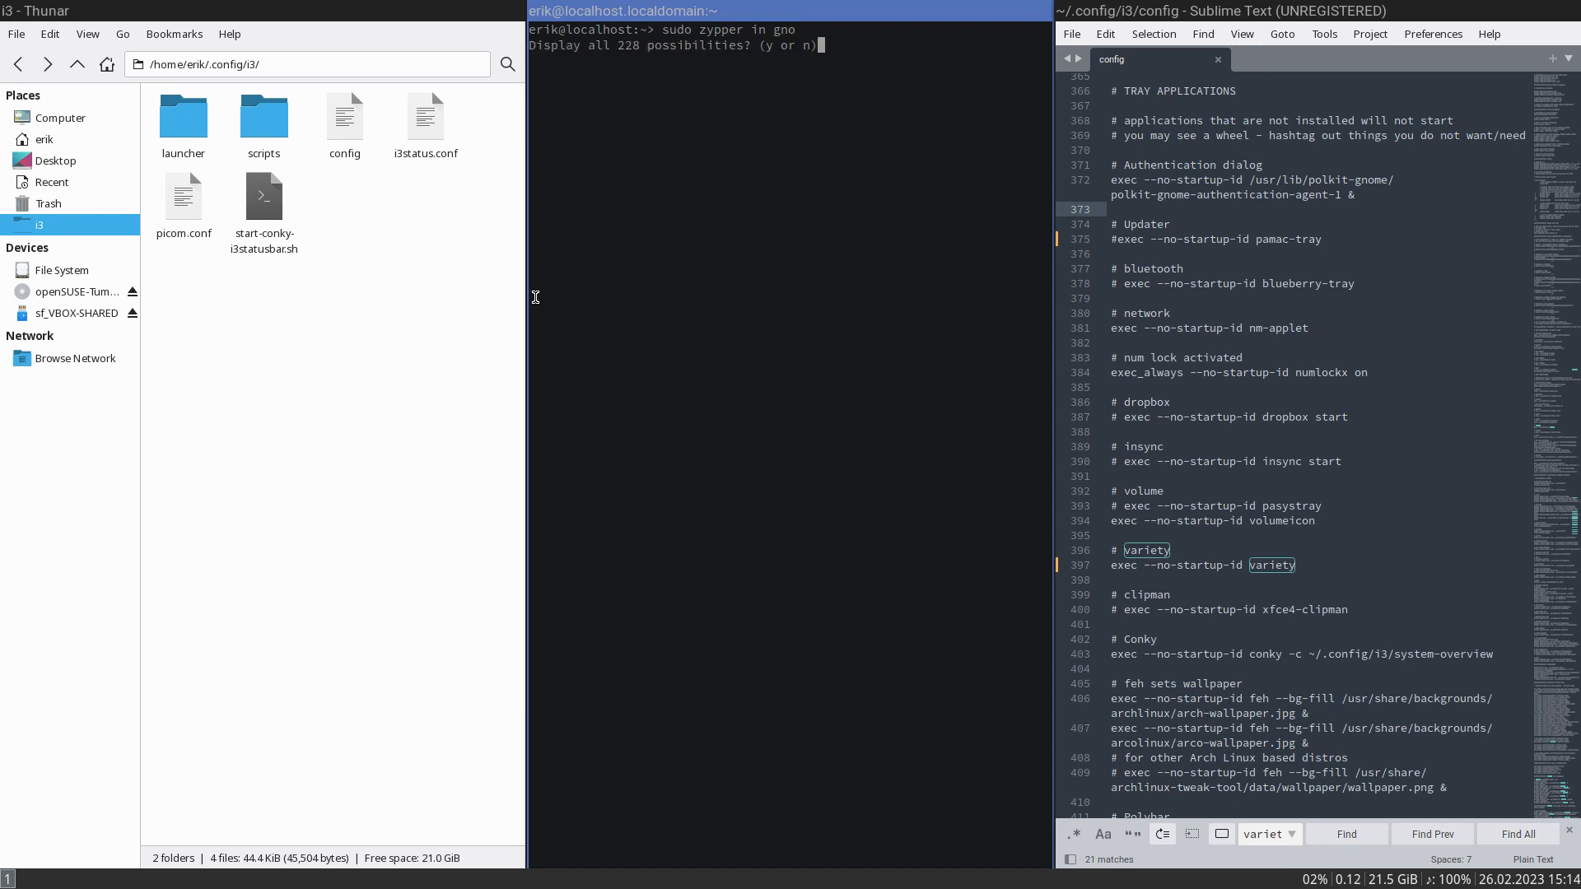
type("no")
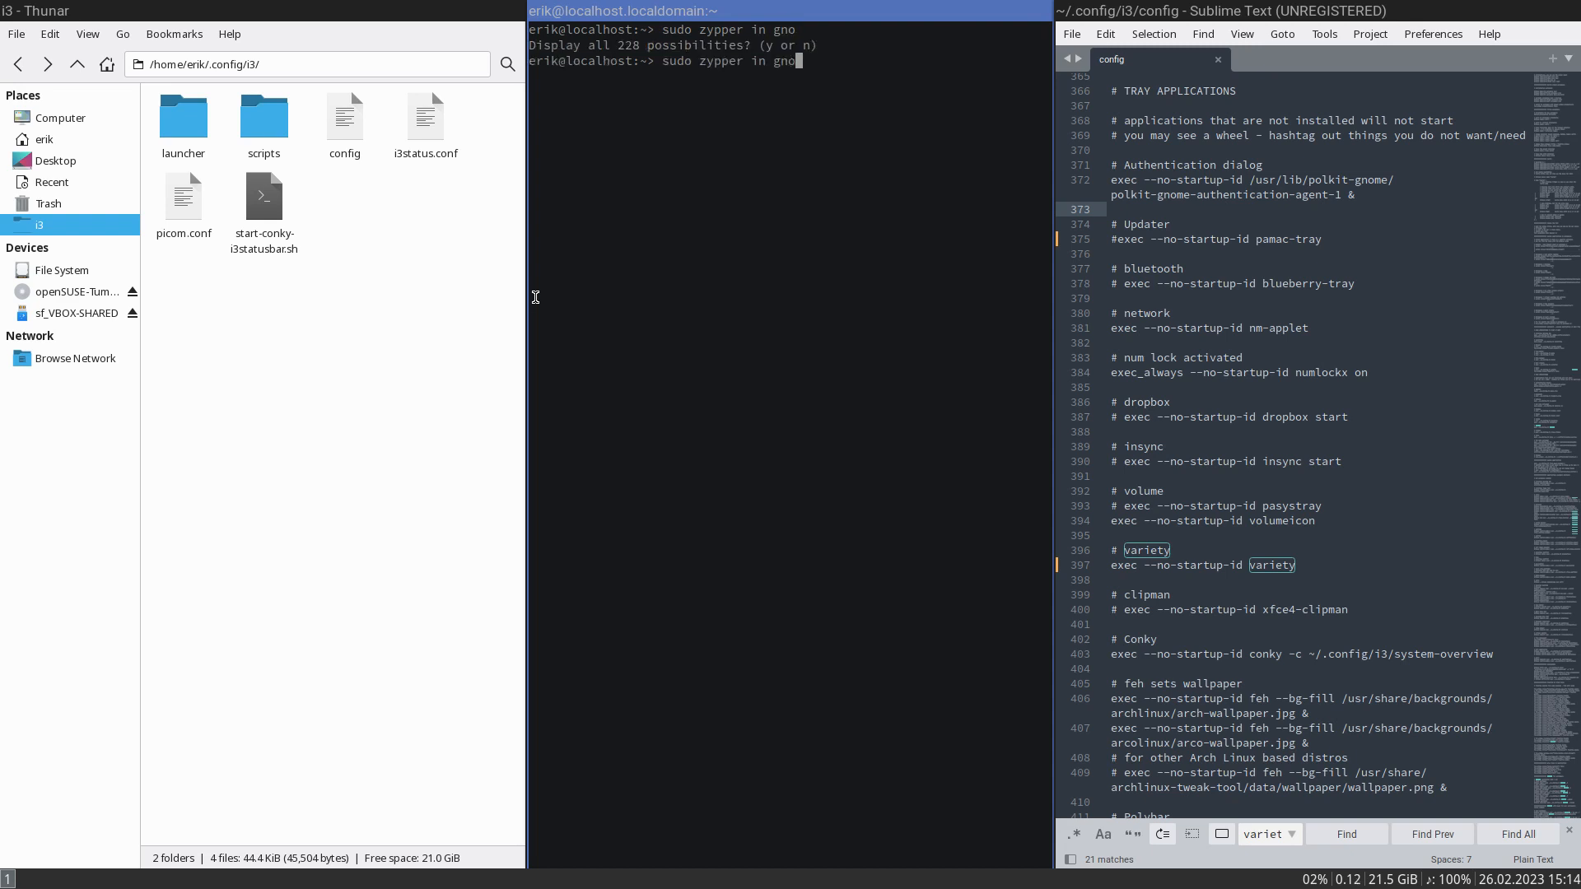
type("me-p")
key("Tab")
key("Tab")
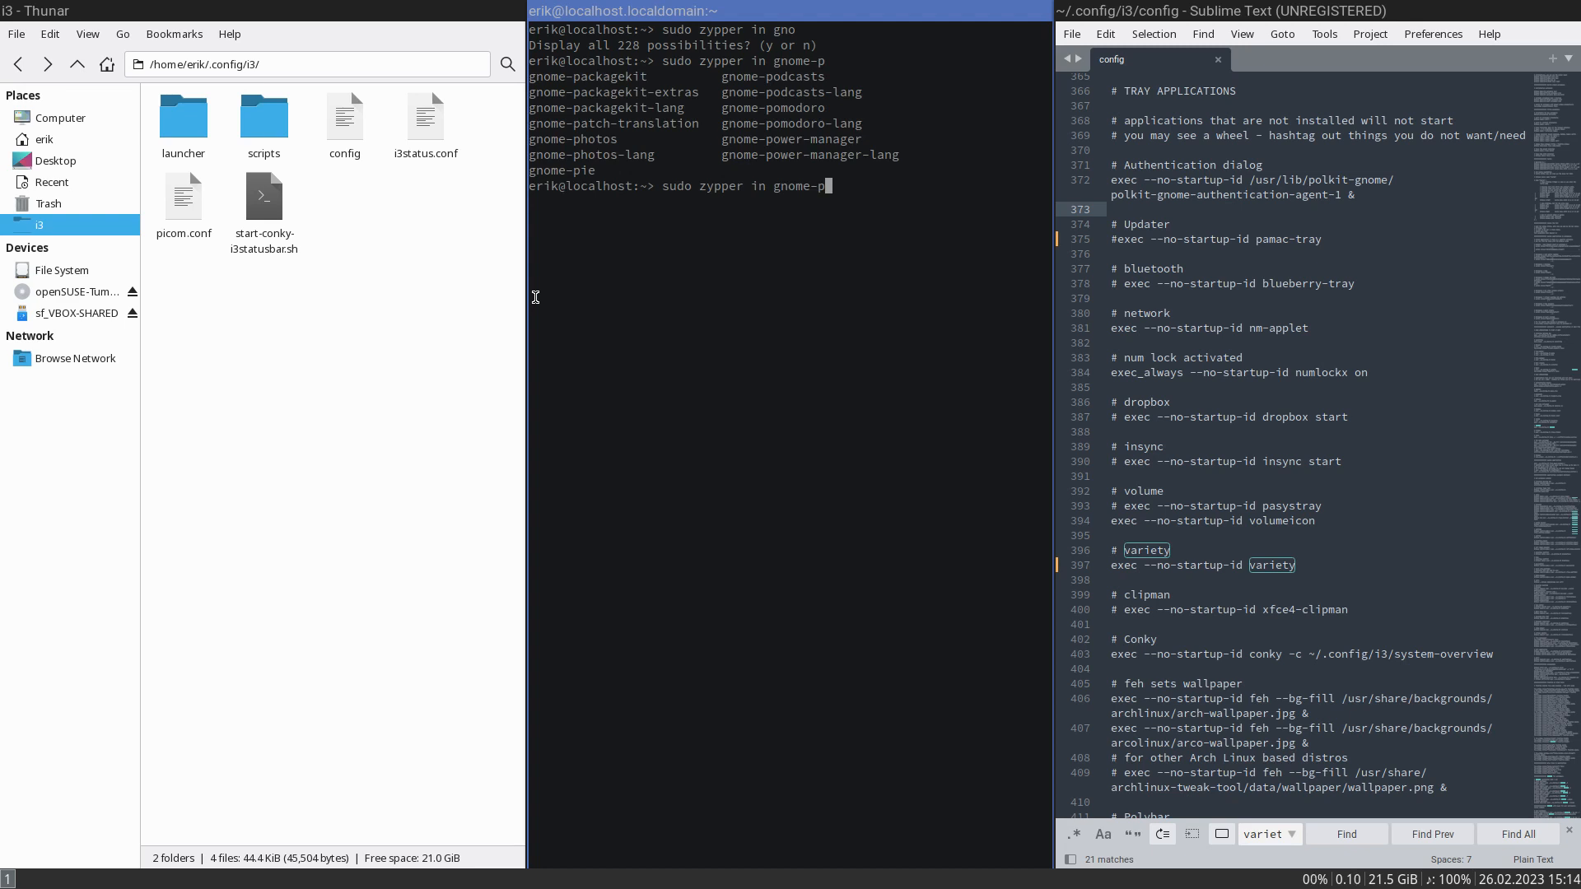
- Install polkit-gnome with sudo zypper in, entering the root password and accepting the installation
key("BackSpace")
key("BackSpace")
key("BackSpace")
key("BackSpace")
key("BackSpace")
key("BackSpace")
key("BackSpace")
type("gn")
key("BackSpace")
key("BackSpace")
type("pol")
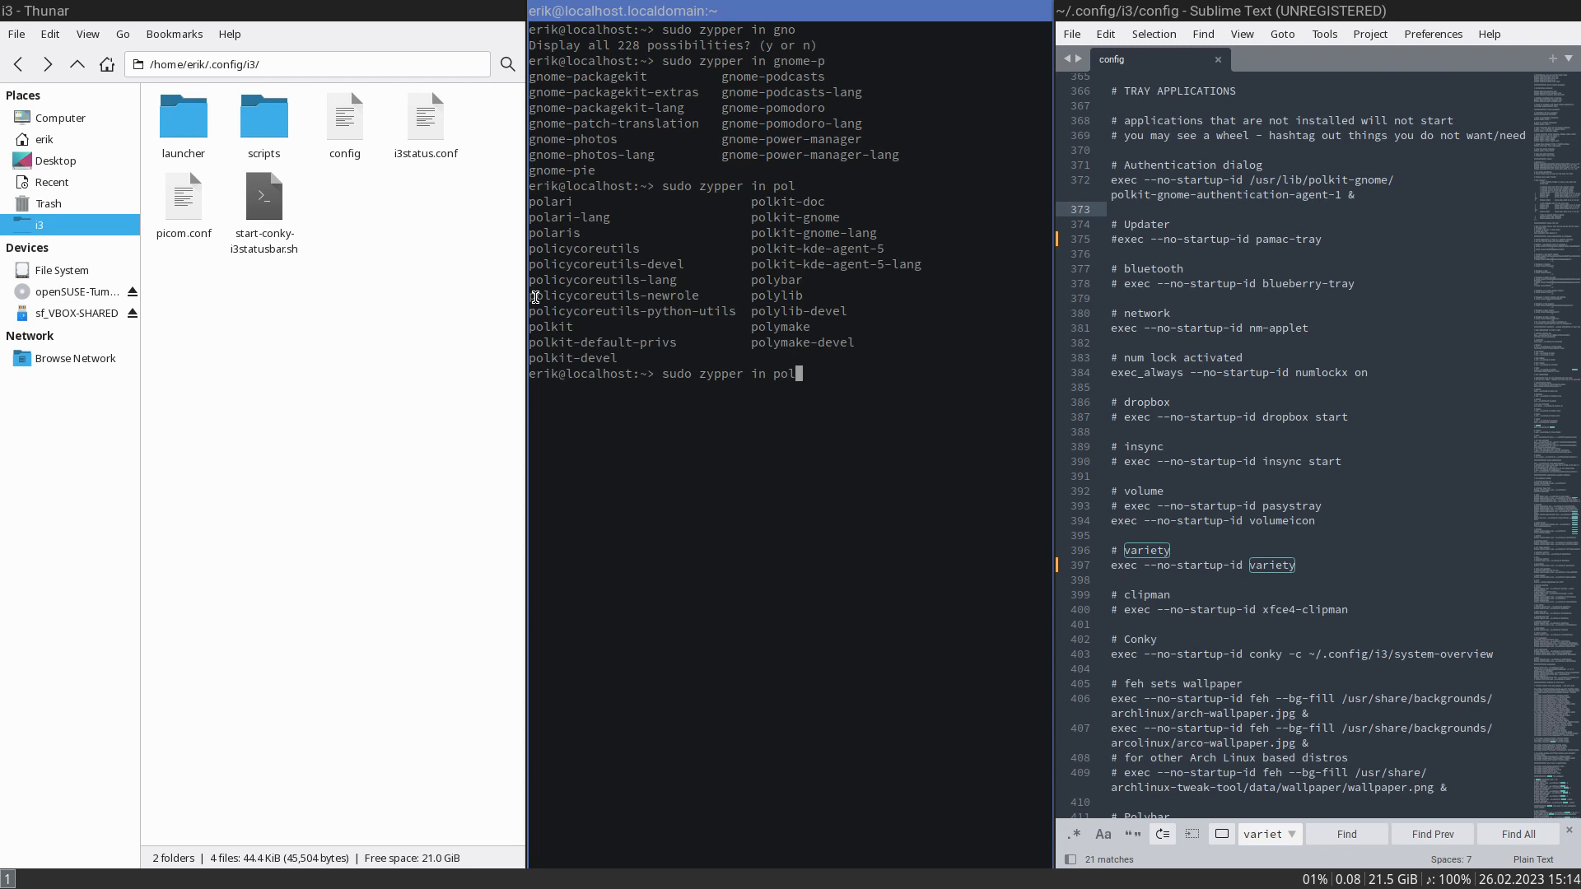
type("kit-gnome")
key("Return")
key("Return")
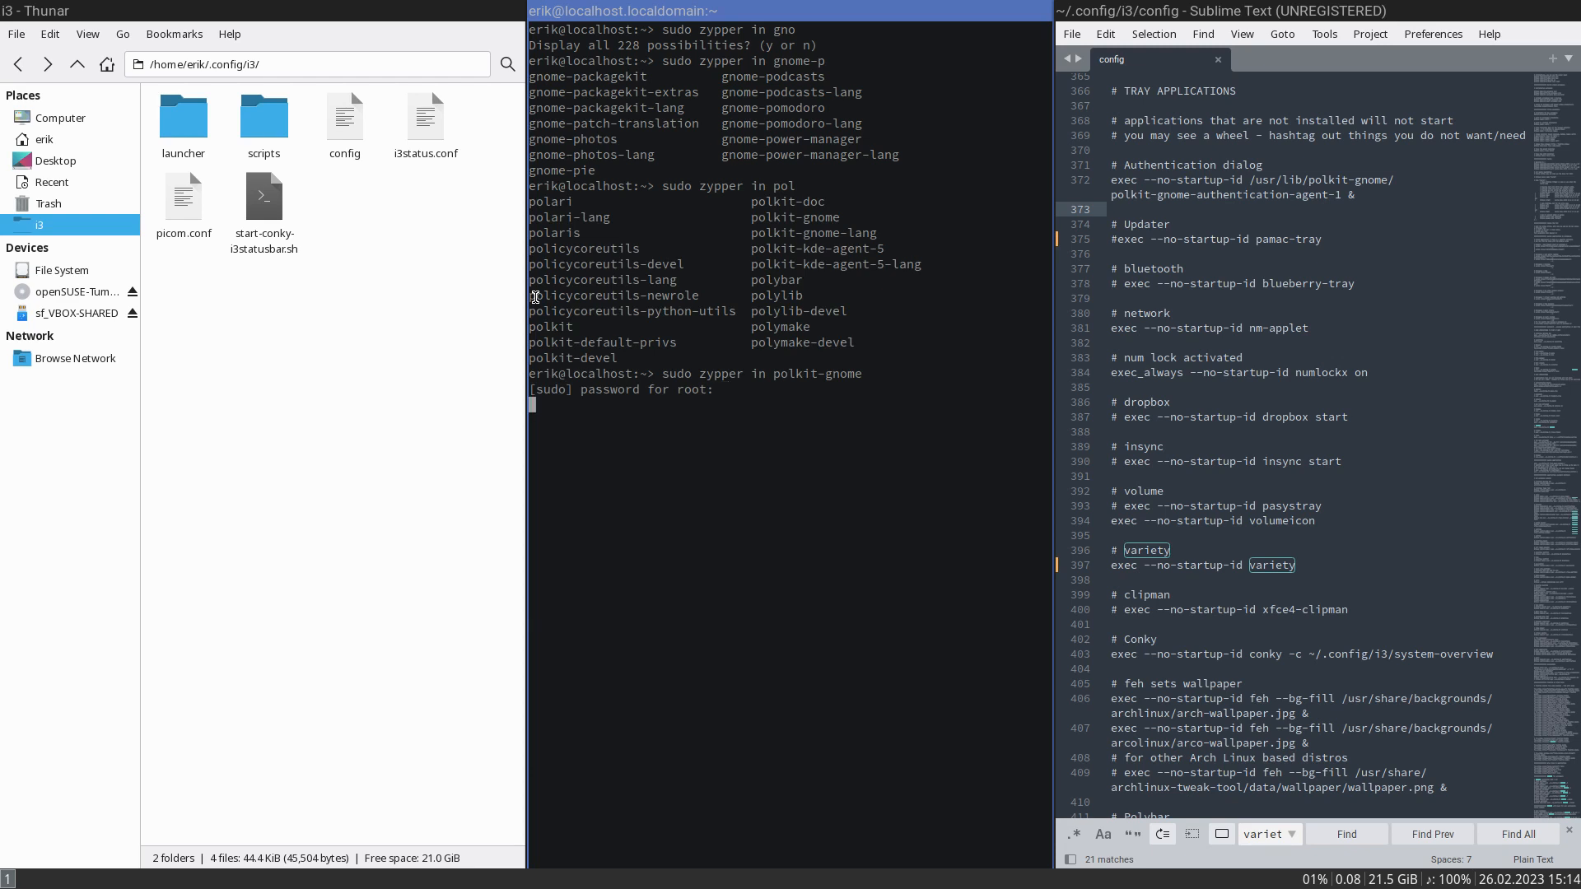
key("Return")
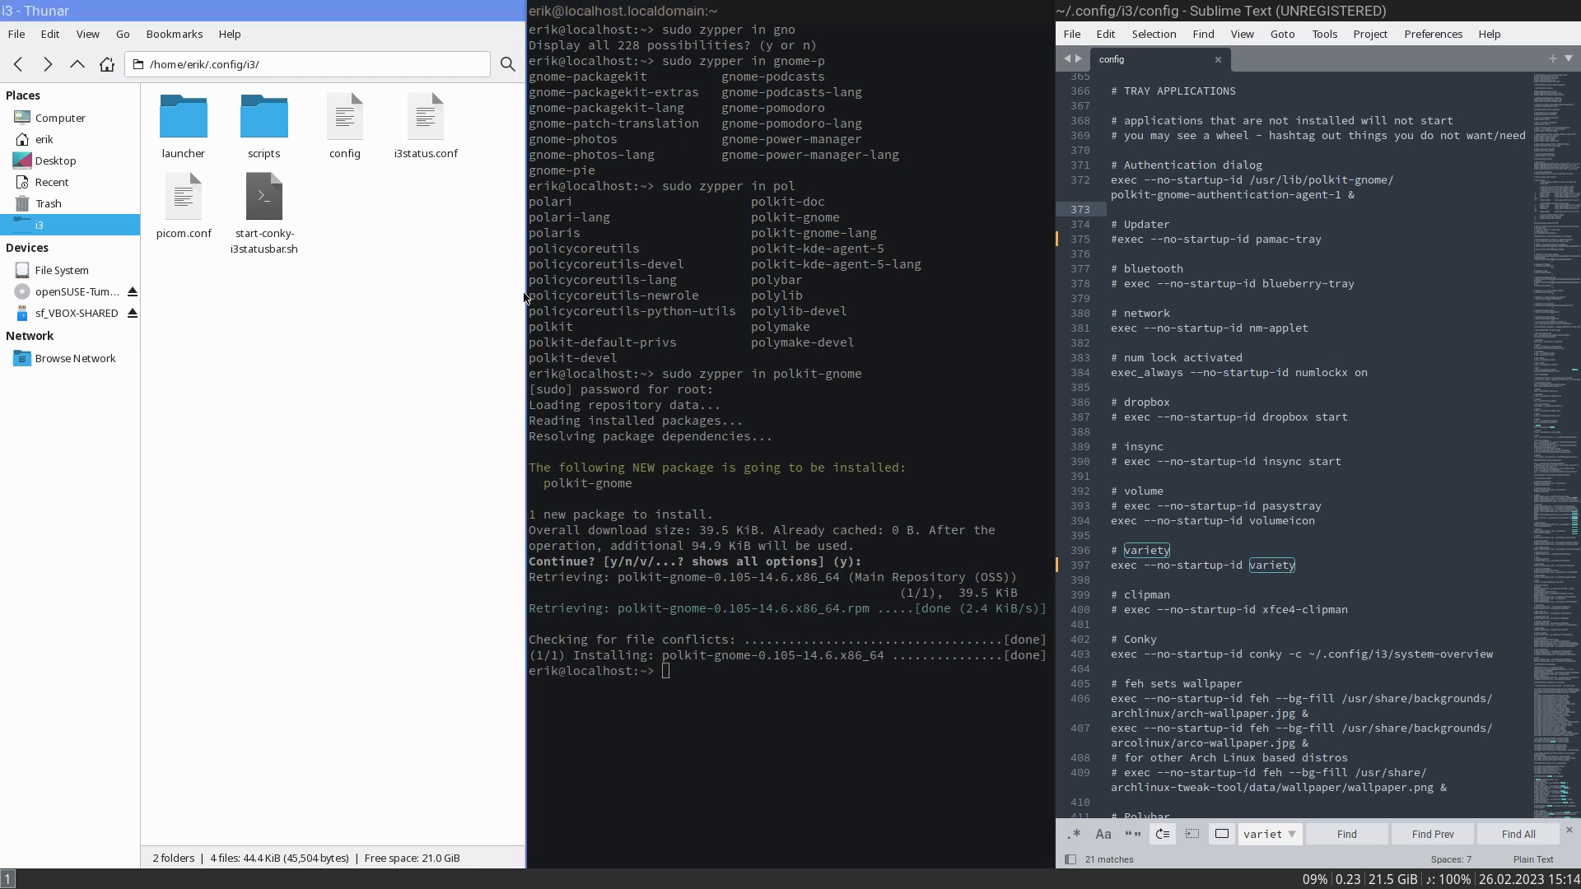
- Browse to /etc from the file system root in Thunar and open the exports file in Sublime Text
left_click(65, 275)
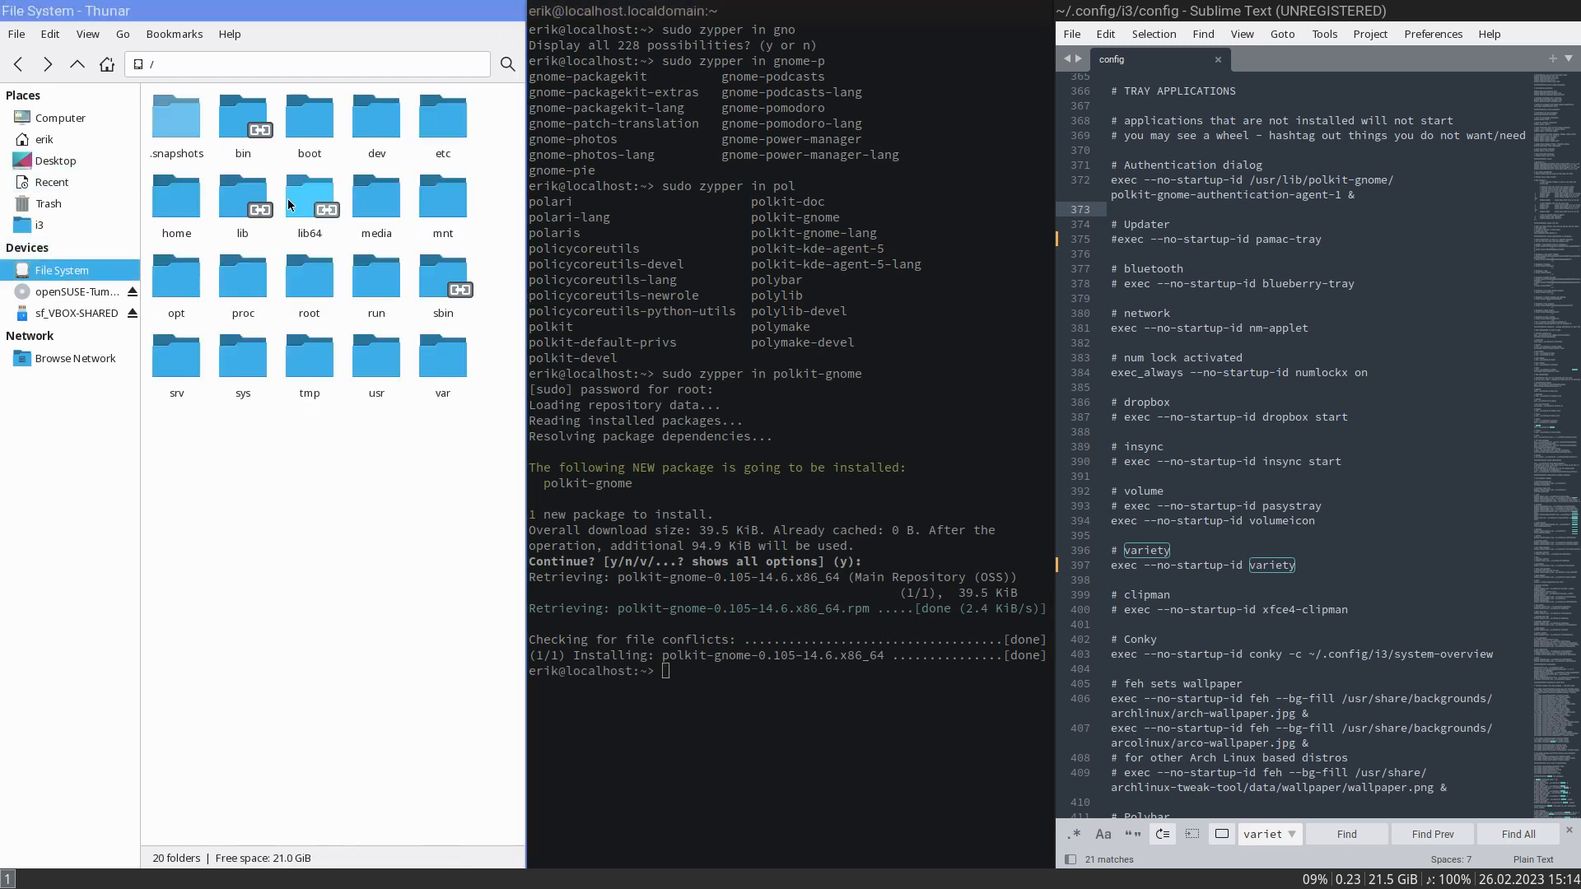
double_click(310, 122)
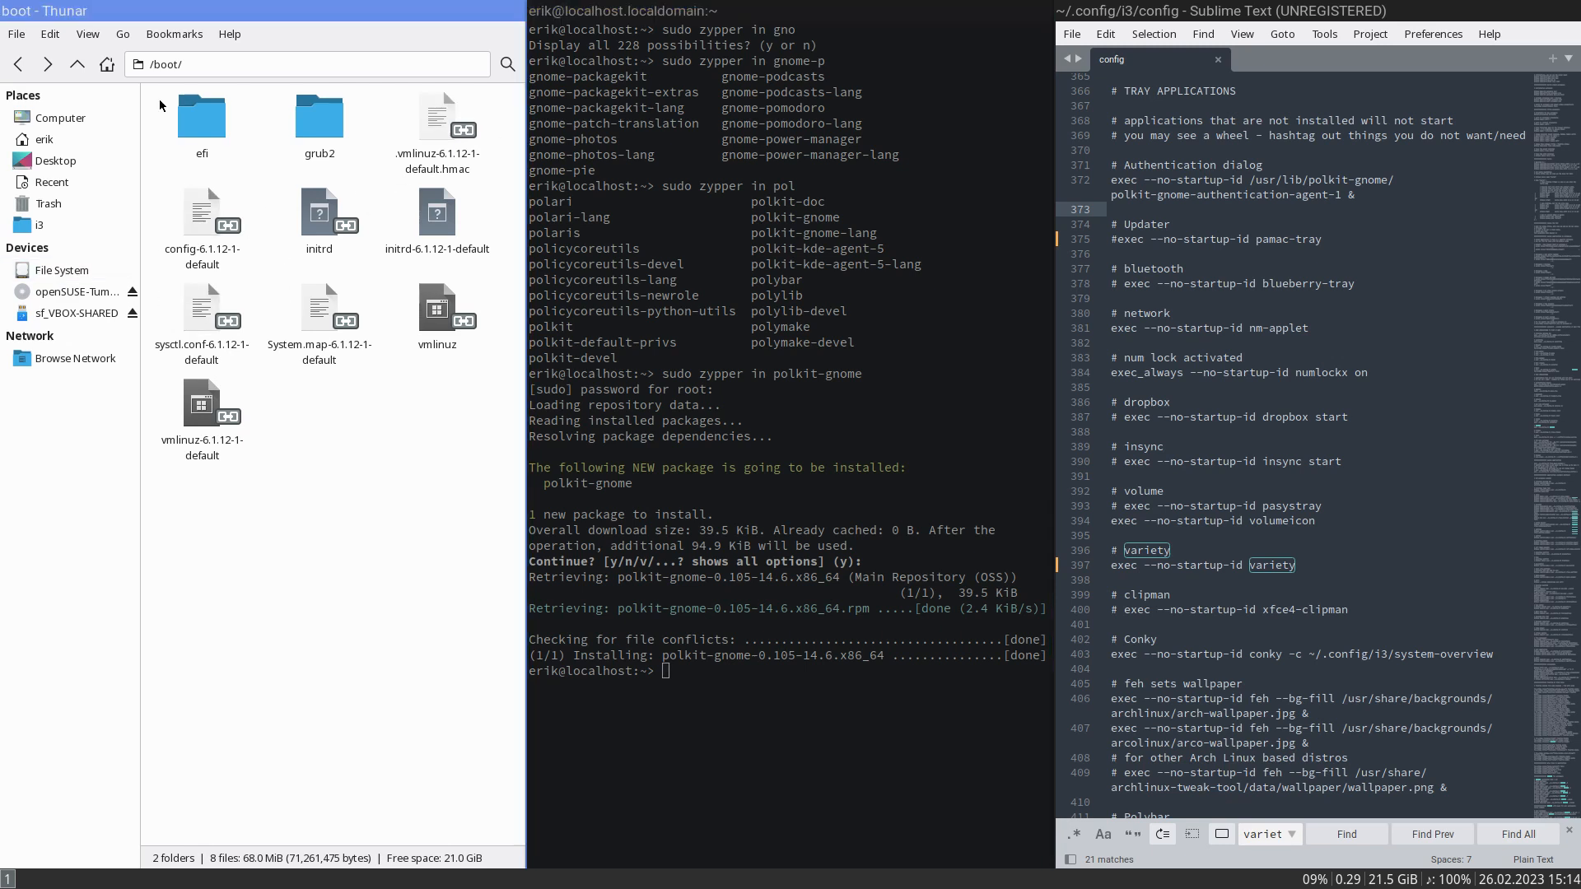
left_click(77, 64)
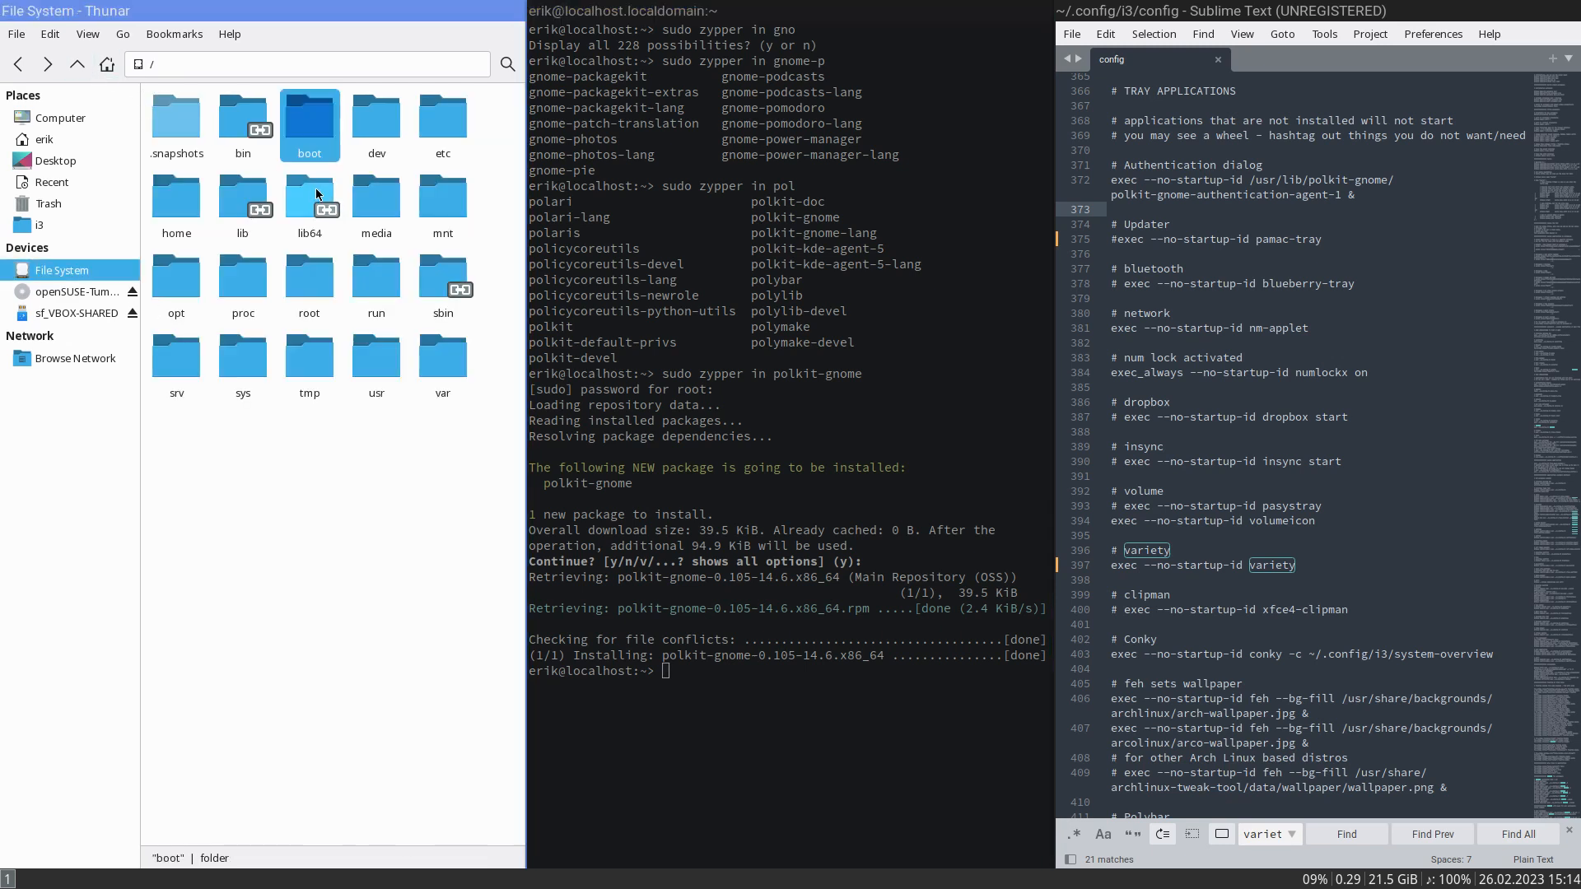
double_click(428, 124)
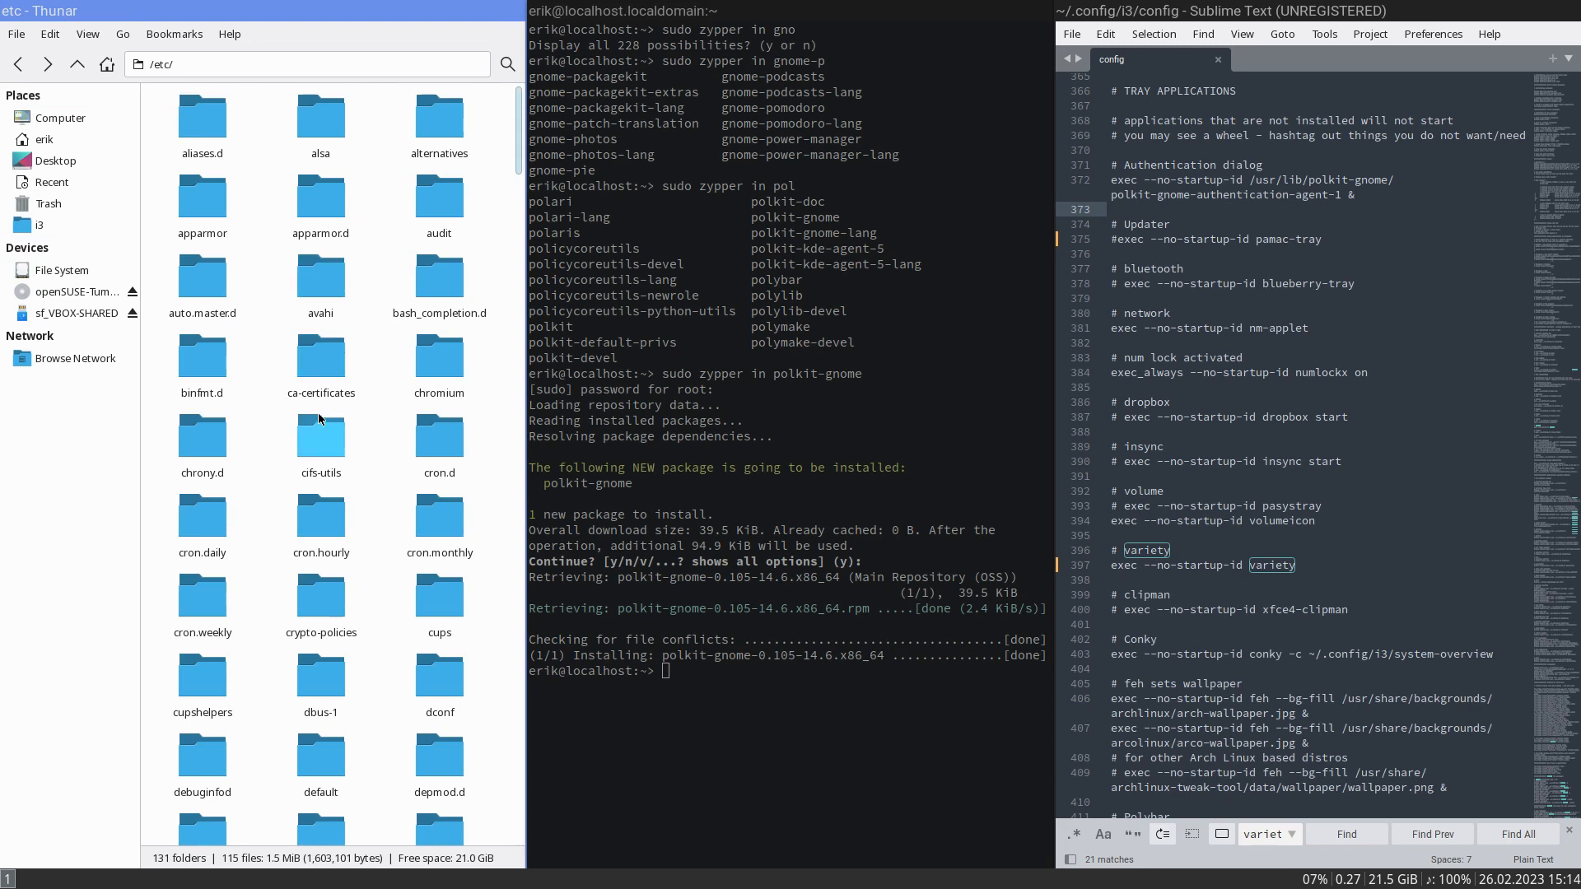
scroll(356, 502, "down", 20)
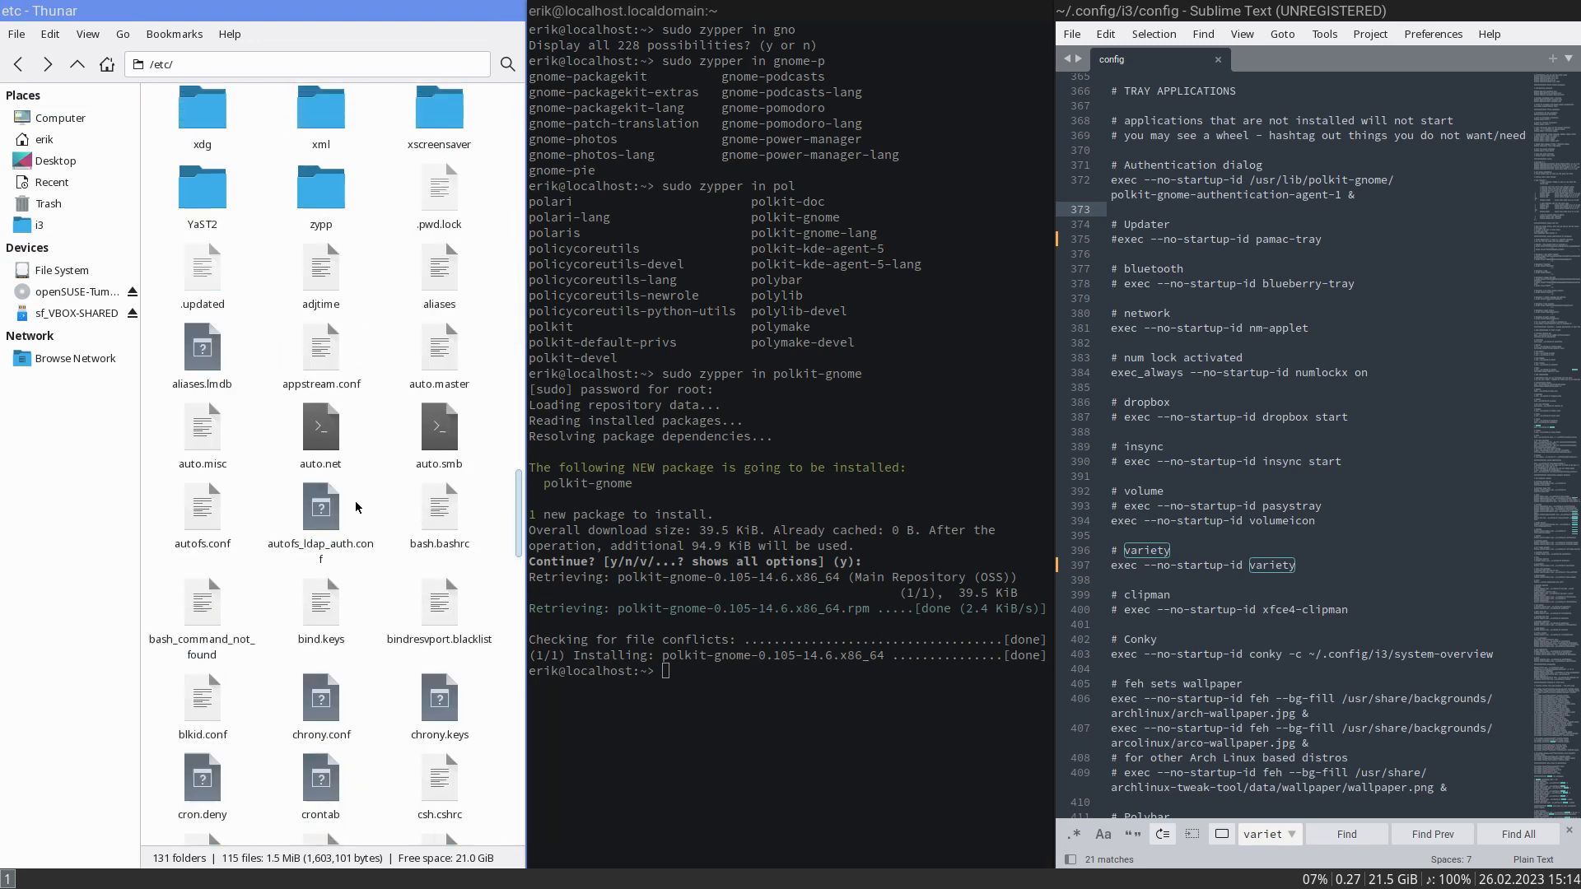
double_click(321, 238)
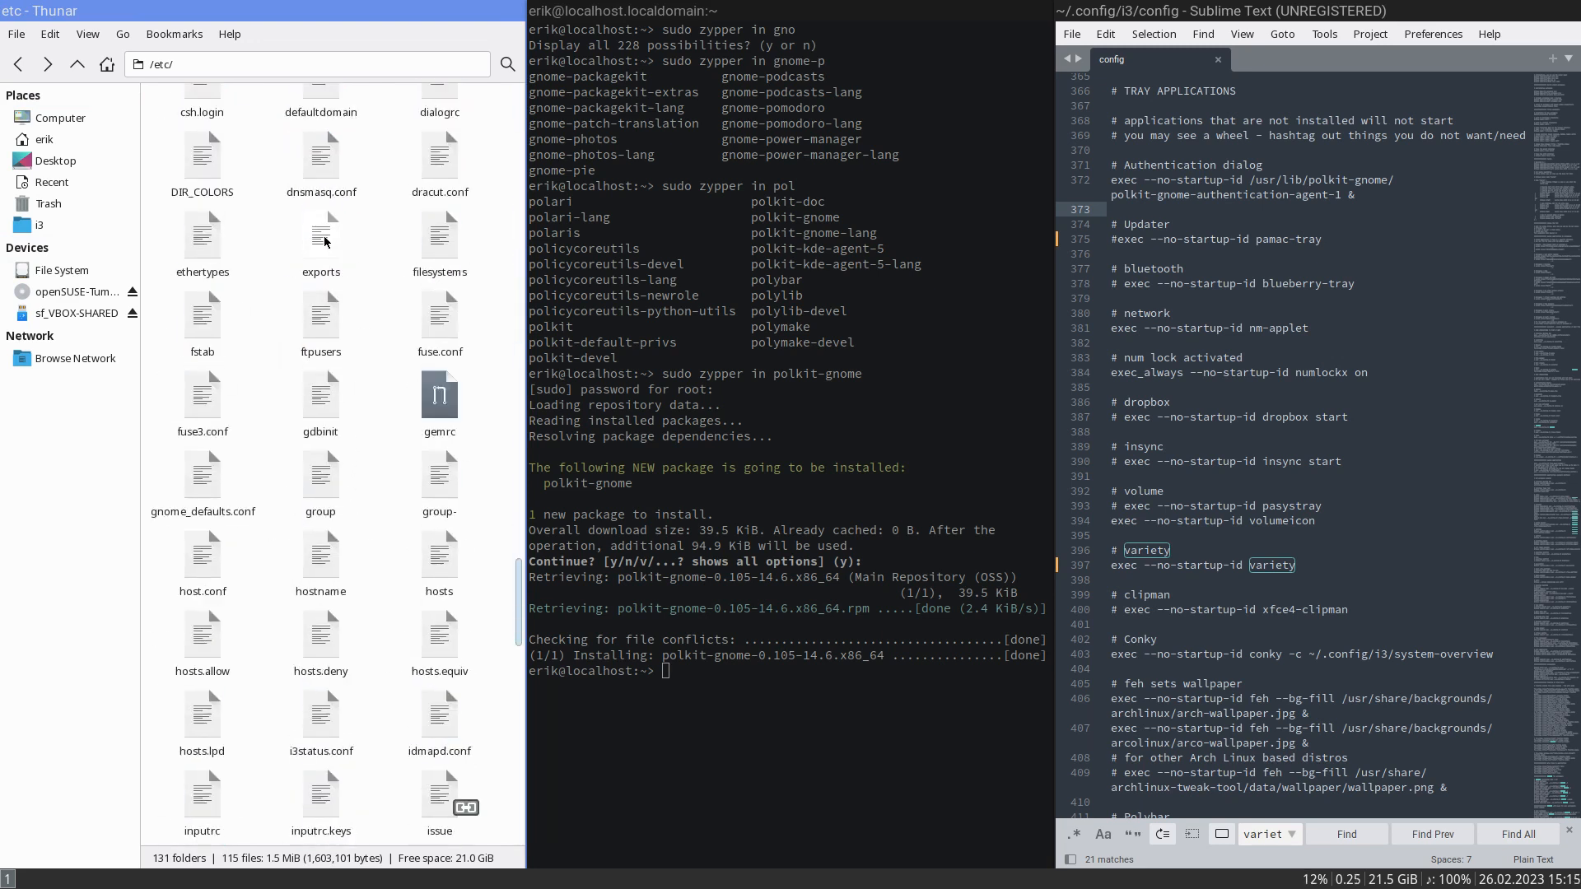
- Try to save /etc/exports with a space added after its first comment, and close the file without saving
left_click(1203, 98)
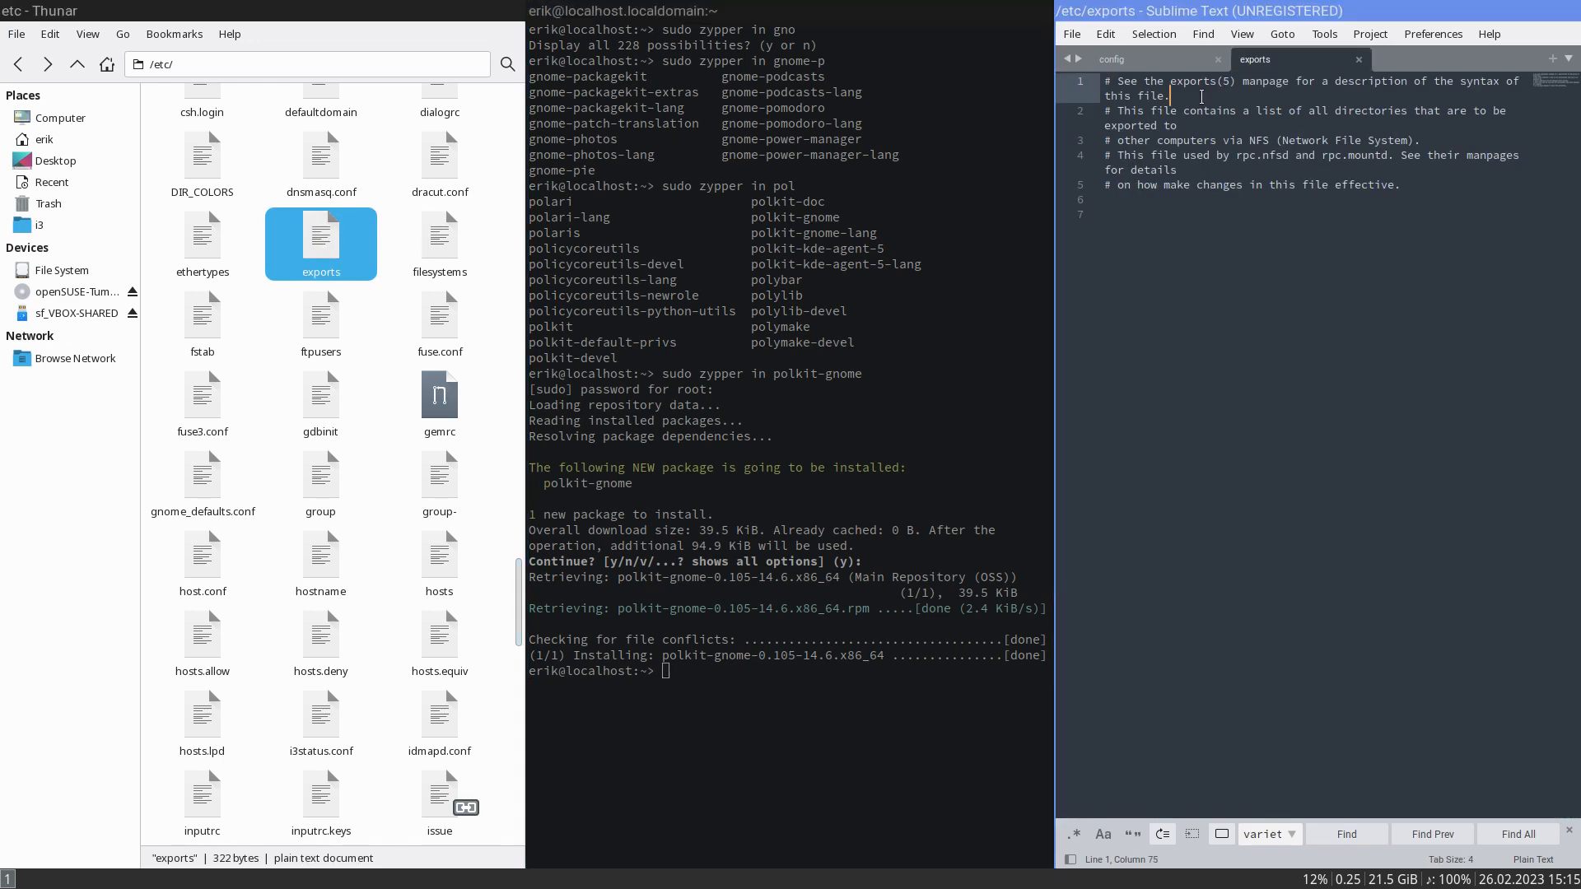
key("ctrl+s")
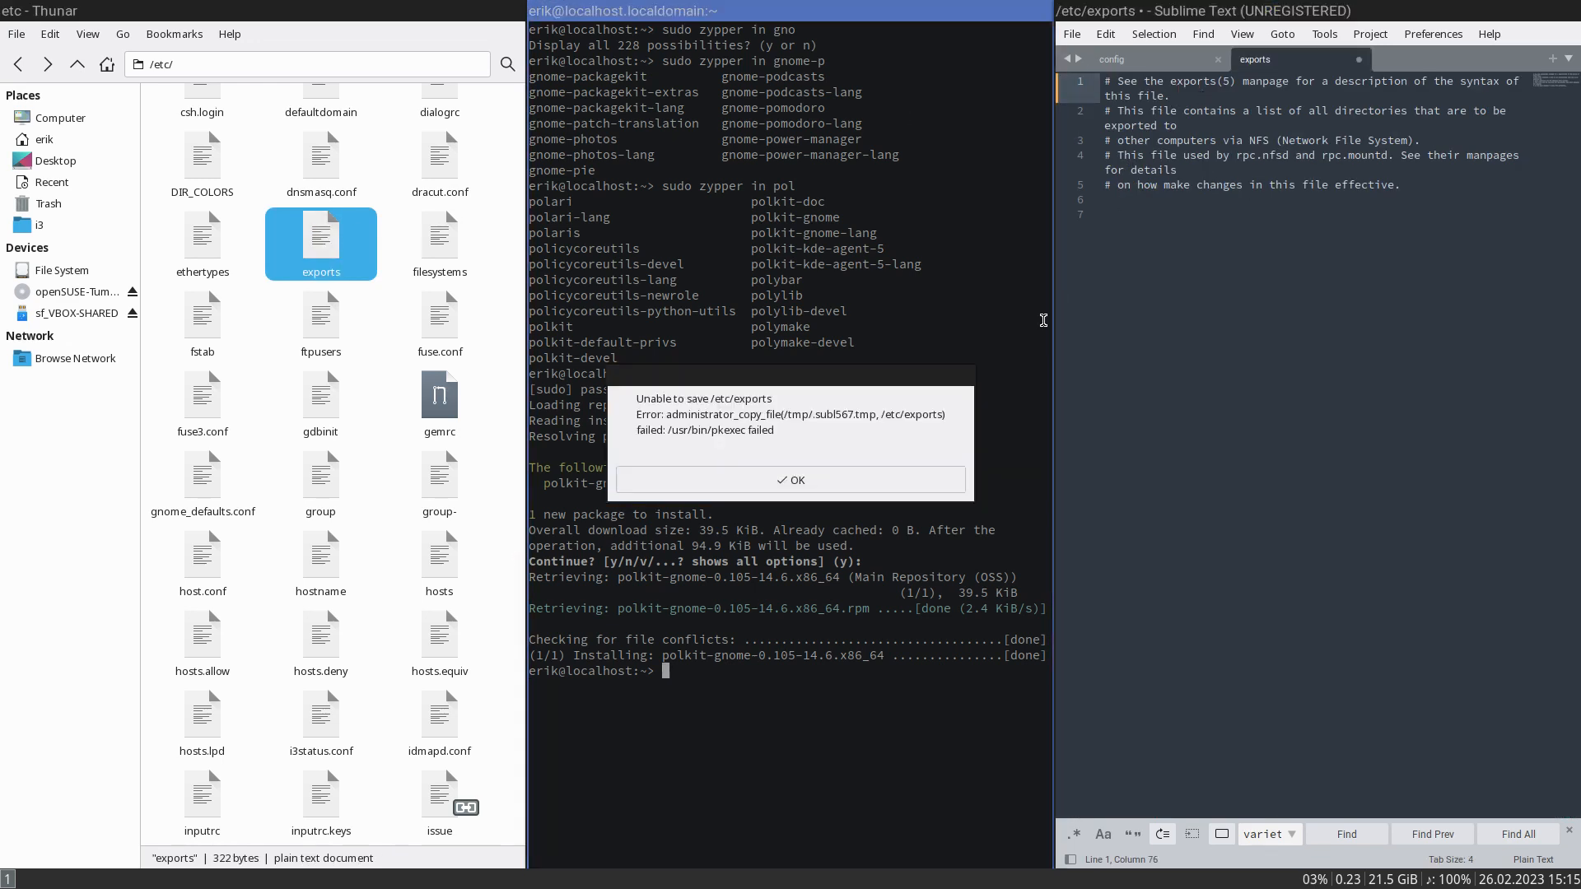
left_click(786, 477)
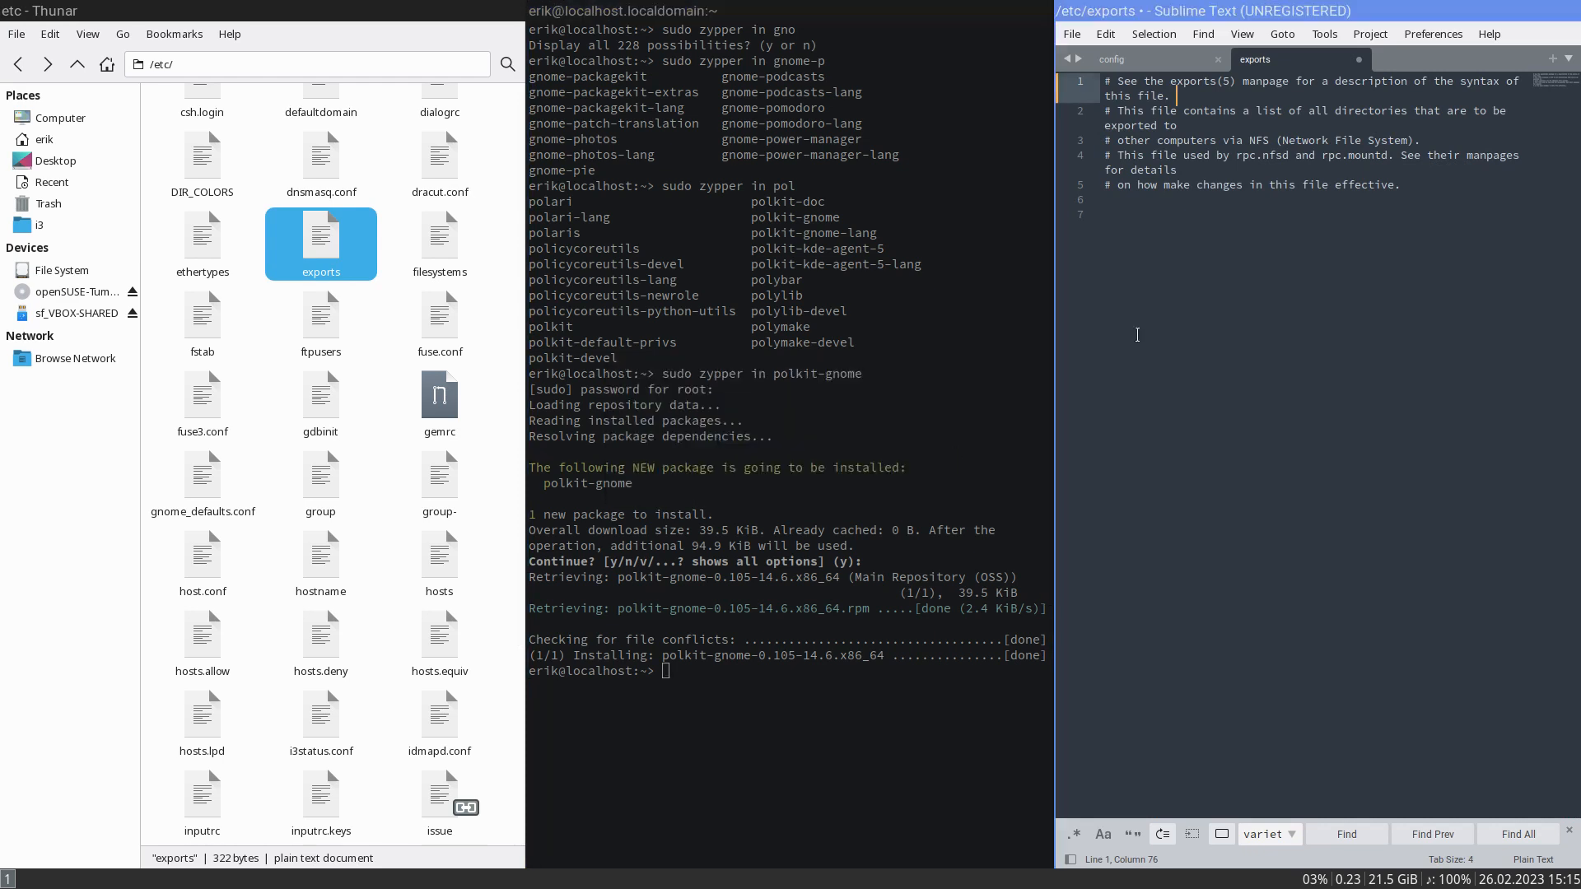
left_click(1359, 60)
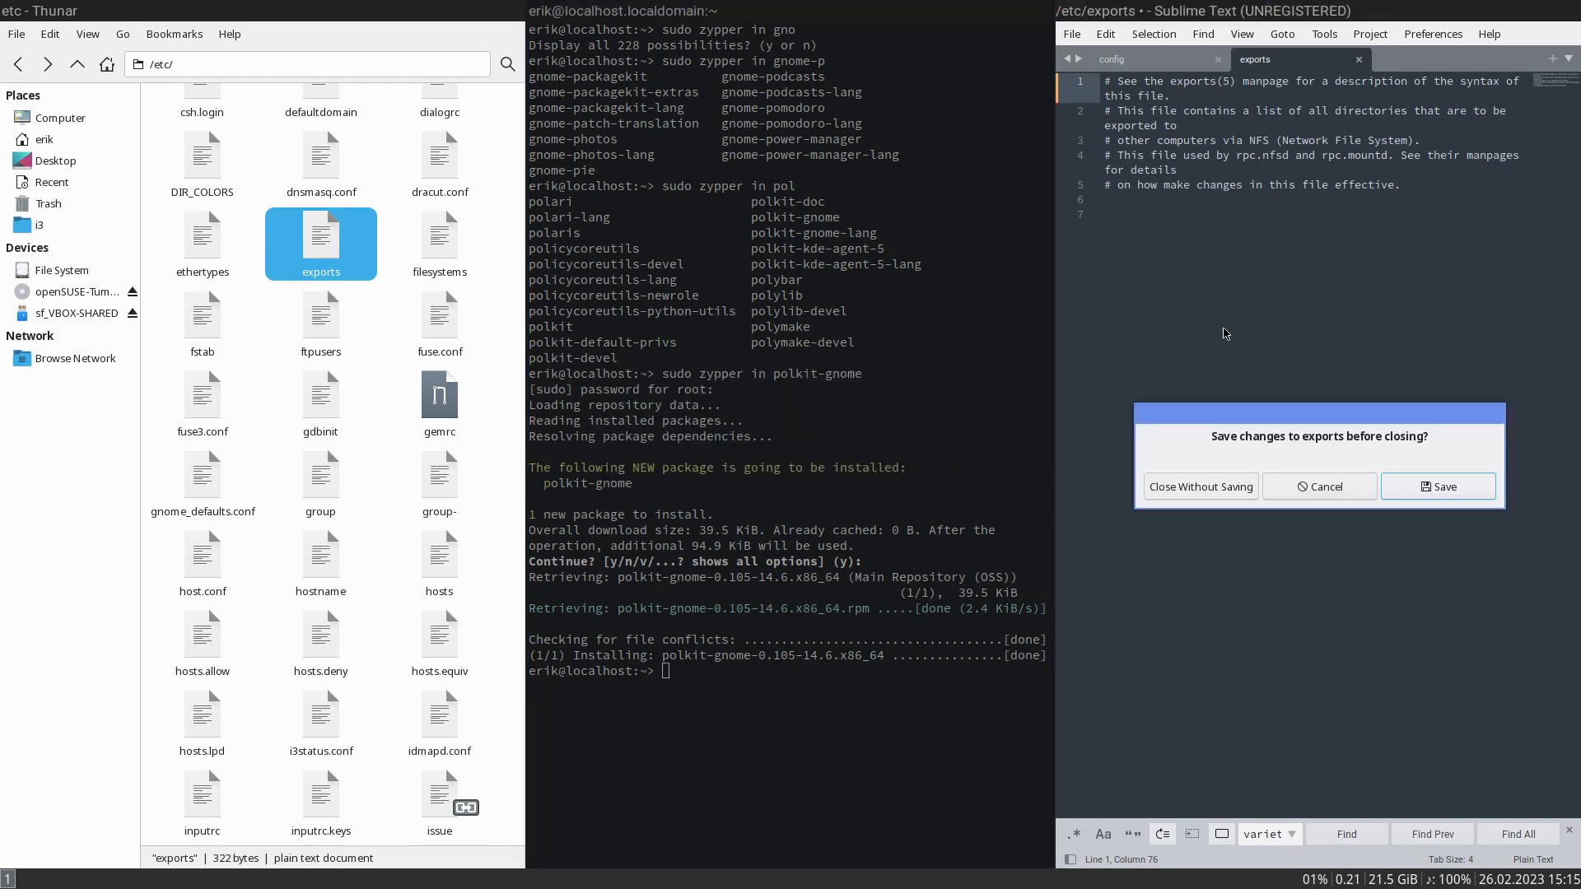
left_click(1223, 494)
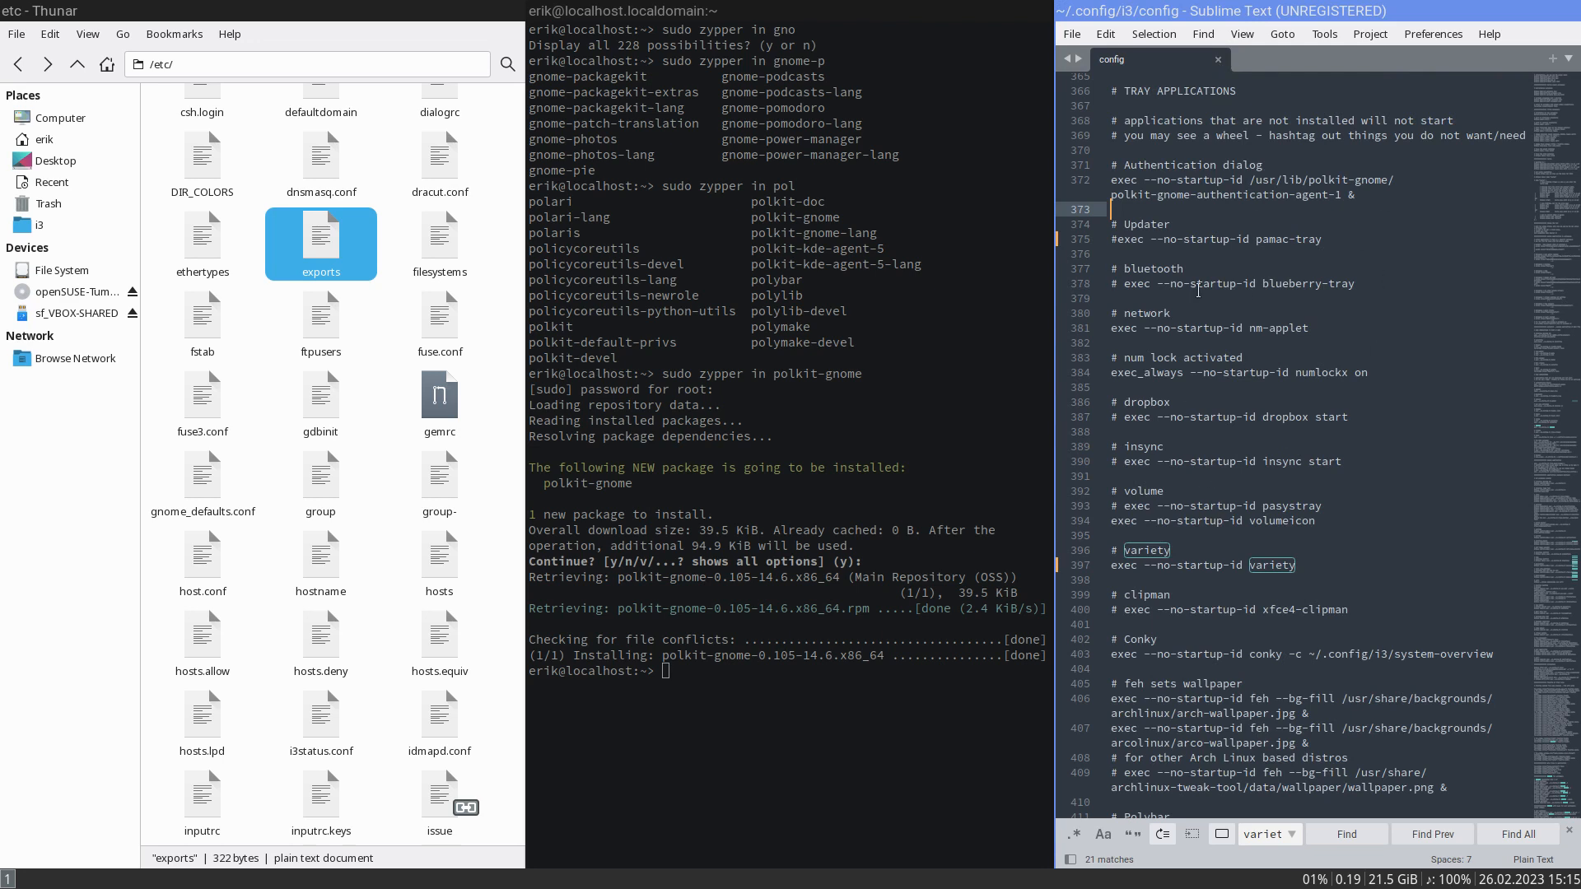
- Examine the i3 config's tray and system application entries, the Polybar line and the application keyboard shortcuts such as control+mod1+w
scroll(1245, 239, "up", 2)
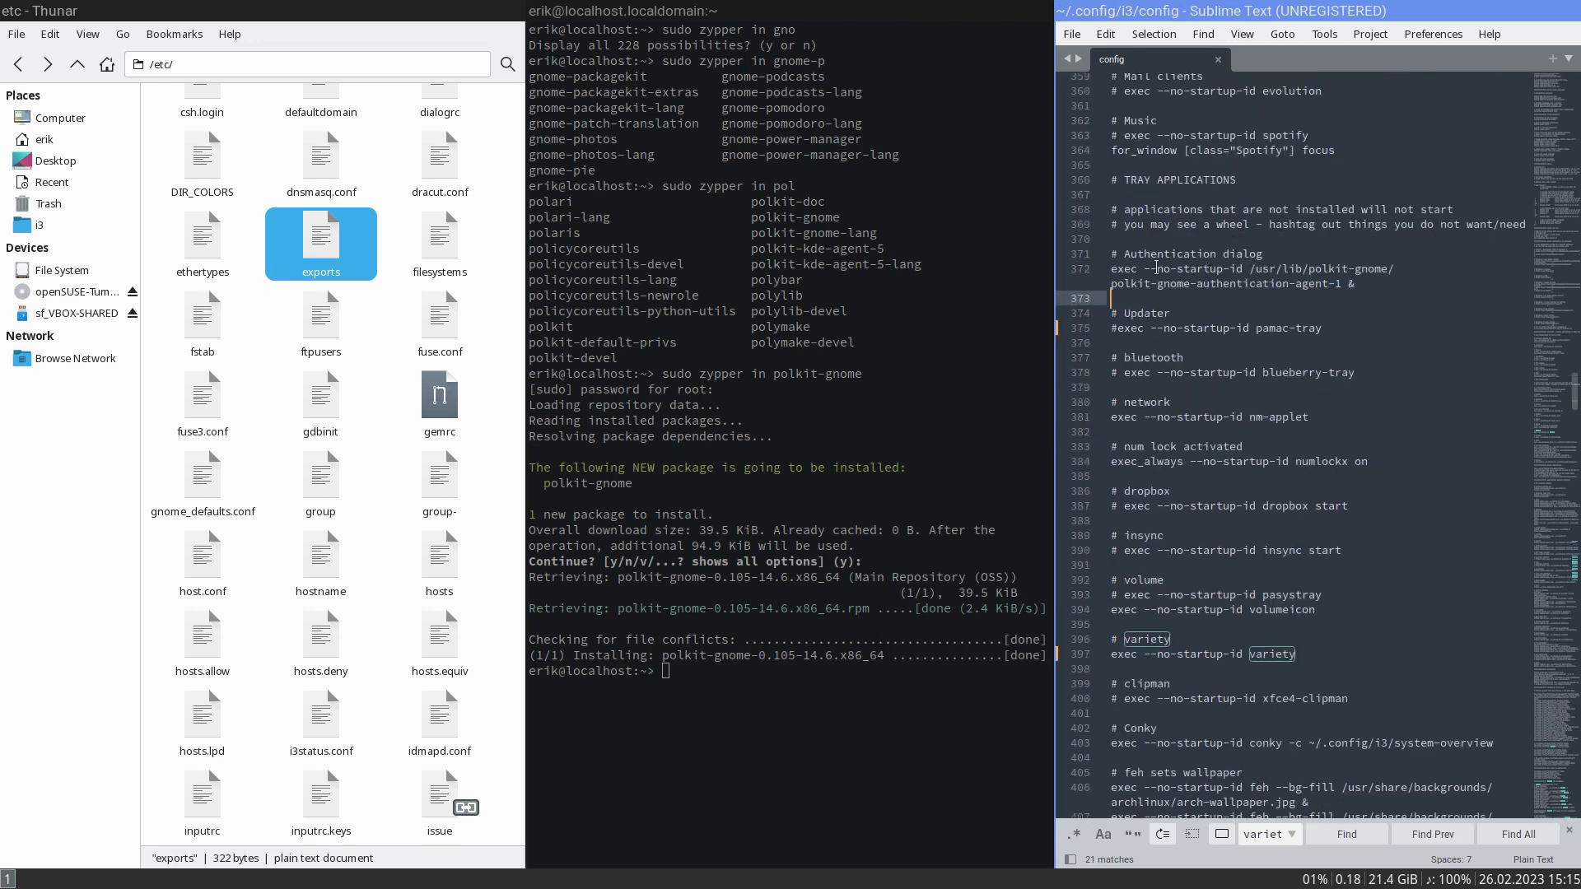
scroll(1268, 280, "up", 4)
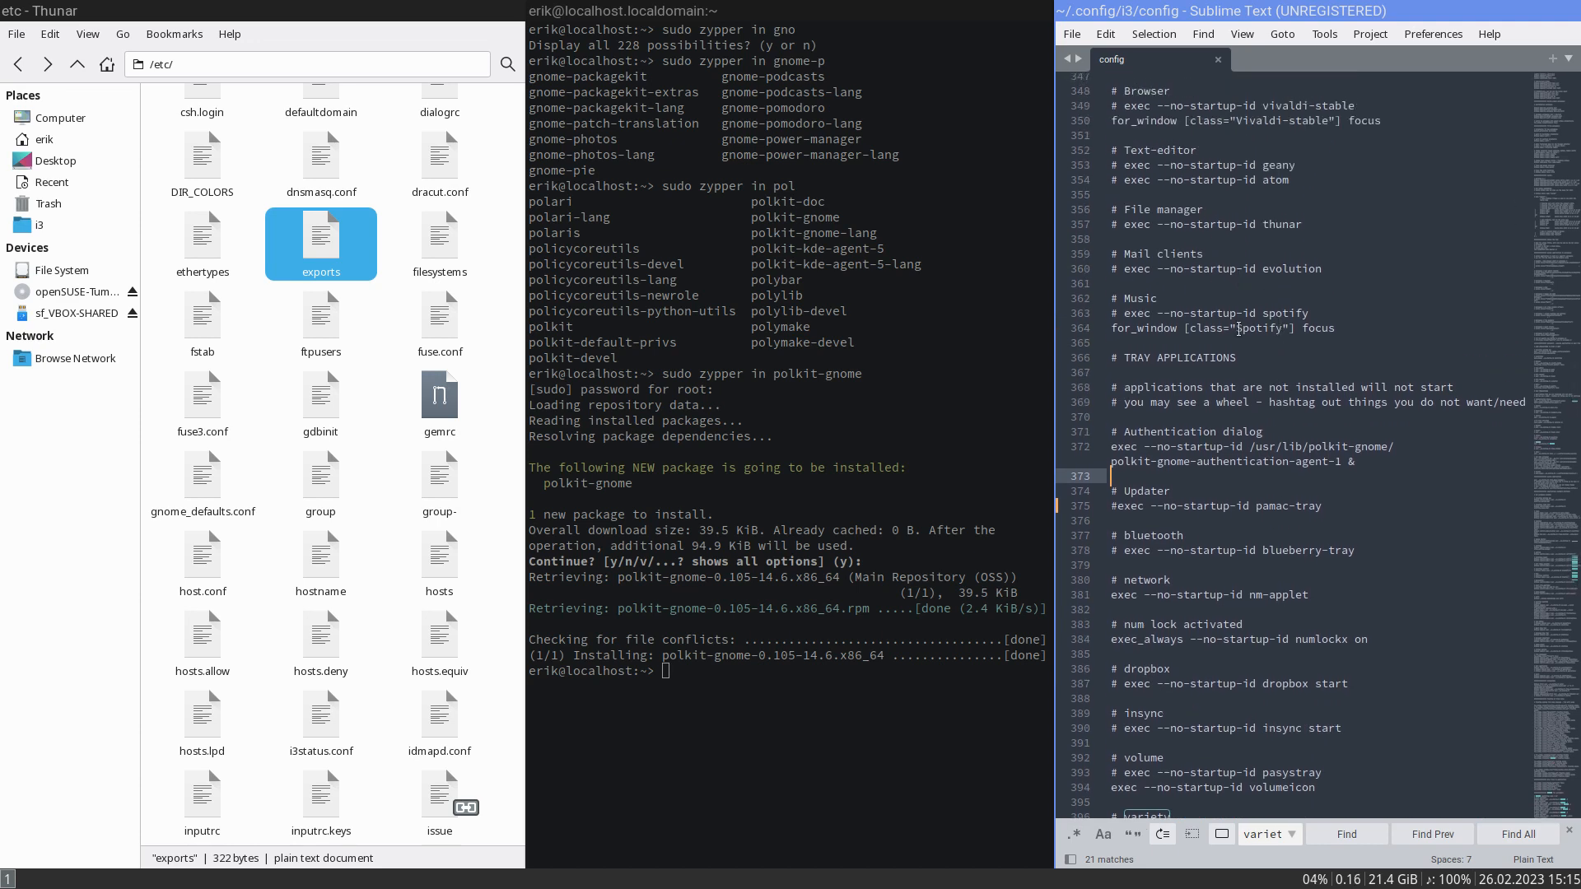
scroll(1240, 329, "down", 10)
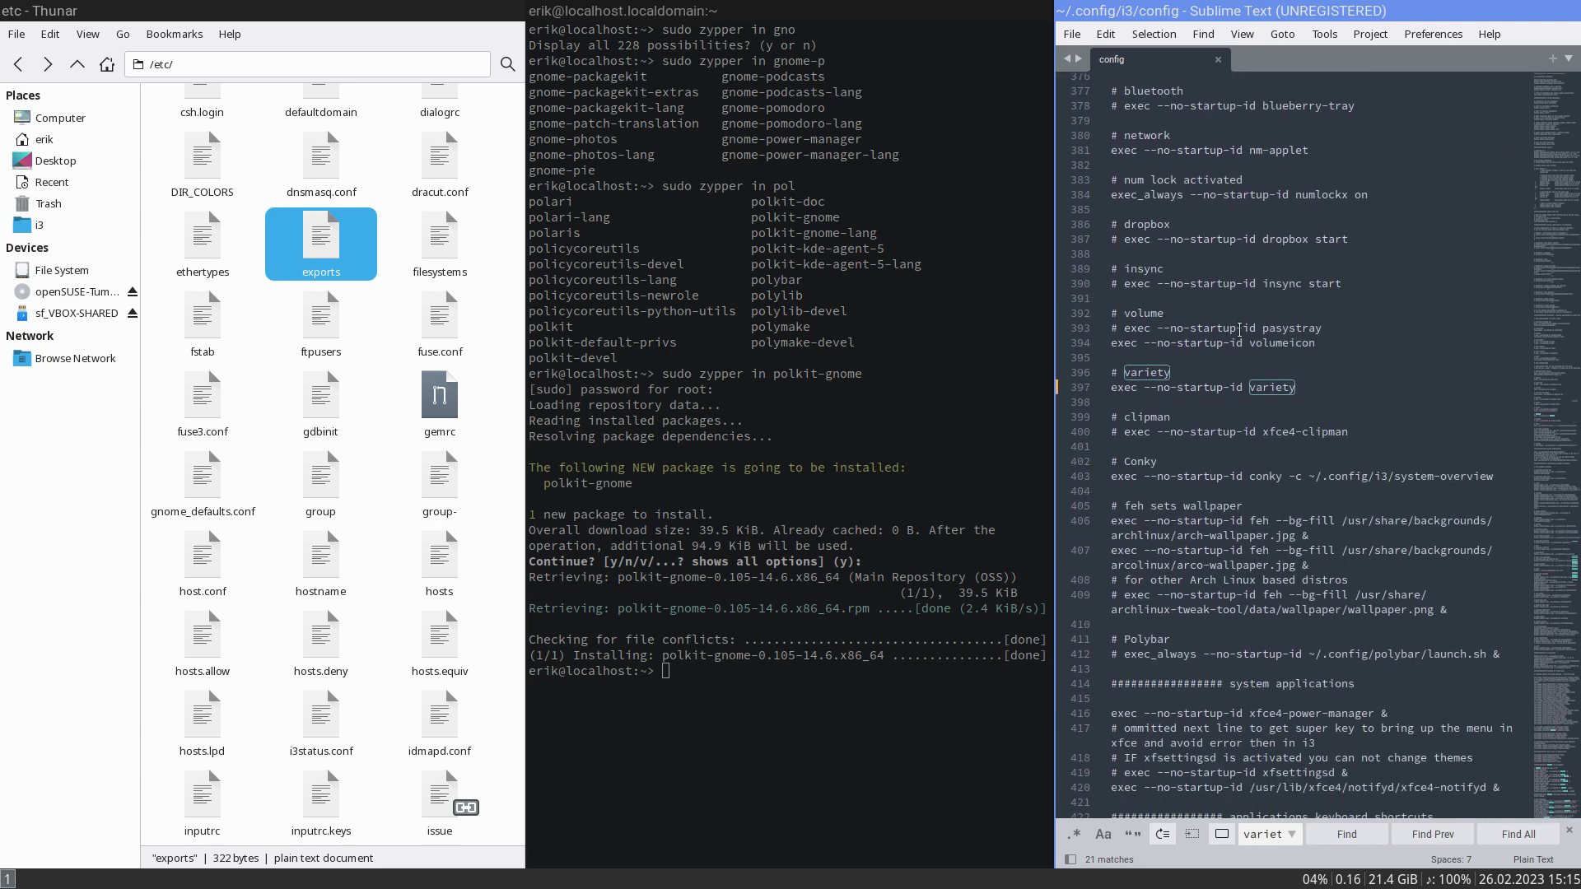
scroll(1239, 330, "down", 8)
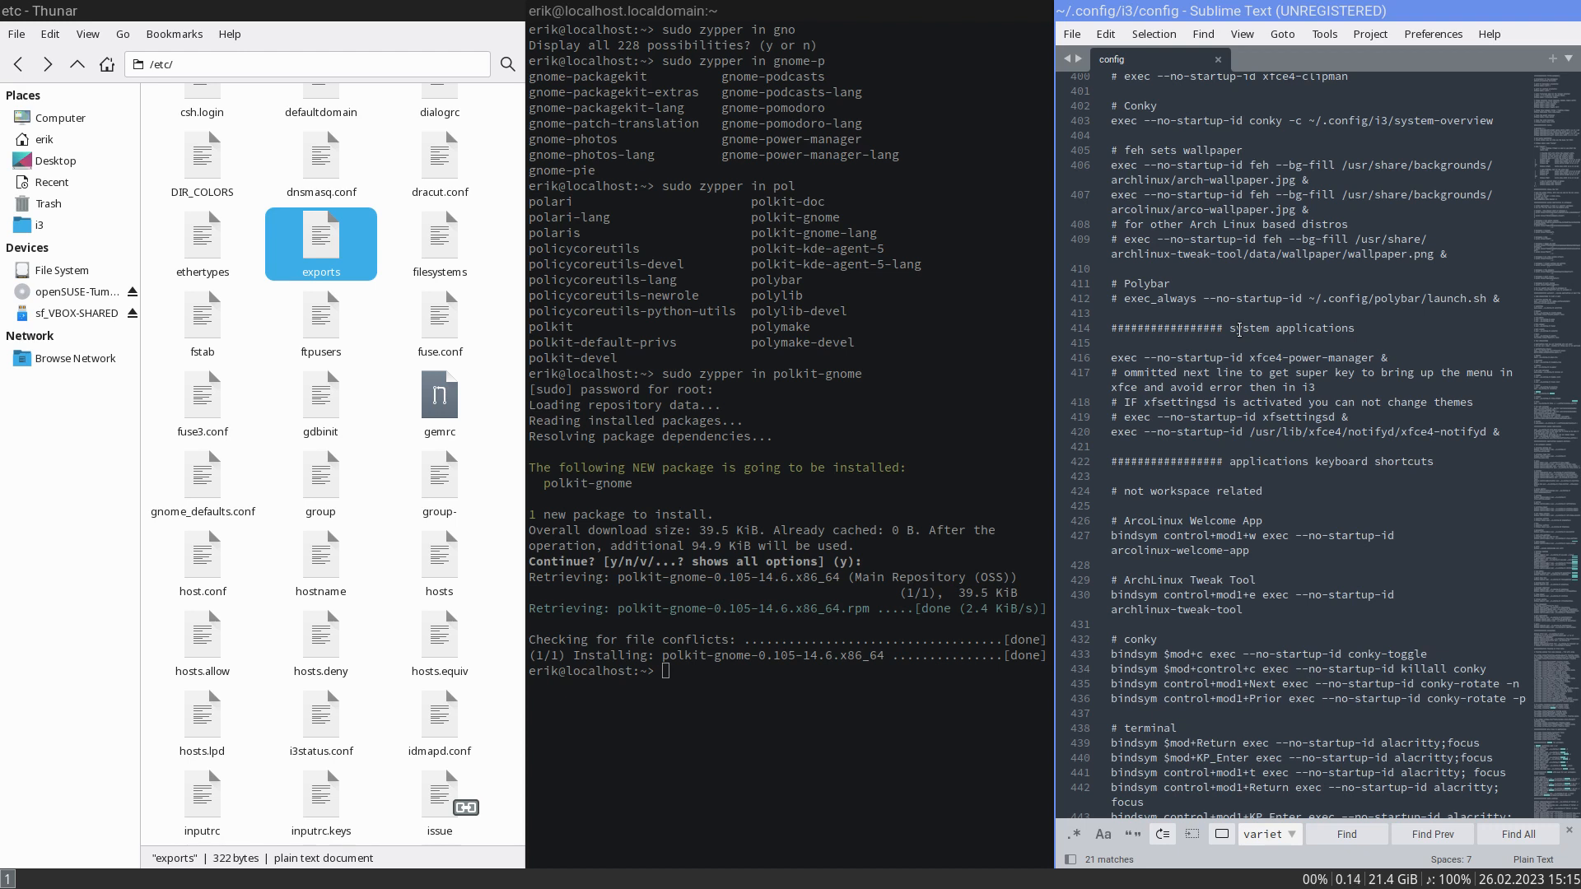
scroll(1239, 329, "down", 3)
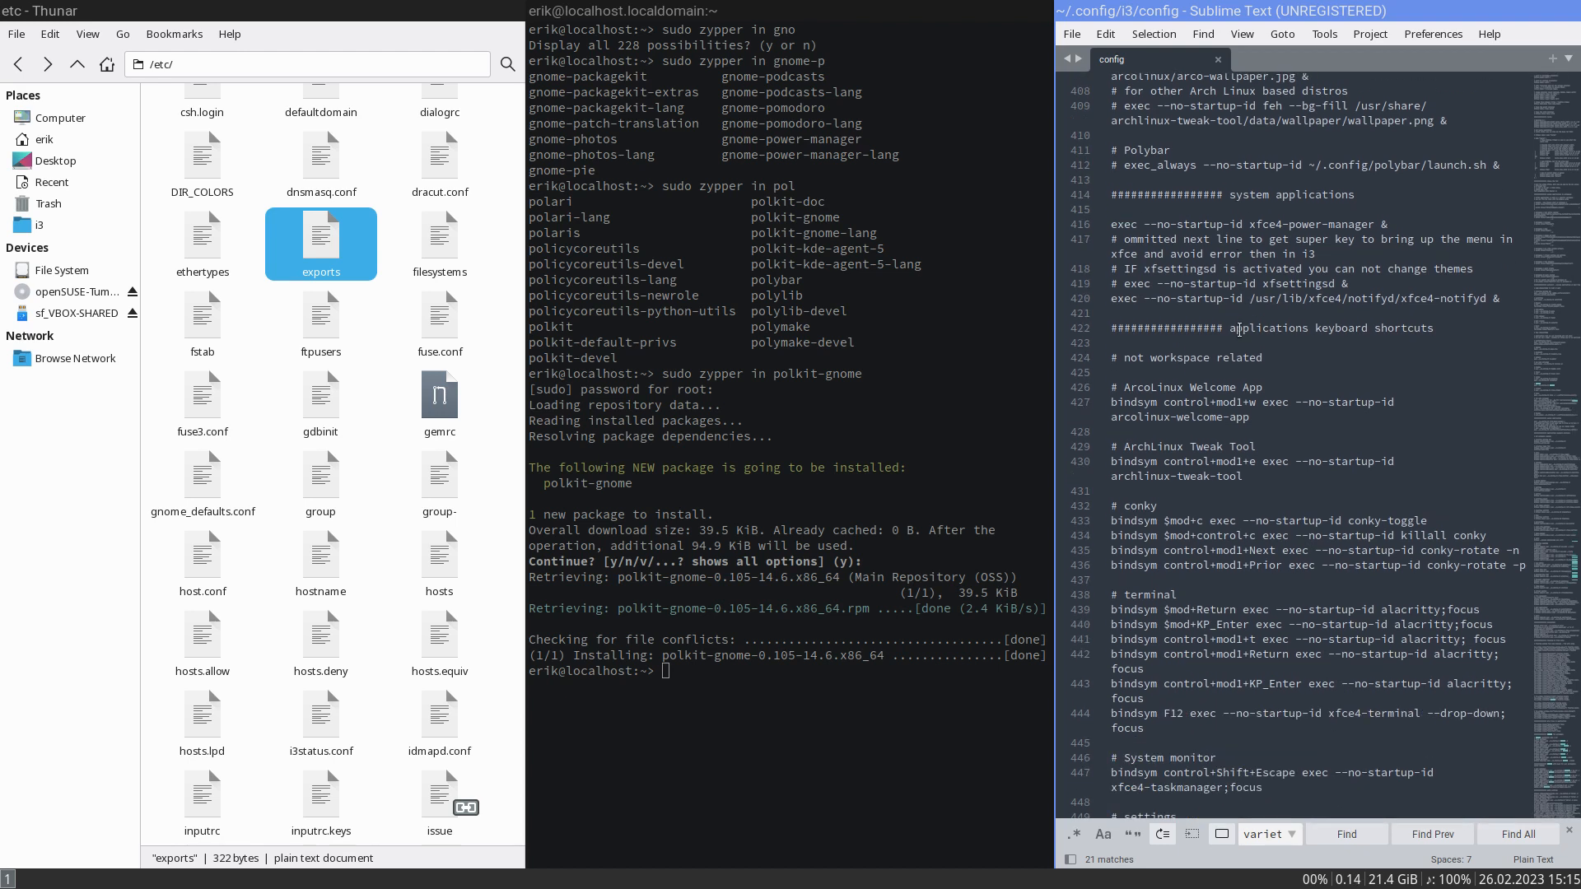
scroll(1239, 329, "down", 1)
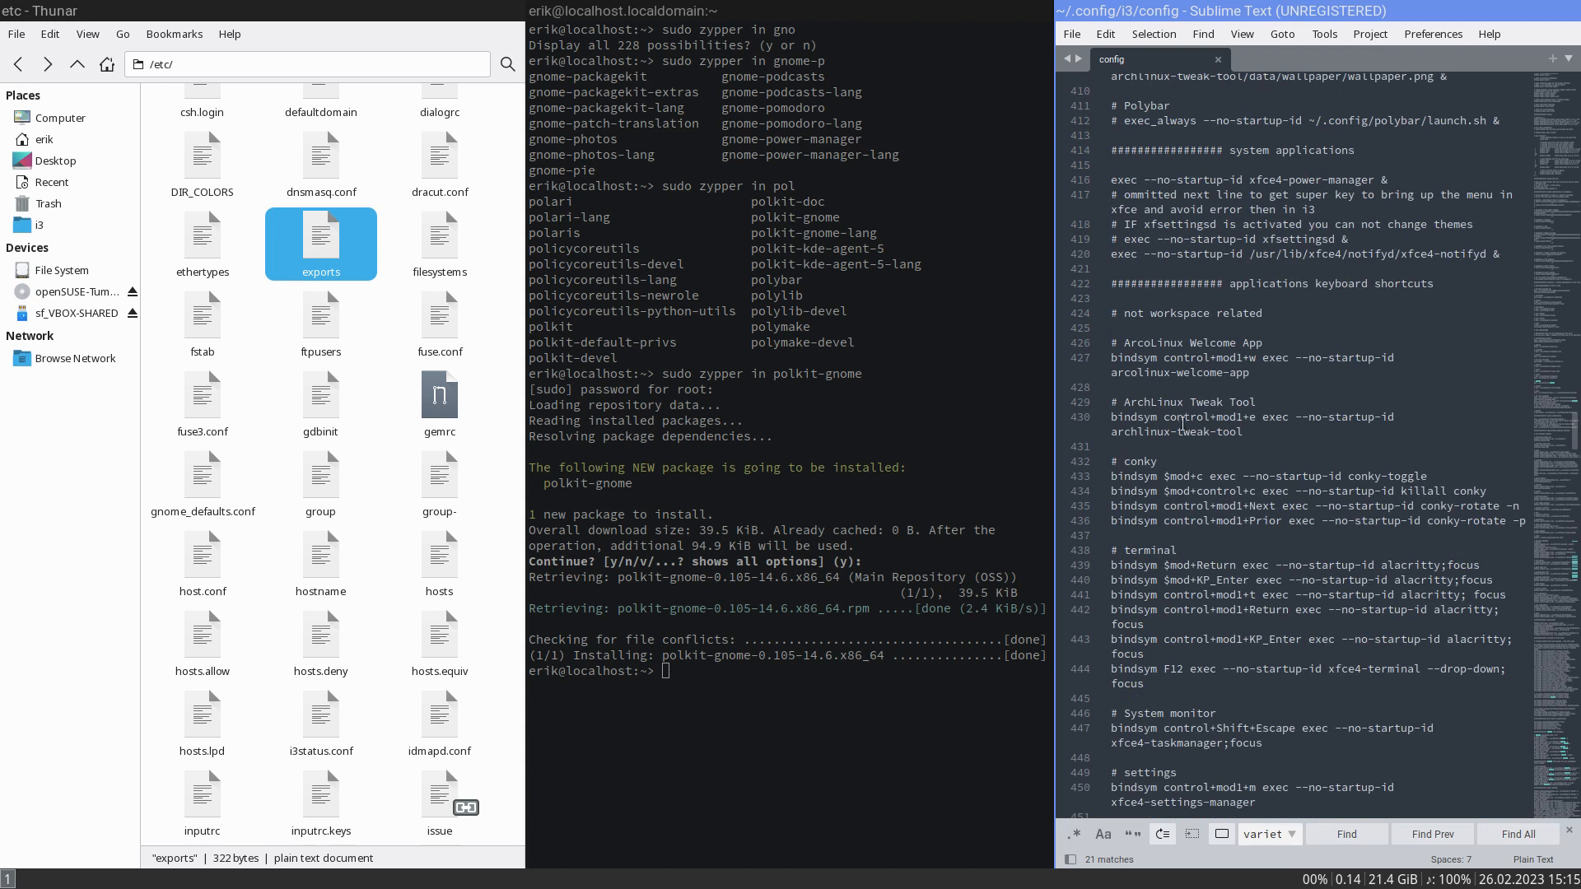
left_click(1111, 360)
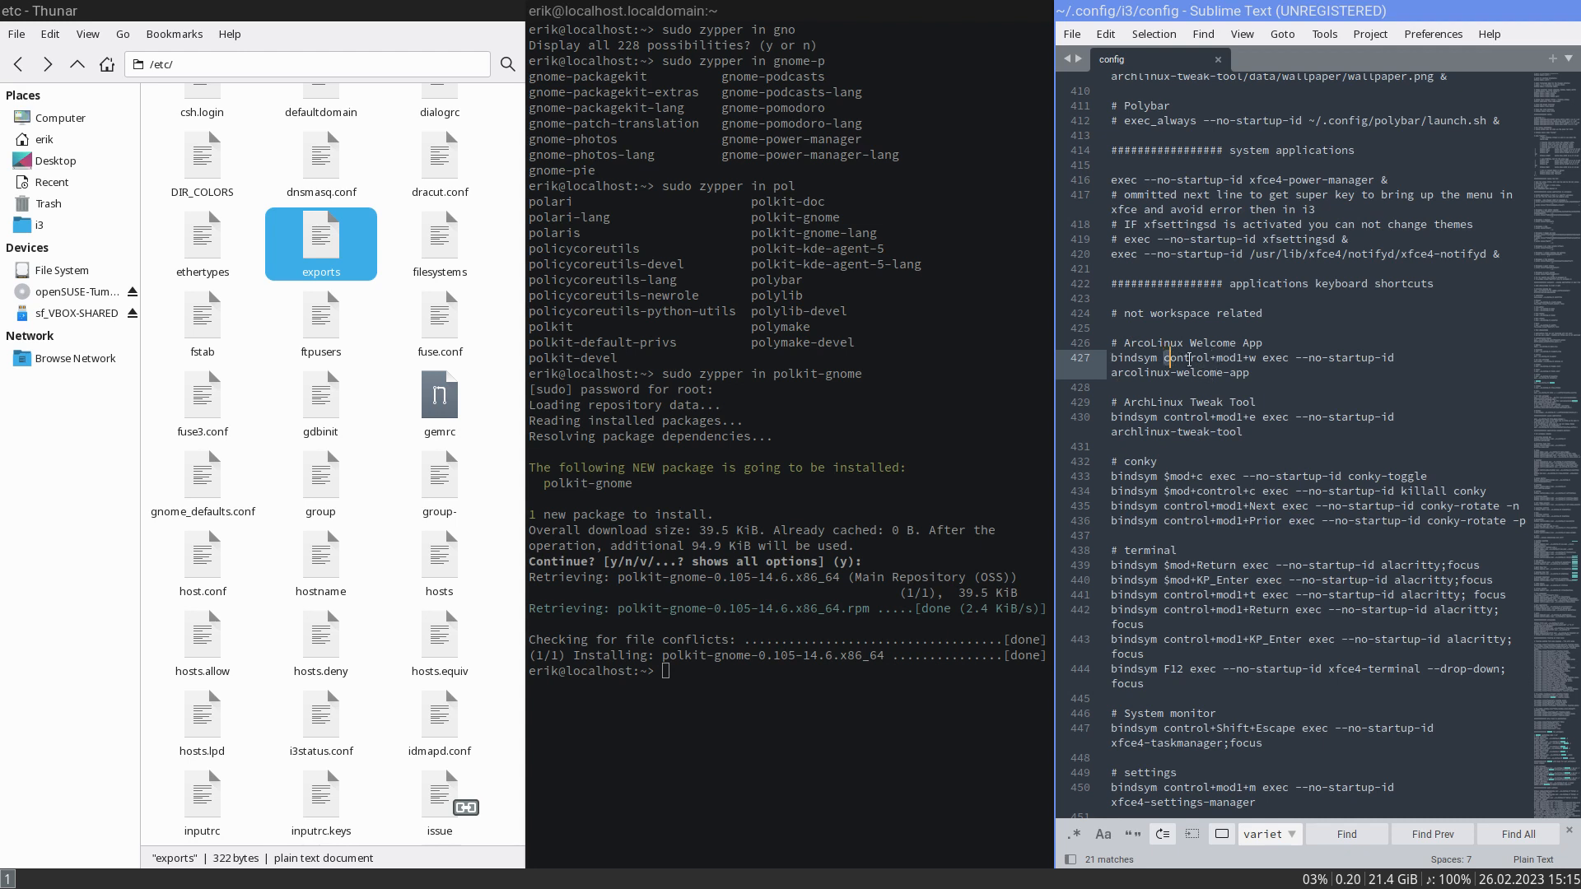
left_click_drag(1164, 359, 1261, 360)
scroll(1256, 379, "up", 6)
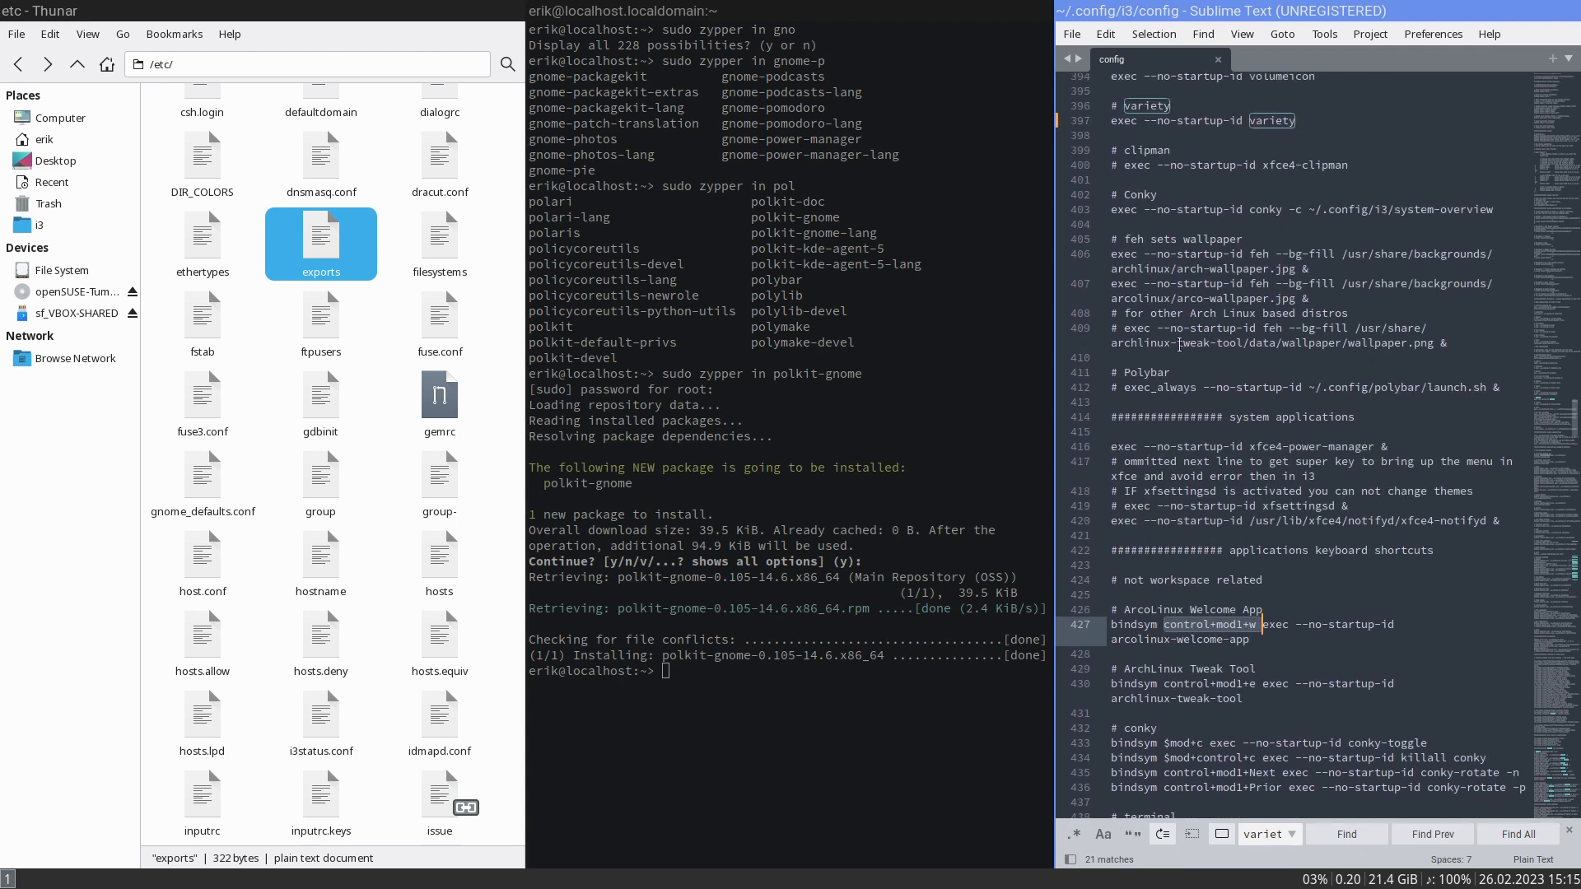
left_click(1142, 389)
double_click(1143, 389)
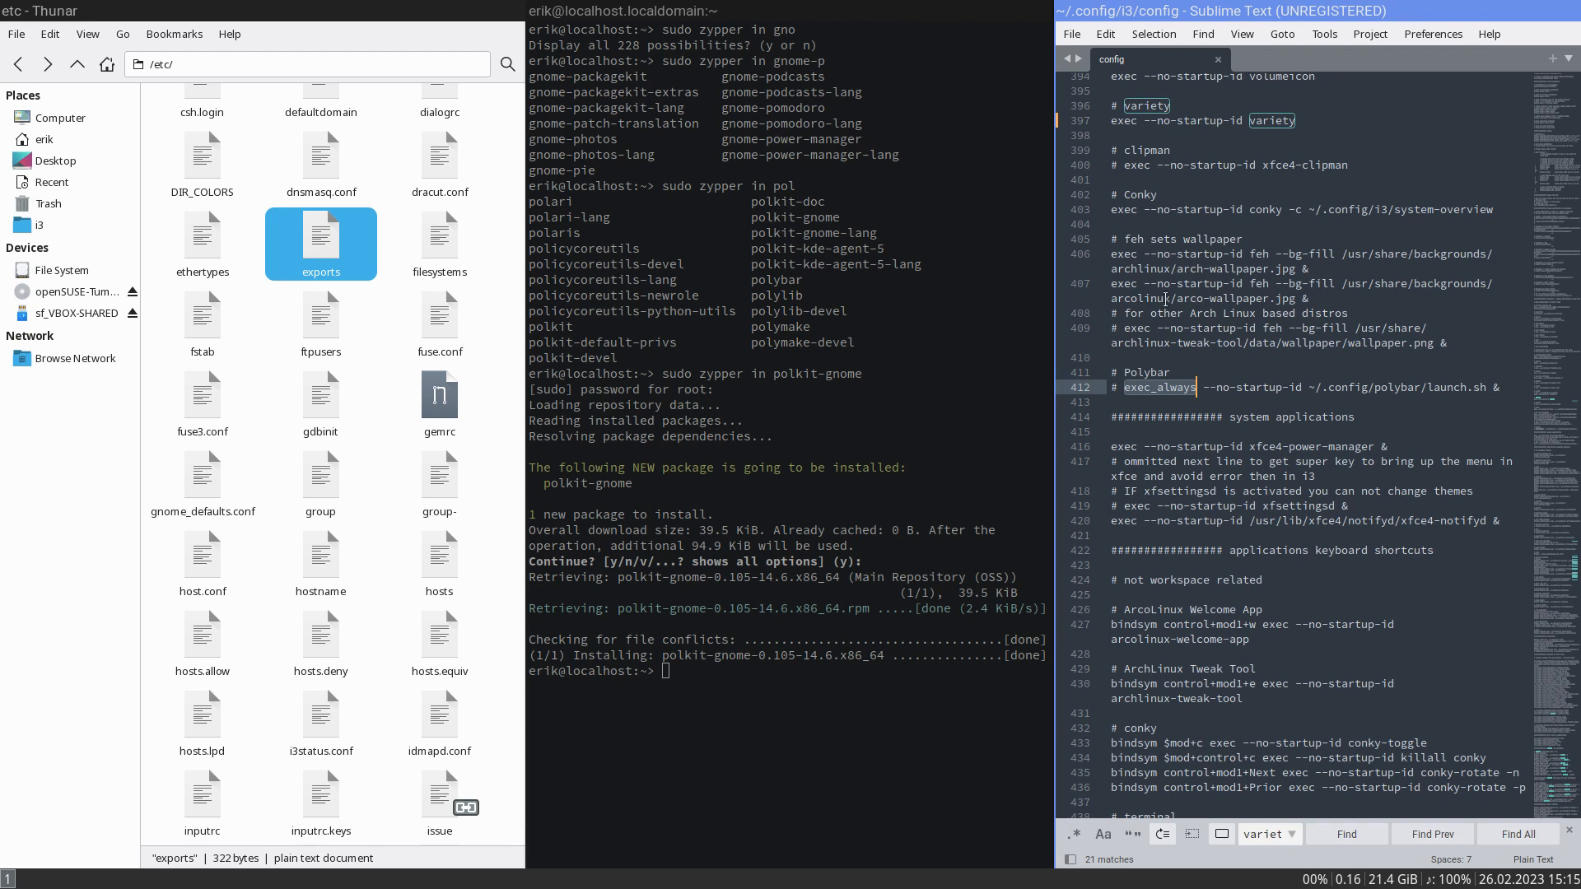
- Try to install volumeicon from the terminal with sudo zypper in volumeicon
scroll(1160, 216, "up", 5)
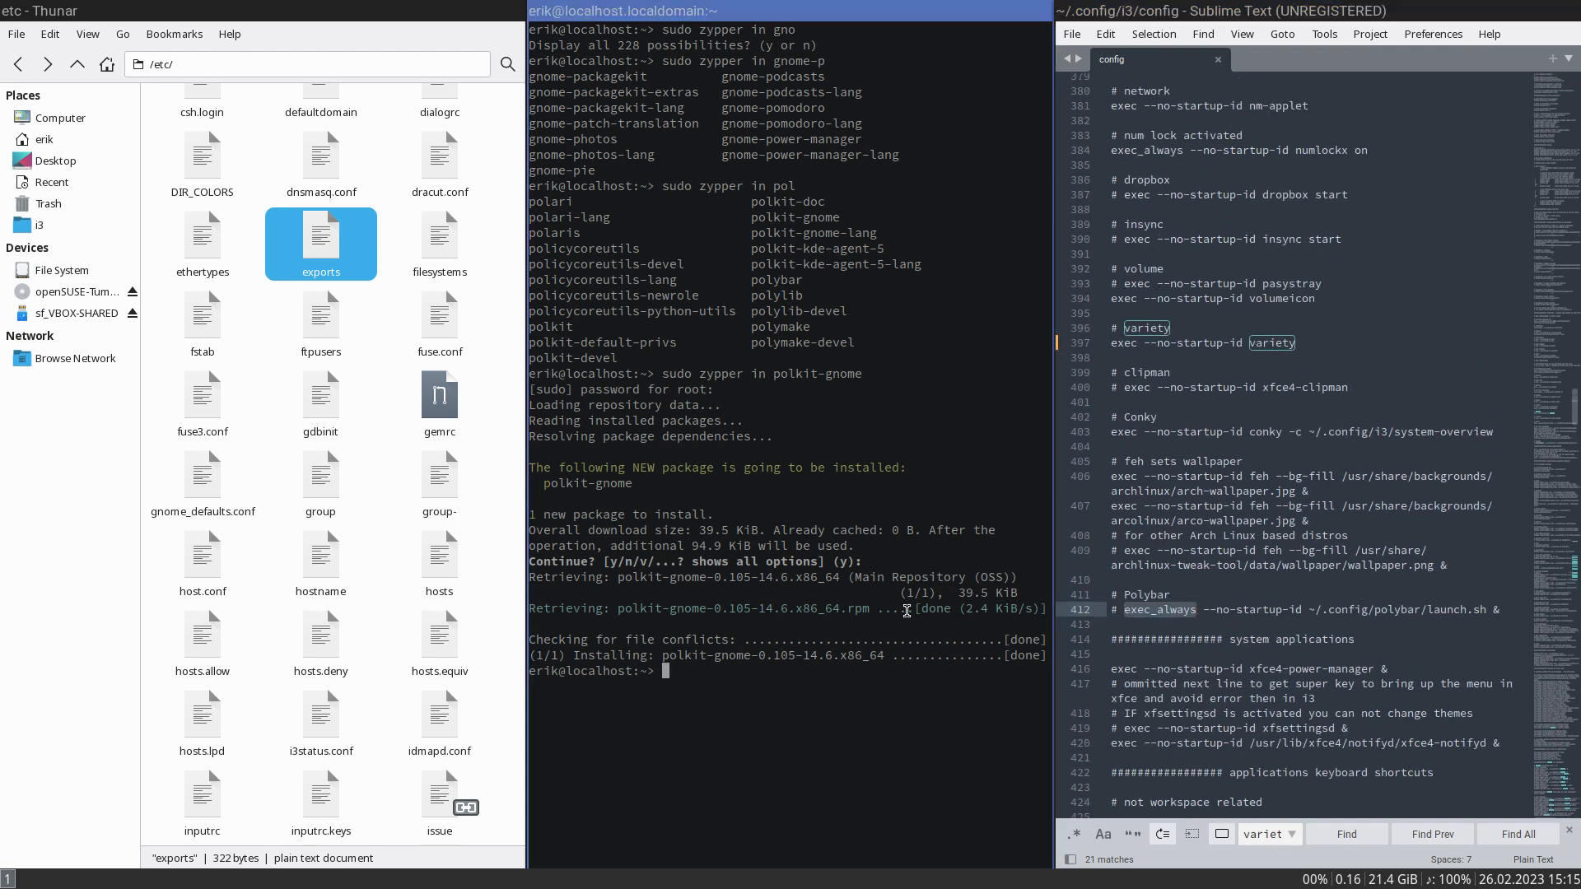
type("sudo zypper v")
key("BackSpace")
type("in volum")
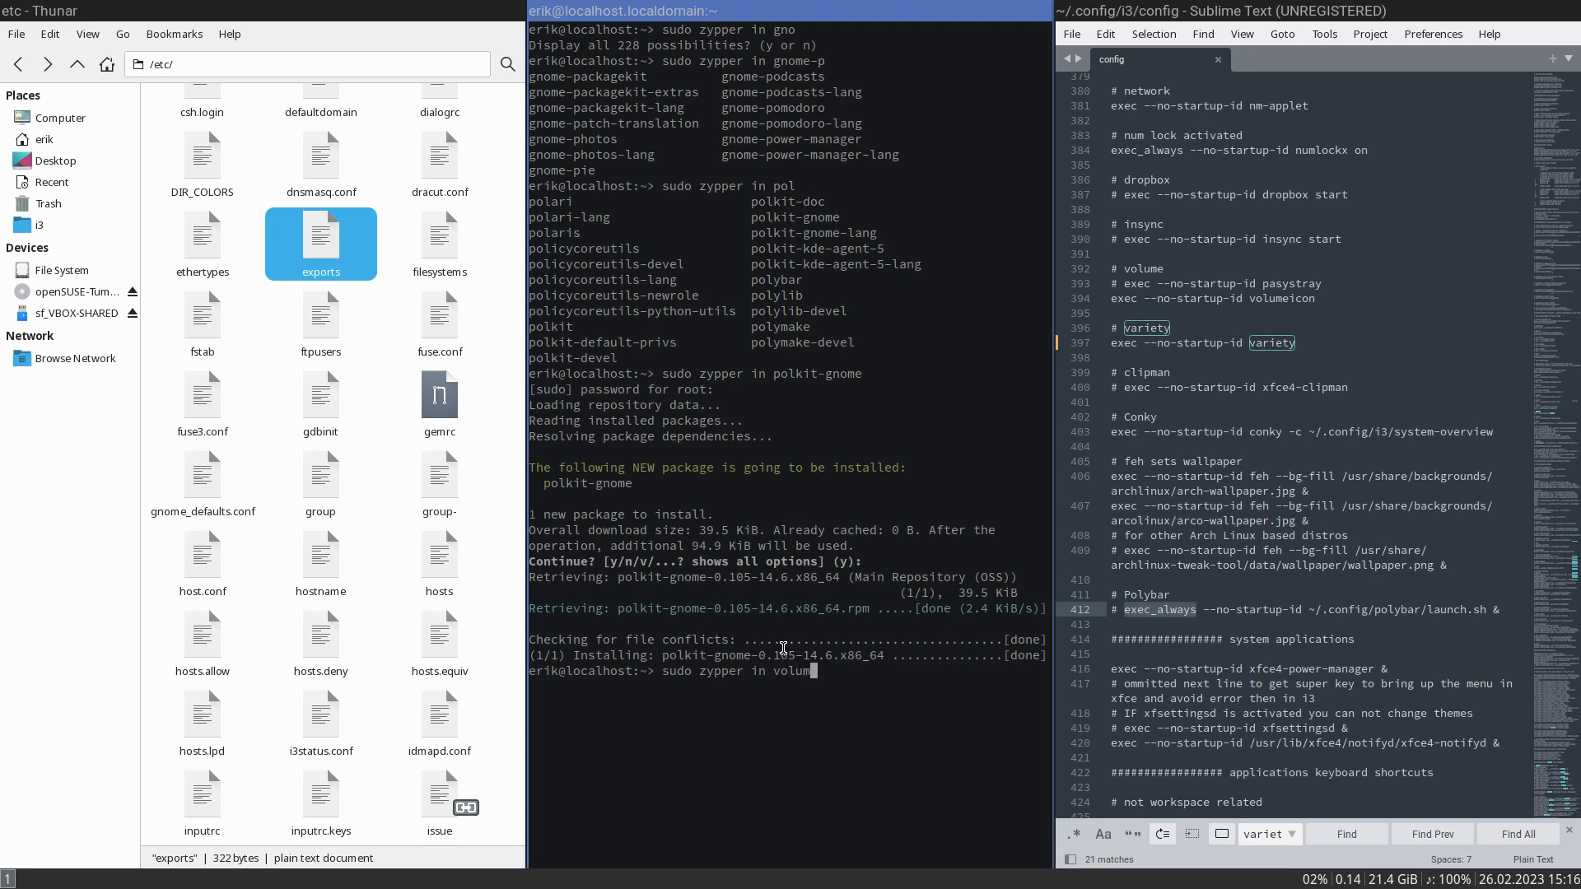
type("eicon")
key("Return")
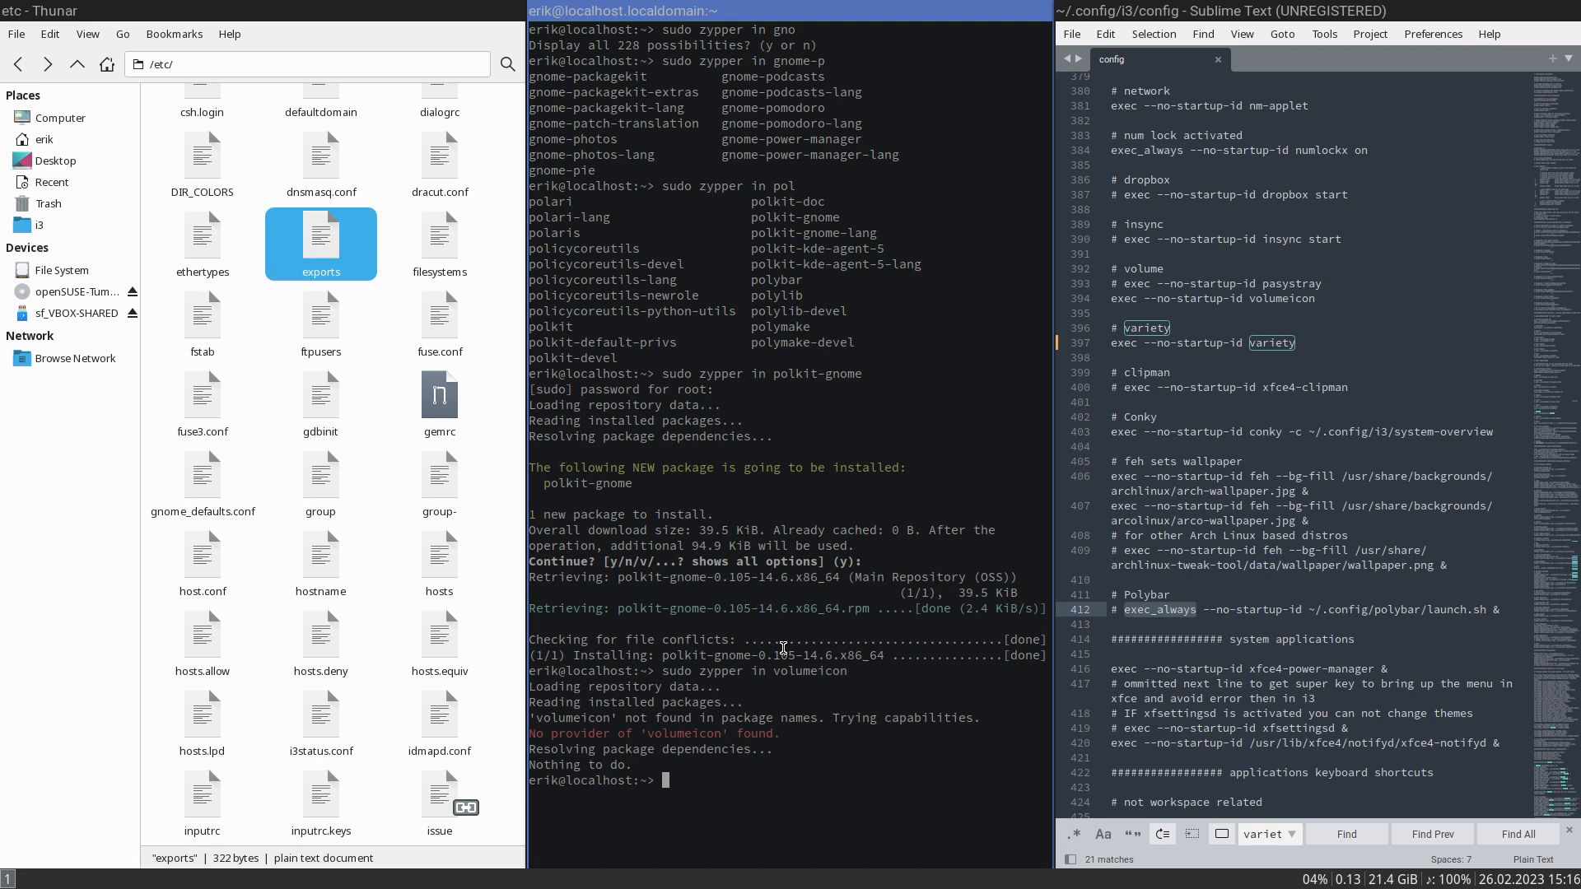
- Try to install pa-aaplet from the terminal with sudo zypper in pa-aaplet
key("Up")
key("BackSpace")
key("BackSpace")
key("BackSpace")
key("BackSpace")
key("BackSpace")
key("BackSpace")
key("BackSpace")
key("BackSpace")
key("BackSpace")
key("BackSpace")
type("pa-aaplet")
key("Return")
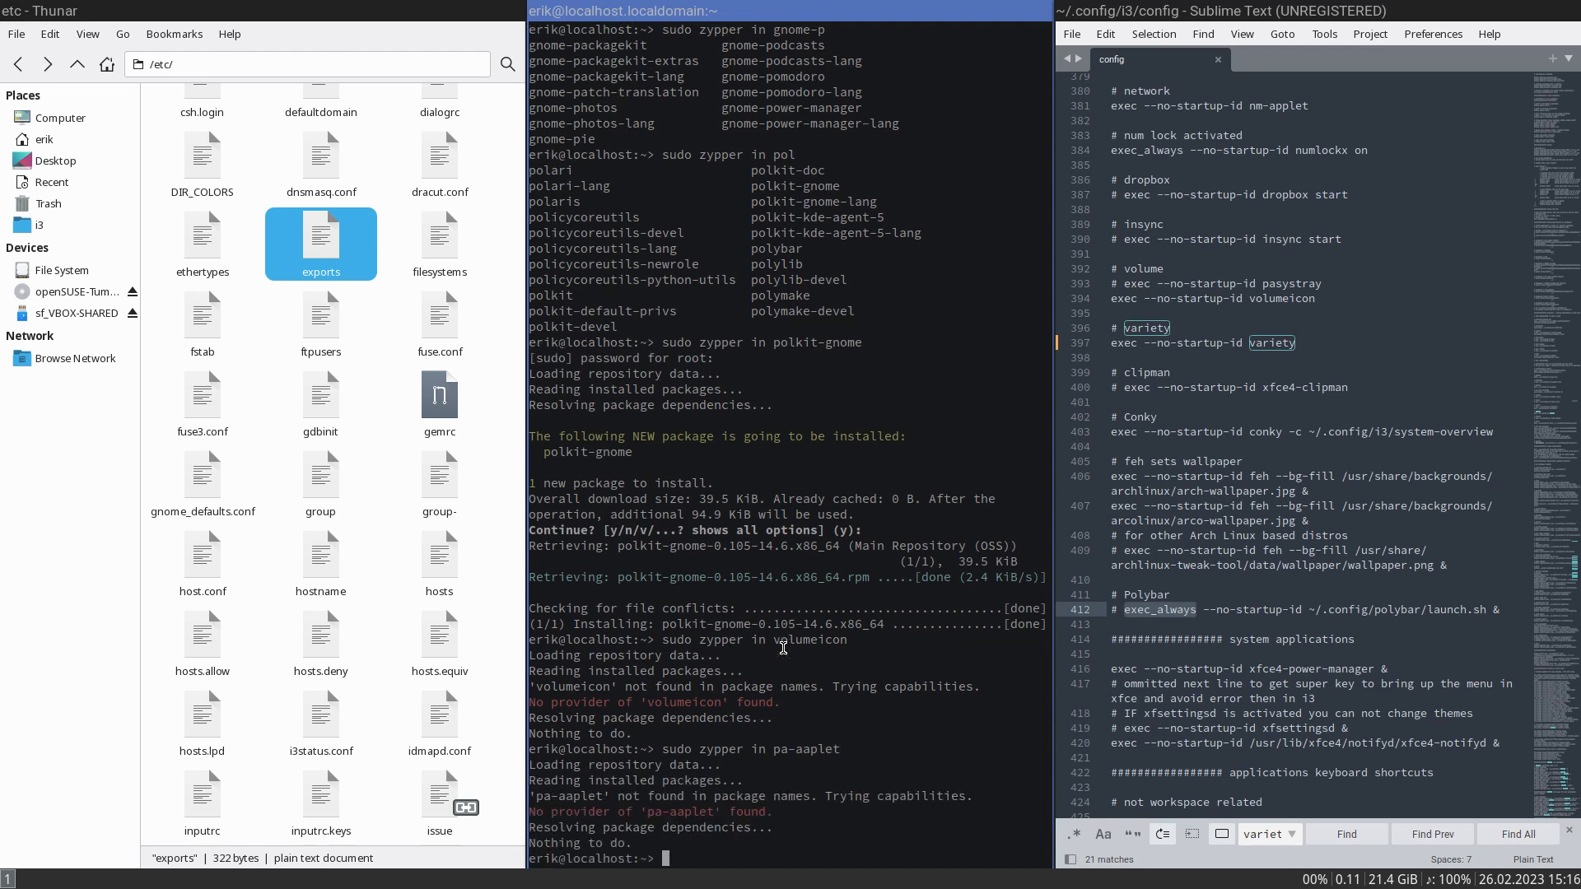
- Try to install the volume applet with sudo zypper in under the package names pa-applet and pa-applet-git
key("Up")
key("BackSpace")
key("BackSpace")
key("BackSpace")
key("BackSpace")
key("BackSpace")
type("pplet")
key("Return")
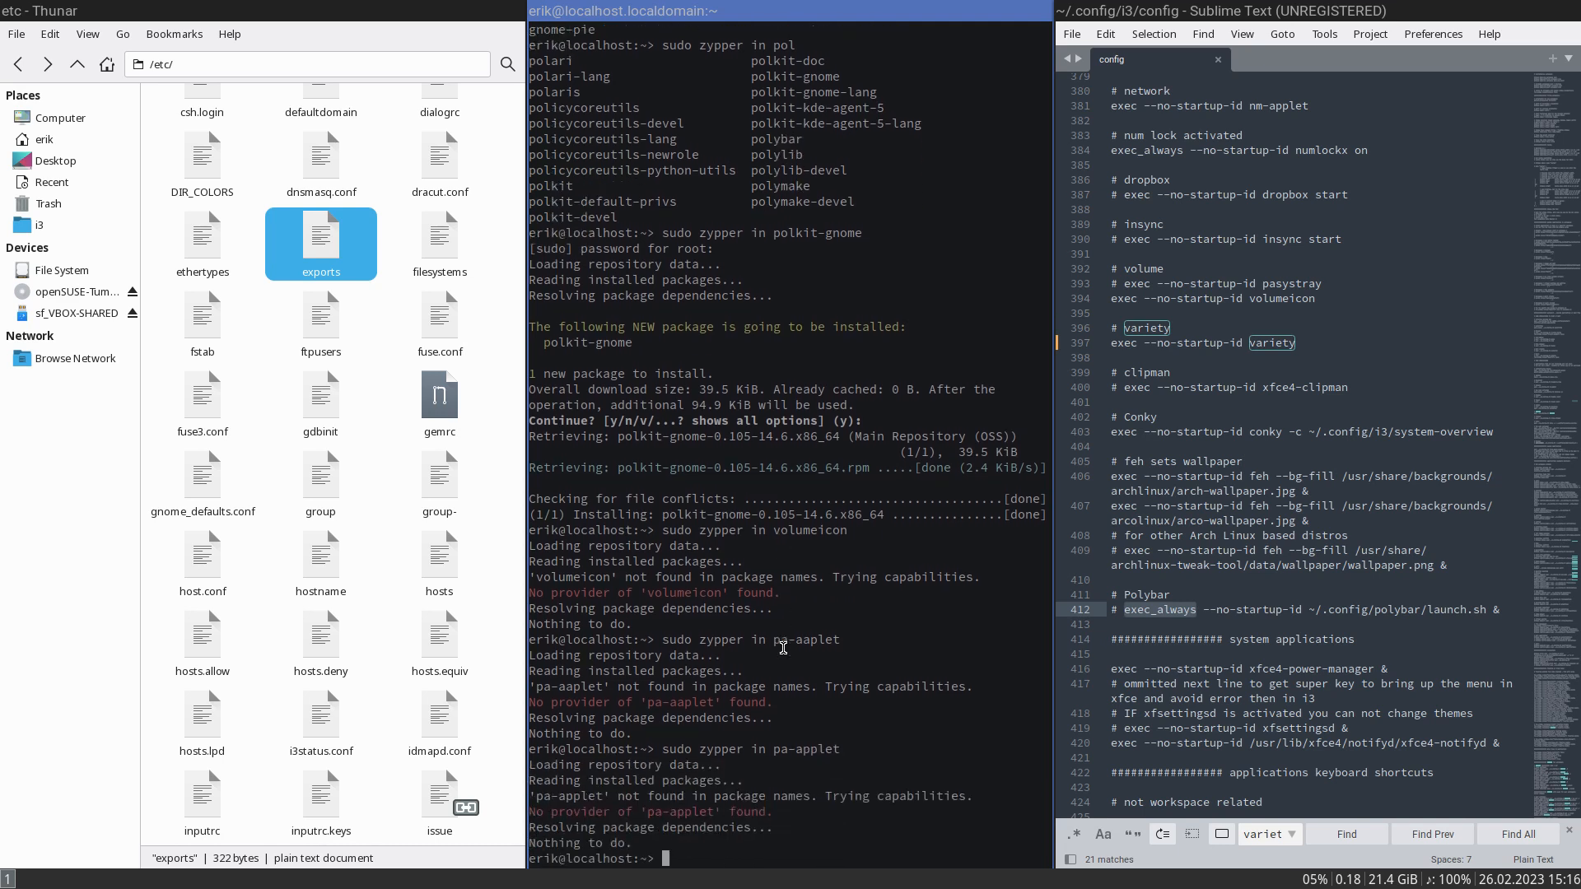
key("Up")
type("-git")
key("Return")
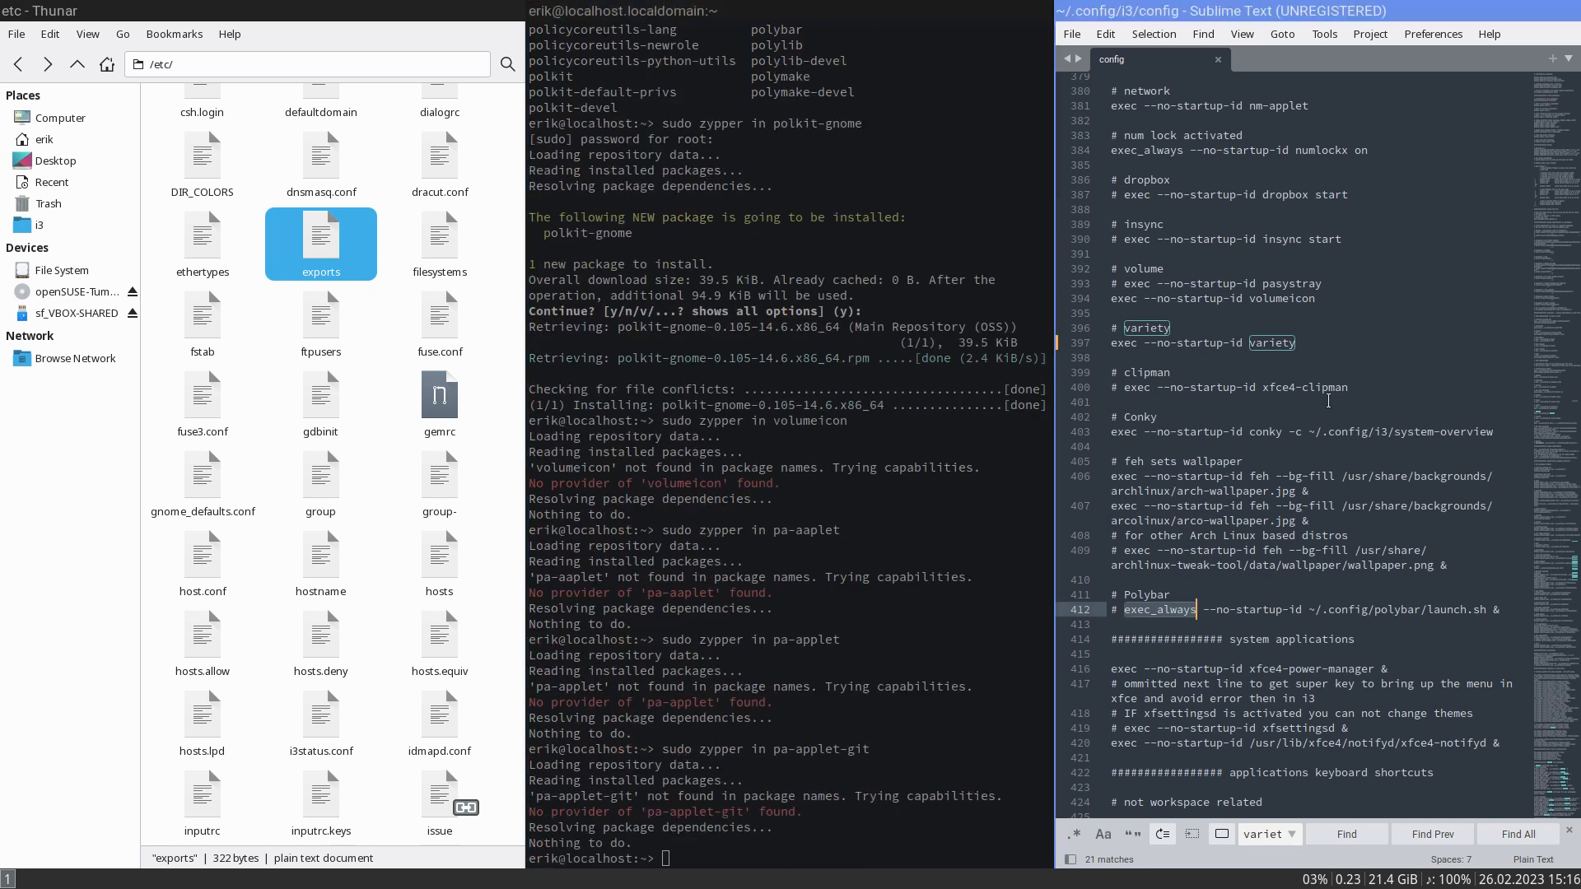
- Check the num lock startup entry in the i3 config and run sudo zypper in numlockx in the terminal
scroll(1329, 401, "up", 2)
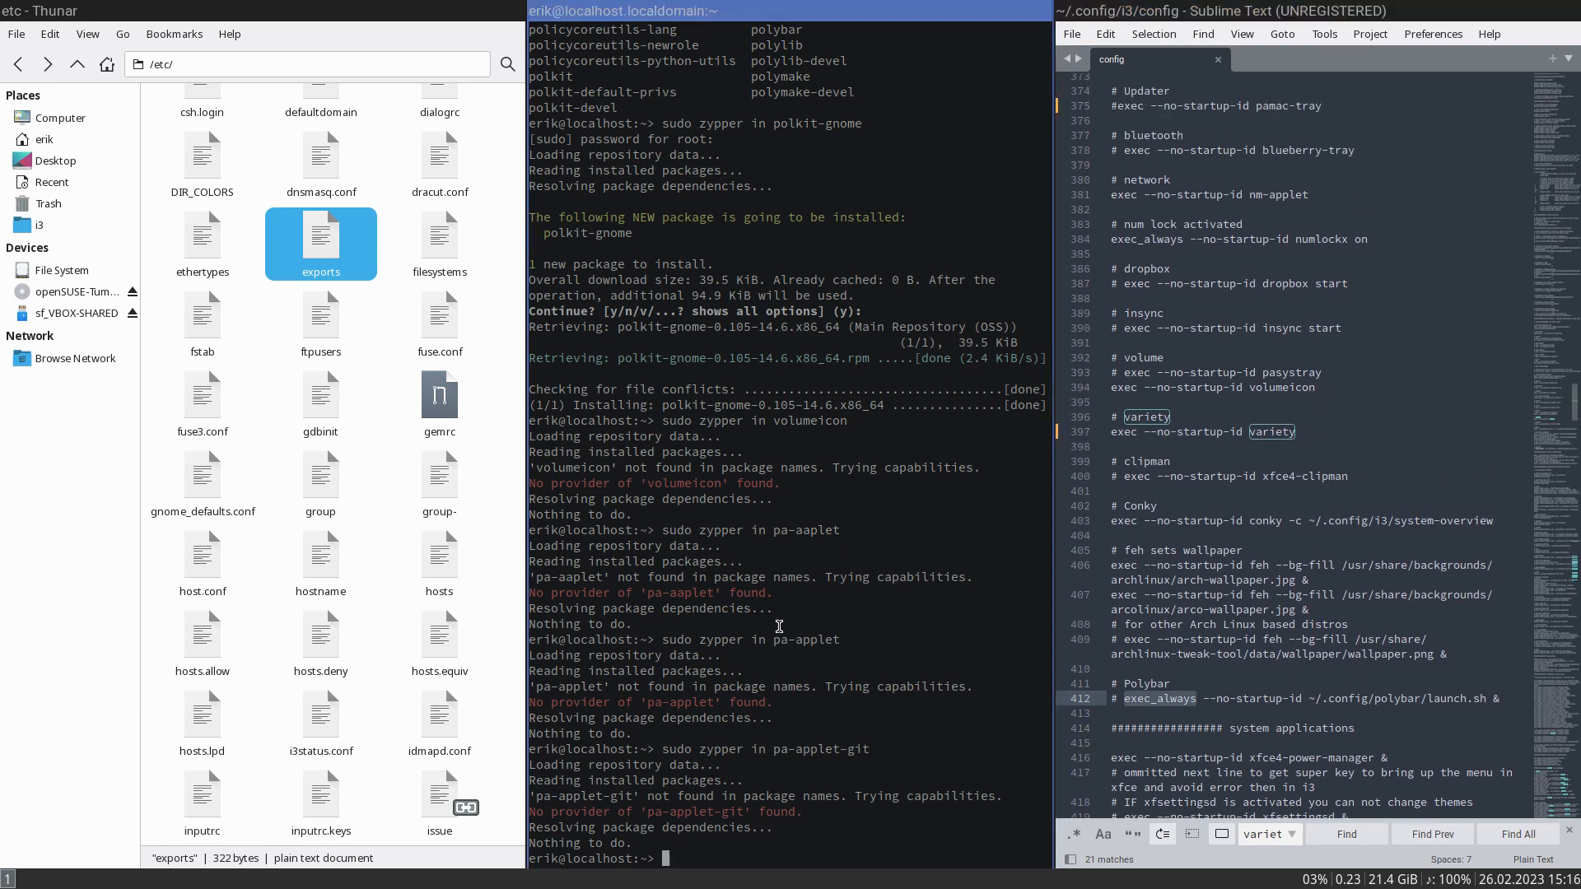
key("Up")
key("BackSpace")
key("BackSpace")
key("BackSpace")
key("BackSpace")
key("BackSpace")
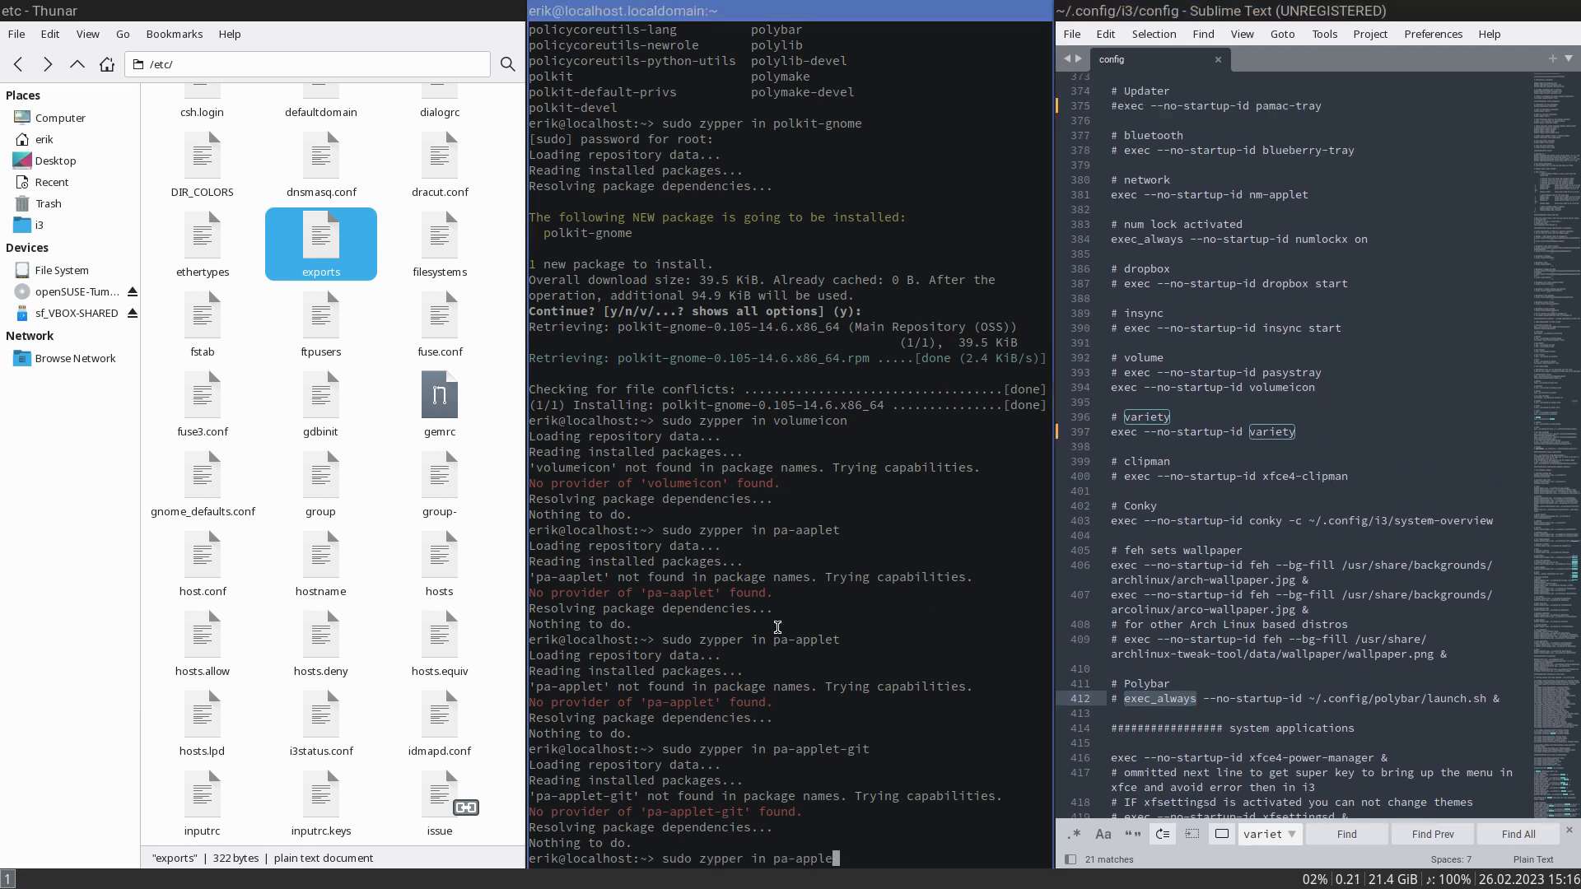
key("BackSpace")
key("BackSpace")
key("BackSpace")
key("BackSpace")
key("BackSpace")
key("BackSpace")
key("BackSpace")
key("BackSpace")
type("numlockx")
key("Return")
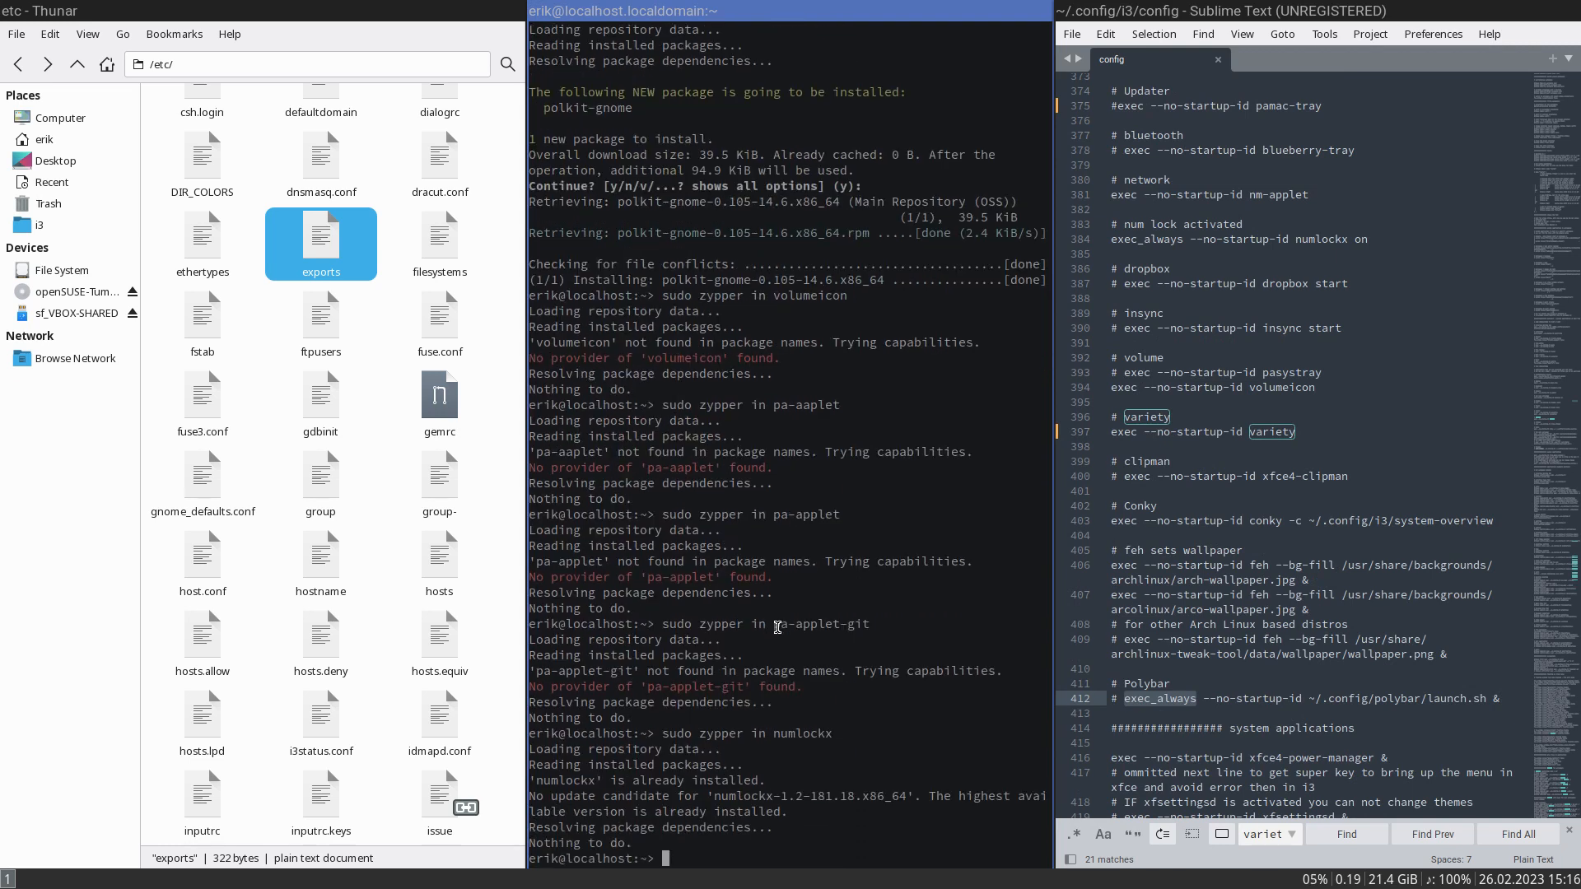
- List the available zypper packages whose names start with net, paging through the completions in the terminal
left_click(1170, 224)
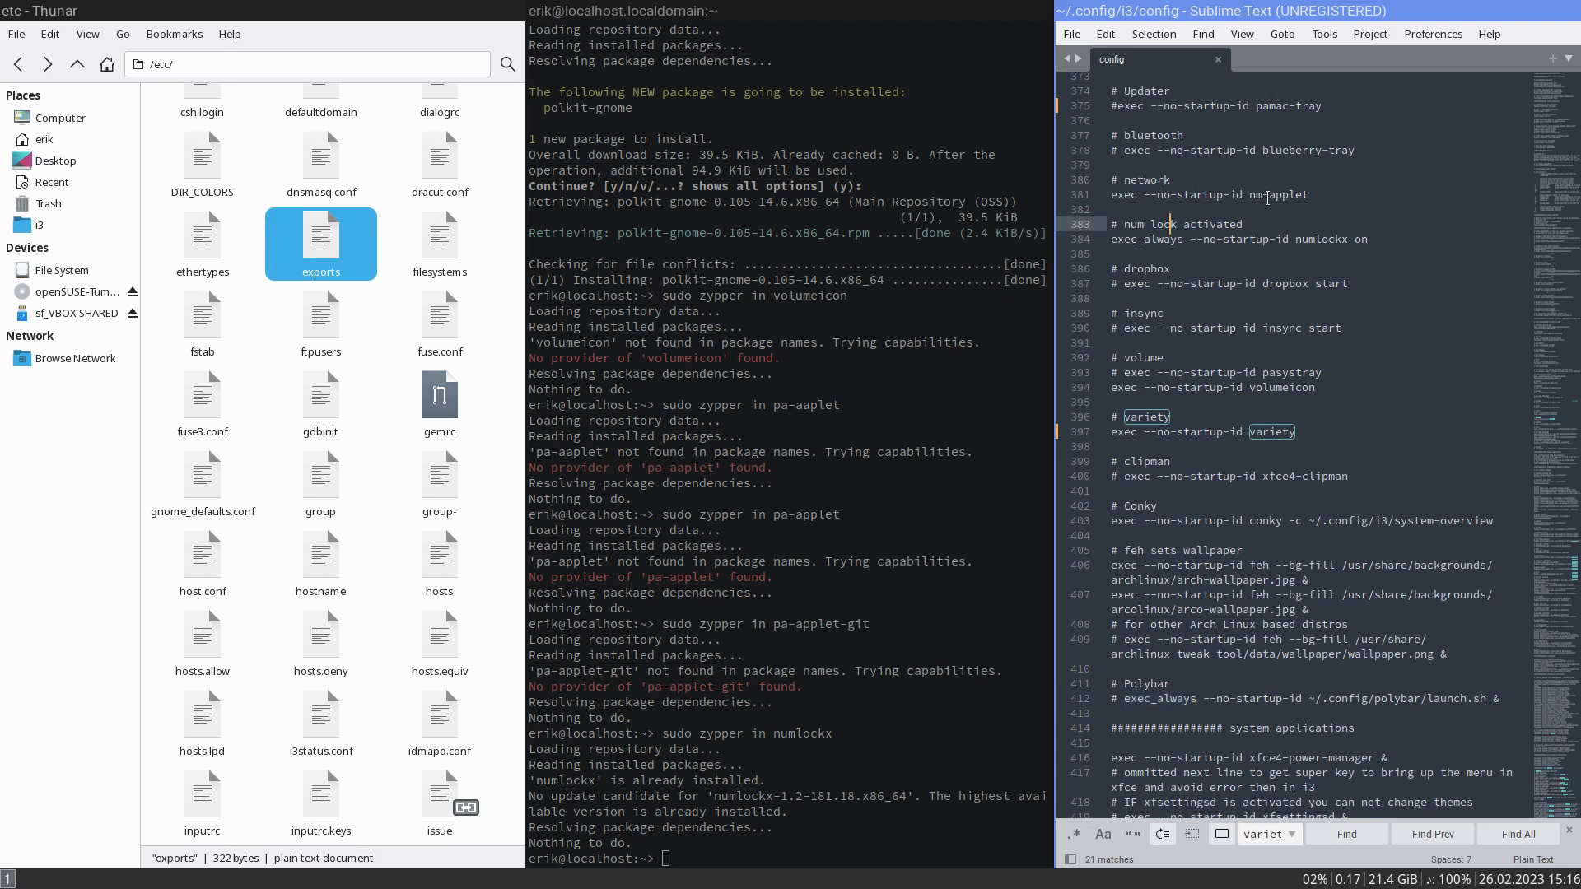
key("Up")
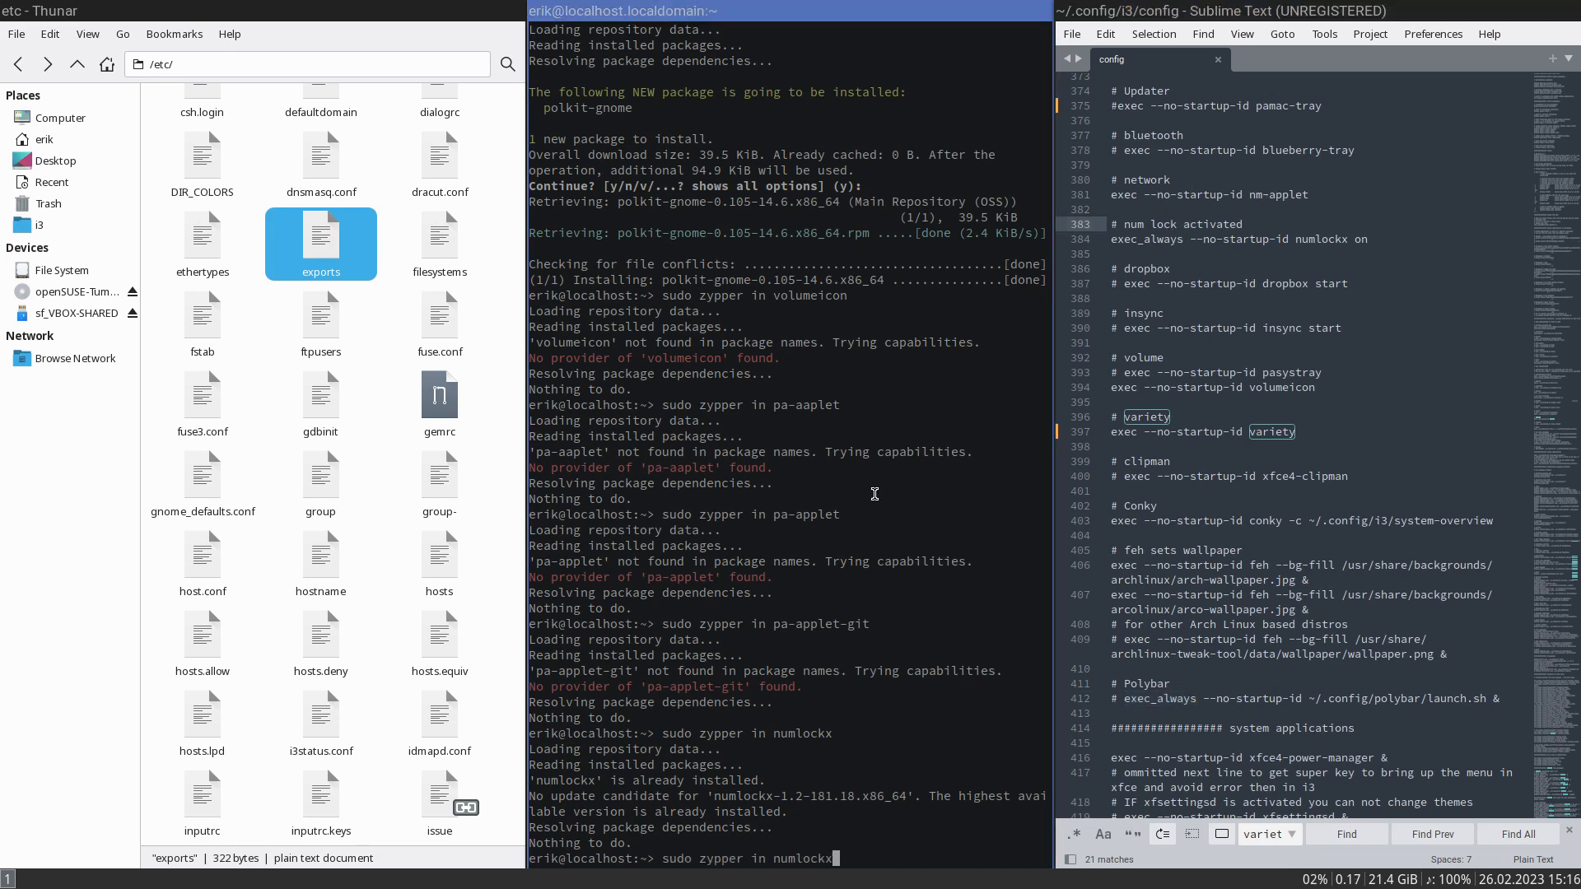
key("BackSpace")
key("BackSpace")
key("BackSpace")
key("BackSpace")
key("BackSpace")
key("BackSpace")
key("BackSpace")
type("etw")
key("Tab")
key("BackSpace")
key("BackSpace")
key("BackSpace")
key("BackSpace")
key("BackSpace")
key("BackSpace")
key("BackSpace")
key("BackSpace")
key("BackSpace")
key("BackSpace")
key("BackSpace")
key("BackSpace")
key("BackSpace")
key("BackSpace")
key("BackSpace")
key("BackSpace")
key("Tab")
key("Tab")
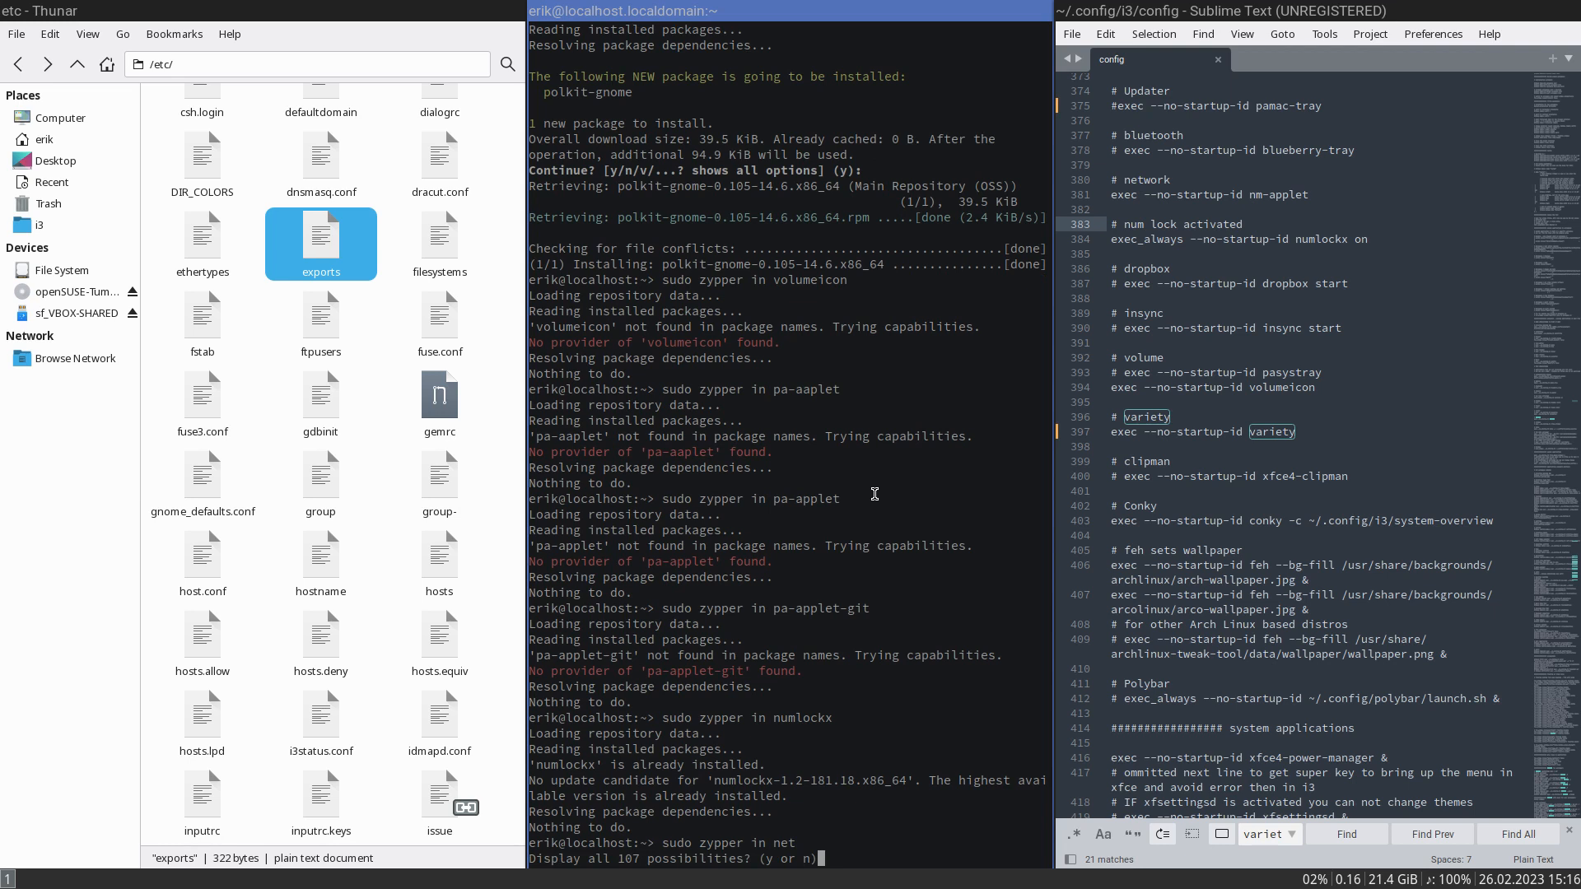
key("y")
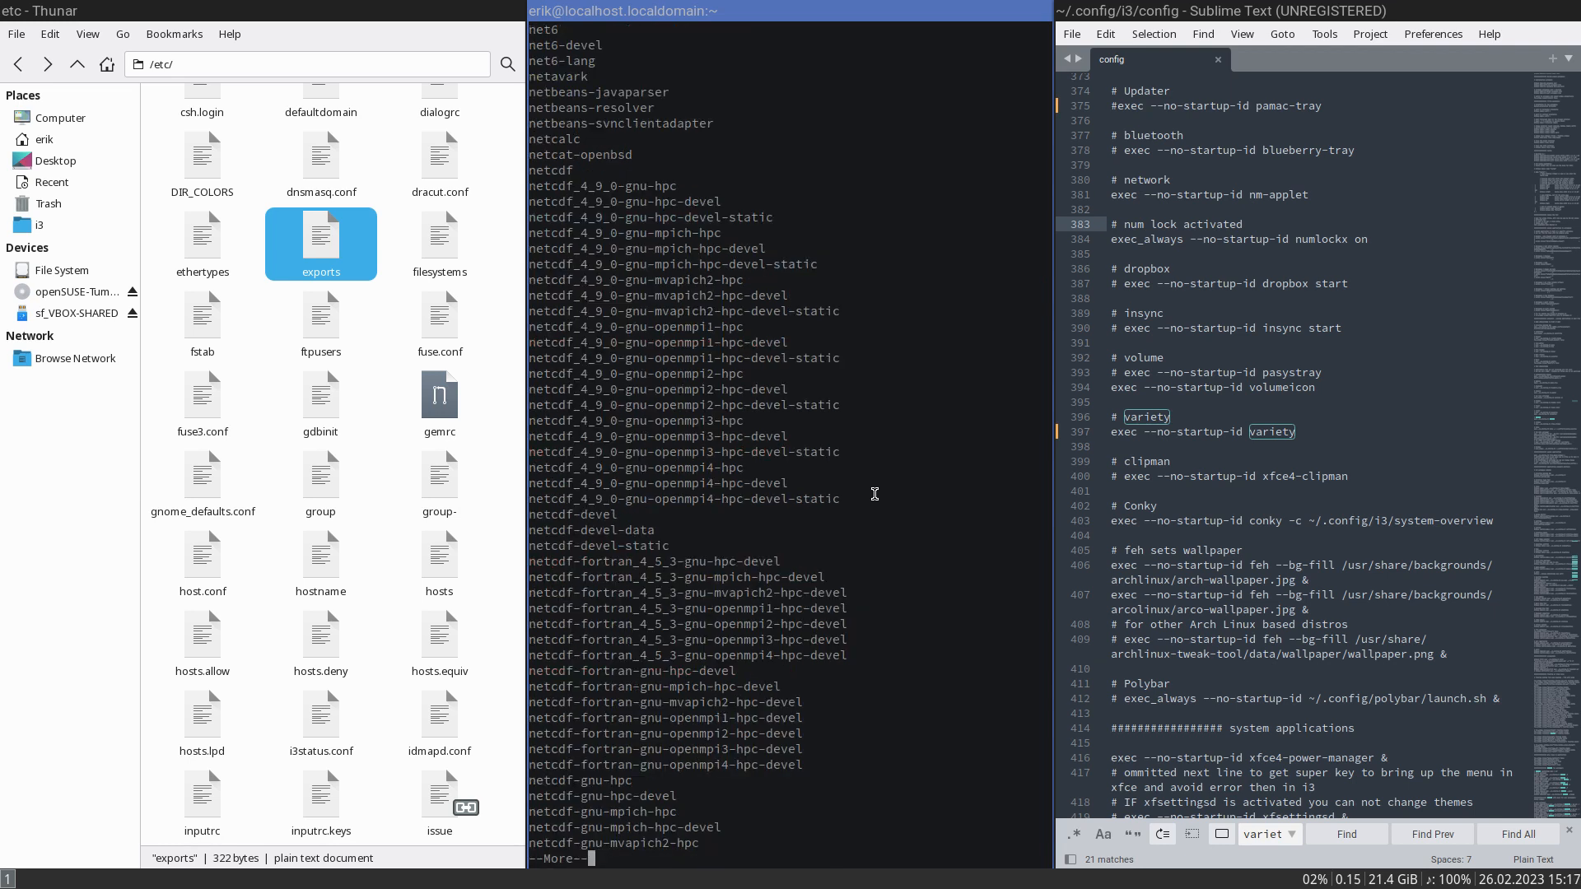
key("space")
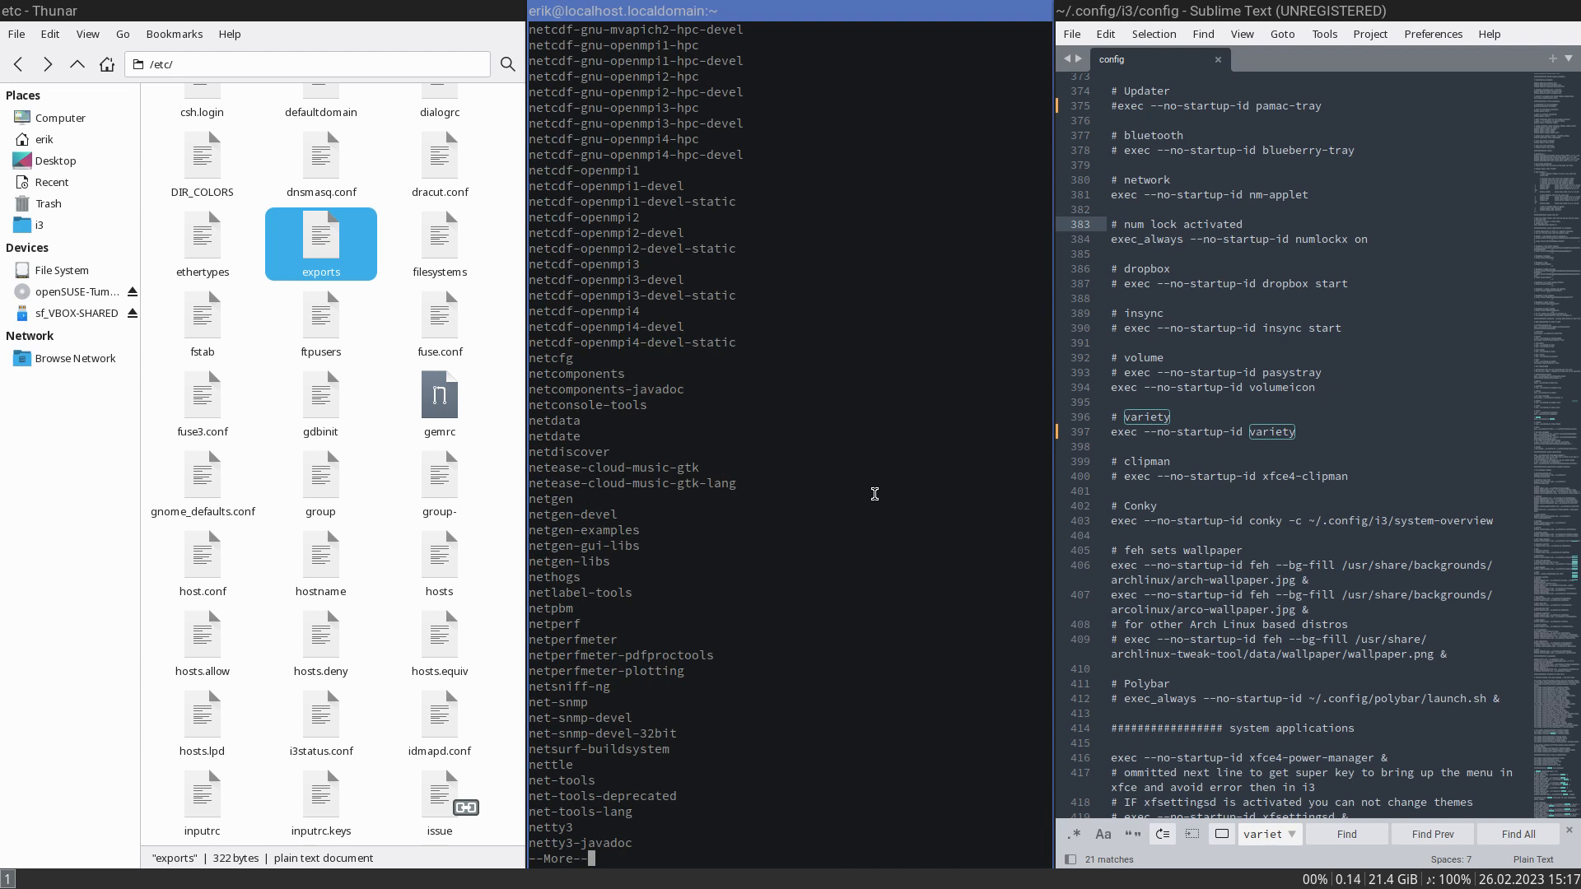
key("space")
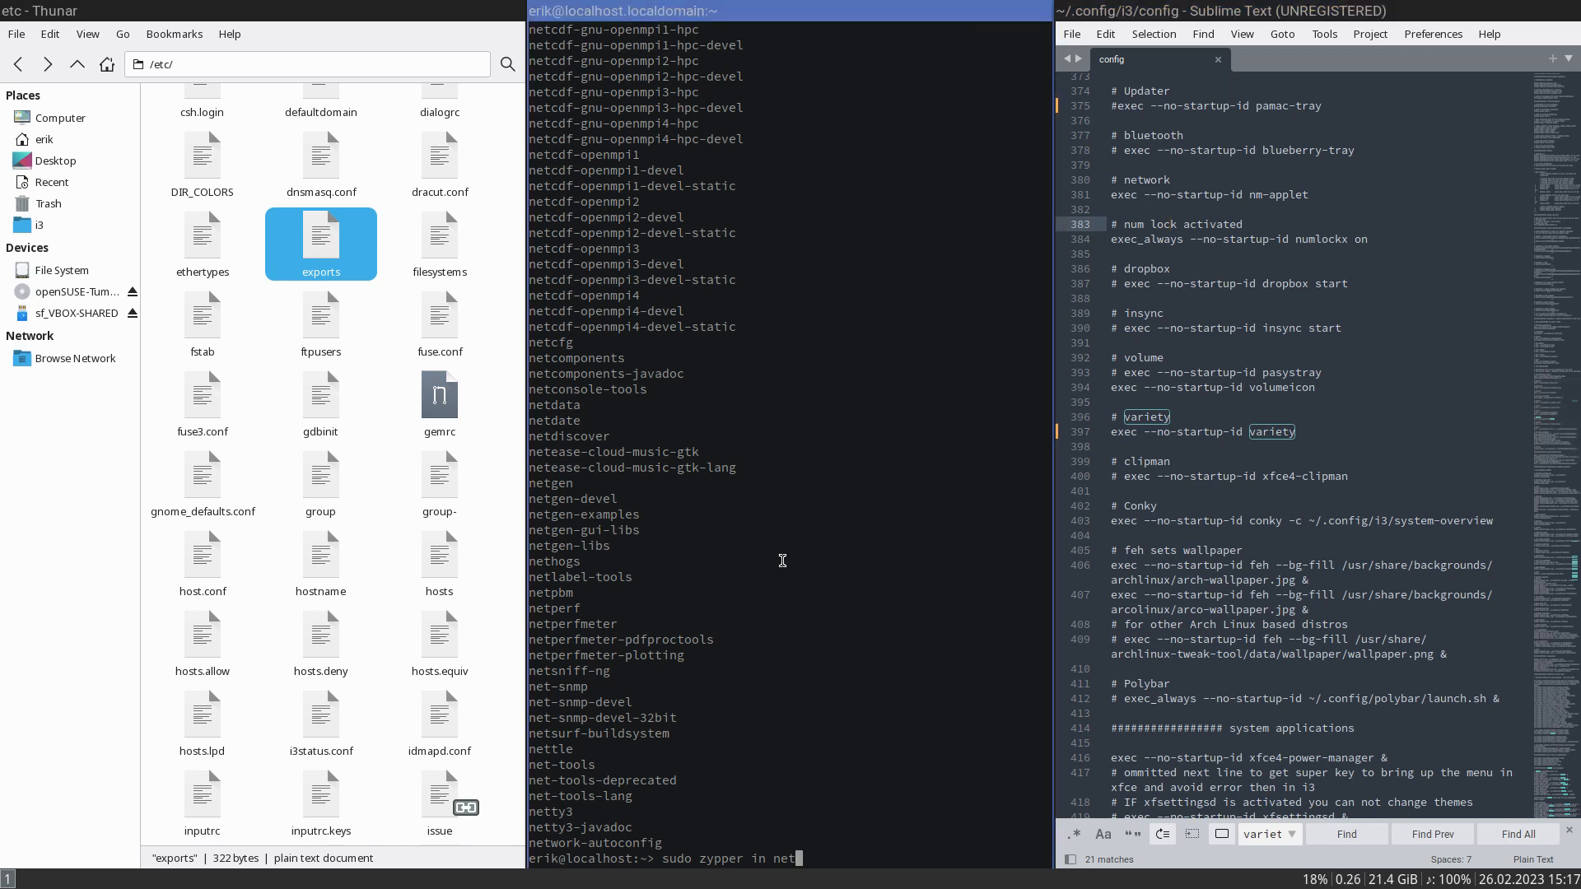
- Look up the music startup entry in the i3 config and try to install spotify with sudo zypper in spotify
scroll(1204, 375, "up", 4)
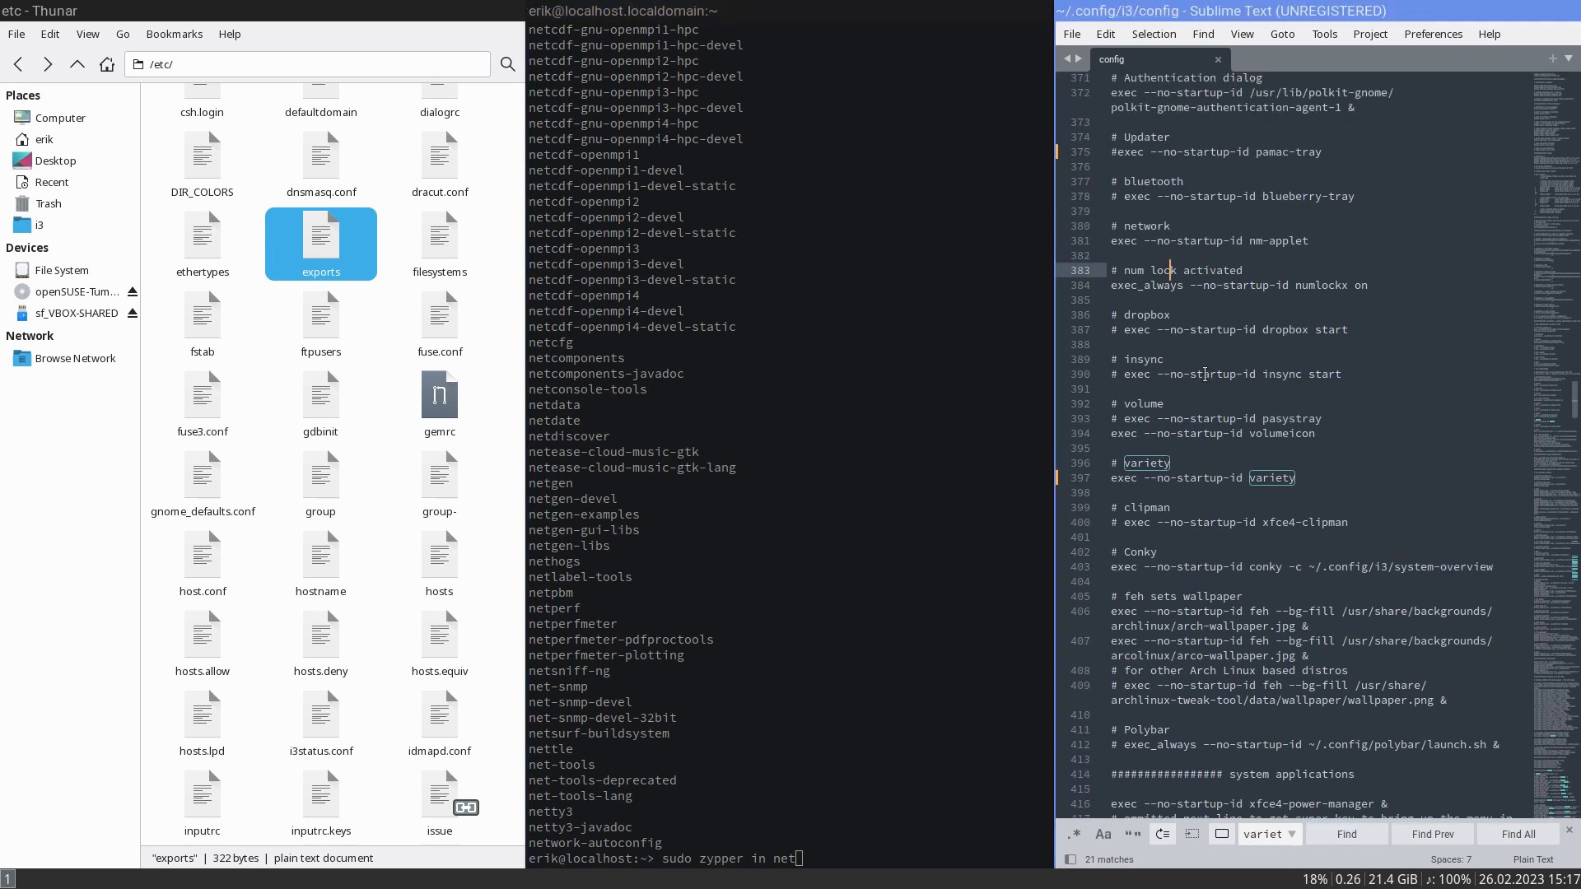
scroll(1205, 375, "up", 4)
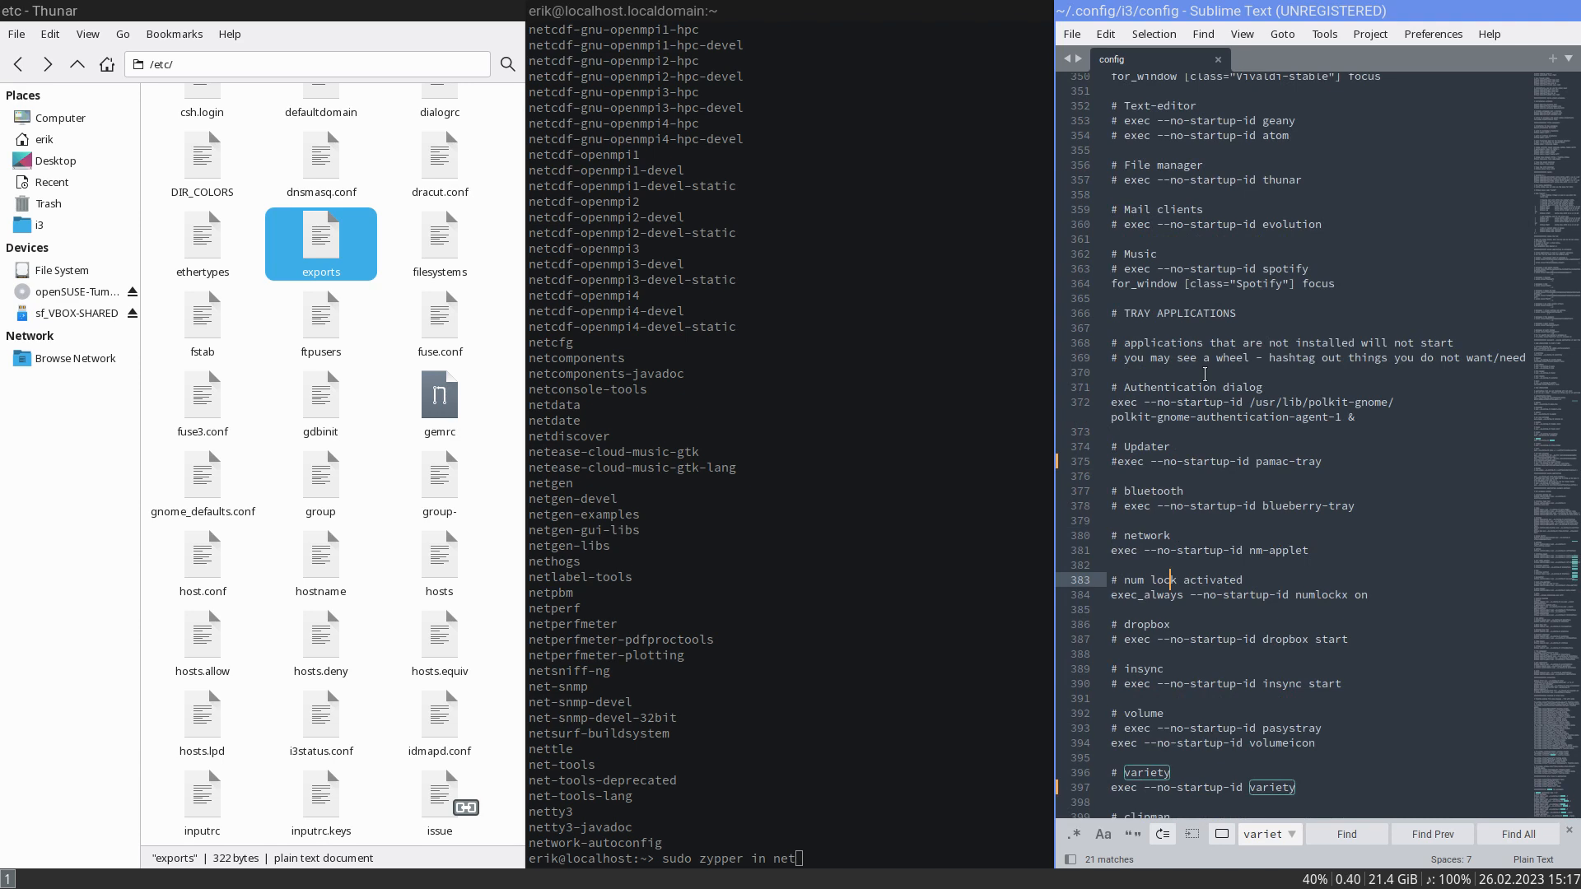
key("BackSpace")
key("BackSpace")
key("BackSpace")
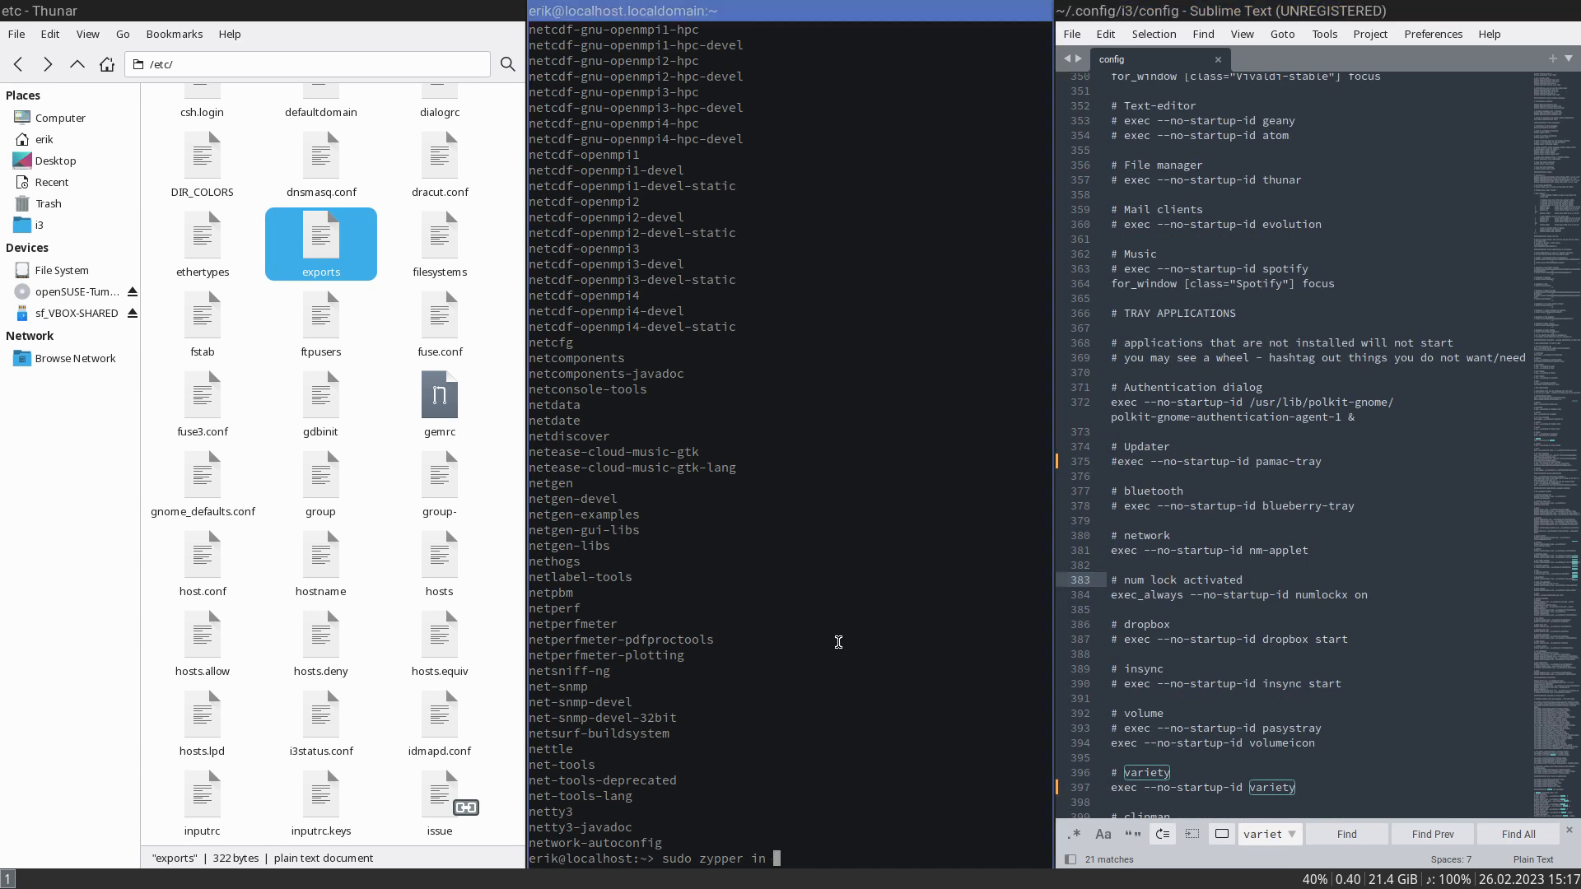
type("spotify")
key("Return")
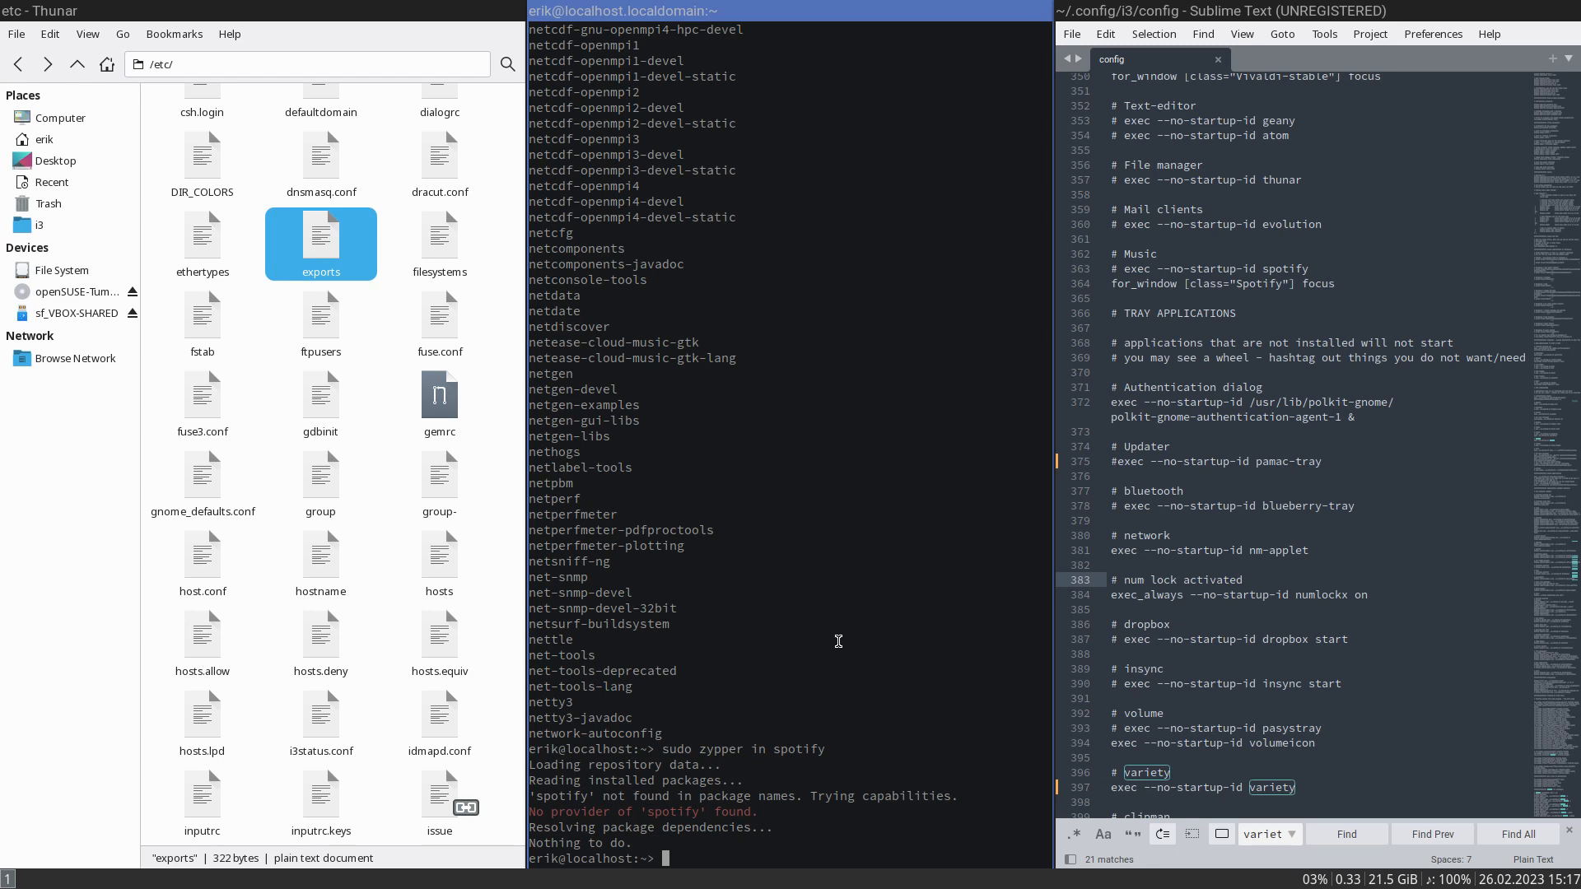
- End the i3 session with pkill i3 and log back in by entering the account password
type("pkill il")
key("BackSpace")
type("3")
key("Return")
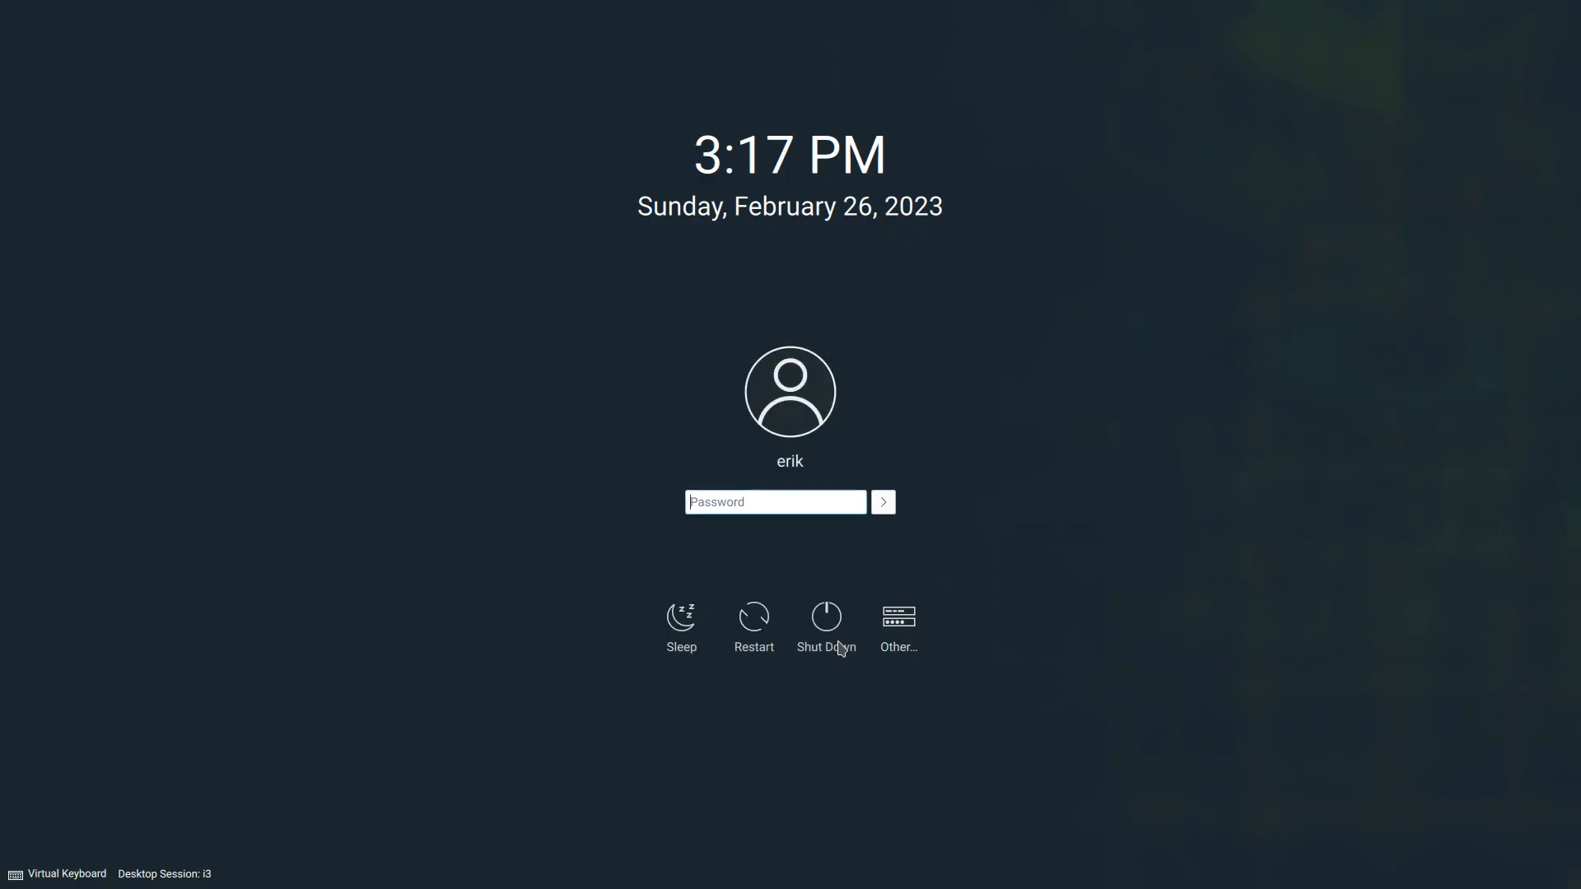
type("*****")
key("Return")
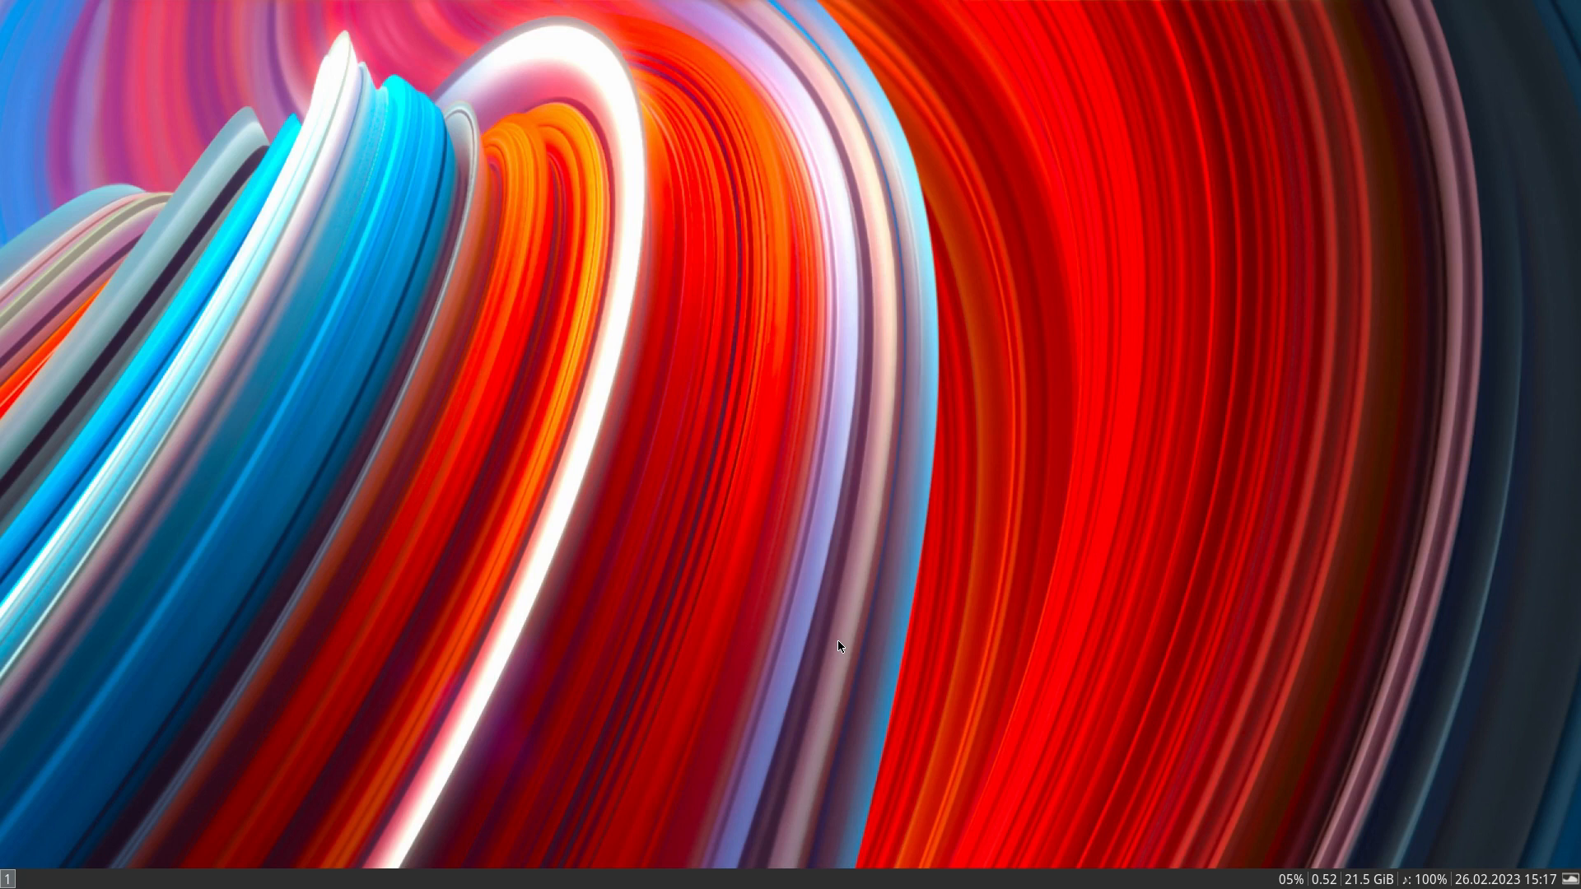
- Install lxappearance with sudo zypper in from a new terminal, authenticating with the root password and accepting the proposed packages
key("super+Return")
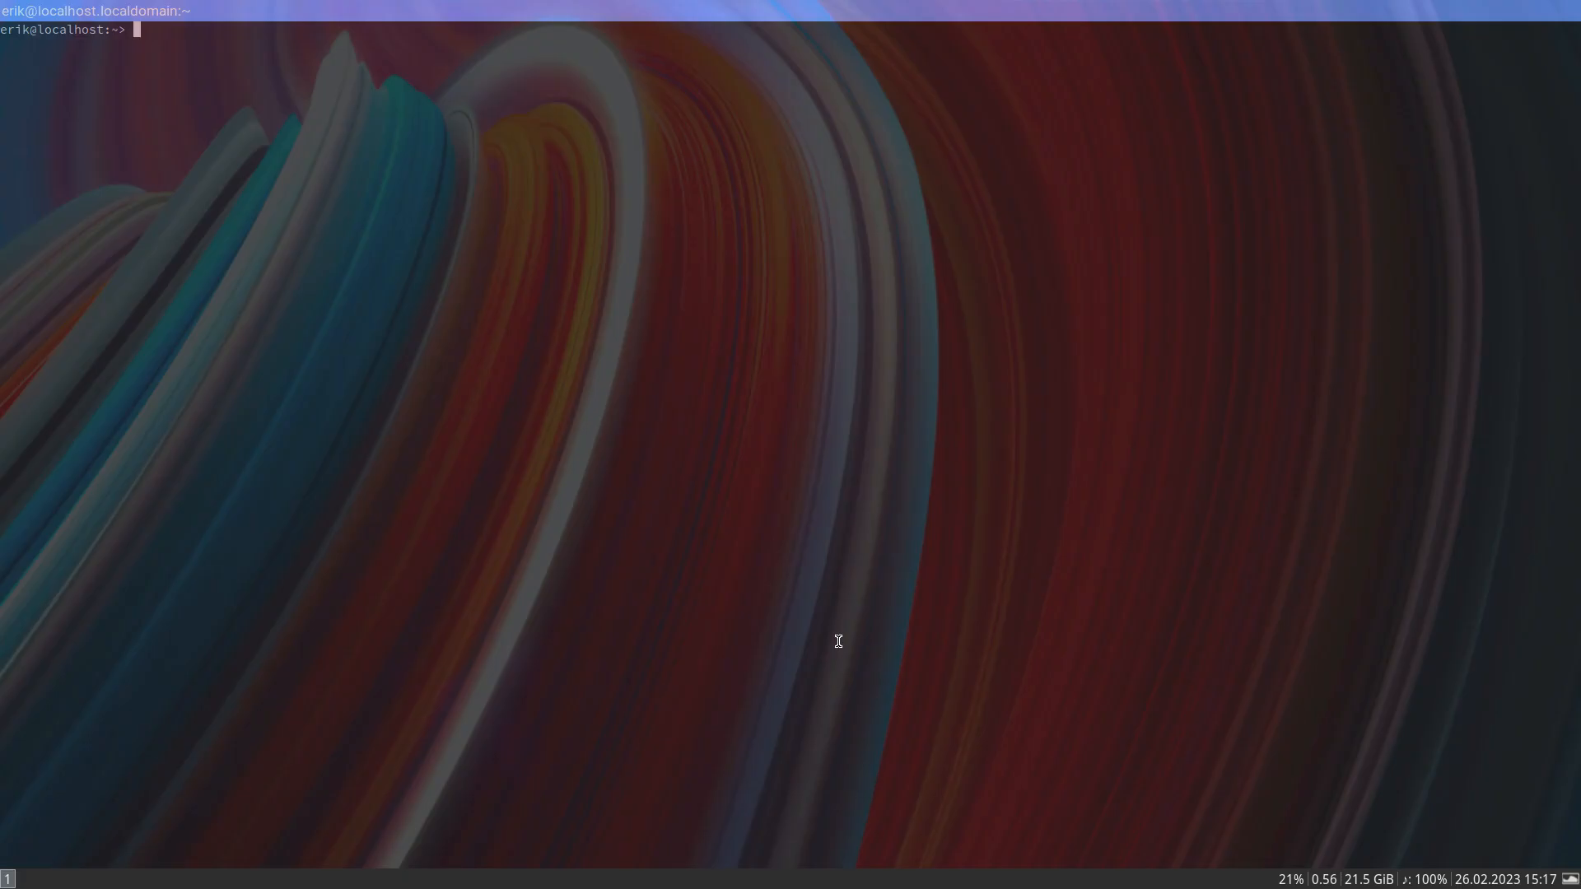
type("sudo zypper in lxappearance")
key("Return")
key("Return")
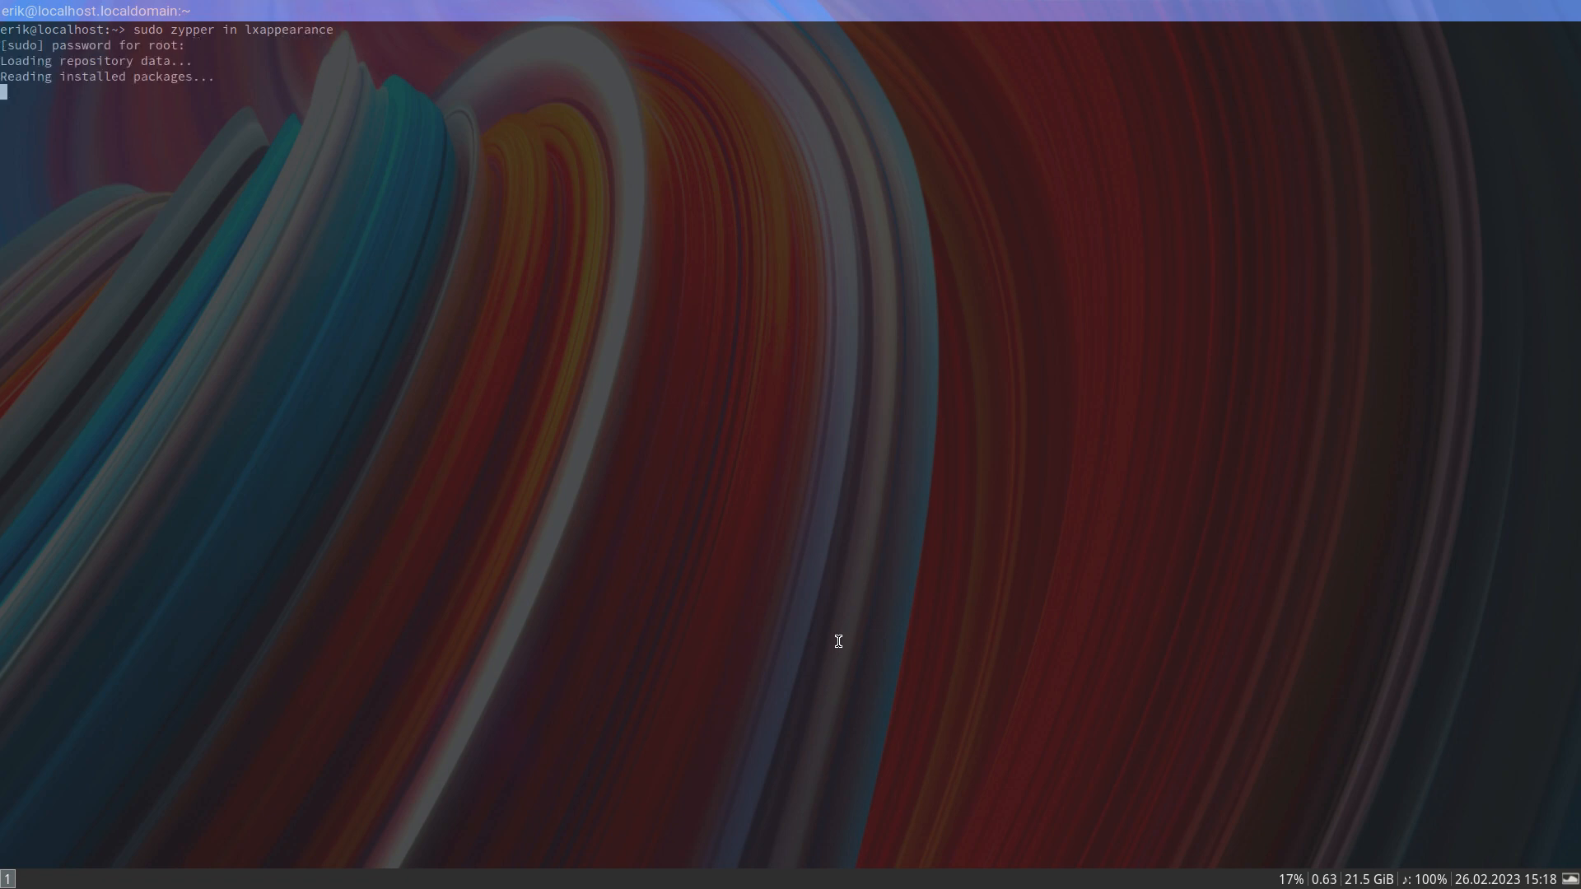
key("Return")
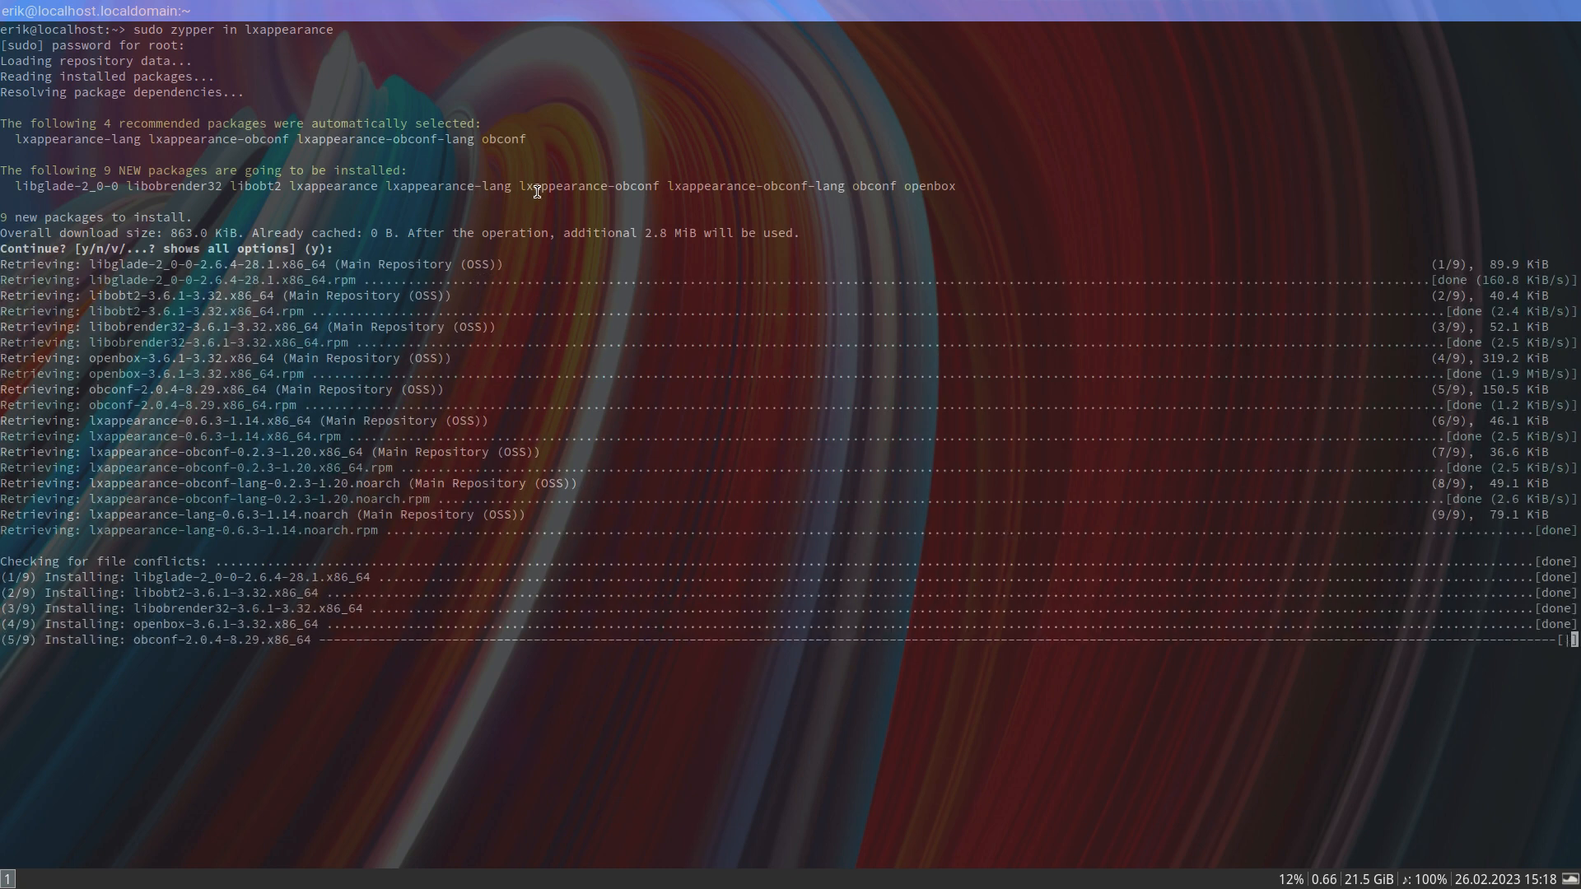
left_click_drag(520, 188, 649, 190)
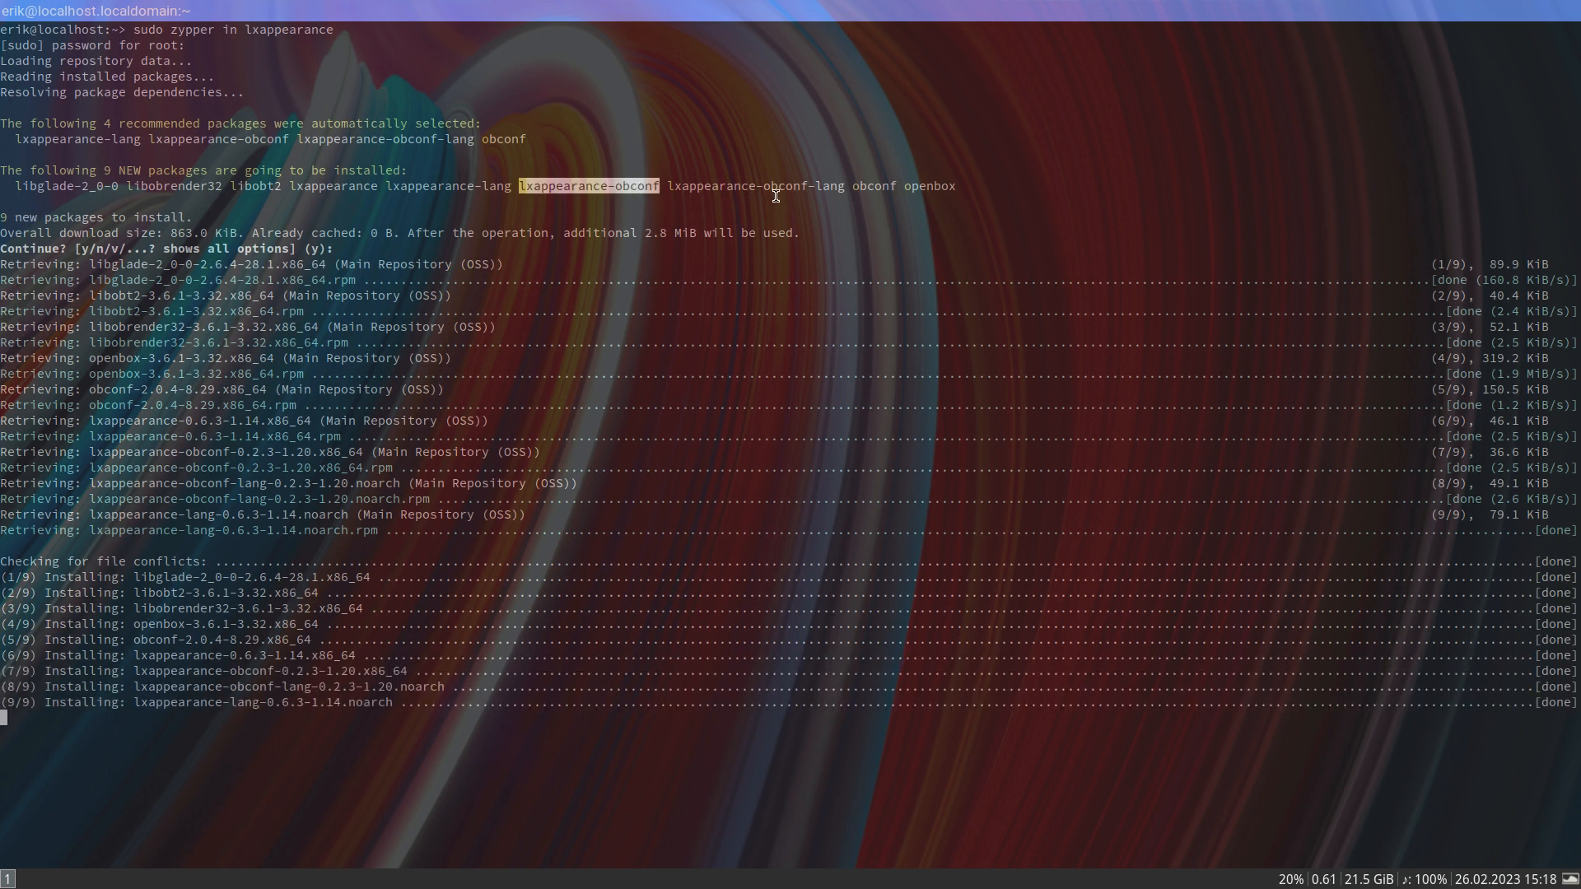
double_click(931, 185)
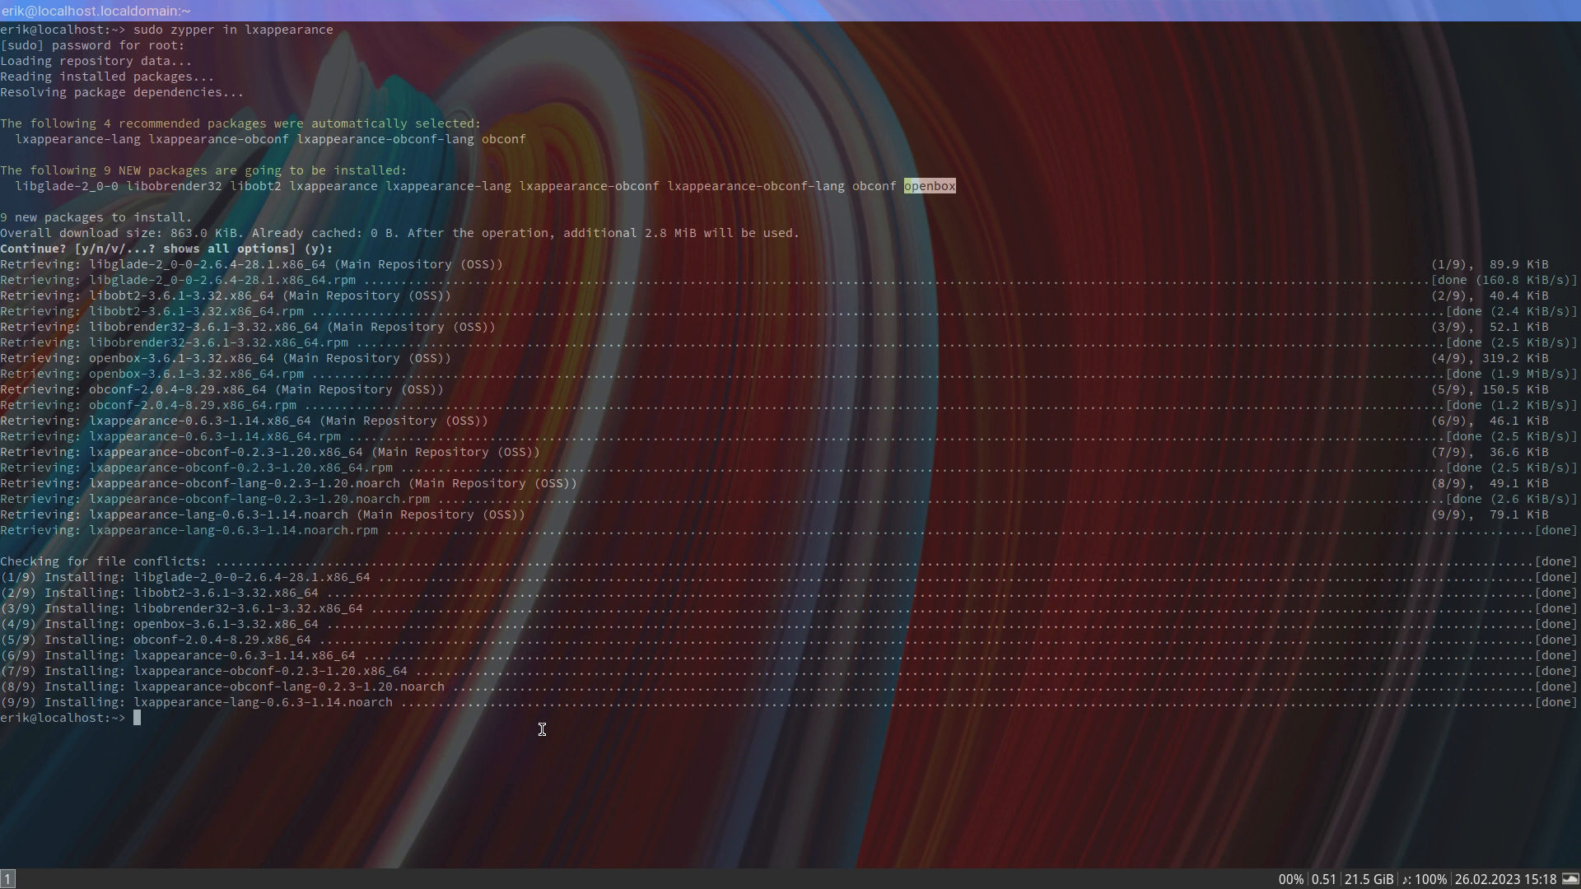
- Launch lxappearance from the terminal, select the Breeze-Dark widget style and display the icon themes
type("lxappearance p")
key("Return")
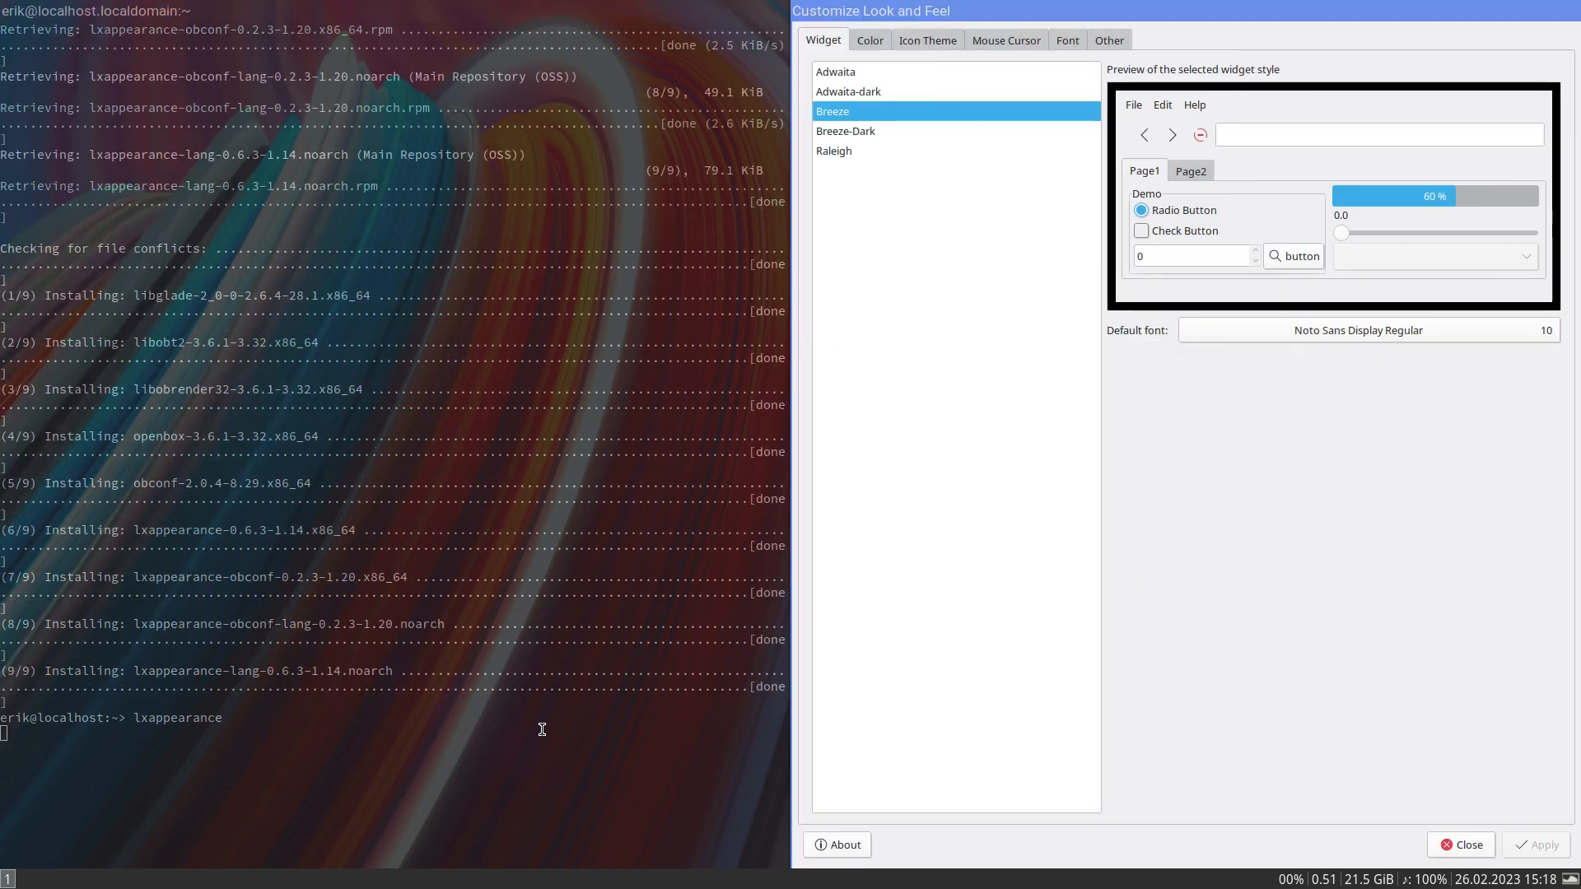
left_click(848, 134)
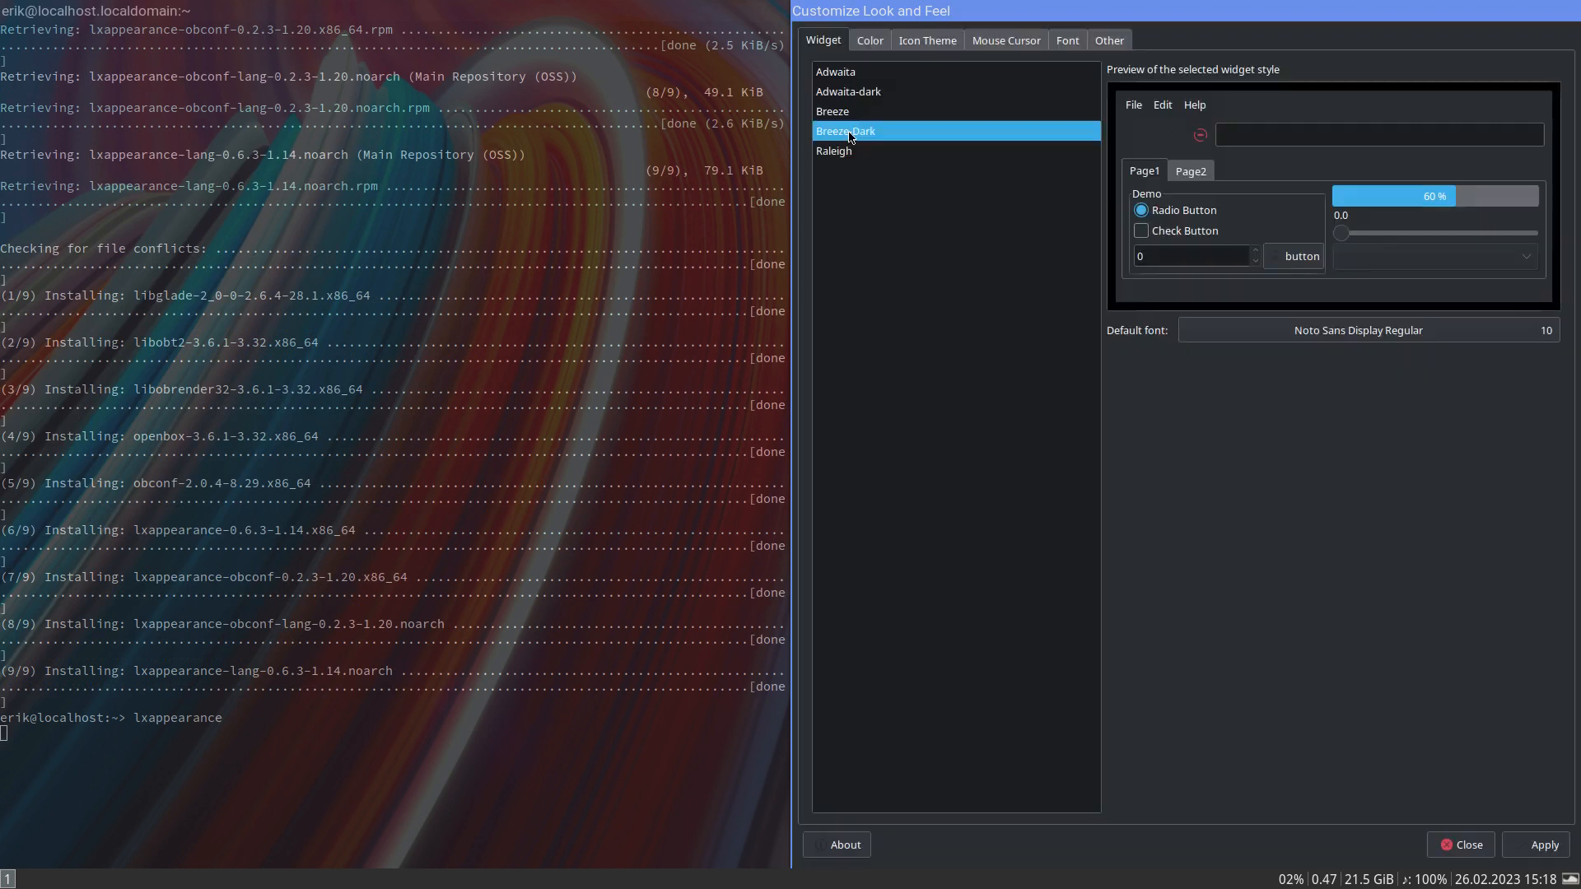
left_click(887, 50)
left_click(924, 48)
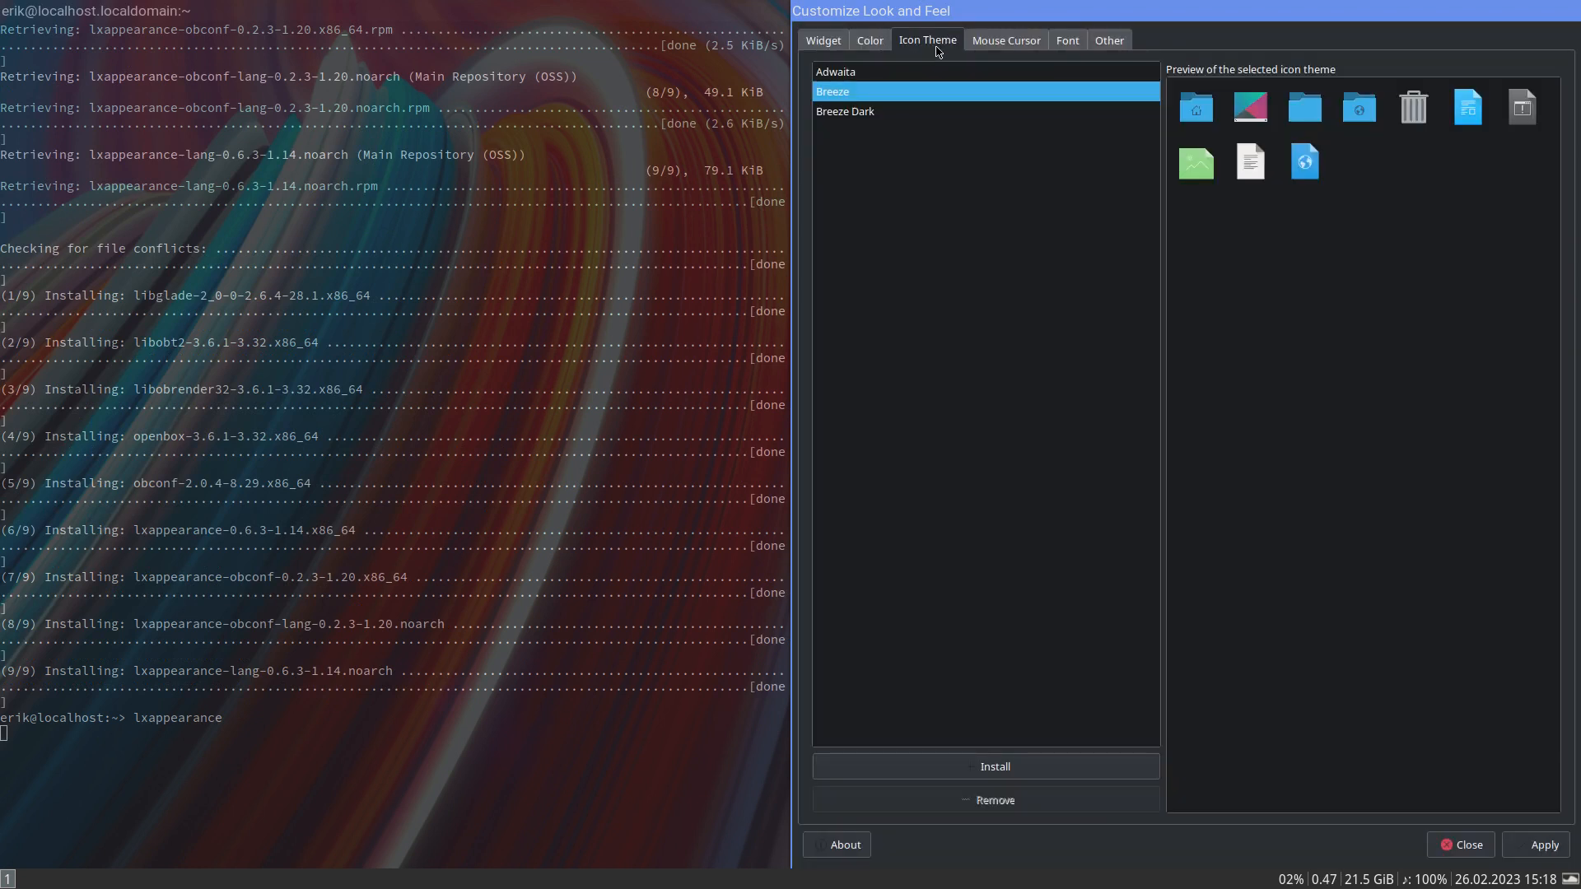
- Select the Breeze Light mouse cursor theme and apply the appearance settings
left_click(996, 48)
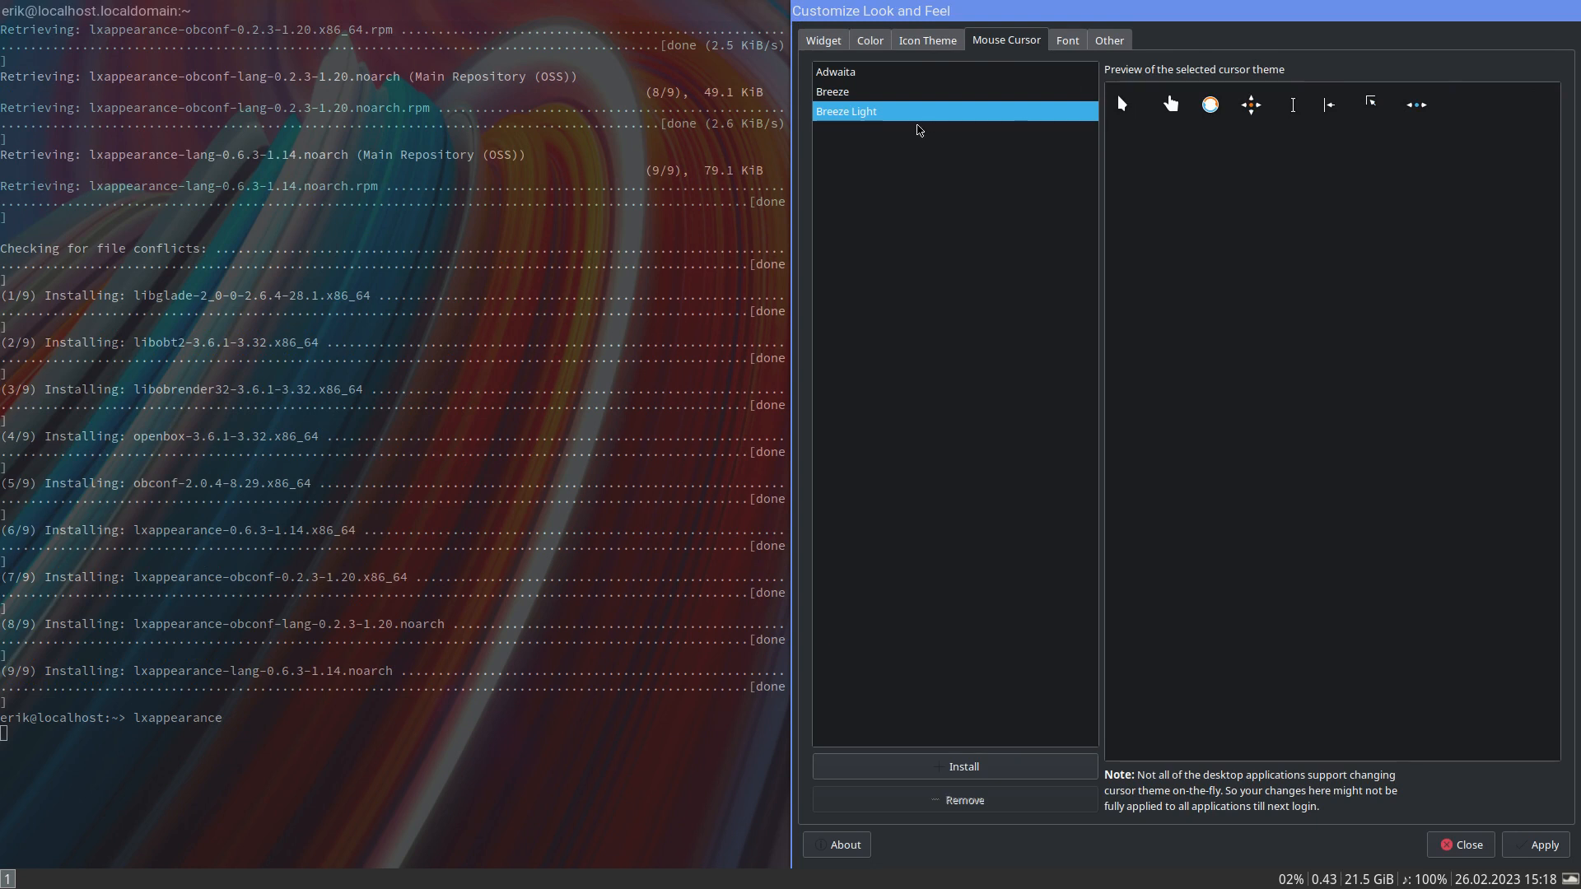
left_click(865, 94)
left_click(878, 114)
left_click(1533, 842)
- Preview the Breeze, Adwaita and Breeze Light cursor themes, and close the appearance settings and the terminal
left_click(941, 92)
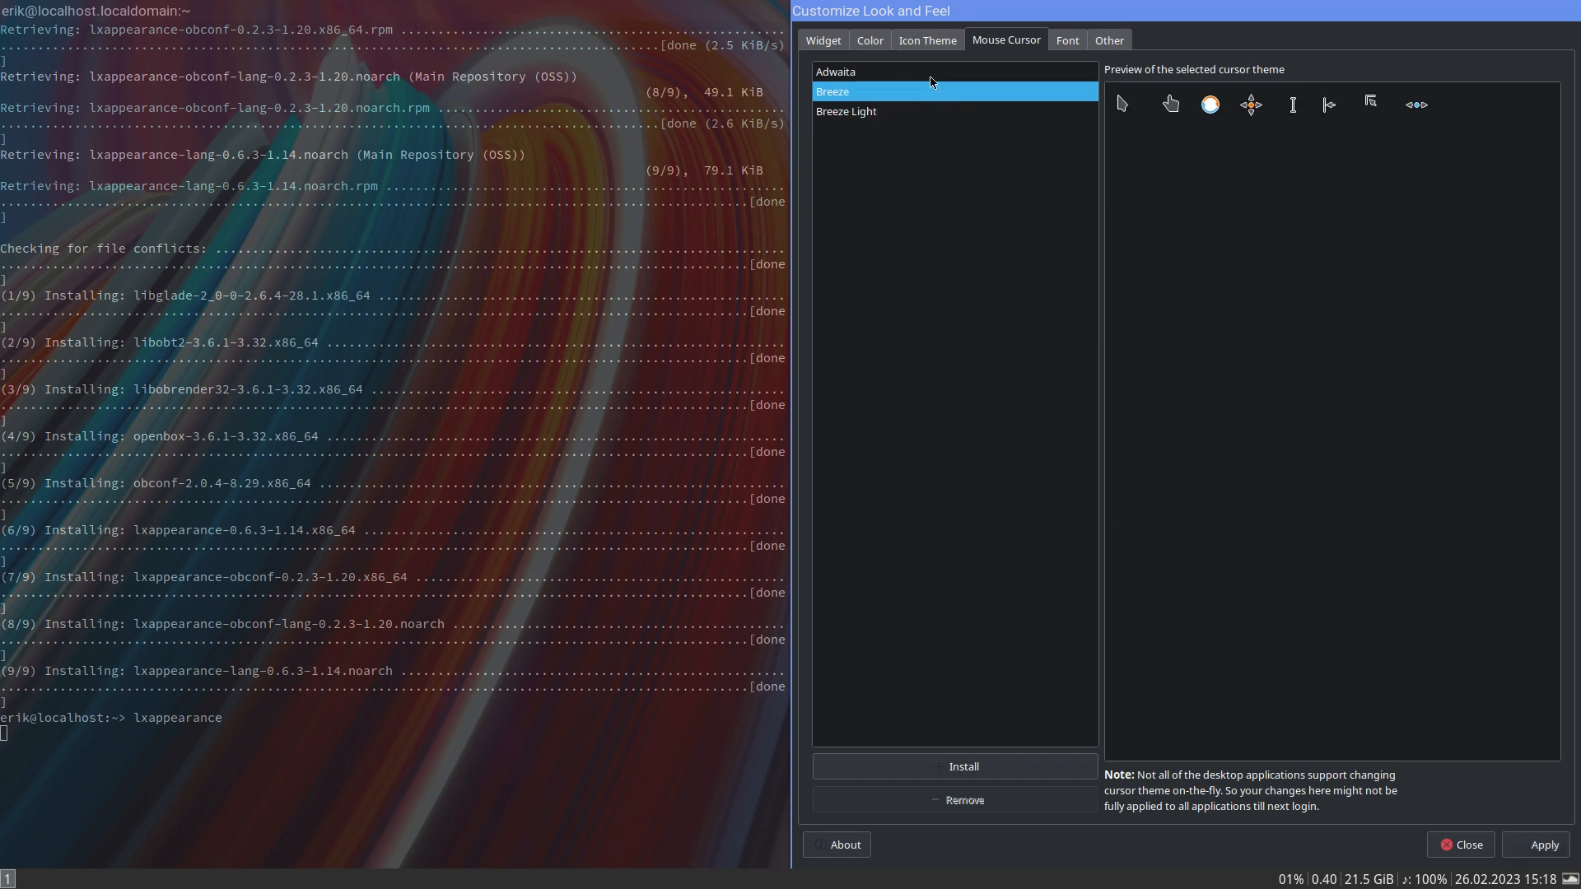
left_click(931, 74)
left_click(933, 90)
left_click(955, 117)
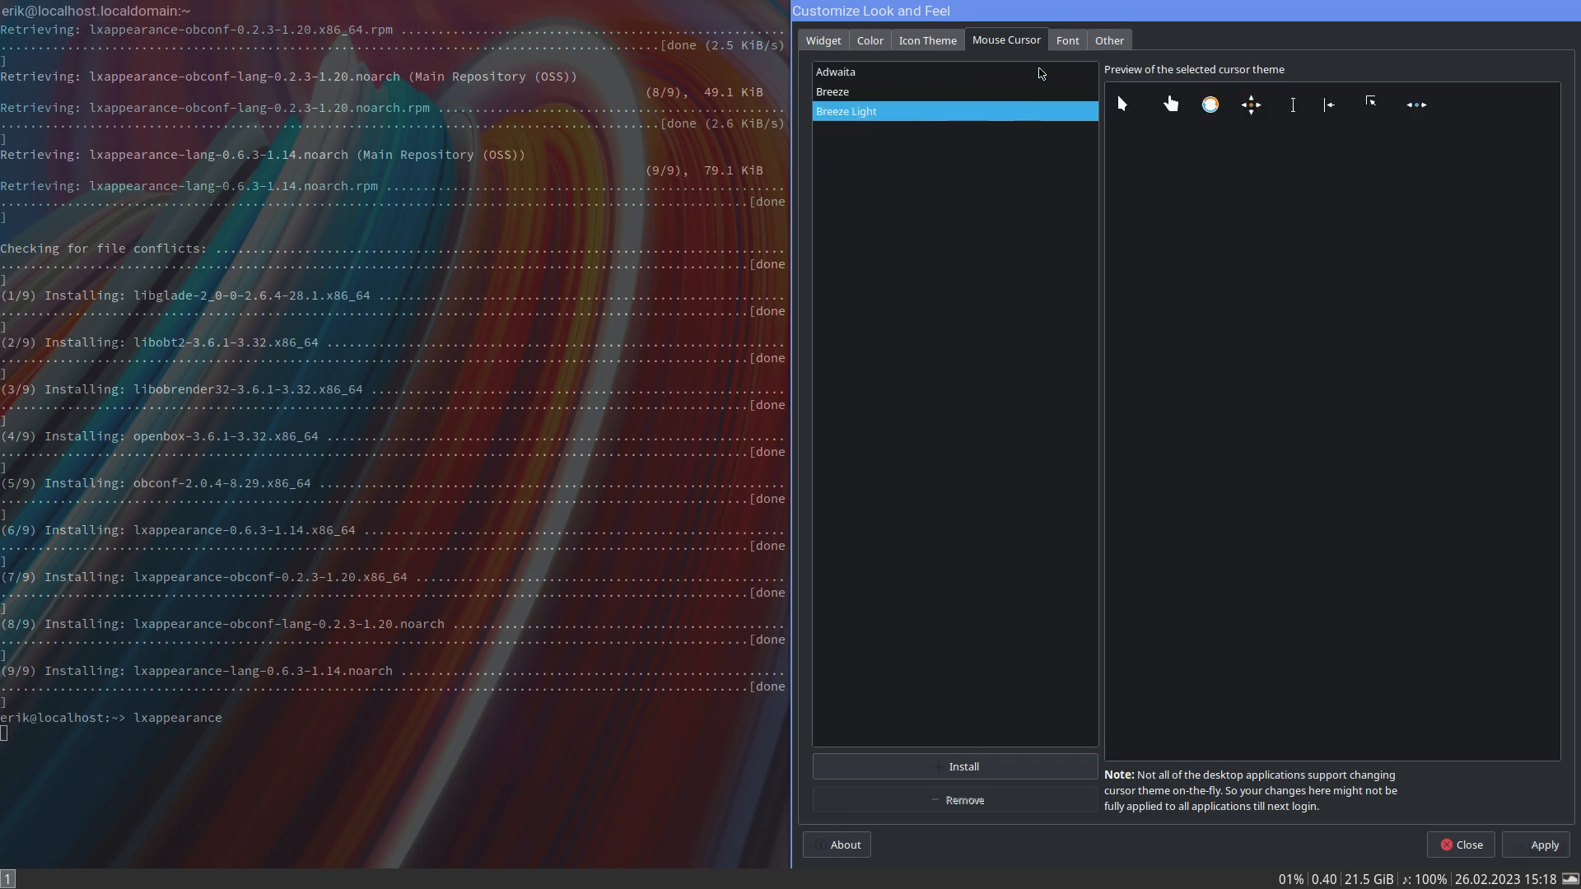
left_click(955, 42)
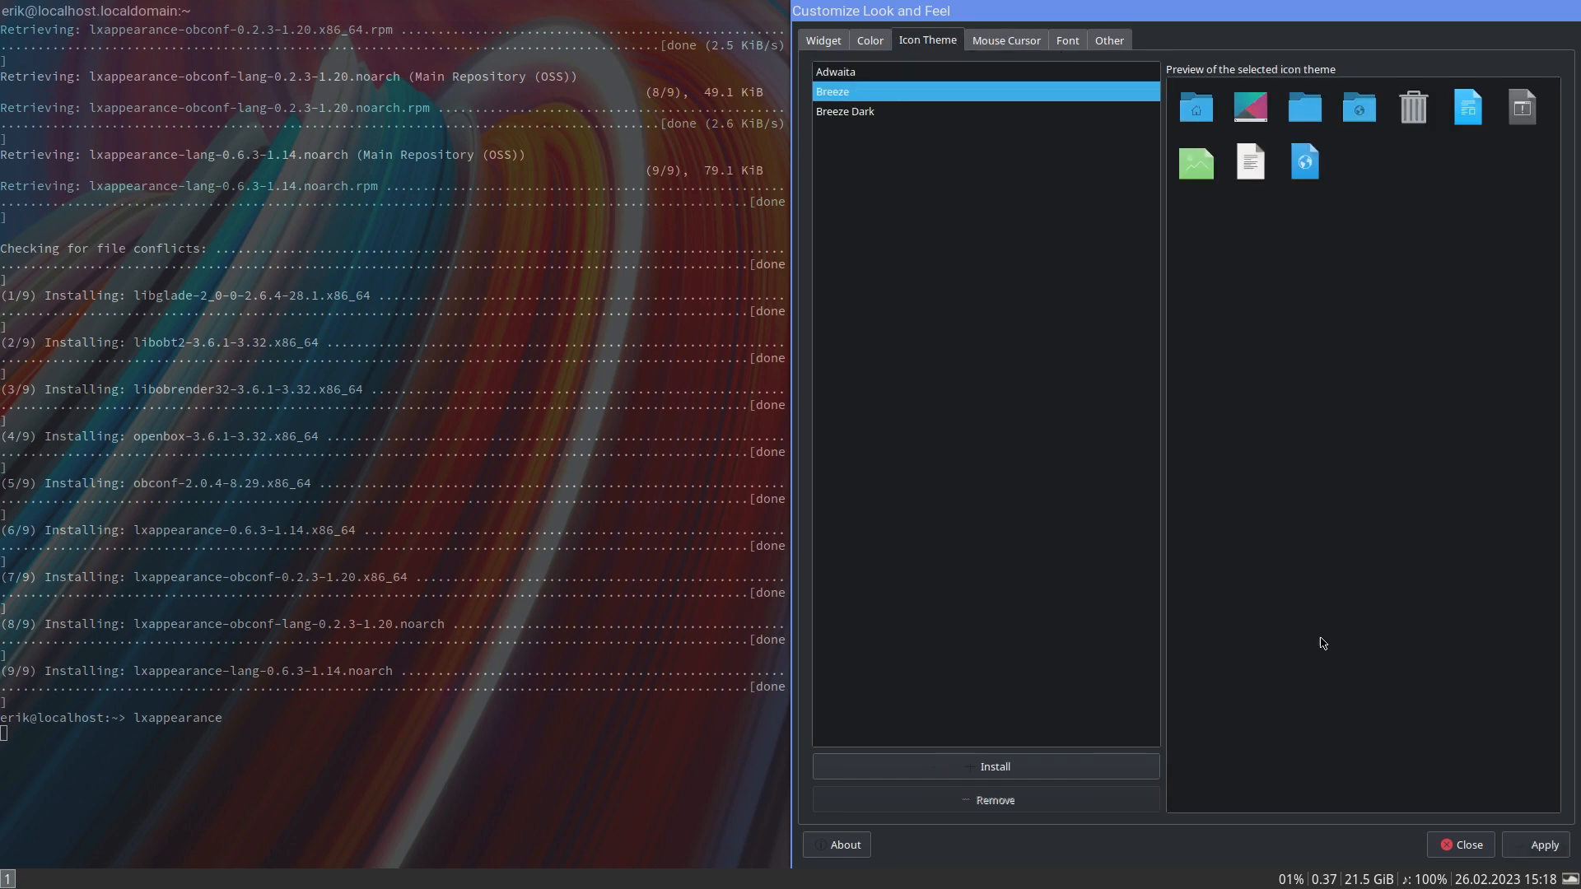
left_click(1469, 848)
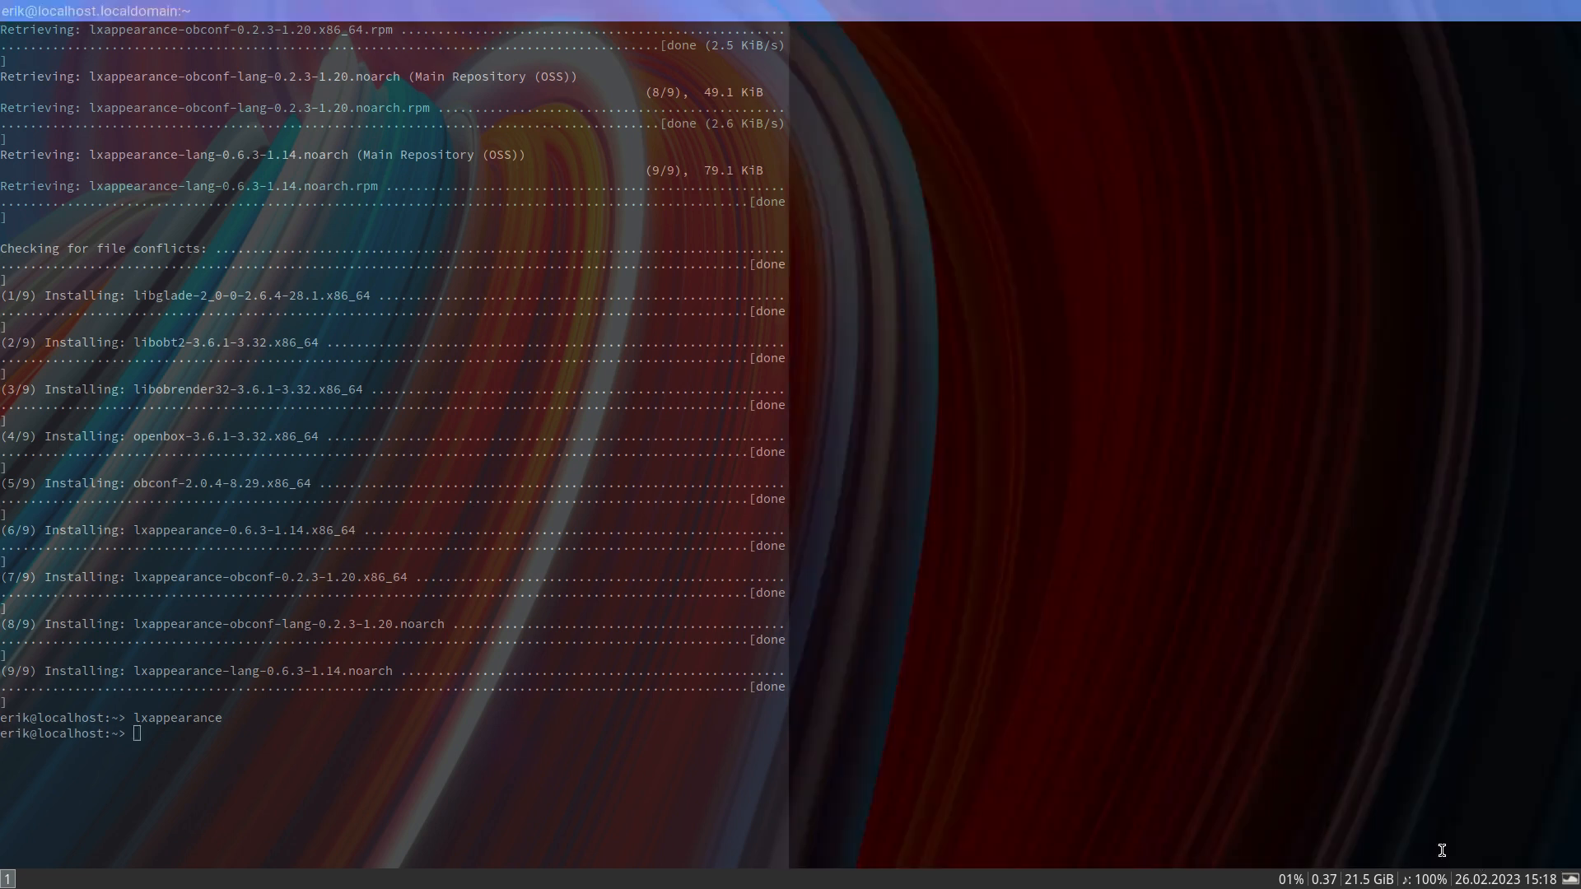
key("super+shift+q")
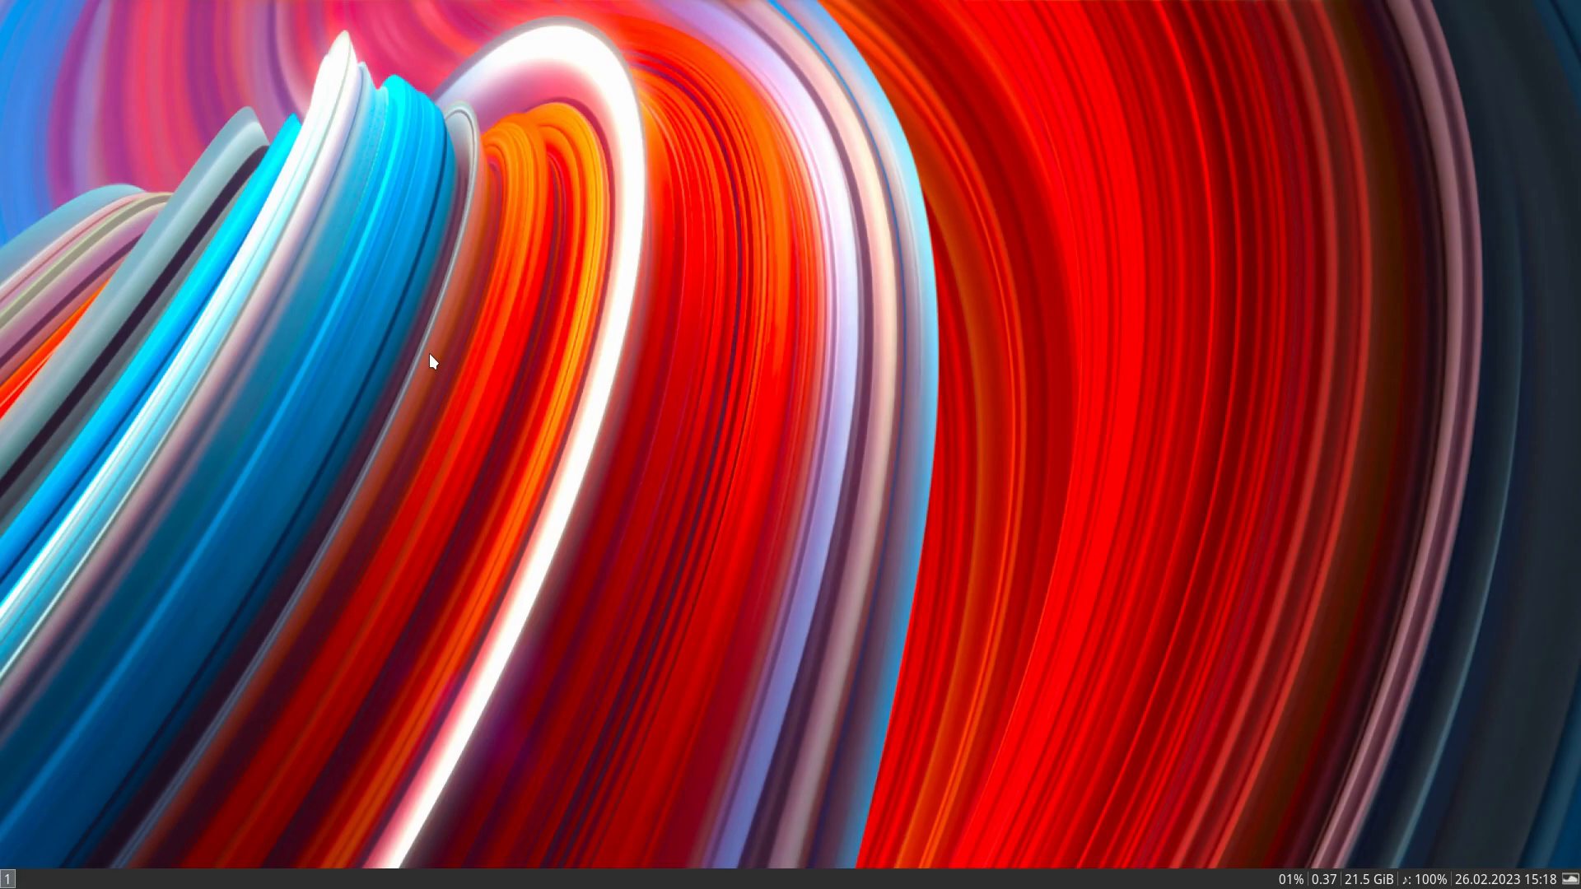
- Search the web for "arcolinux candy beauty" in Firefox and open the main page of the arcolinux/arcolinux-candy-beauty GitHub repository
key("super+F2")
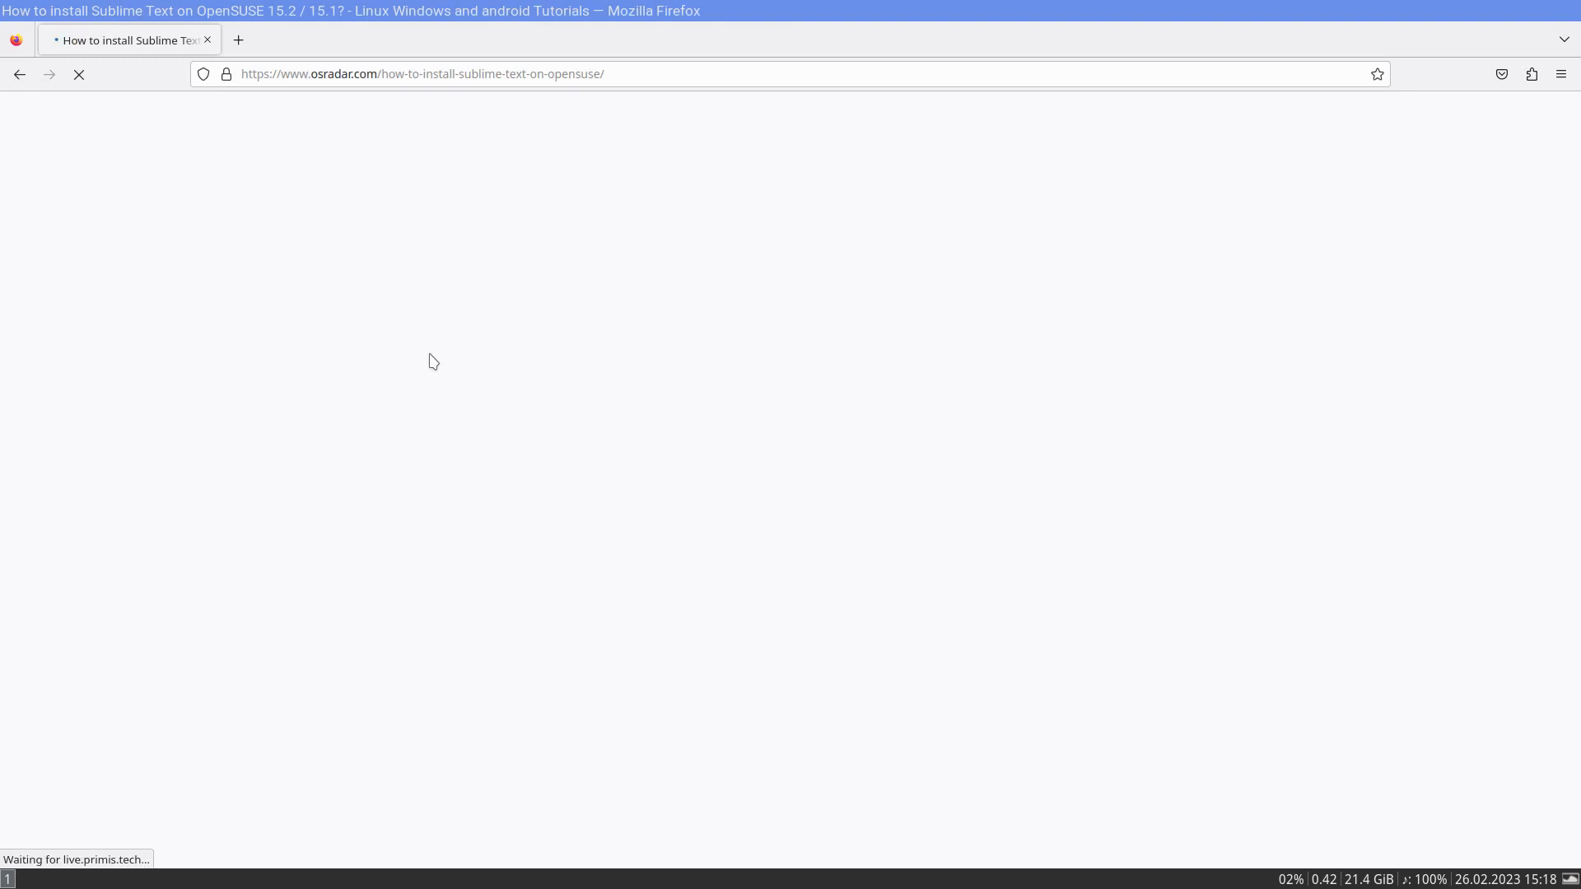
left_click(528, 73)
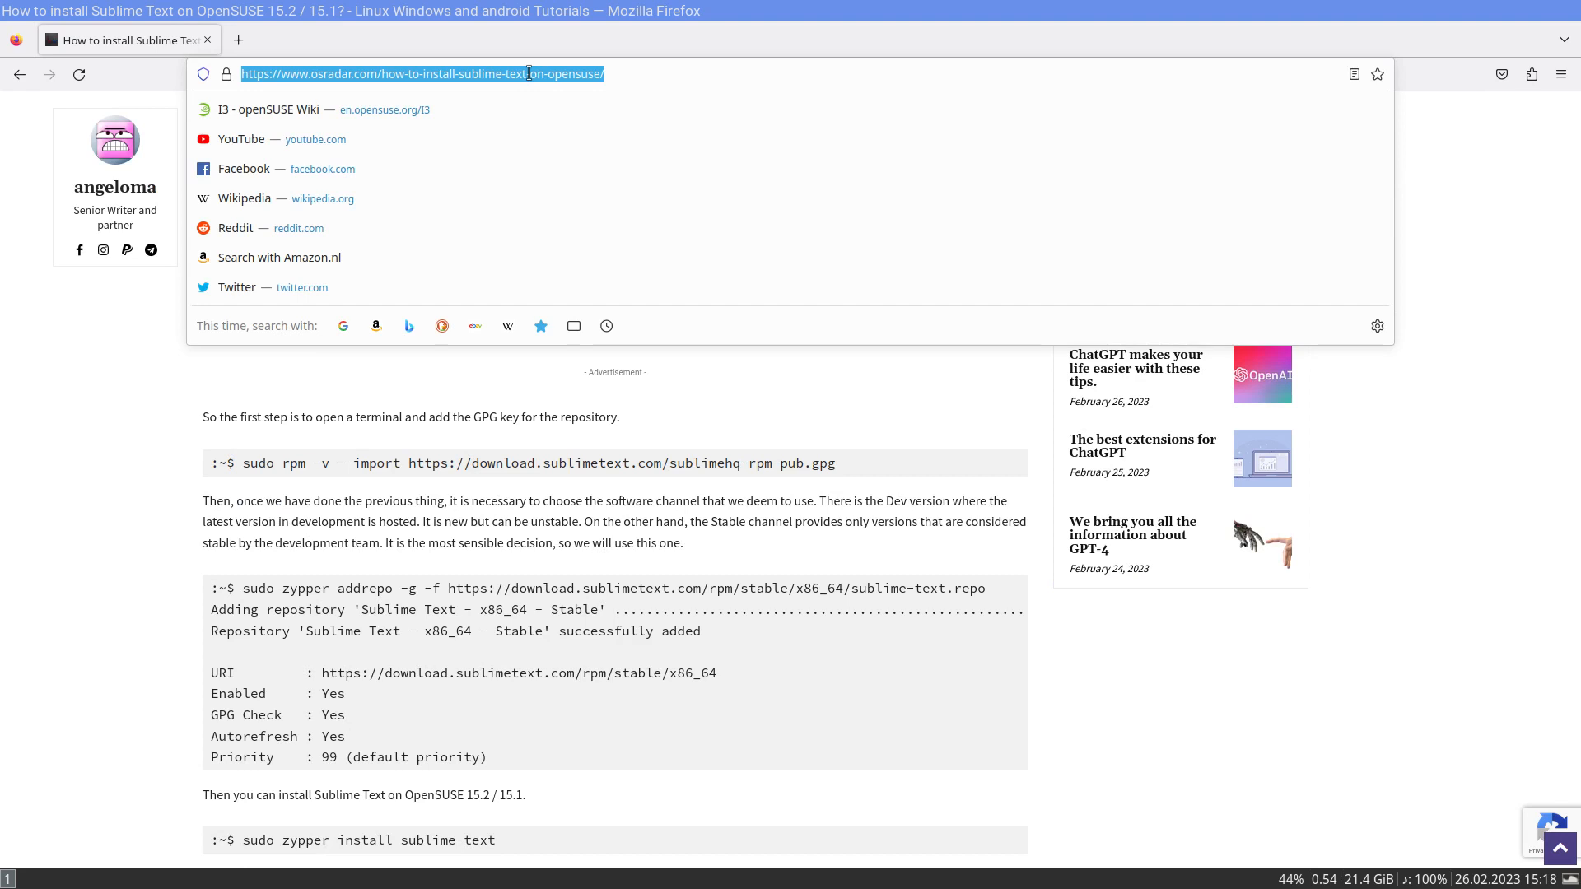
type("arcolinux ca")
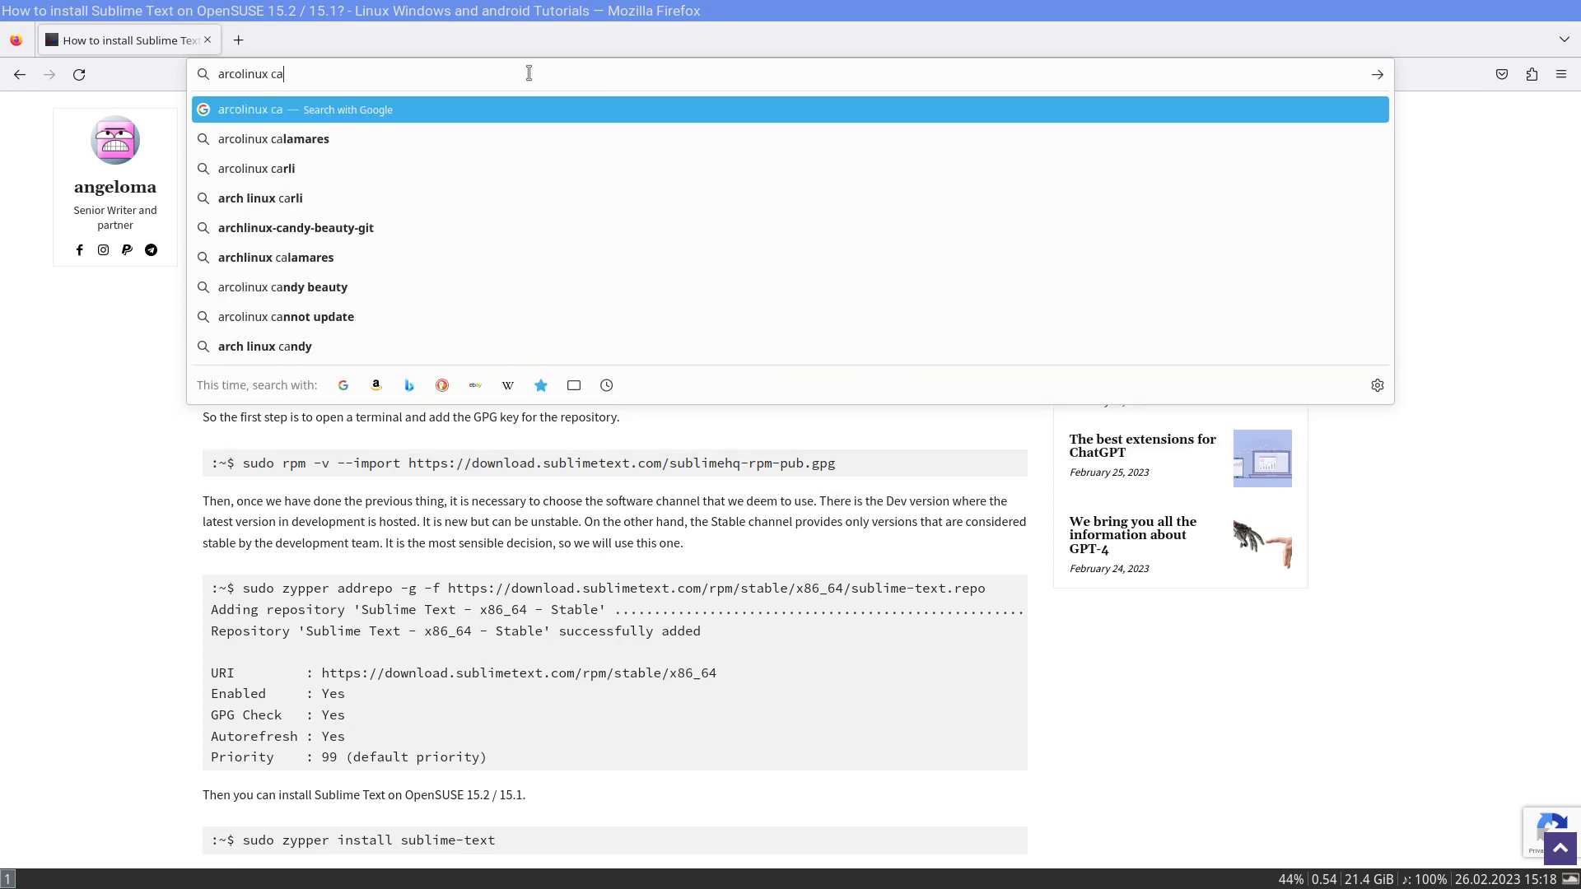
type("ndy beauty")
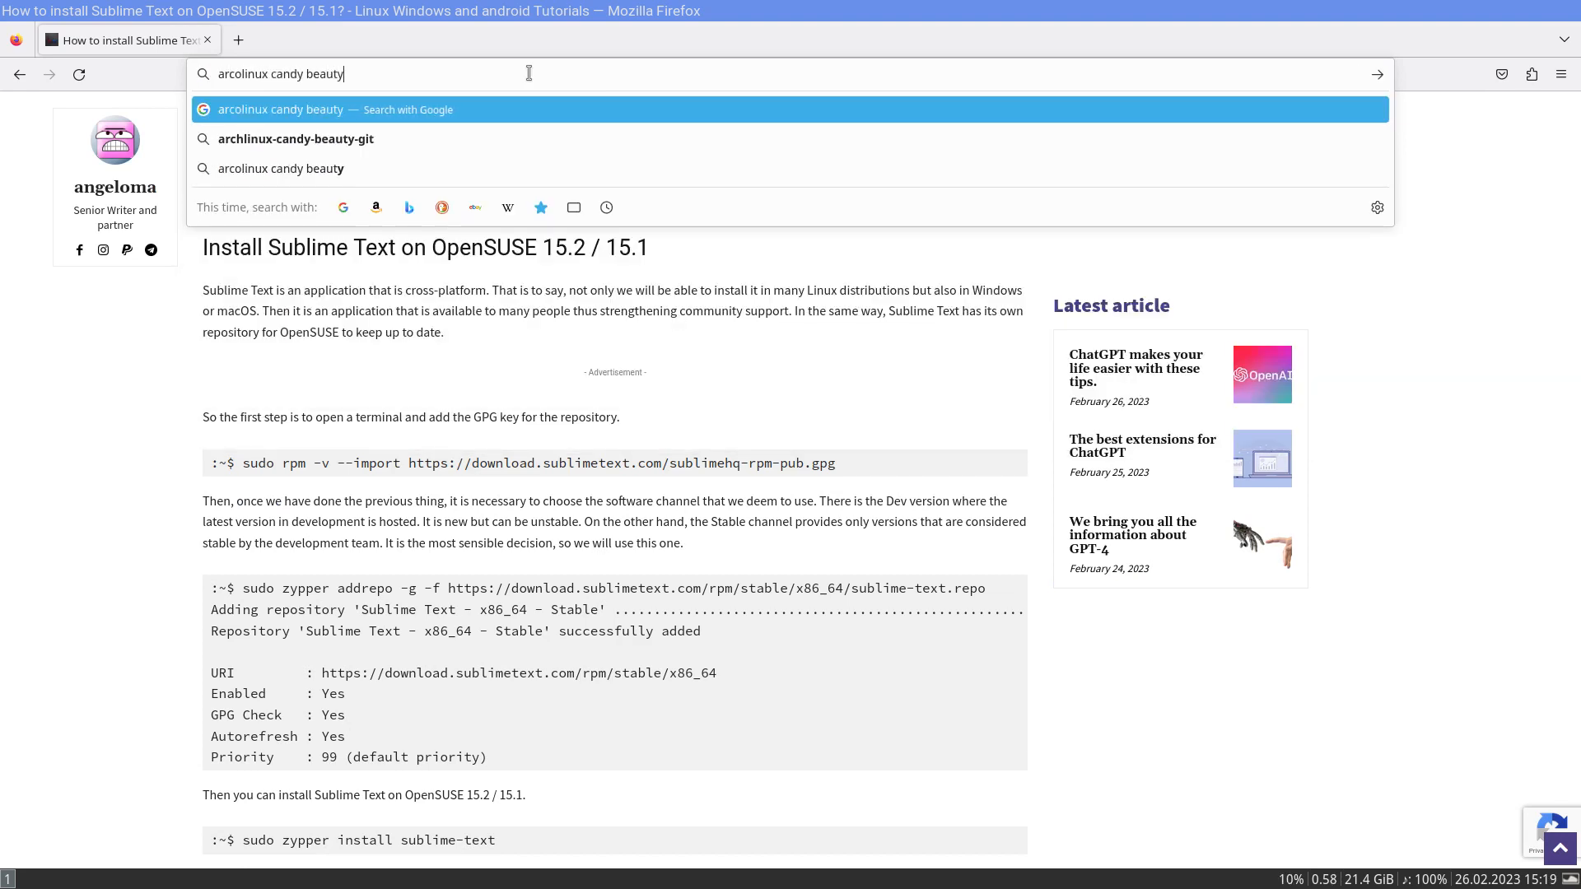
key("Return")
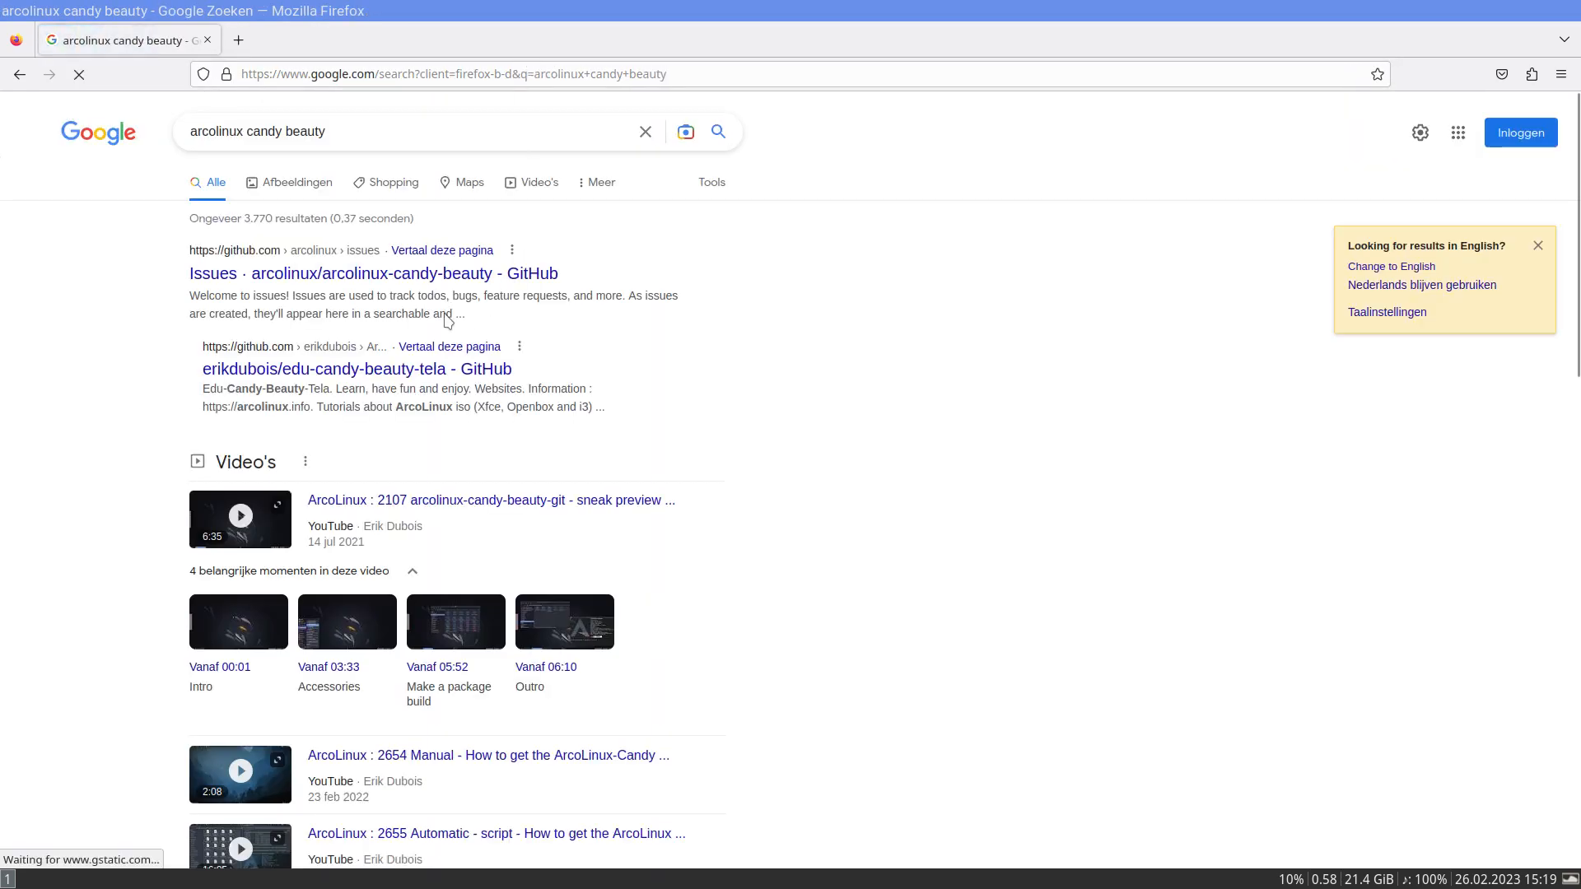
left_click(398, 279)
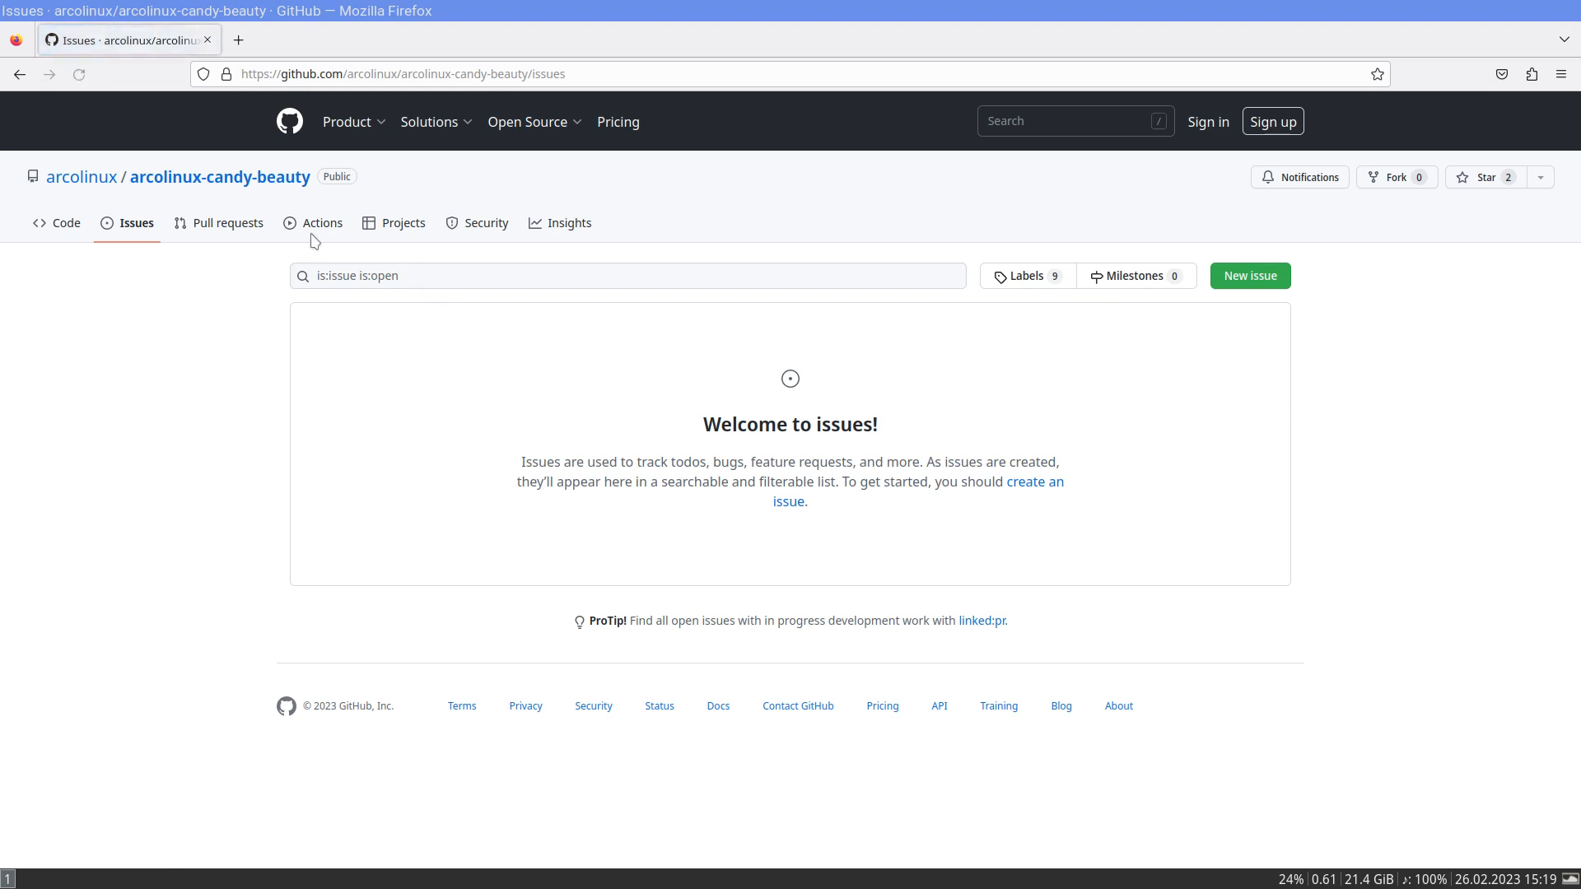
left_click(206, 182)
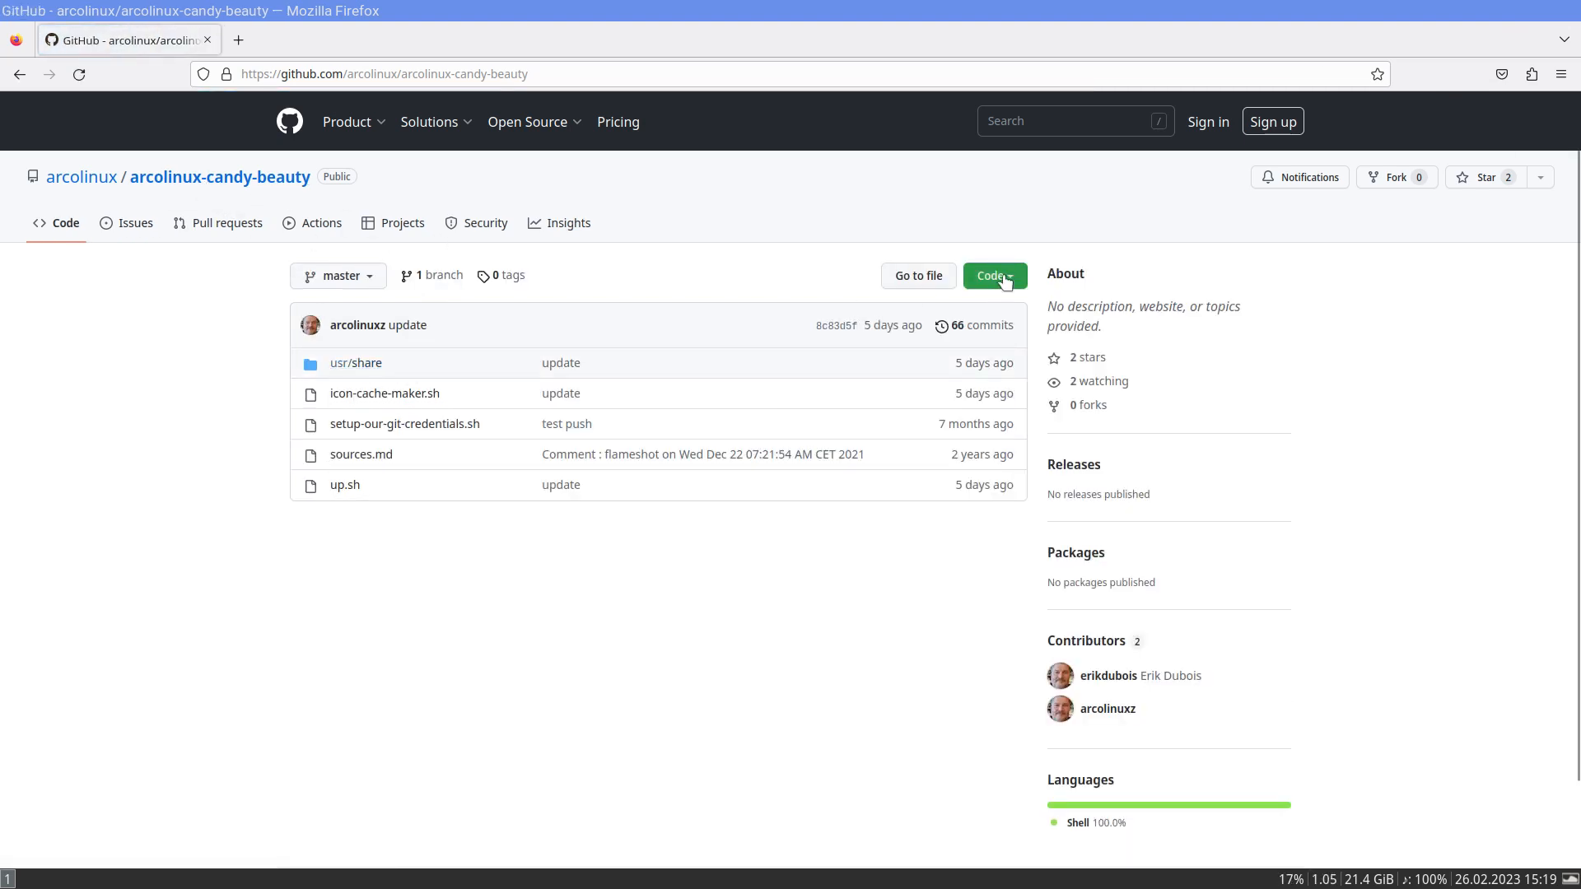
- Download the arcolinux-candy-beauty repository as a ZIP archive and close the browser
left_click(1006, 277)
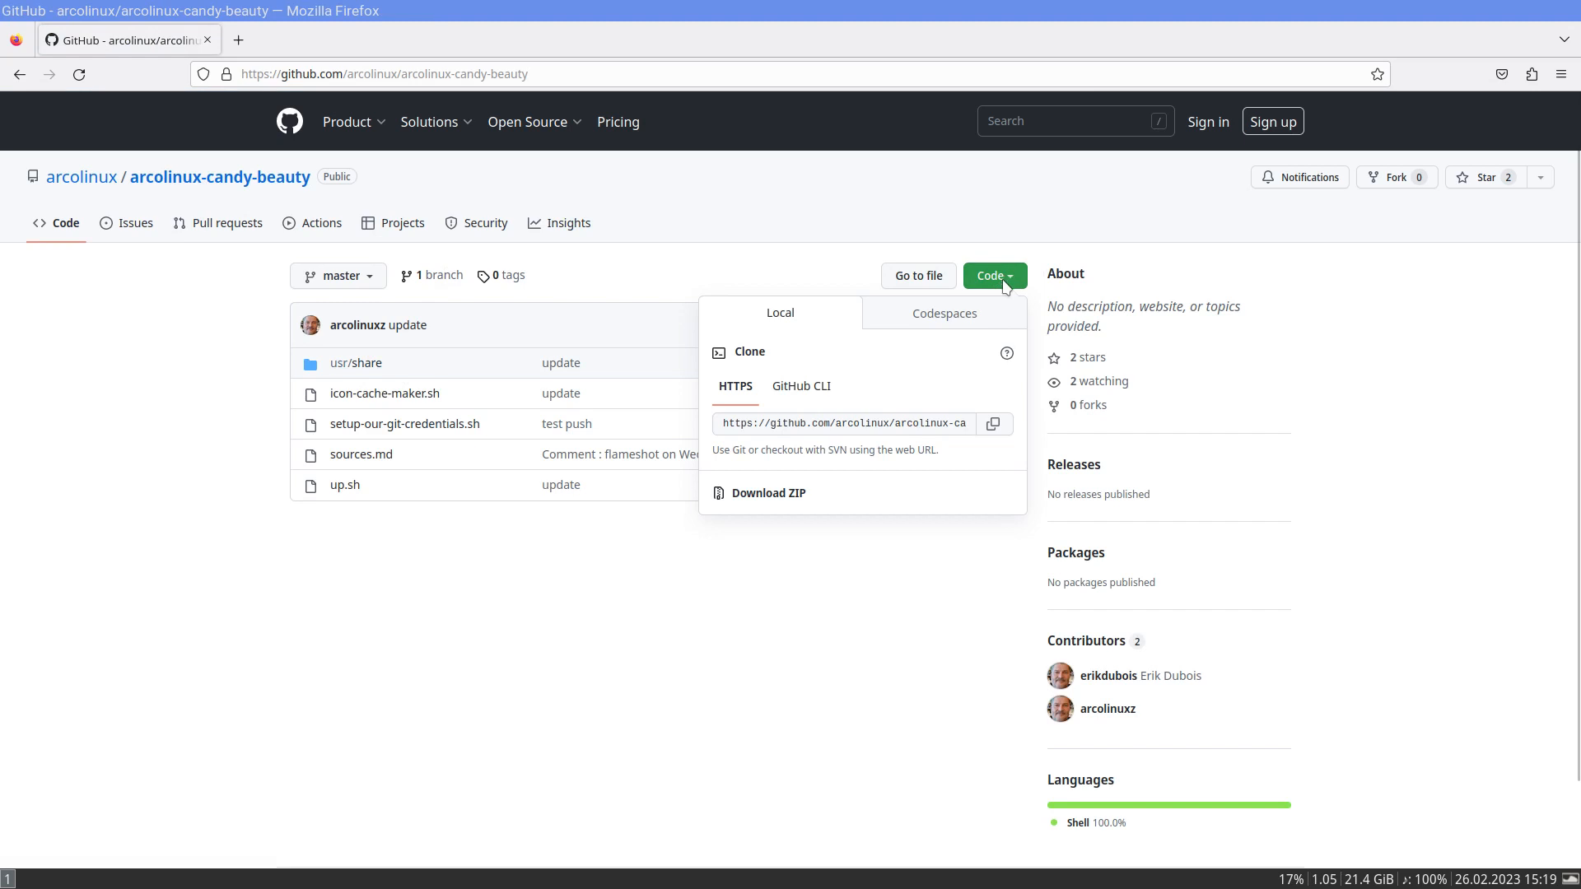
left_click(993, 423)
left_click(857, 494)
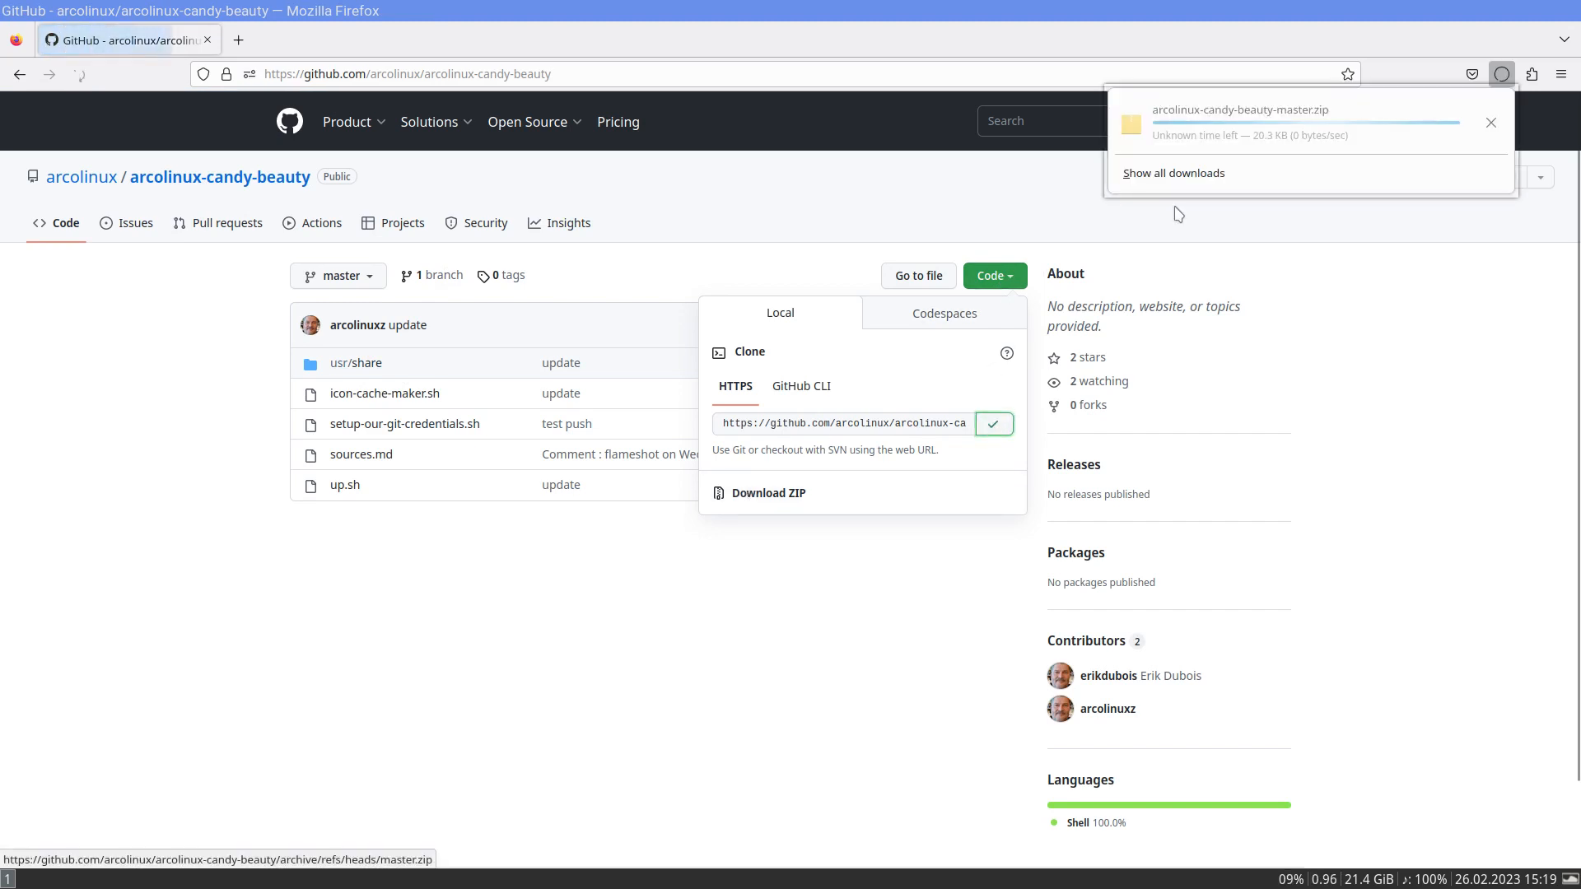
left_click(1488, 120)
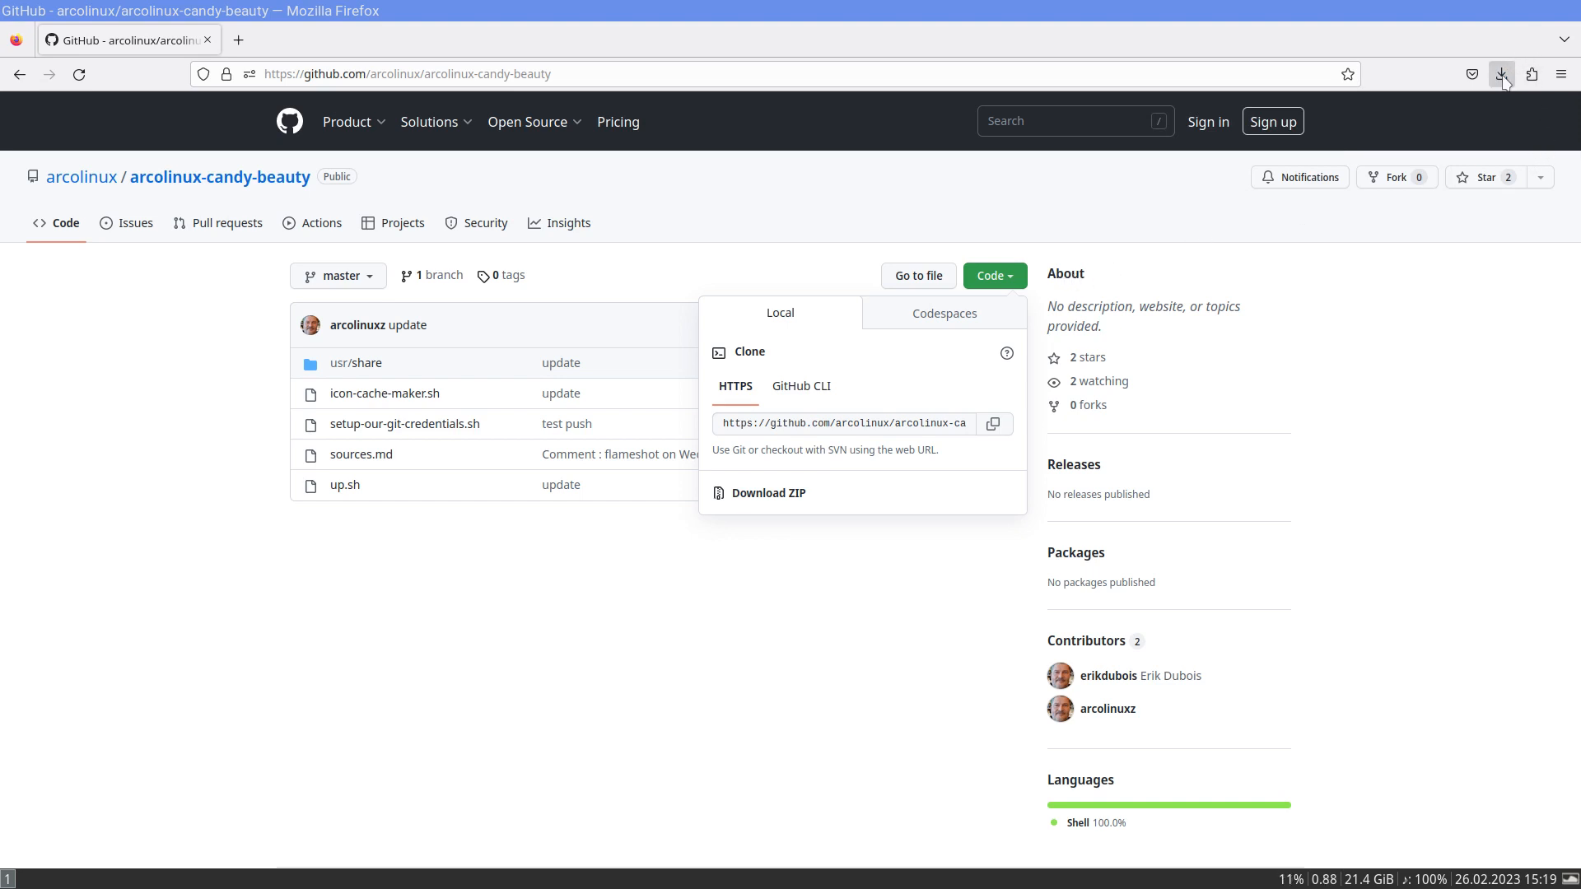
left_click(1502, 75)
left_click(1492, 121)
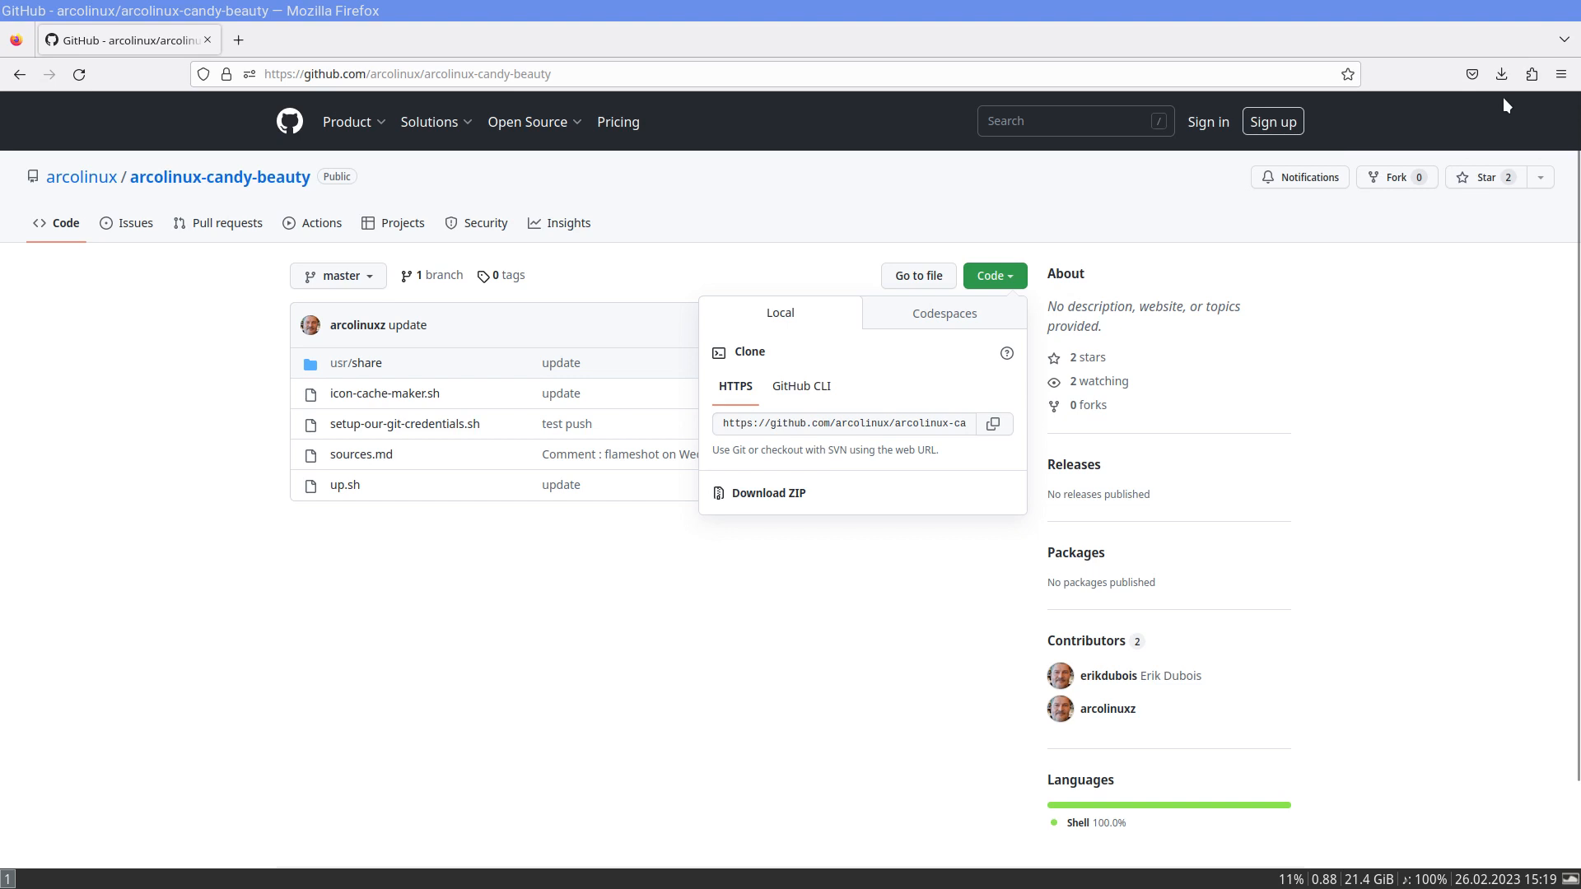
key("super+q")
- Extract arcolinux-candy-beauty-master.zip into the Downloads folder using Ark from the Thunar file manager, and close Ark
key("super+shift+Return")
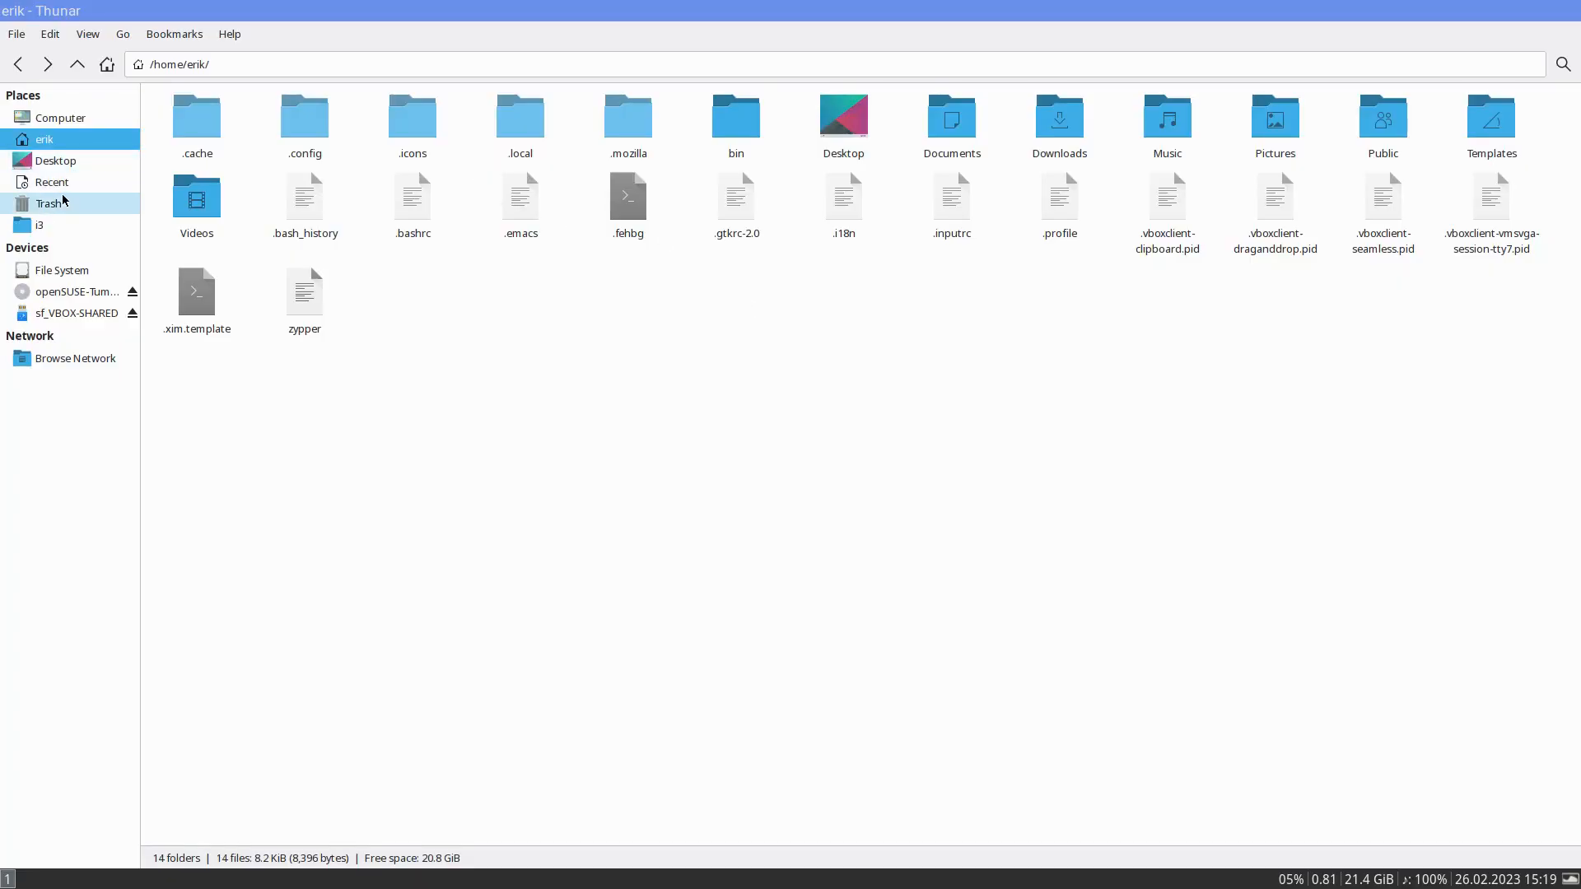
double_click(1033, 142)
right_click(196, 138)
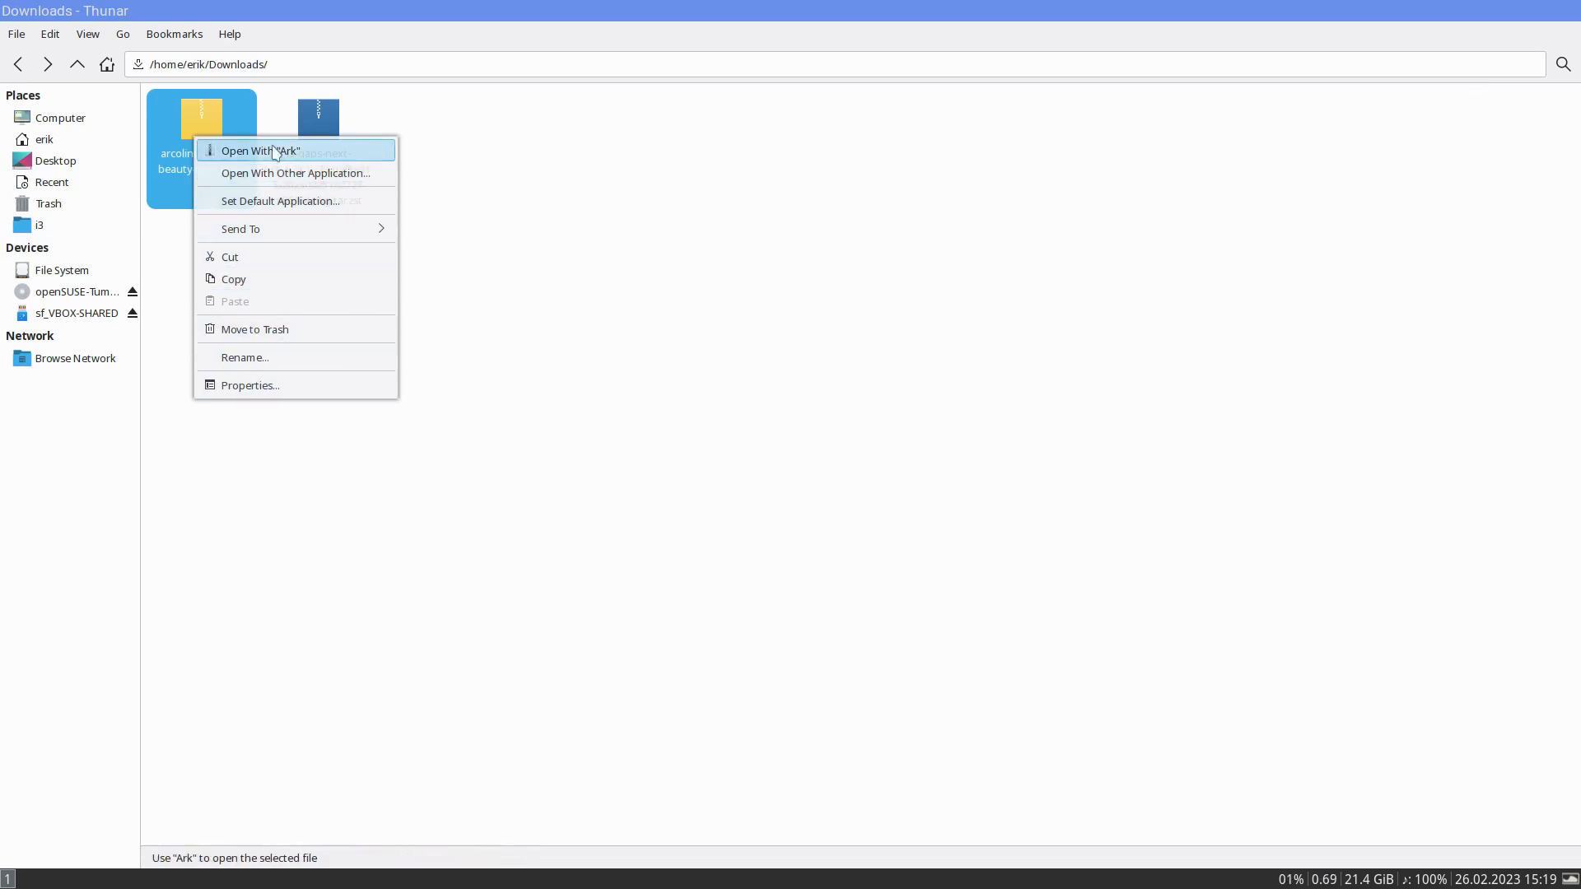
left_click(301, 154)
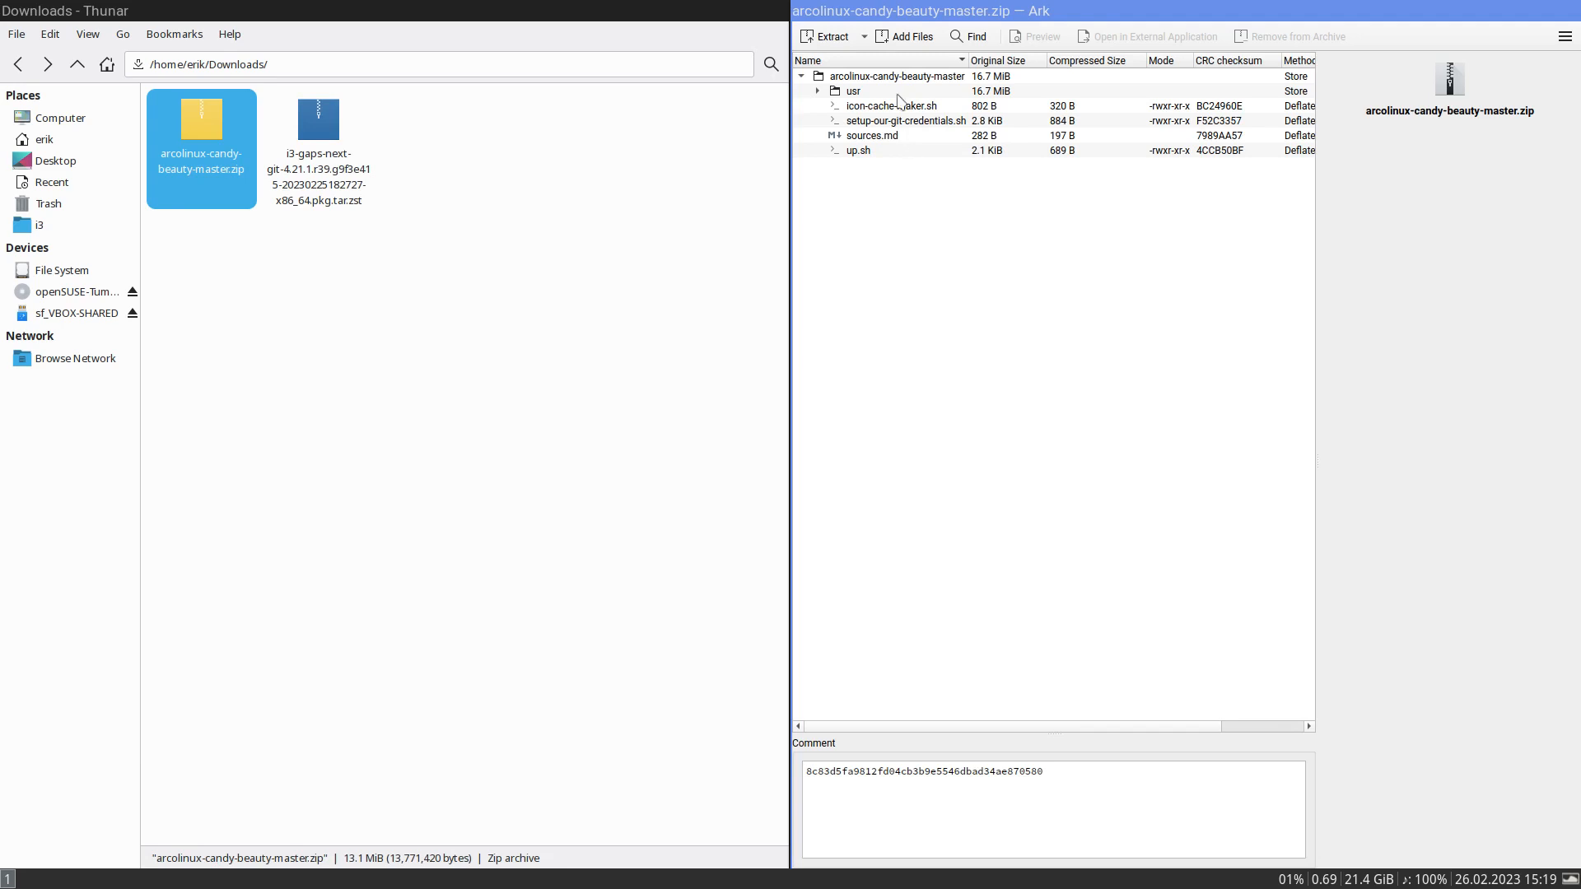
left_click(826, 39)
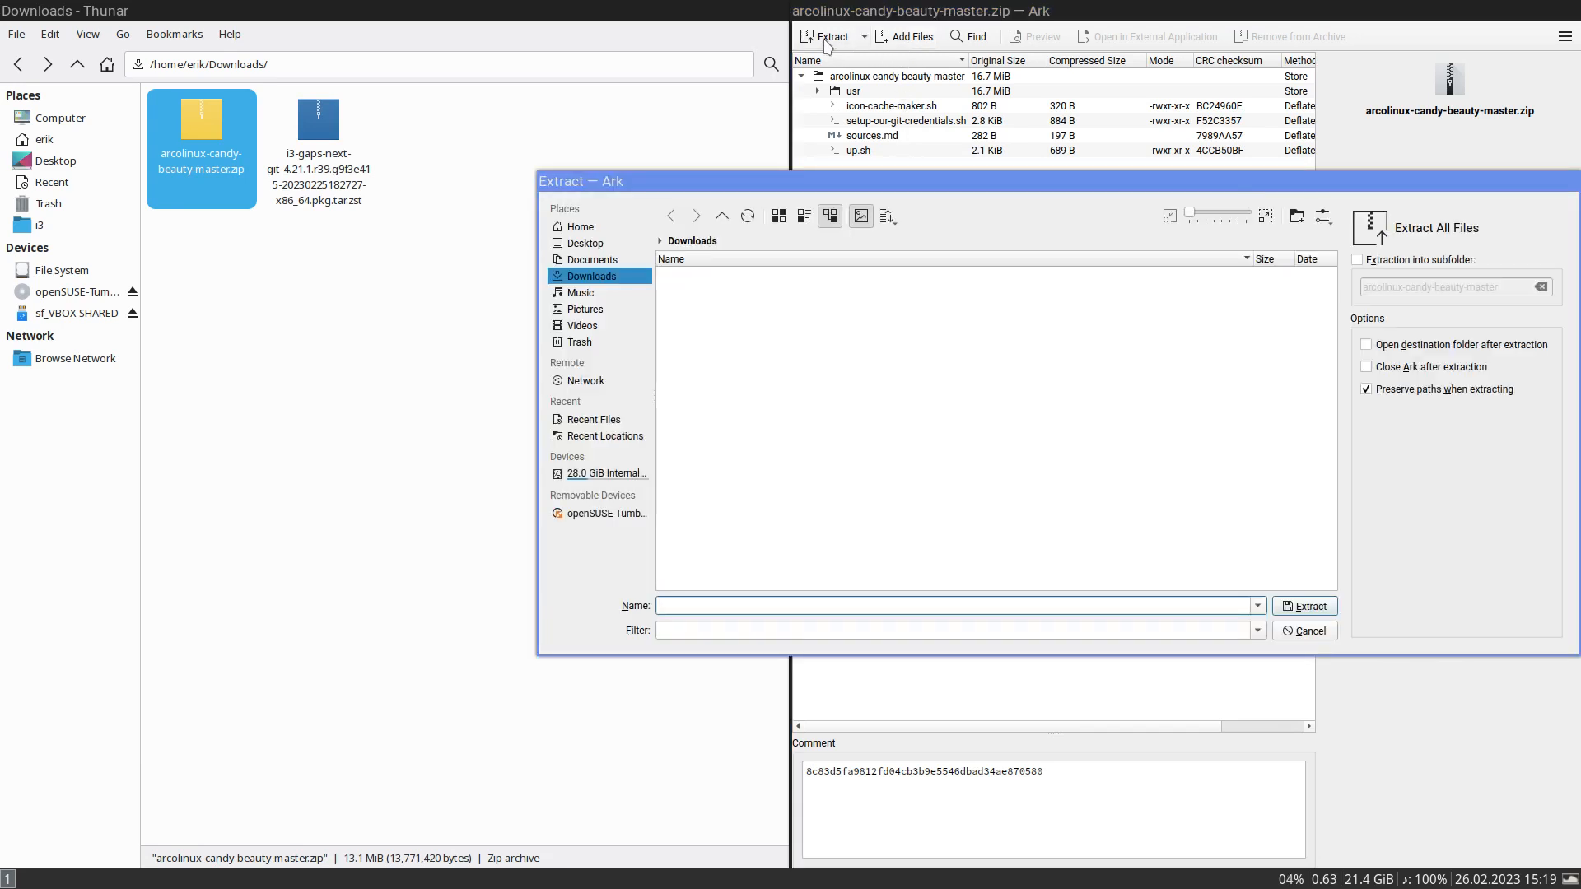
left_click(1305, 609)
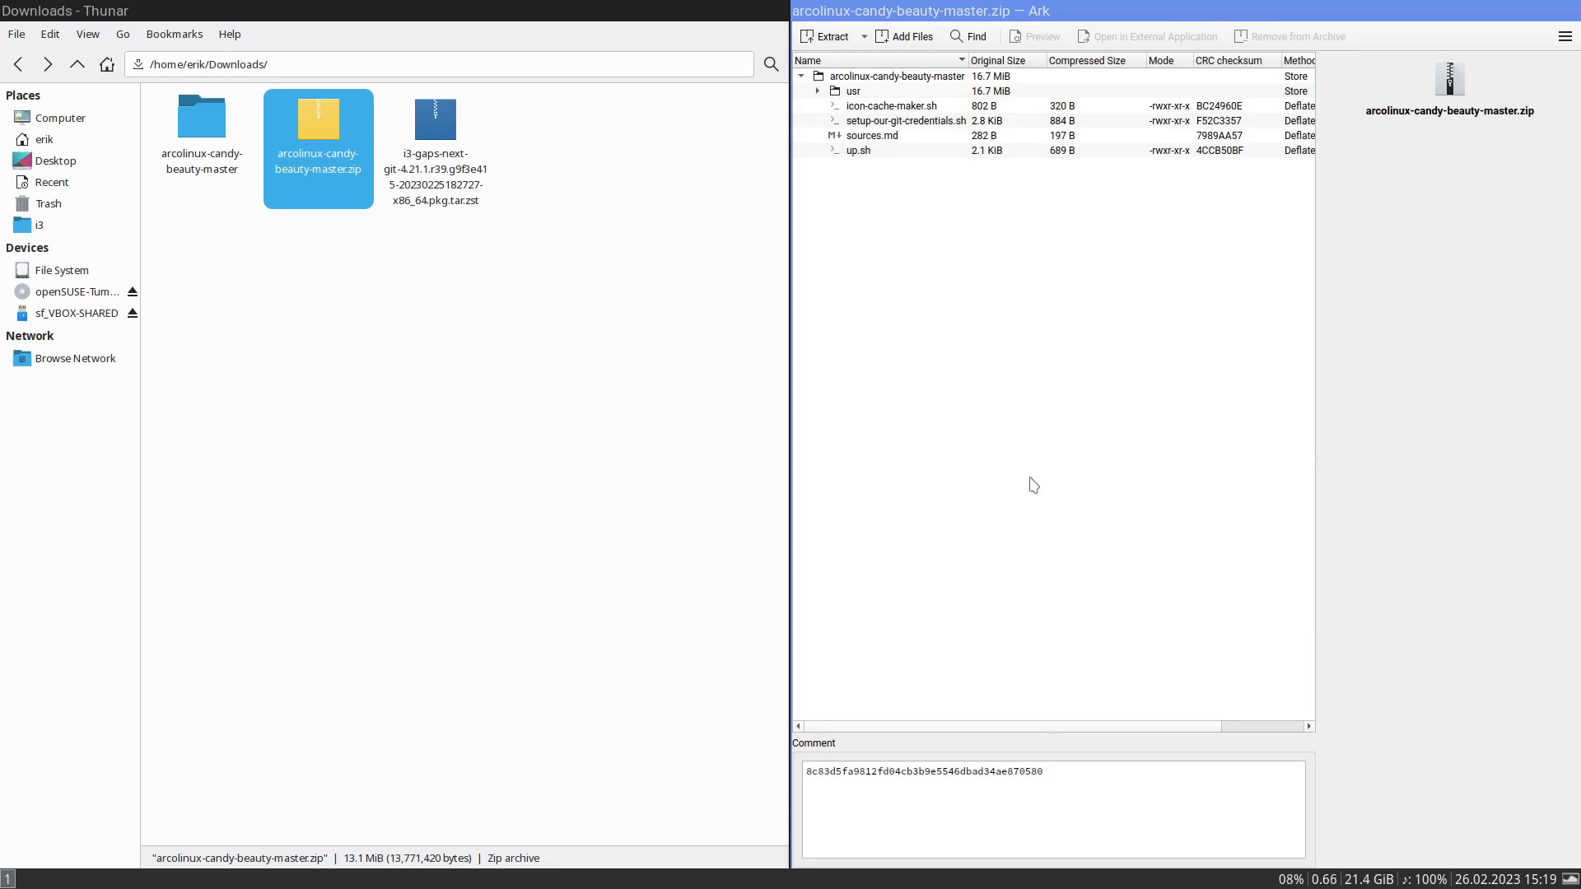
key("super+q")
- Look inside the extracted arcolinux-candy-beauty-master/usr/share/icons folder and copy the icons folder from share
double_click(213, 118)
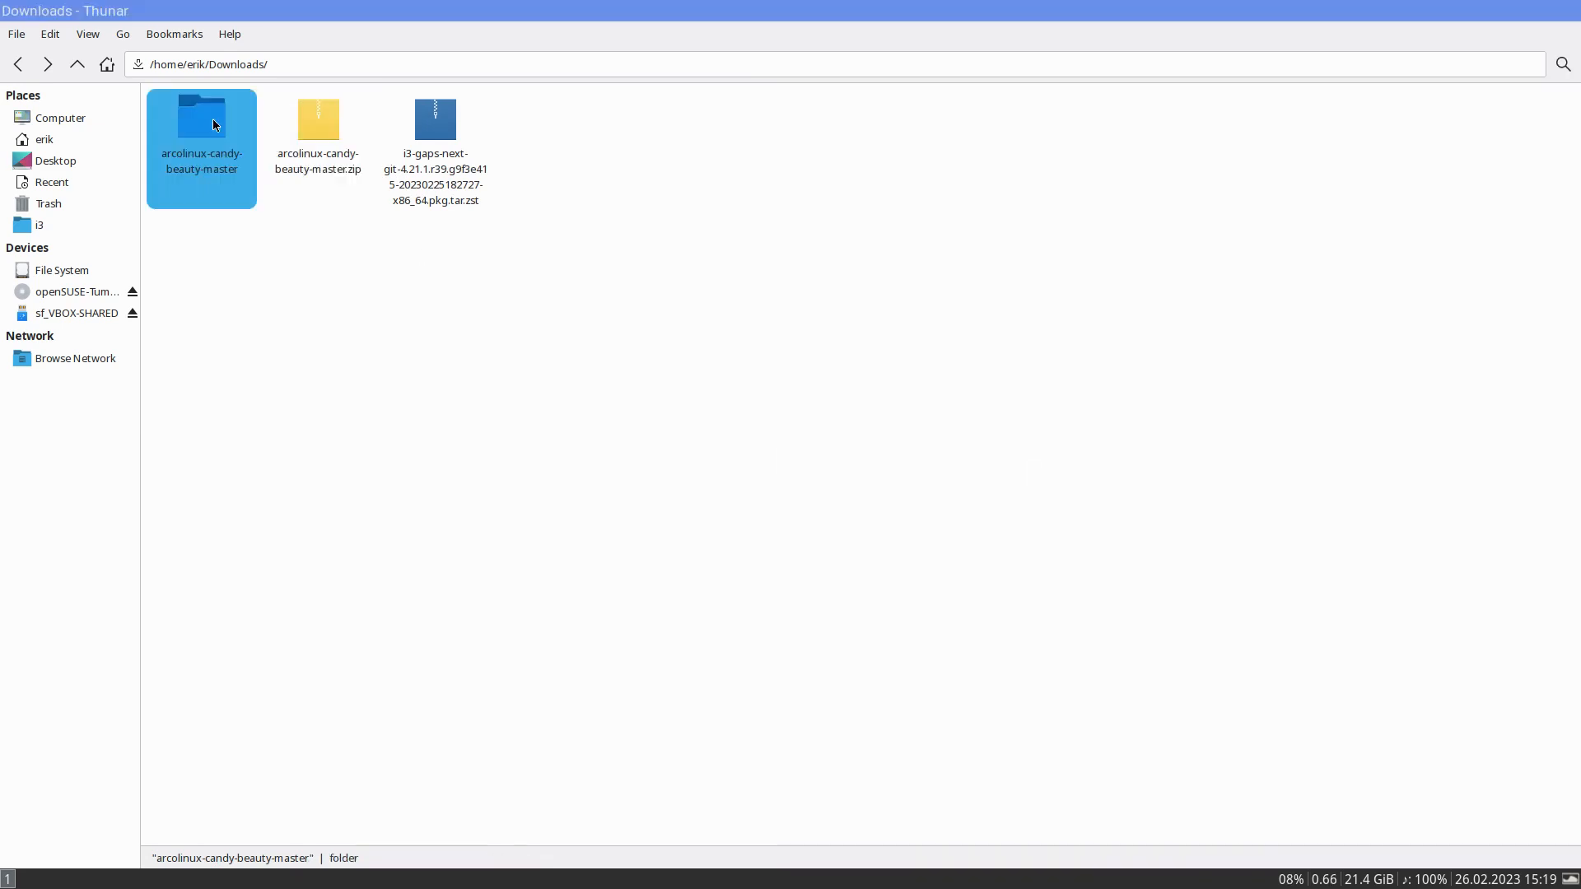
double_click(199, 145)
double_click(189, 126)
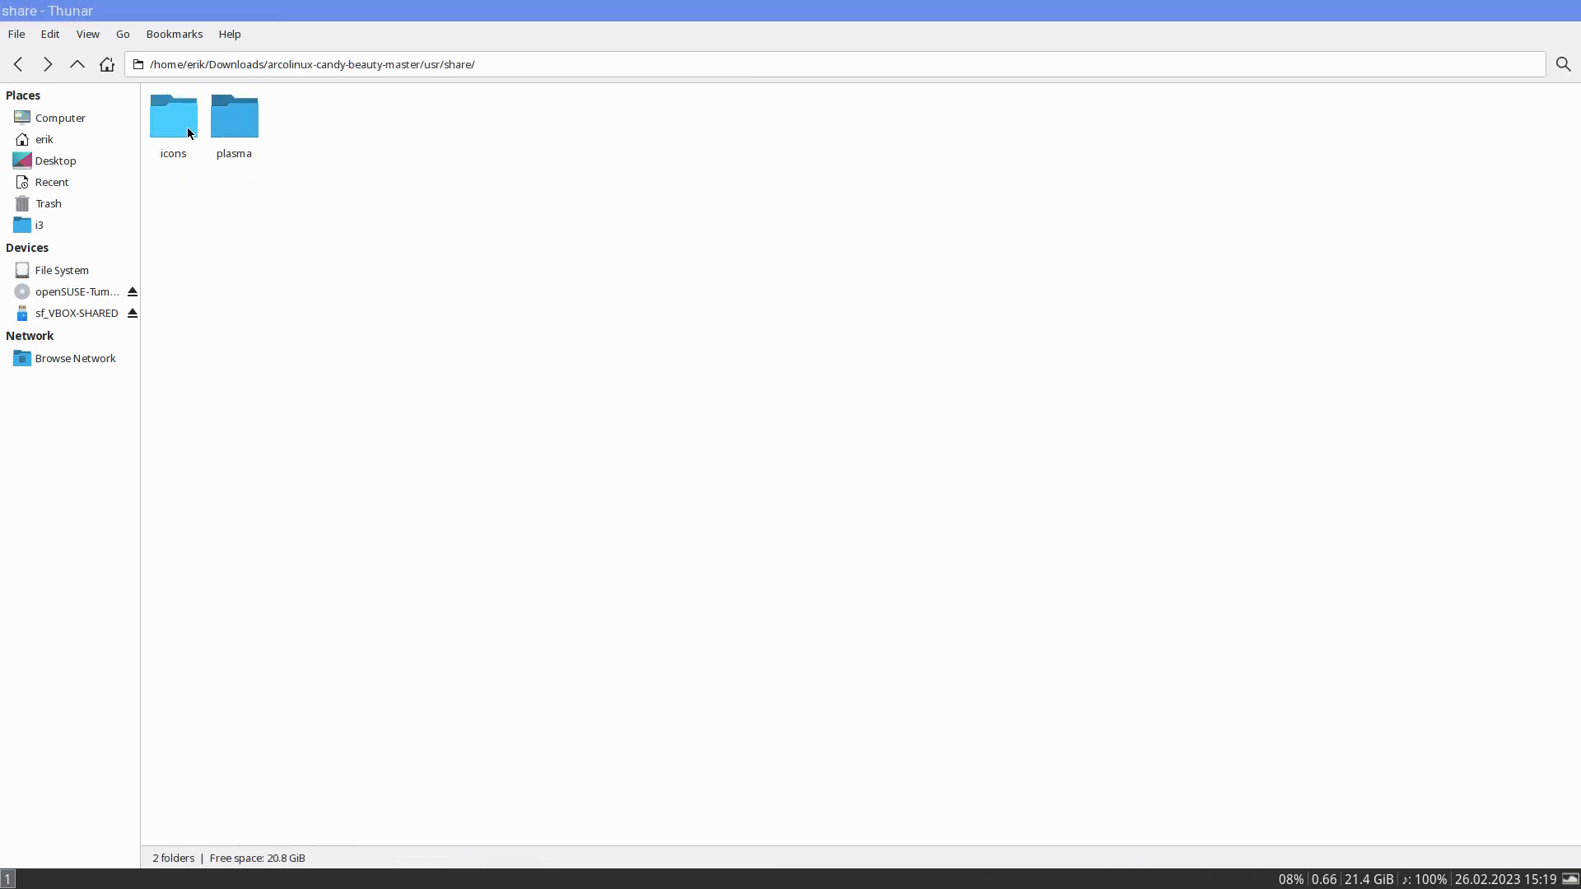
double_click(186, 127)
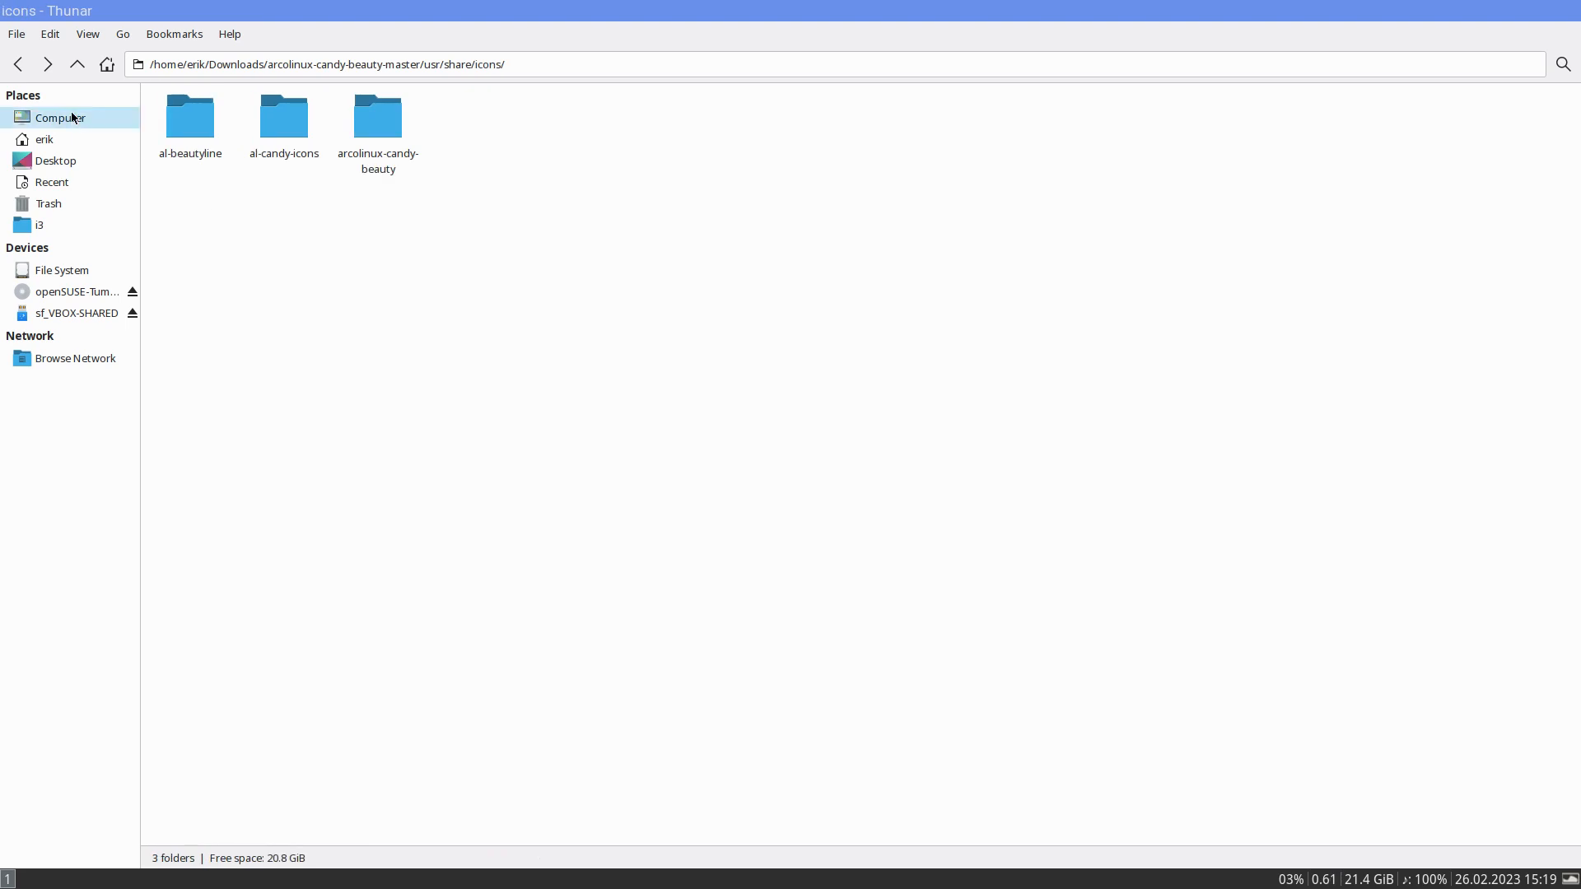
left_click(76, 68)
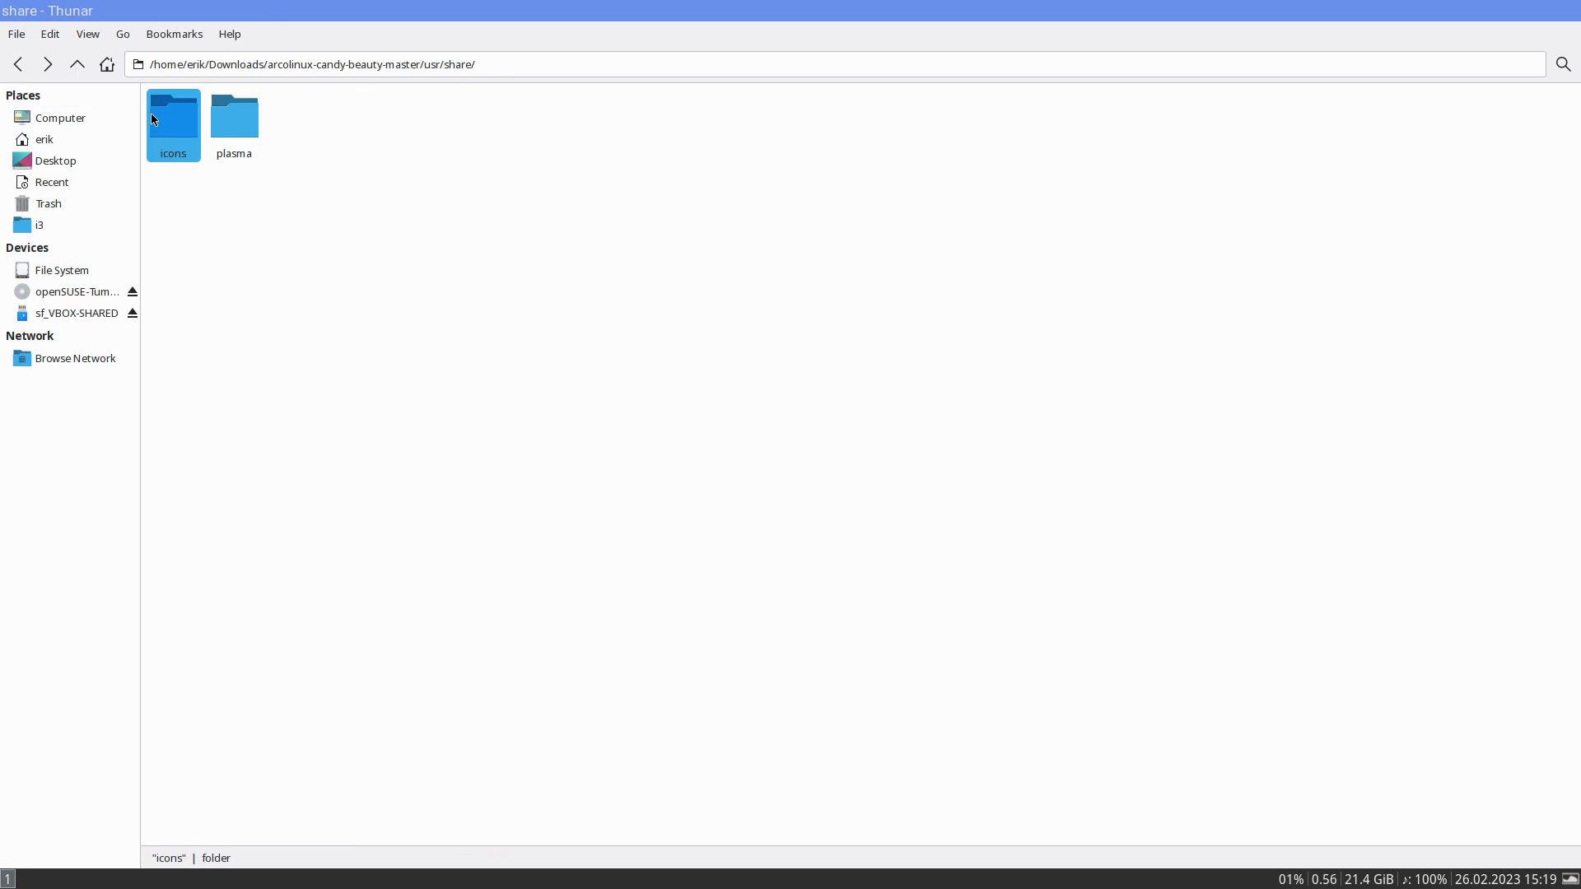
- Paste the copied icons folder into the .local/share directory of the home folder
left_click(45, 139)
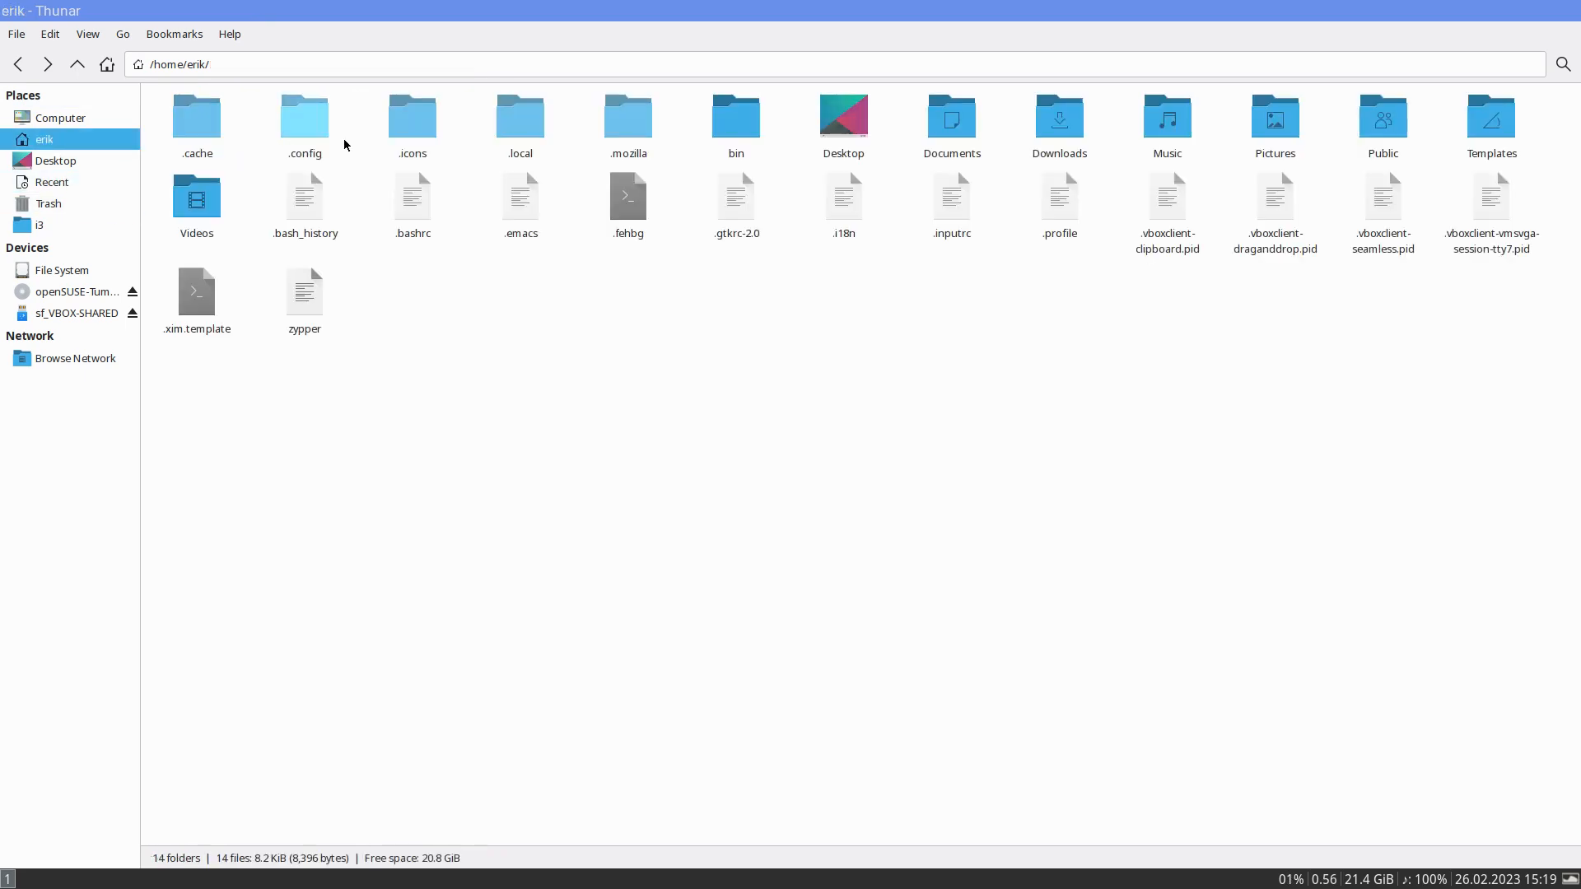
left_click(525, 131)
left_click(486, 129)
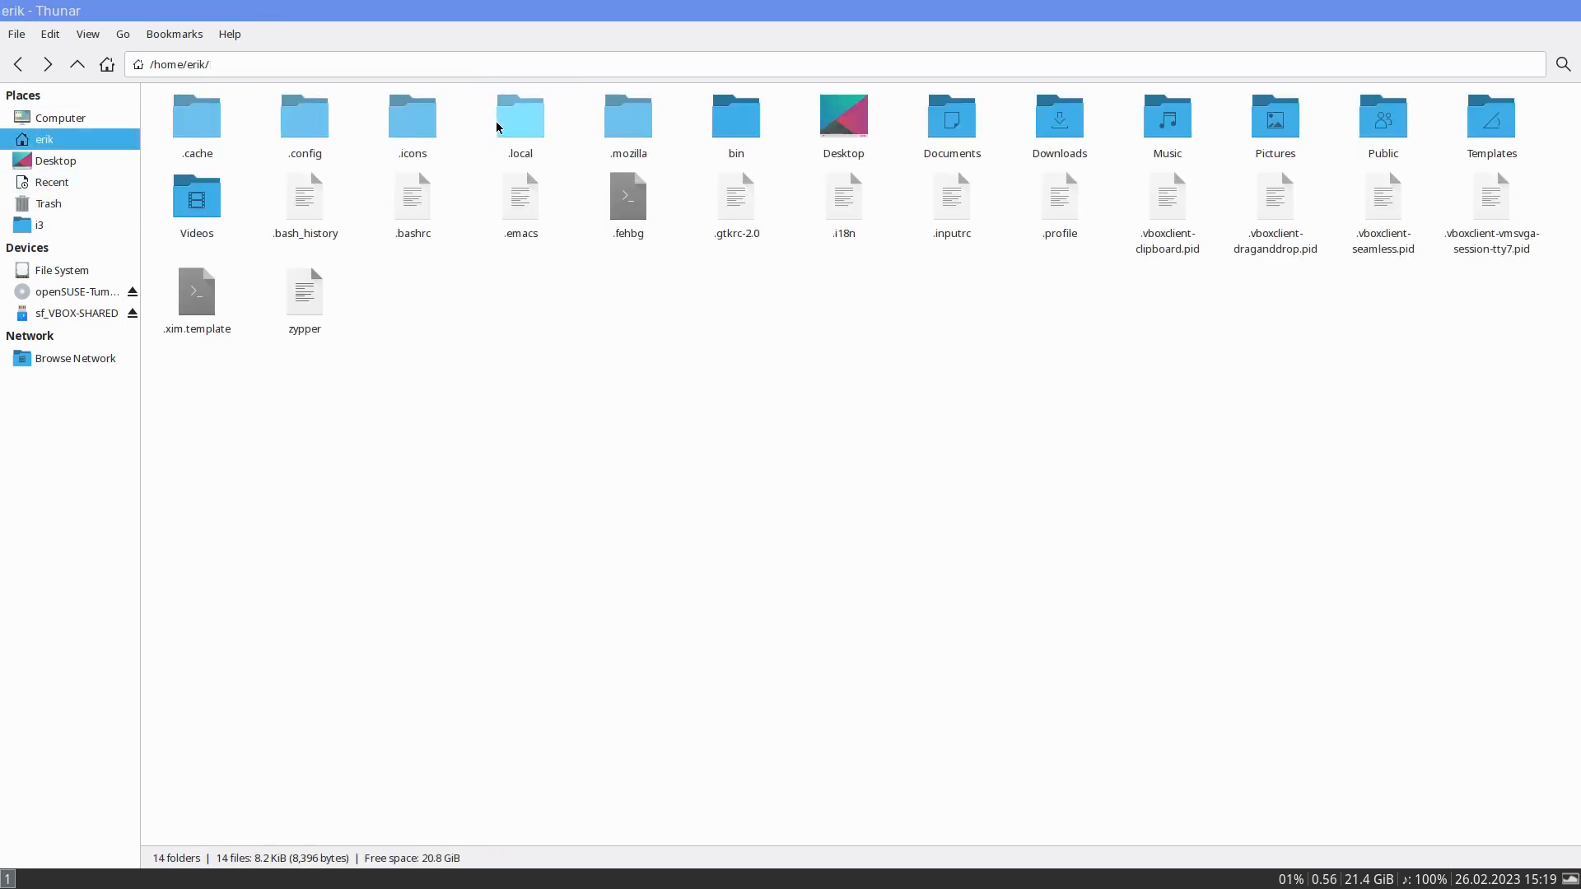
left_click(411, 120)
double_click(498, 130)
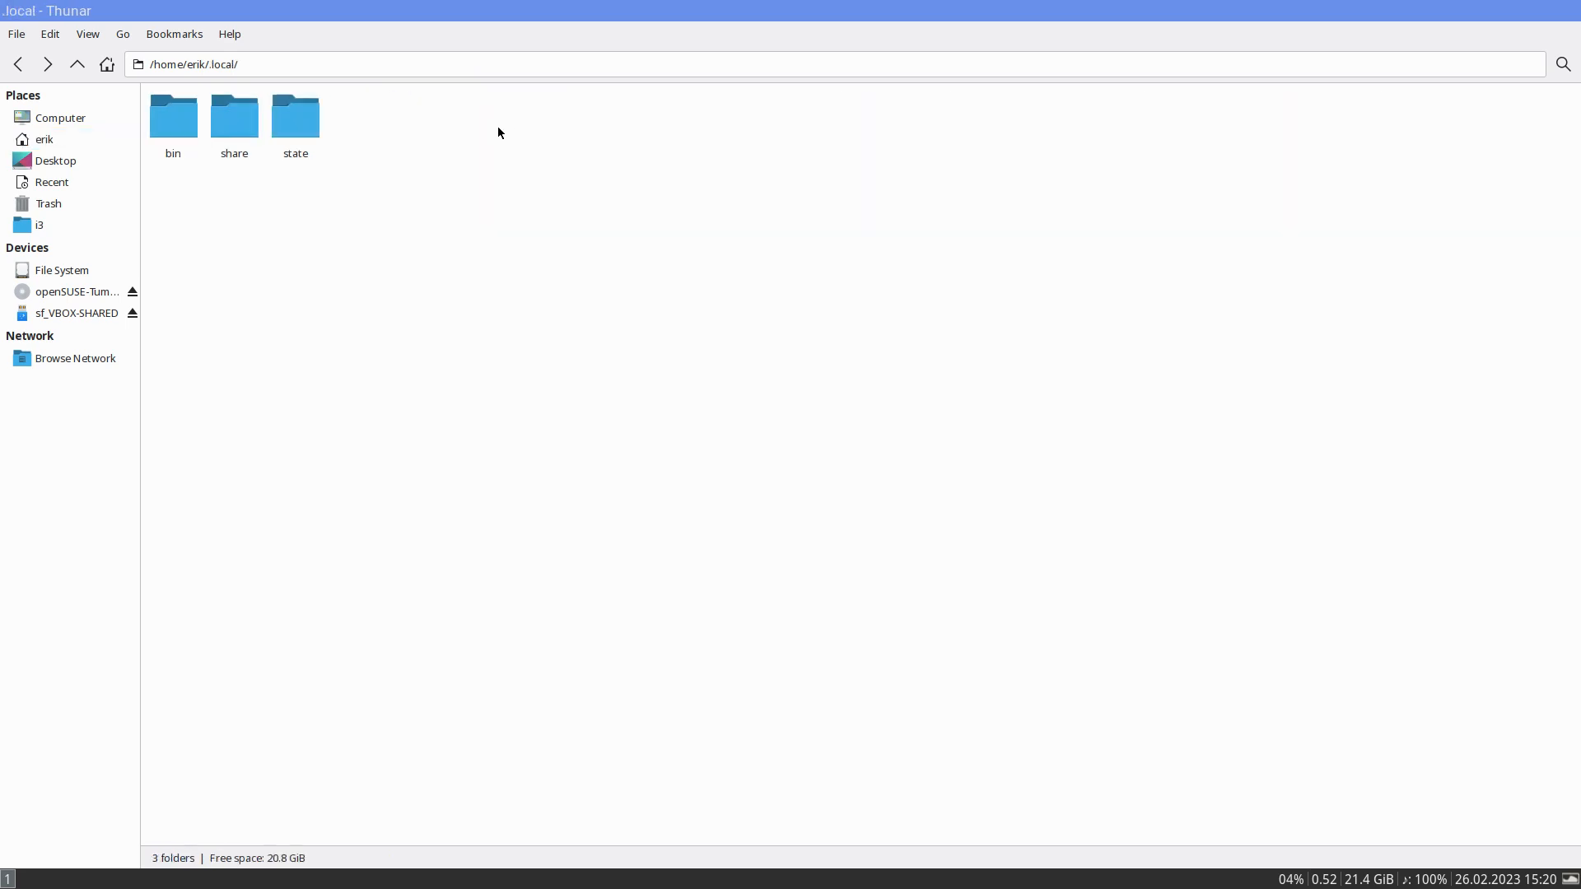
double_click(225, 121)
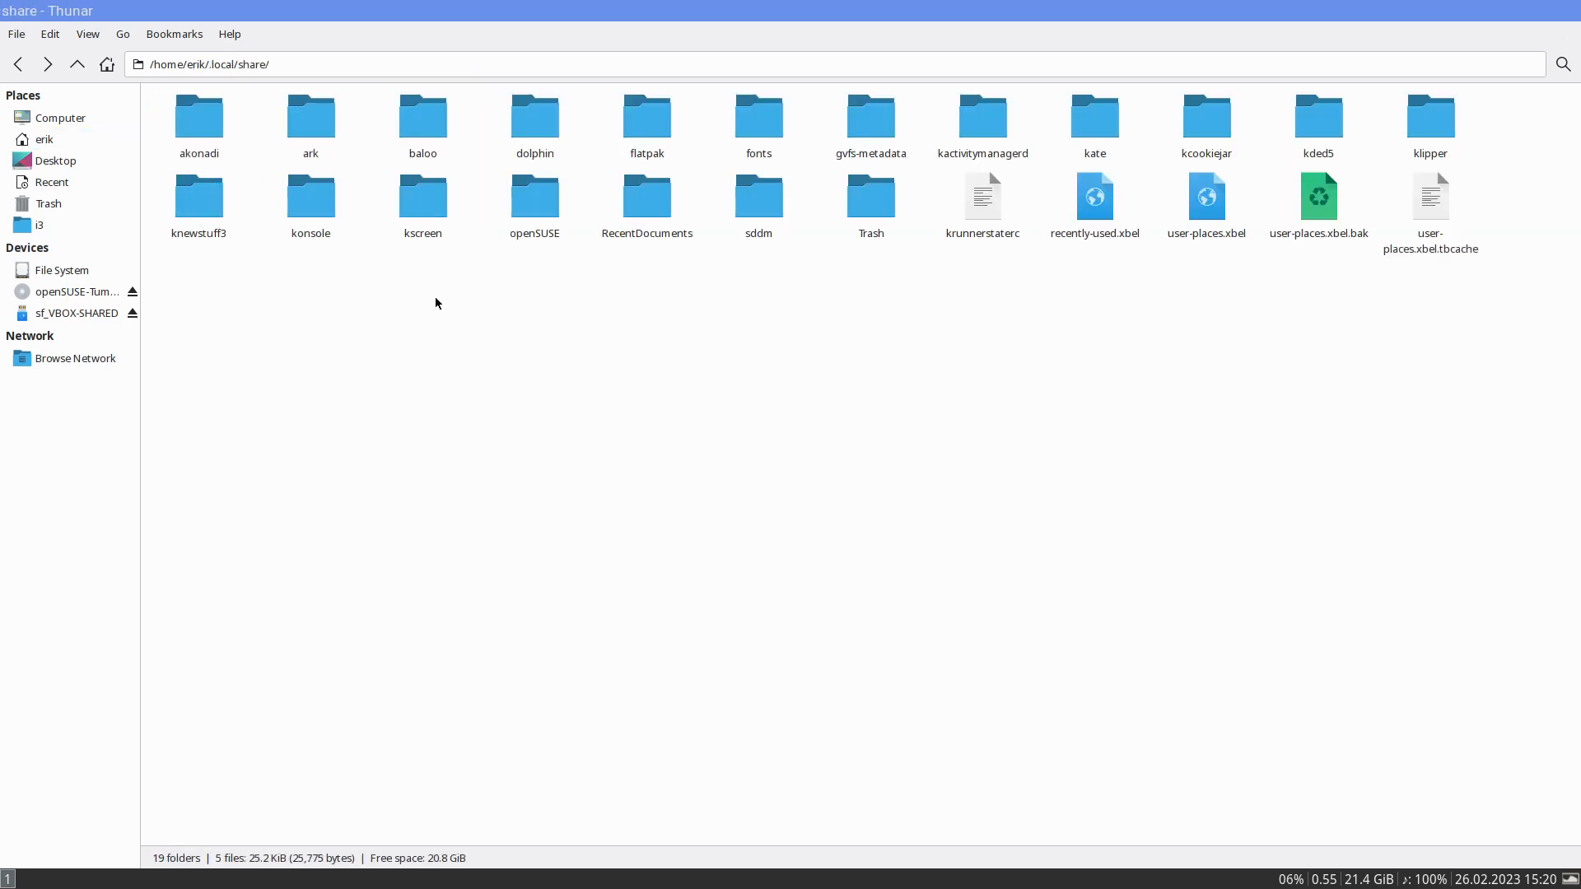
key("ctrl+v")
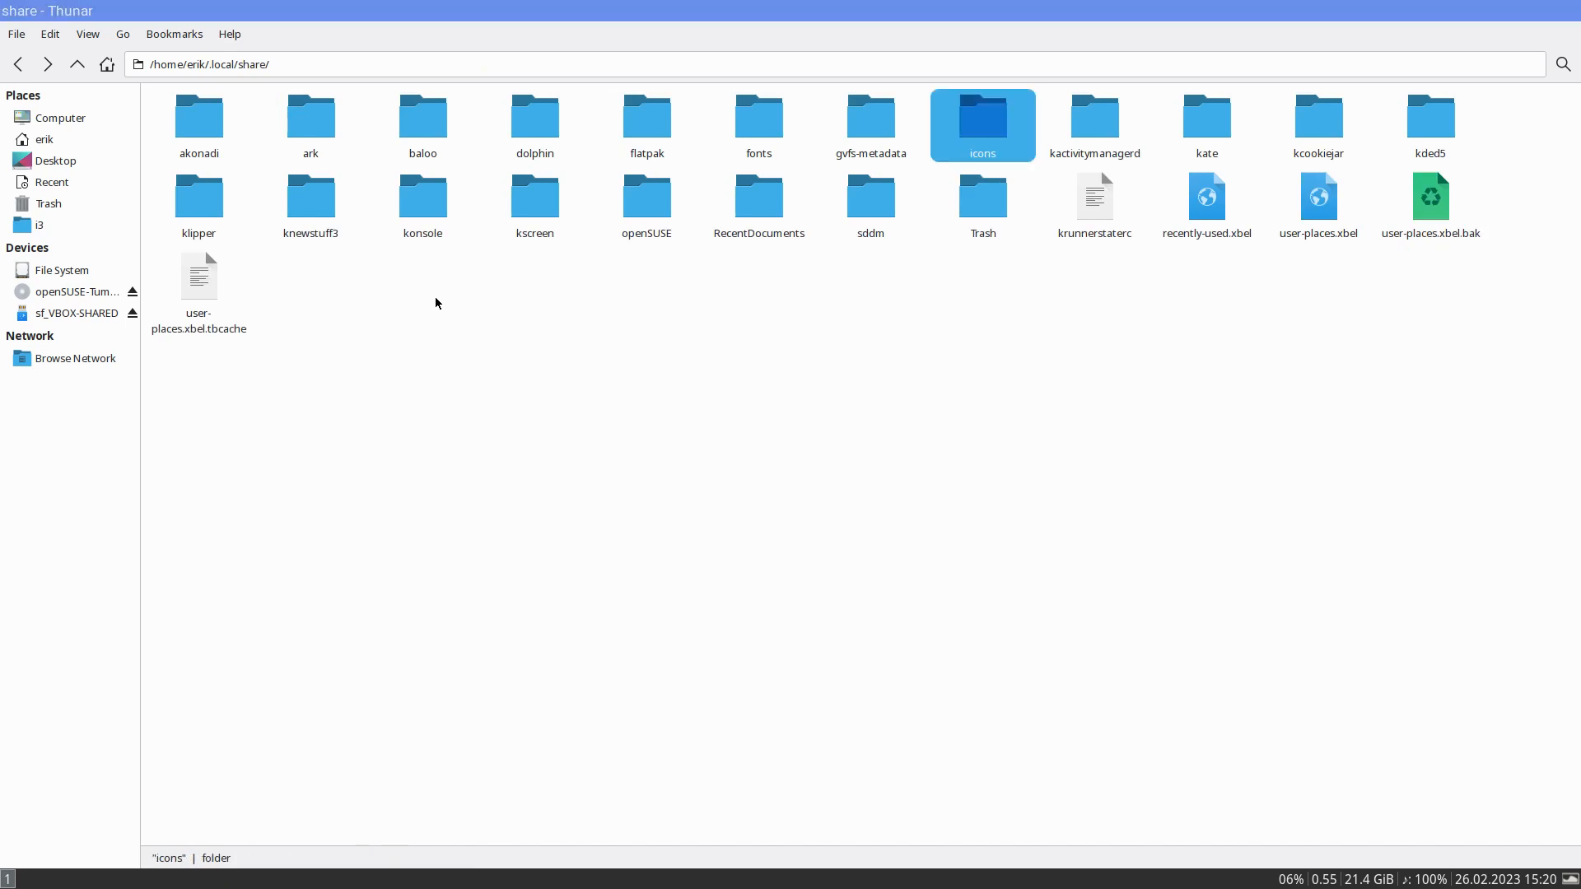
left_click(436, 303)
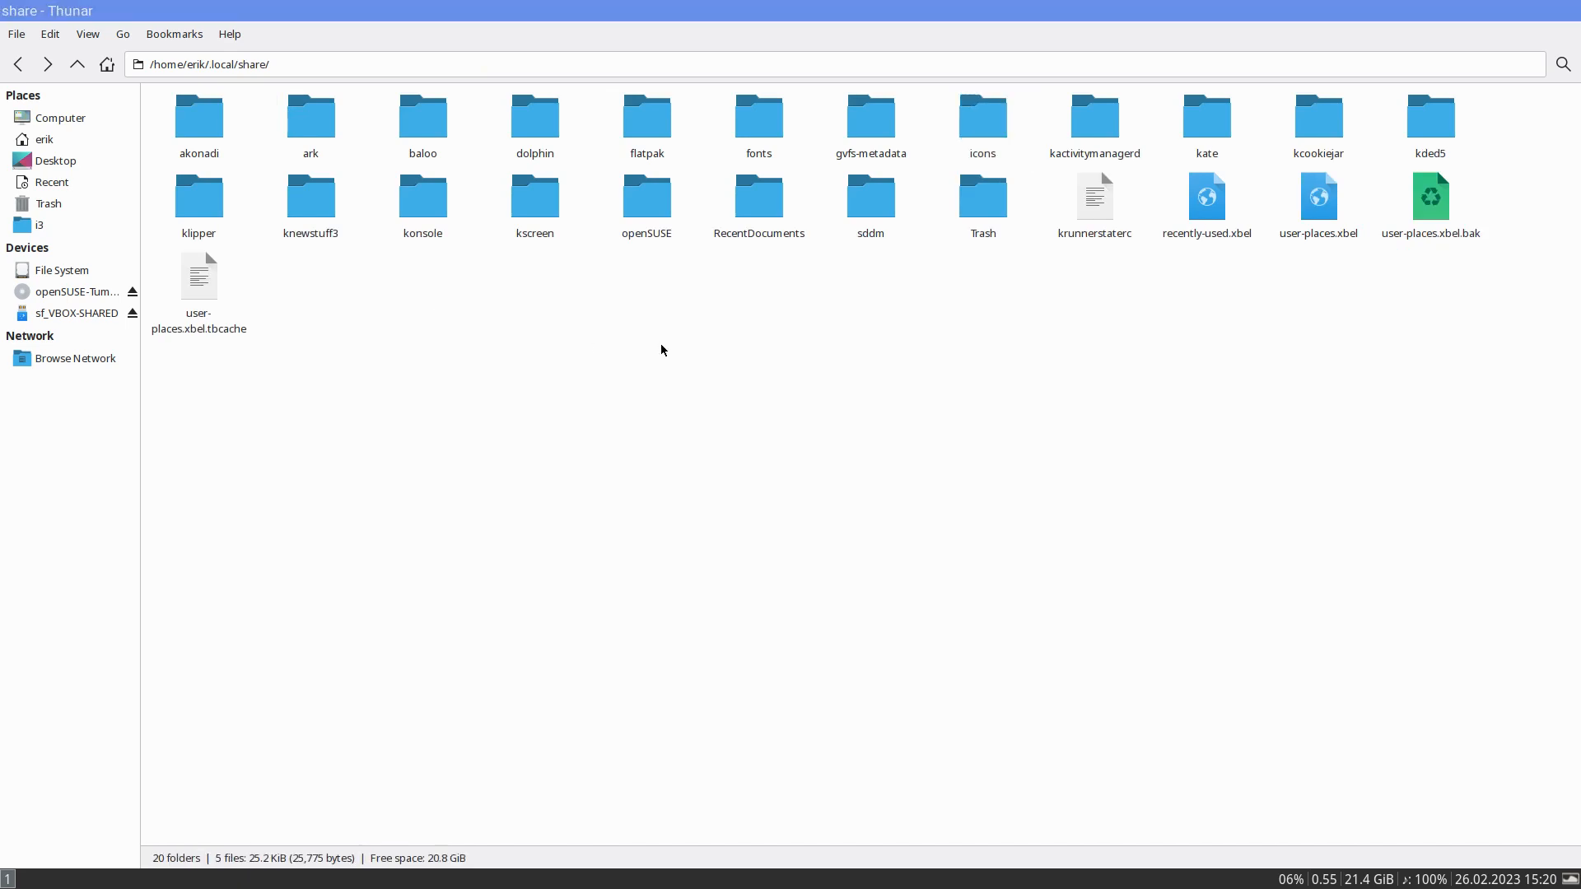
- Launch lxappearance from the application launcher and apply the ArcoLinux Candy Beauty icon theme
key("super+d")
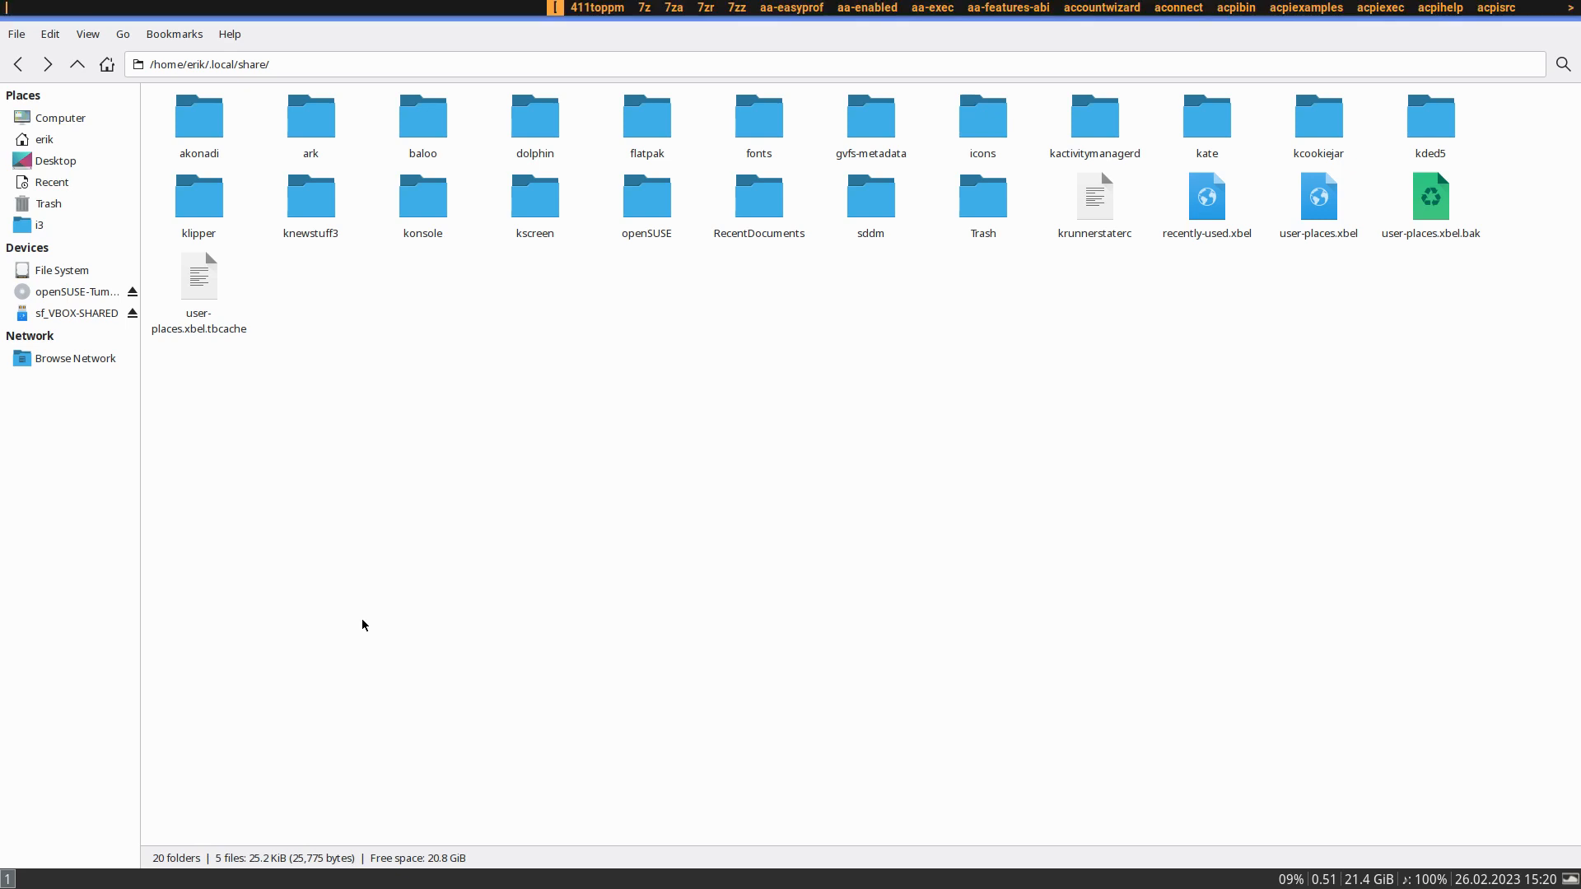
type("lxap")
key("Return")
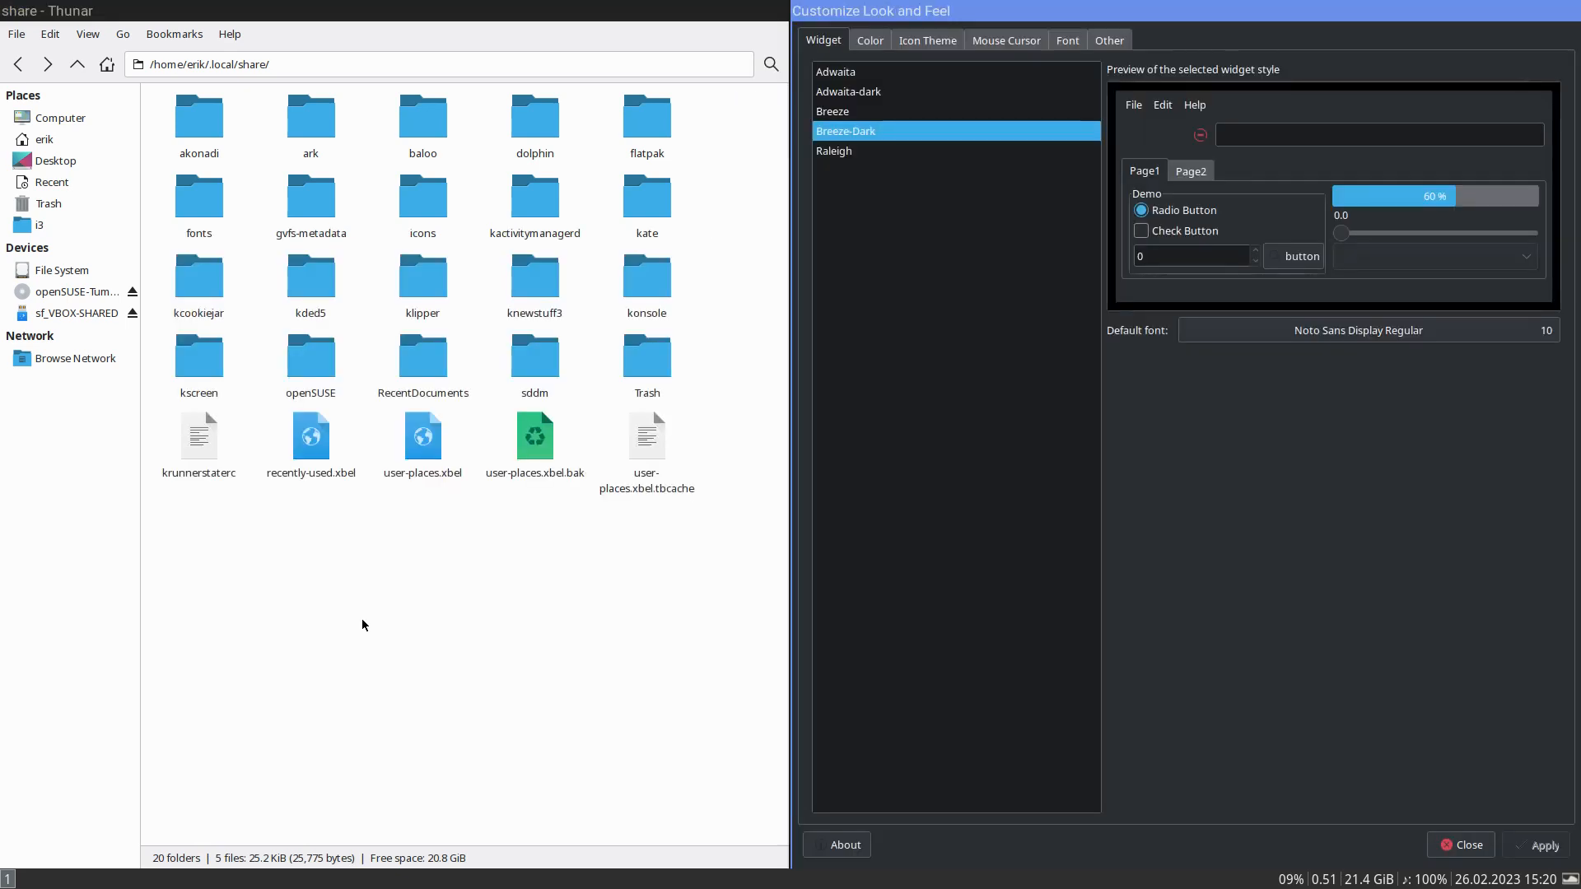
left_click(937, 41)
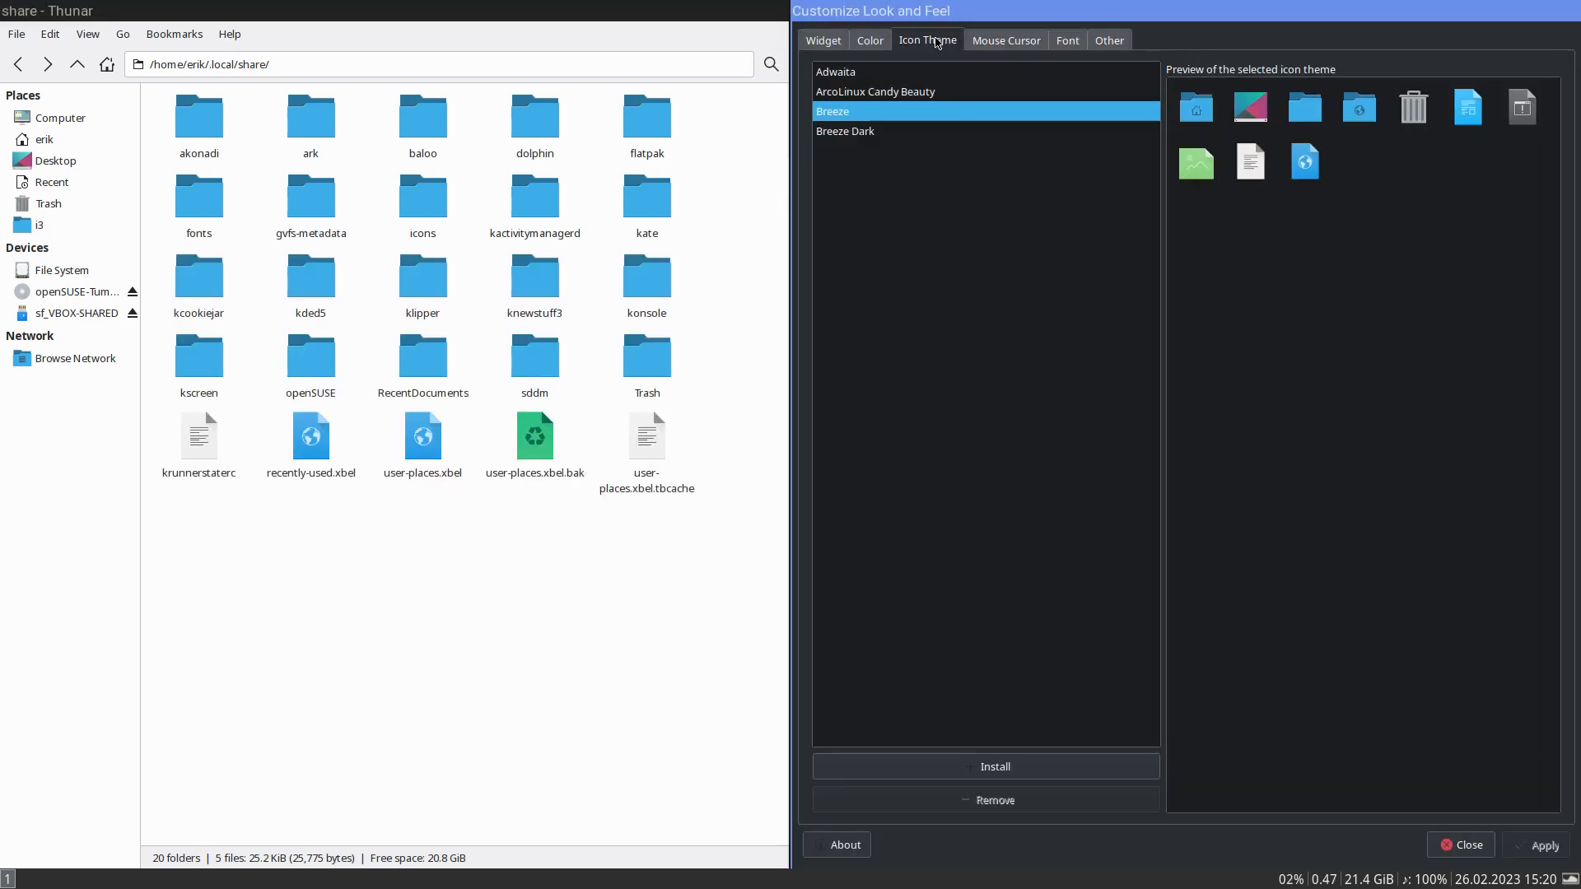
left_click(941, 92)
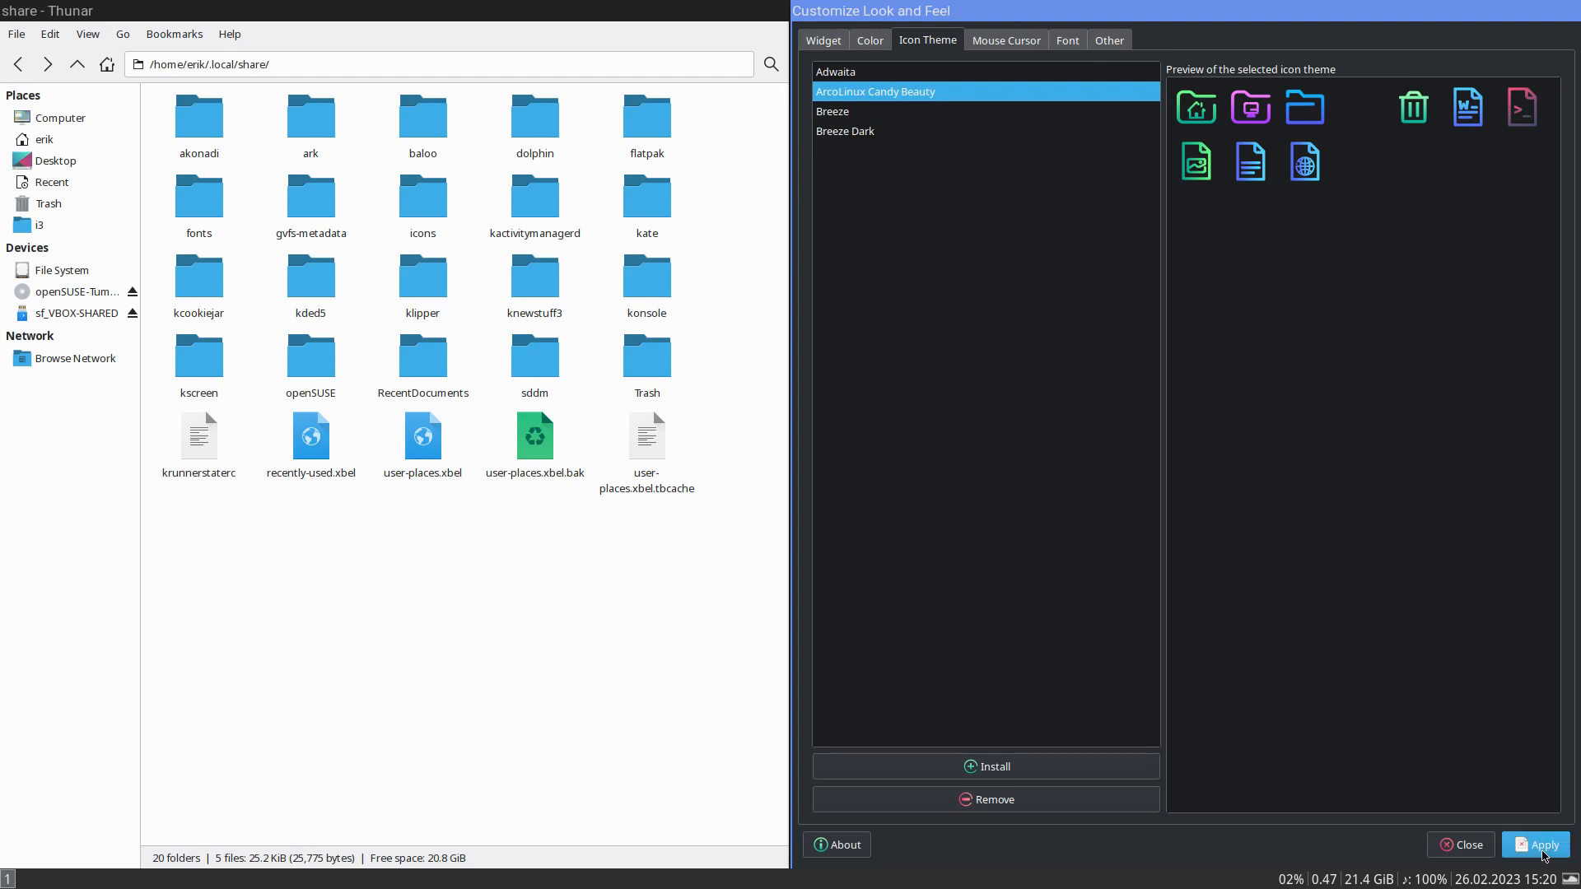
left_click(1542, 848)
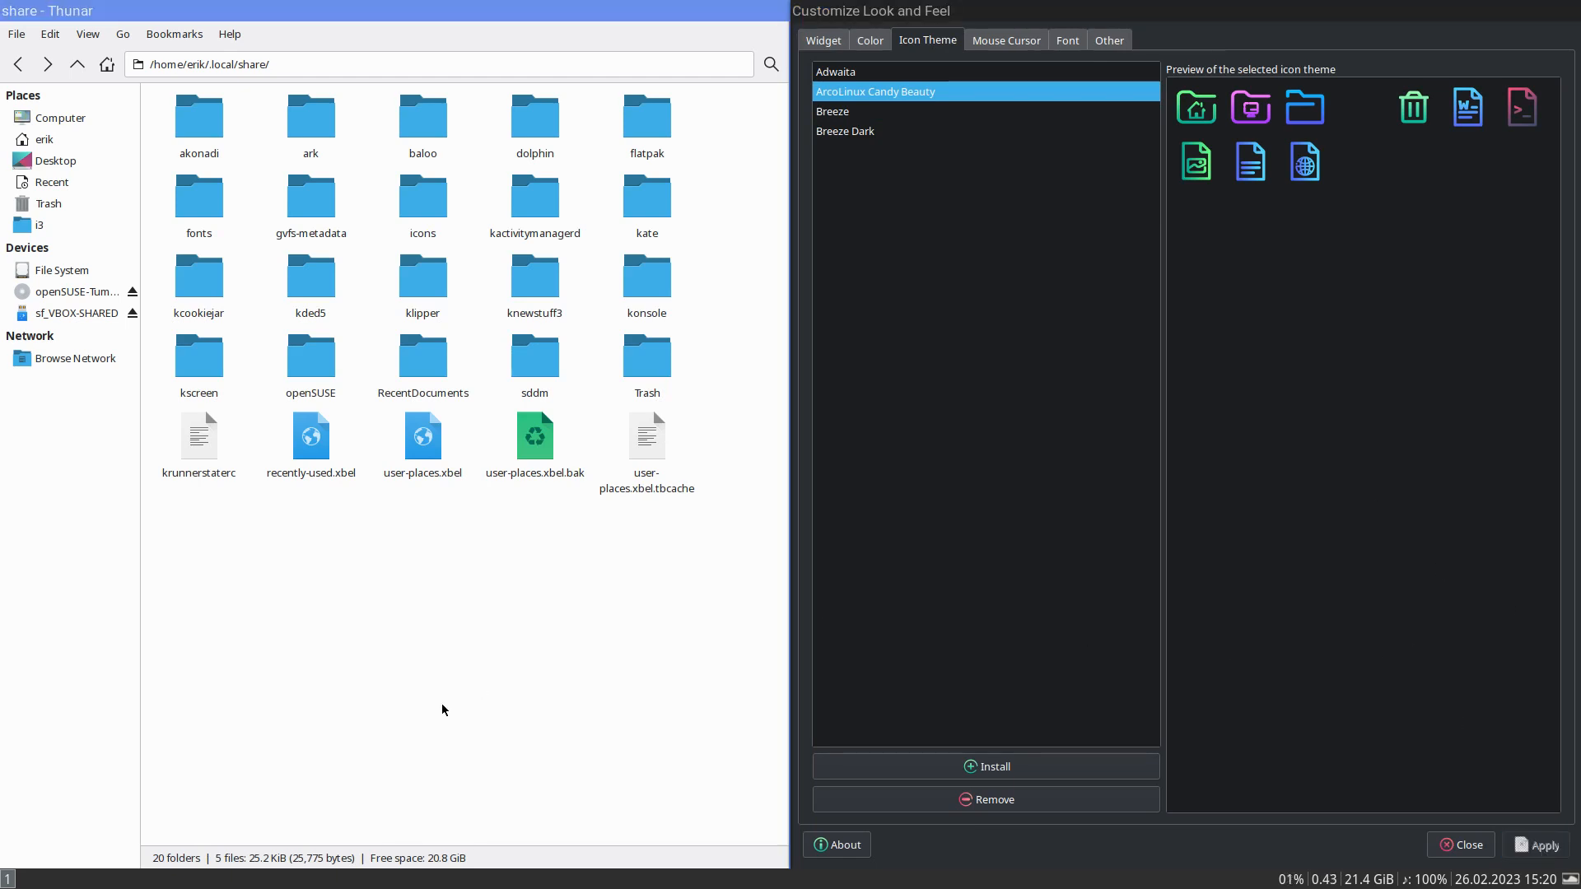
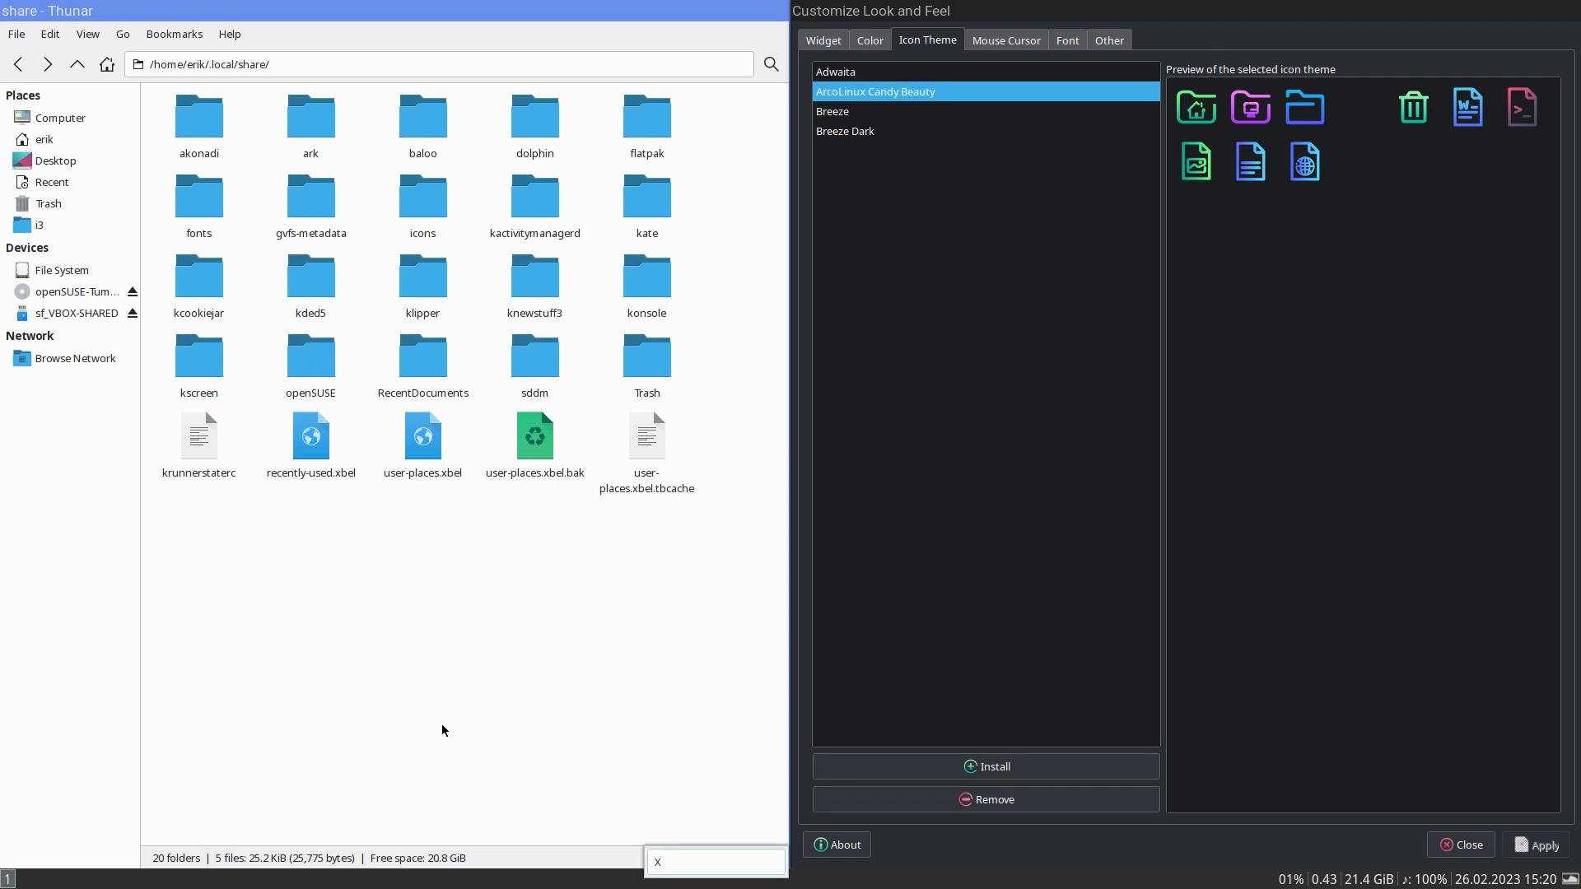
- End the i3 session with pkill i3 from a new terminal and log back in with the account password
key("Escape")
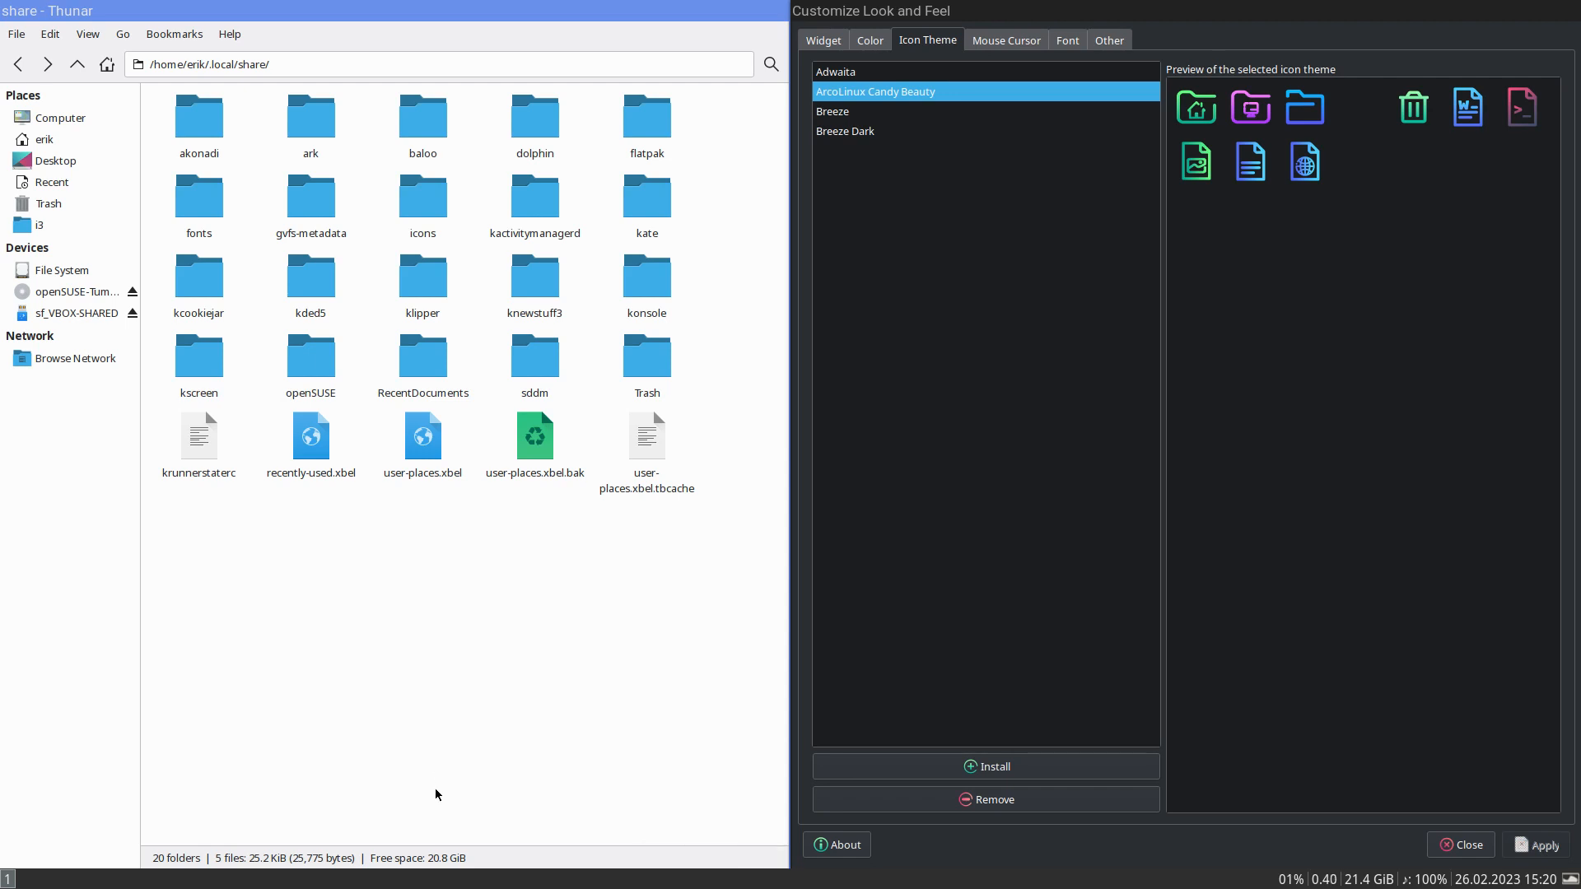
key("super+Return")
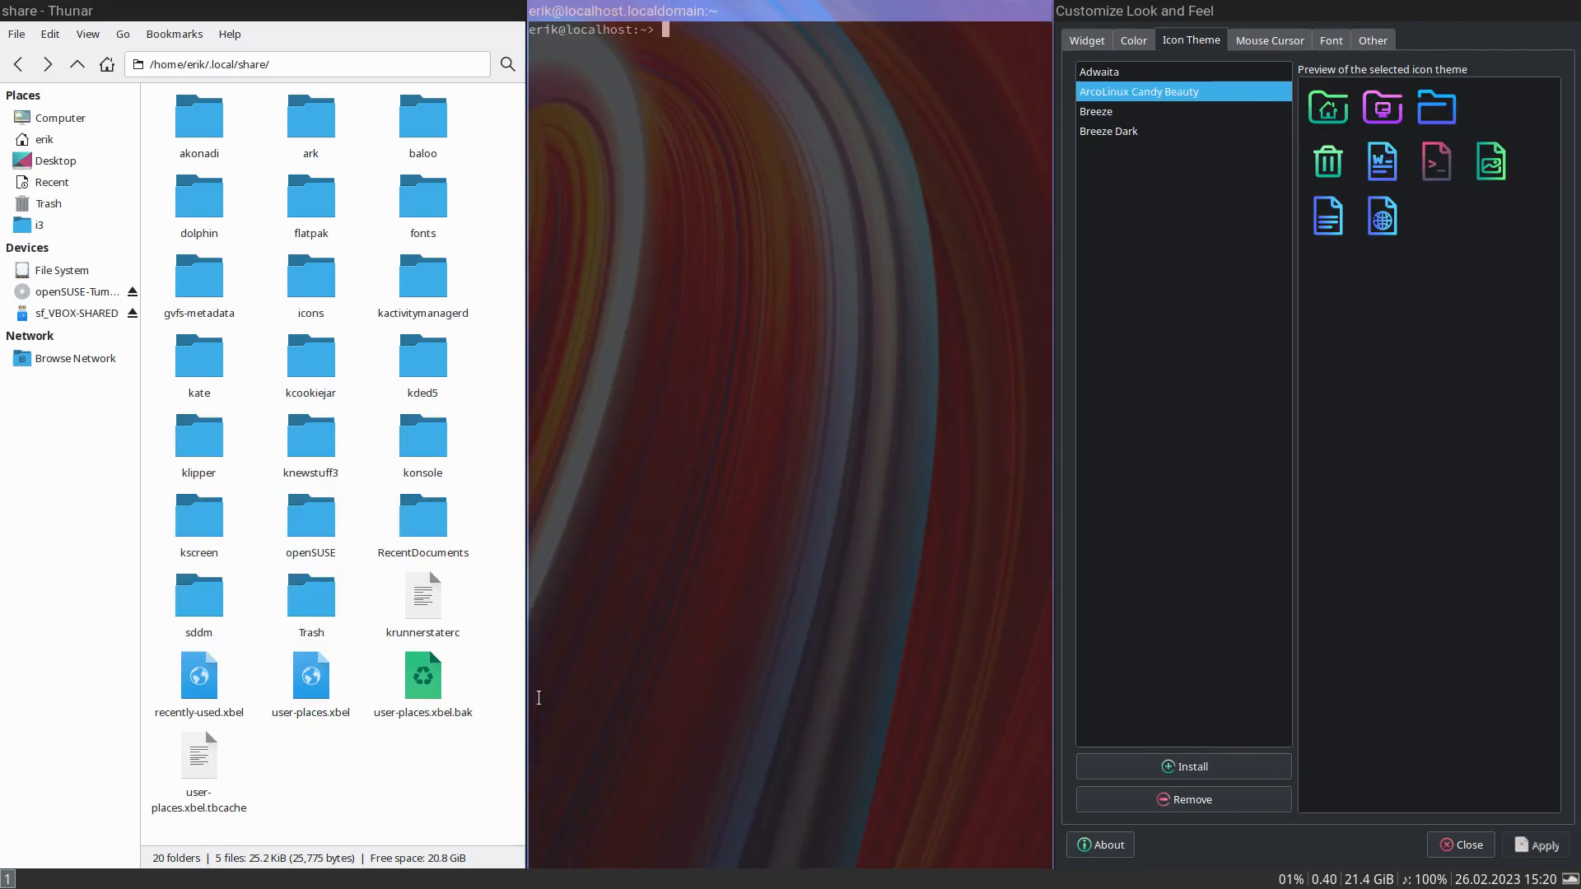
key("Return")
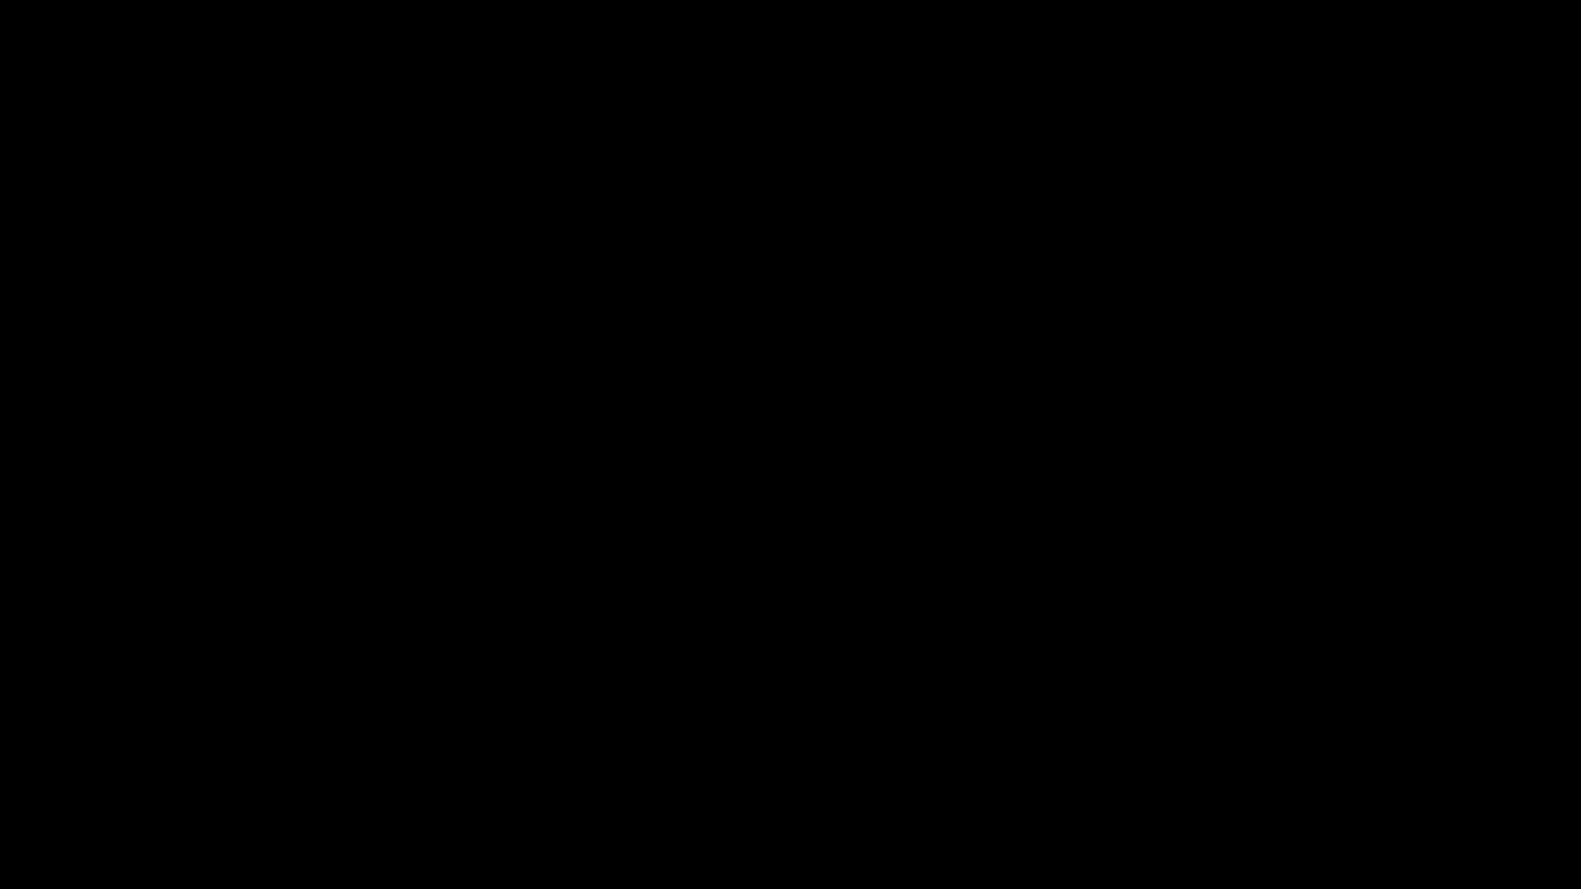
key("Return")
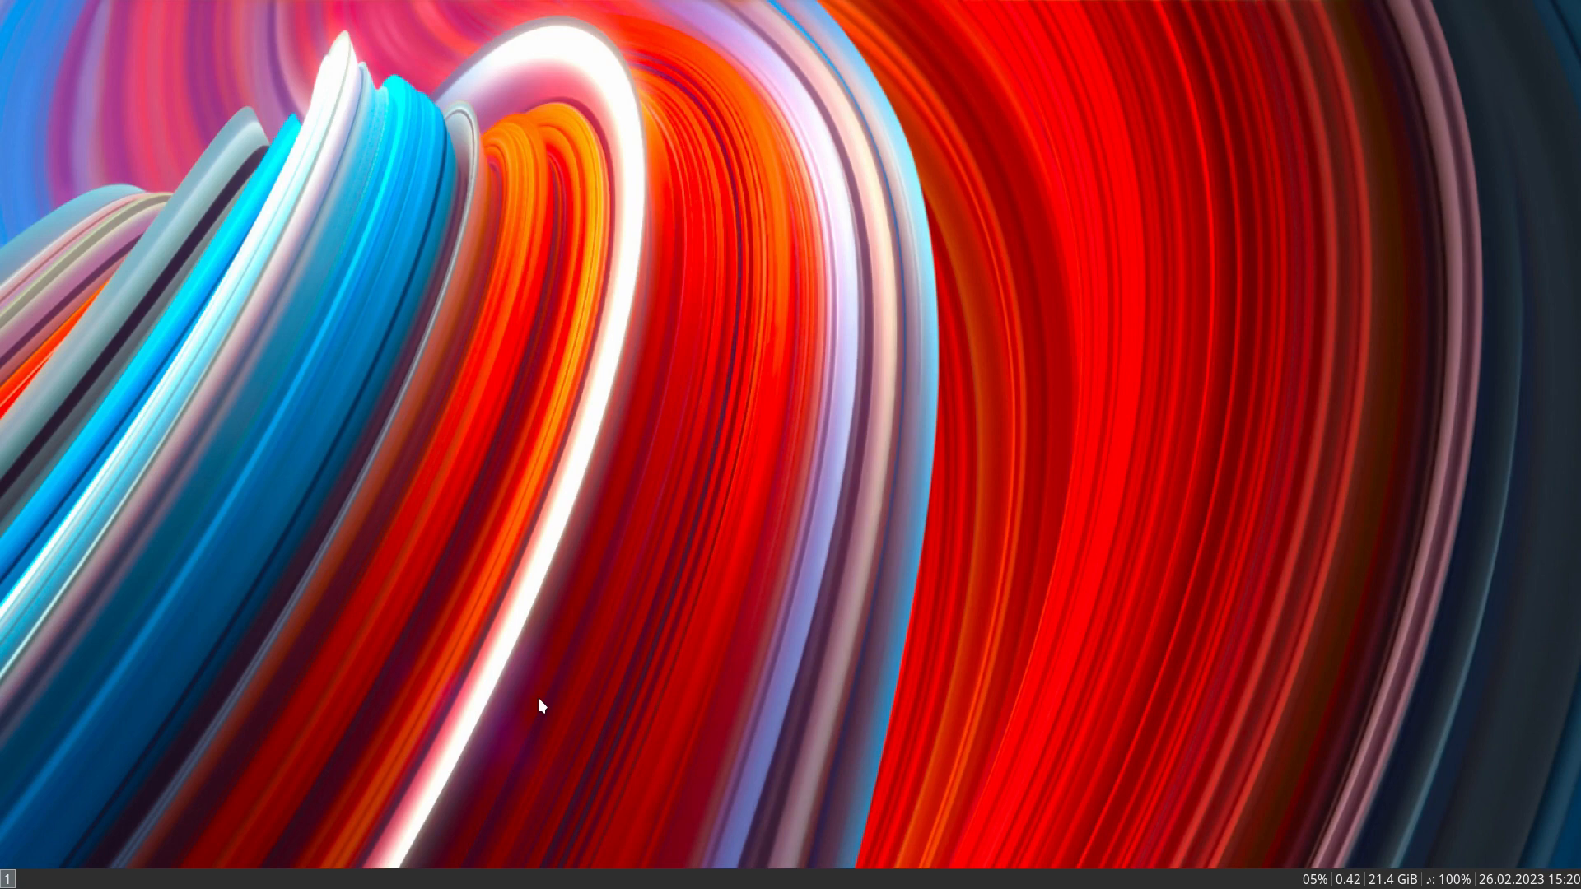
- Try to start the Thunar file manager from a new terminal with the thunar command
key("super+Return")
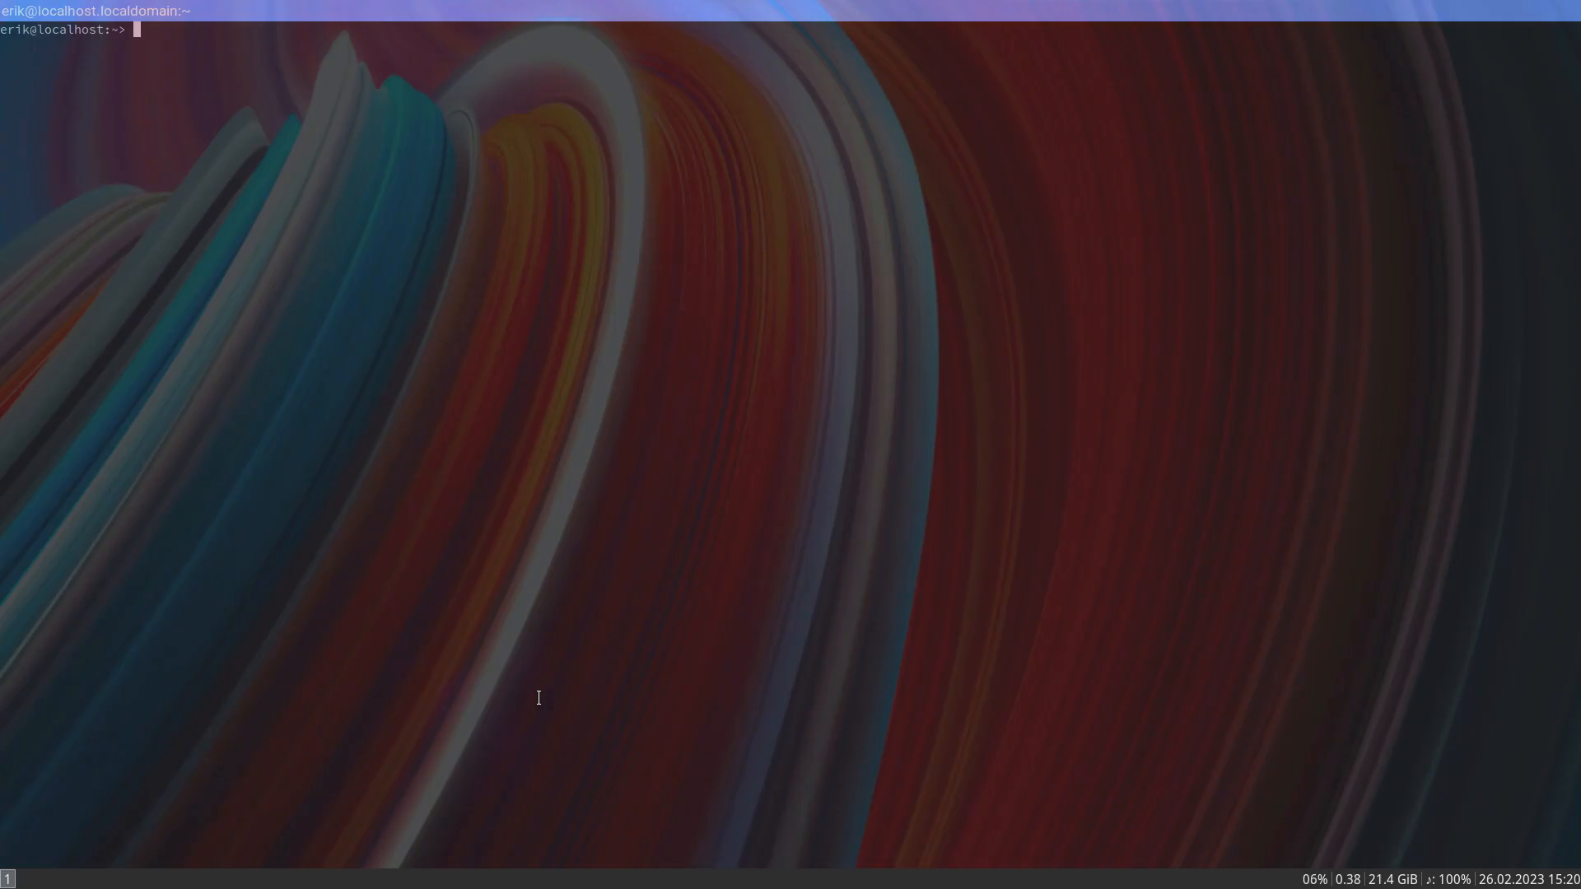
type("thunar")
key("Return")
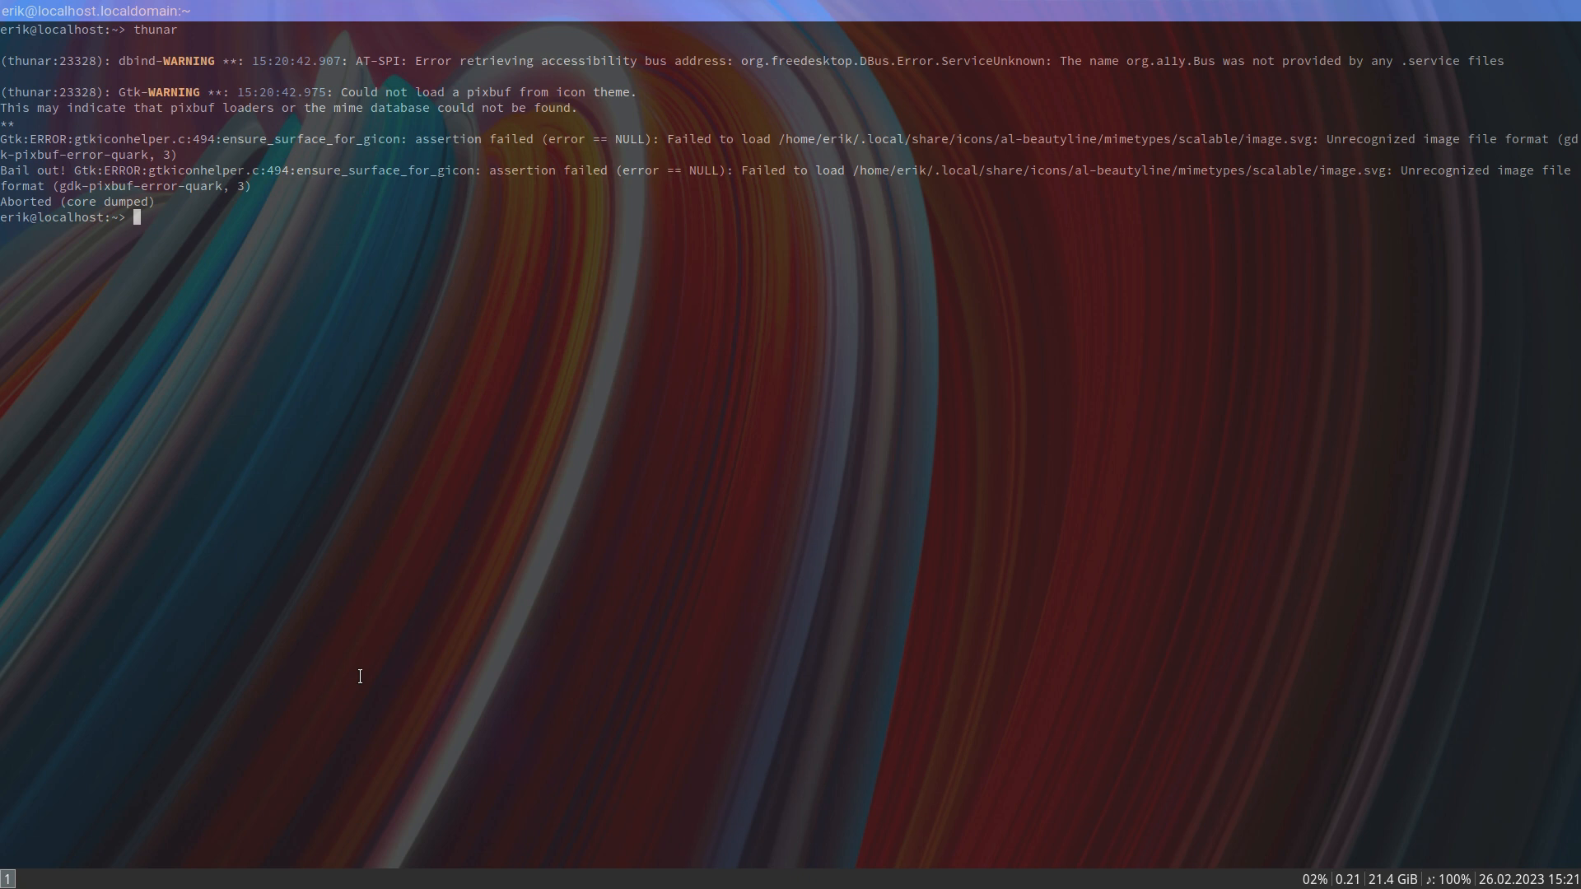
- Change the terminal's working directory to .local/share/icons/al-beautyline/mimetypes/scalable/
type("cd .l")
key("Tab")
key("Tab")
key("Tab")
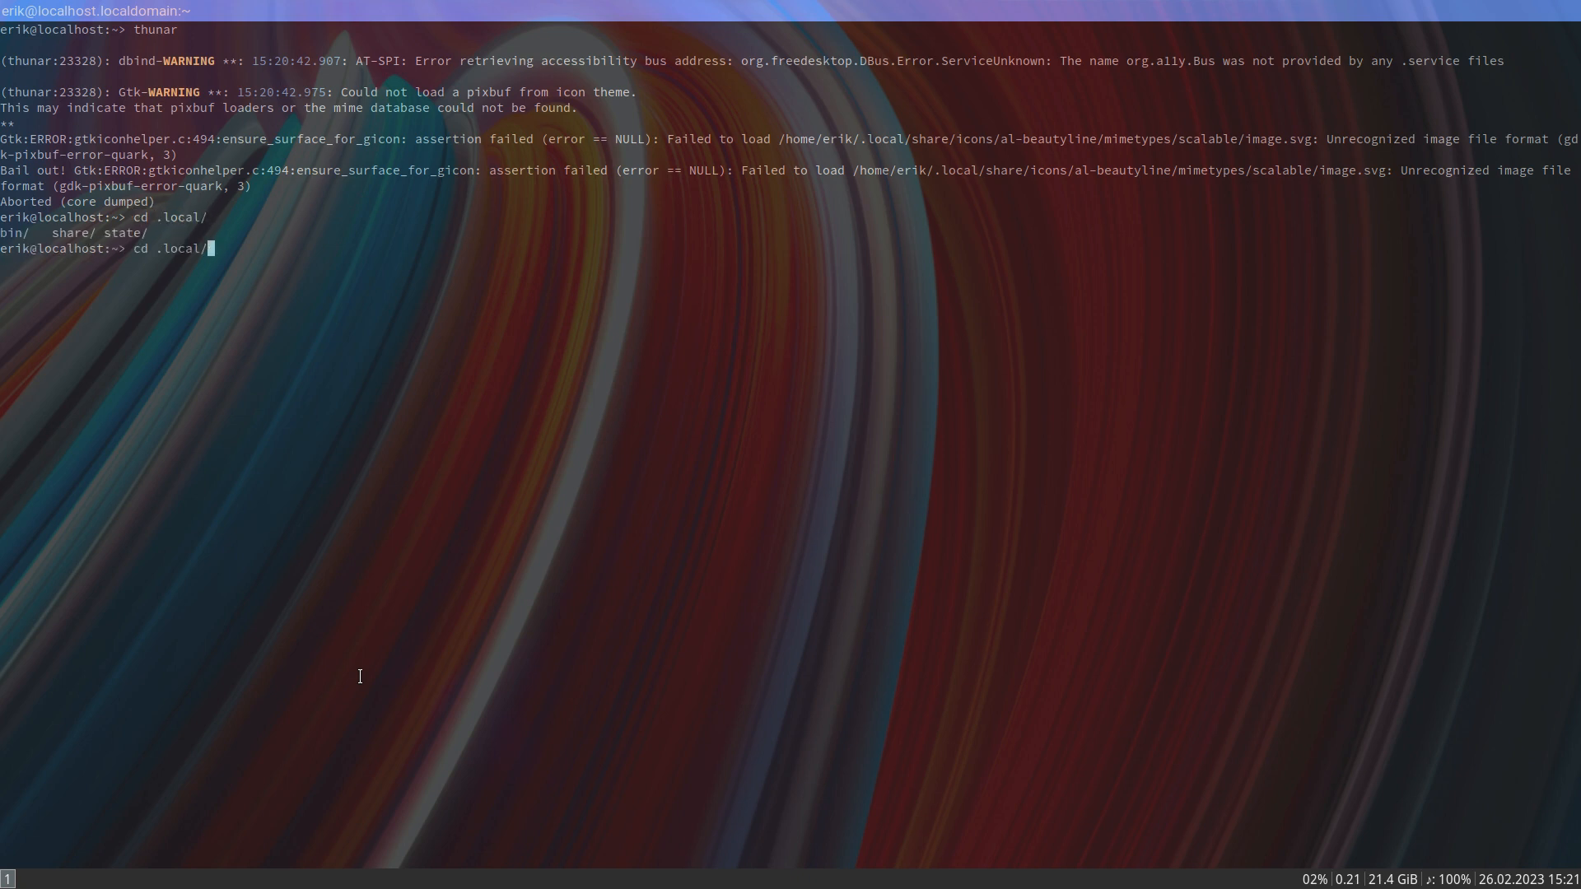
type("sh")
key("Tab")
key("Tab")
key("Tab")
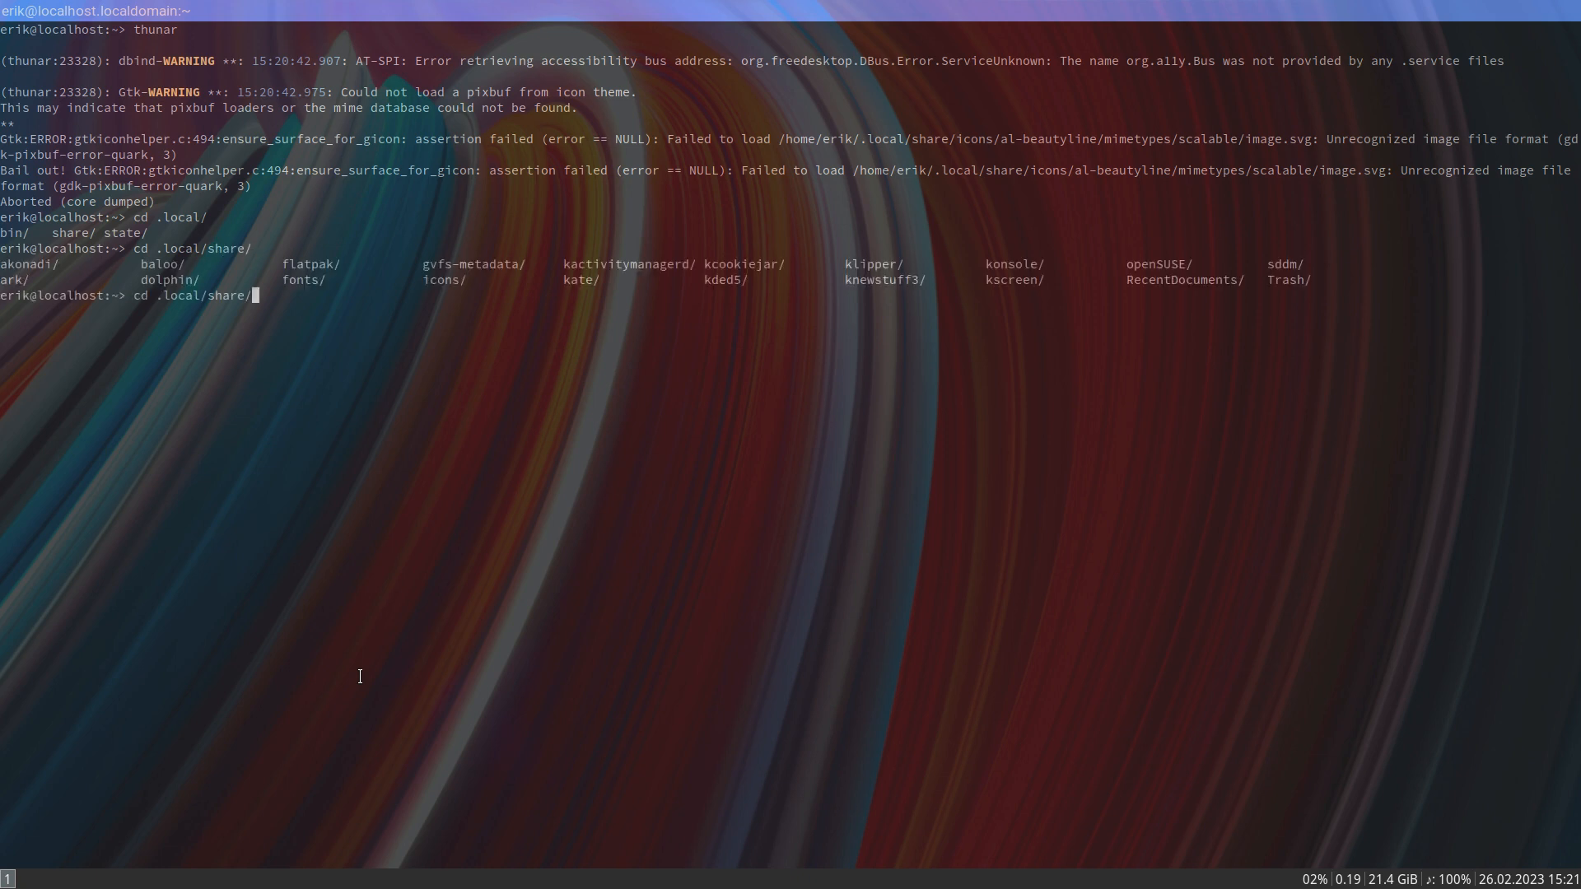
type("ic")
key("Tab")
type("a")
key("Tab")
key("Tab")
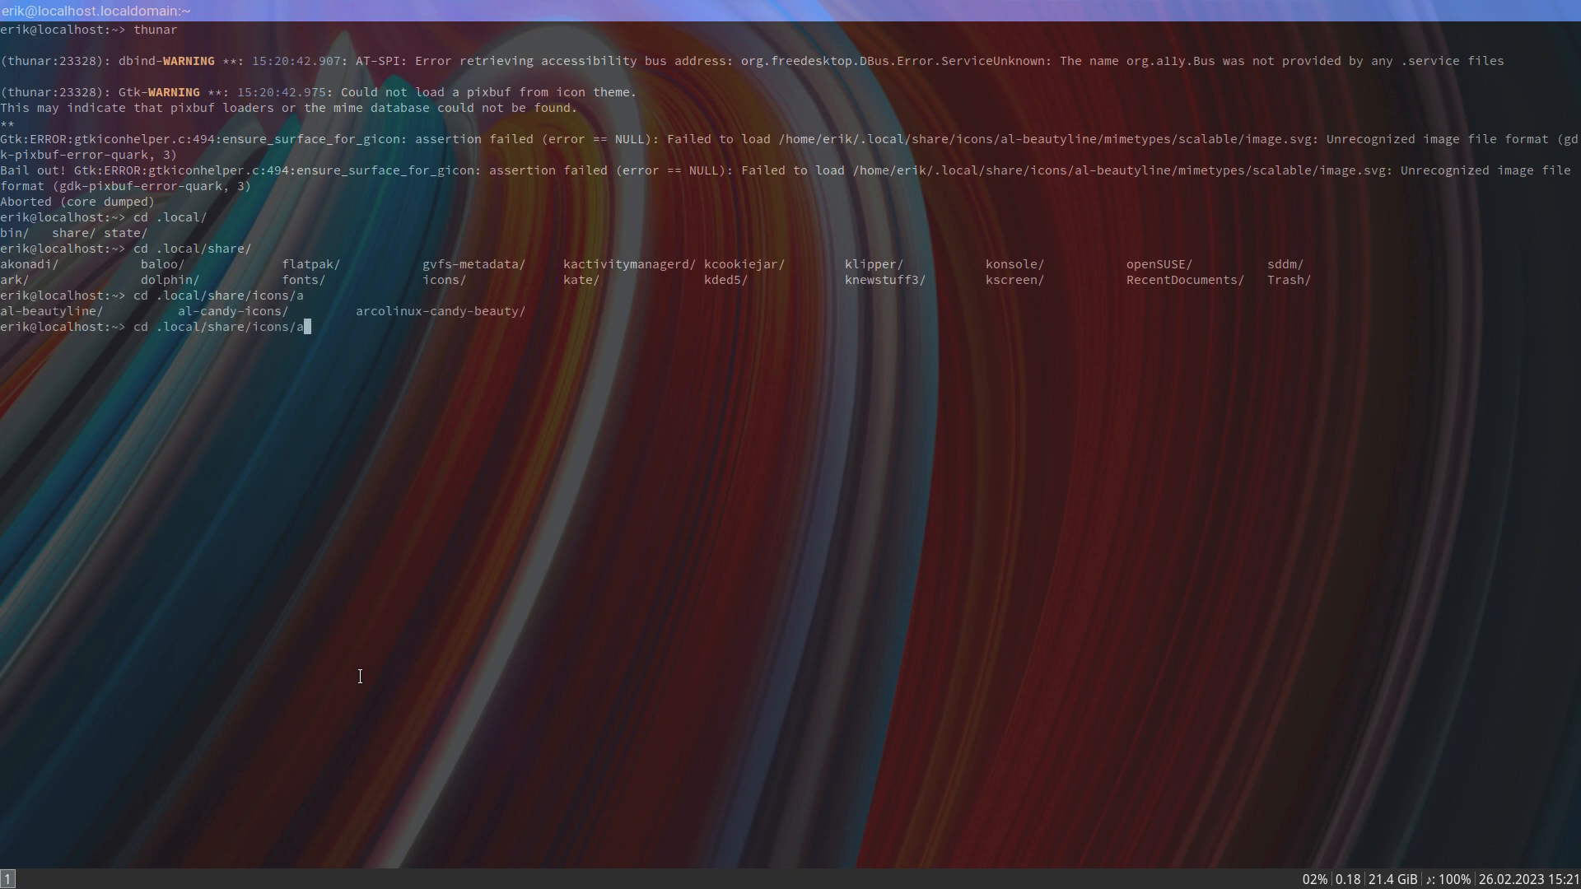
type("l-b")
key("Tab")
type("m")
key("Tab")
type("sc")
key("Tab")
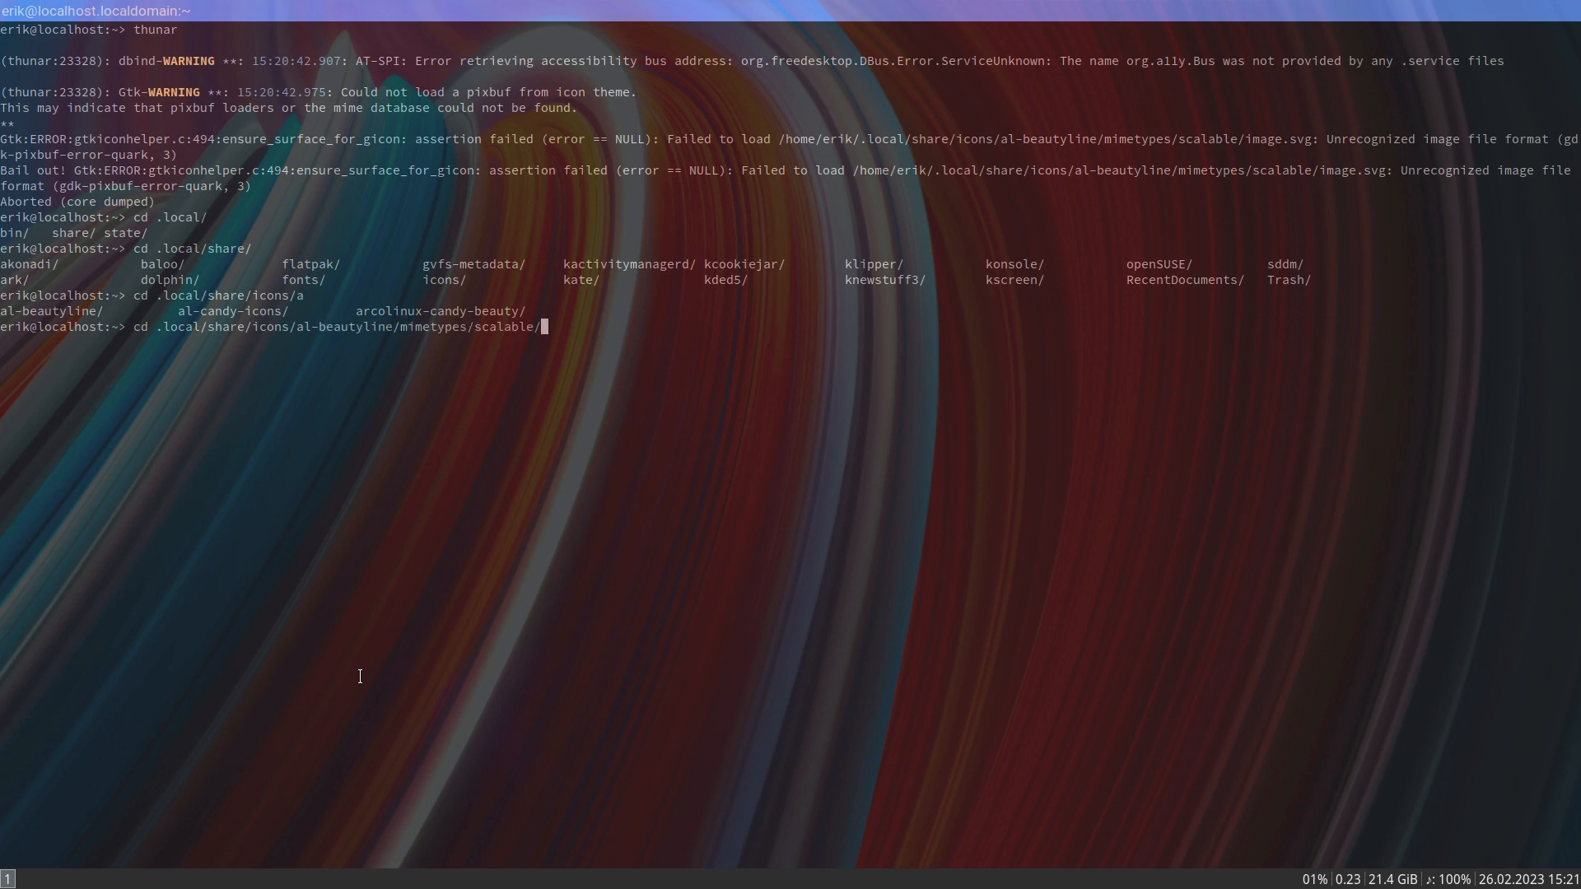
key("Return")
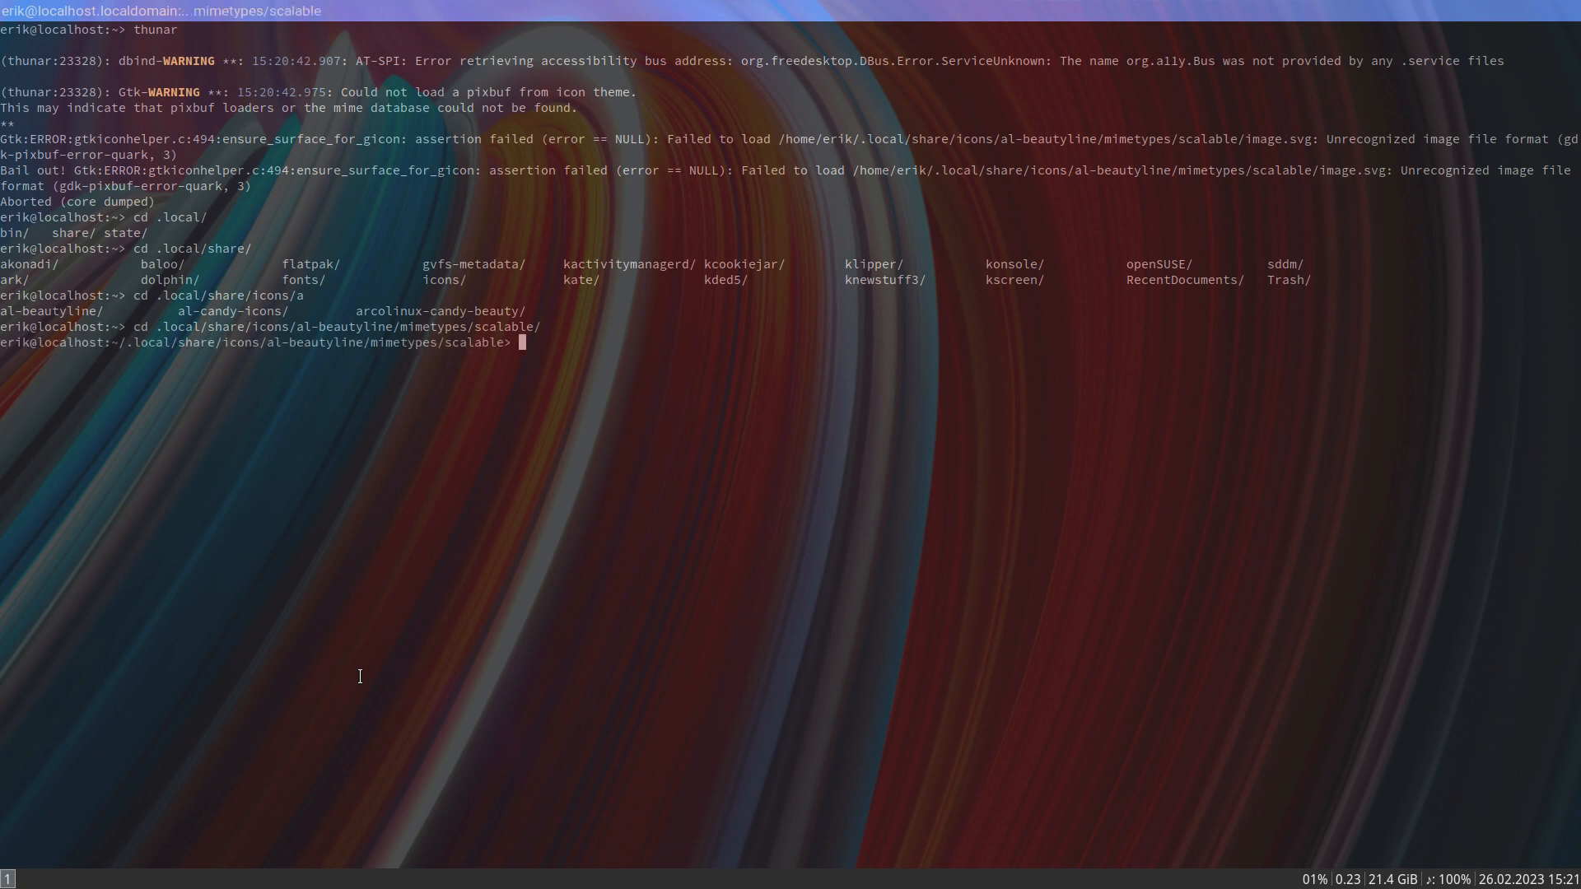
- List the contents of the scalable mimetypes folder and delete image.svg with rm
type("ls")
key("Return")
type("rm ")
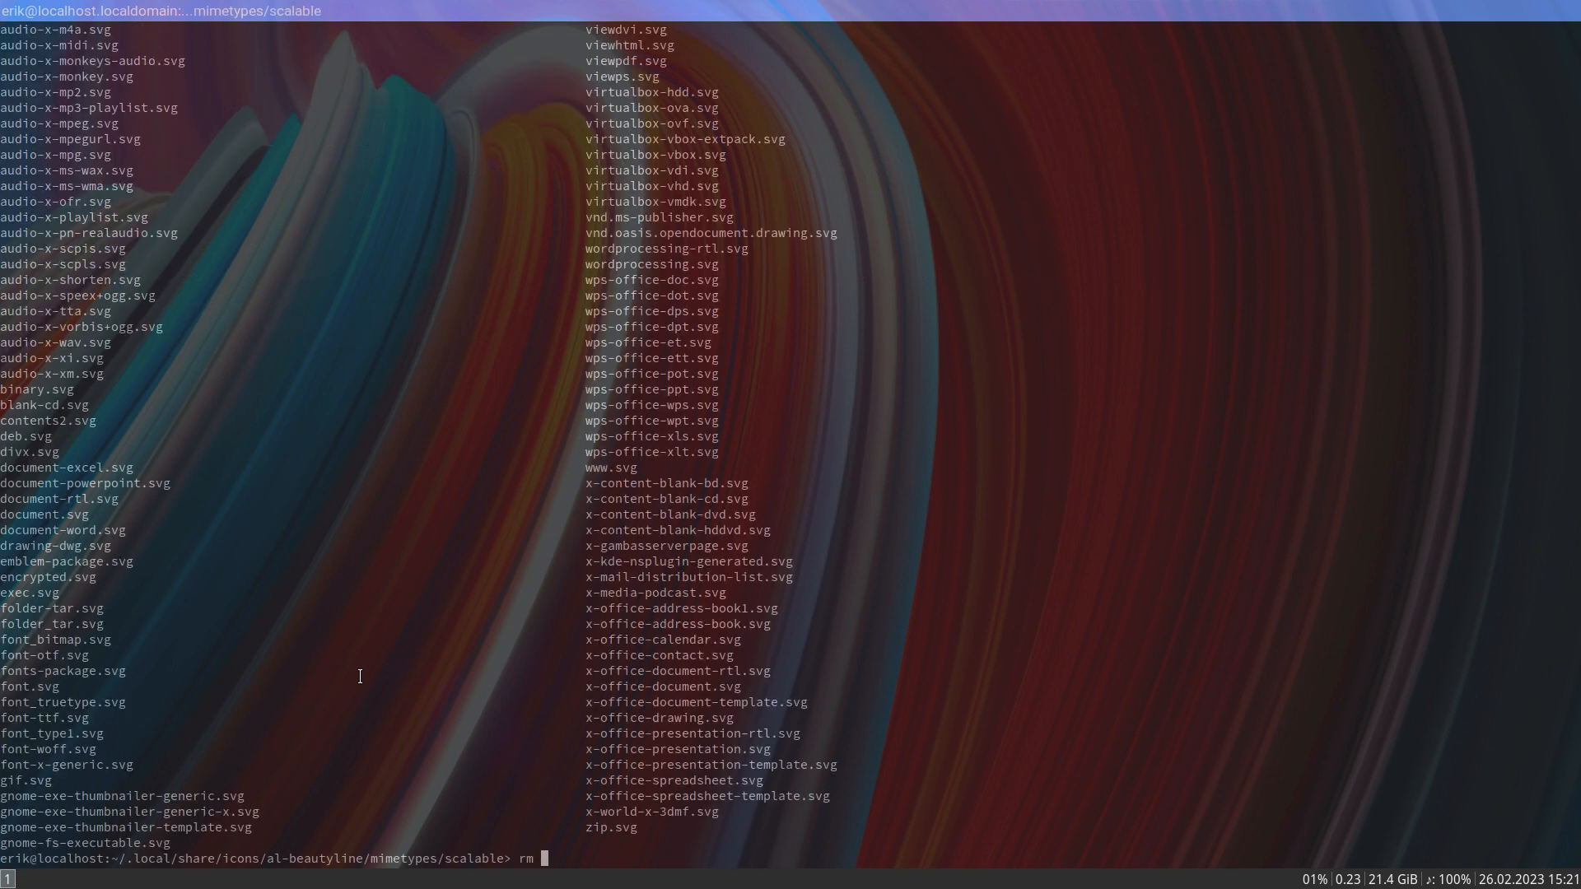
type("image")
key("Tab")
key("Tab")
type(".svg")
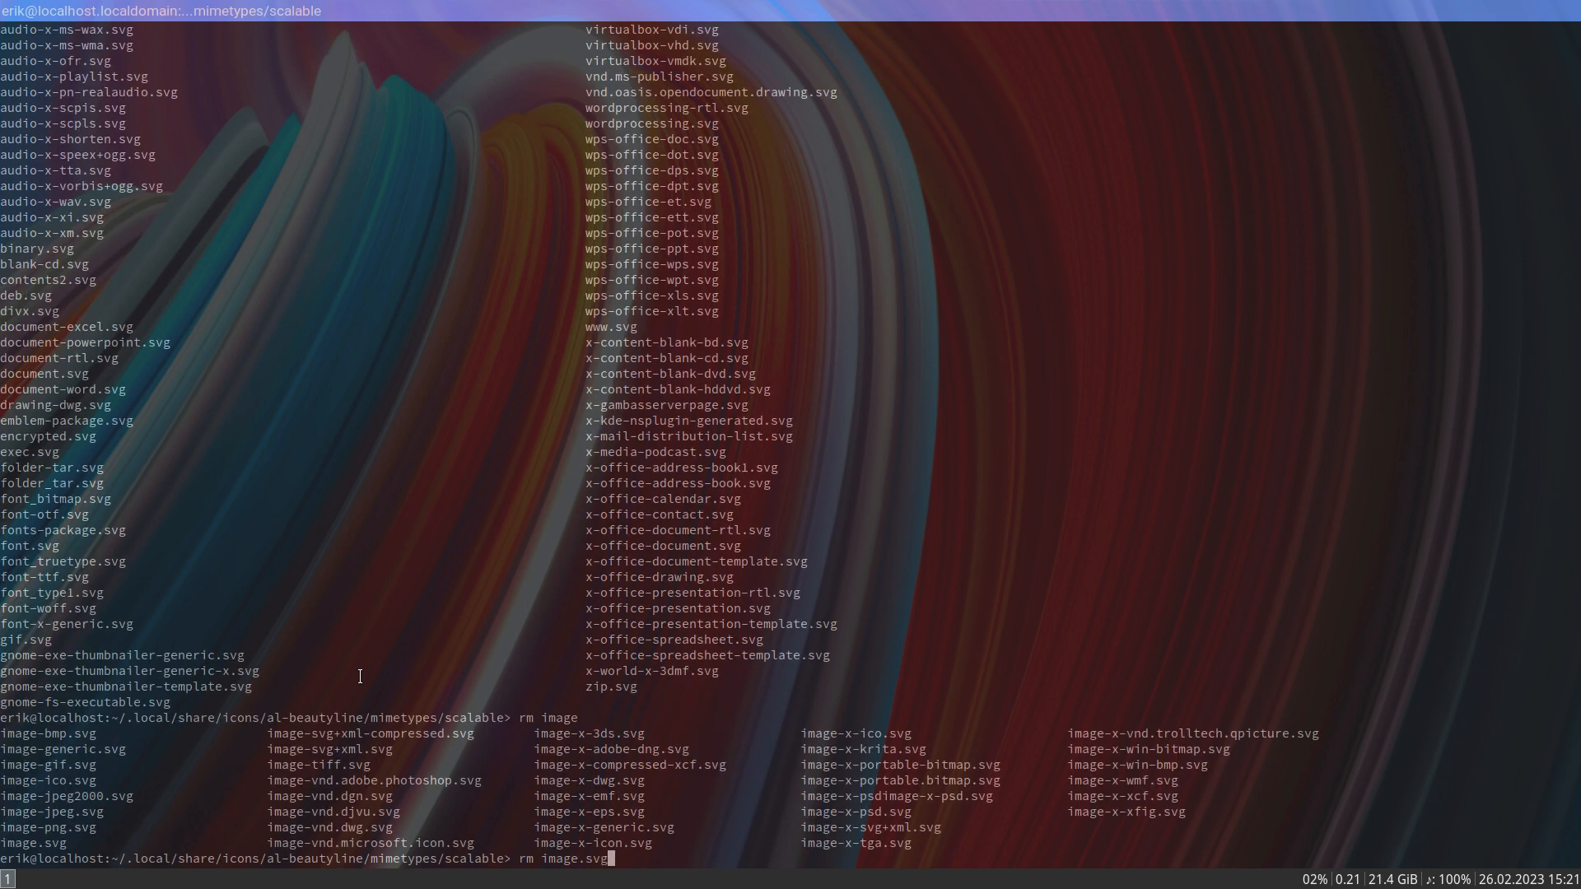
key("Return")
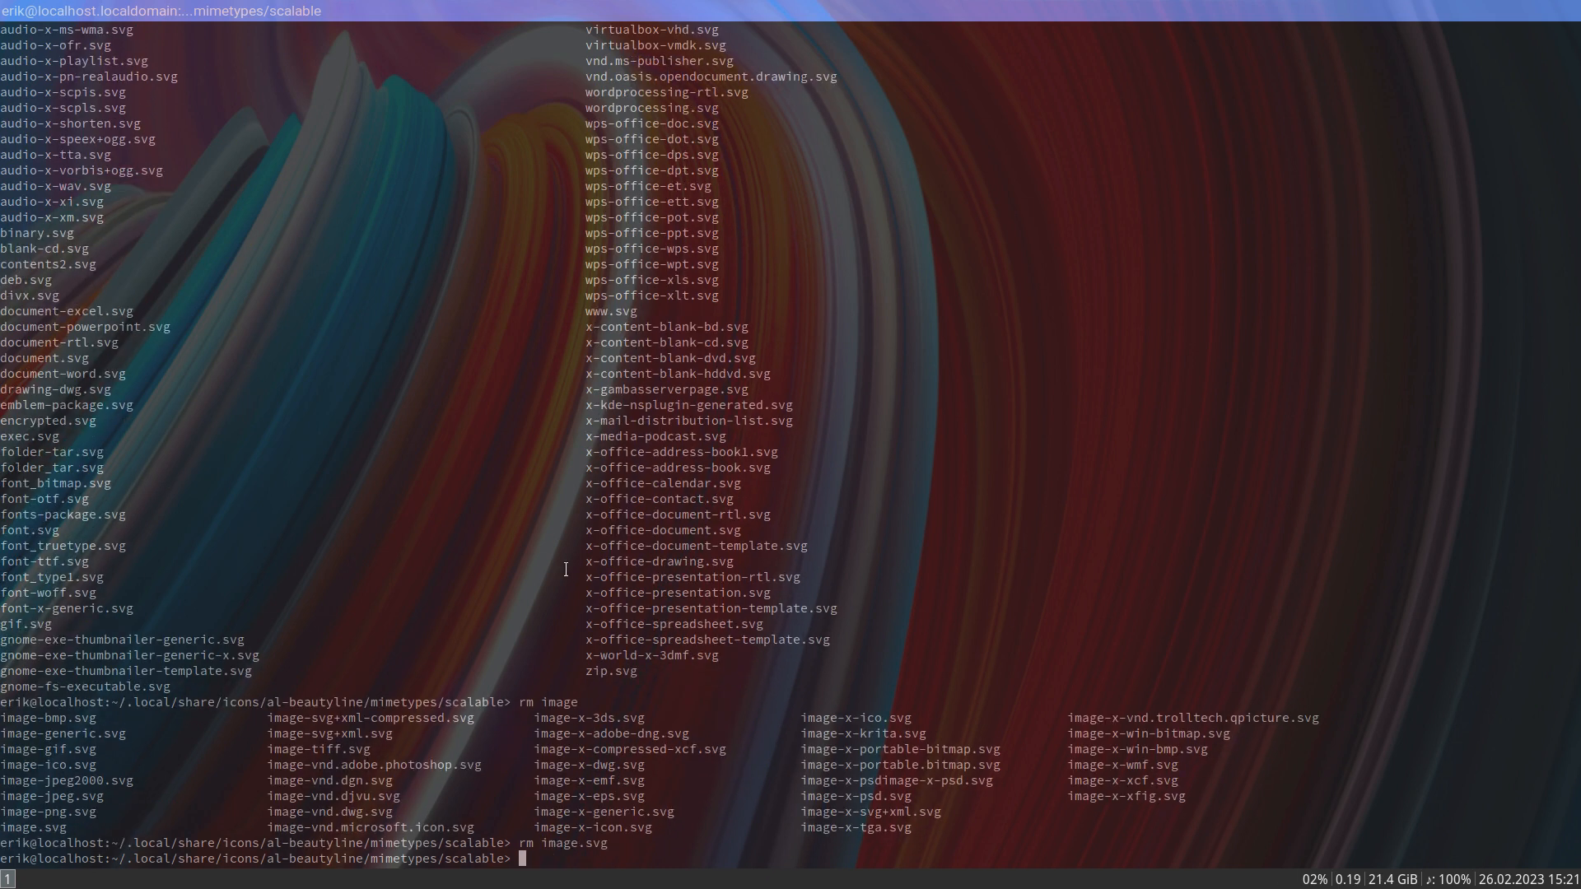
- Review the earlier Thunar error output in the terminal and open Thunar at the home folder
scroll(747, 448, "up", 20)
scroll(746, 448, "up", 20)
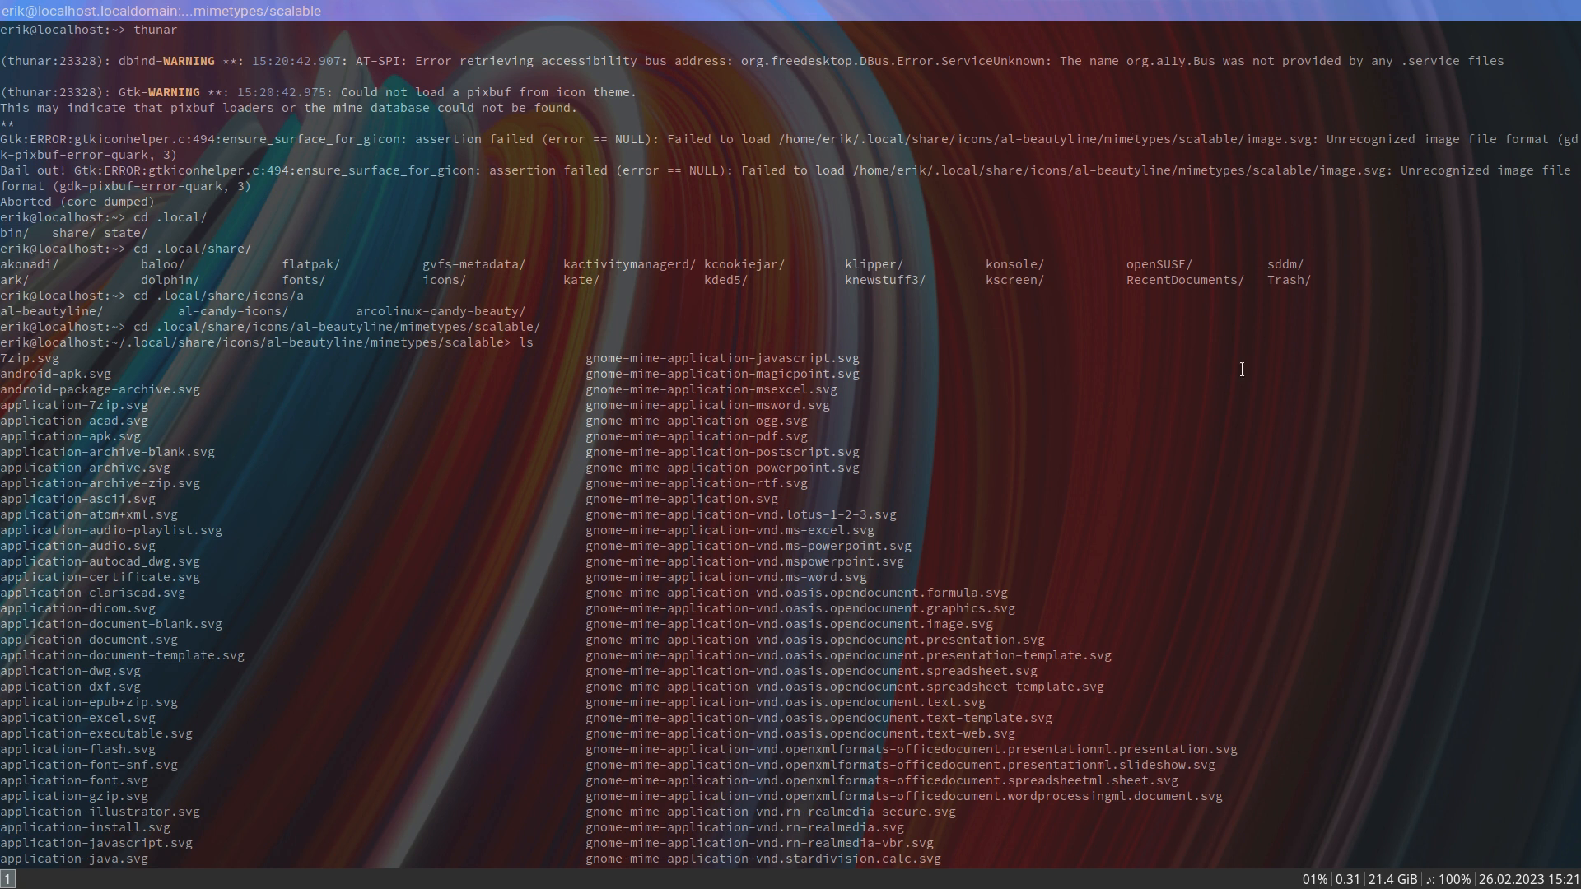
key("super+shift+Return")
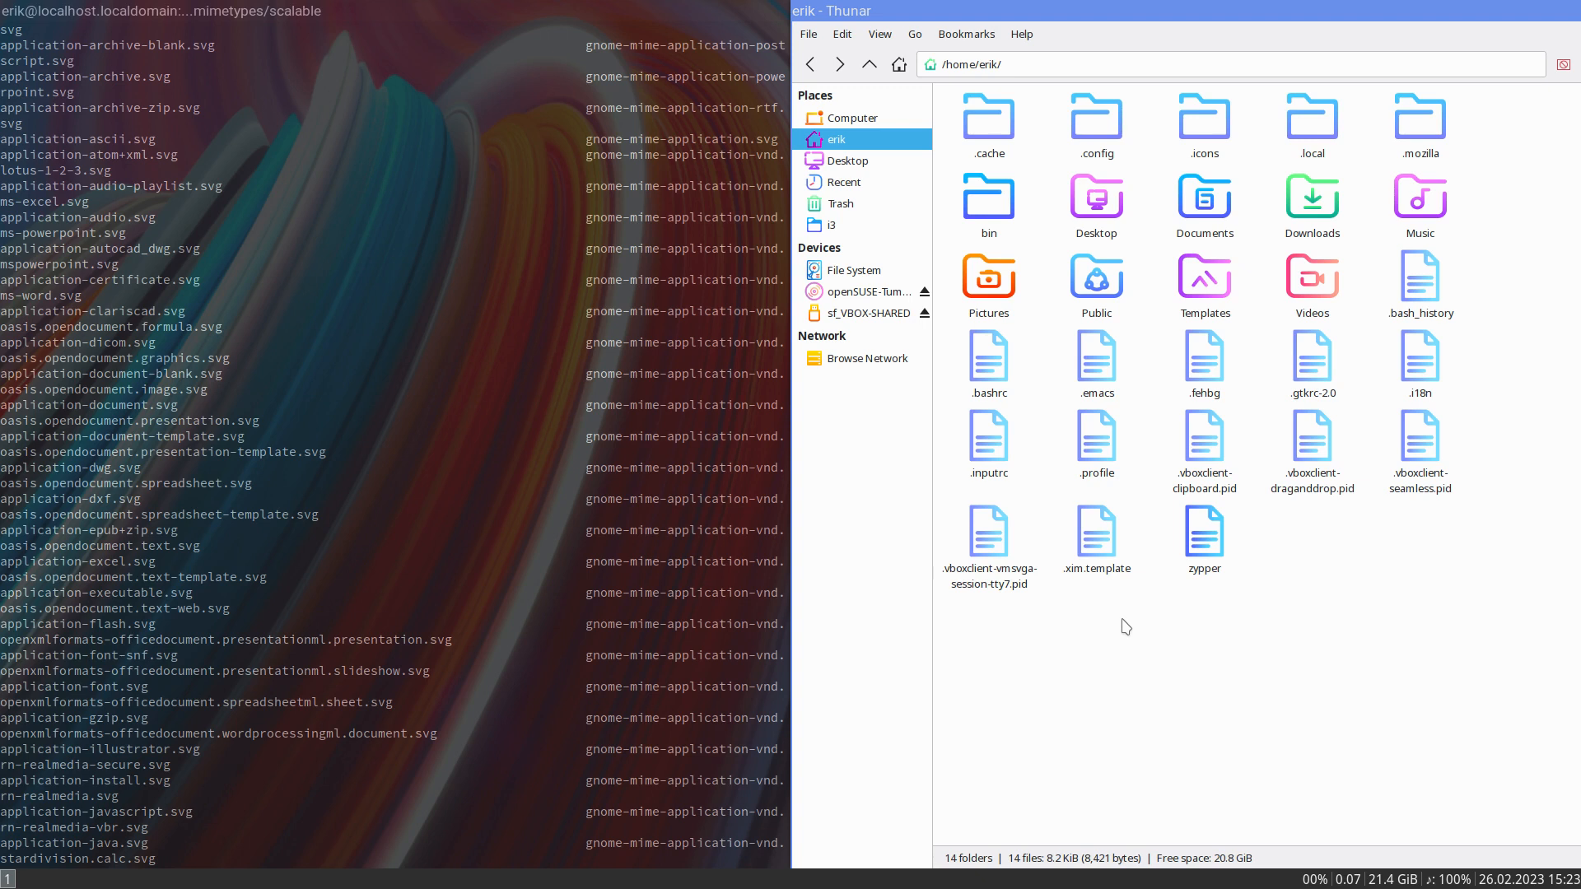
- Try to install the arc-theme package with sudo zypper in, submitting the root password
scroll(588, 600, "down", 5)
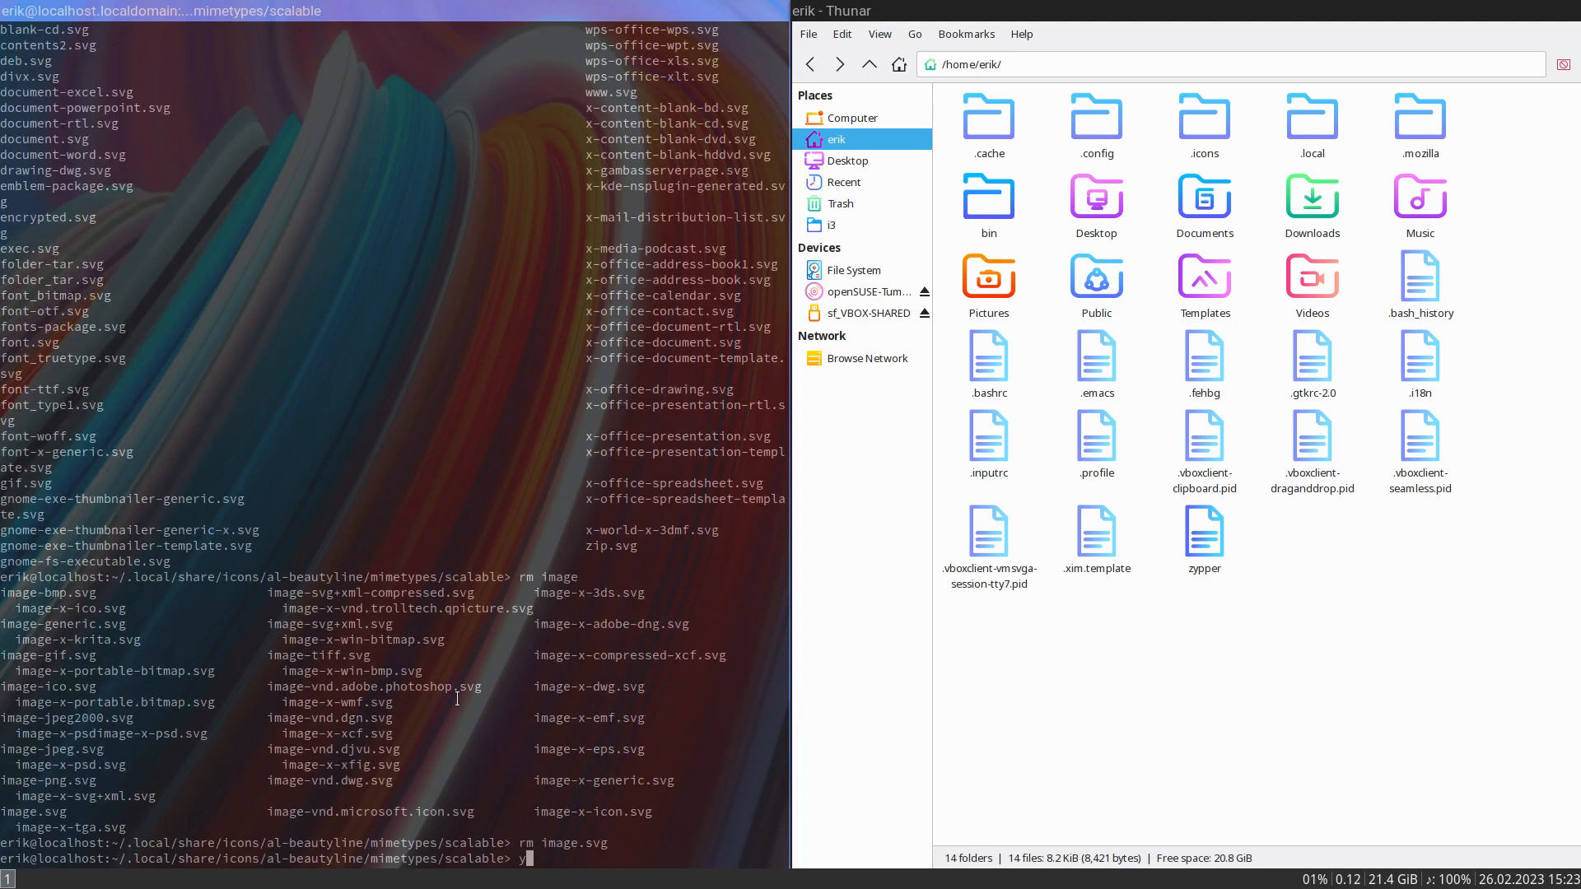
type("y")
key("Return")
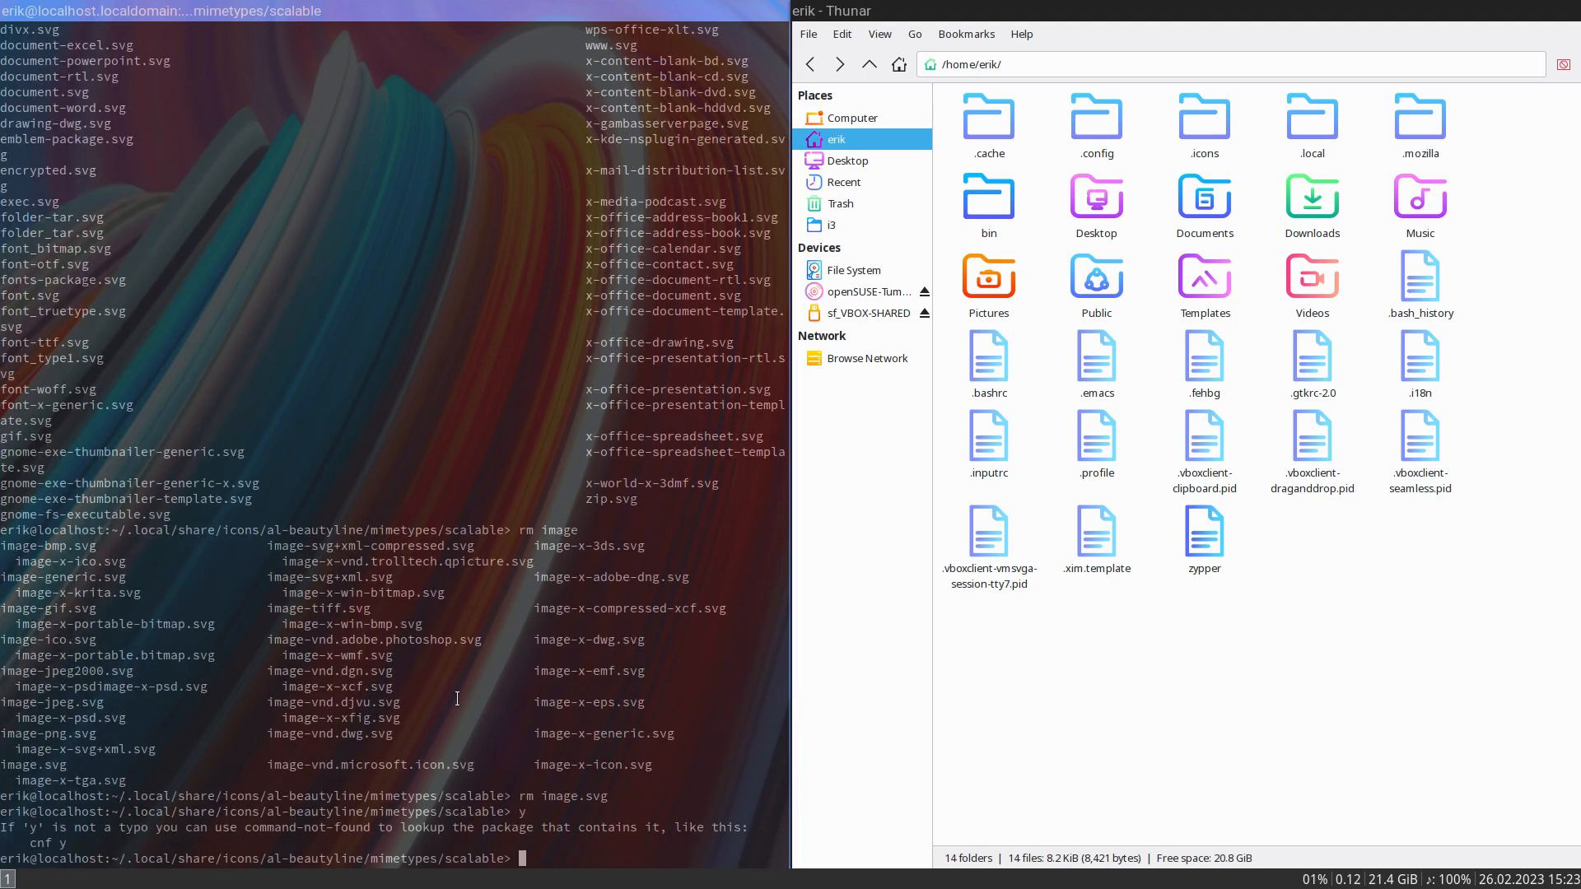
type("sudo zypper in arc-theme")
key("Return")
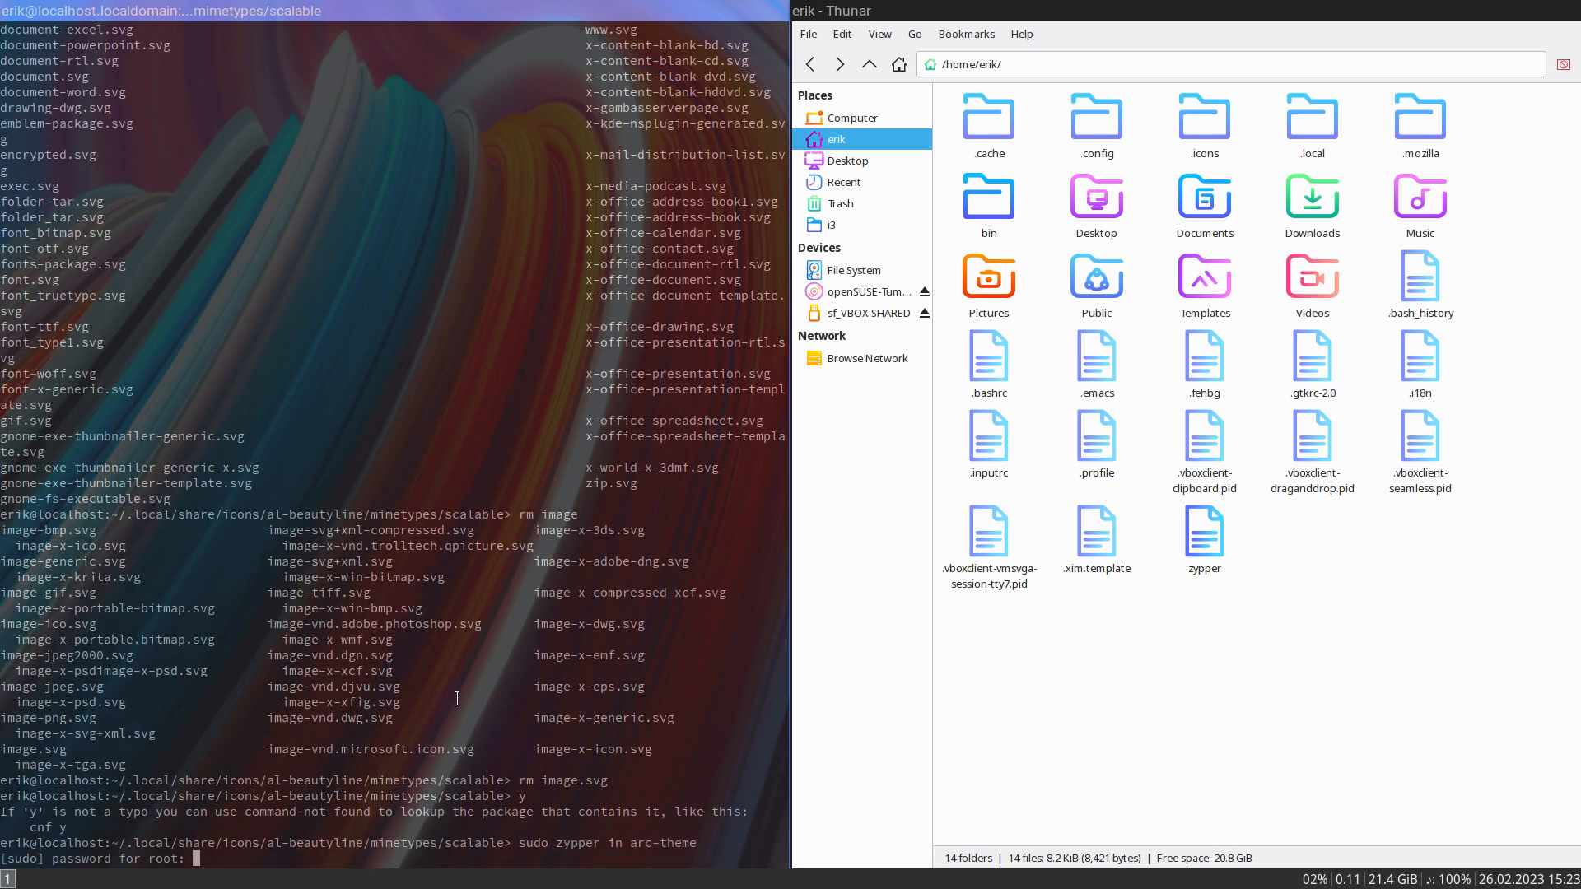
key("Return")
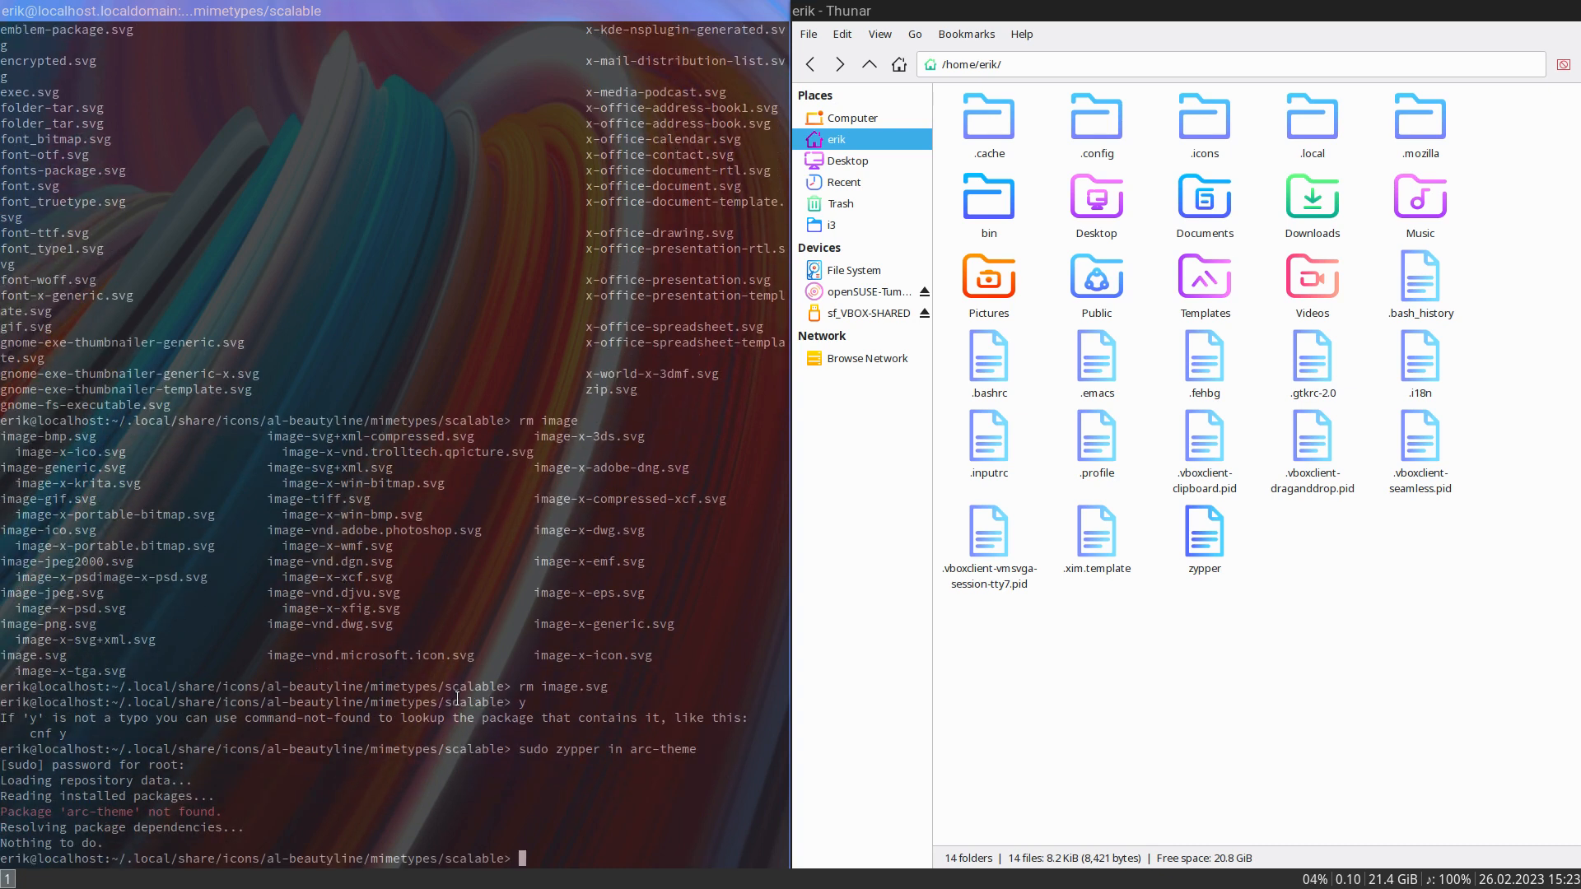
key("Up")
key("BackSpace")
key("BackSpace")
key("BackSpace")
key("BackSpace")
key("BackSpace")
type("gtg")
key("BackSpace")
type("k")
key("BackSpace")
key("BackSpace")
key("BackSpace")
type("icon-theme --")
key("BackSpace")
key("BackSpace")
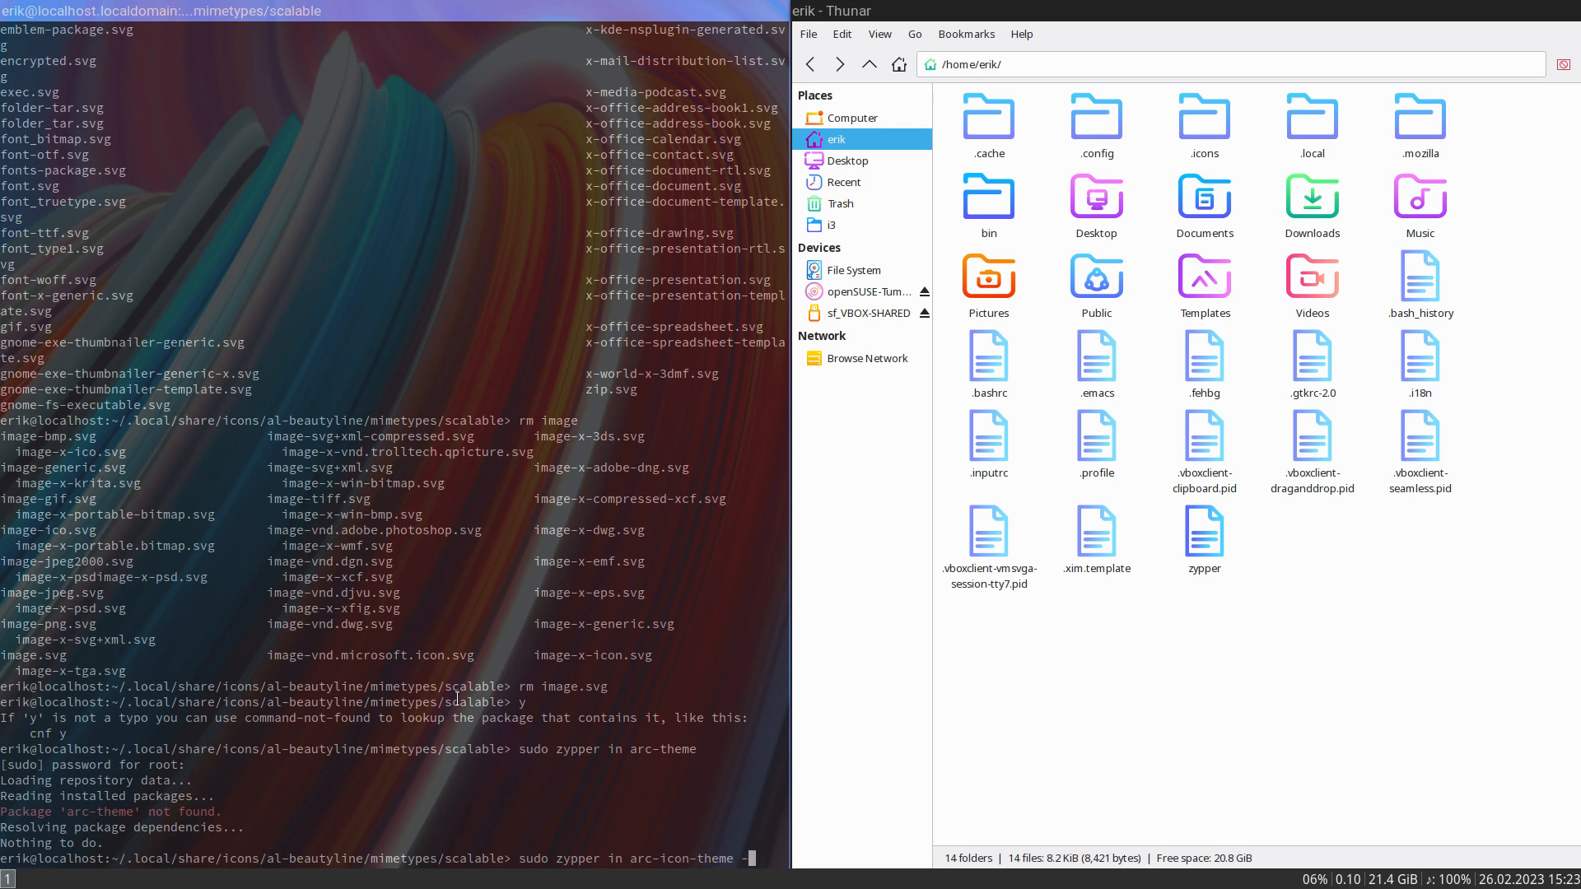
key("BackSpace")
key("BackSpace")
key("BackSpace")
key("BackSpace")
key("BackSpace")
key("BackSpace")
key("BackSpace")
key("BackSpace")
key("BackSpace")
key("BackSpace")
key("BackSpace")
key("BackSpace")
key("BackSpace")
key("BackSpace")
key("BackSpace")
- List the package name completions for sudo zypper in beginning with gtk-
type("gt")
key("Tab")
key("Tab")
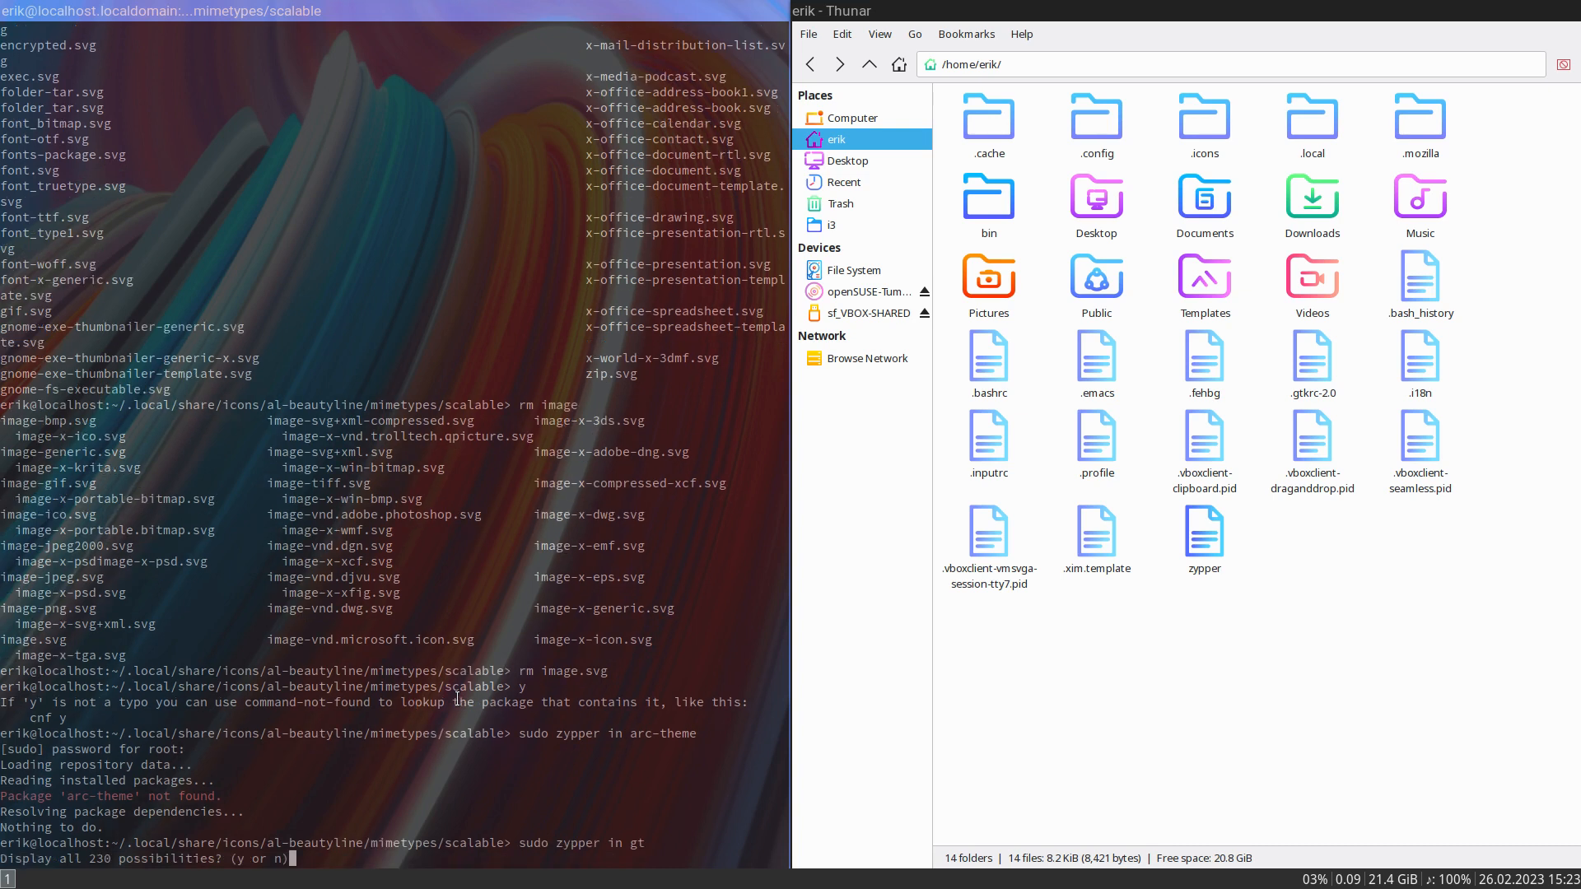
type("n gtk")
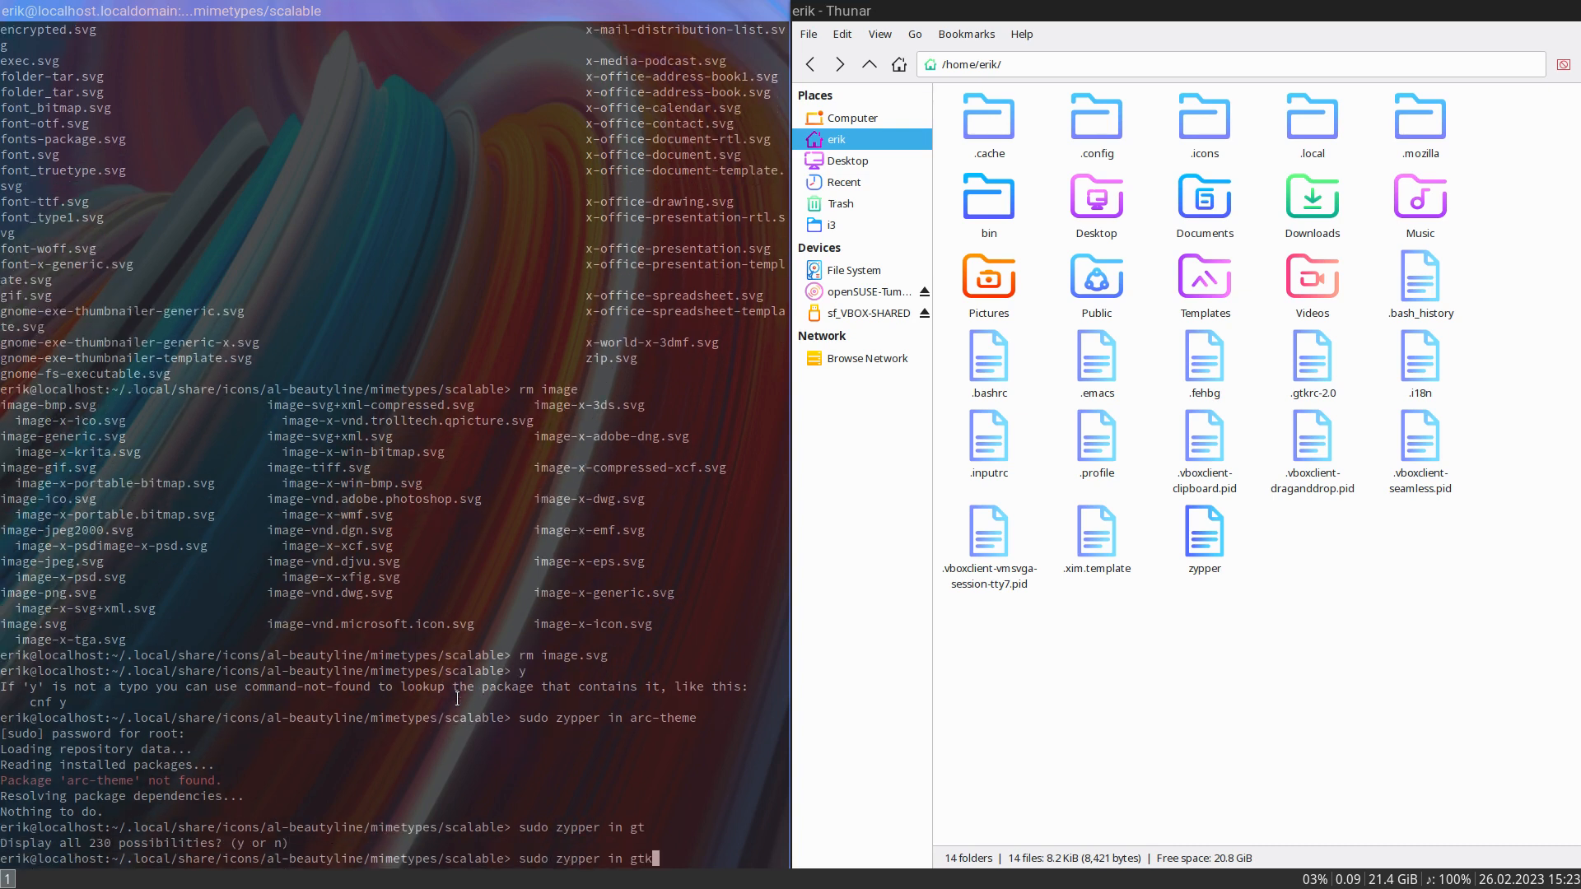
key("Tab")
key("Tab")
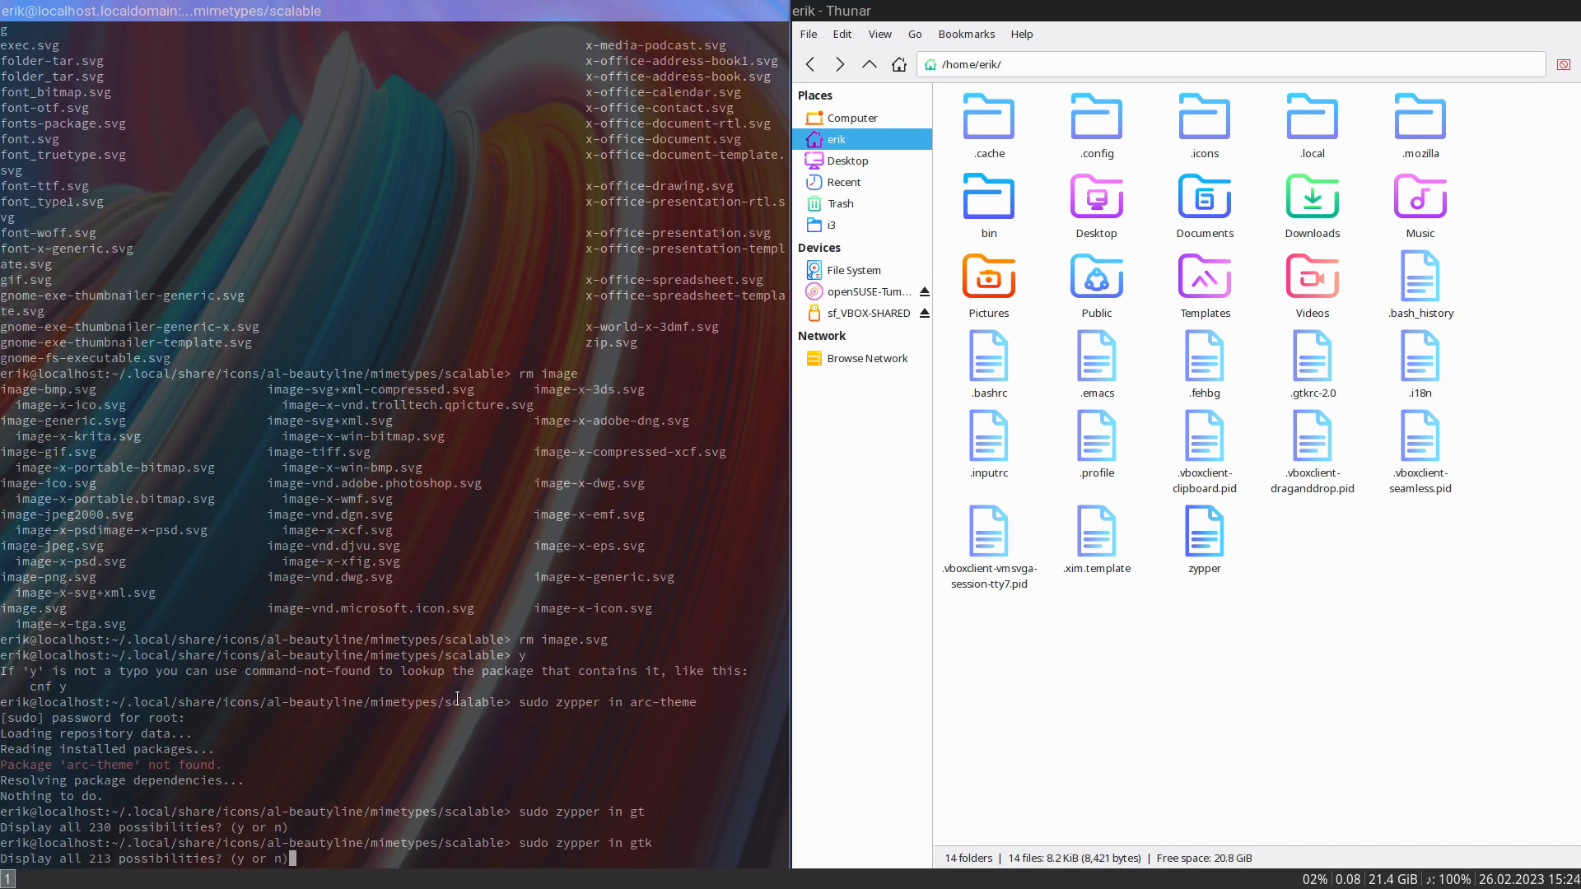
type("n gtk")
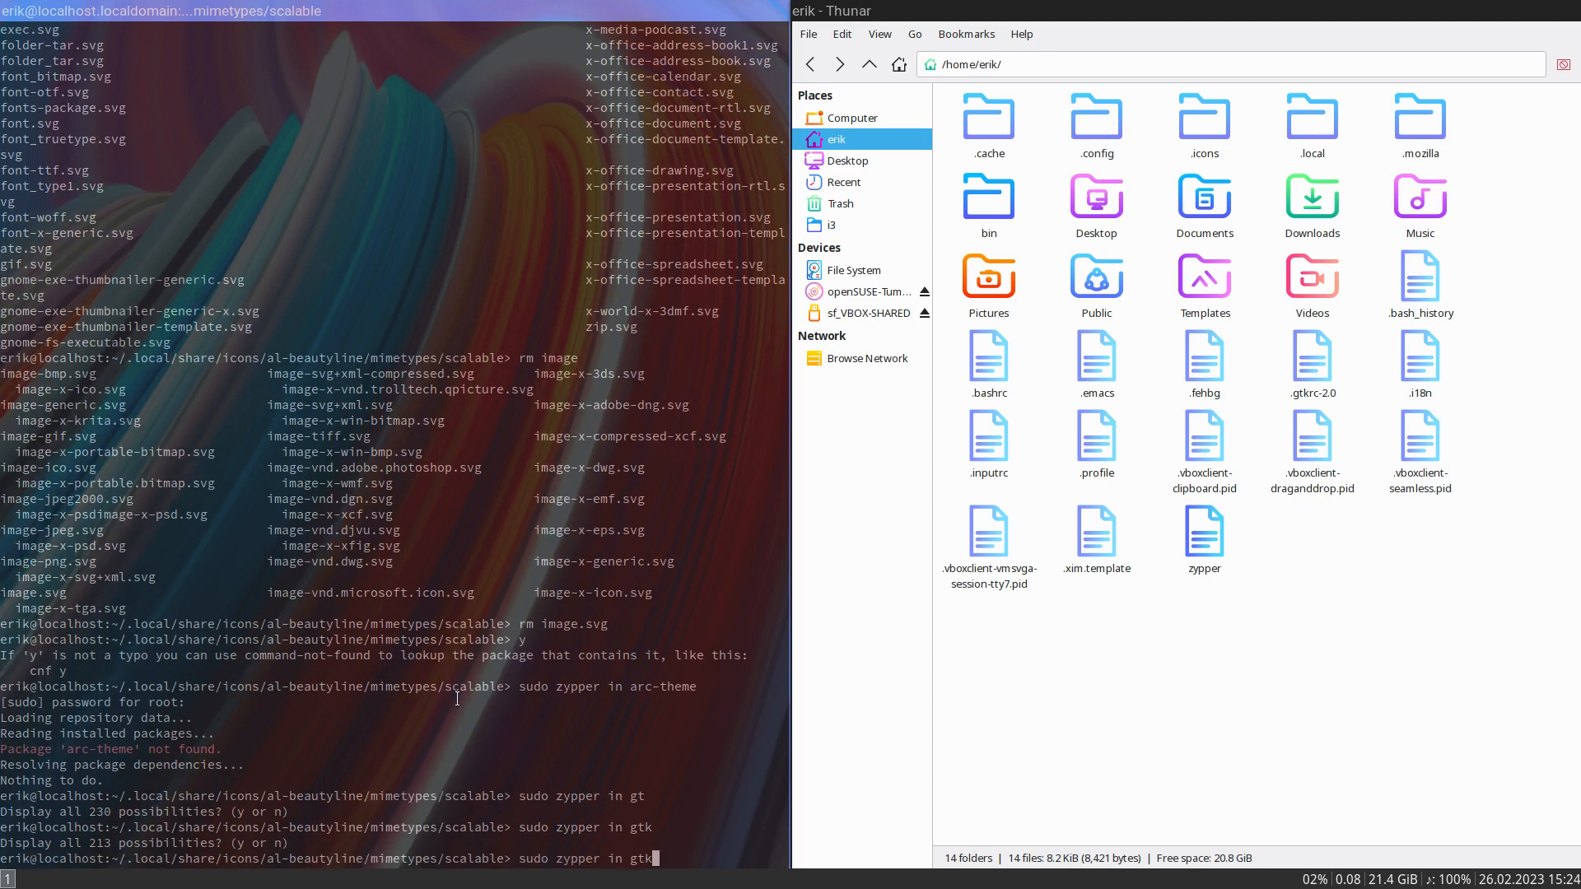
type("-a")
key("BackSpace")
key("Tab")
key("Tab")
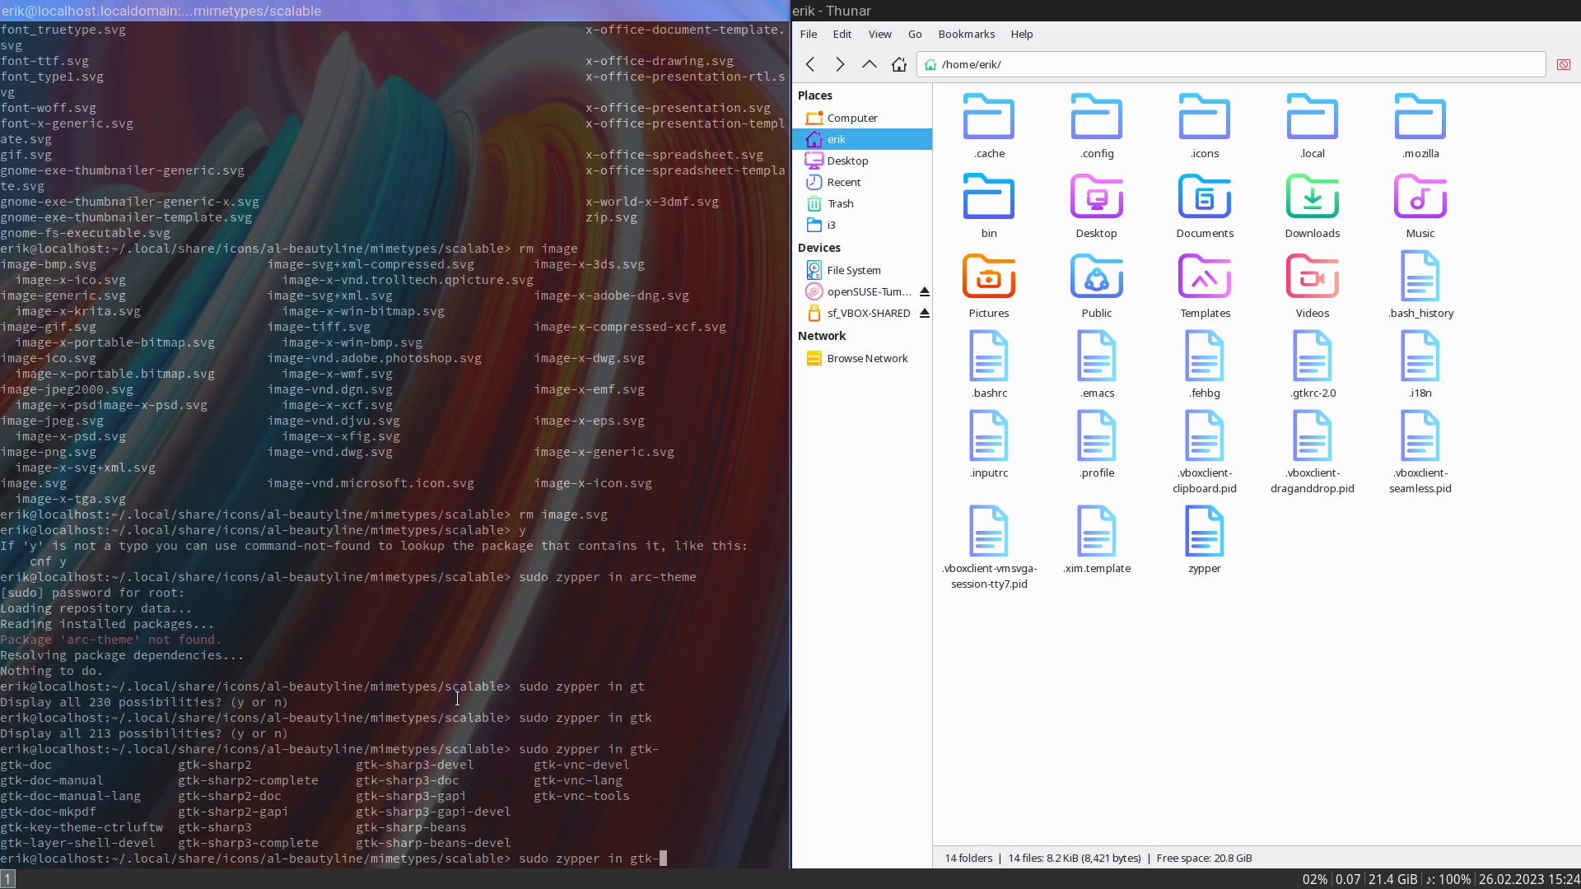
- List the package name completions for sudo zypper in beginning with arc
key("BackSpace")
key("BackSpace")
key("BackSpace")
key("BackSpace")
type("arc")
key("Tab")
key("Tab")
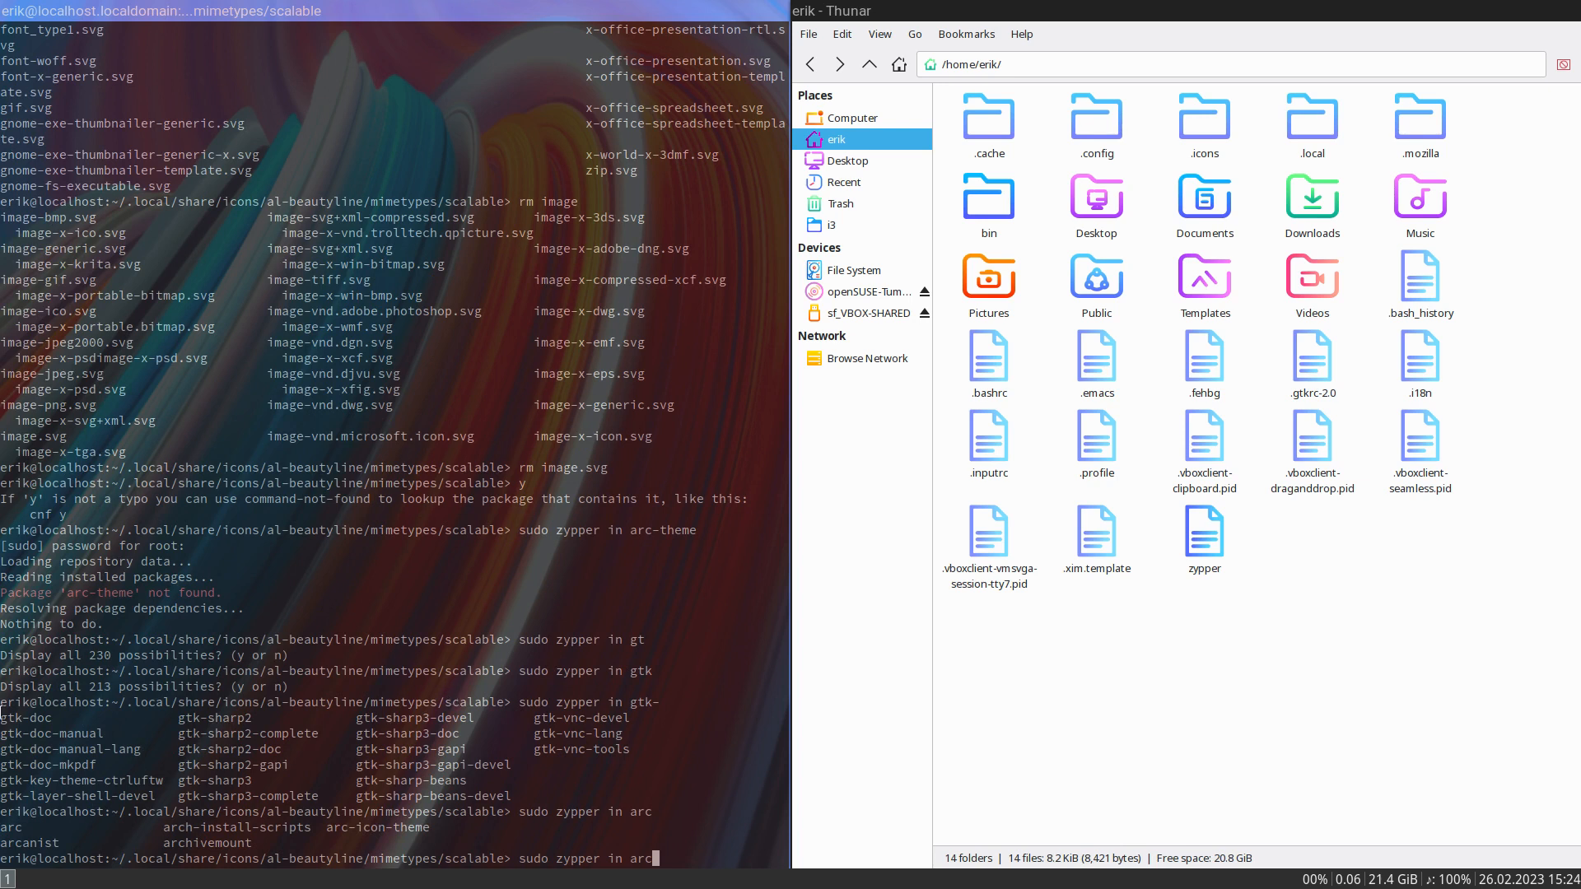
left_click_drag(155, 828, 309, 823)
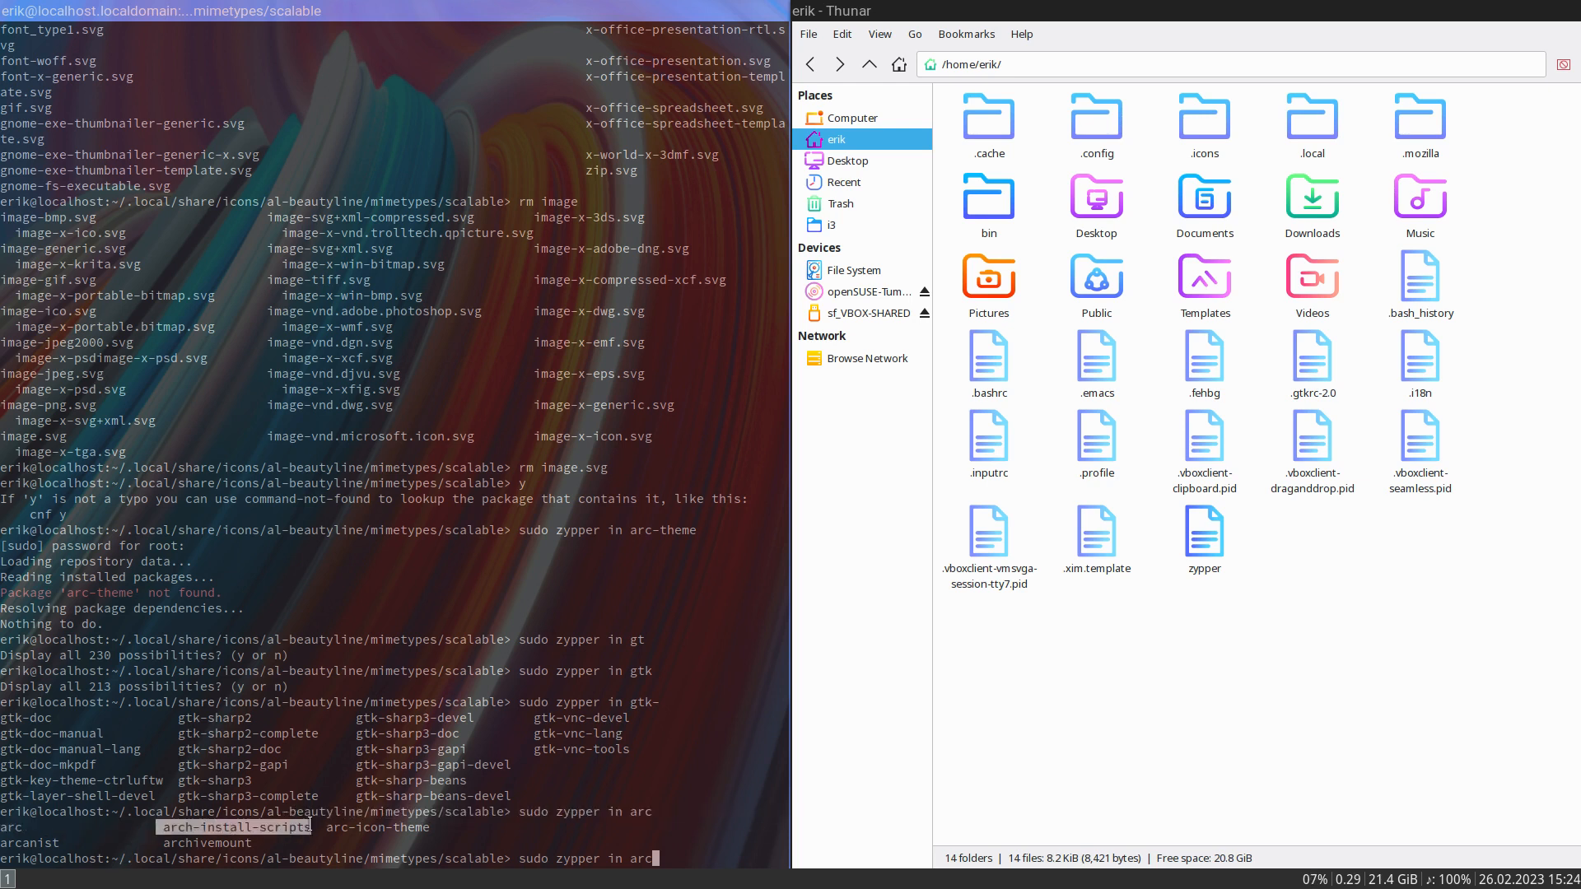
left_click(325, 662)
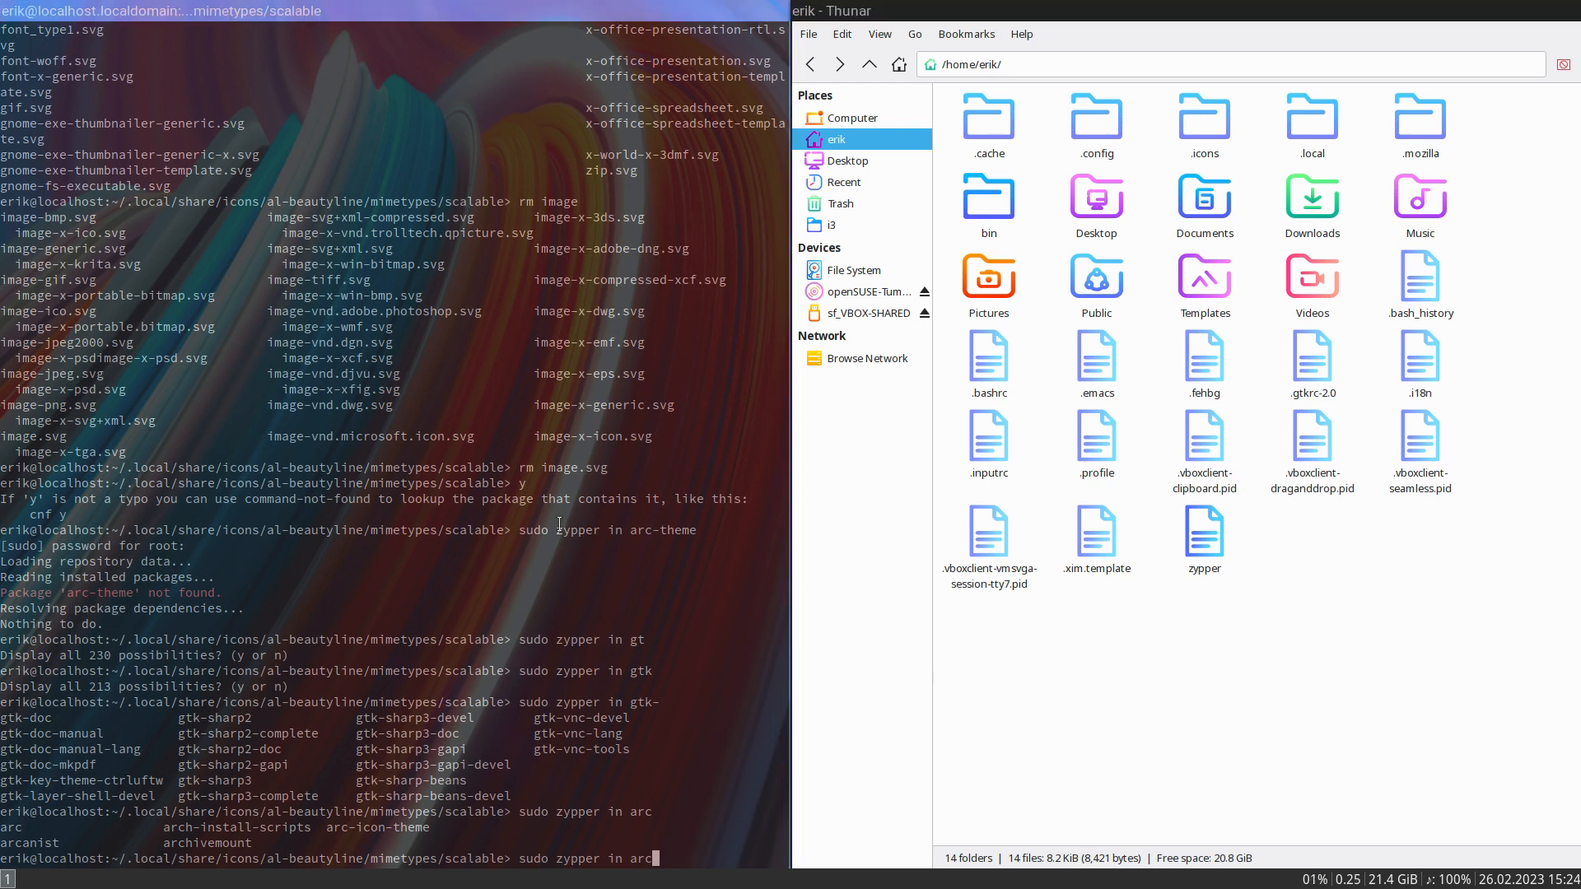
- Launch lxappearance from the application launcher, apply the Adwaita-dark widget theme and close it
key("super+d")
type("lx")
key("Return")
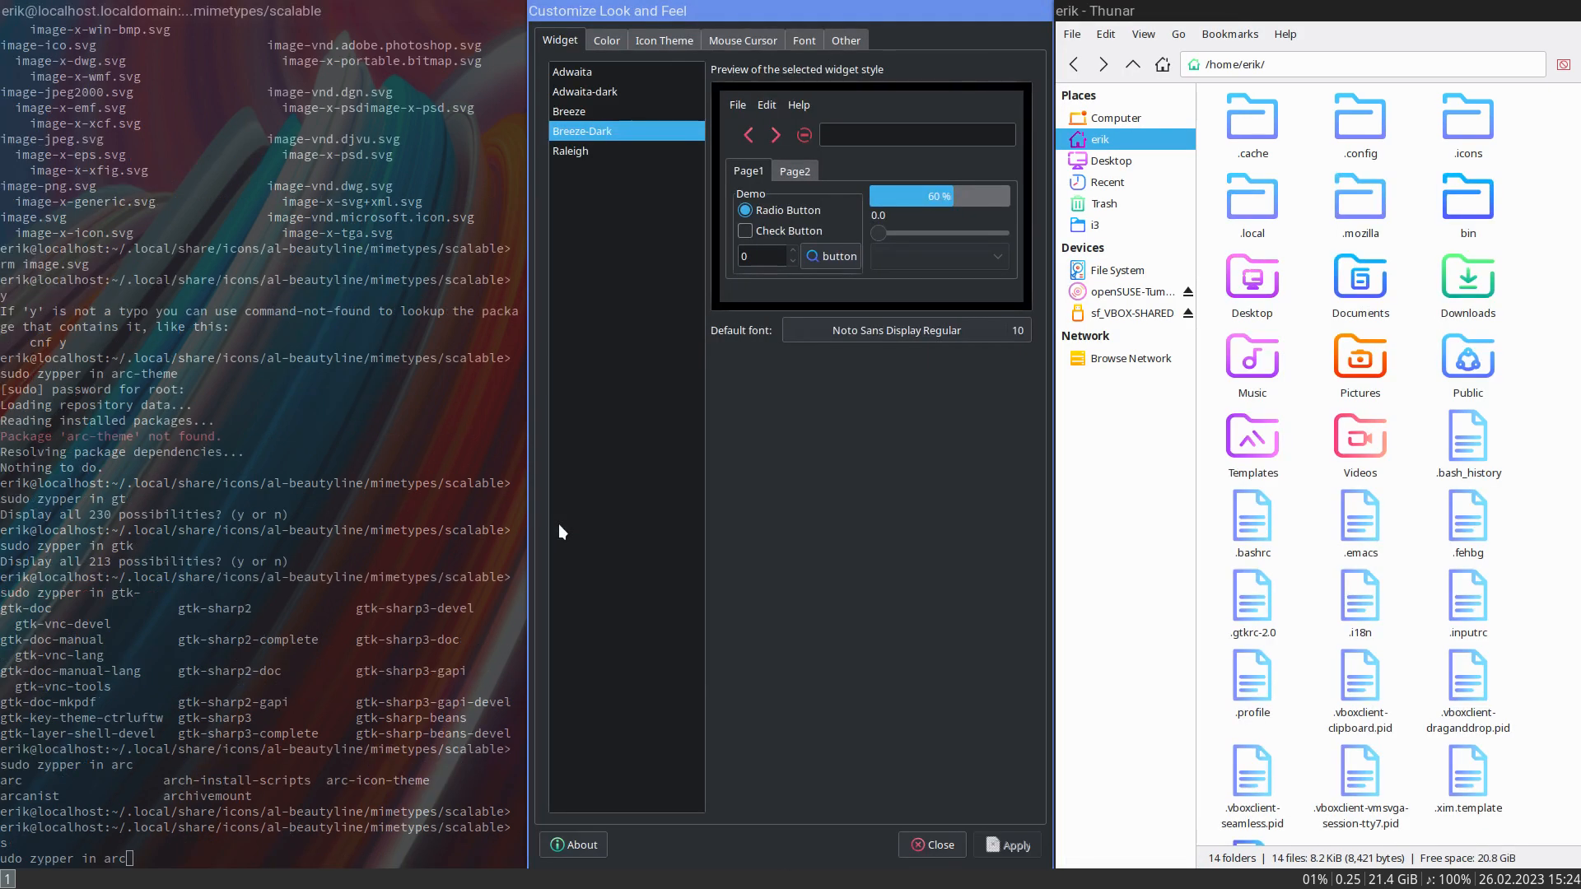
left_click(613, 113)
left_click(624, 93)
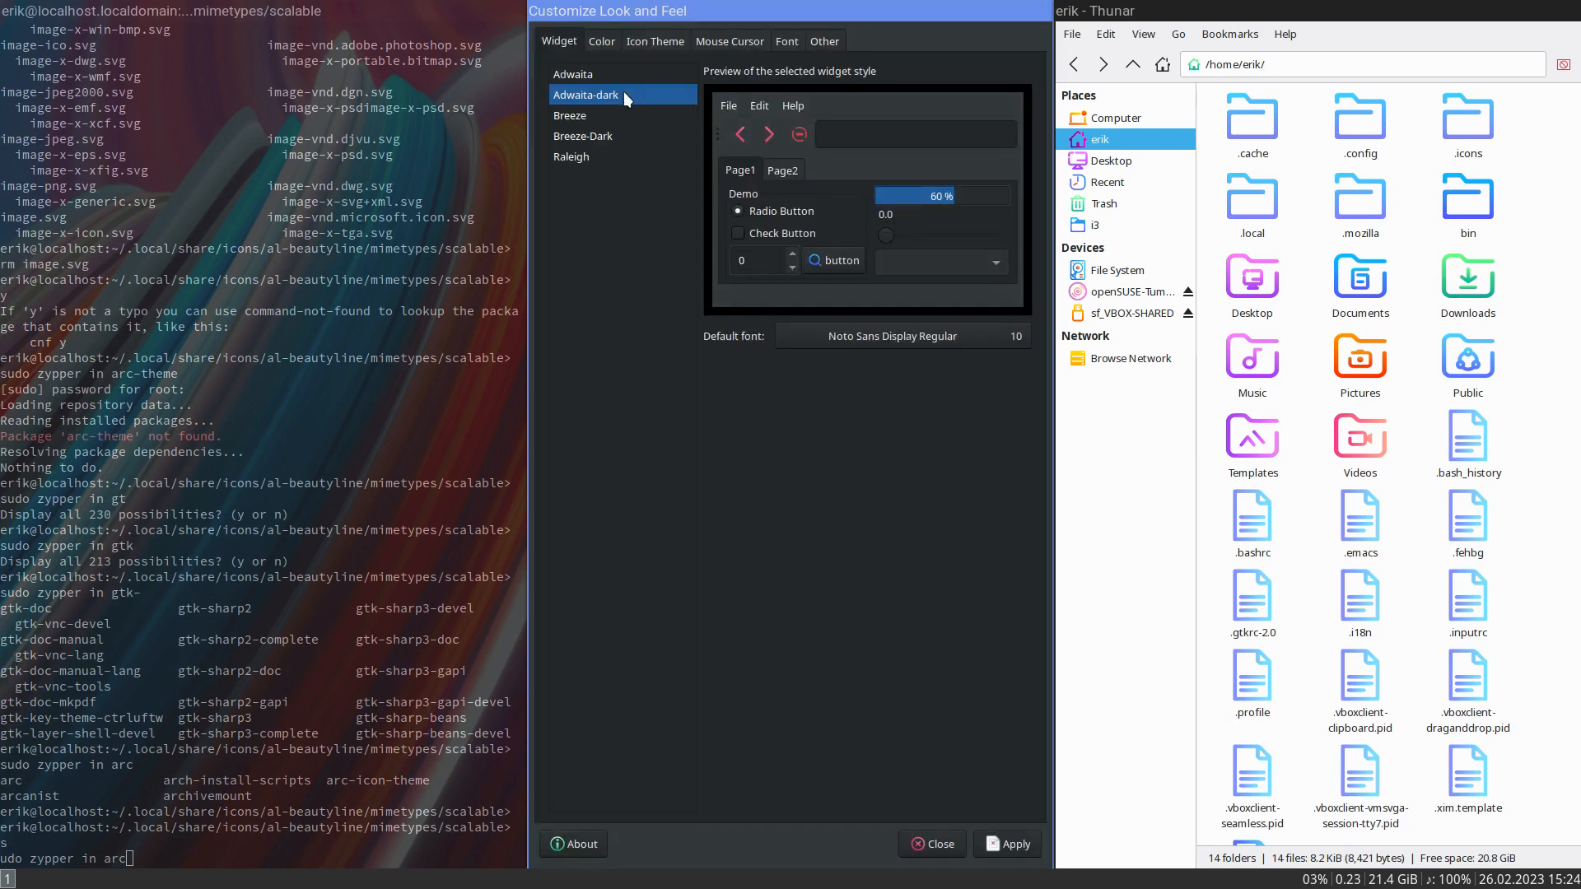
left_click(1006, 844)
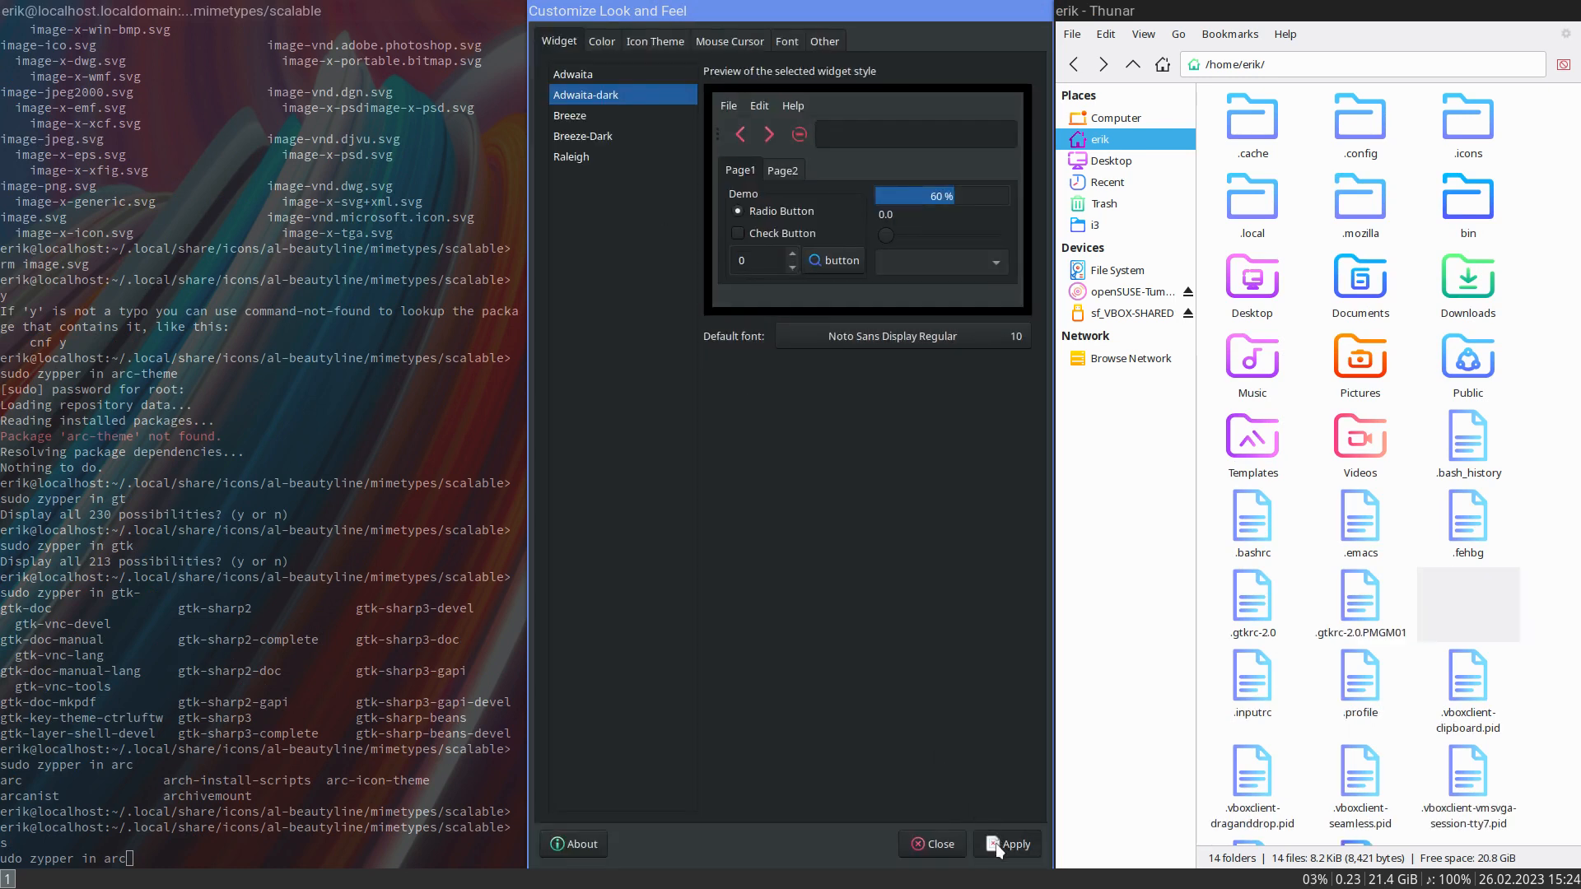
left_click(947, 844)
- Close the terminal and Thunar windows and reopen Thunar to load the dark theme
key("super+shift+q")
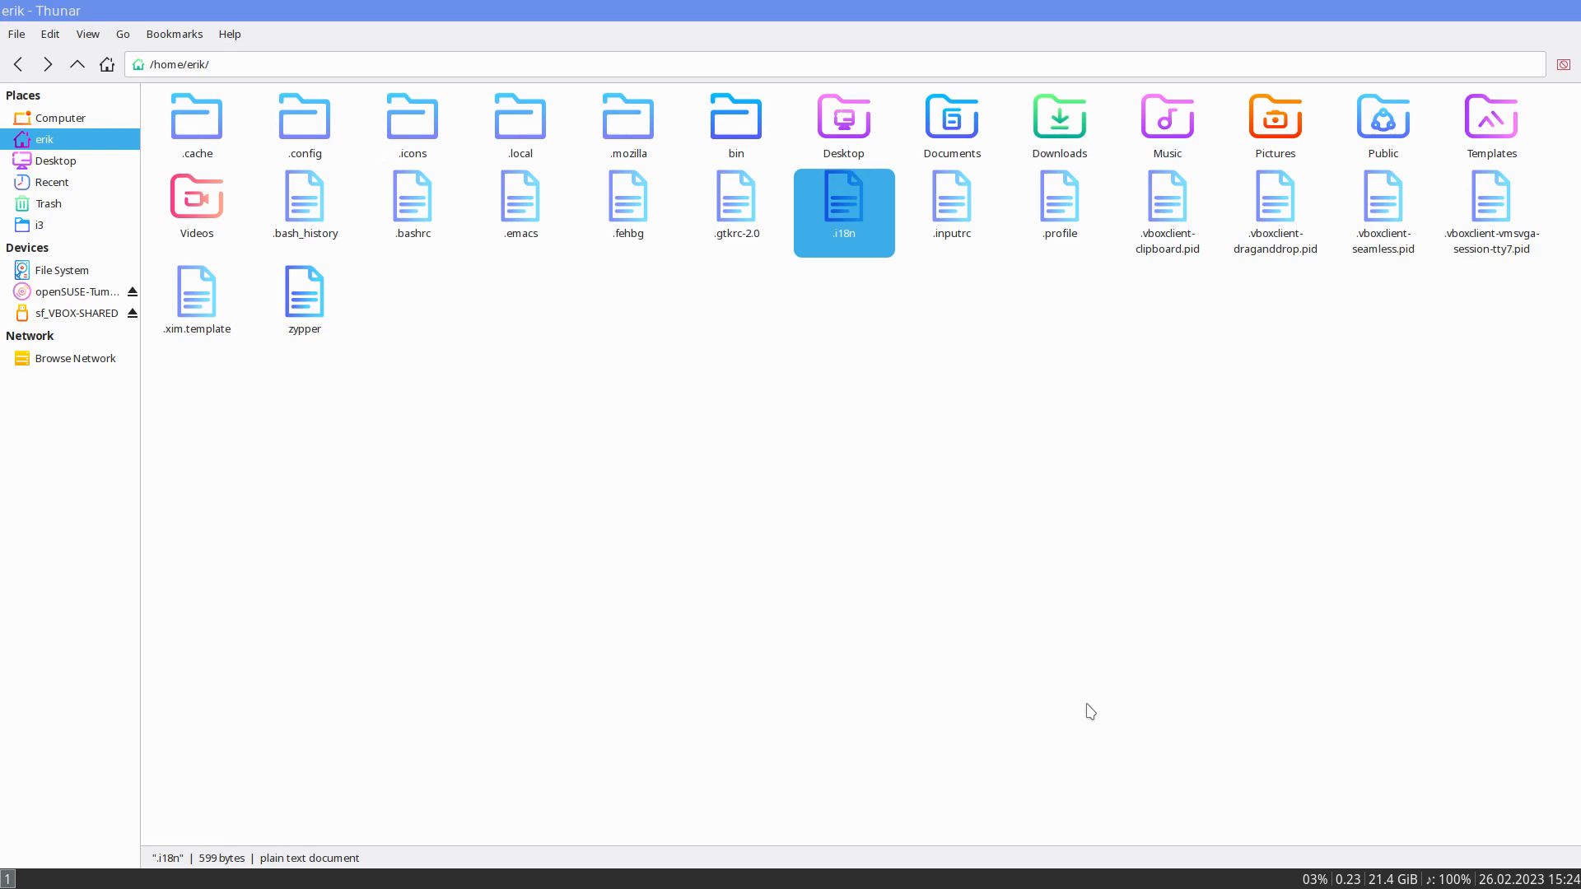
key("super+shift+q")
key("super+e")
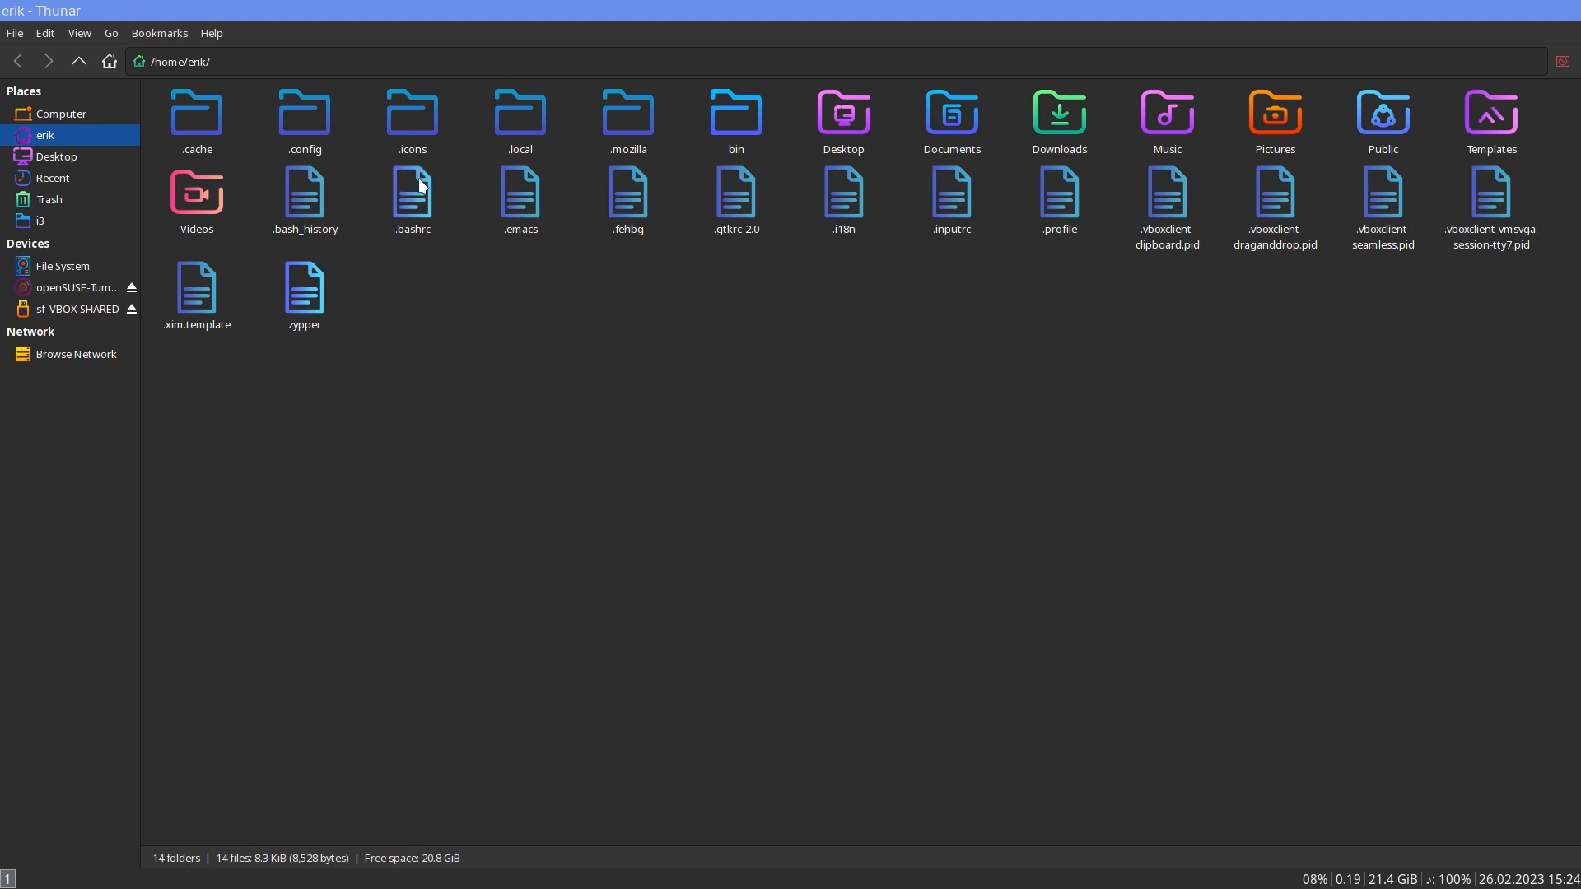
- Open a second Thunar window and a terminal alongside the first, and close all three windows
key("super+e")
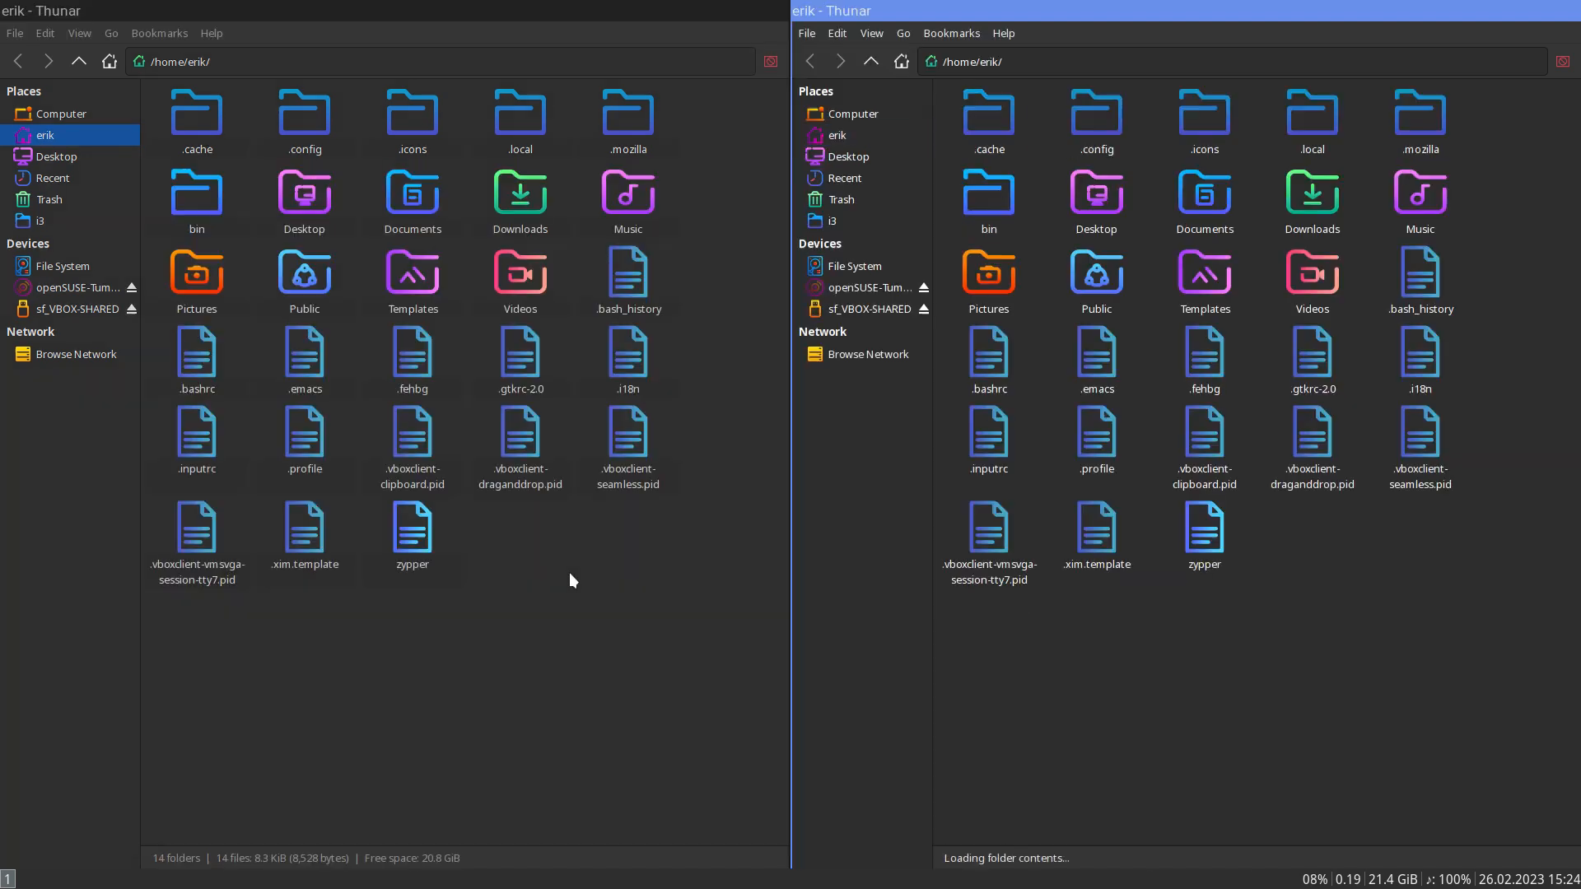
key("super+Return")
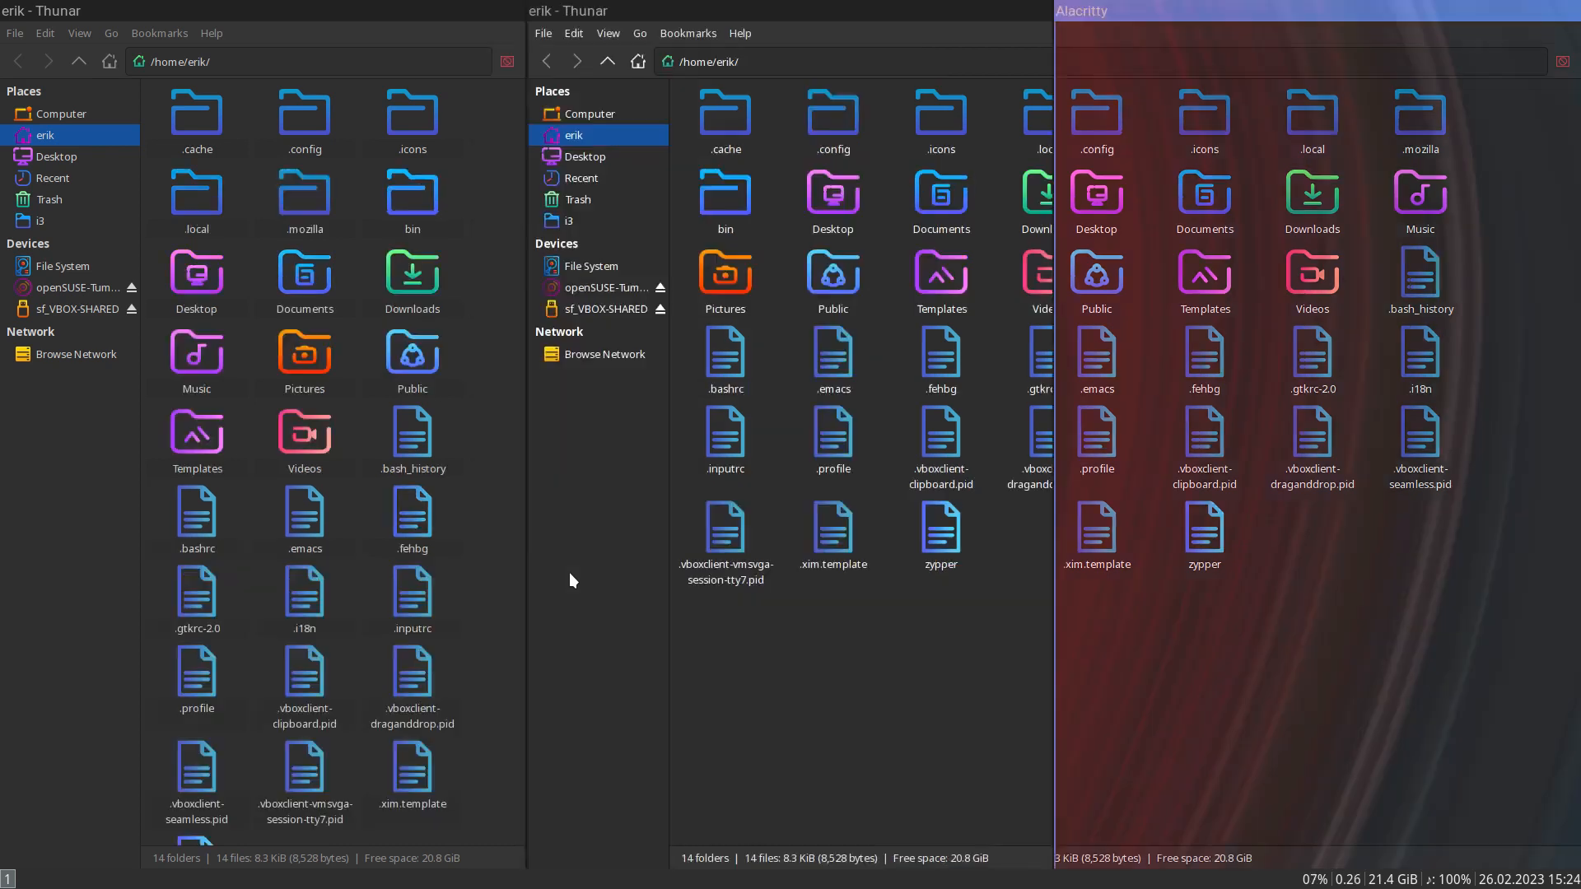
key("super+shift+q")
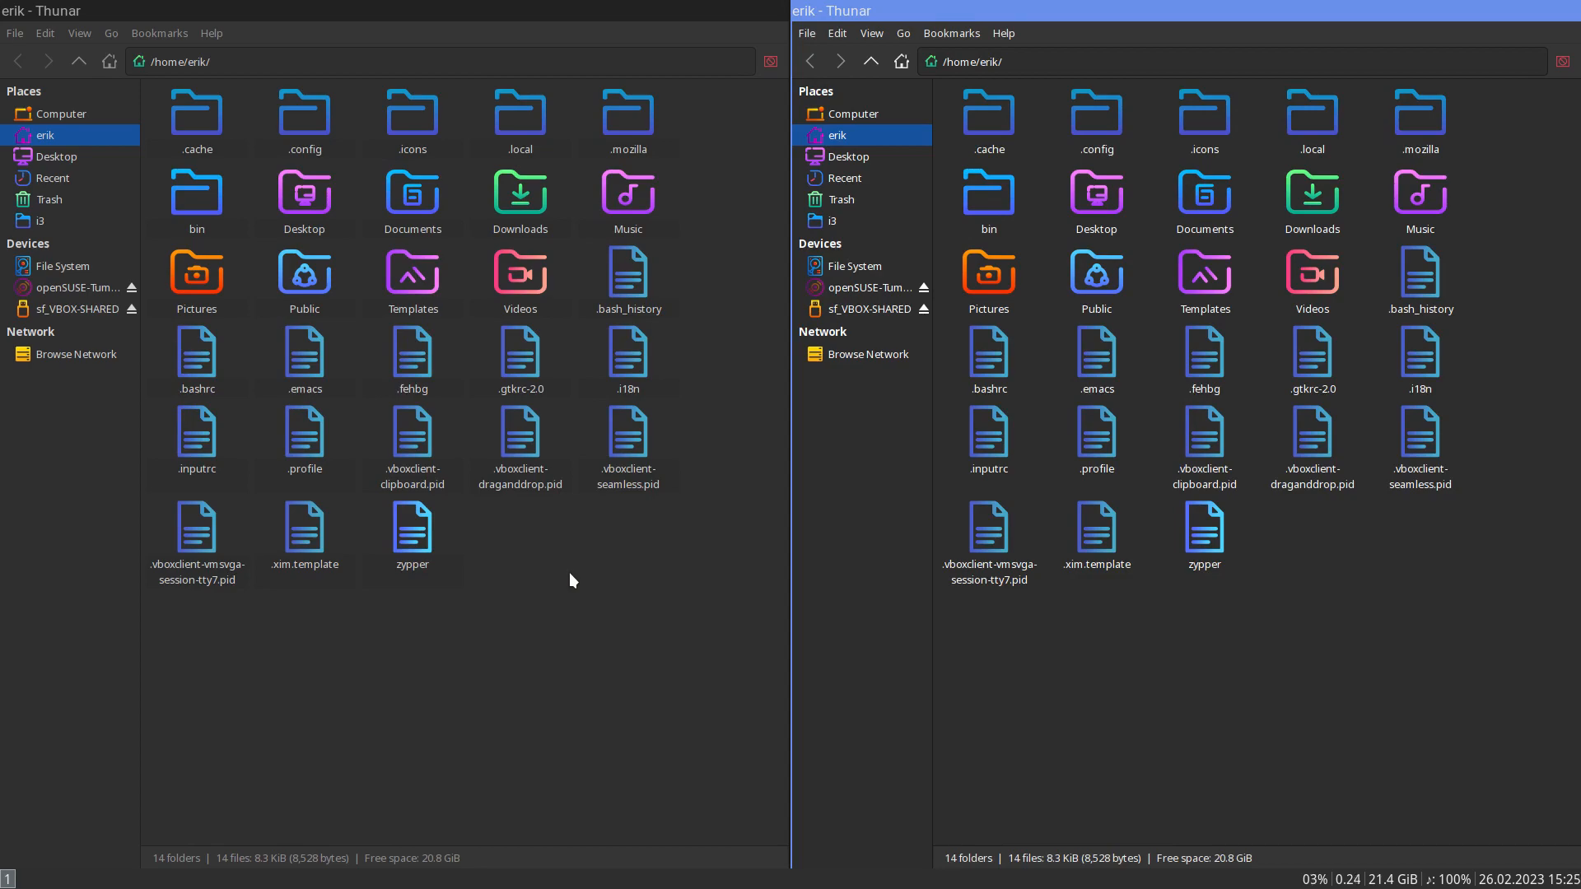
key("super+shift+q")
key("super+shift+q")
- Try to install the autotiling package with sudo zypper in from a new terminal, submitting the root password
key("super+Return")
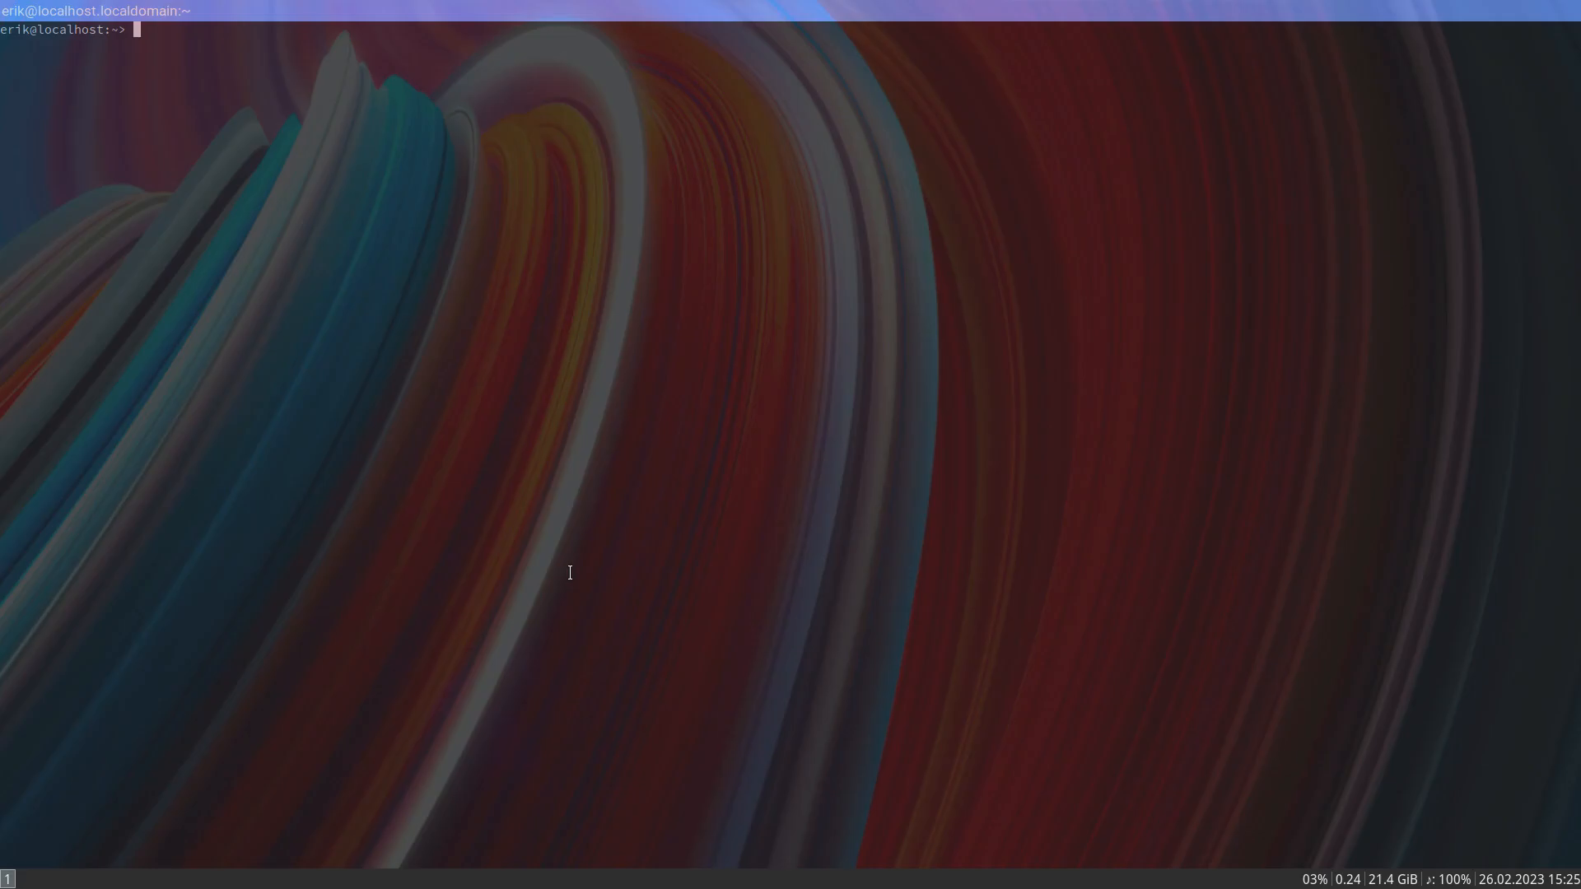
type("sudo p")
key("BackSpace")
type("zypper in autotiling")
key("Return")
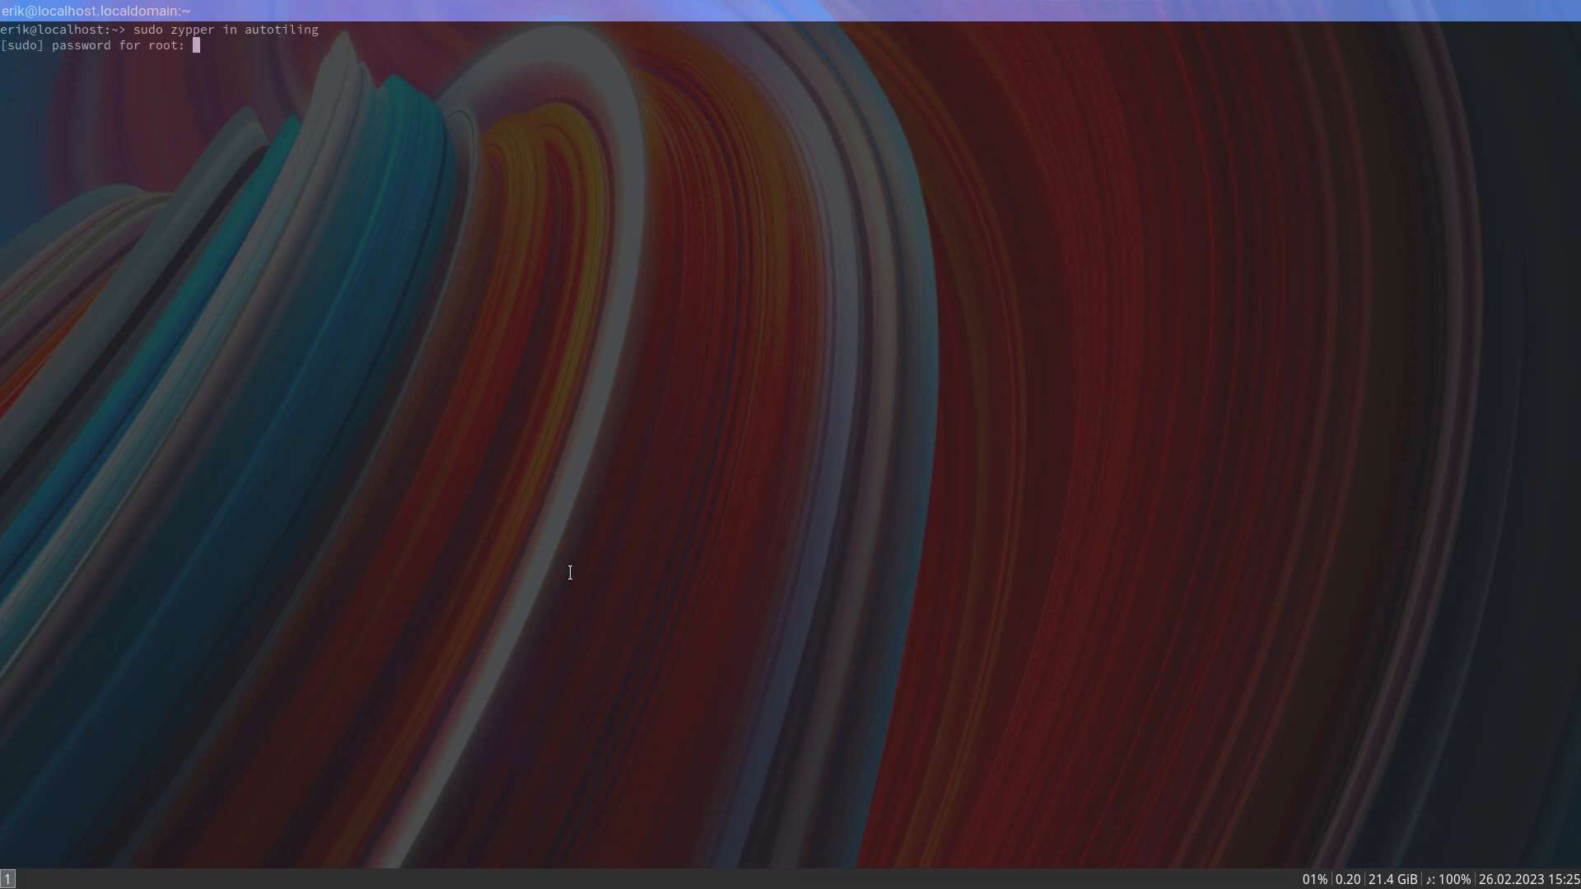
key("Return")
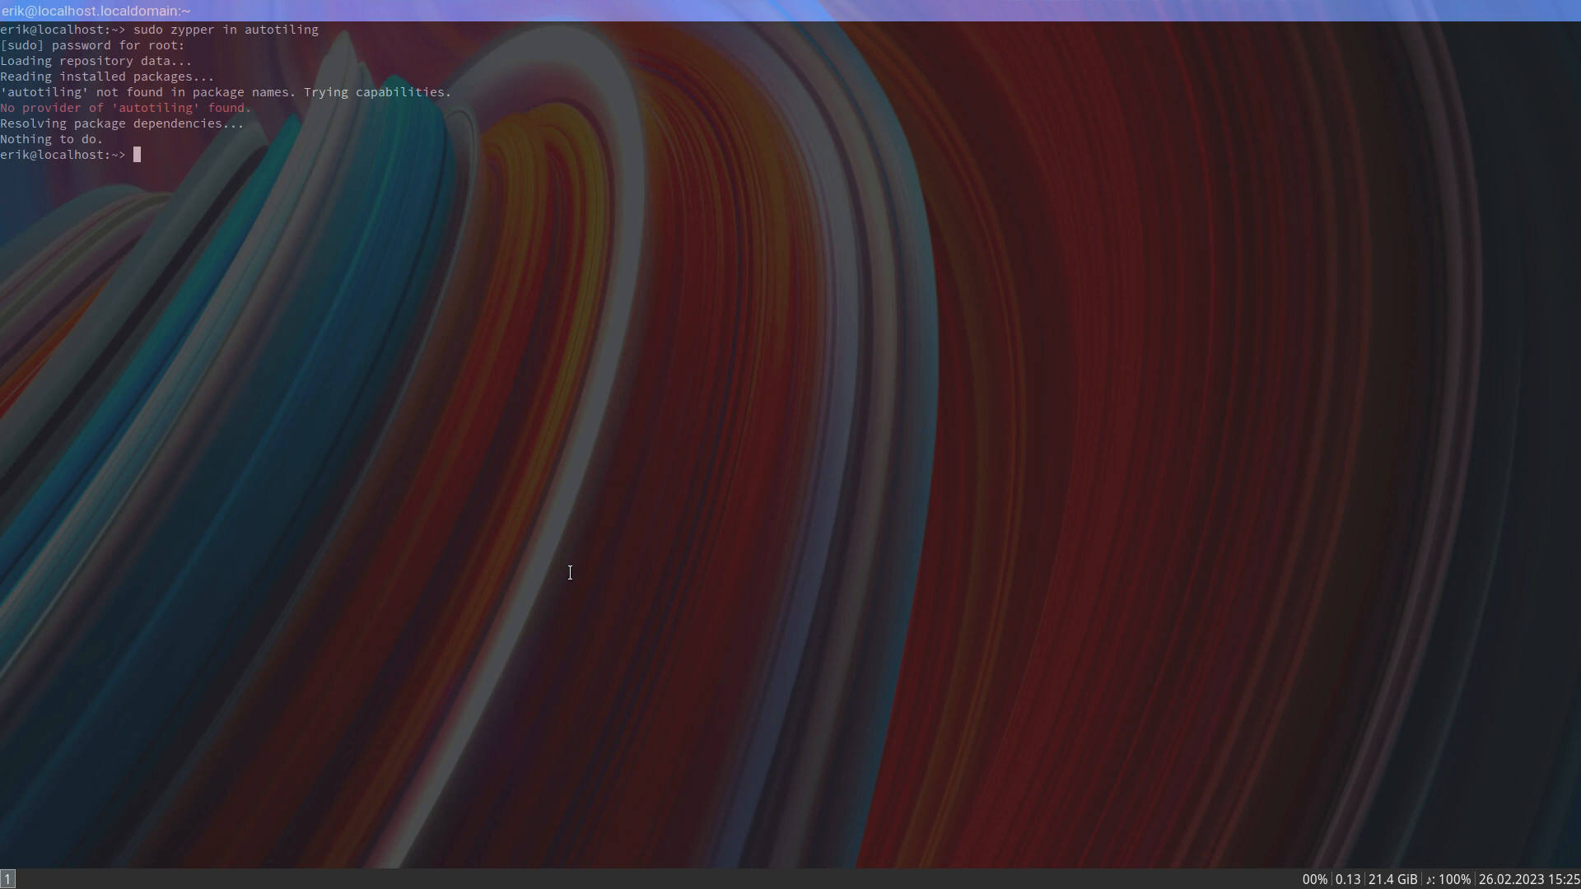
- Open Thunar beside the terminal
key("super+e")
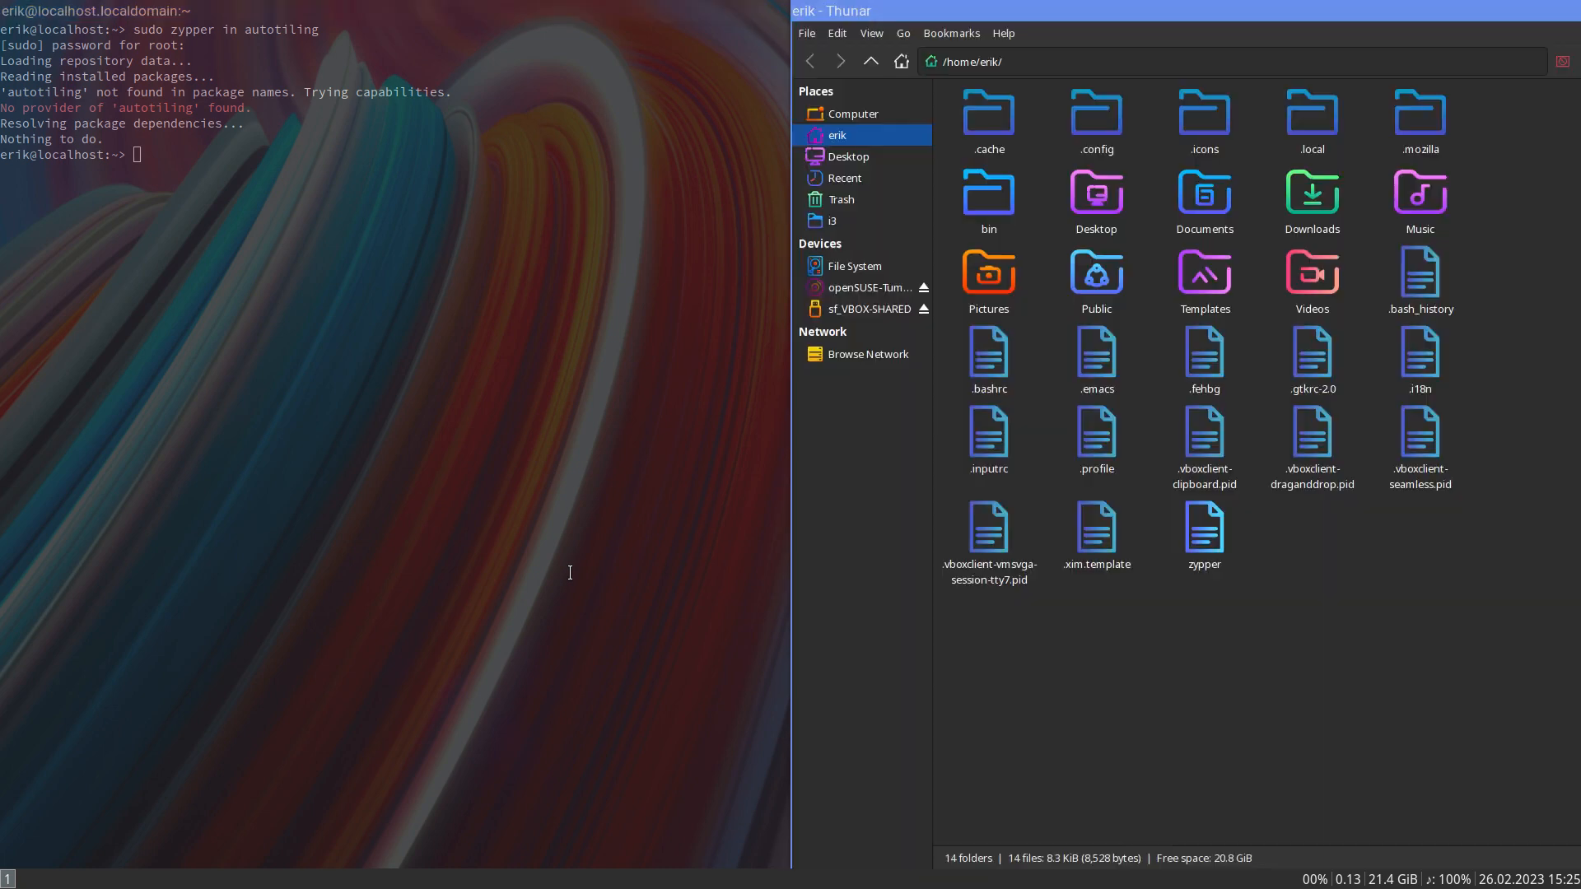
- Open the config file from the i3 folder in Sublime Text and show the editor full screen
left_click(872, 222)
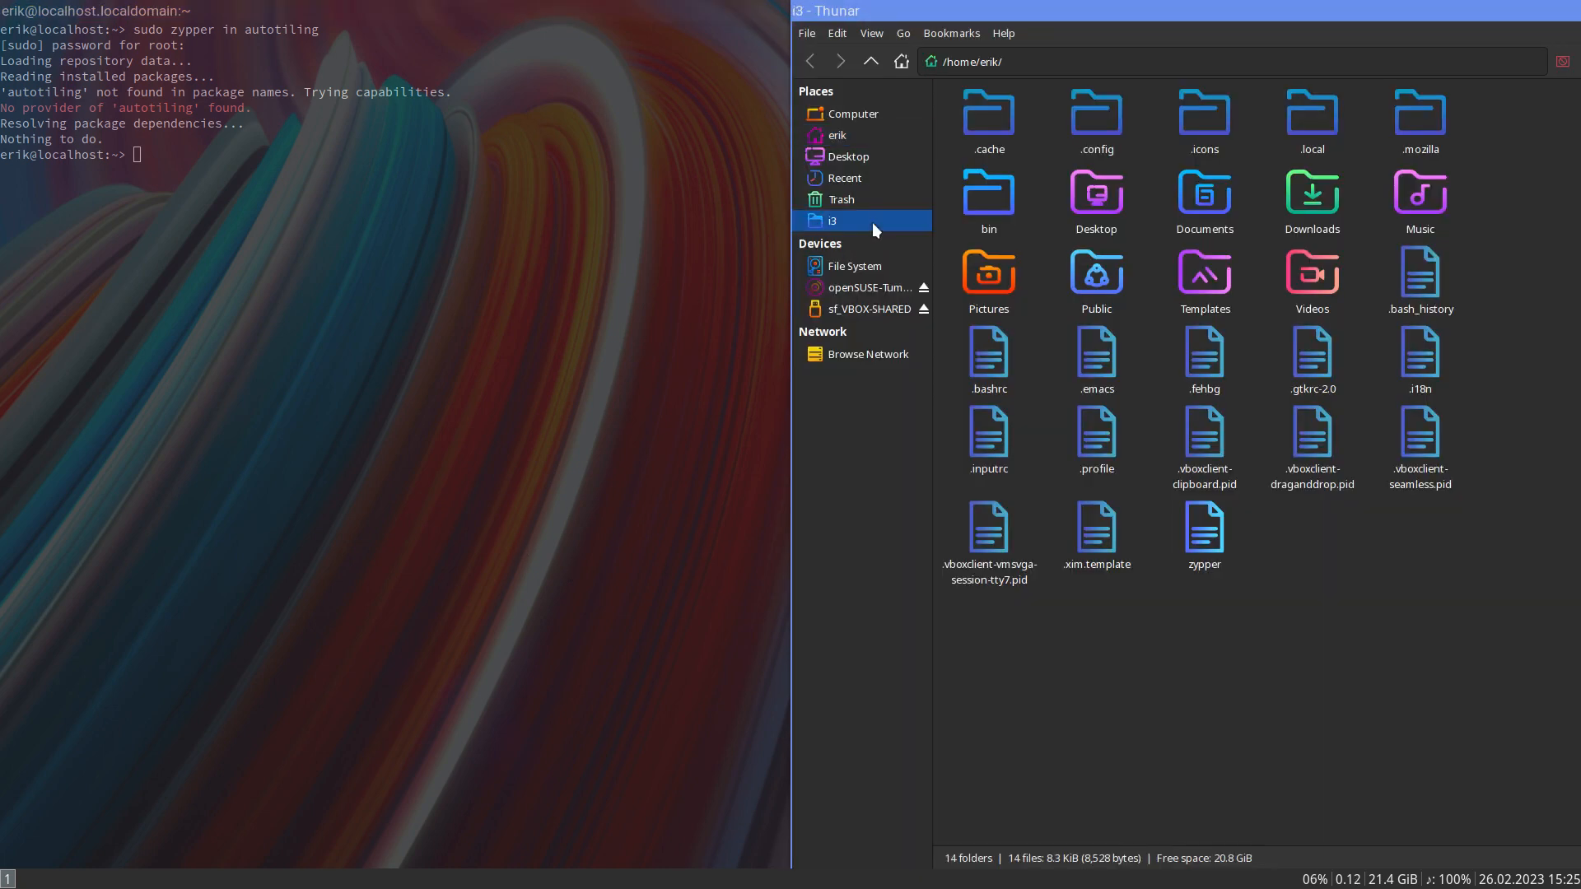
double_click(1133, 123)
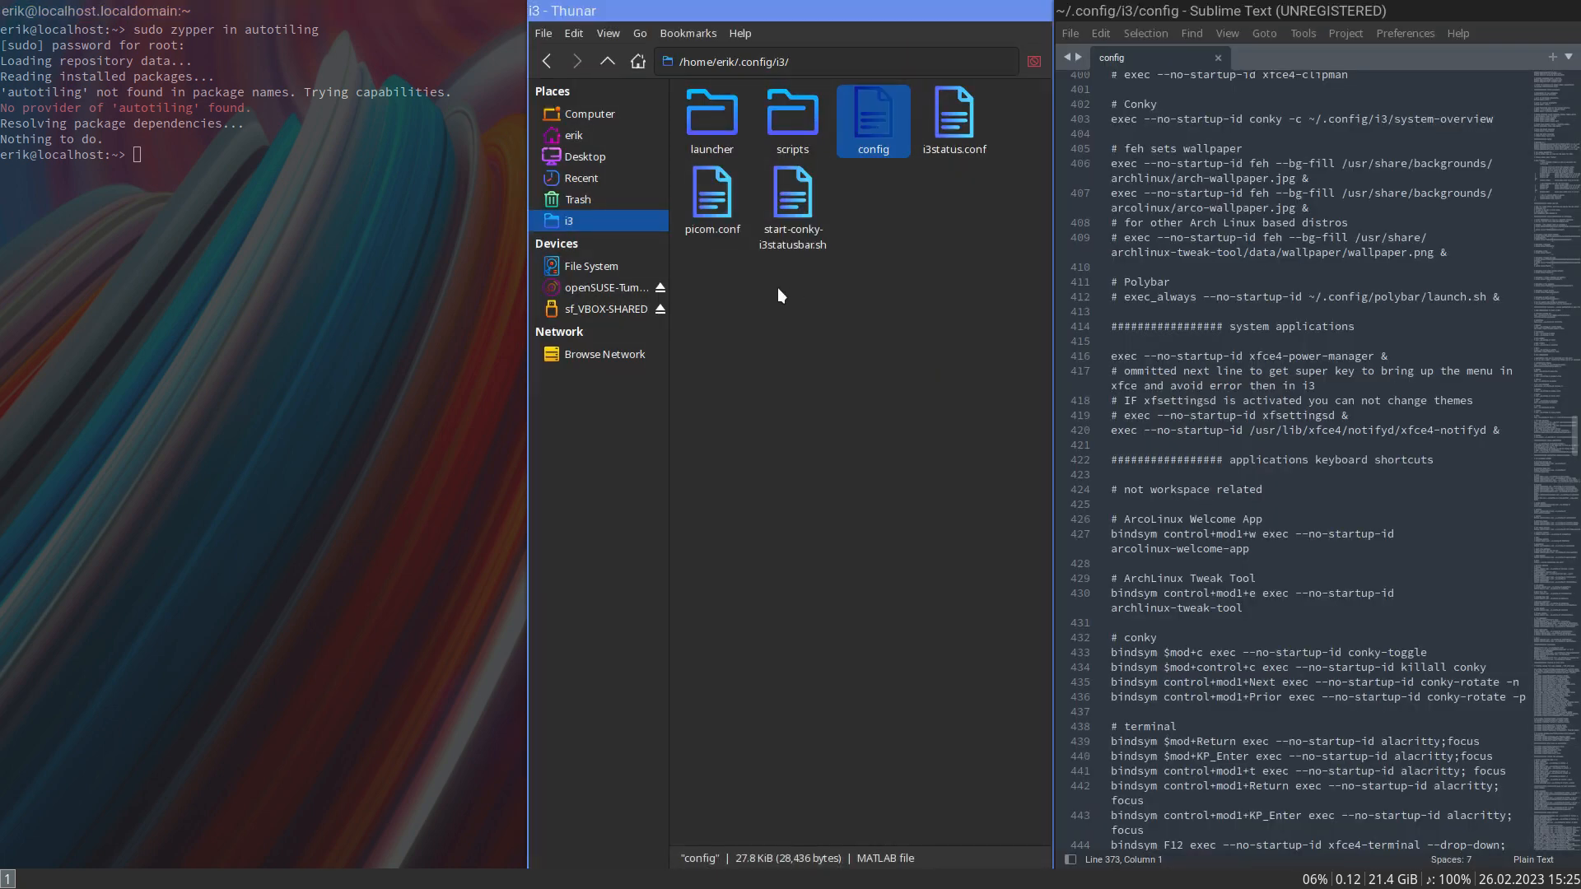
key("super+f")
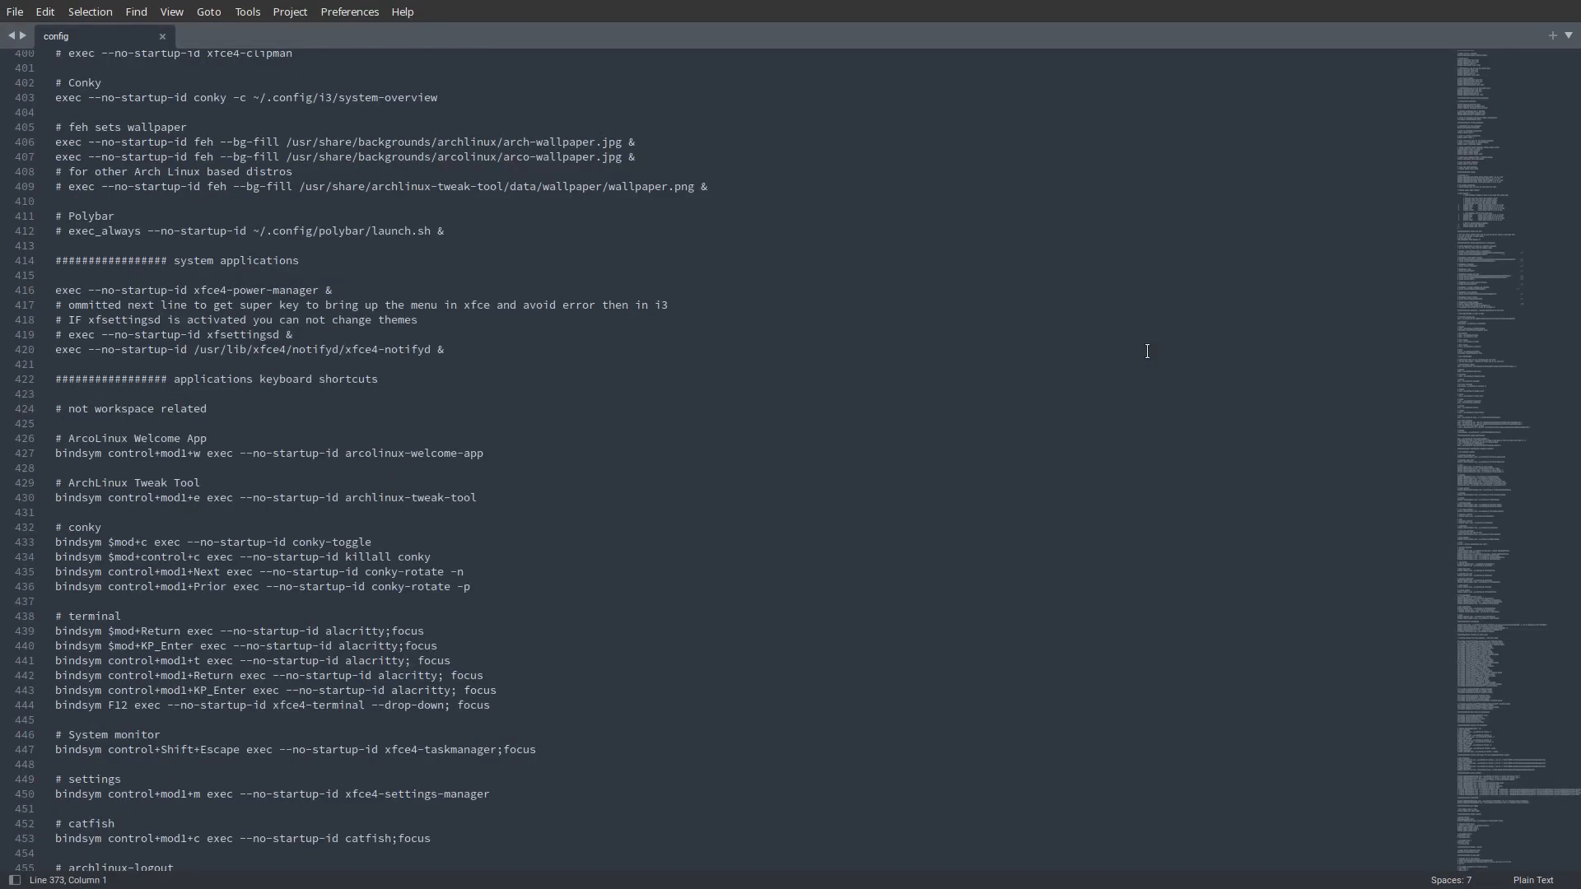
- Examine the i3 config from its first line through the key definitions, display settings and workspace bindings
scroll(685, 415, "up", 9)
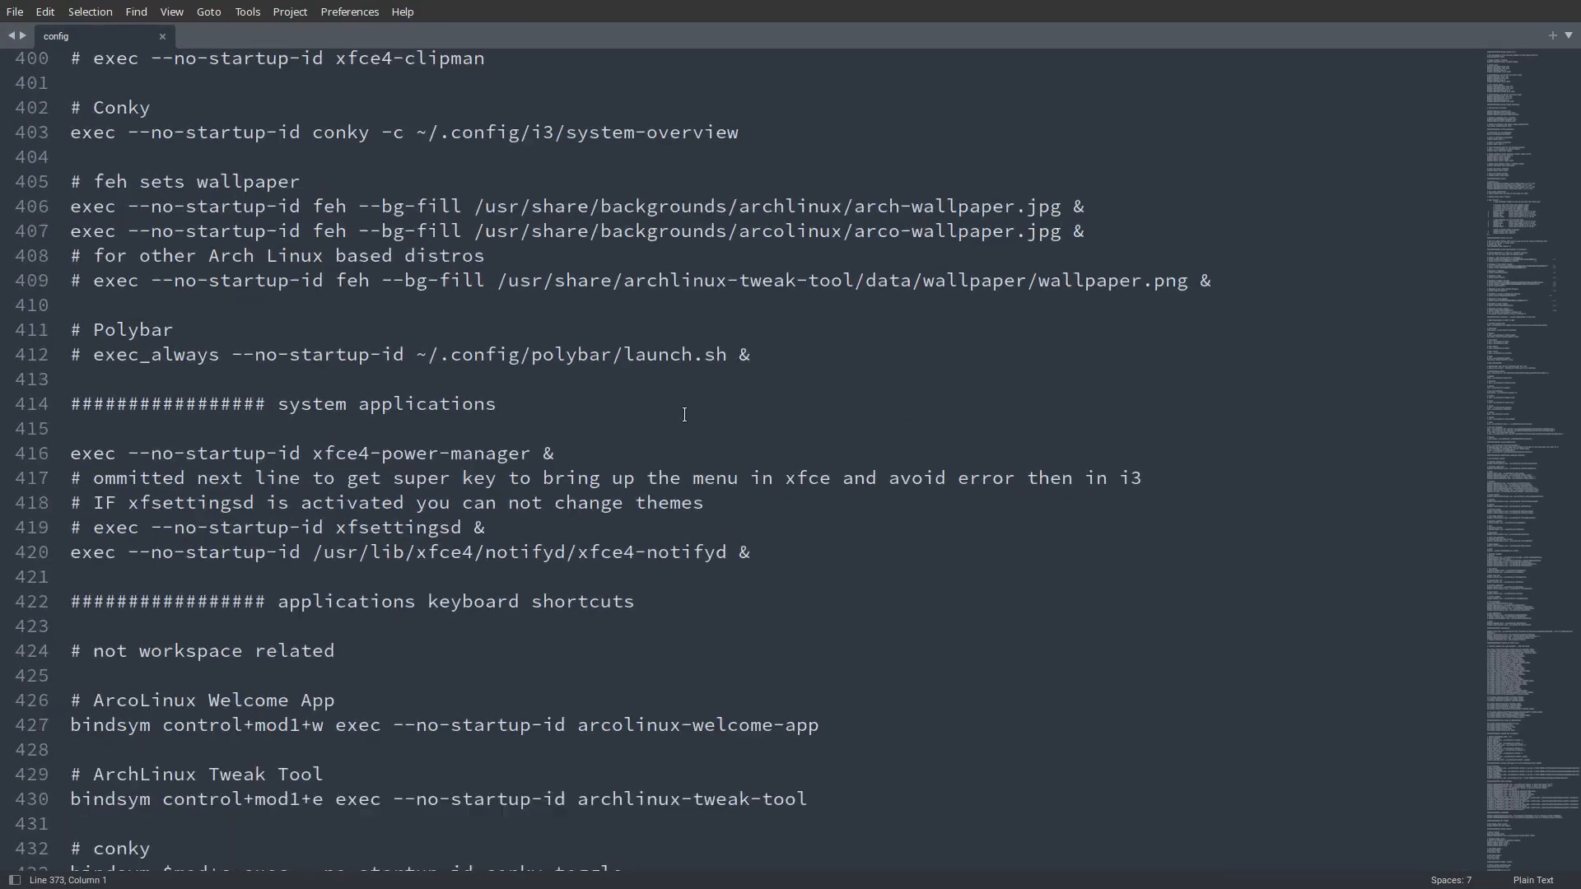
scroll(650, 385, "up", 20)
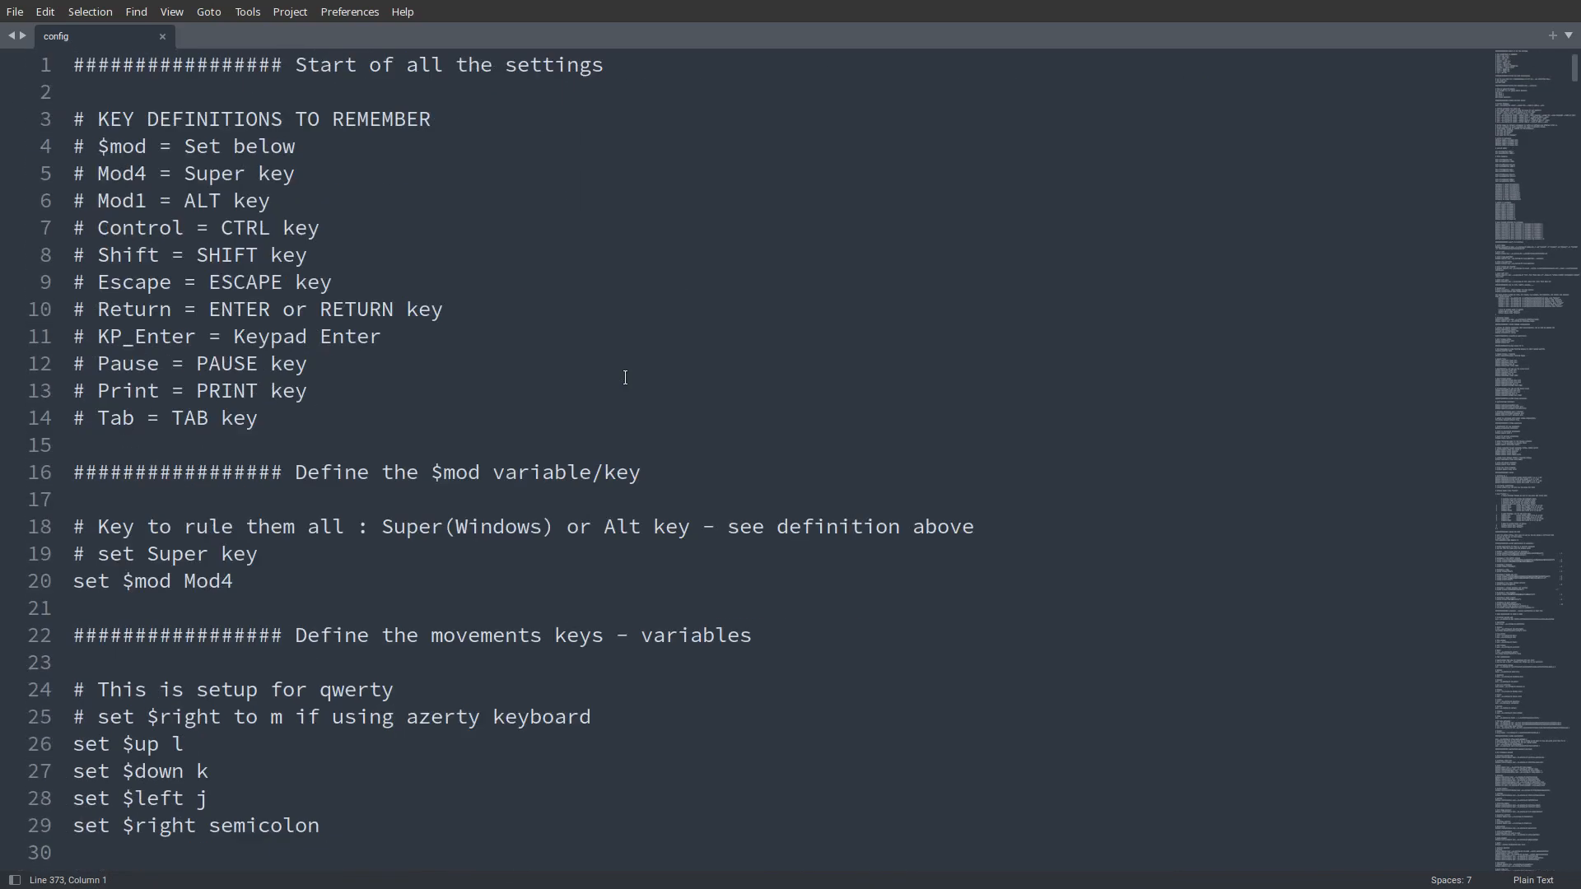
scroll(625, 377, "down", 11)
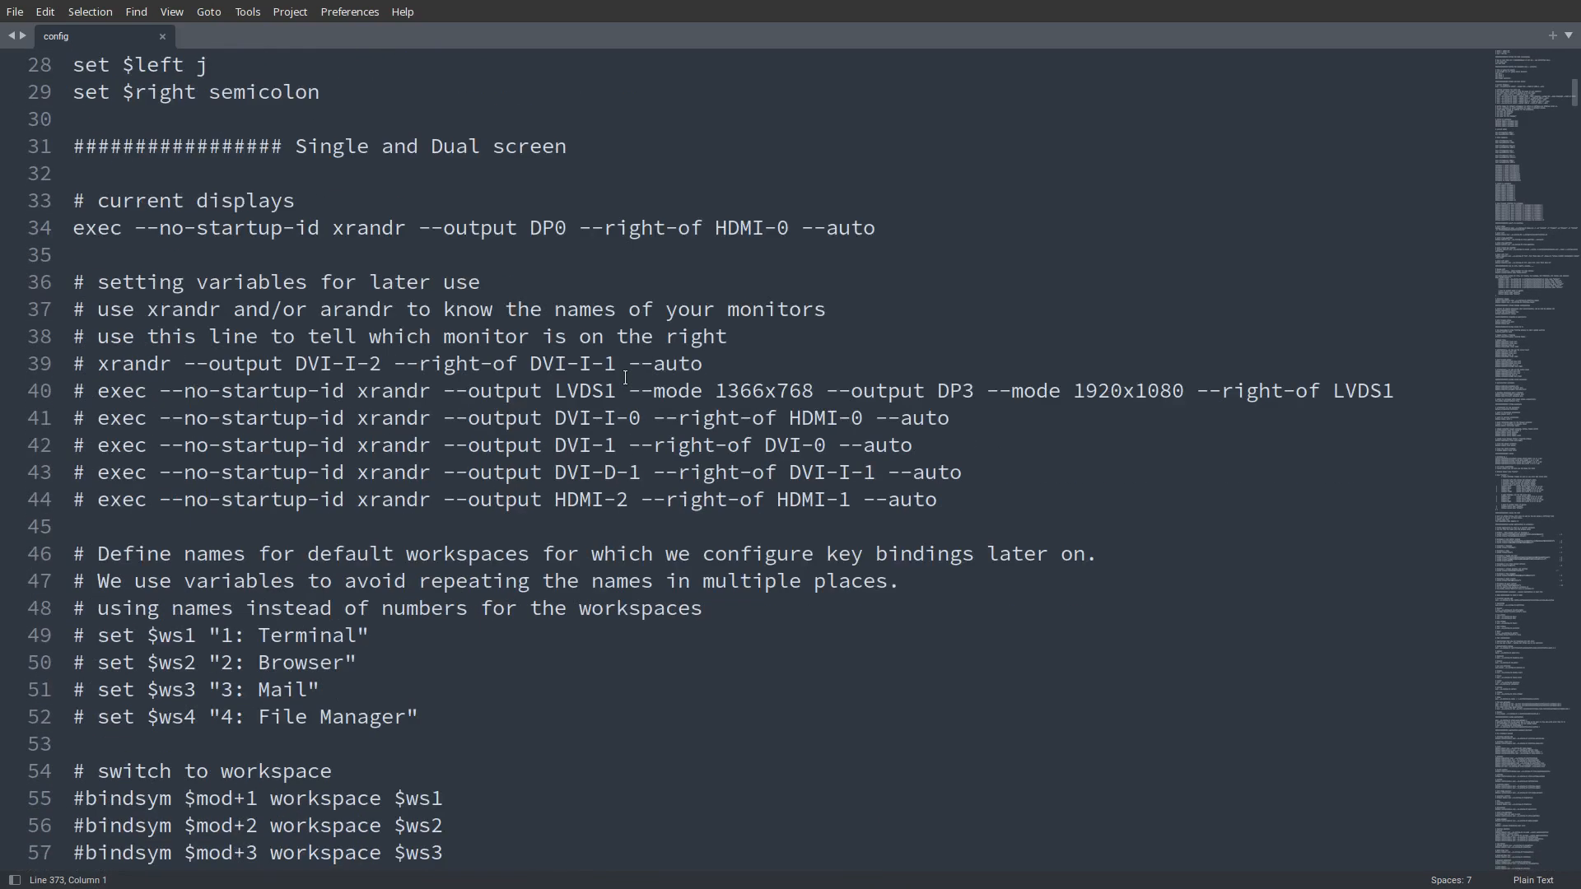
scroll(593, 376, "up", 1)
scroll(441, 405, "down", 10)
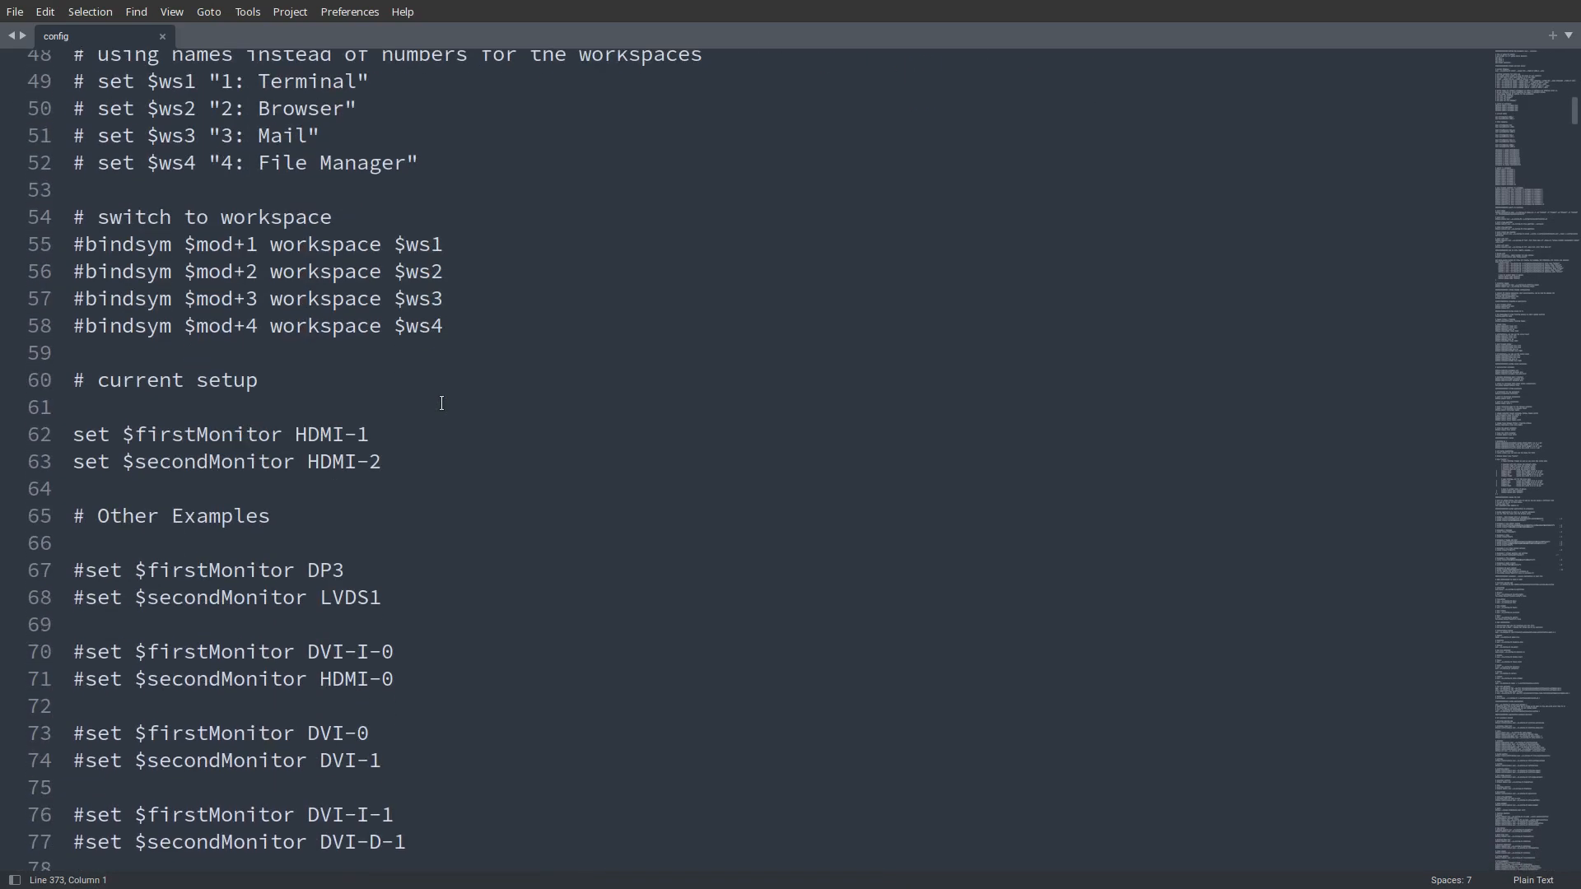
scroll(441, 403, "down", 18)
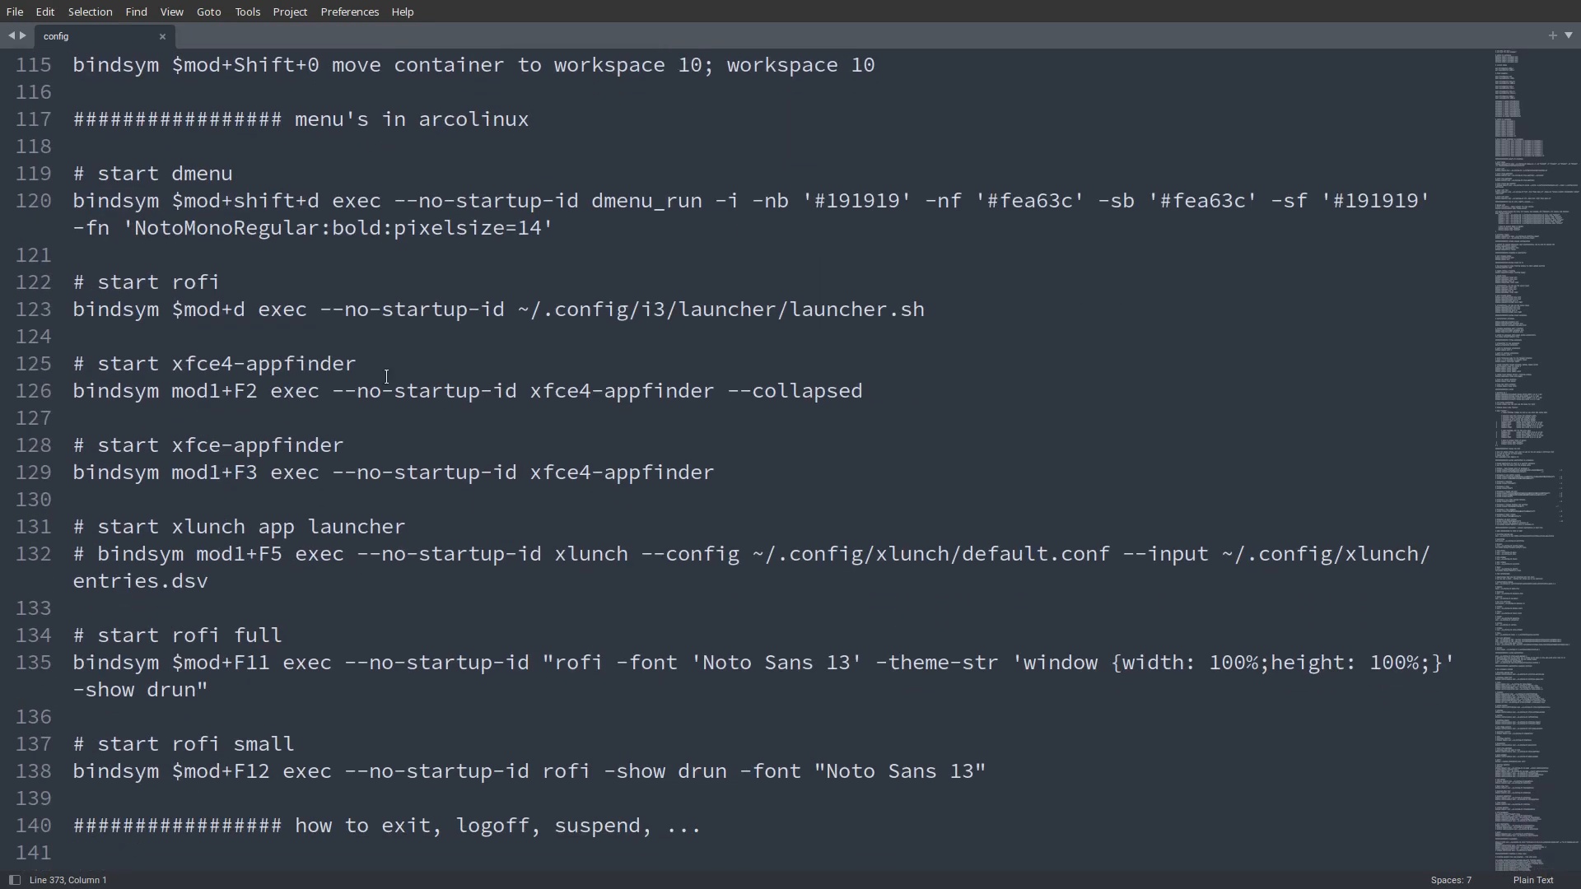
- Examine the dmenu, rofi and xfce4-appfinder bindings in the config, and briefly test the full-size rofi launcher
left_click(210, 284)
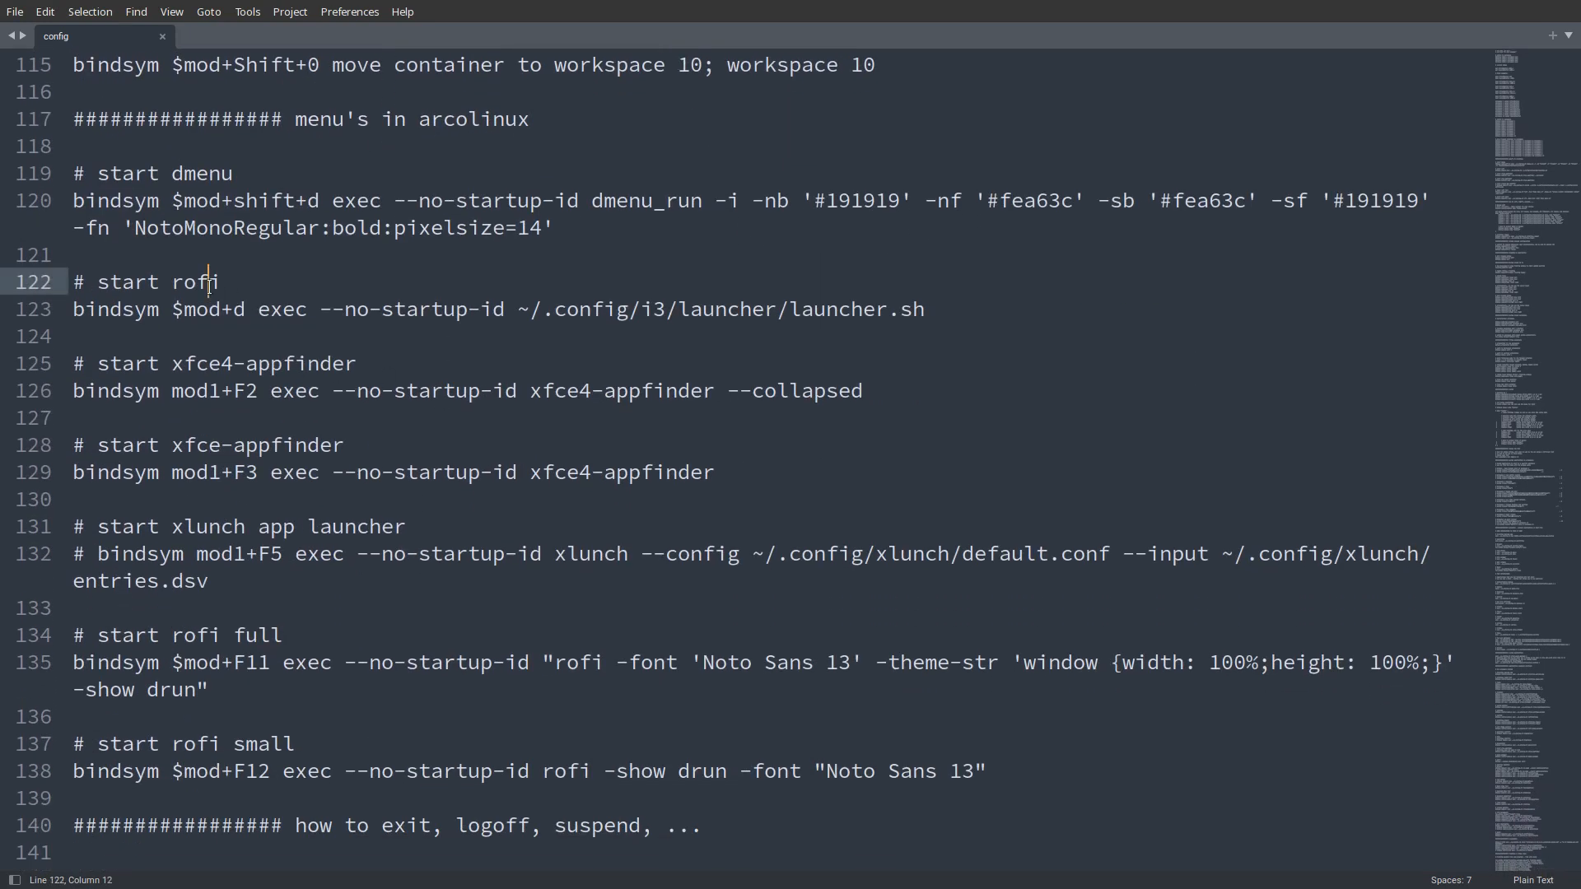
left_click(219, 201)
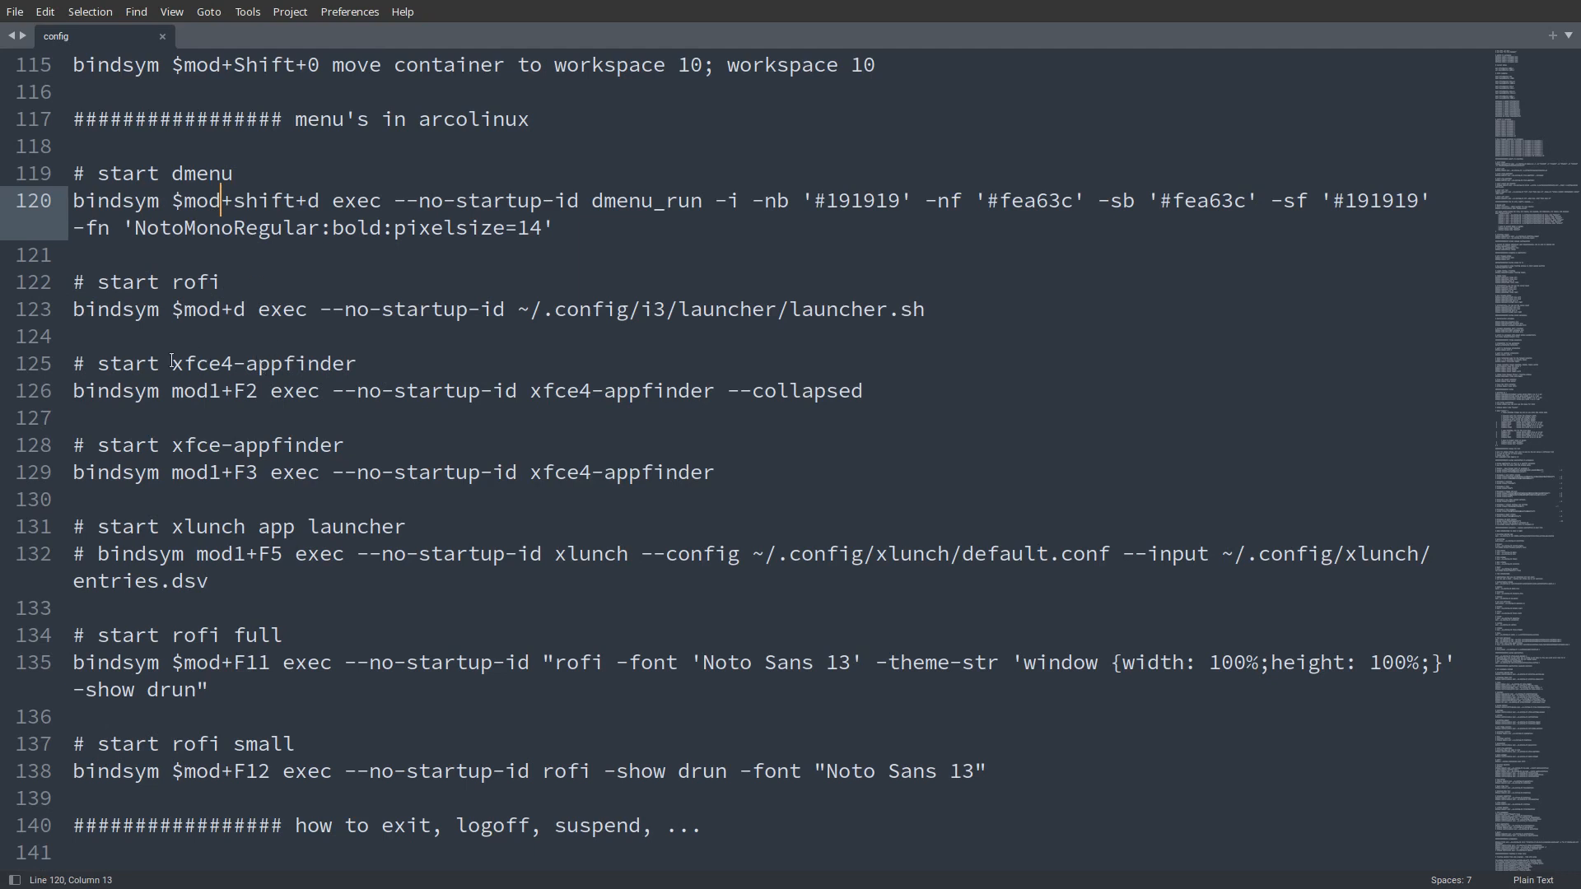
left_click_drag(171, 363, 361, 364)
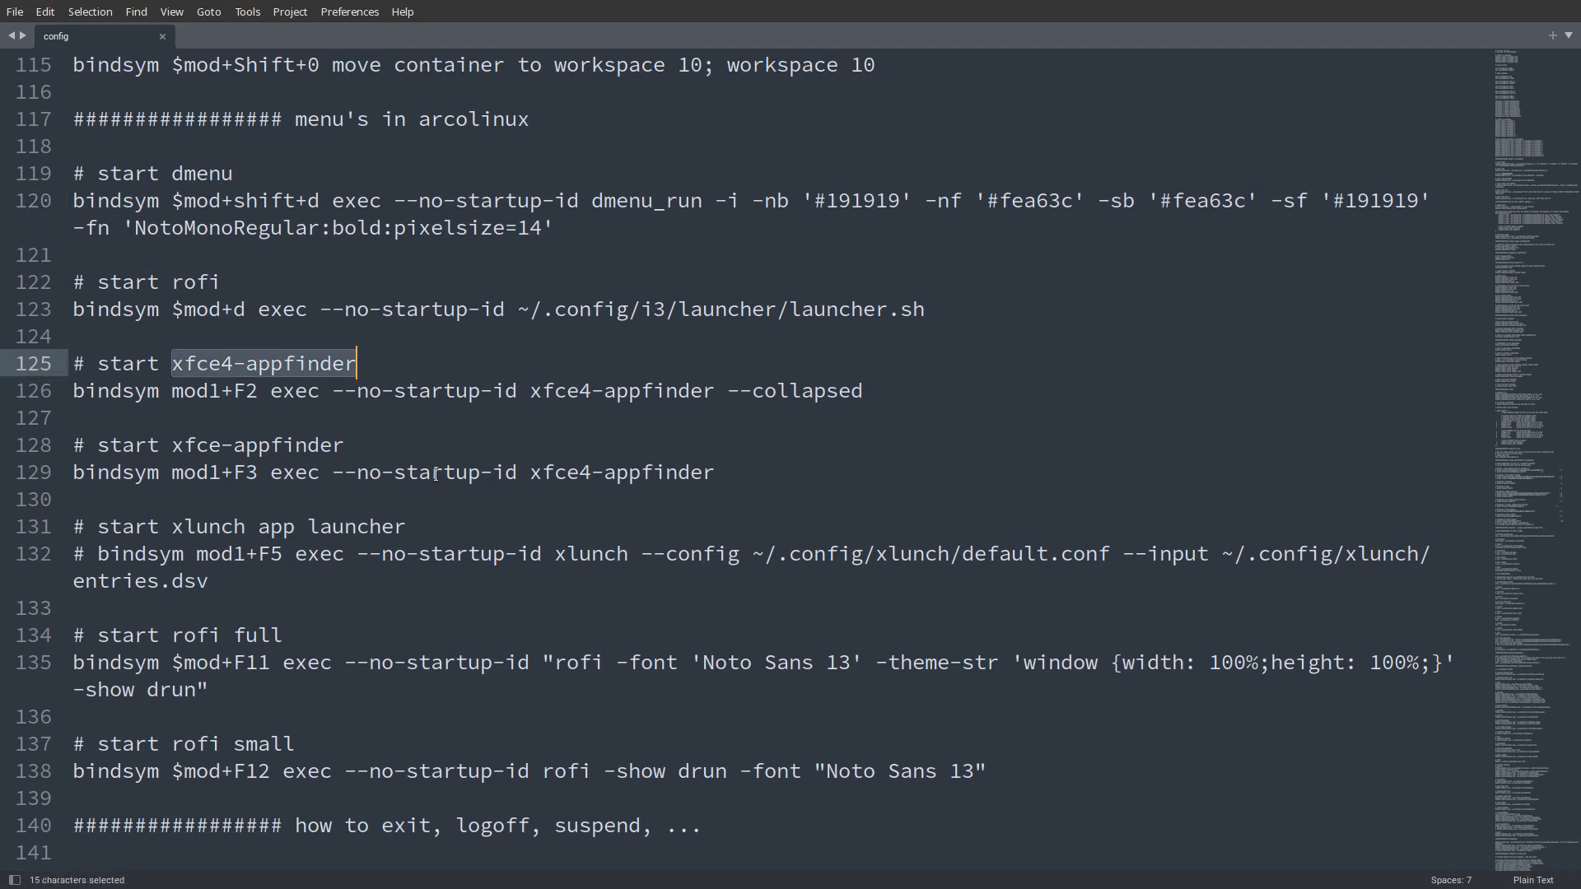
key("super+F11")
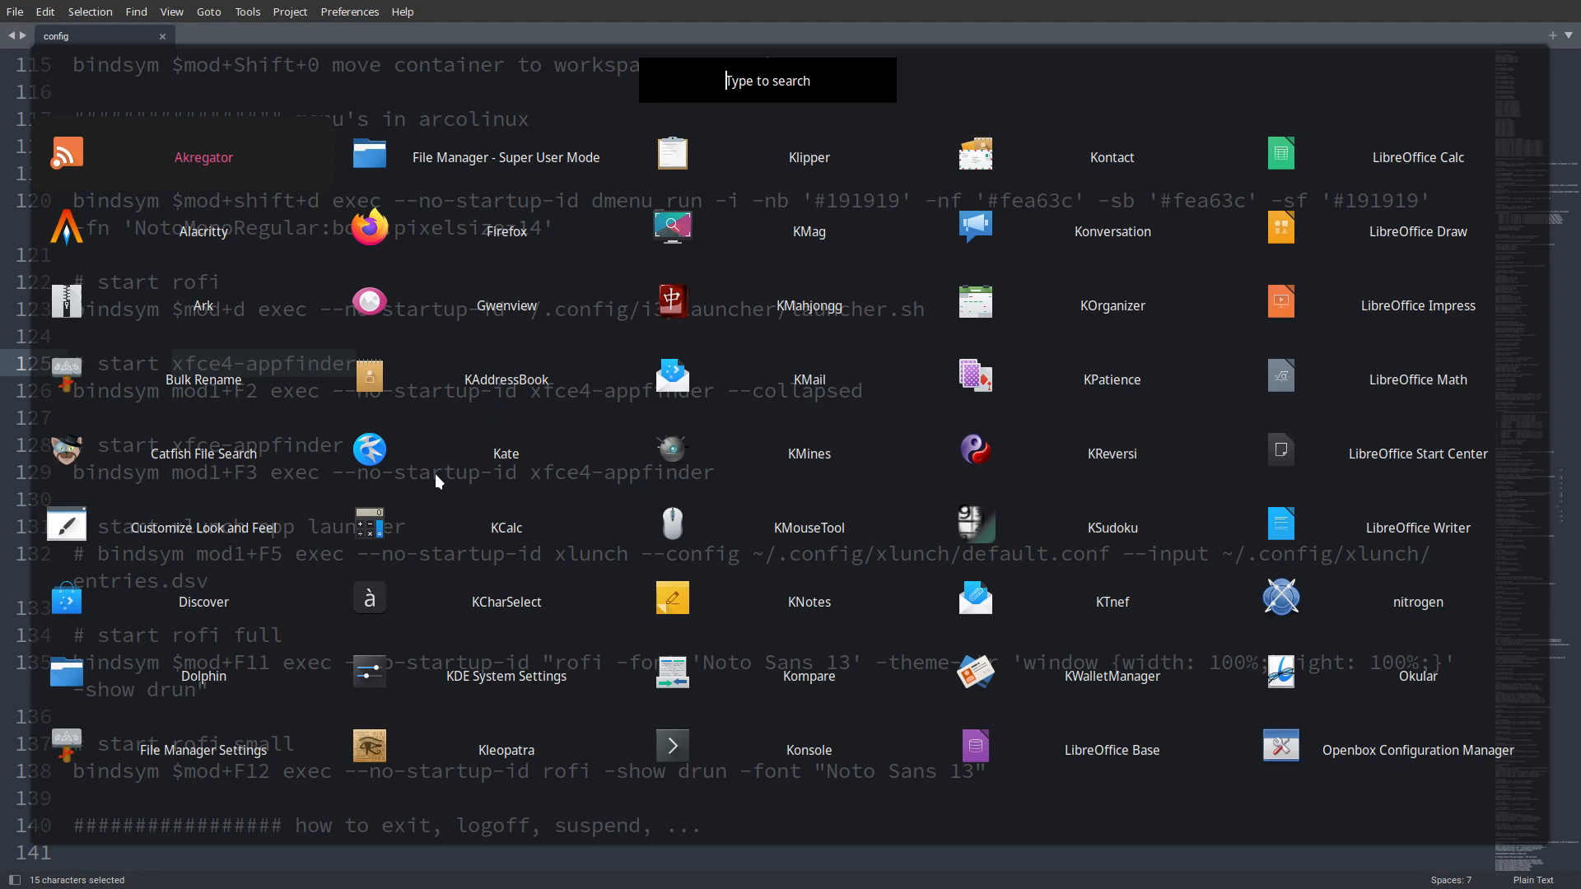
key("Escape")
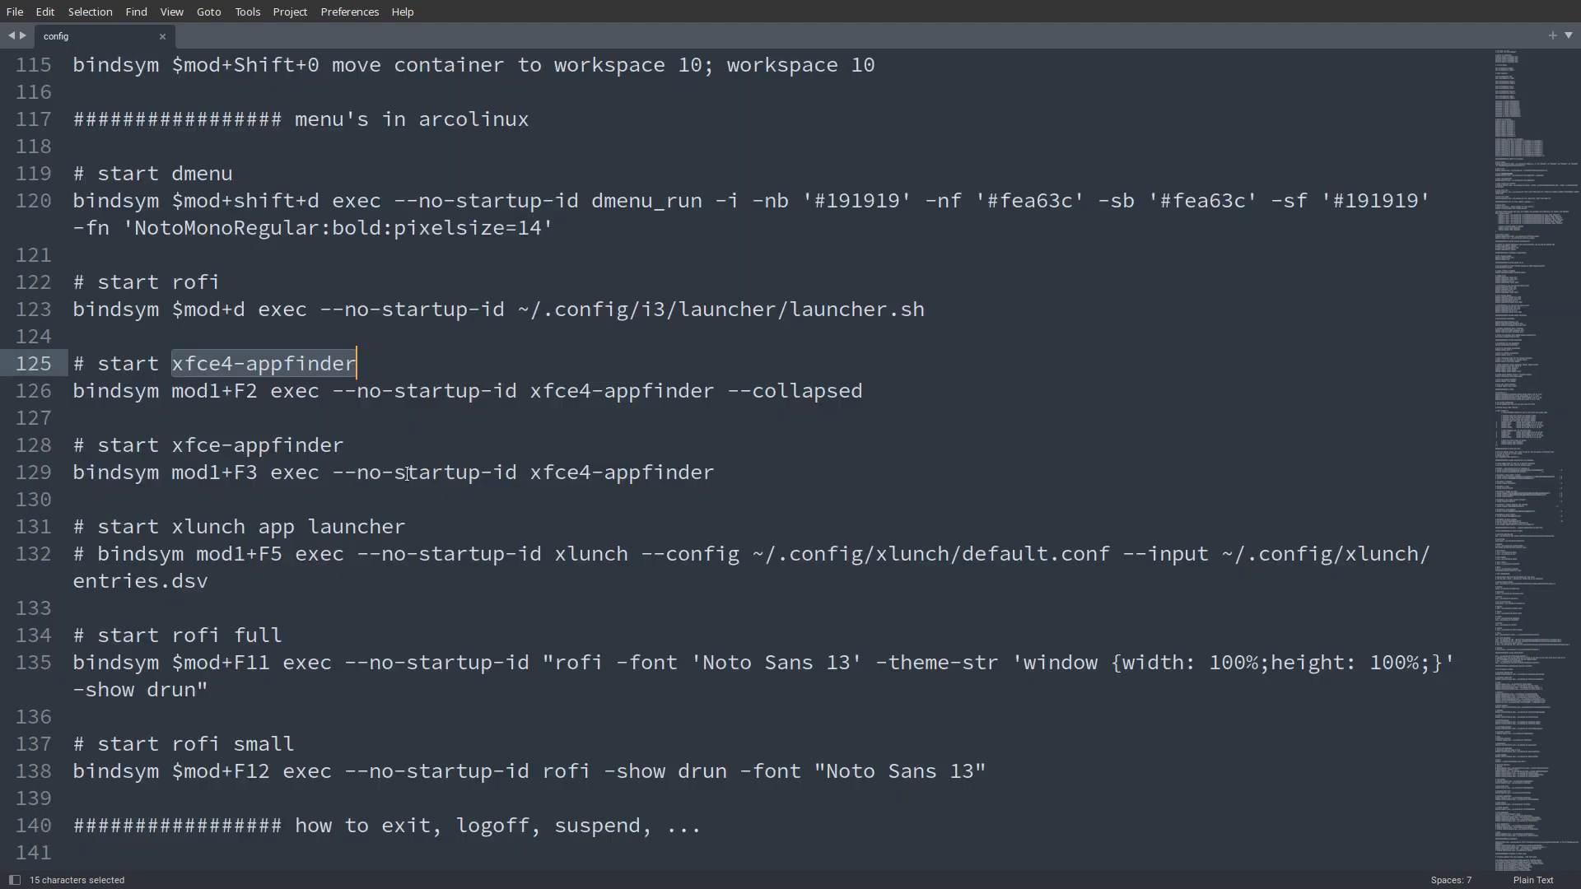
- Examine the config's exit, logoff and suspend section, including the $mode_system bindings
scroll(407, 474, "down", 2)
scroll(407, 474, "down", 3)
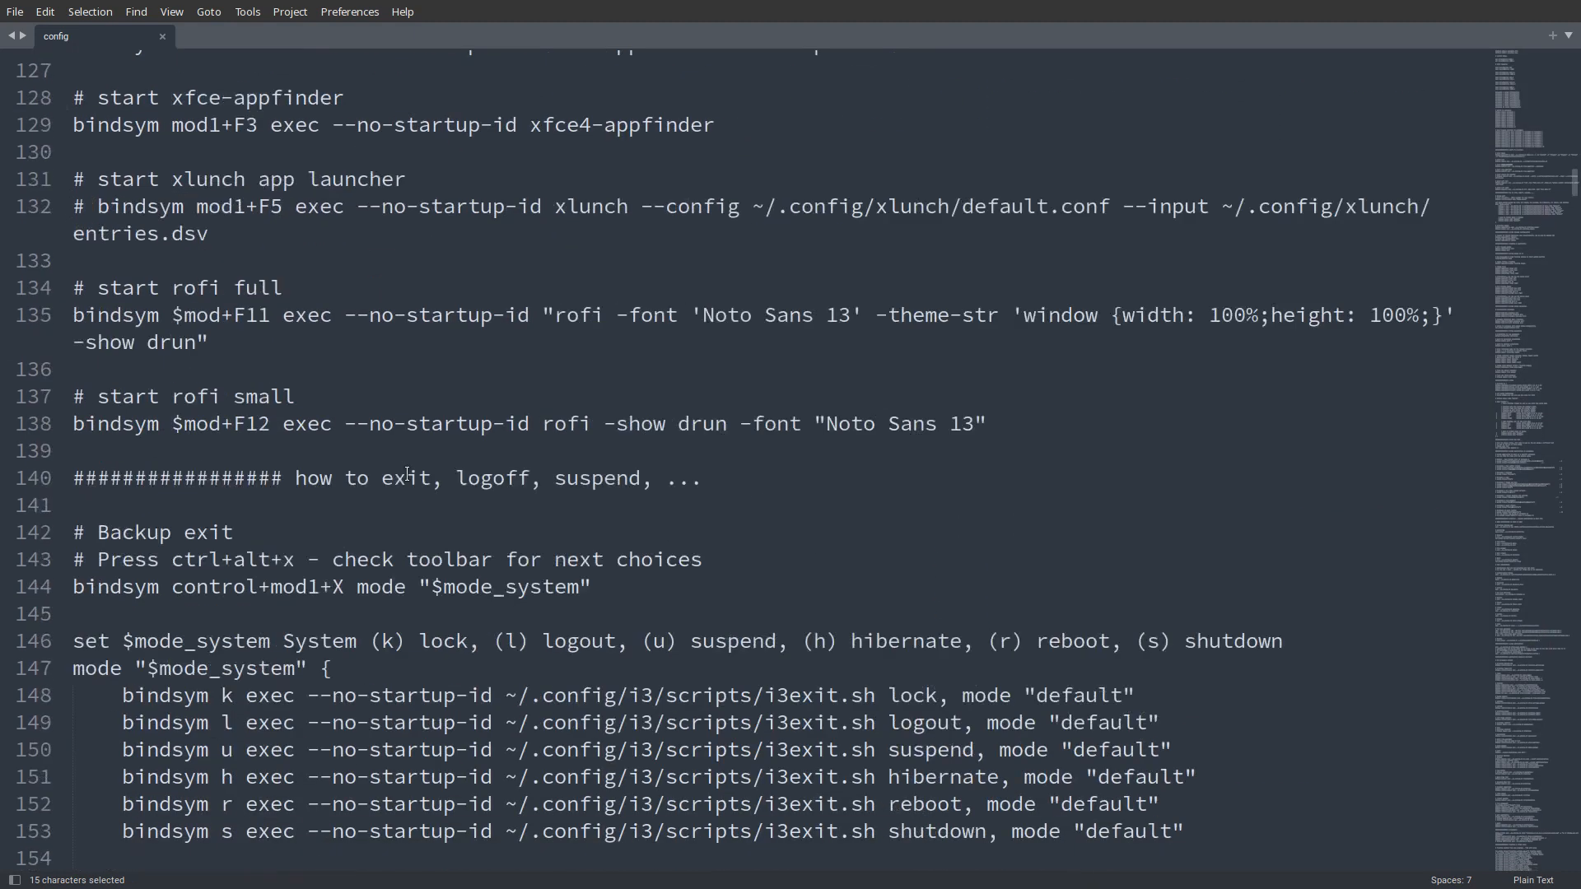
scroll(406, 473, "down", 2)
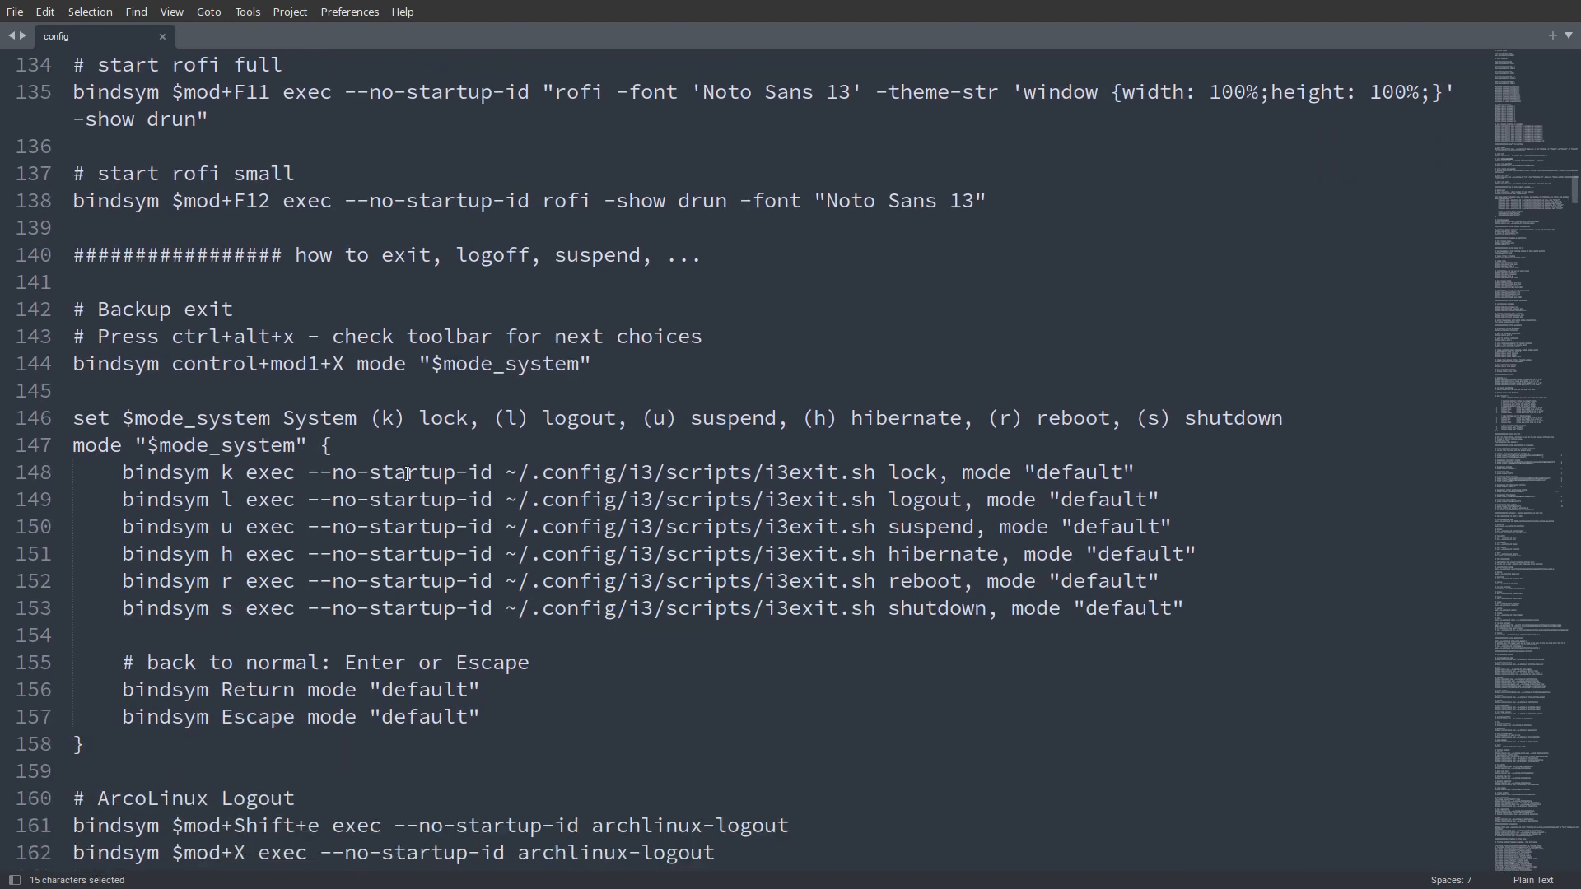
scroll(407, 473, "down", 1)
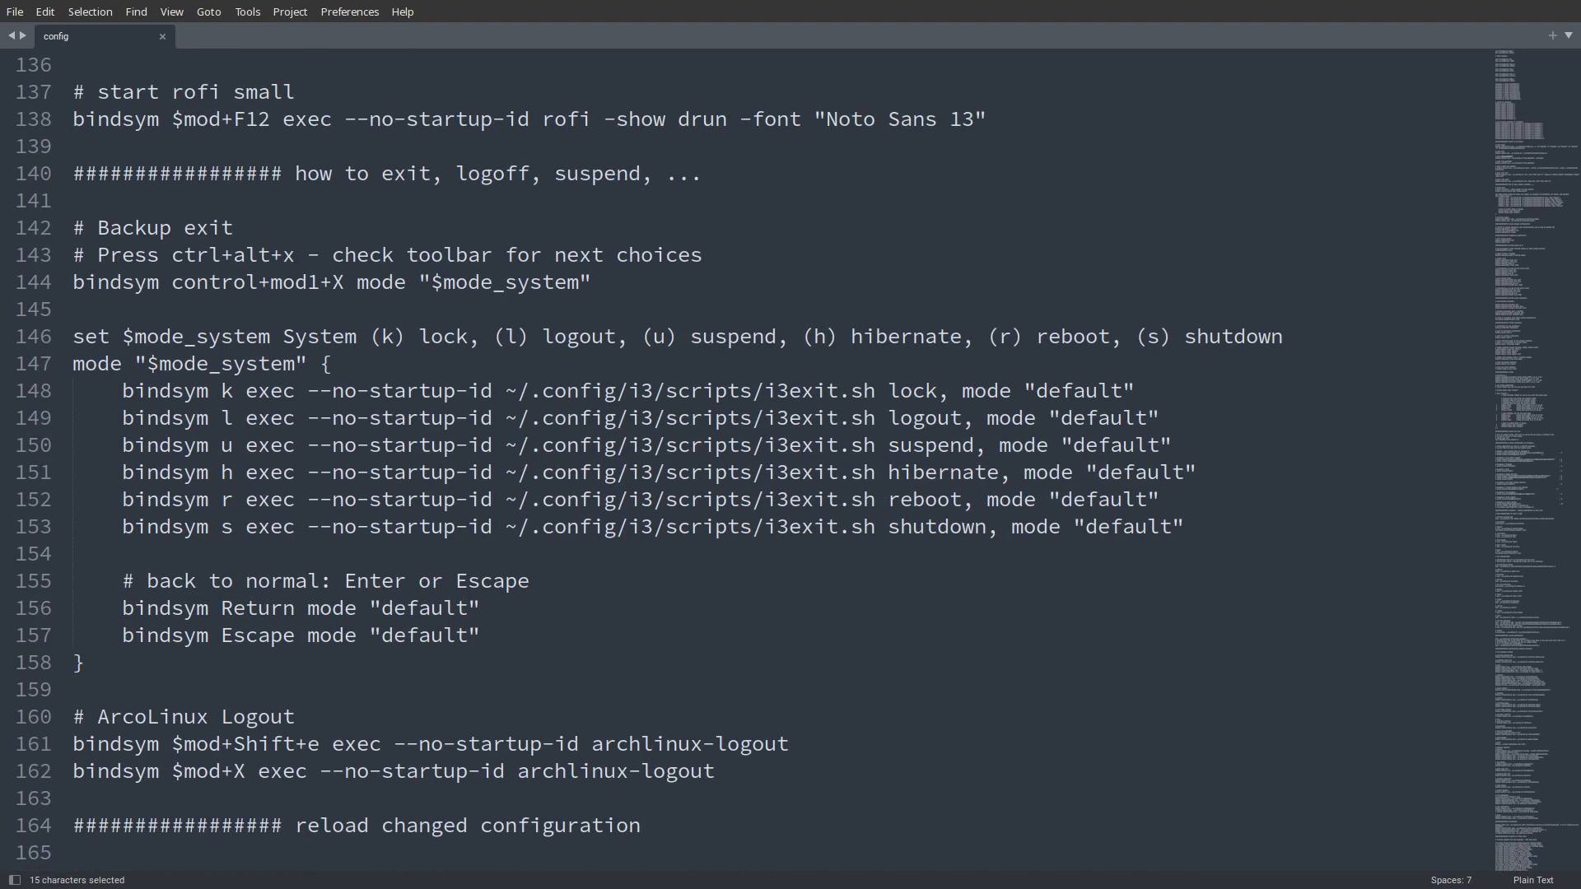
- Test the i3 system exit mode outside full screen, dismiss it, and undo the stray edit in the config
type("f")
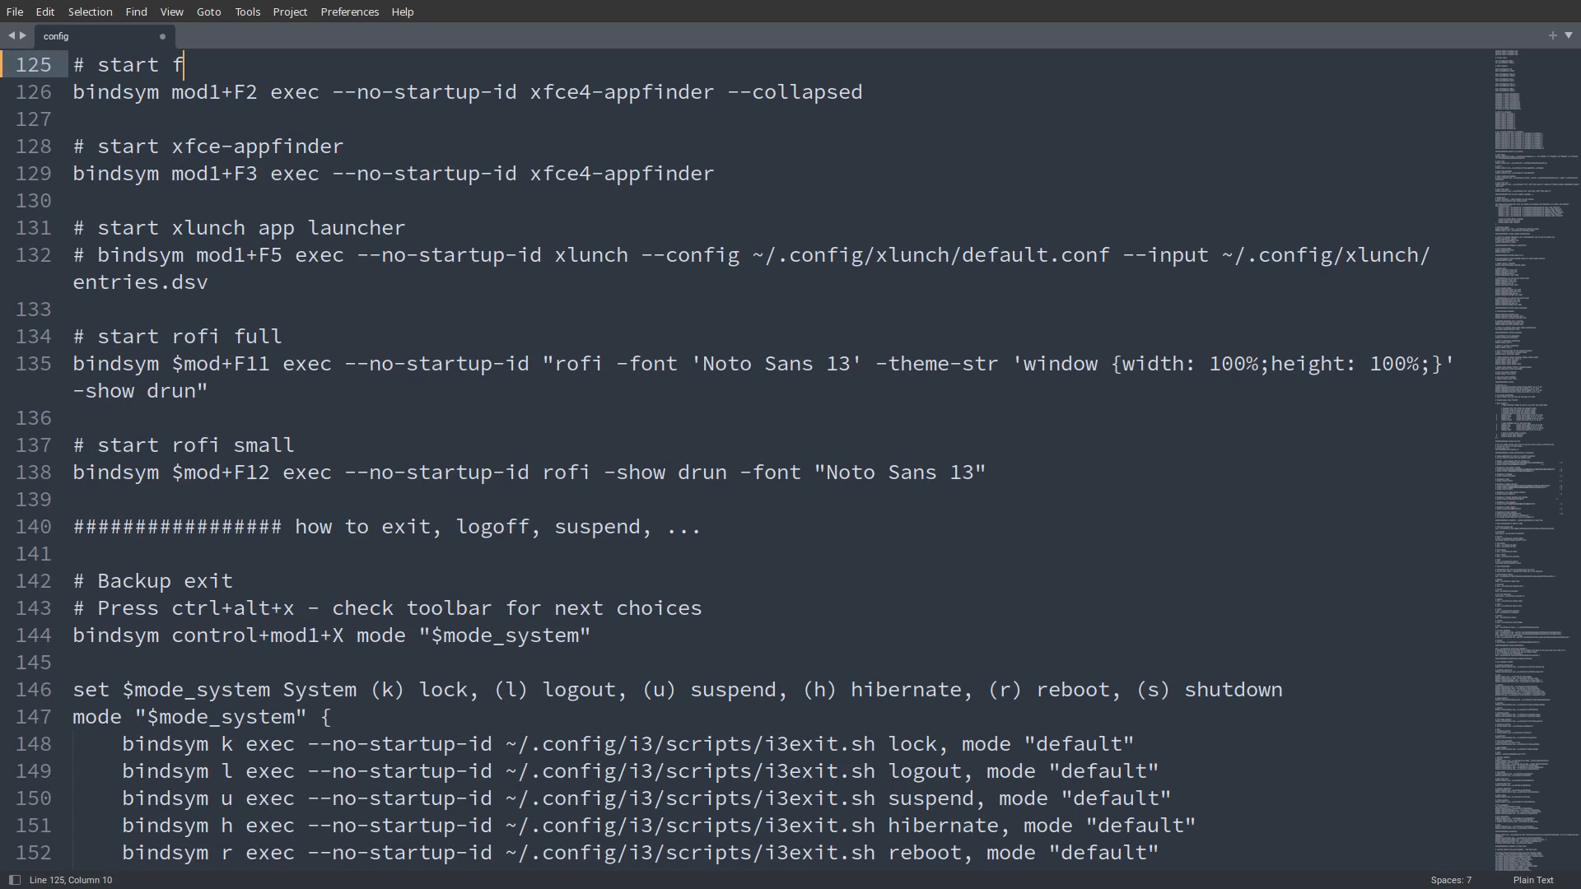
key("super+f")
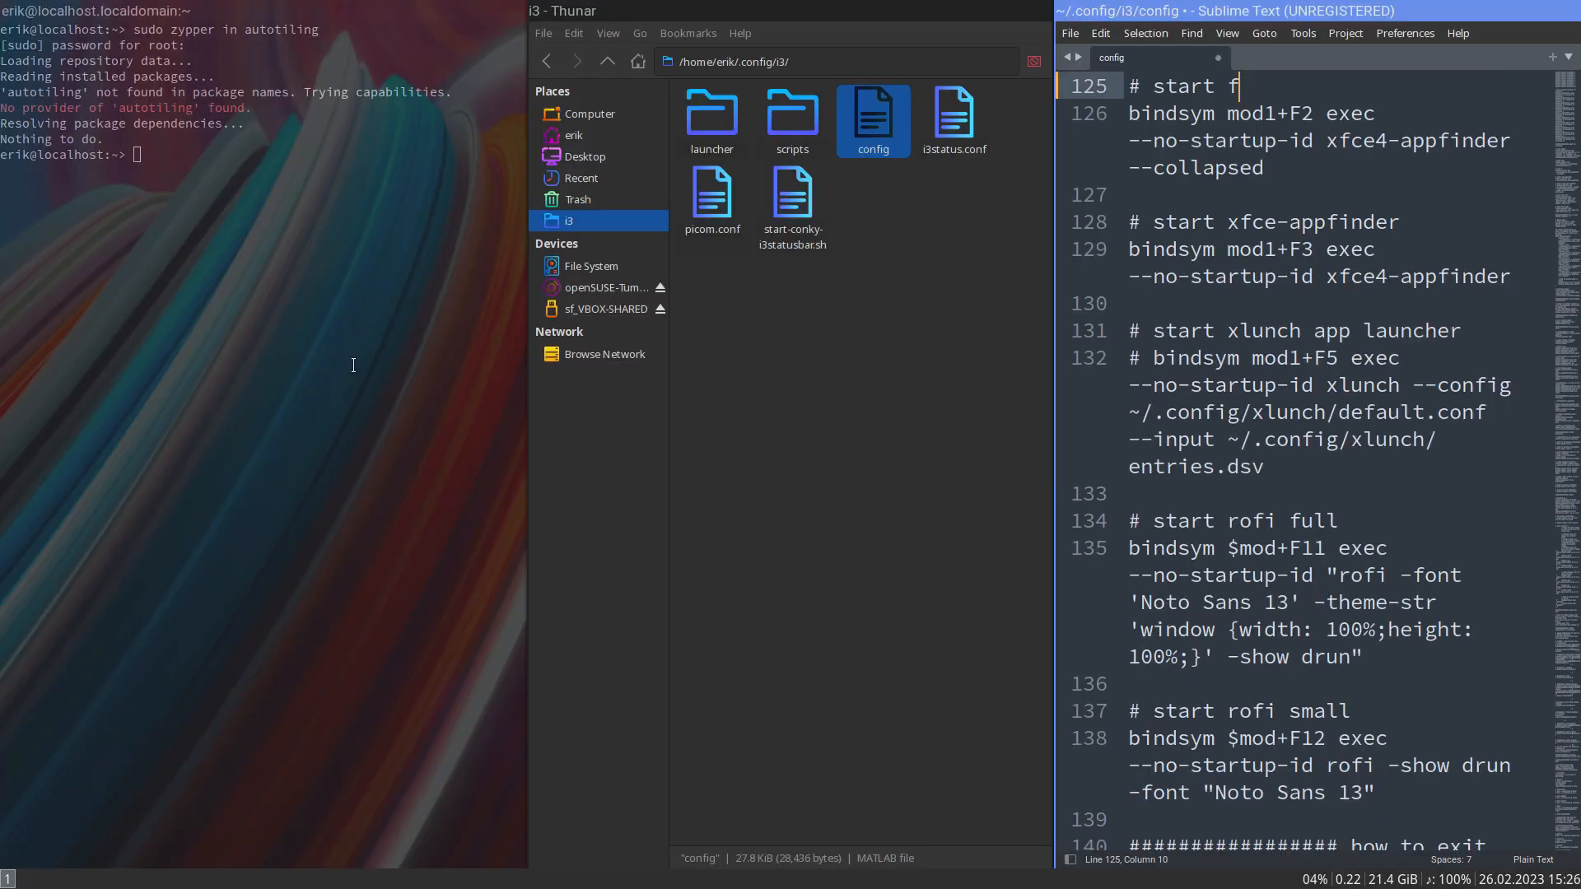
key("super+Pause")
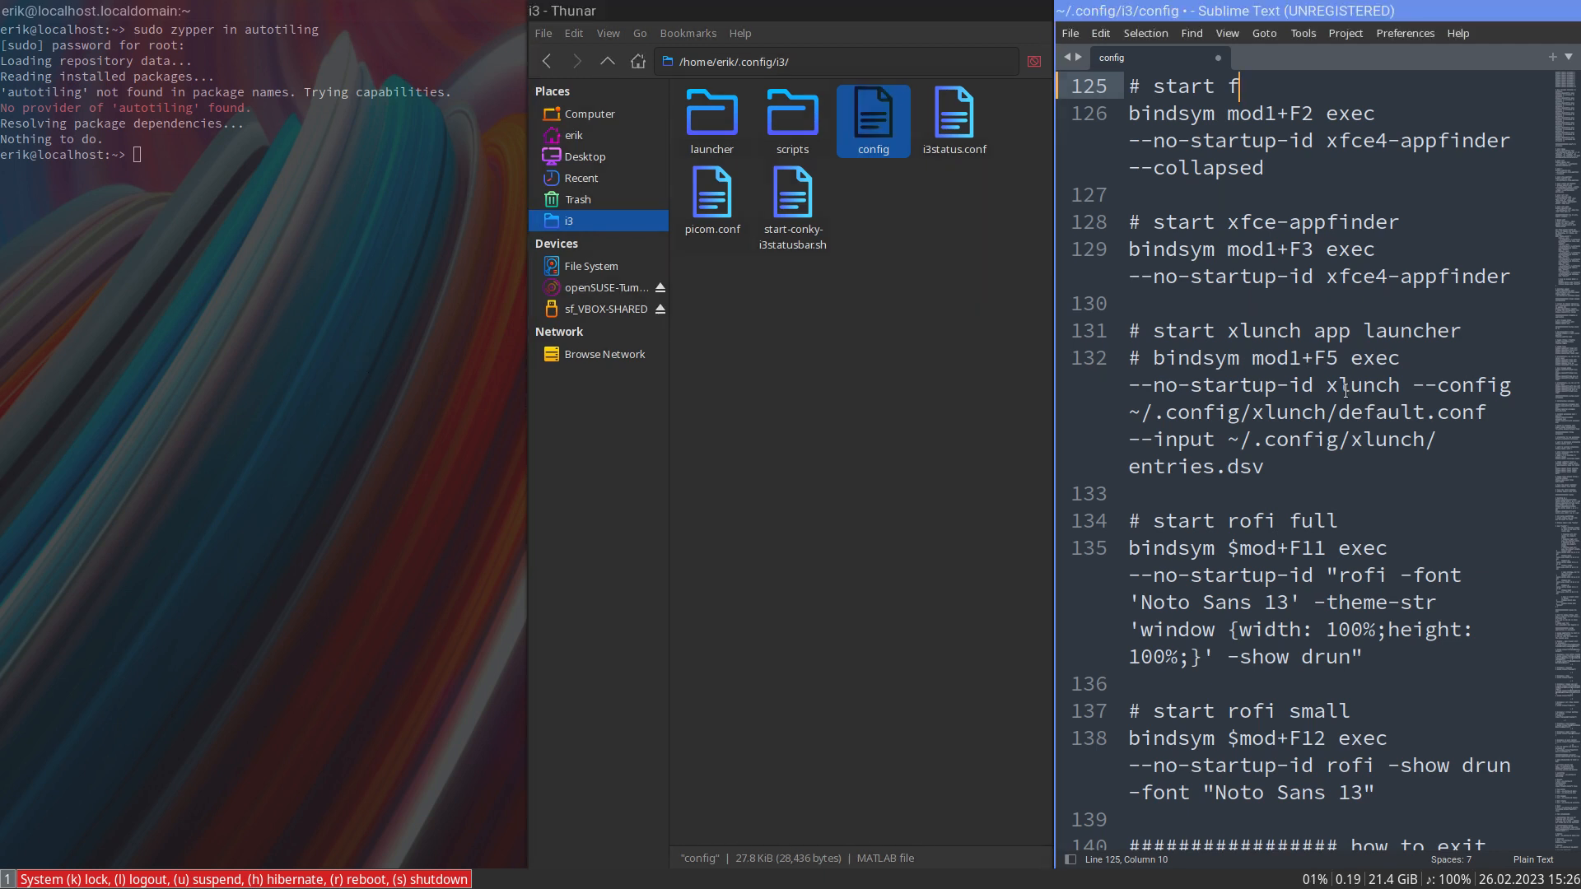
key("Escape")
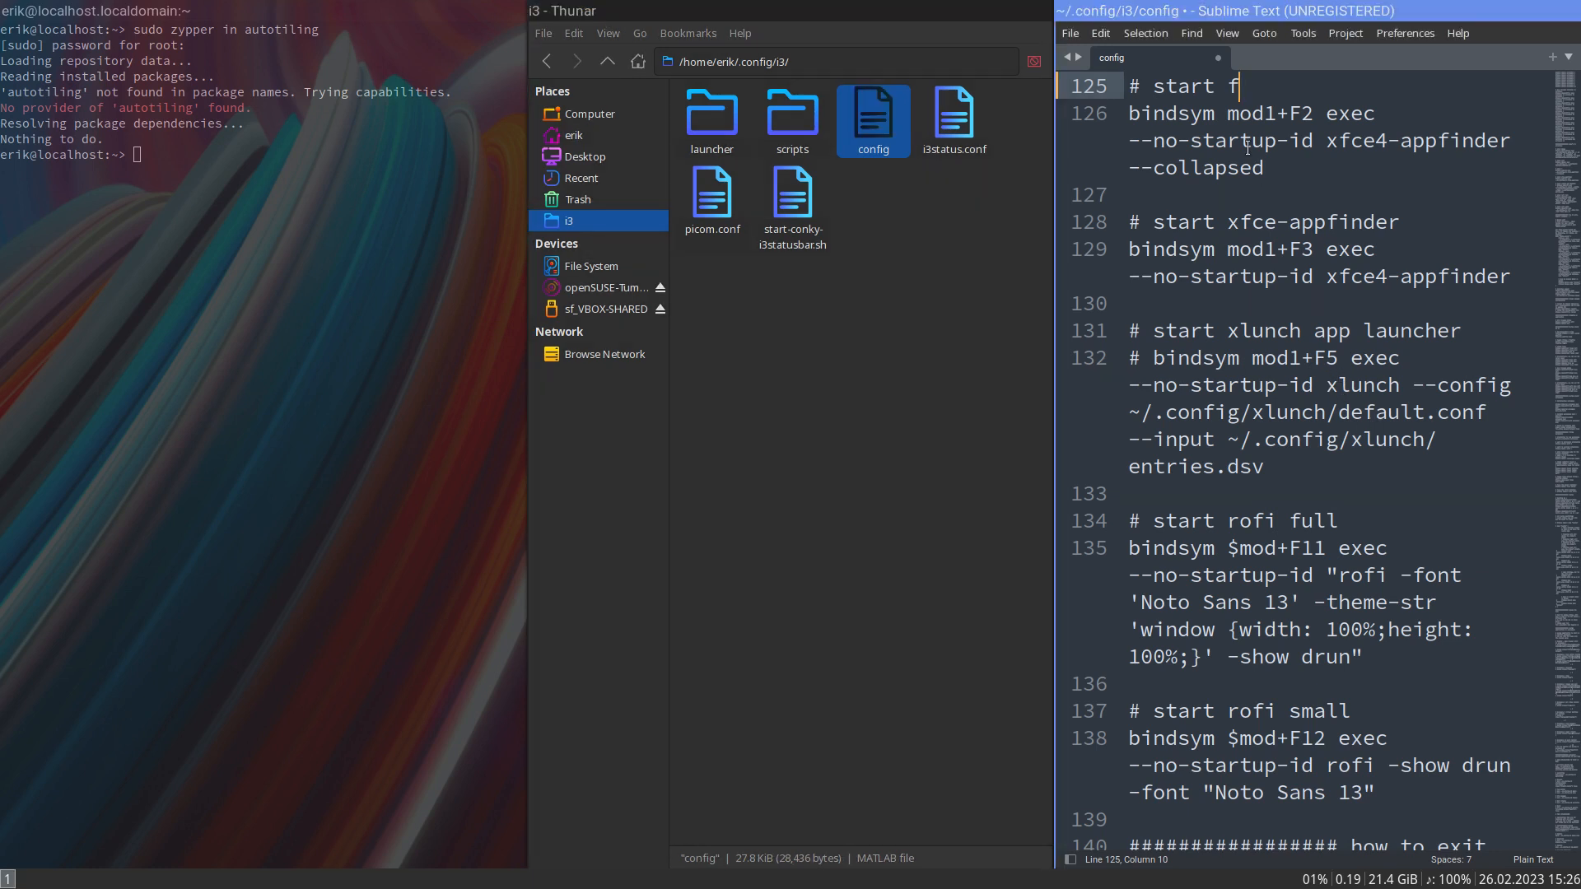
key("ctrl+z")
- Return the config to full screen and examine the archlinux-logout, configuration reload, window kill and focus bindings
scroll(1282, 385, "down", 10)
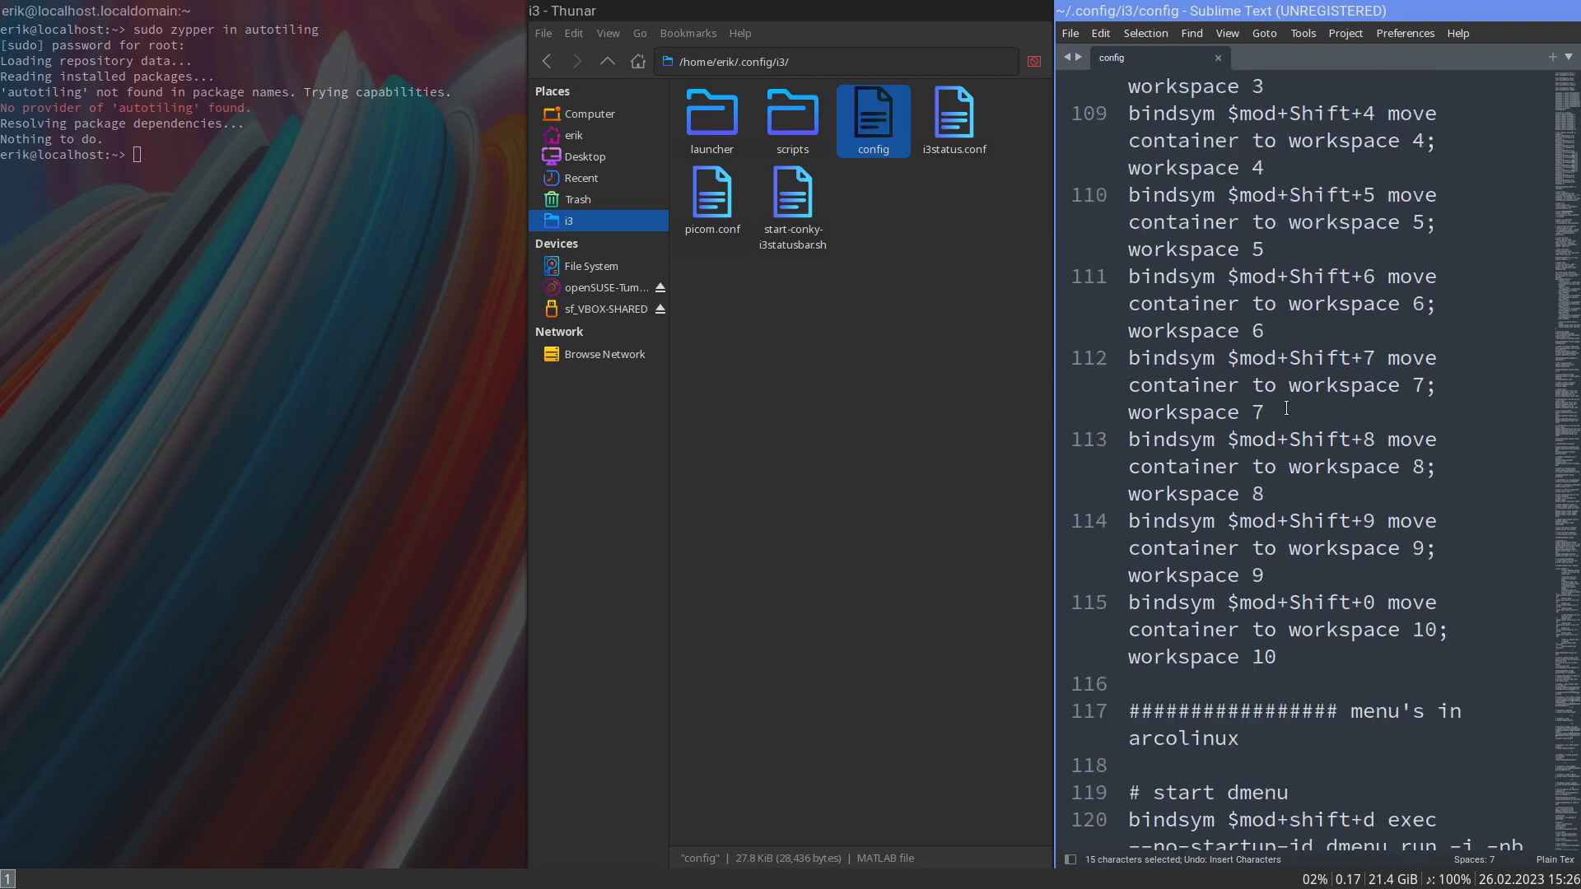
key("super+f")
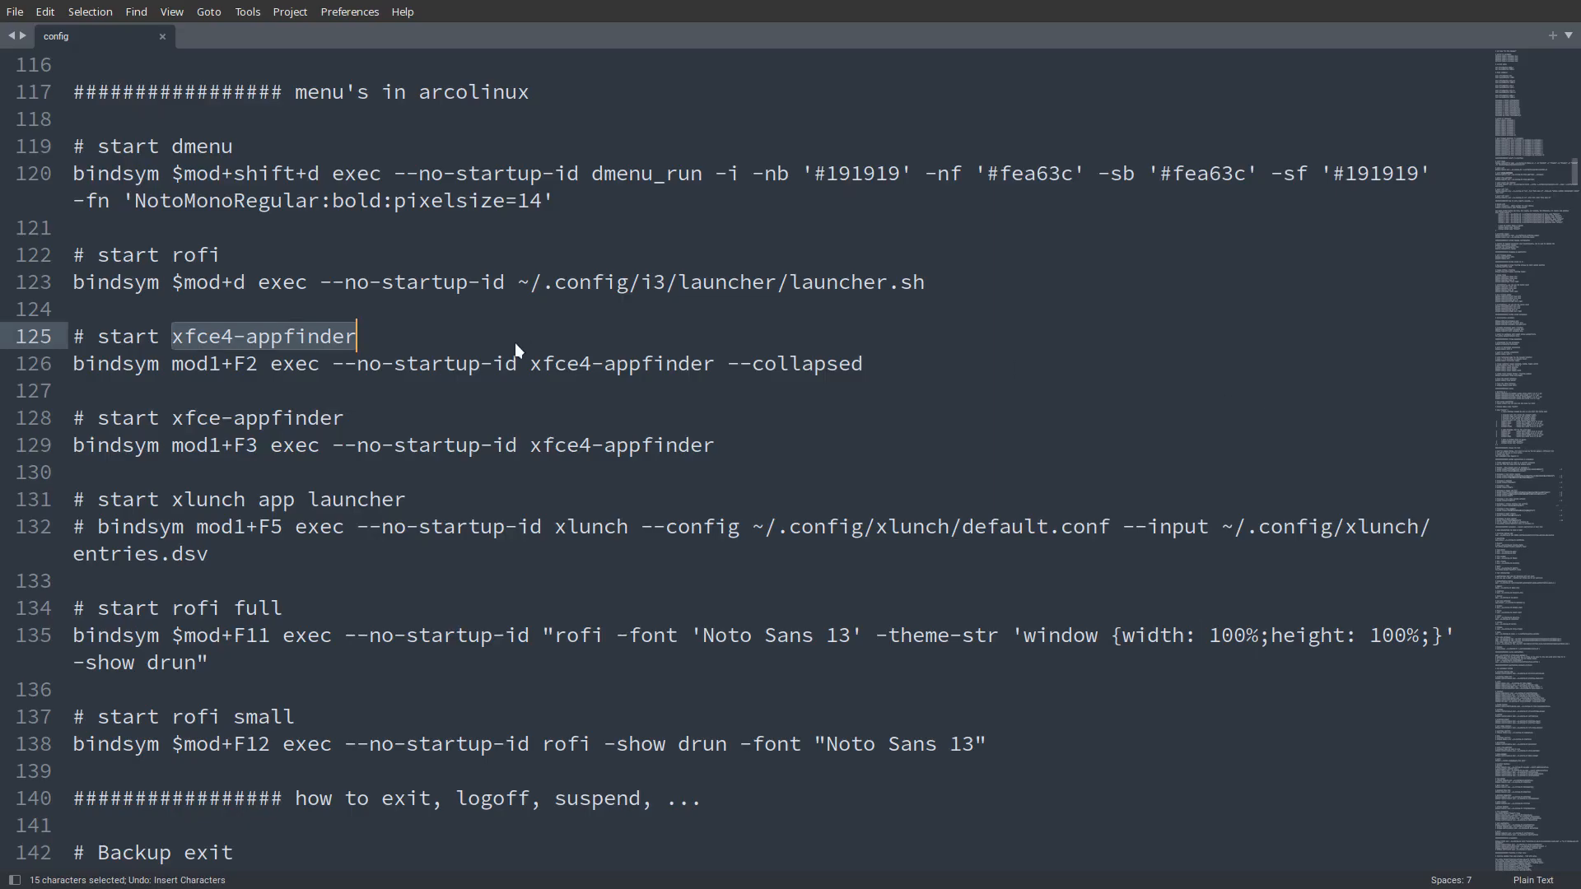
scroll(515, 343, "down", 5)
scroll(516, 343, "up", 2)
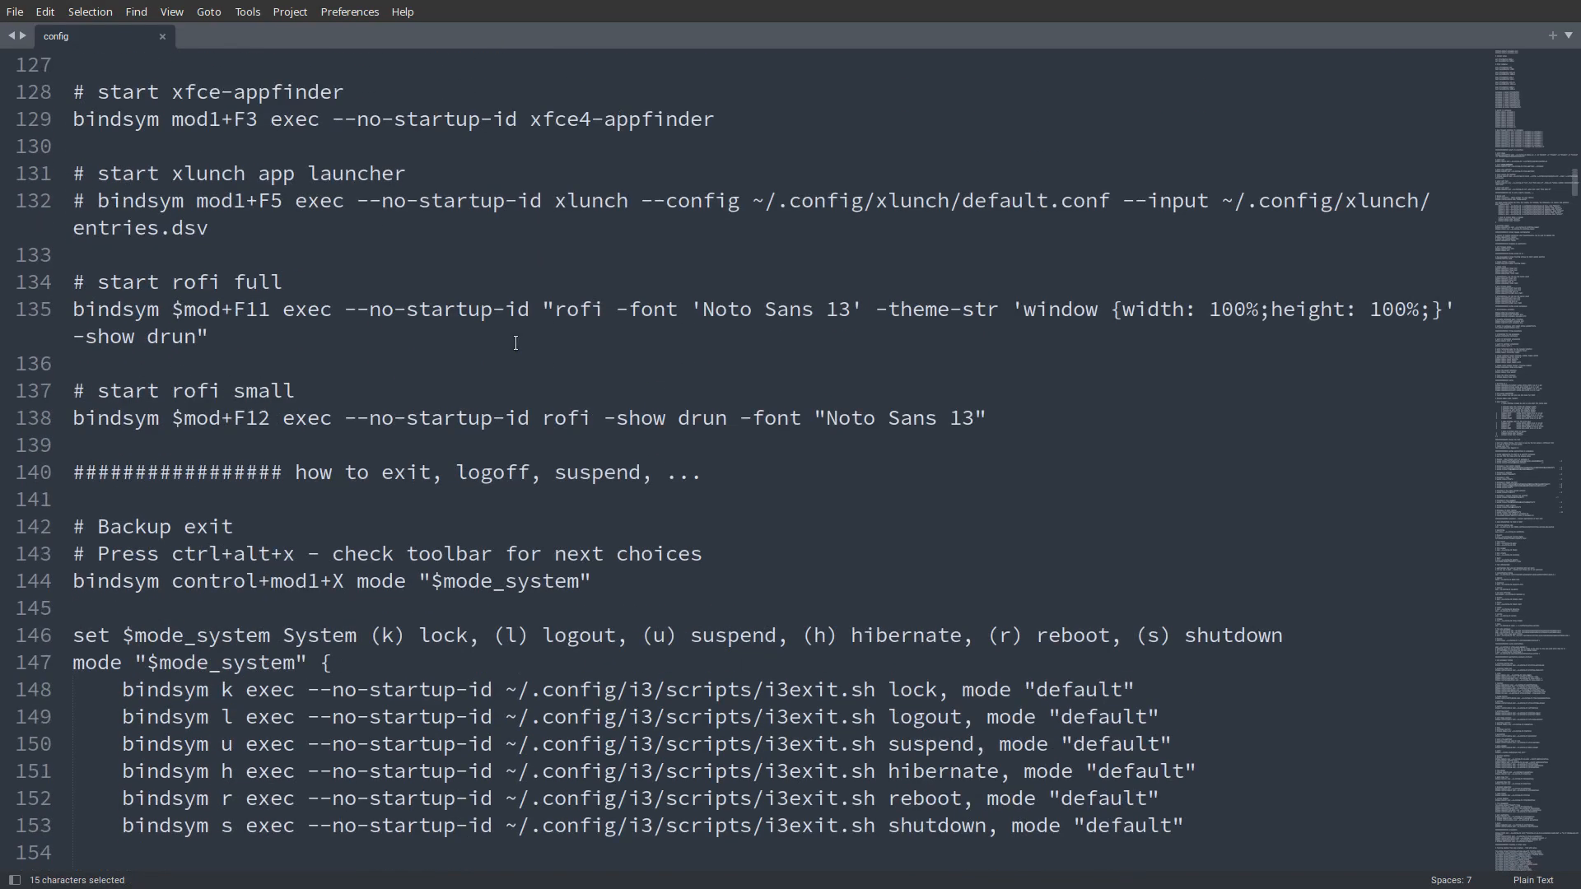
scroll(515, 343, "down", 4)
scroll(515, 342, "down", 4)
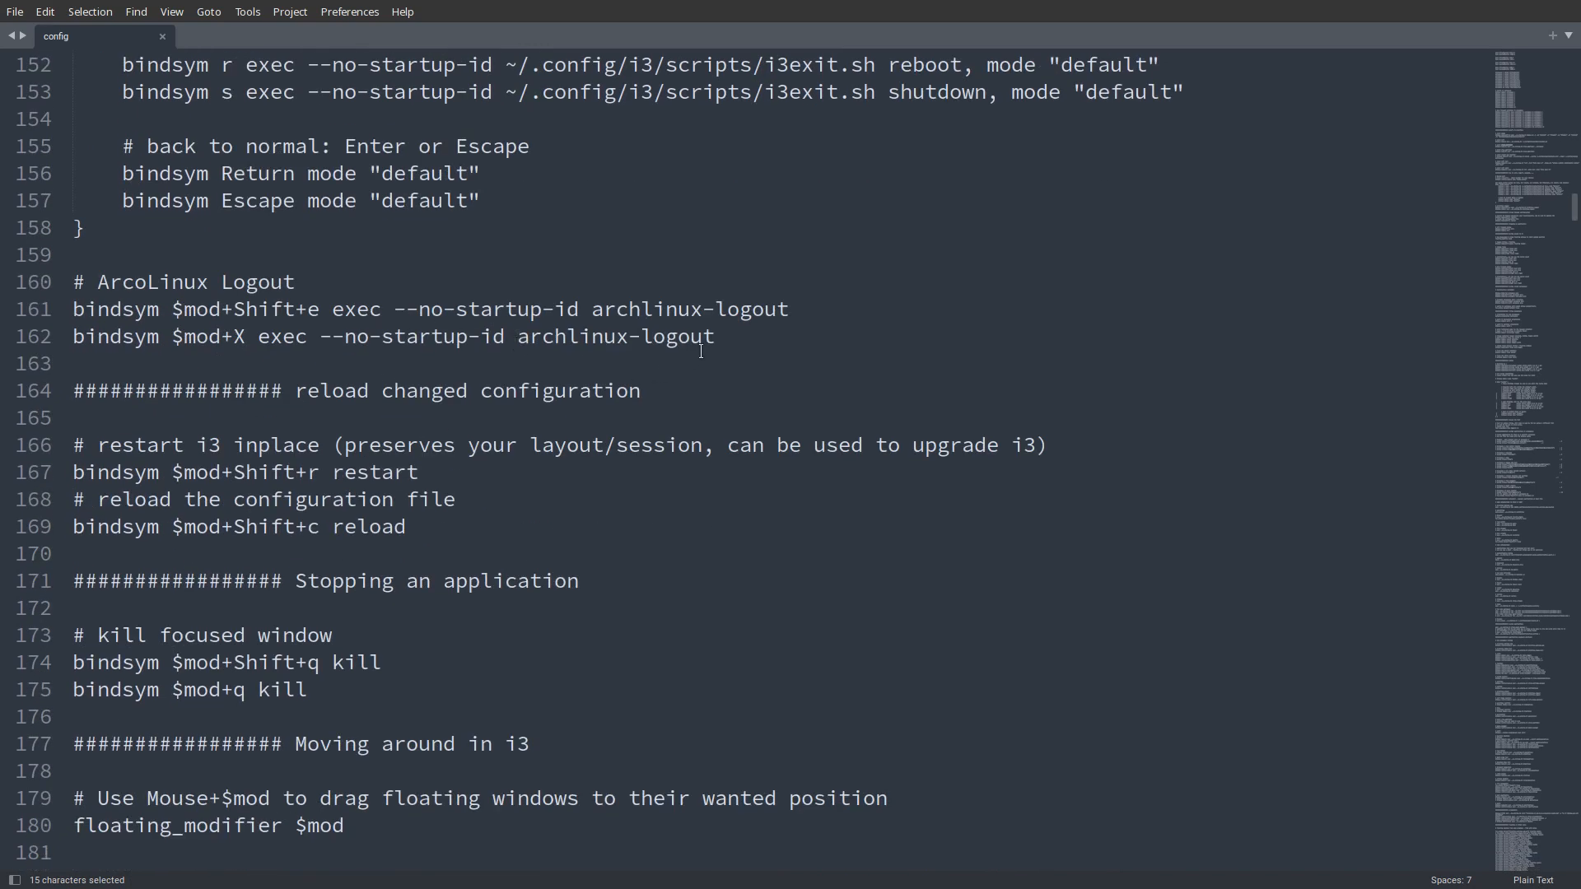
left_click_drag(716, 337, 517, 338)
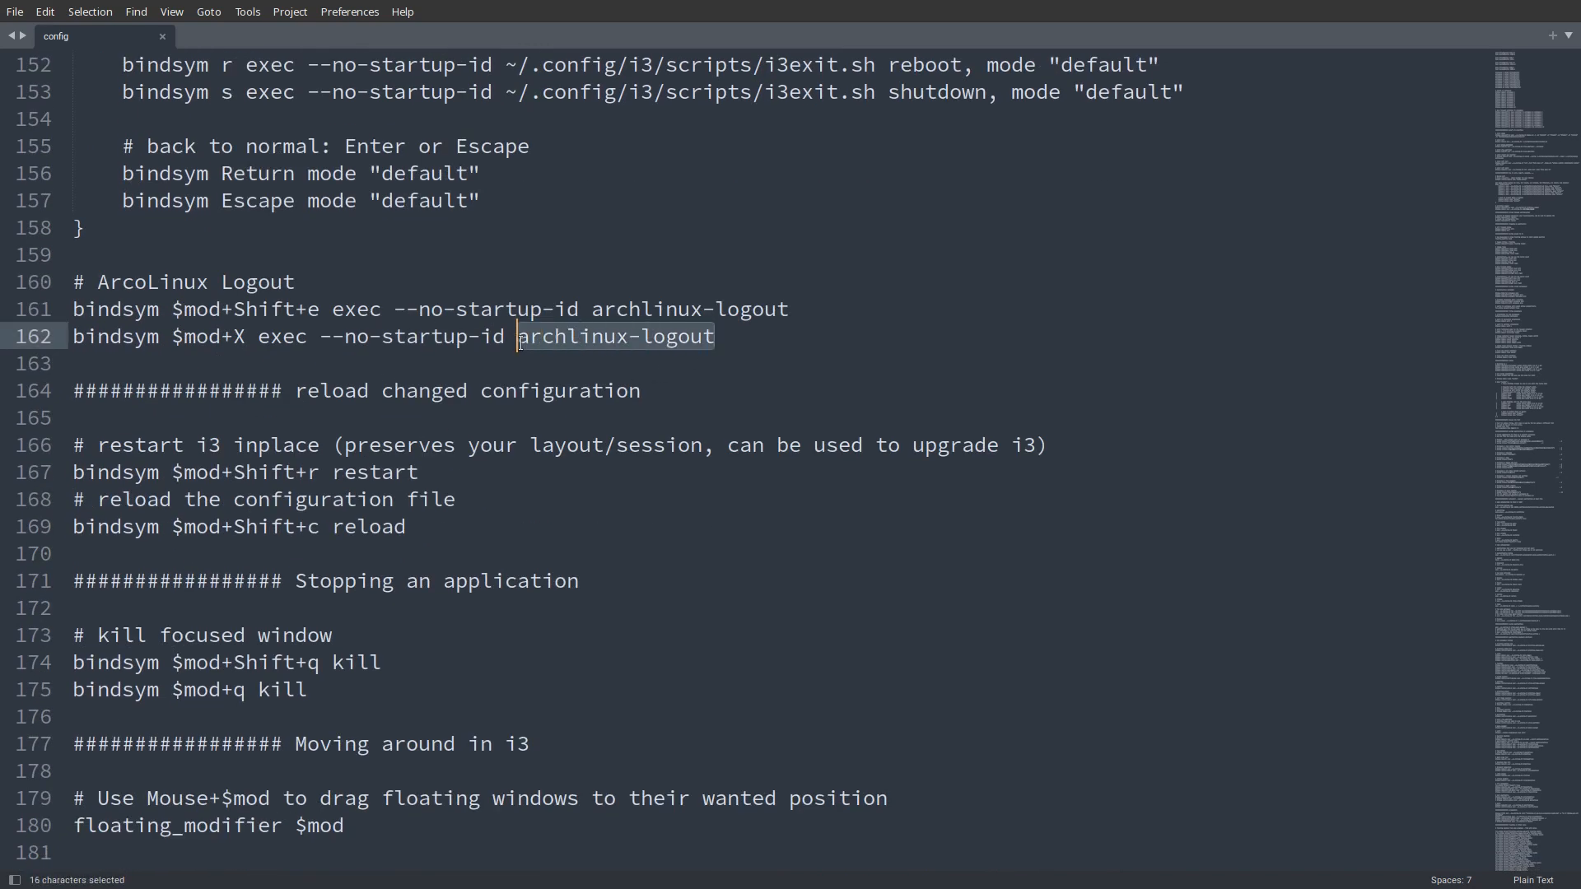
left_click(651, 309)
scroll(204, 299, "down", 2)
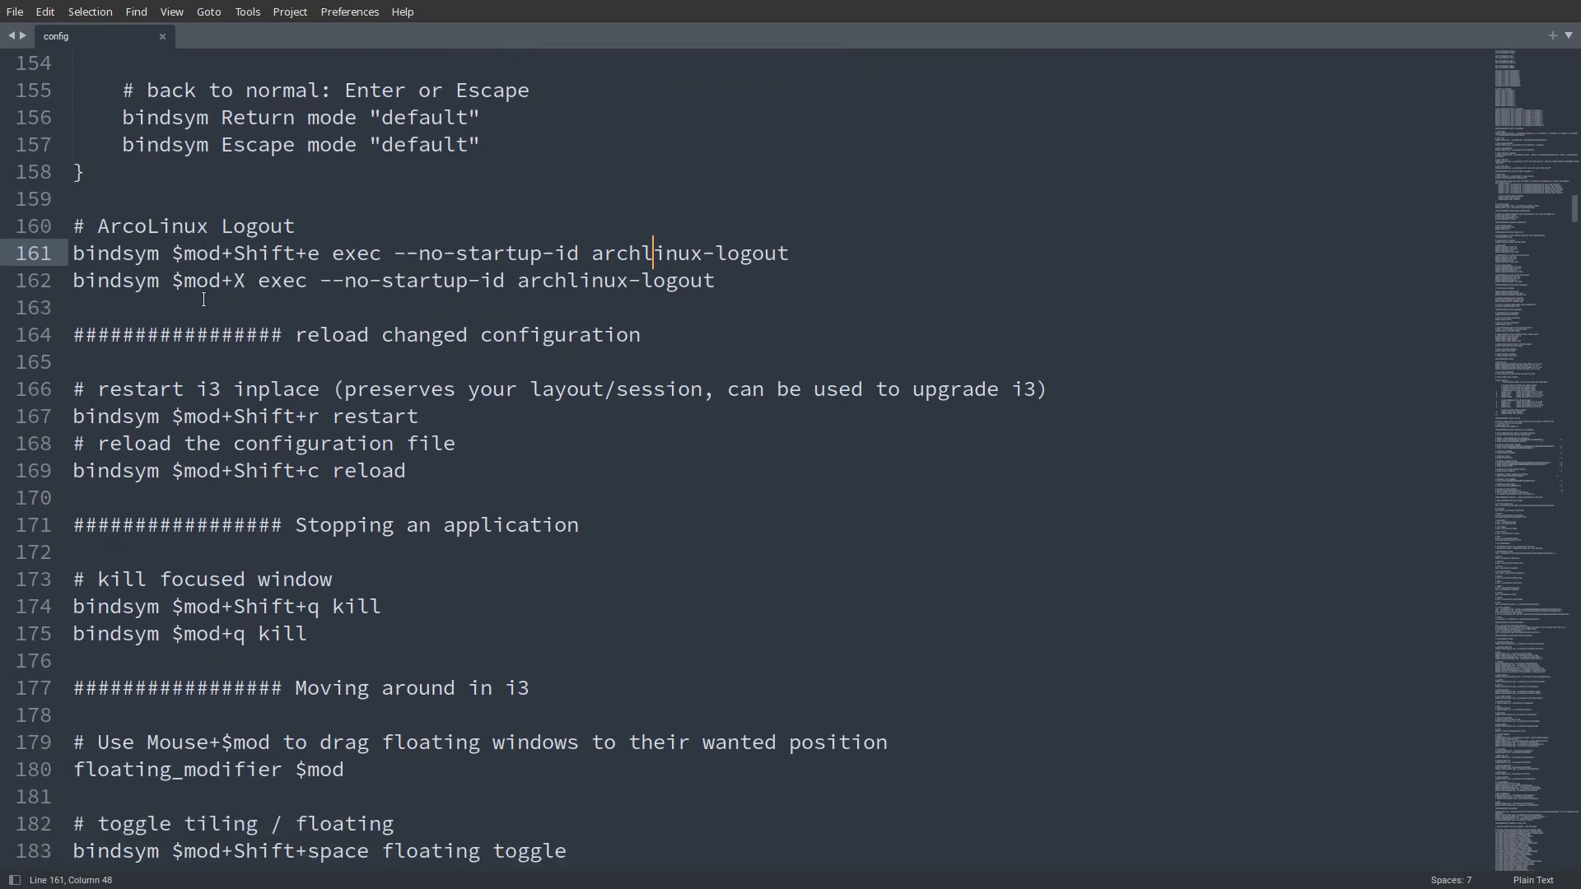
scroll(204, 300, "down", 3)
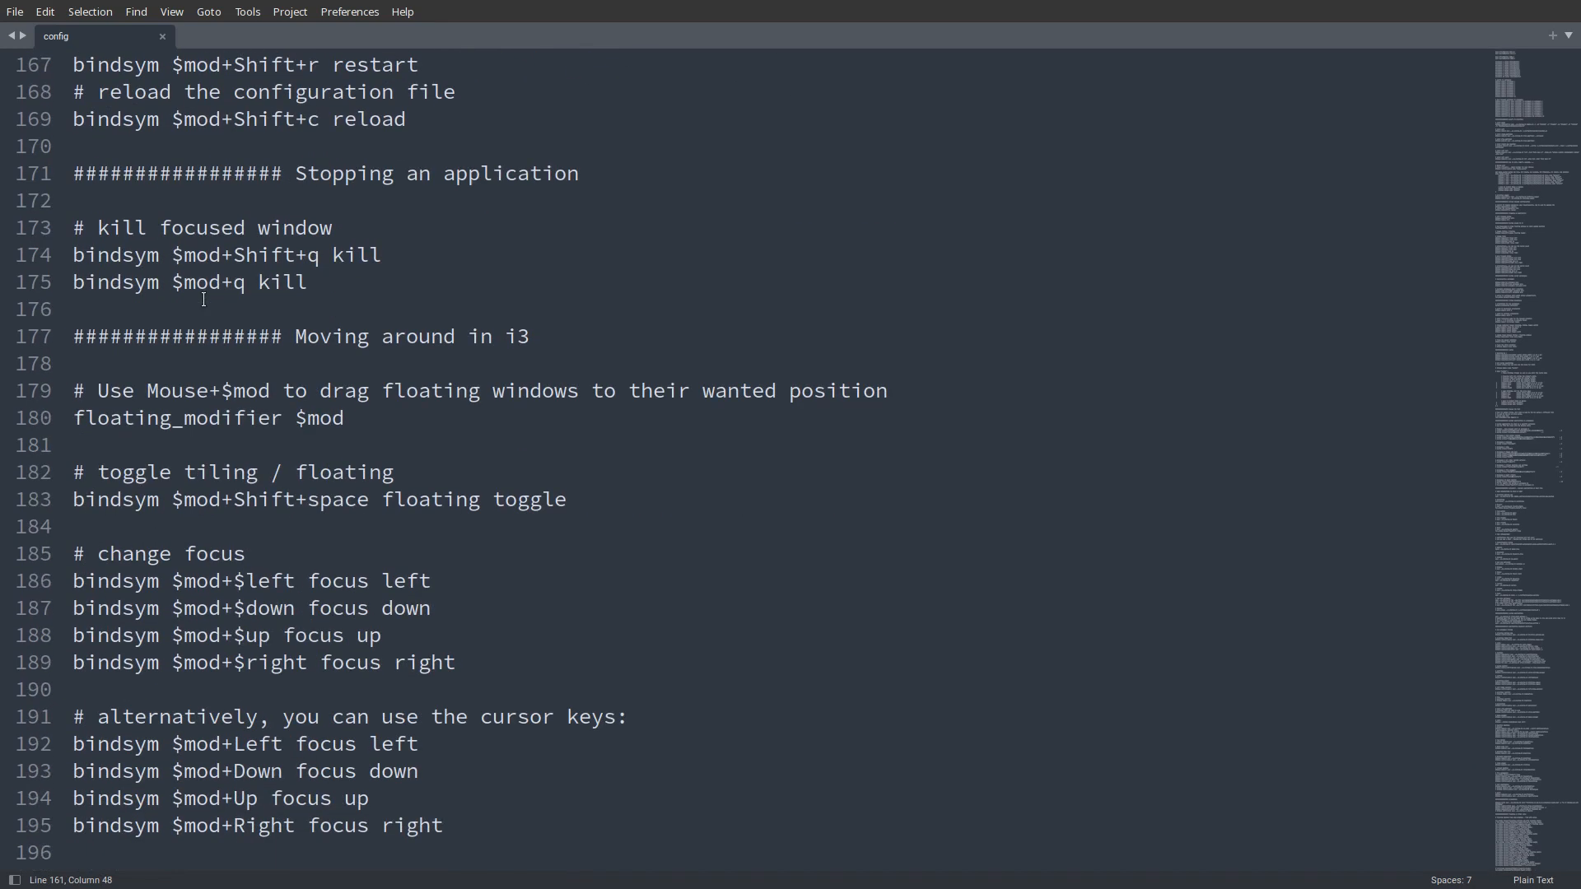
scroll(203, 299, "up", 2)
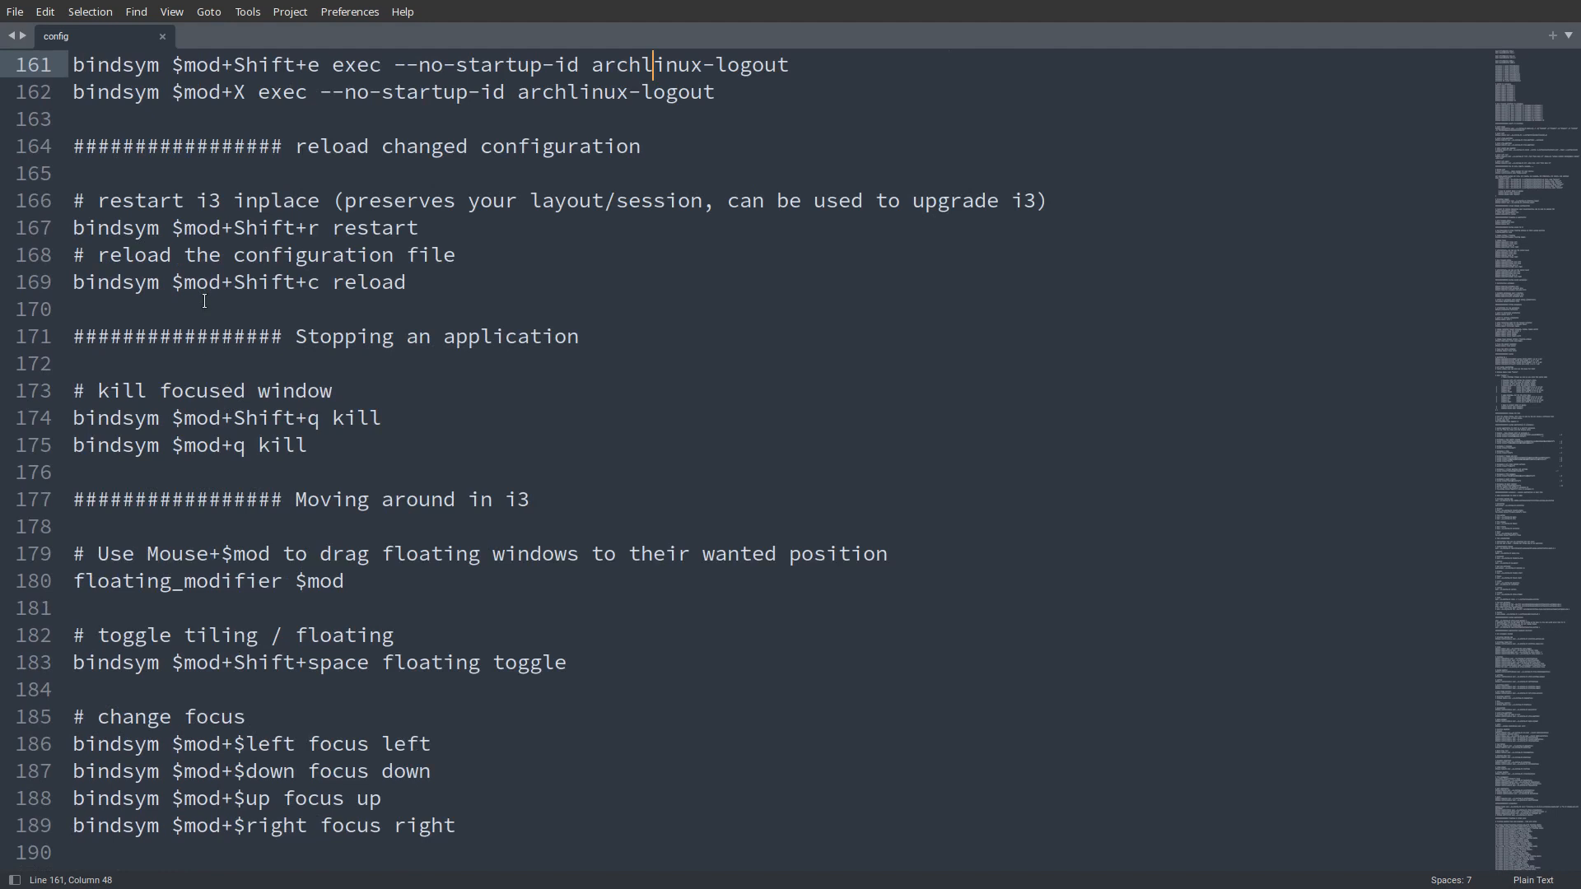
- Leave full screen, begin a sudo zypper in command in the terminal, and list the package names starting with "con"
key("super+f")
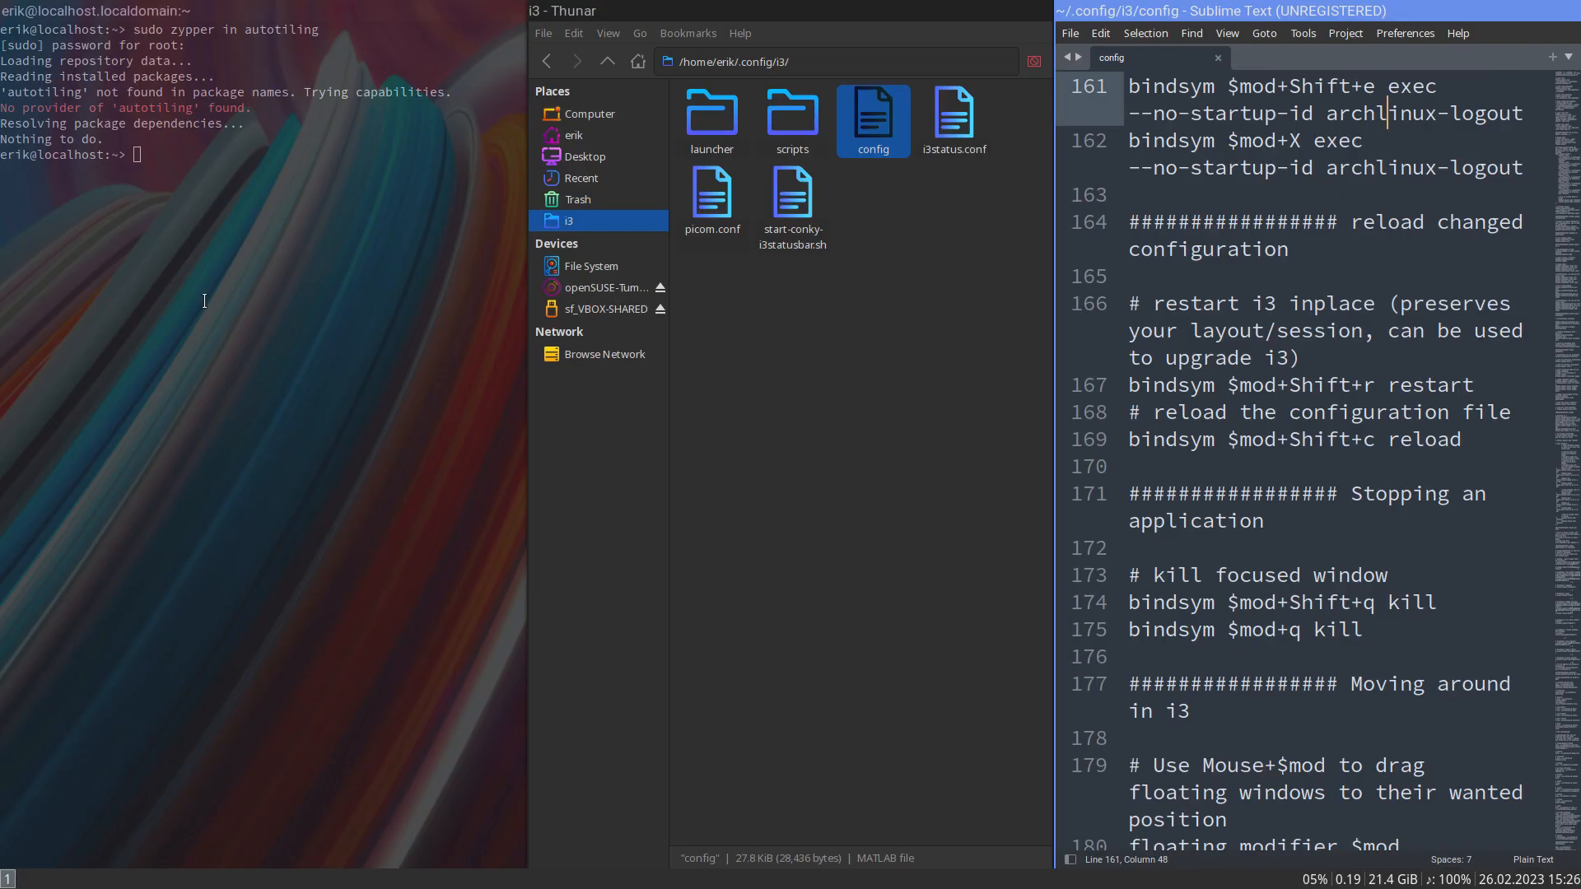
left_click(140, 273)
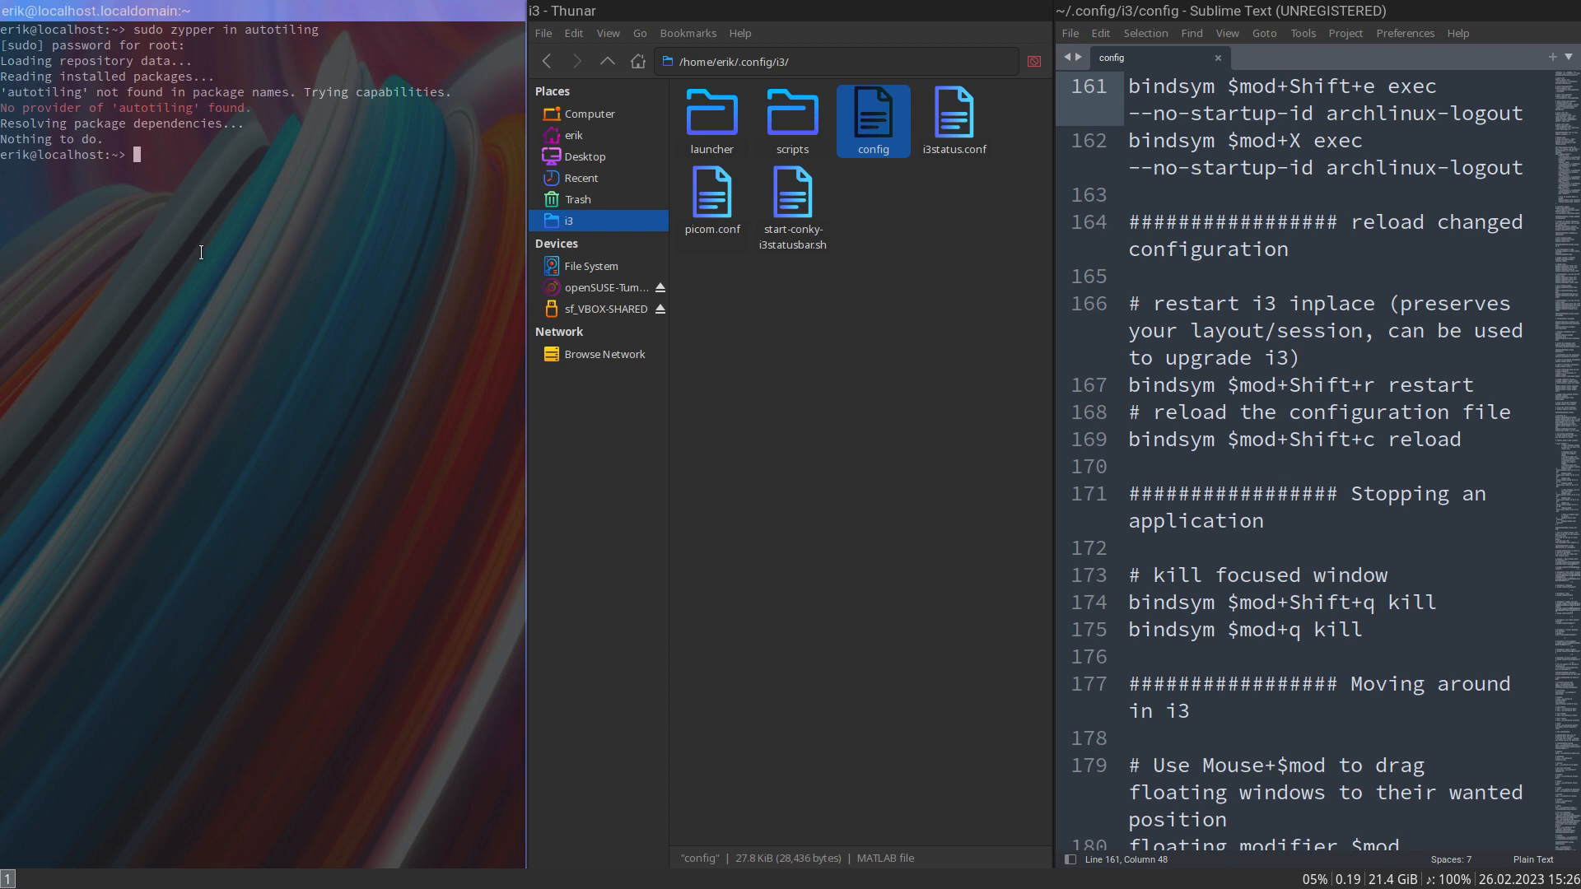
type("sudo yypper in con")
key("Tab")
key("Tab")
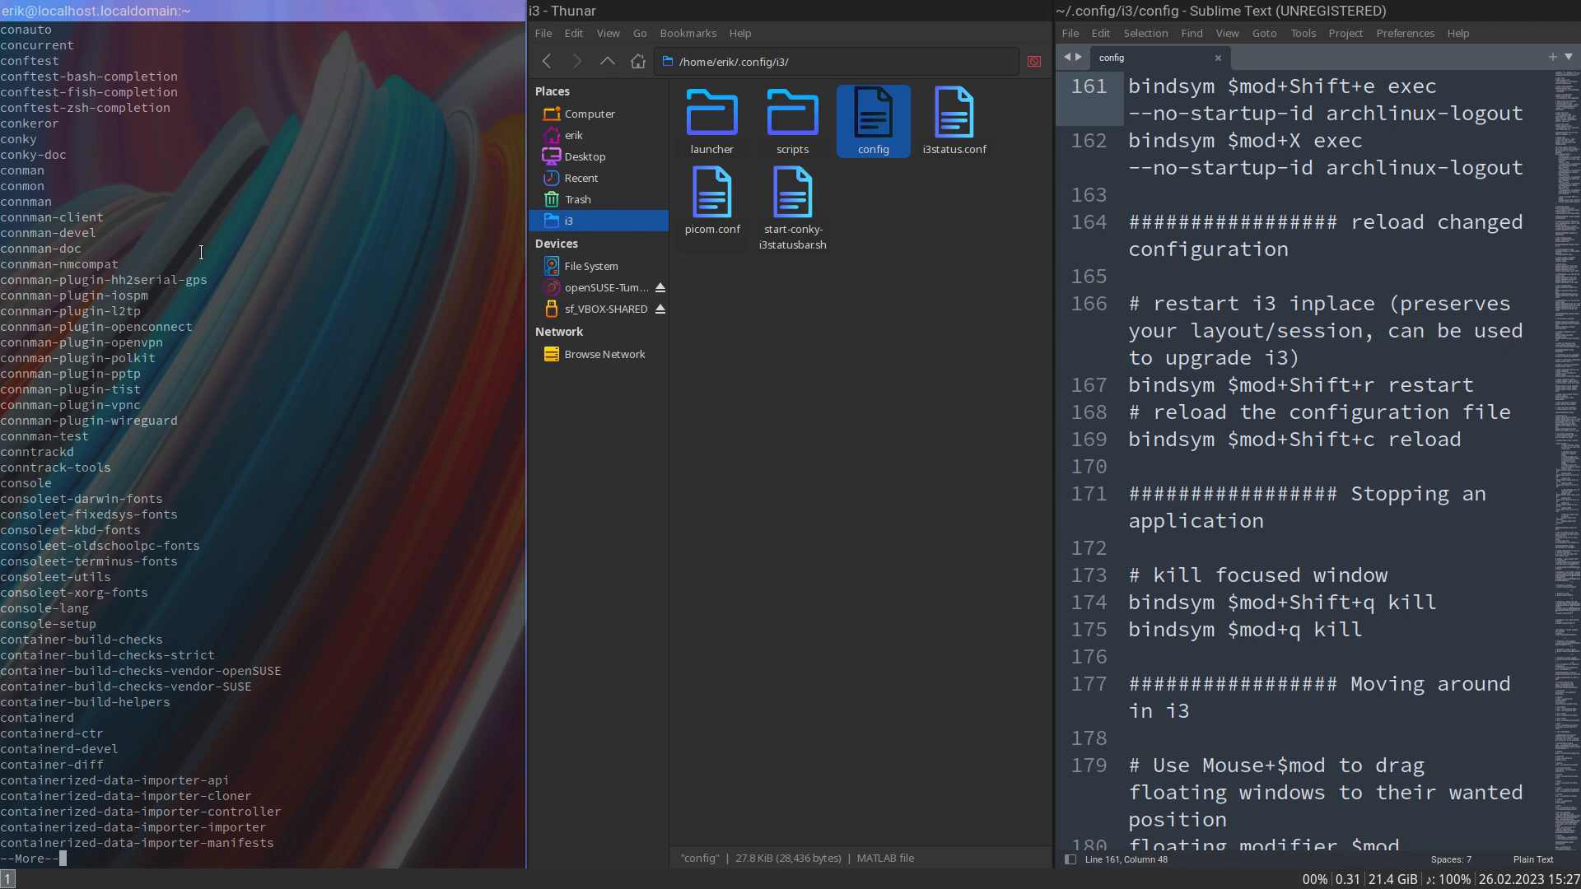
key("space")
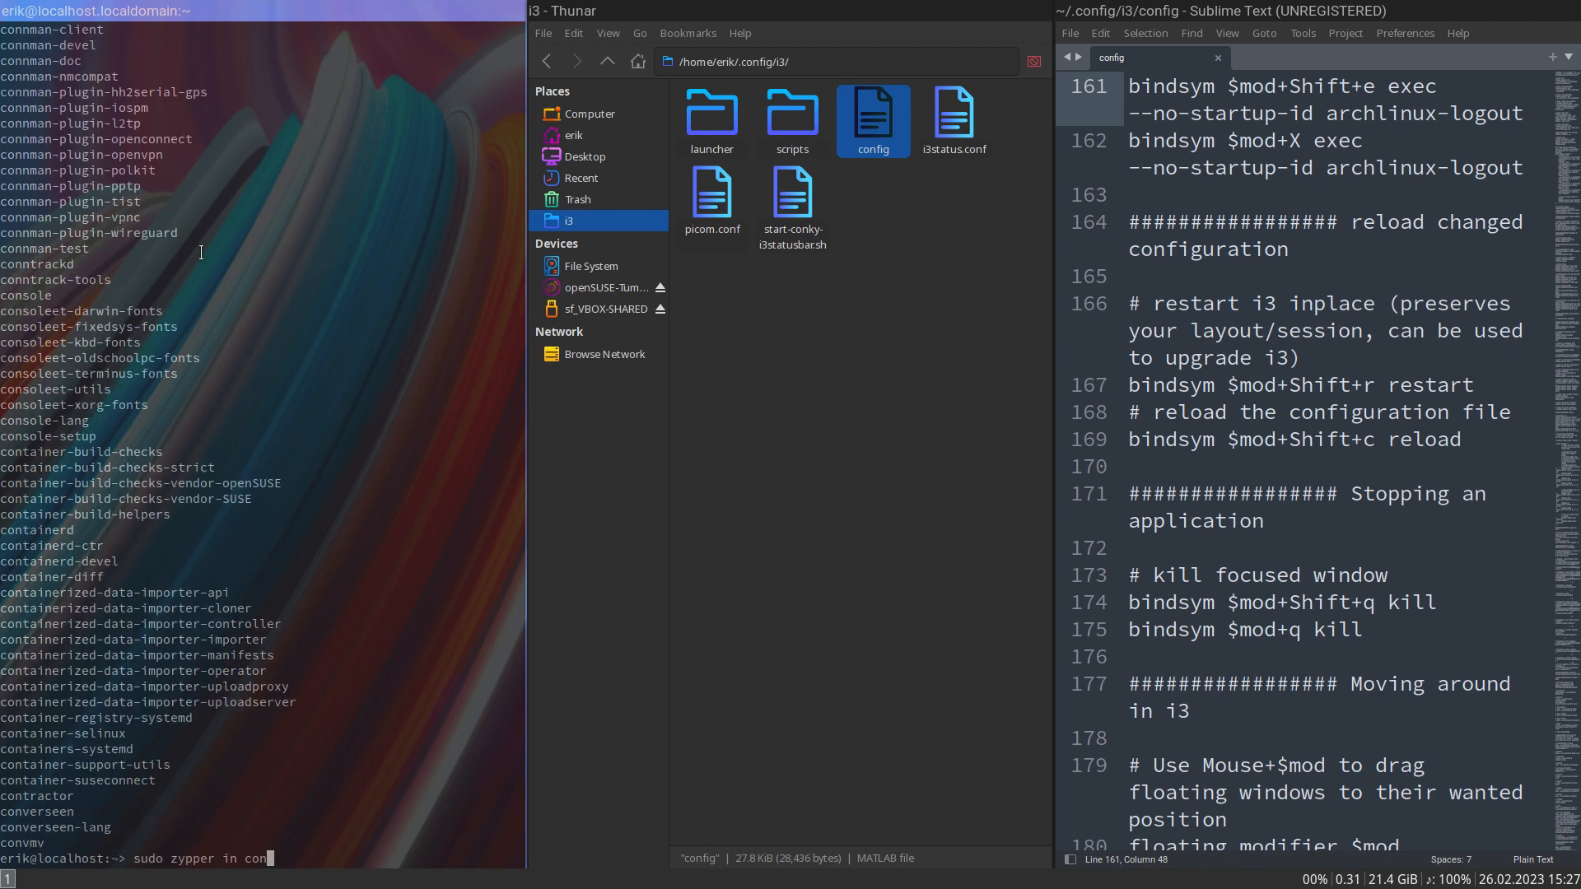
- Complete the command as sudo zypper in conky, run it and accept the installation
type("k")
key("Tab")
key("Tab")
key("Tab")
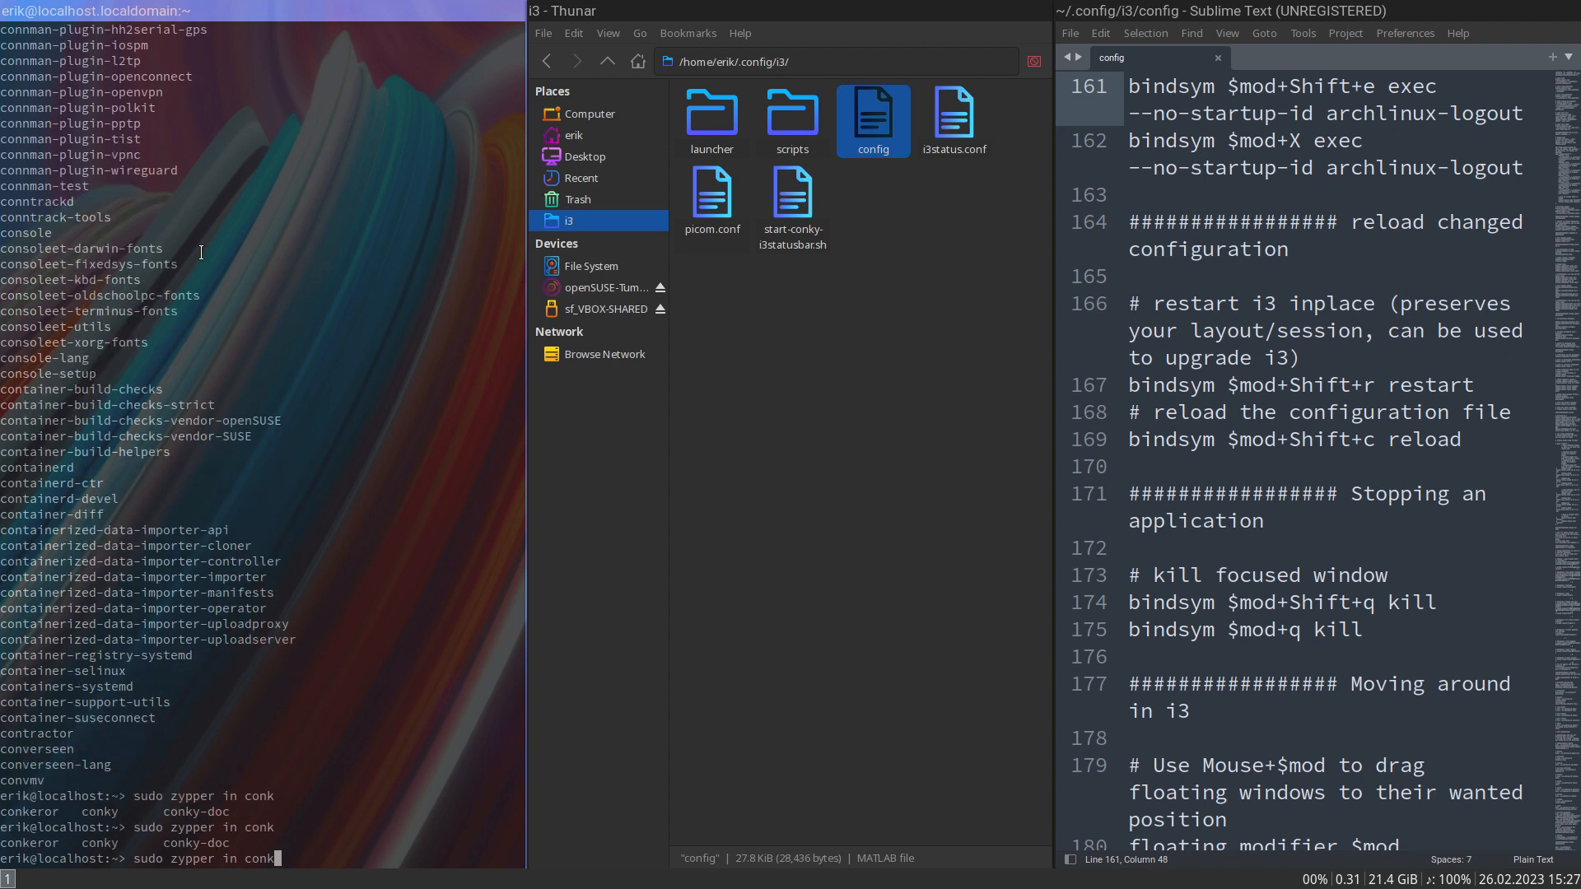
type("y")
key("Return")
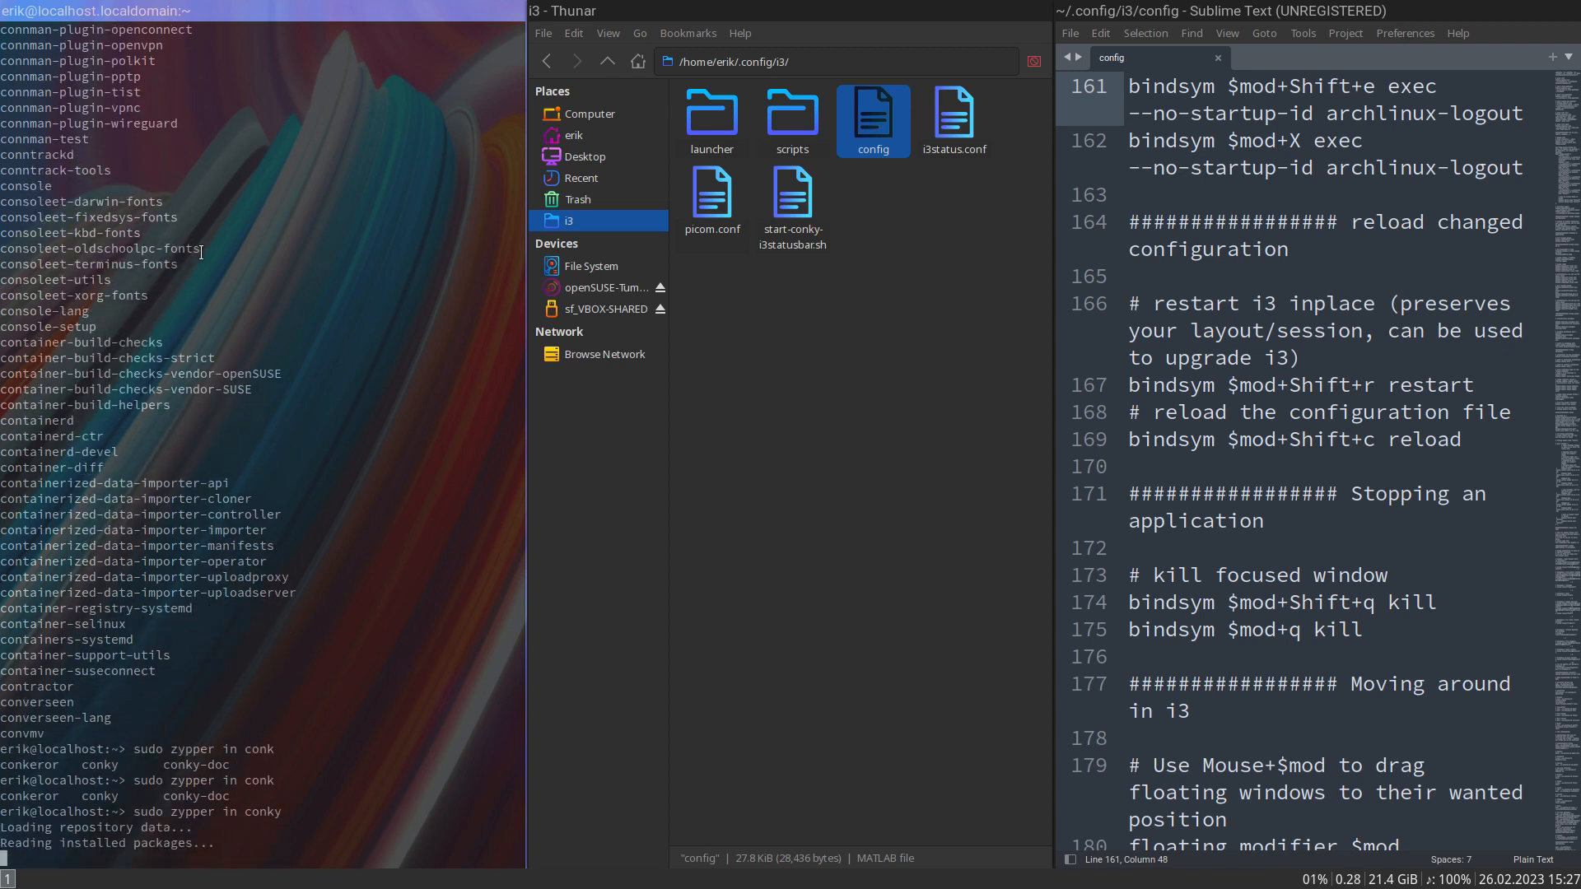
key("Return")
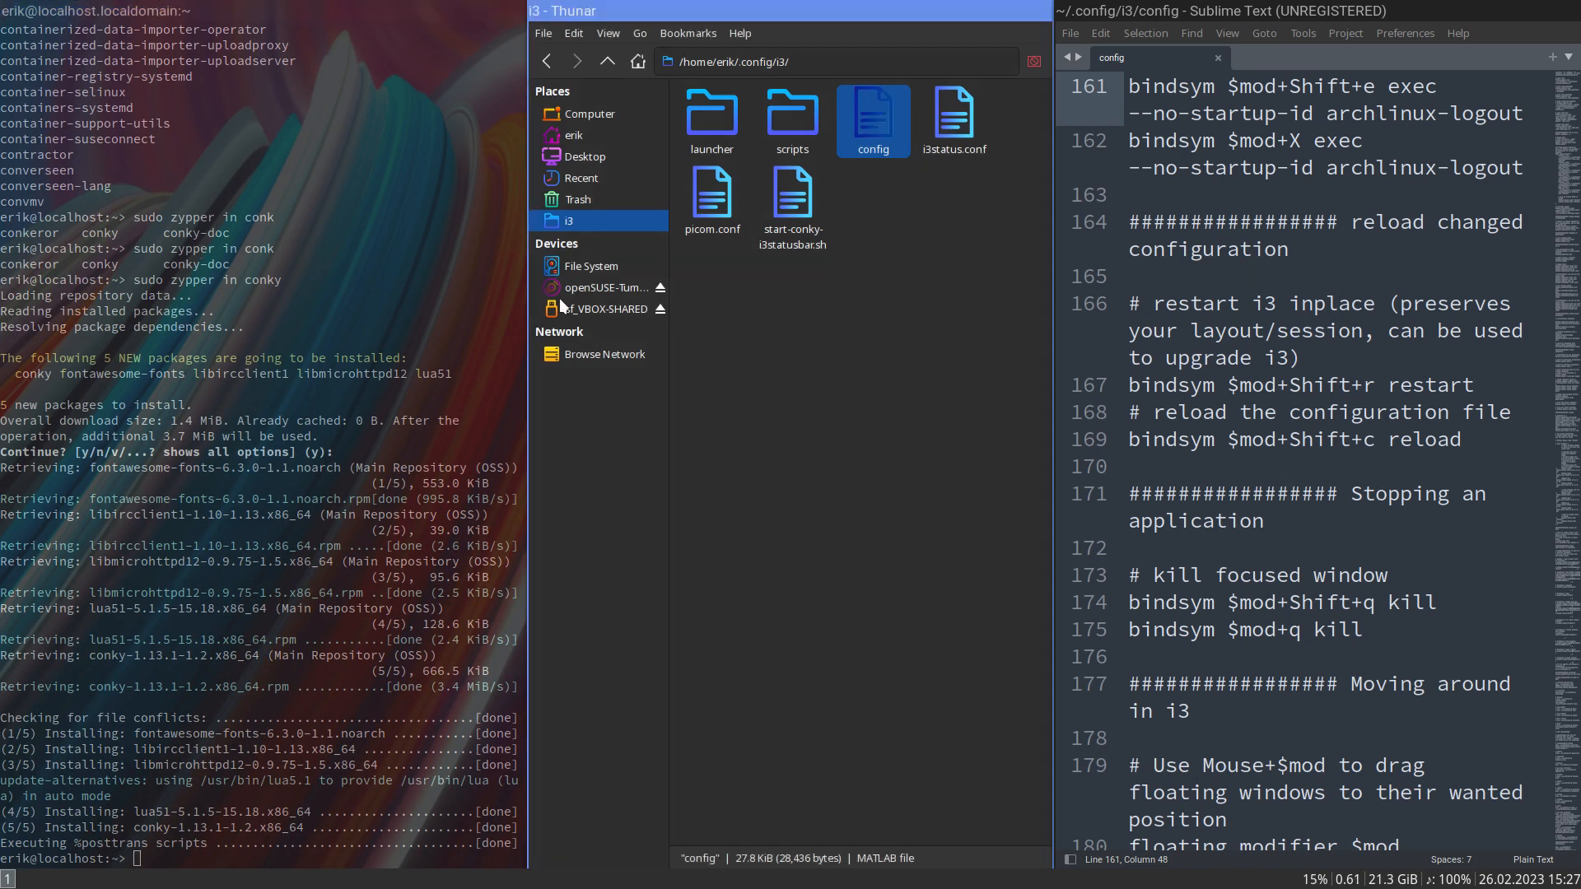
- Close the terminal, Thunar and config editor windows to leave an empty workspace
key("super+q")
key("super+q")
key("super+q")
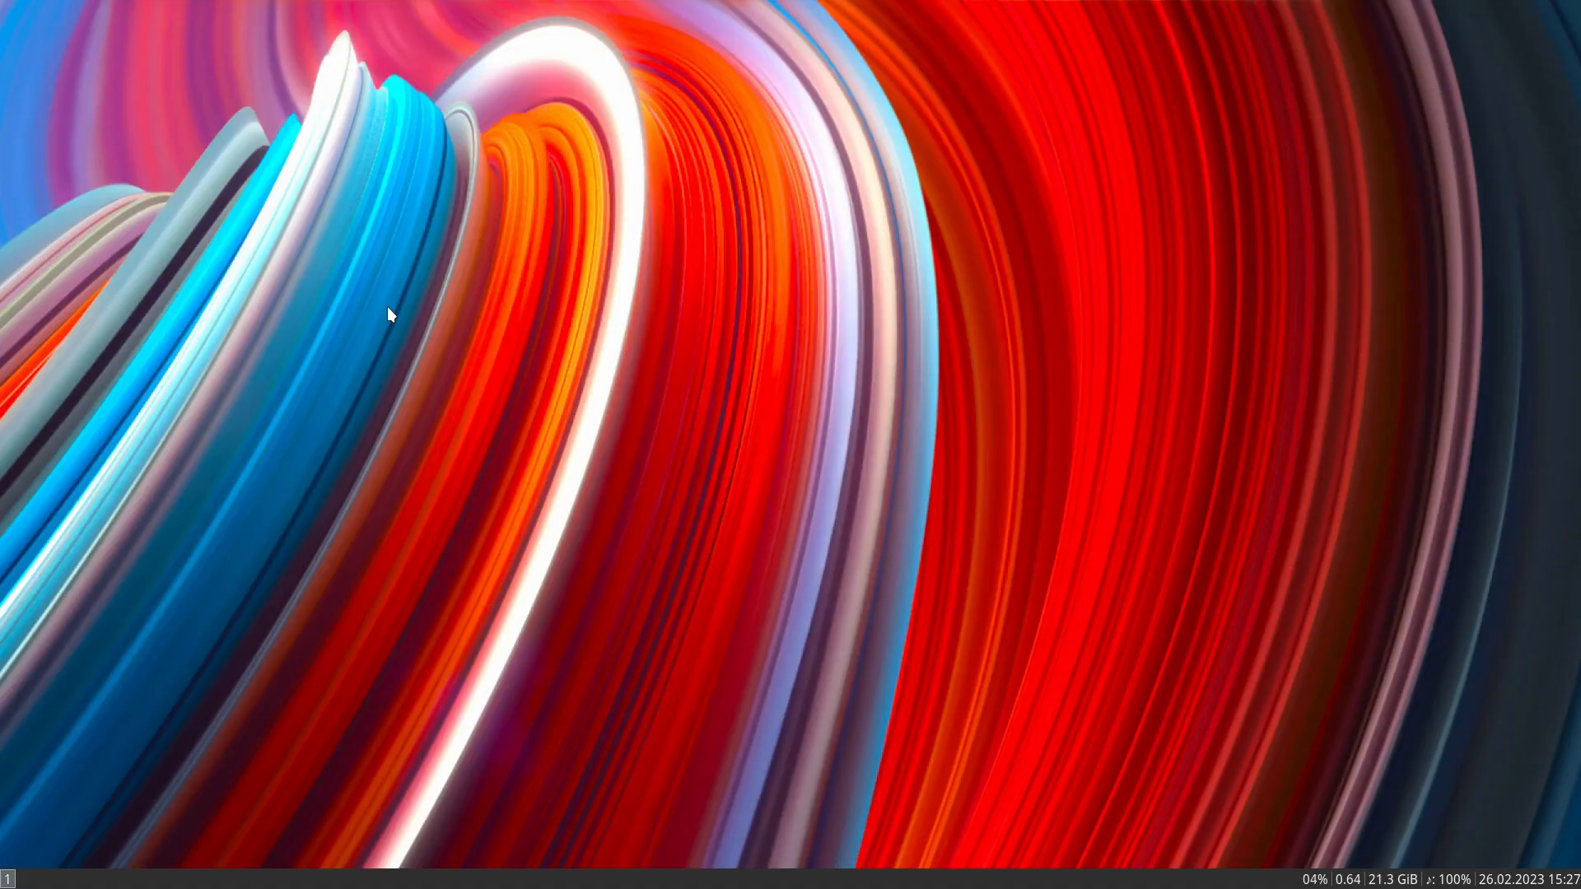
- Open a new terminal and test-run conky
key("super+Return")
type("cibjt-")
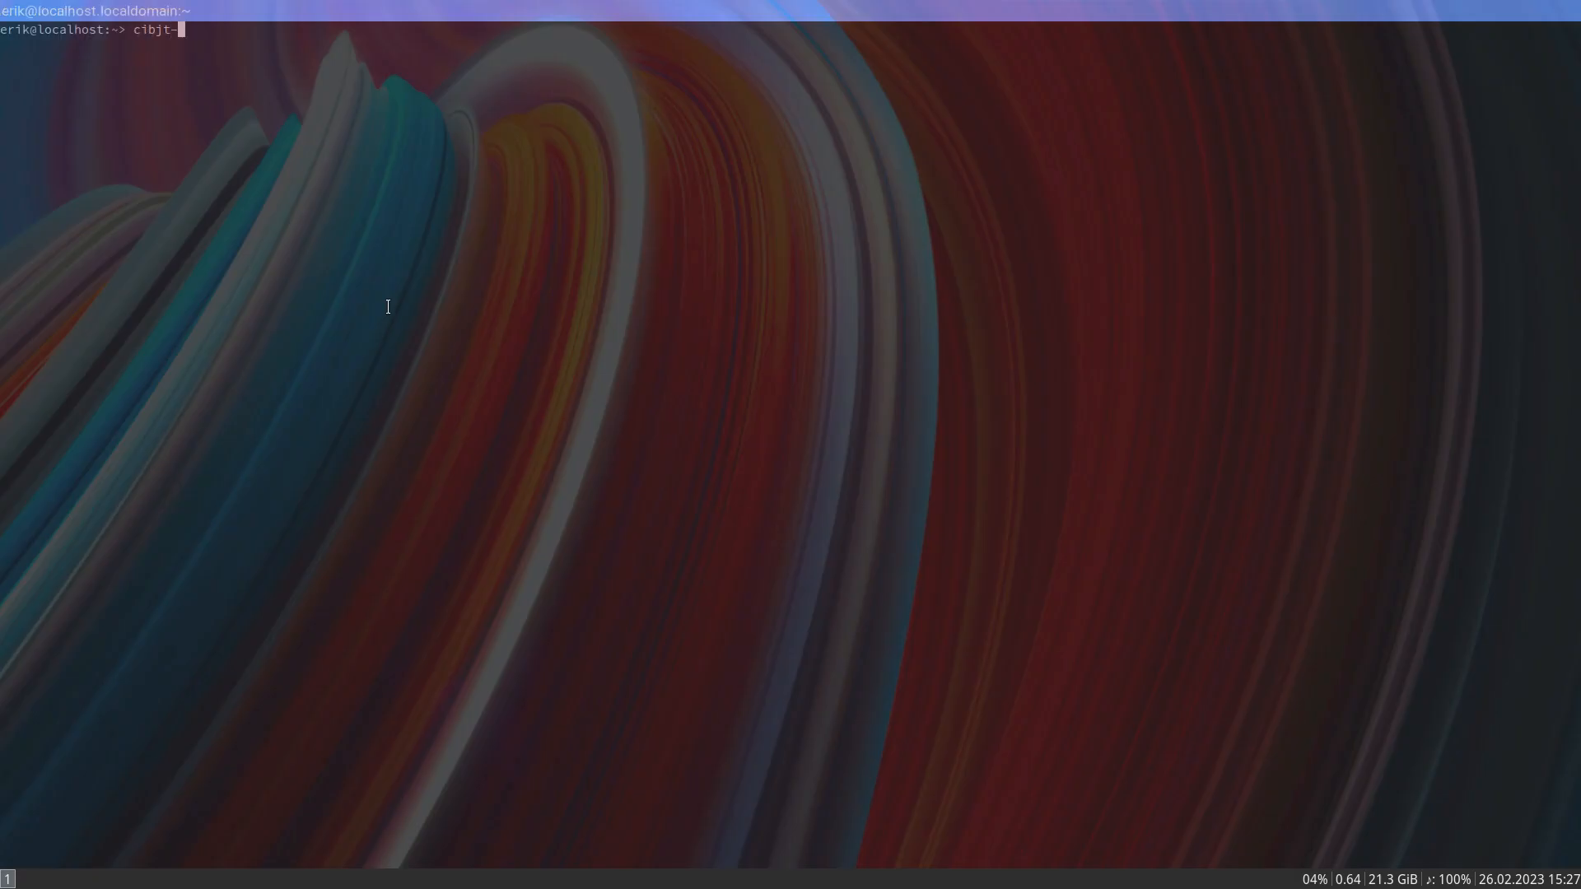
key("BackSpace")
key("BackSpace")
key("BackSpace")
key("BackSpace")
key("BackSpace")
type("onky")
key("Return")
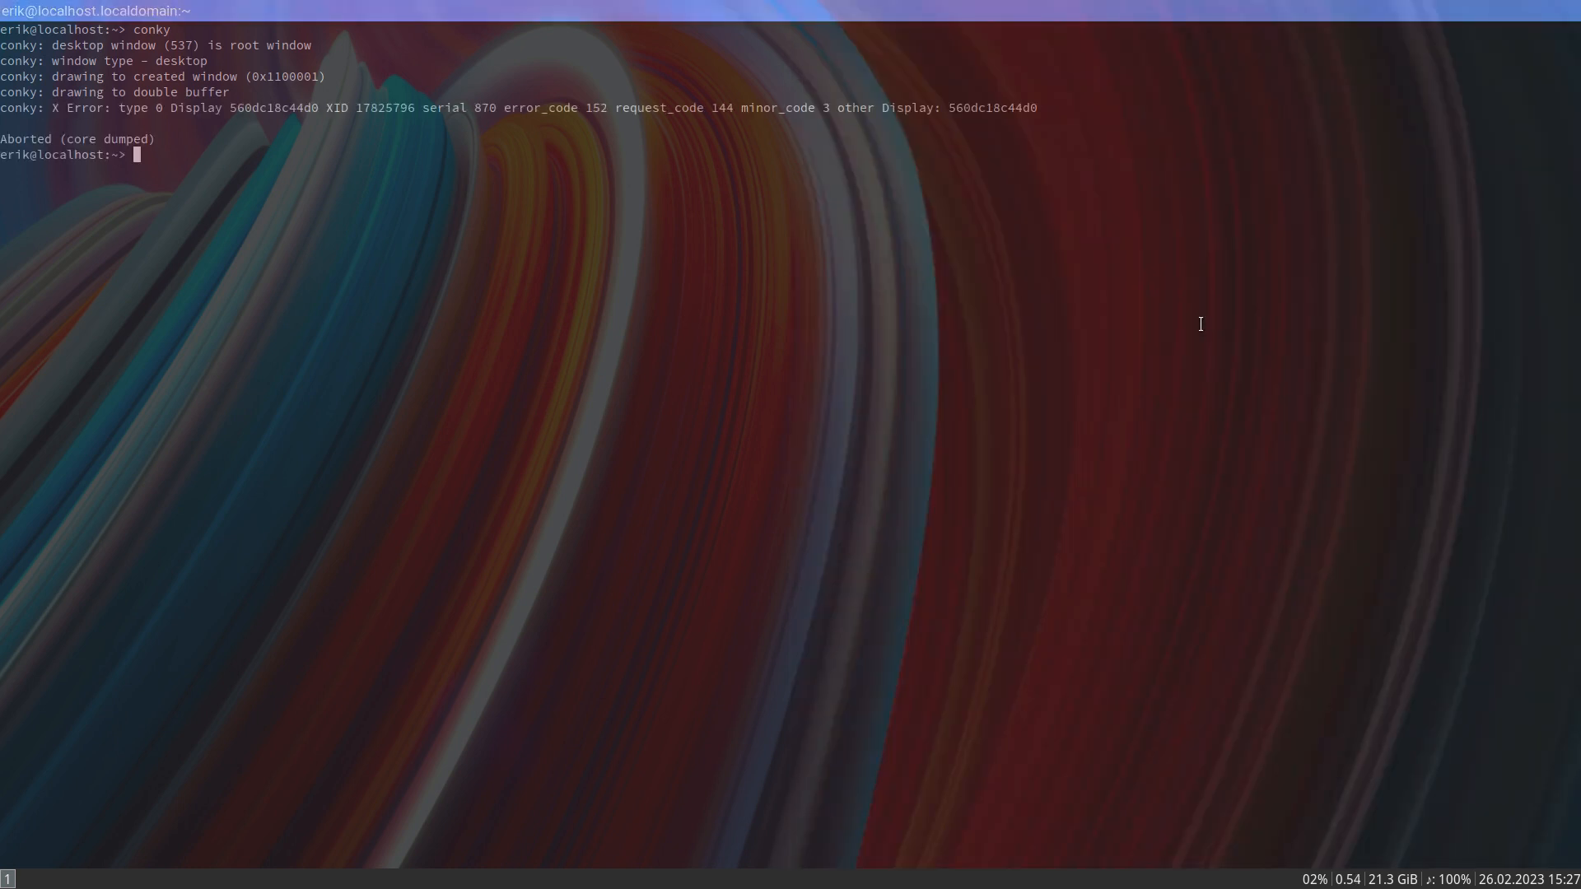
- Log out of the i3 session and log back in with the account password
key("super+shift+e")
key("l")
type("•••")
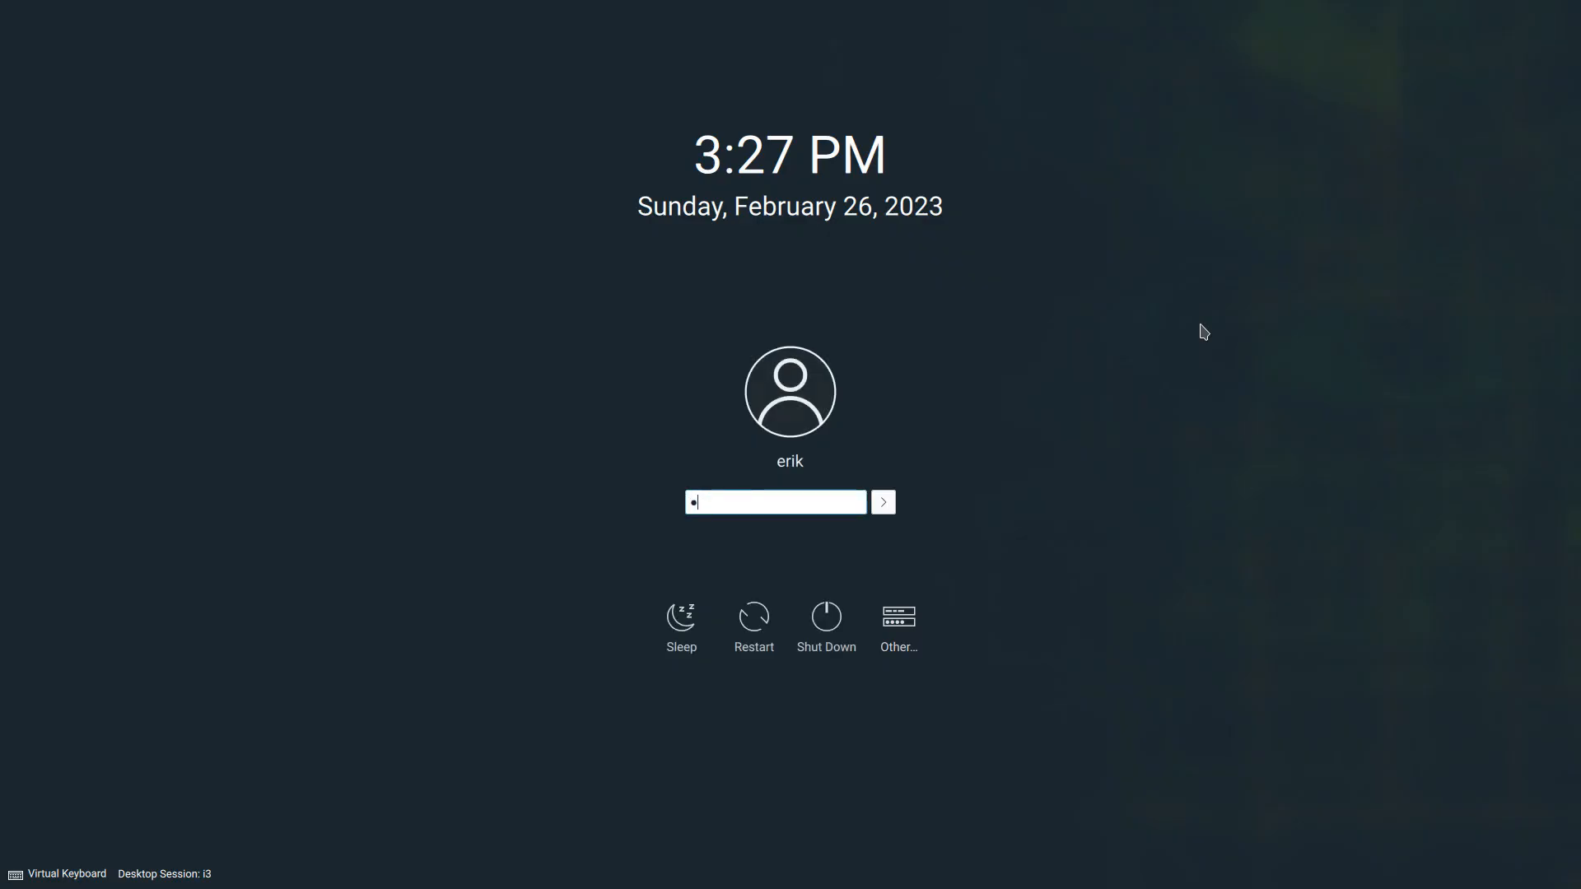
key("Return")
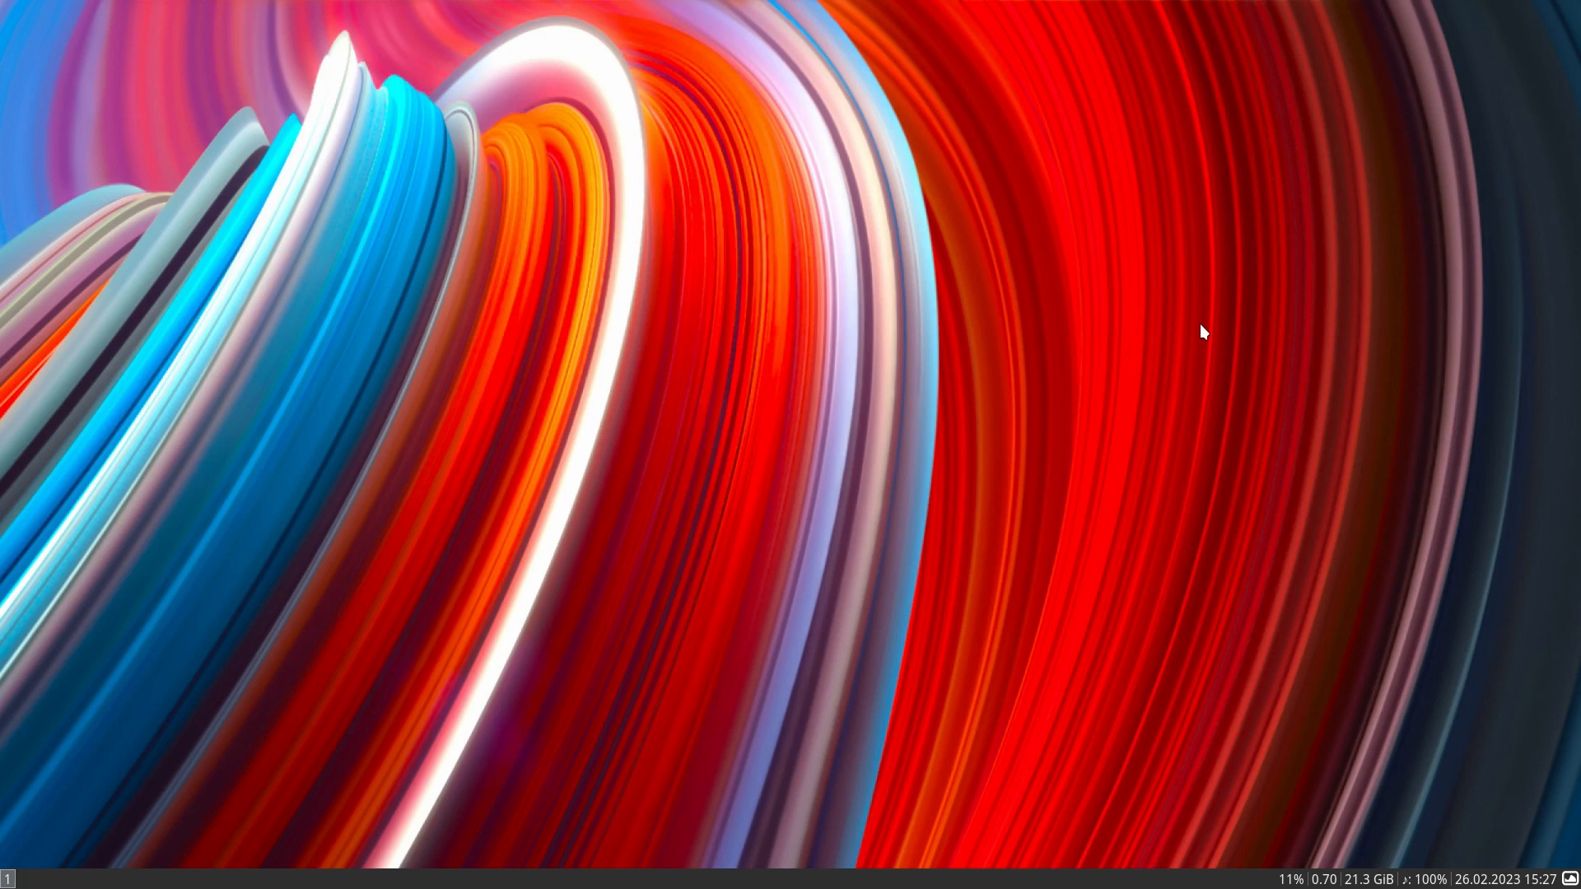
key("super+shift+Return")
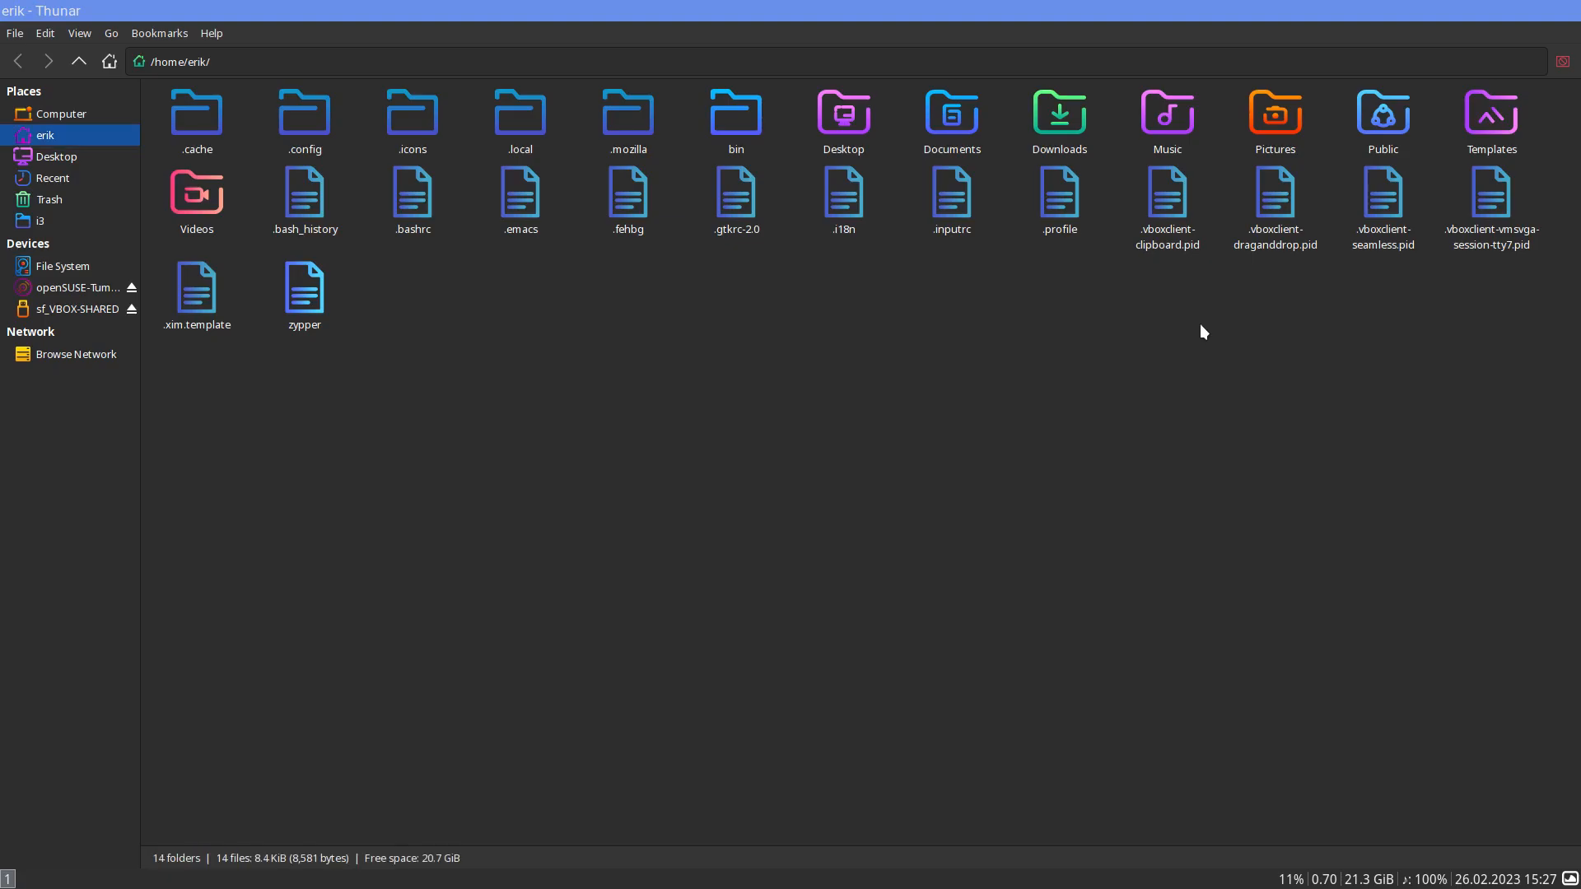
type("subl")
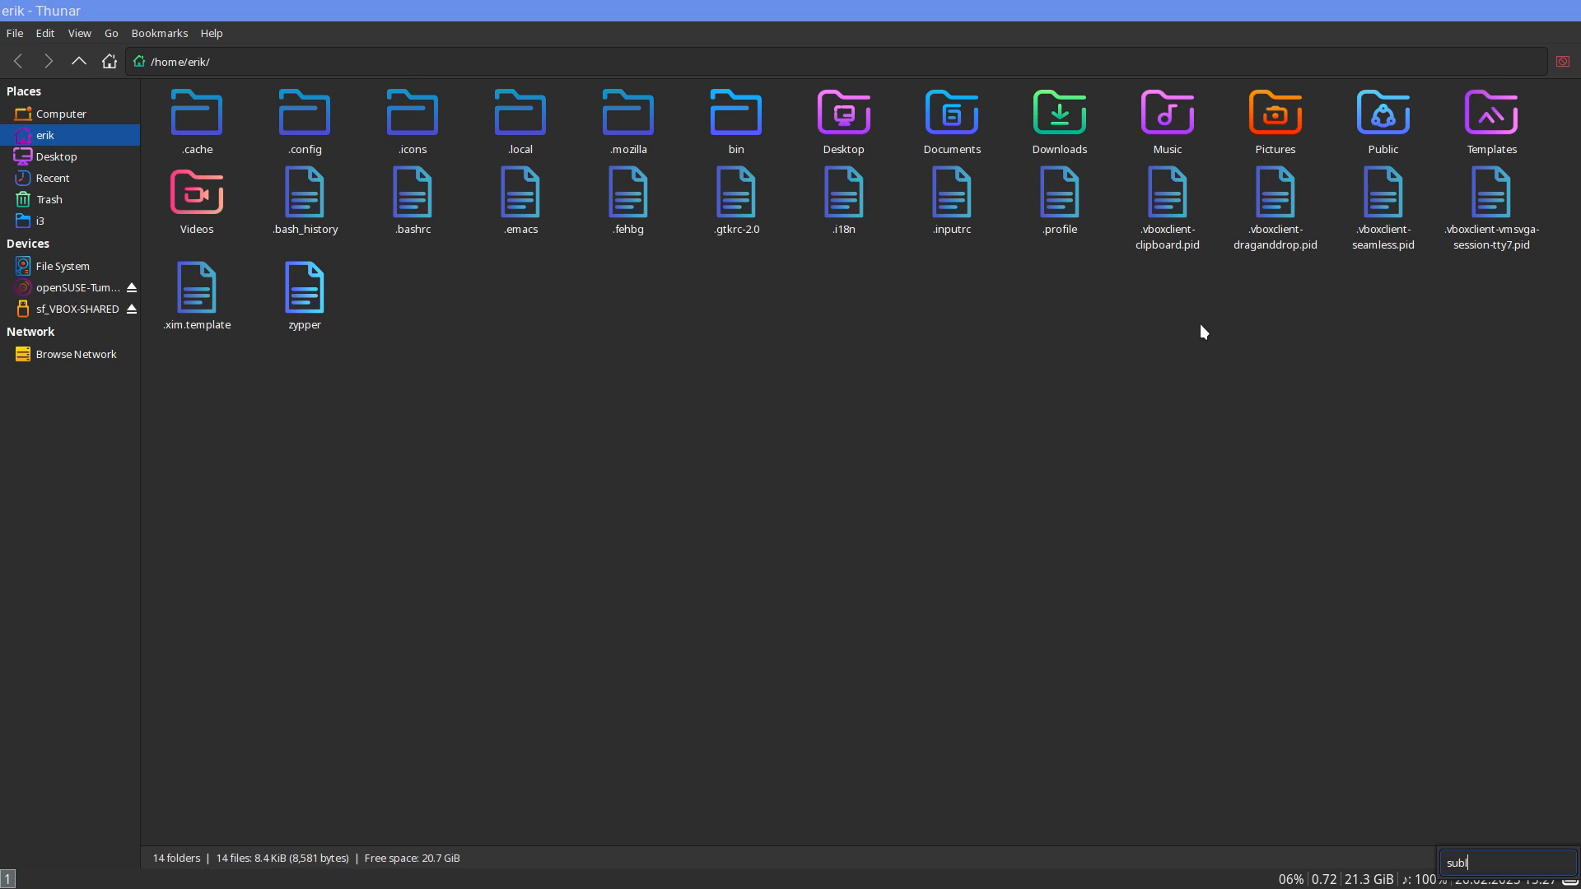
key("super+q")
- Search the application launcher for subl and start Sublime Text with the i3 config
key("super+d")
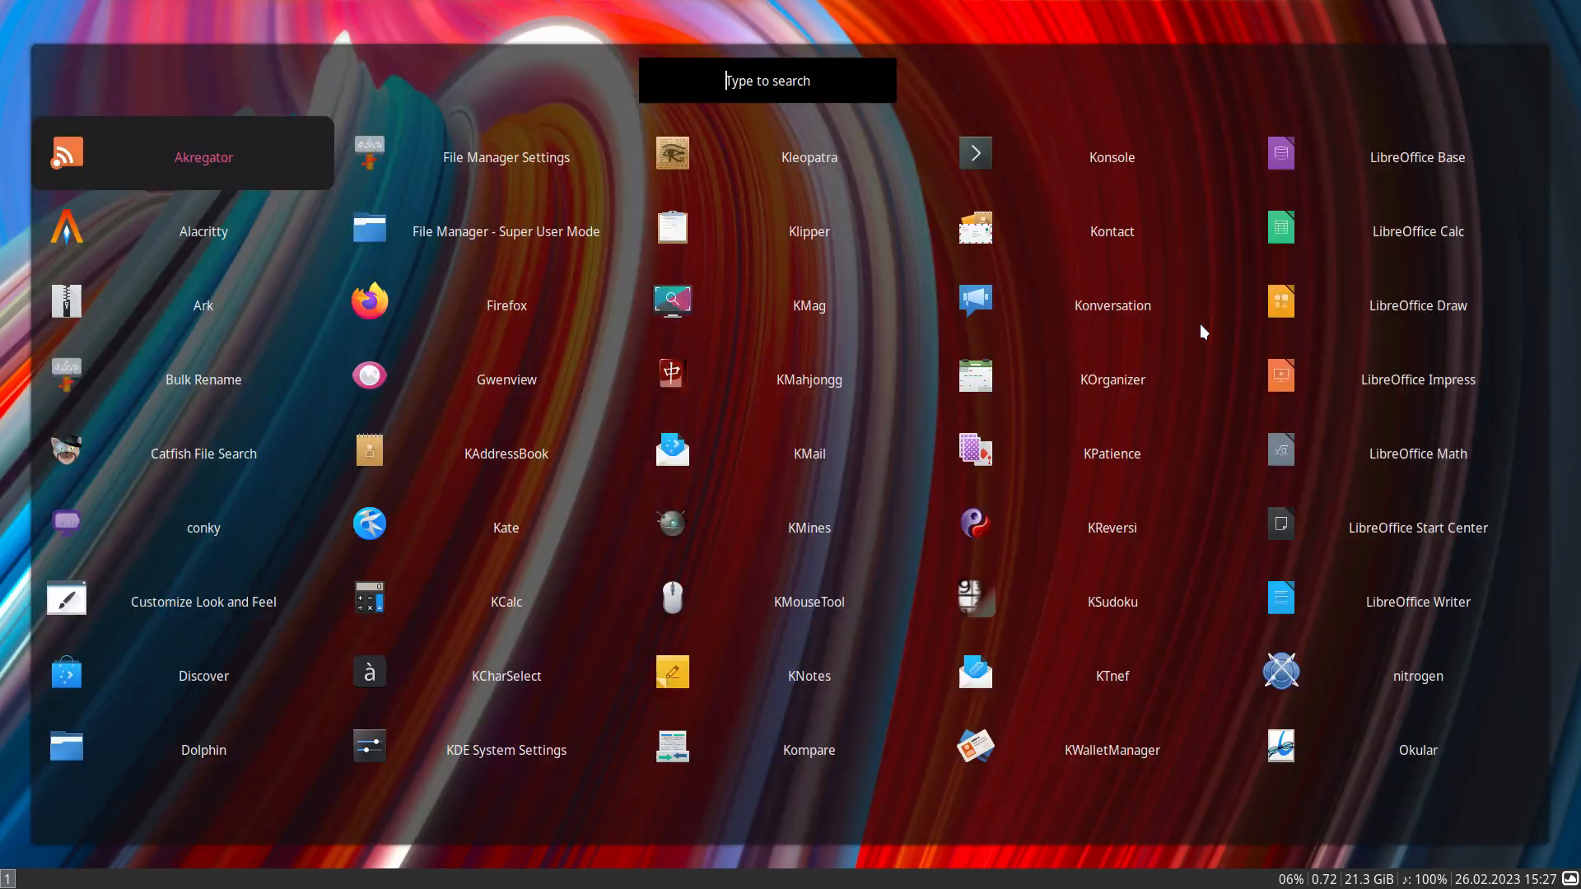
type("subl")
key("Return")
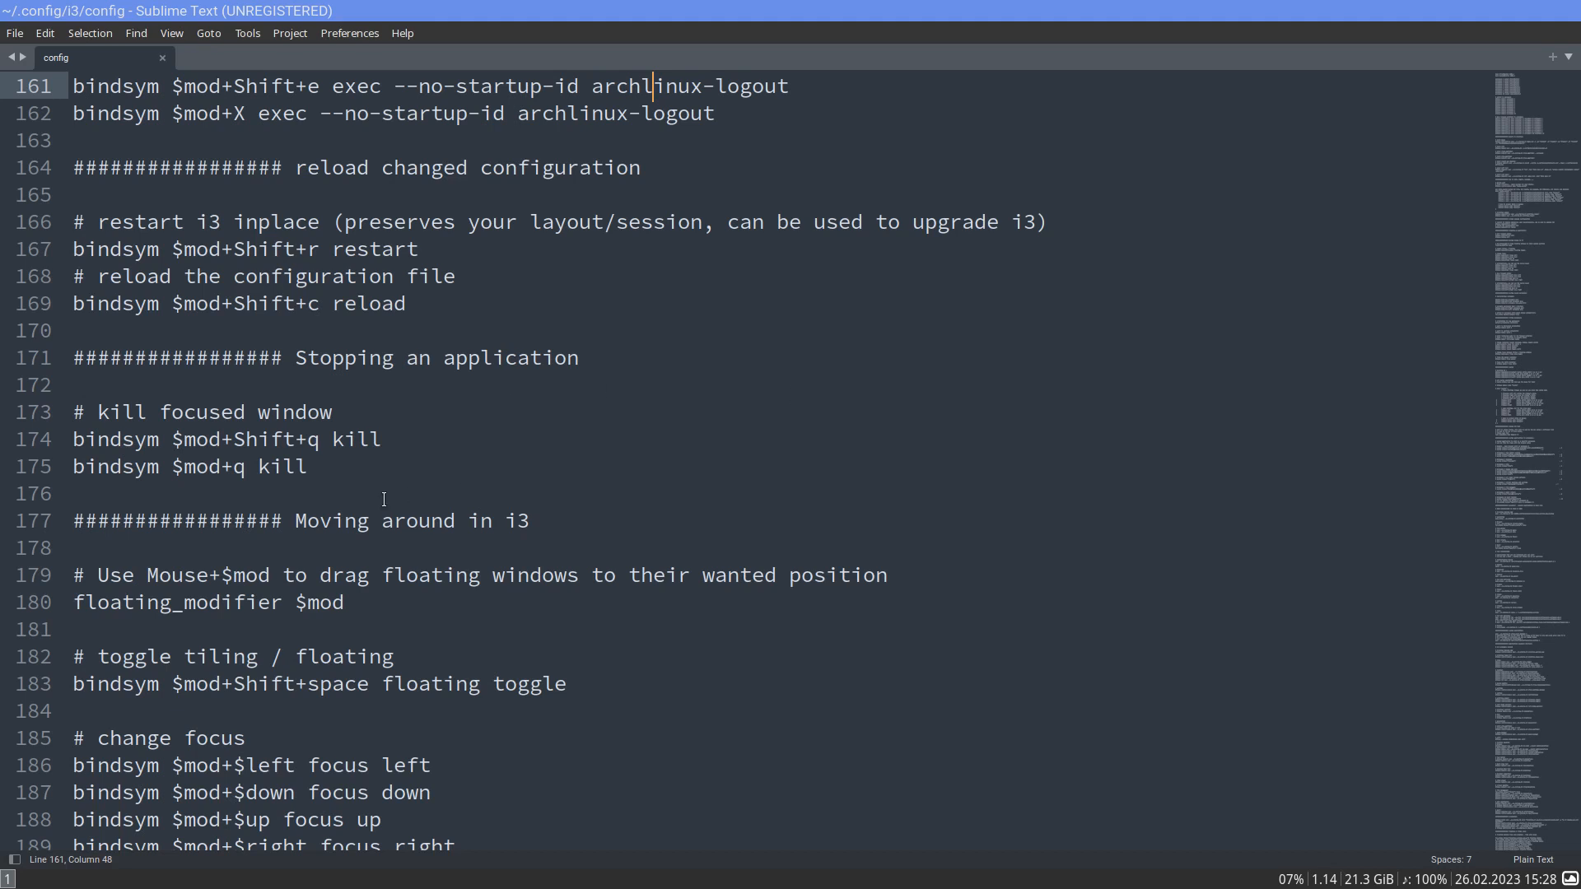
- Examine the config's focus, move, workspace, layout, resize and font settings and the application-to-workspace assignments
scroll(383, 499, "down", 4)
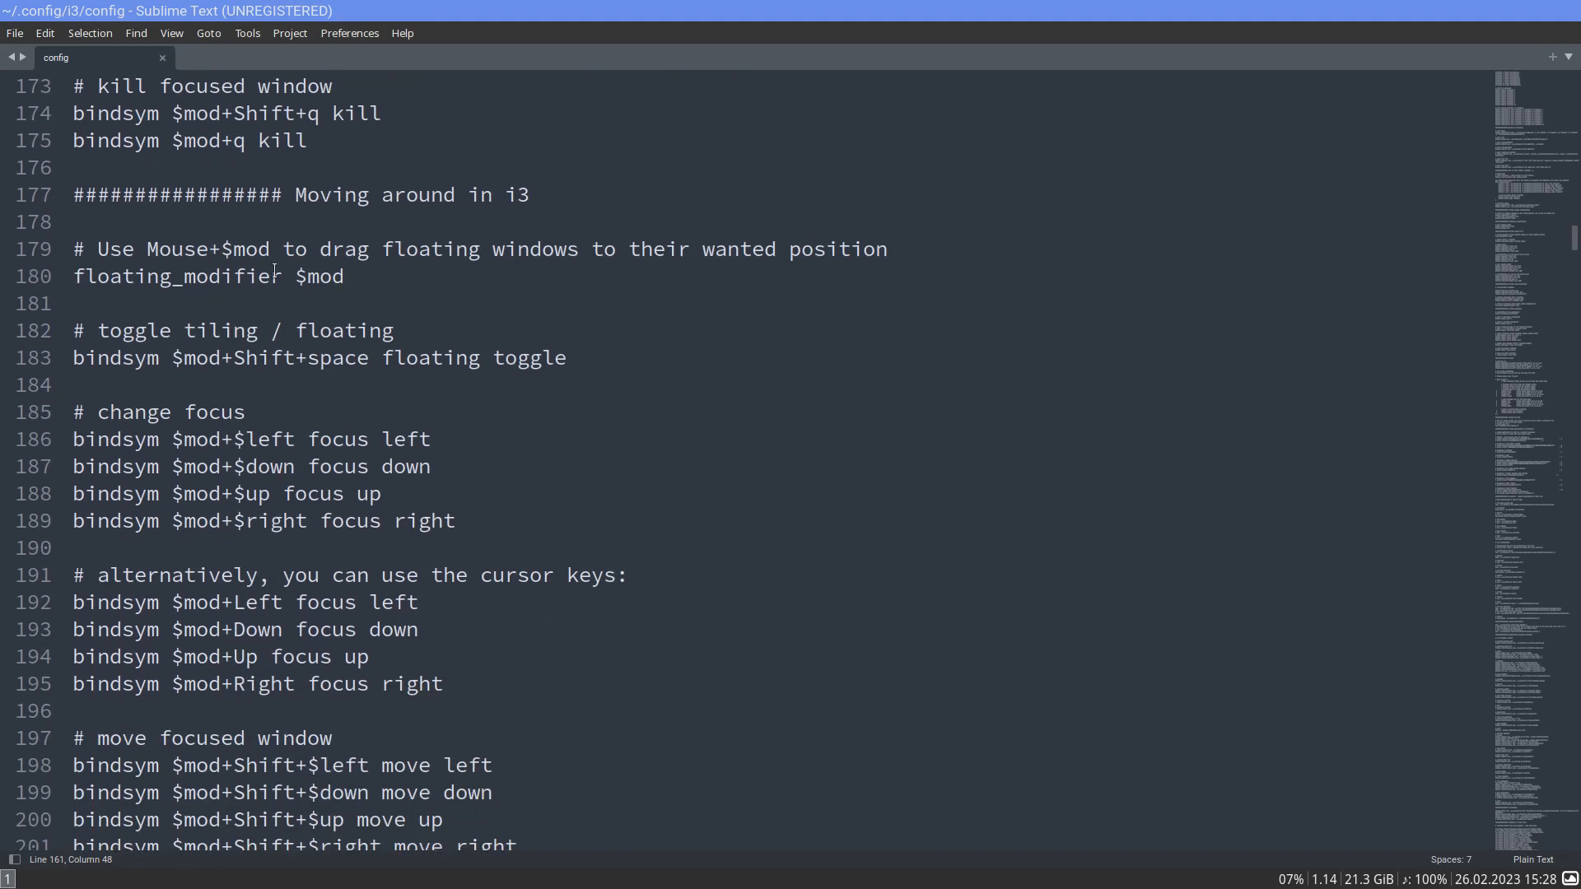
scroll(238, 375, "down", 8)
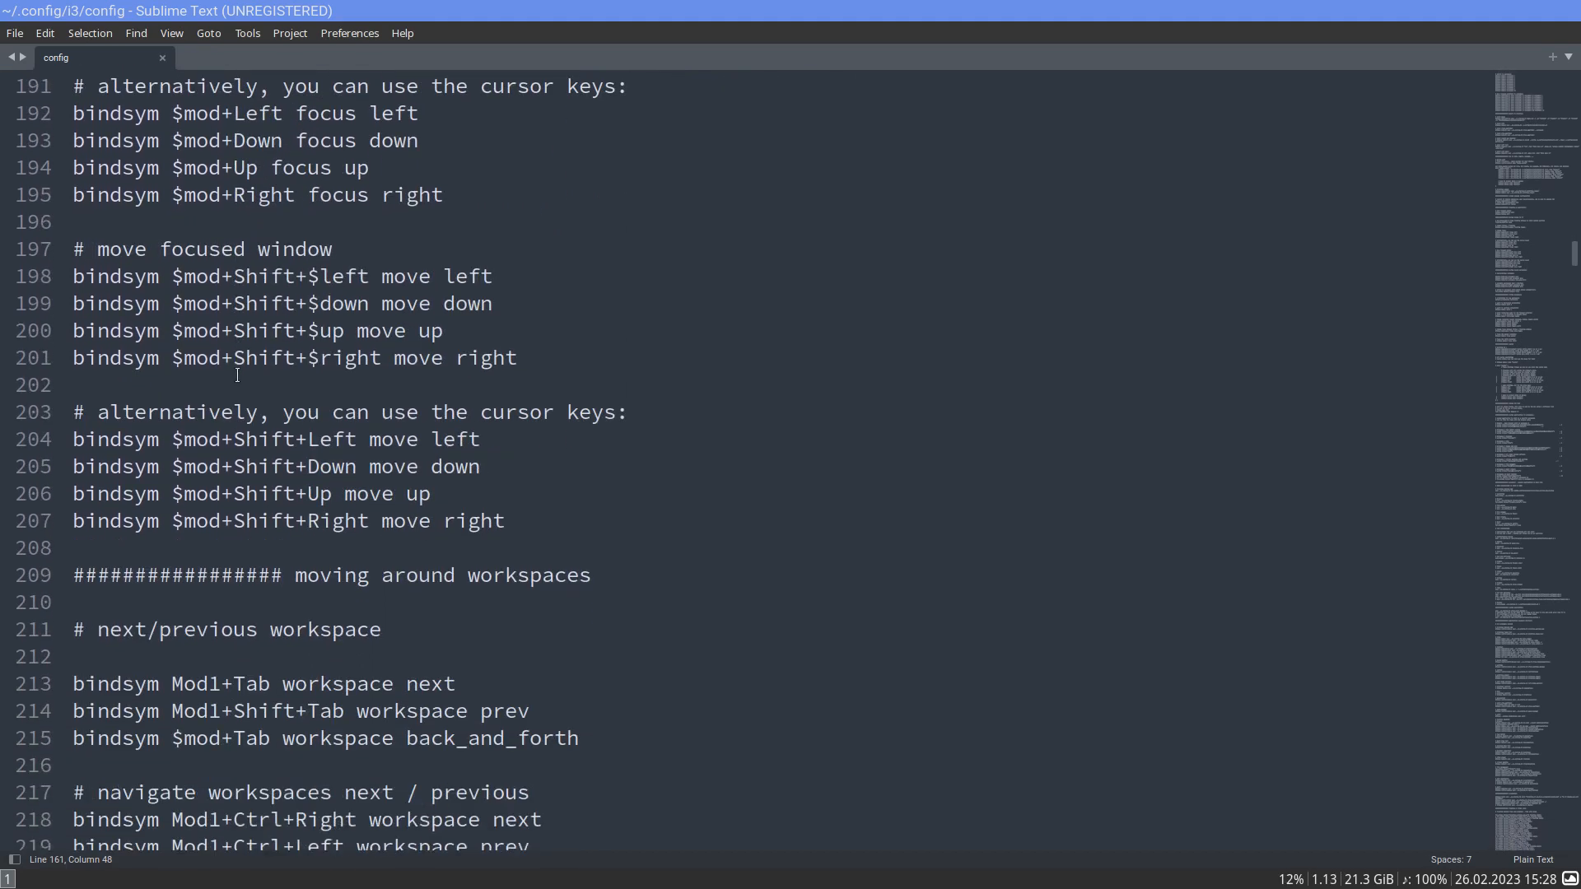
scroll(237, 376, "down", 10)
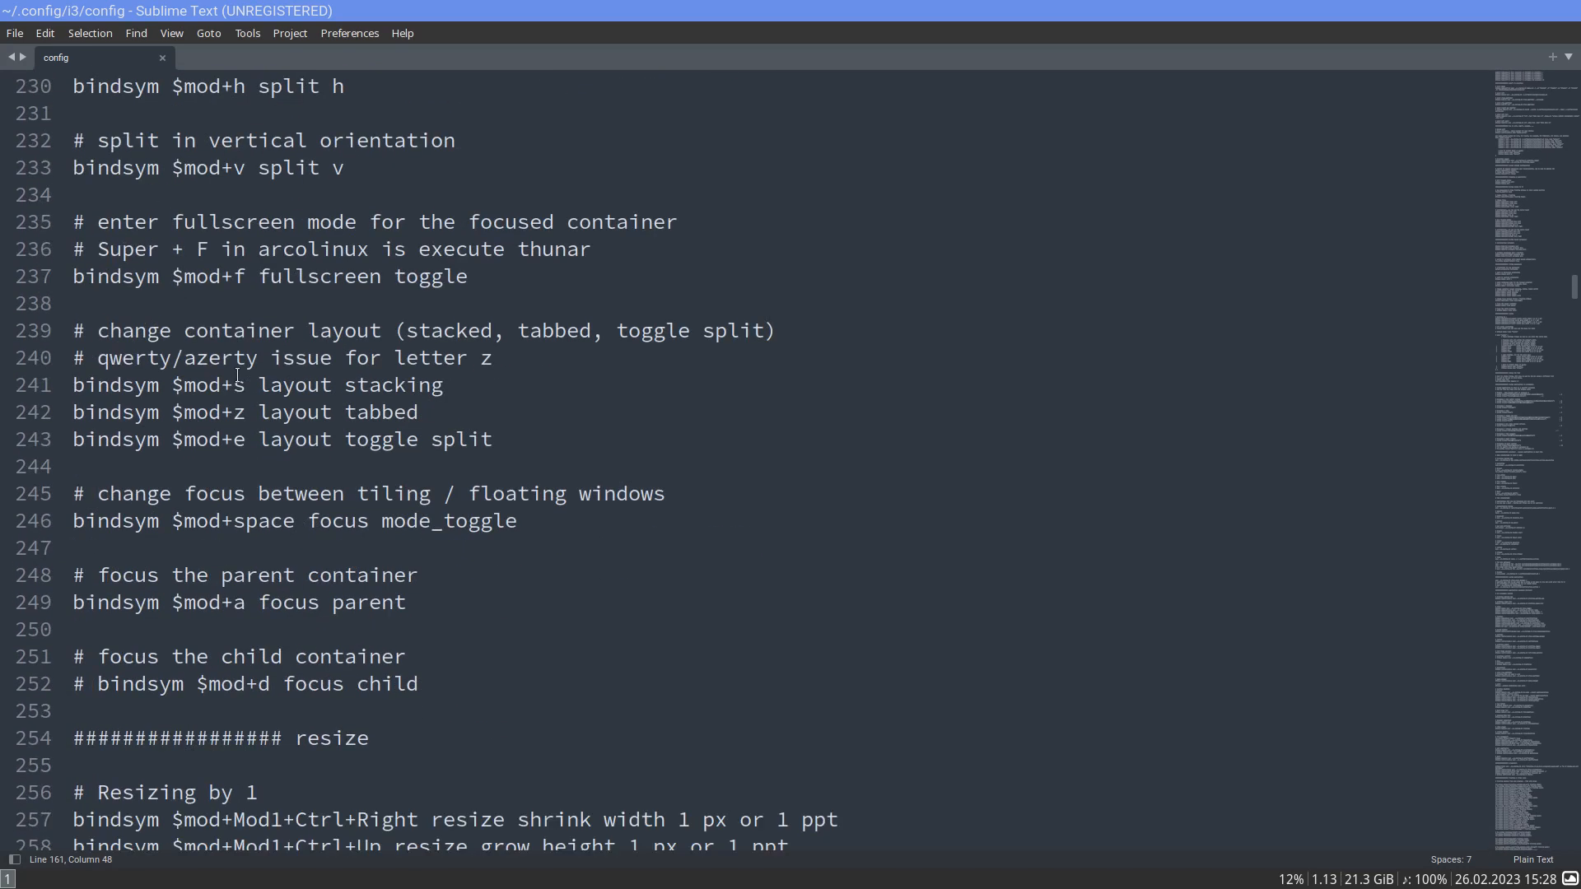
scroll(310, 390, "down", 6)
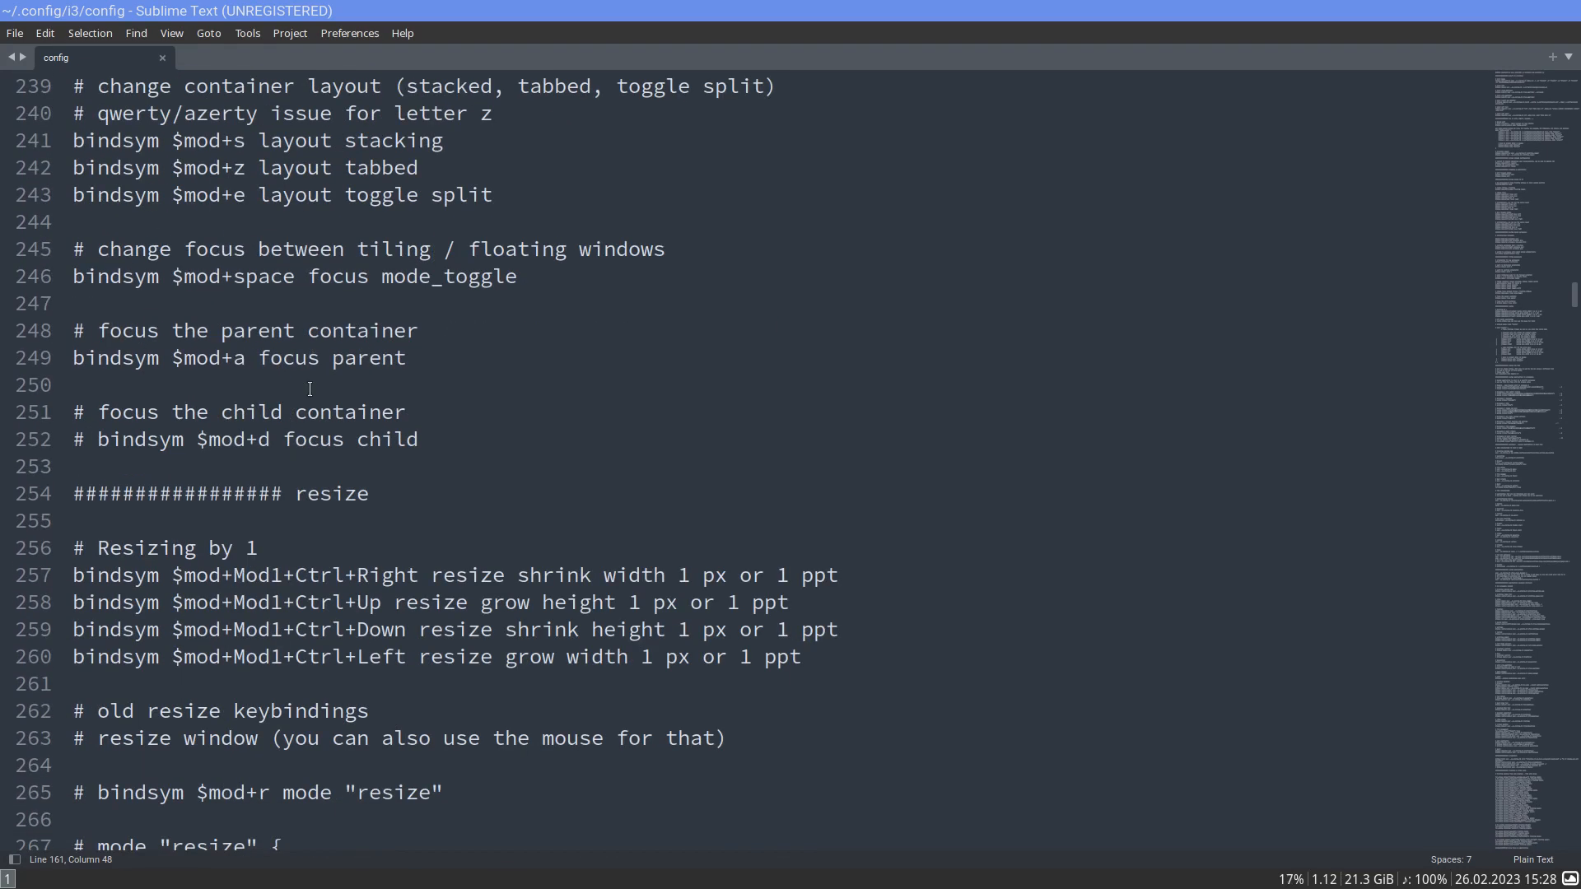
scroll(310, 389, "down", 3)
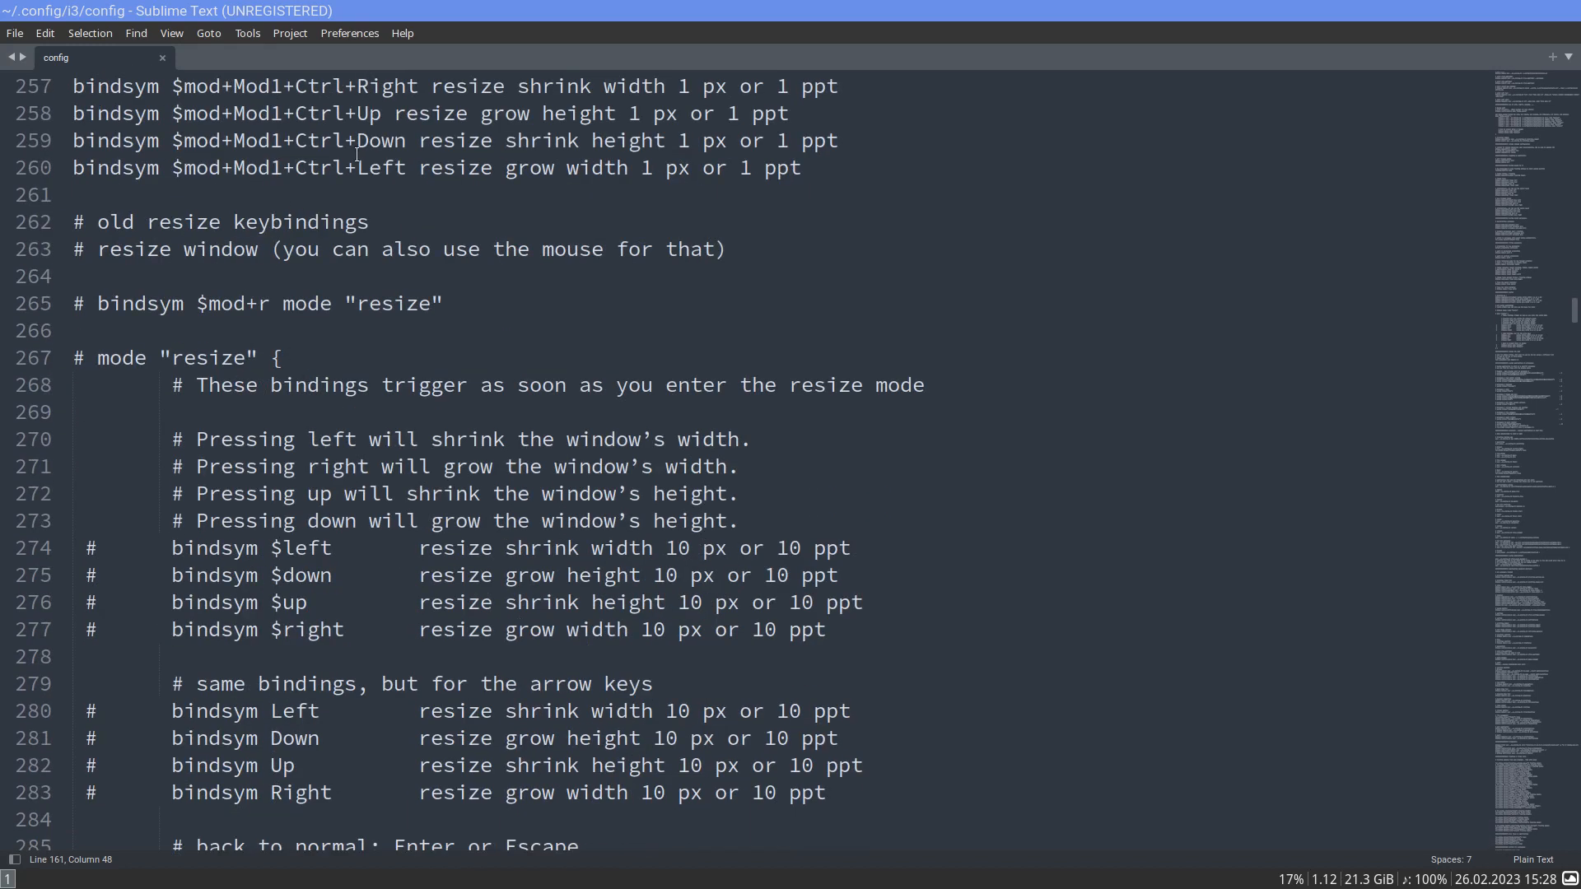
scroll(383, 462, "down", 1)
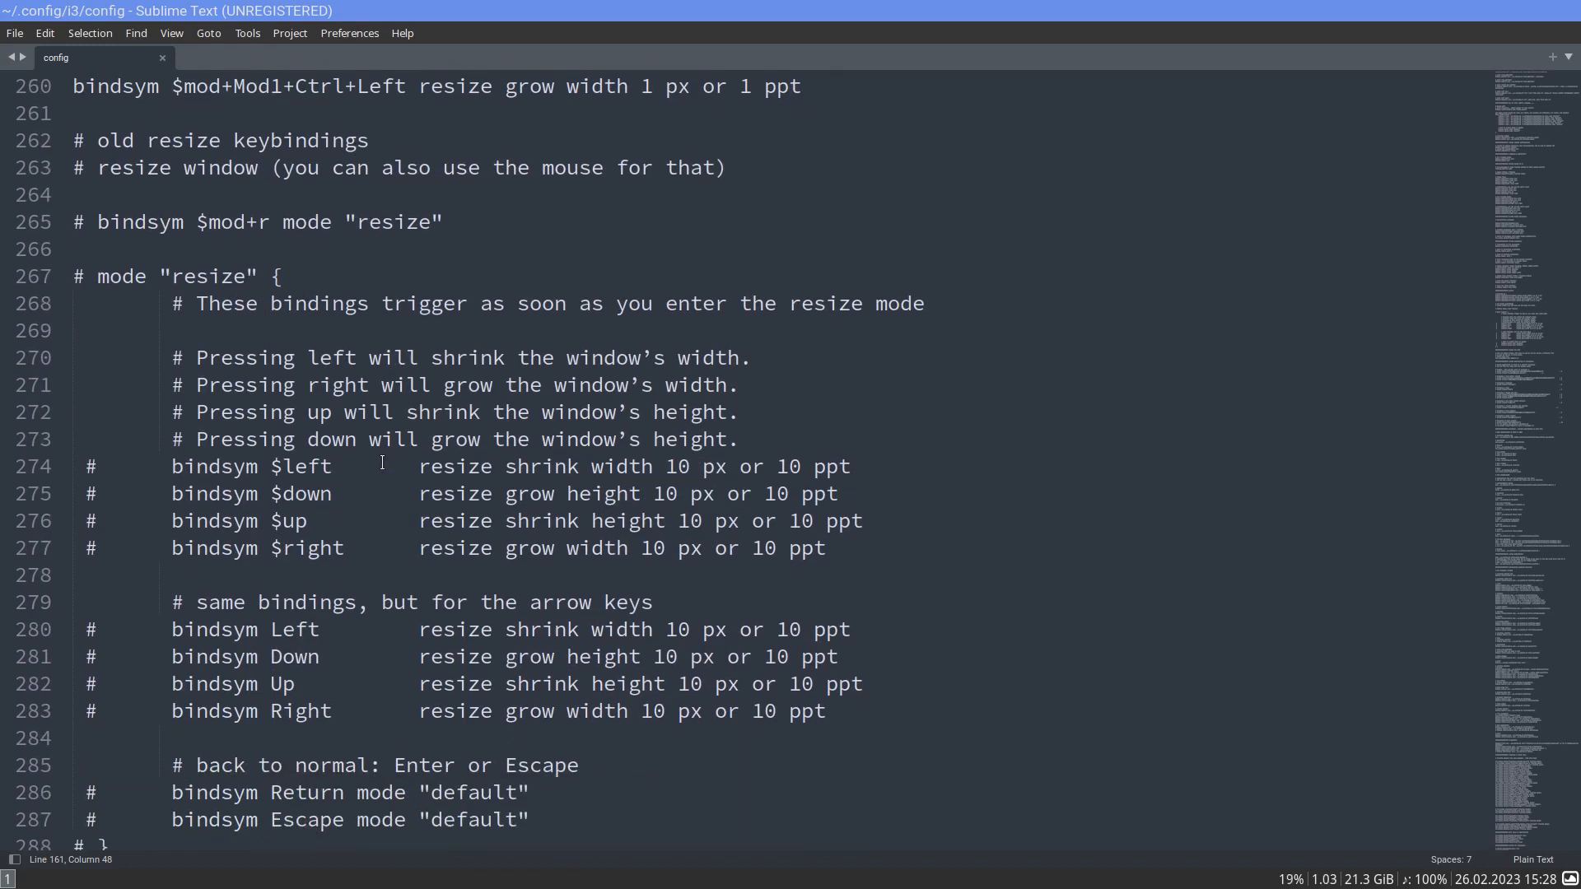
scroll(382, 463, "down", 4)
scroll(382, 462, "down", 4)
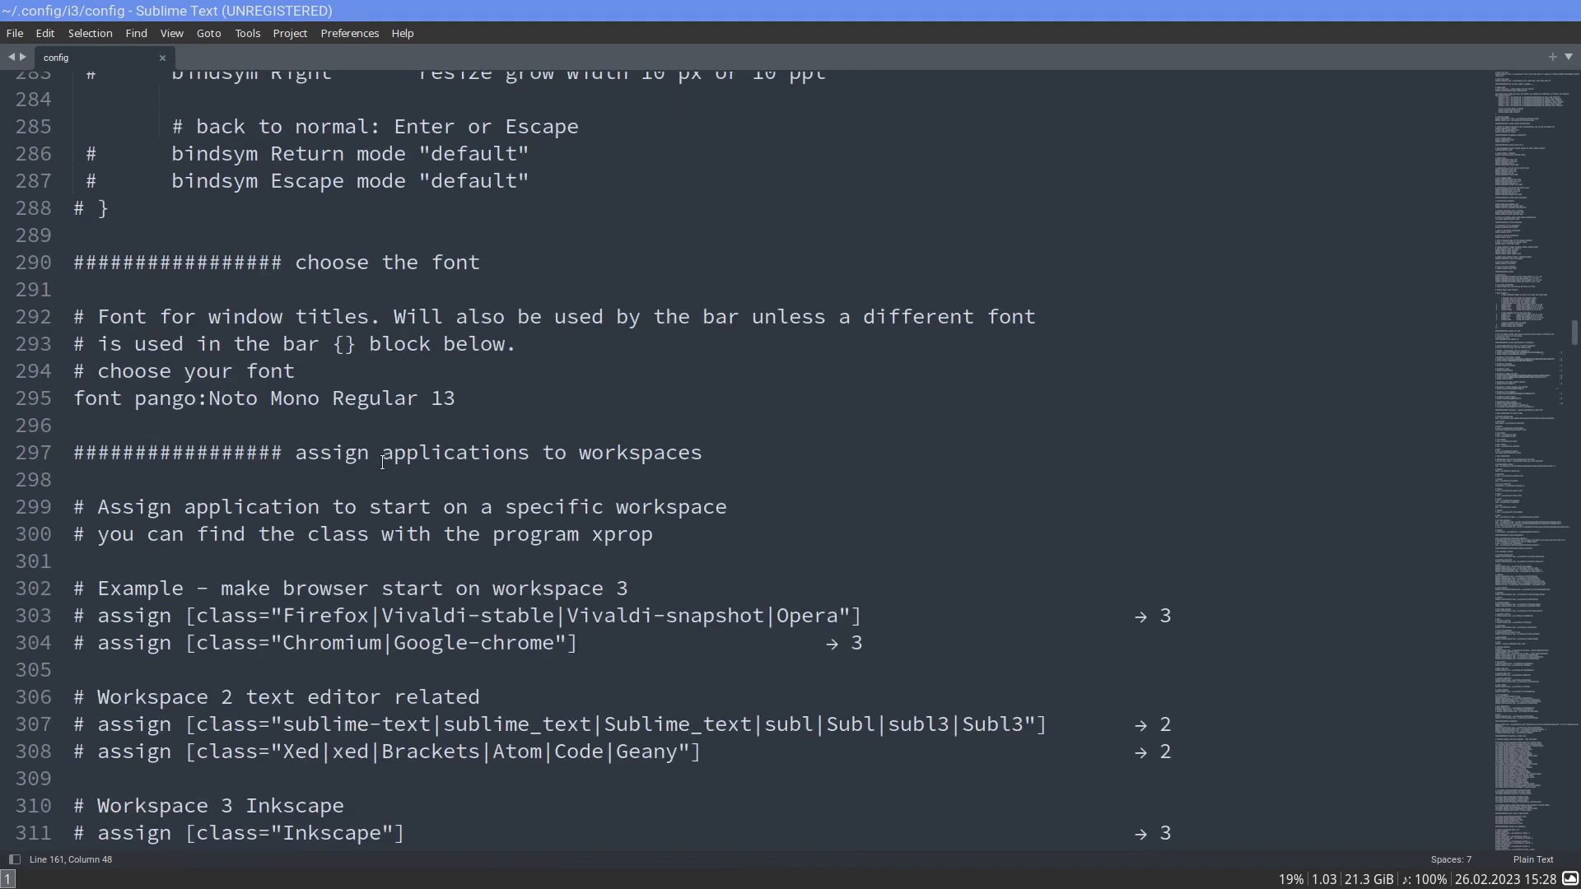
scroll(382, 463, "down", 5)
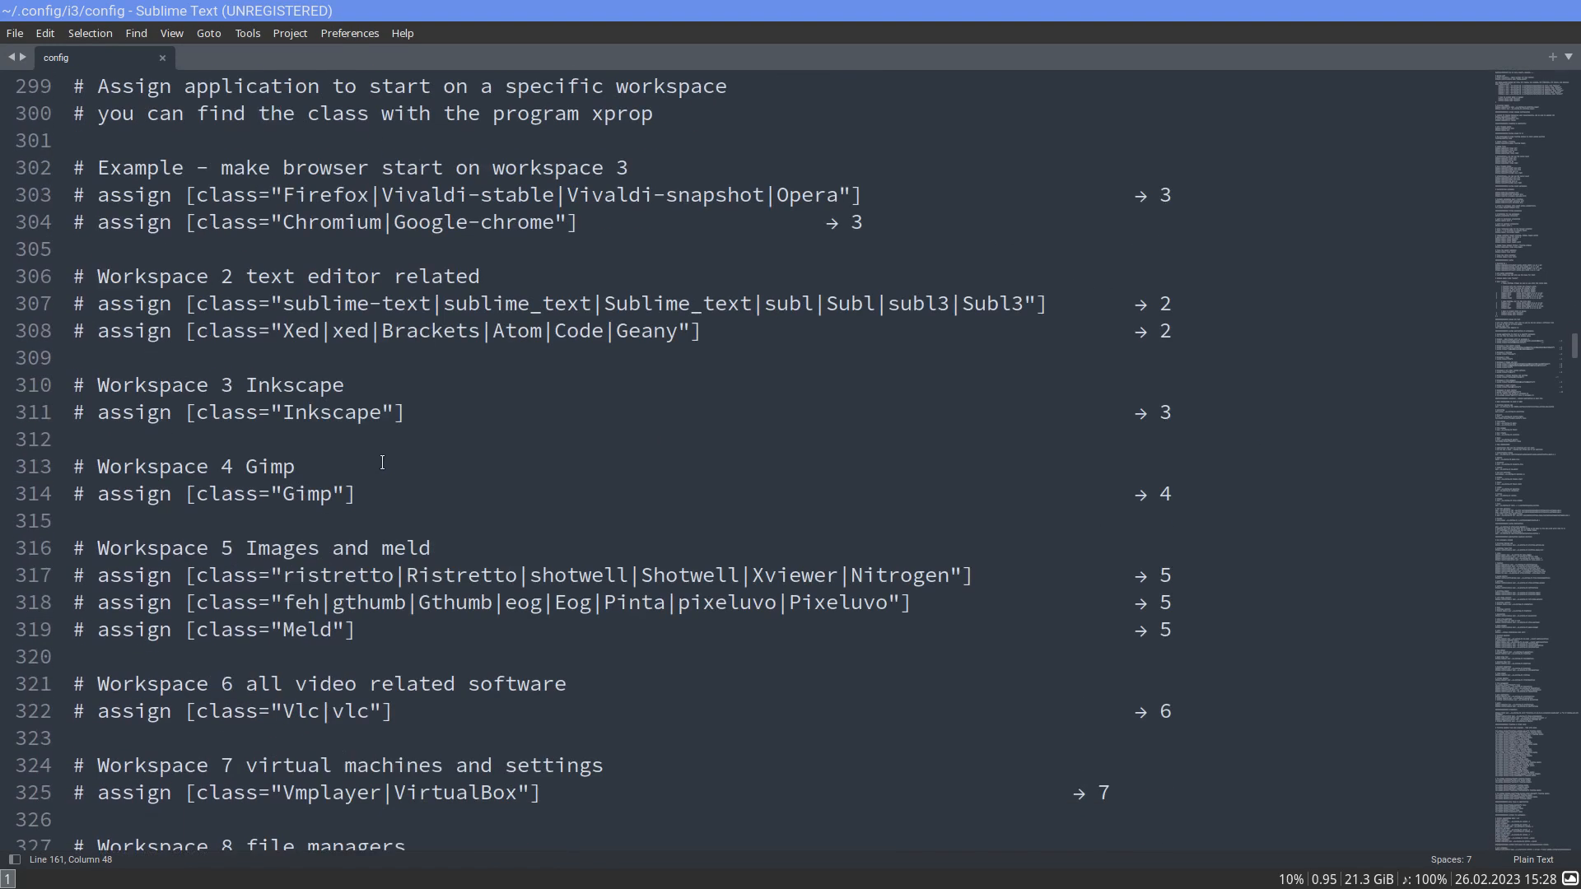
scroll(382, 462, "down", 2)
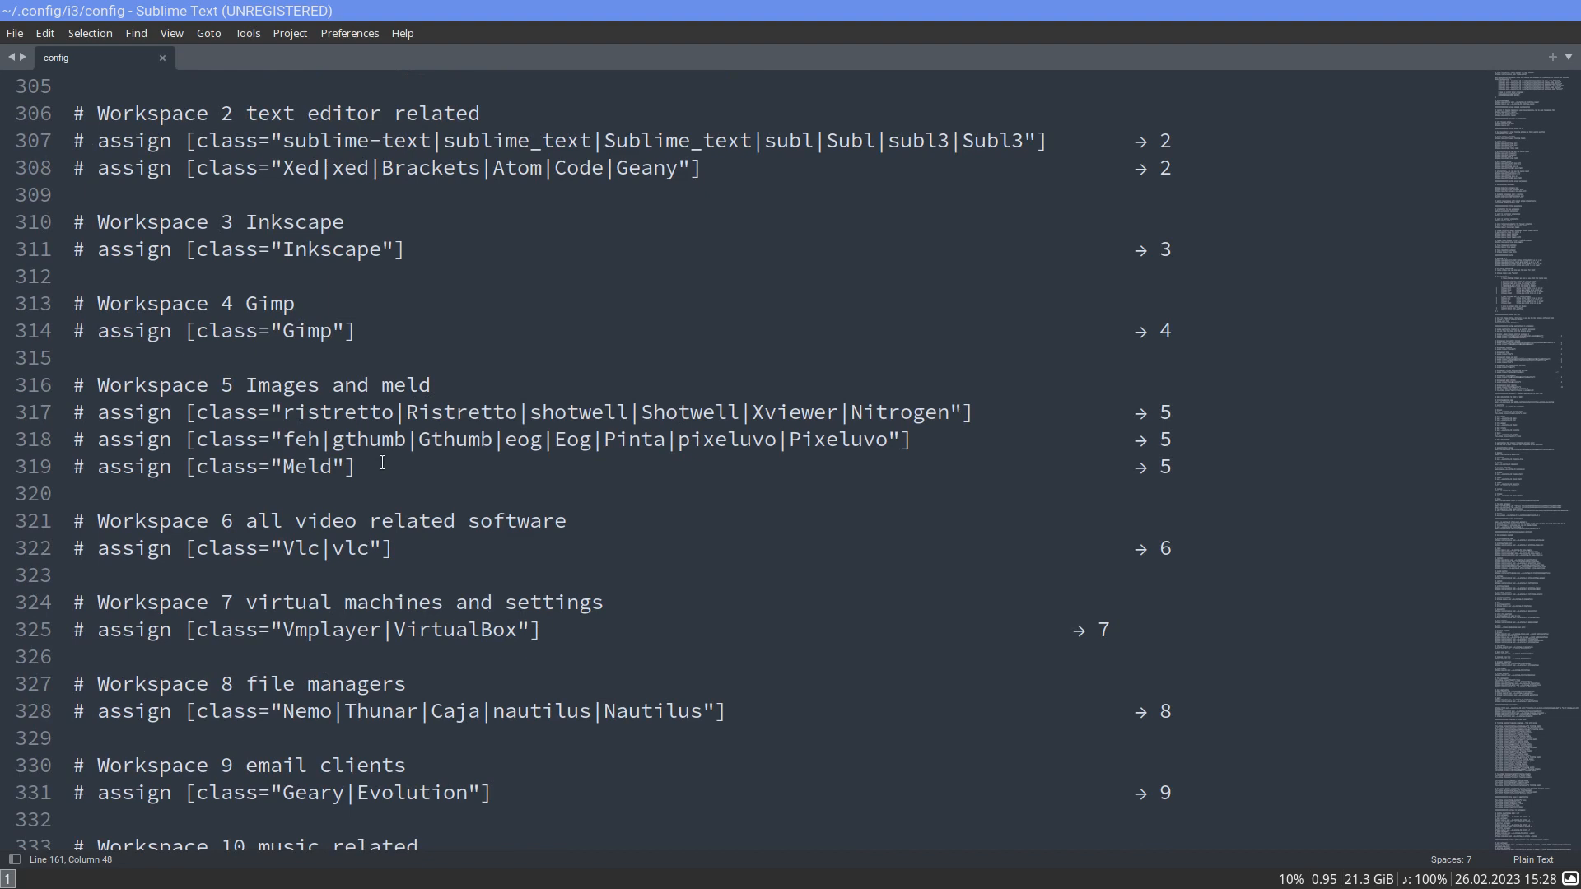
scroll(382, 463, "down", 3)
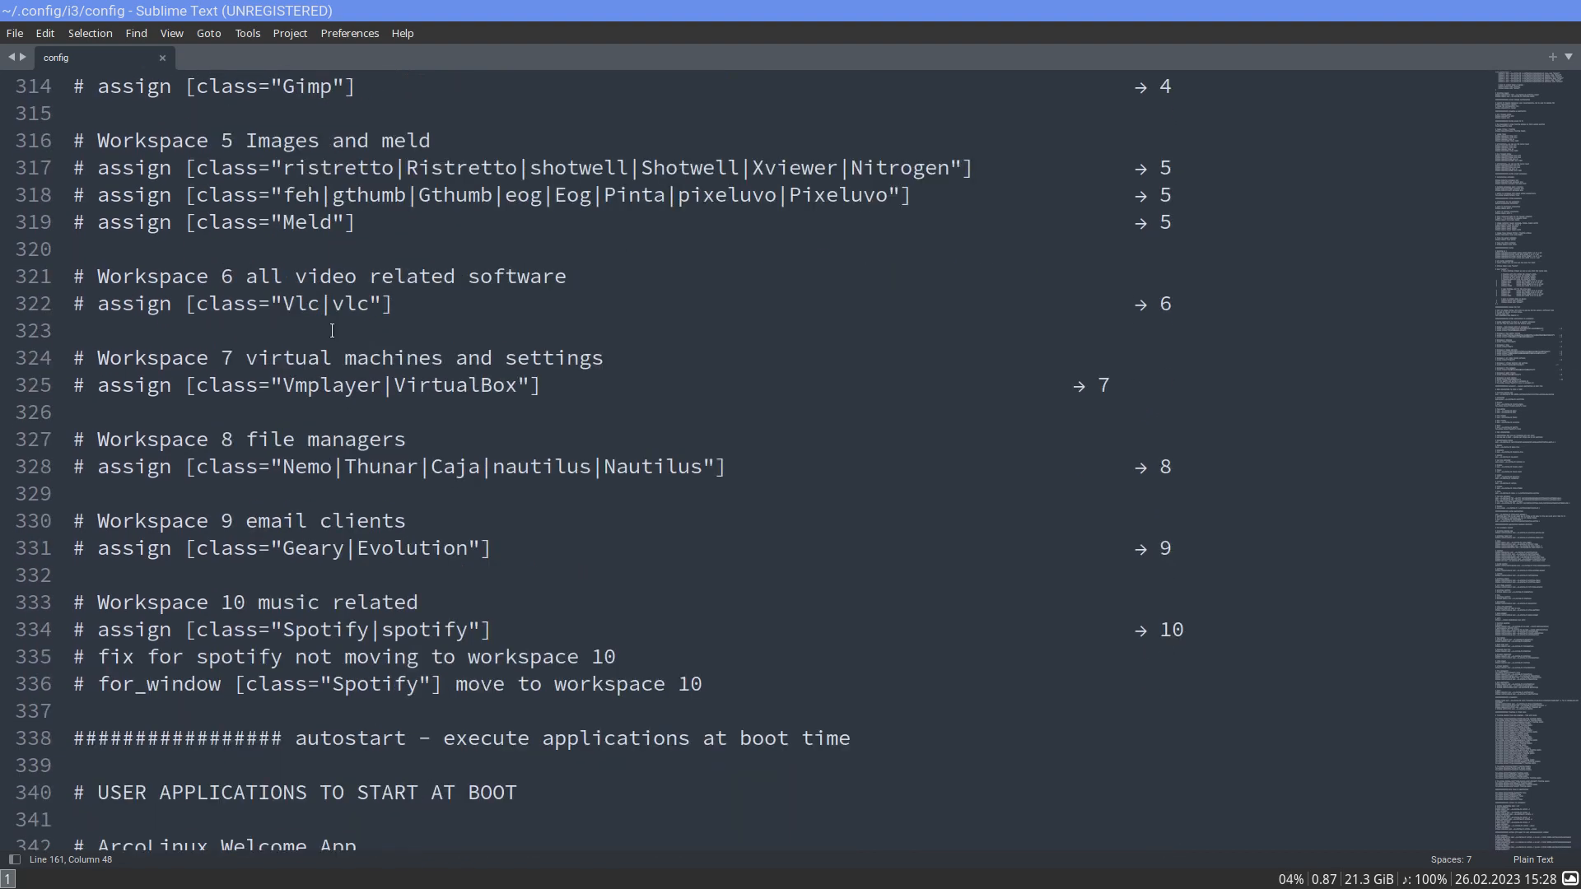
- Open a terminal beside the config, install Meld with sudo zypper in meld, supply the root password and accept the installation
key("super+Return")
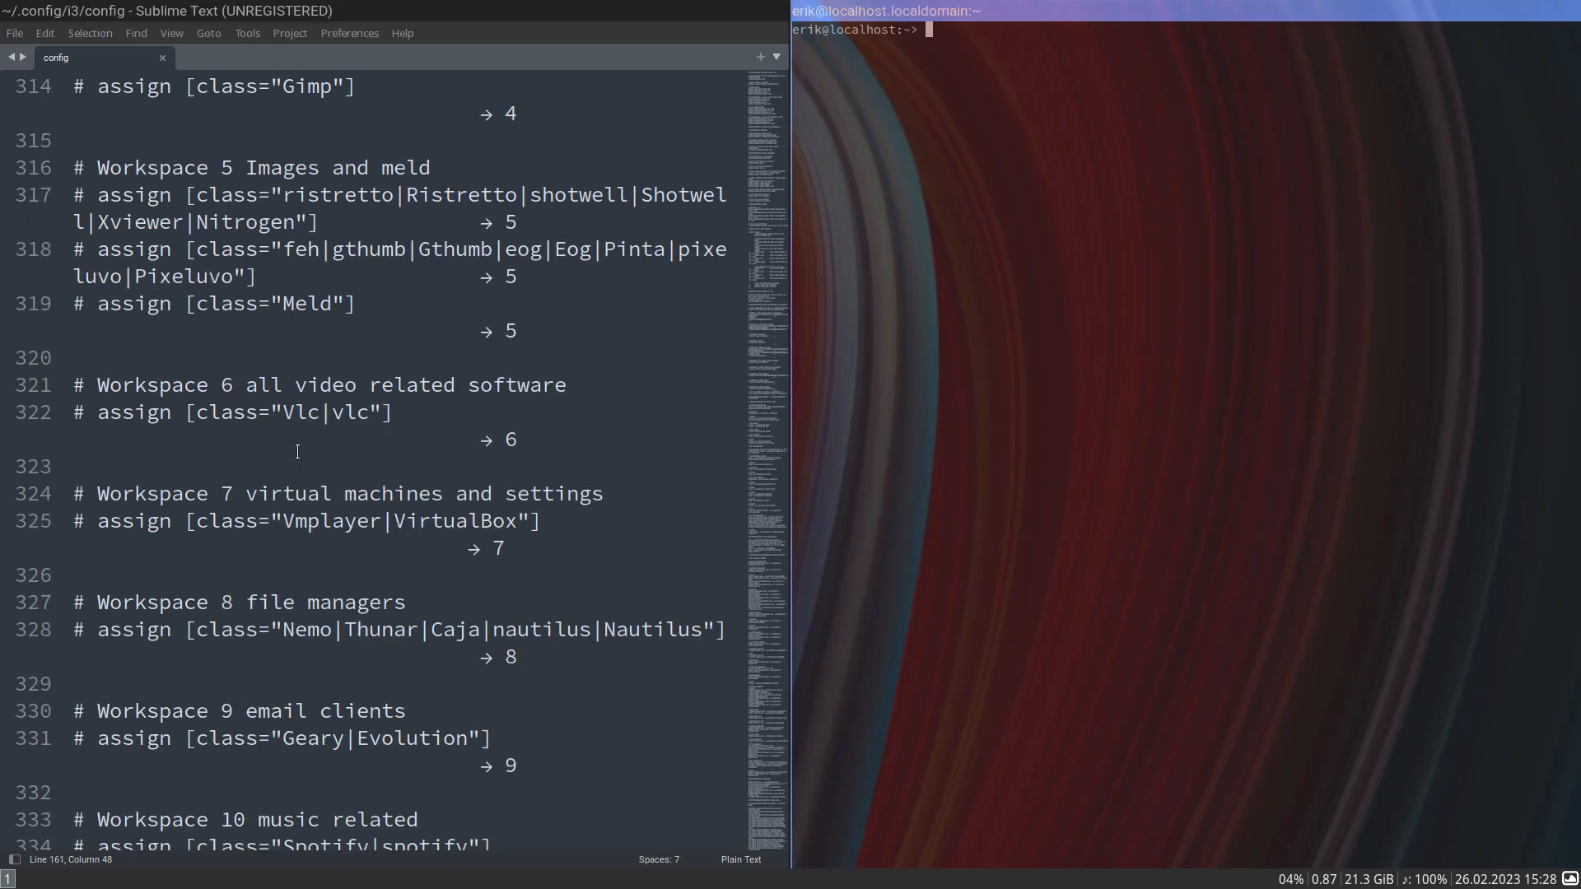
type("sudo zypper in meld")
key("Return")
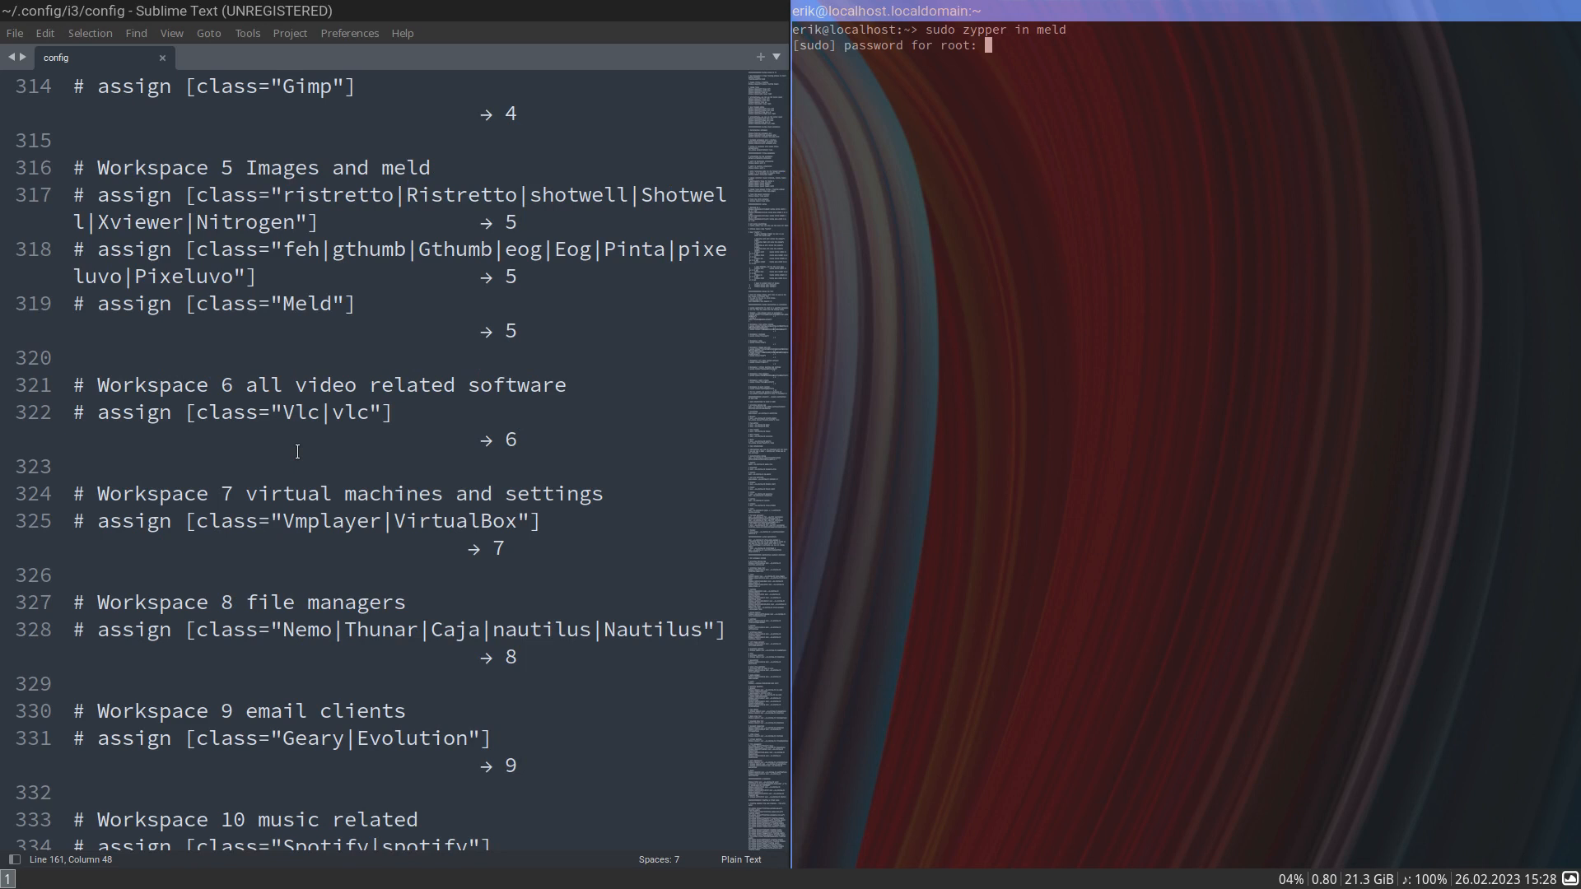
key("Return")
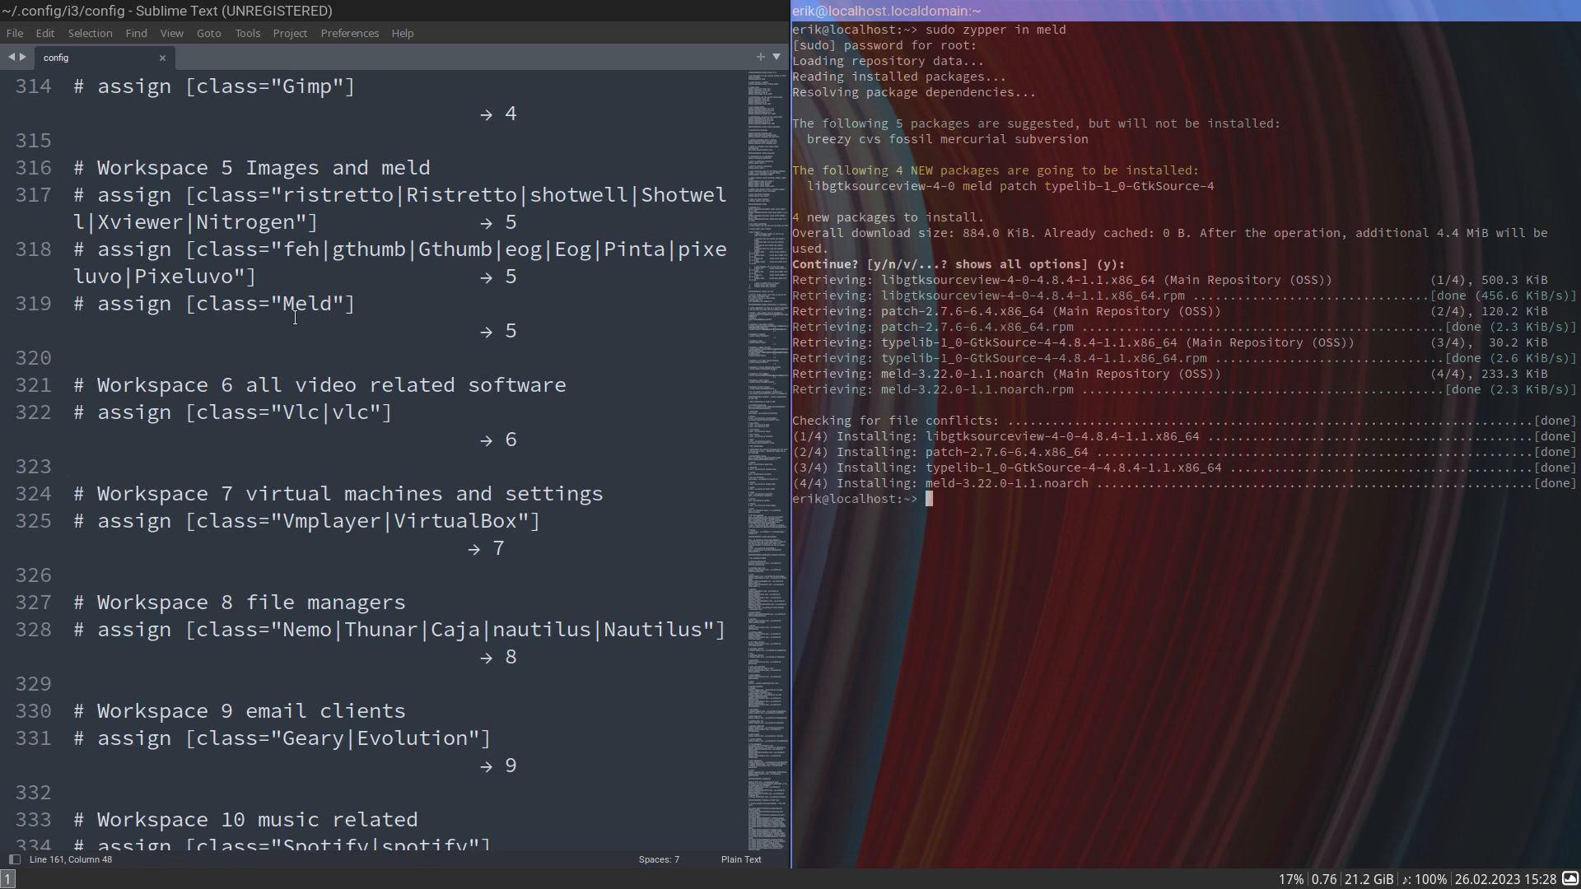
- Review the workspace 10 music assignment in the config and try to install Spotify with sudo zypper in spotify
scroll(295, 317, "down", 6)
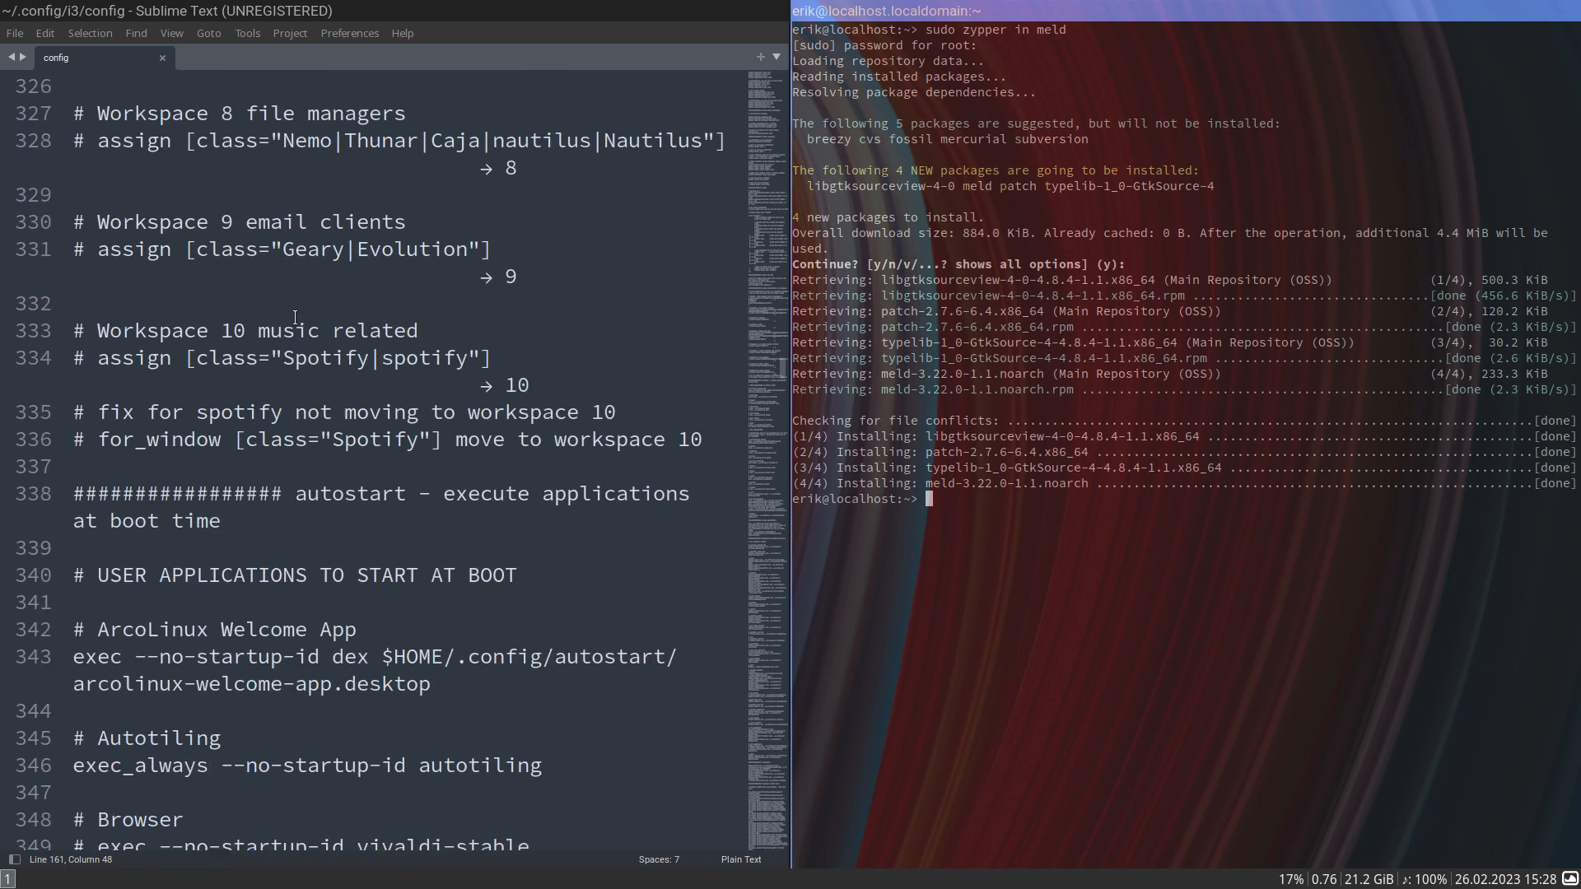
scroll(295, 317, "down", 2)
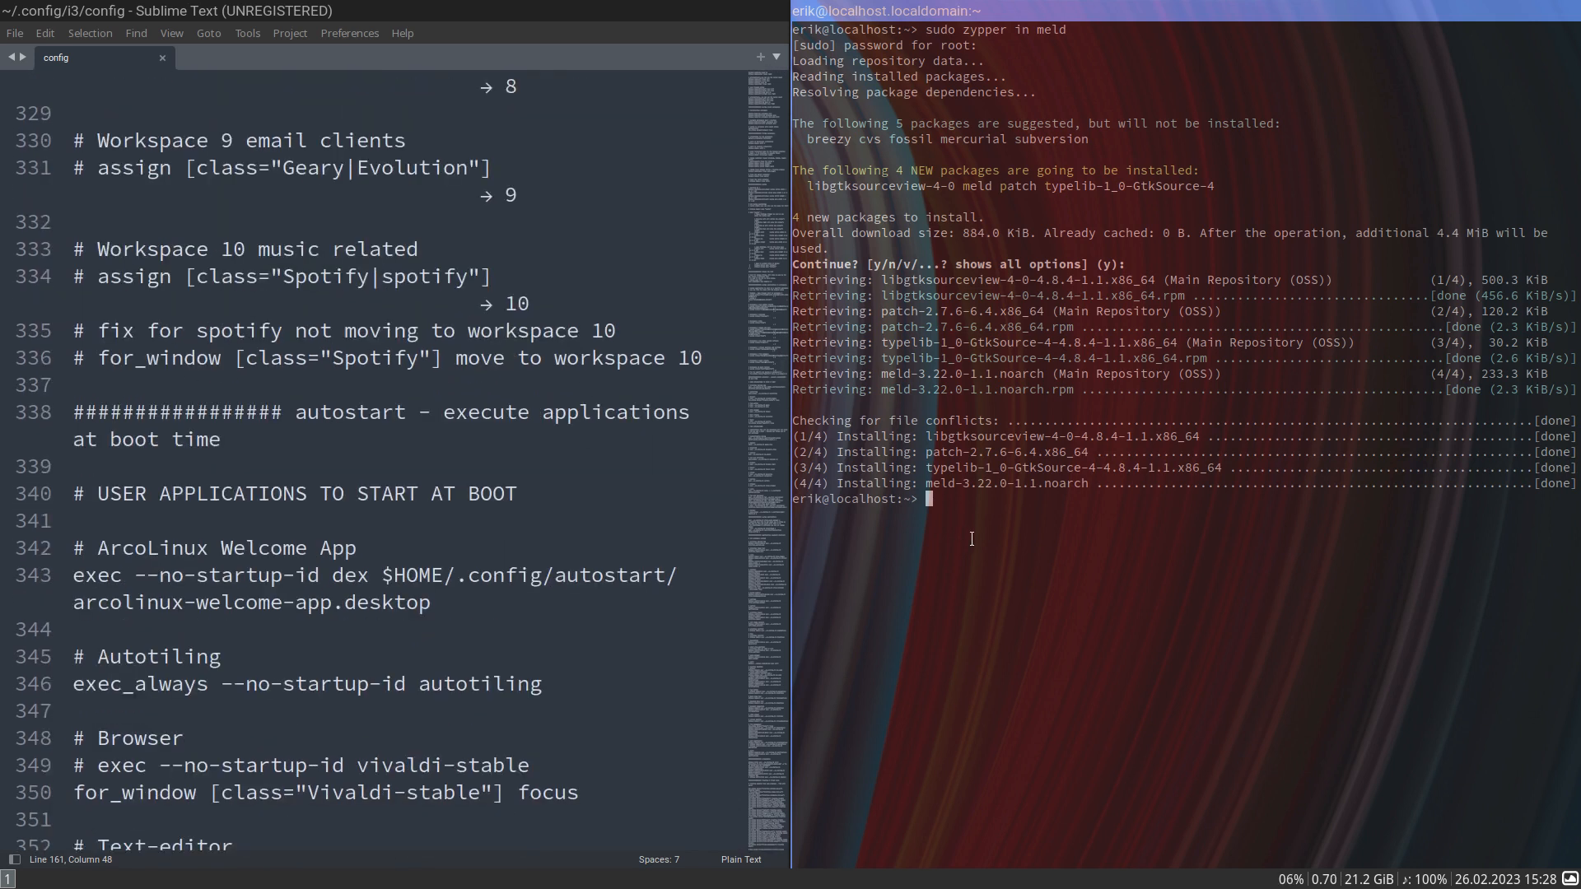
type("sudo pacman")
key("BackSpace")
key("BackSpace")
key("BackSpace")
key("BackSpace")
key("BackSpace")
key("BackSpace")
key("BackSpace")
type("zypper in spotify")
key("Return")
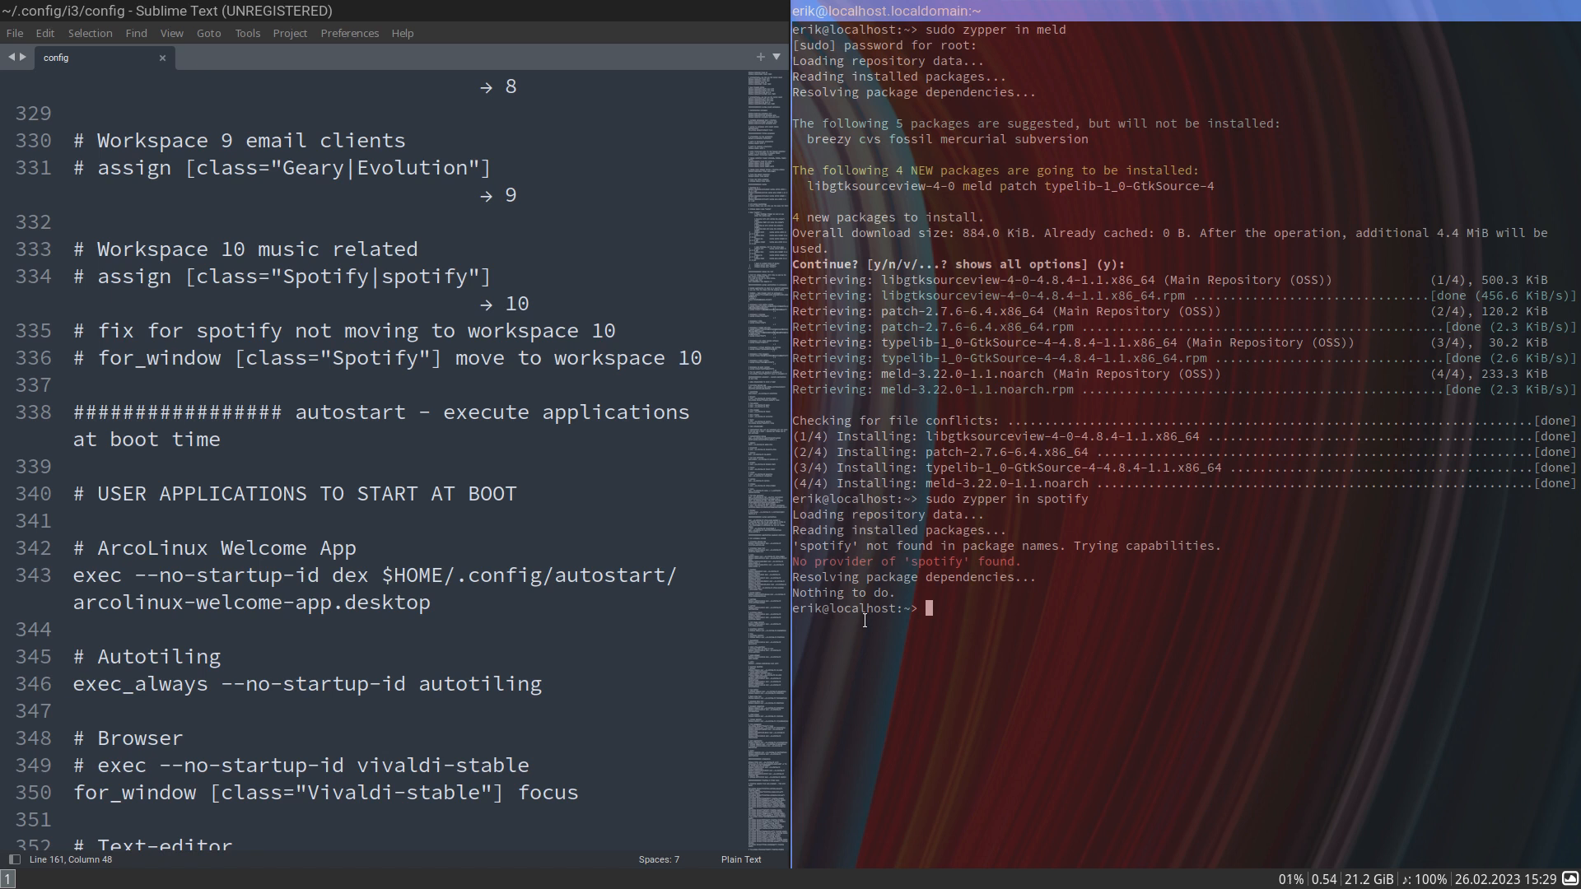
- Search the command launcher for disc and start plasma-discover
key("super+d")
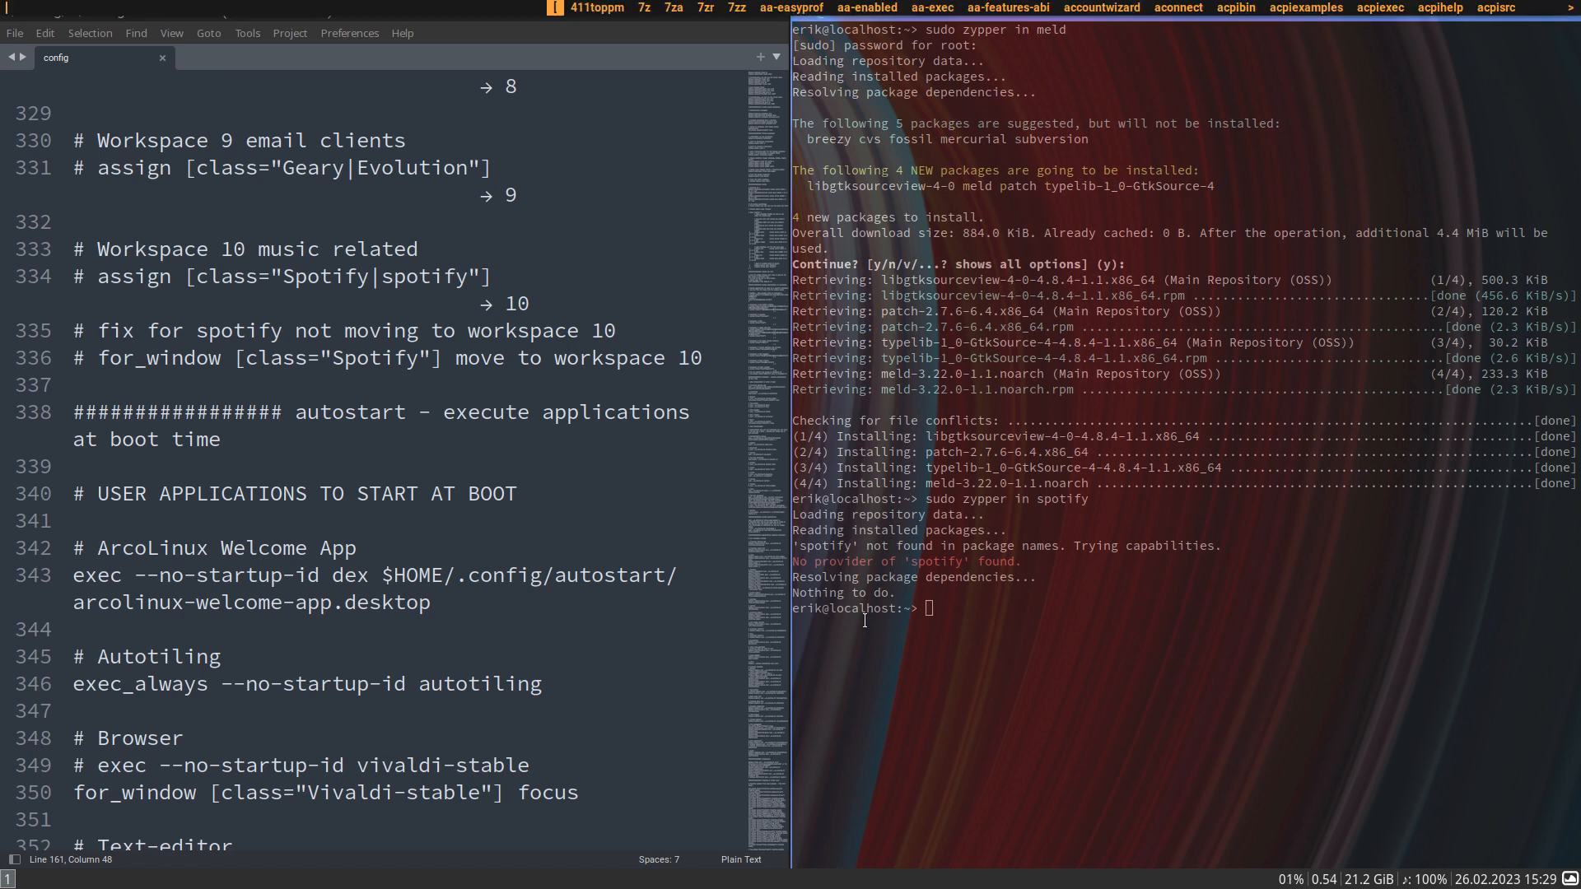
type("disc")
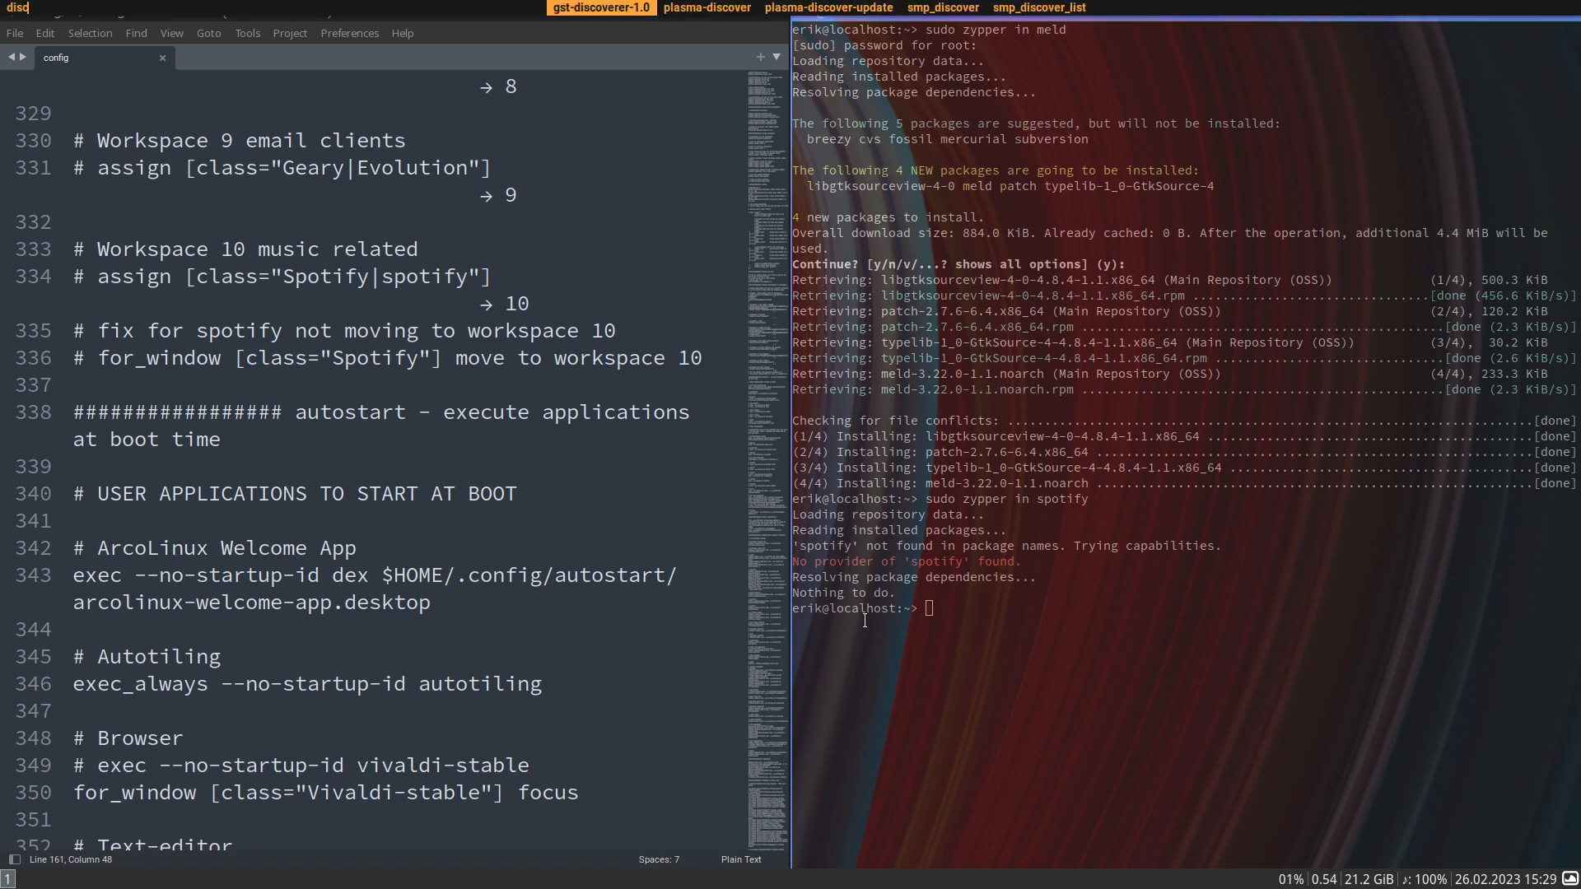
key("Right")
key("Right")
key("Left")
key("Return")
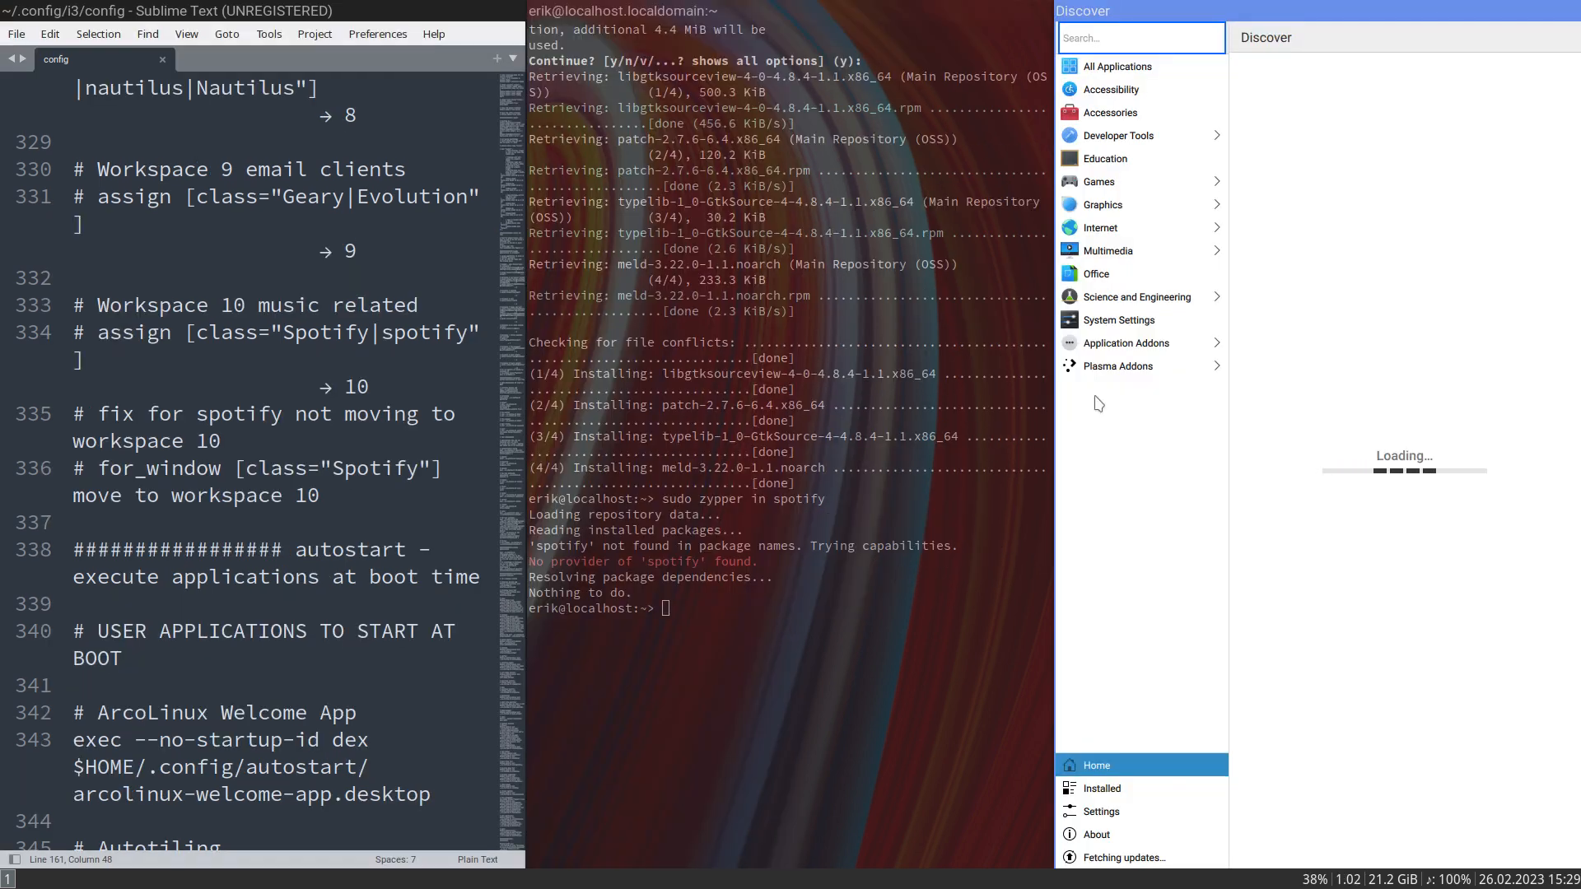
- Show Discover full screen, search for spotify, start installing the Spotify Flatpak and leave full screen
key("super+f")
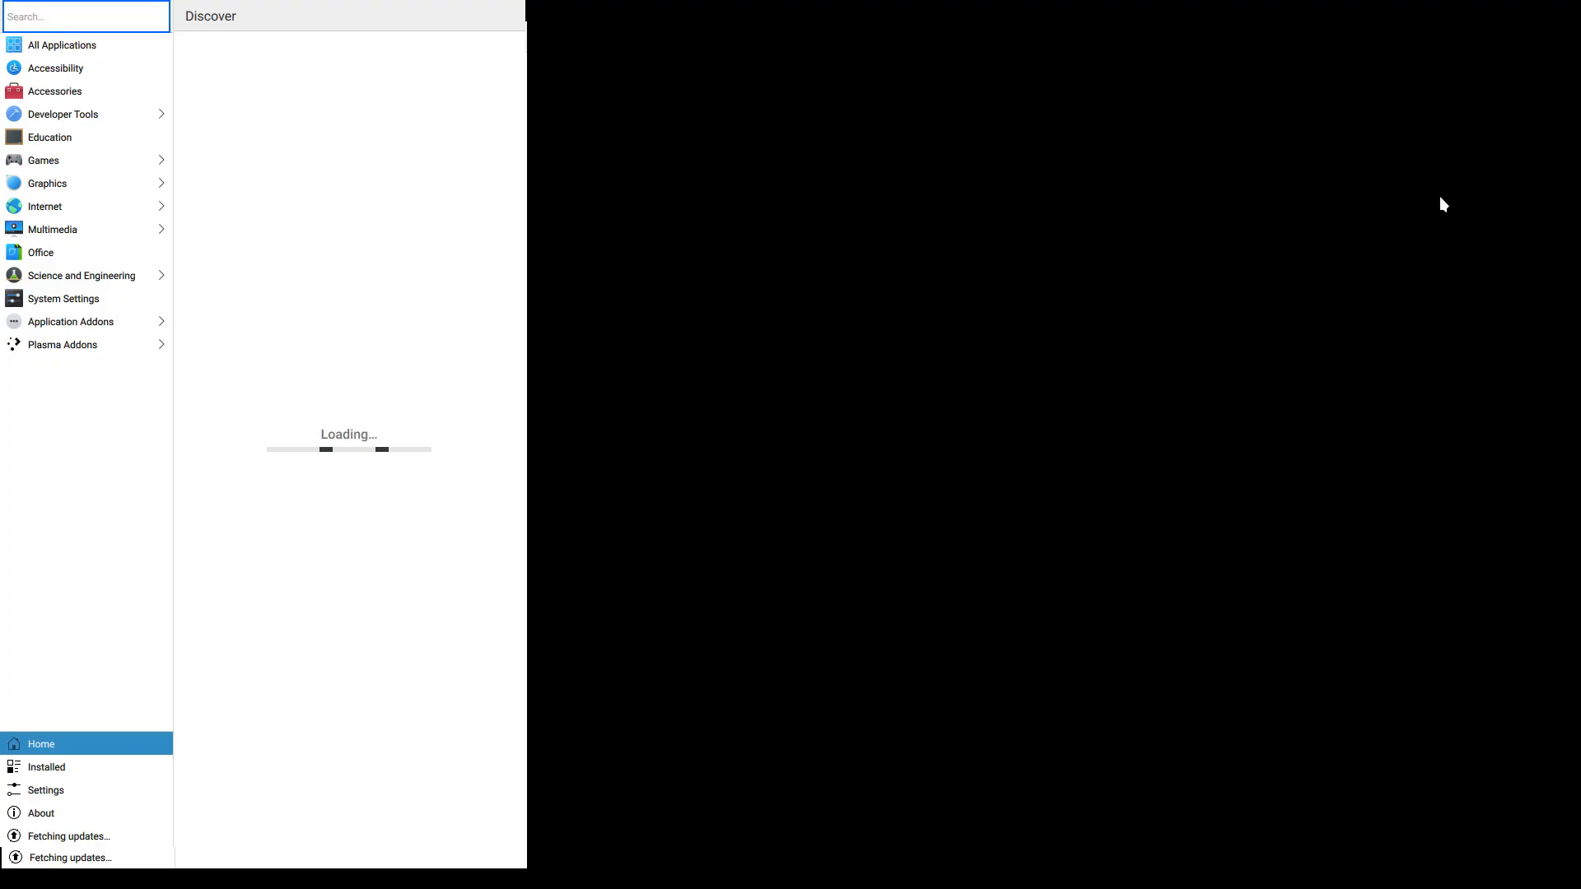
type("spotify")
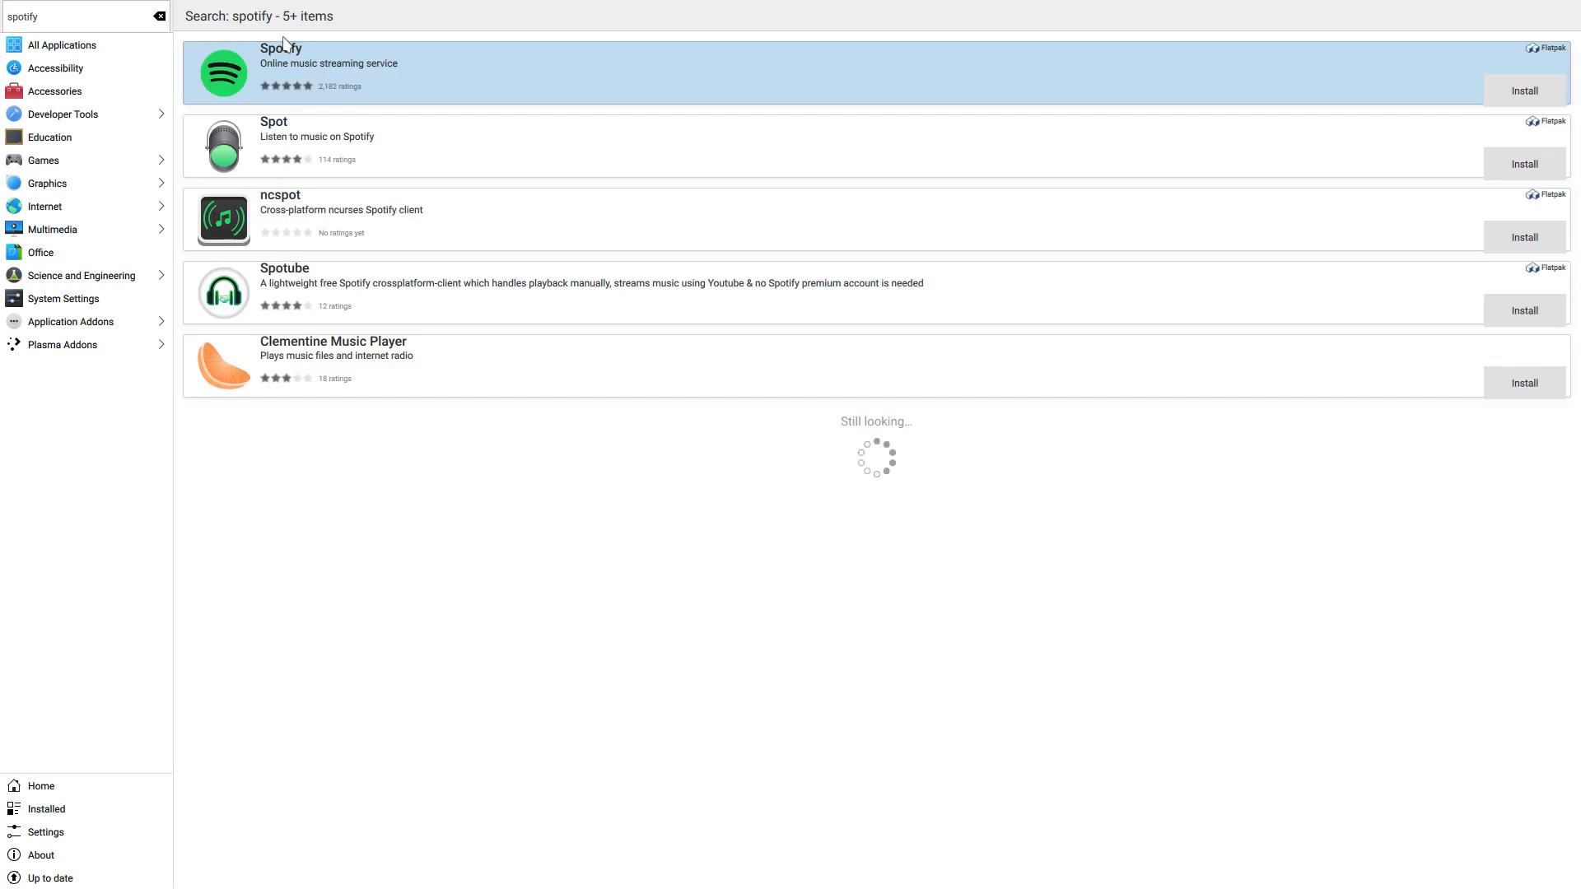
left_click(1524, 91)
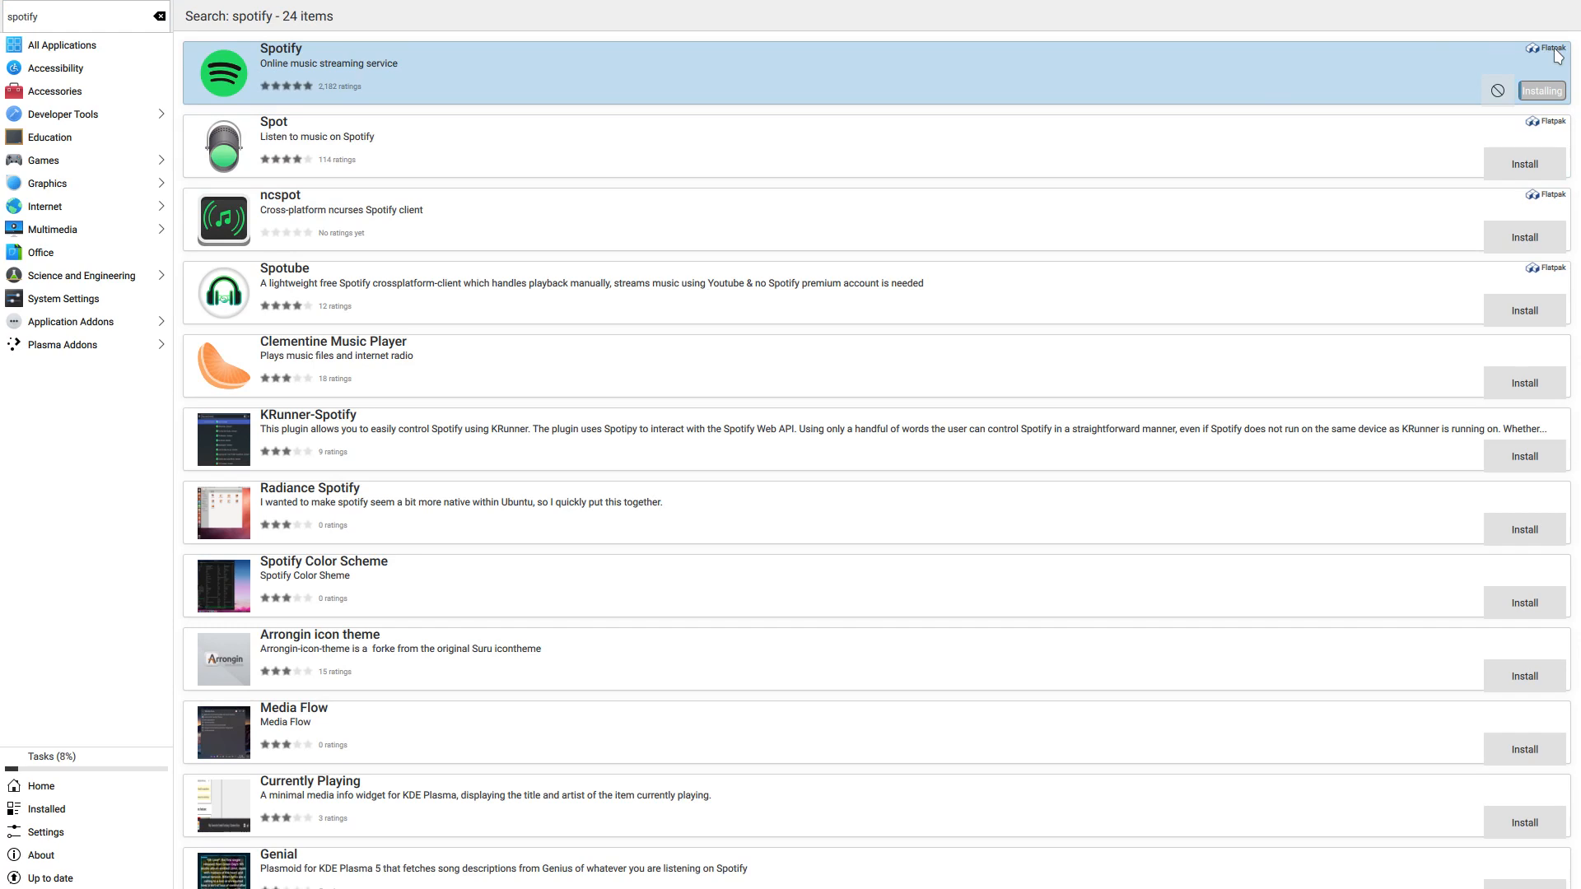
key("super+f")
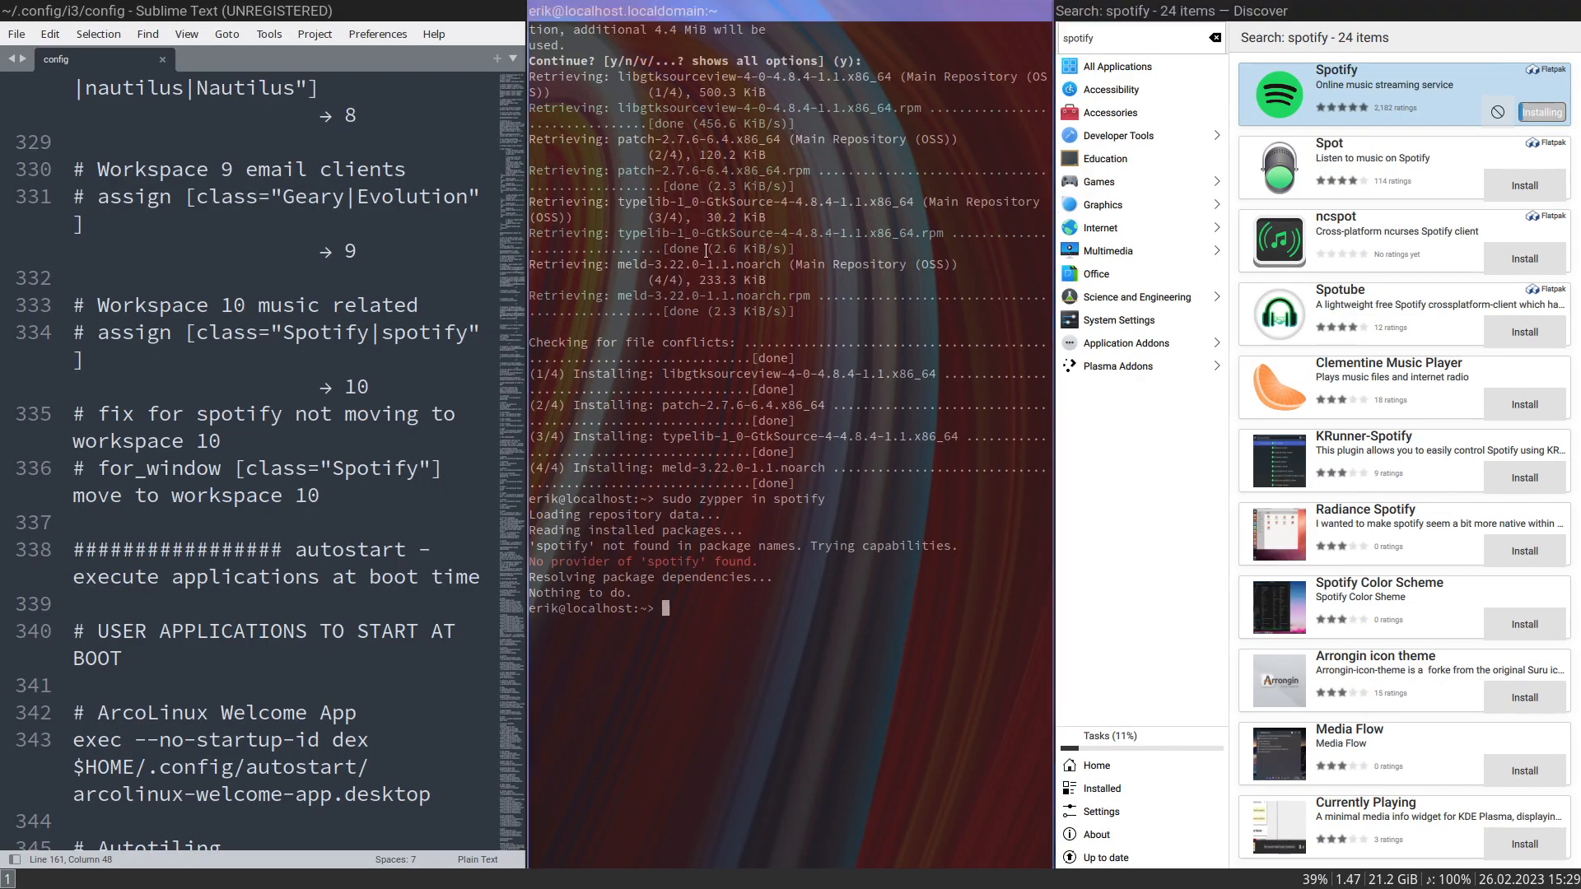
- Switch the config editor to full screen and select the word autotiling in the exec_always line of the Autotiling section
scroll(500, 383, "down", 1)
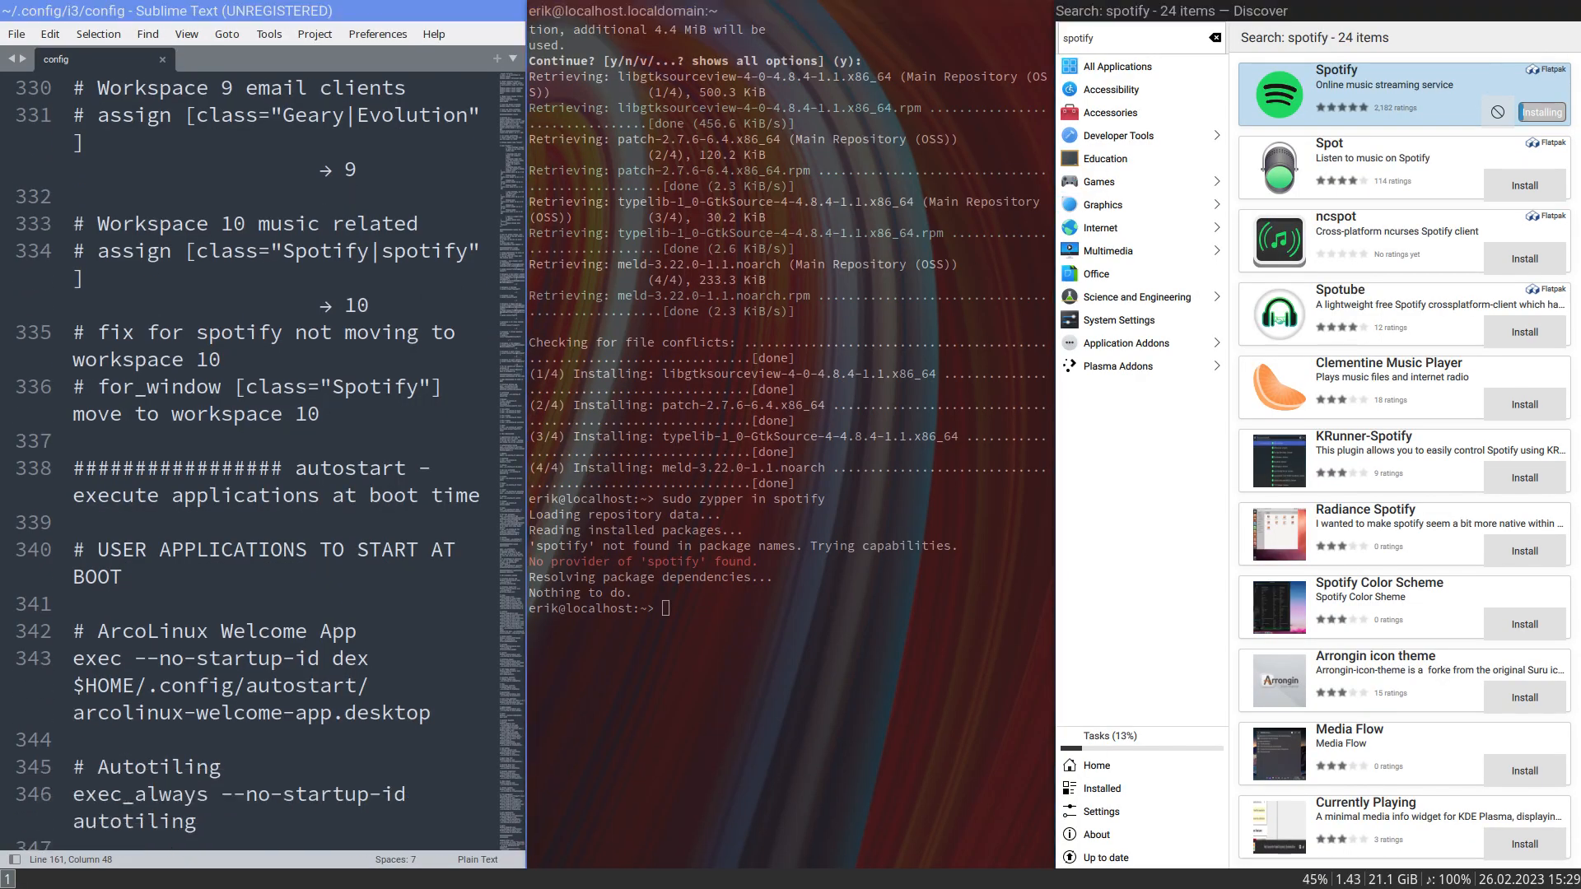
key("super+f")
scroll(327, 434, "down", 4)
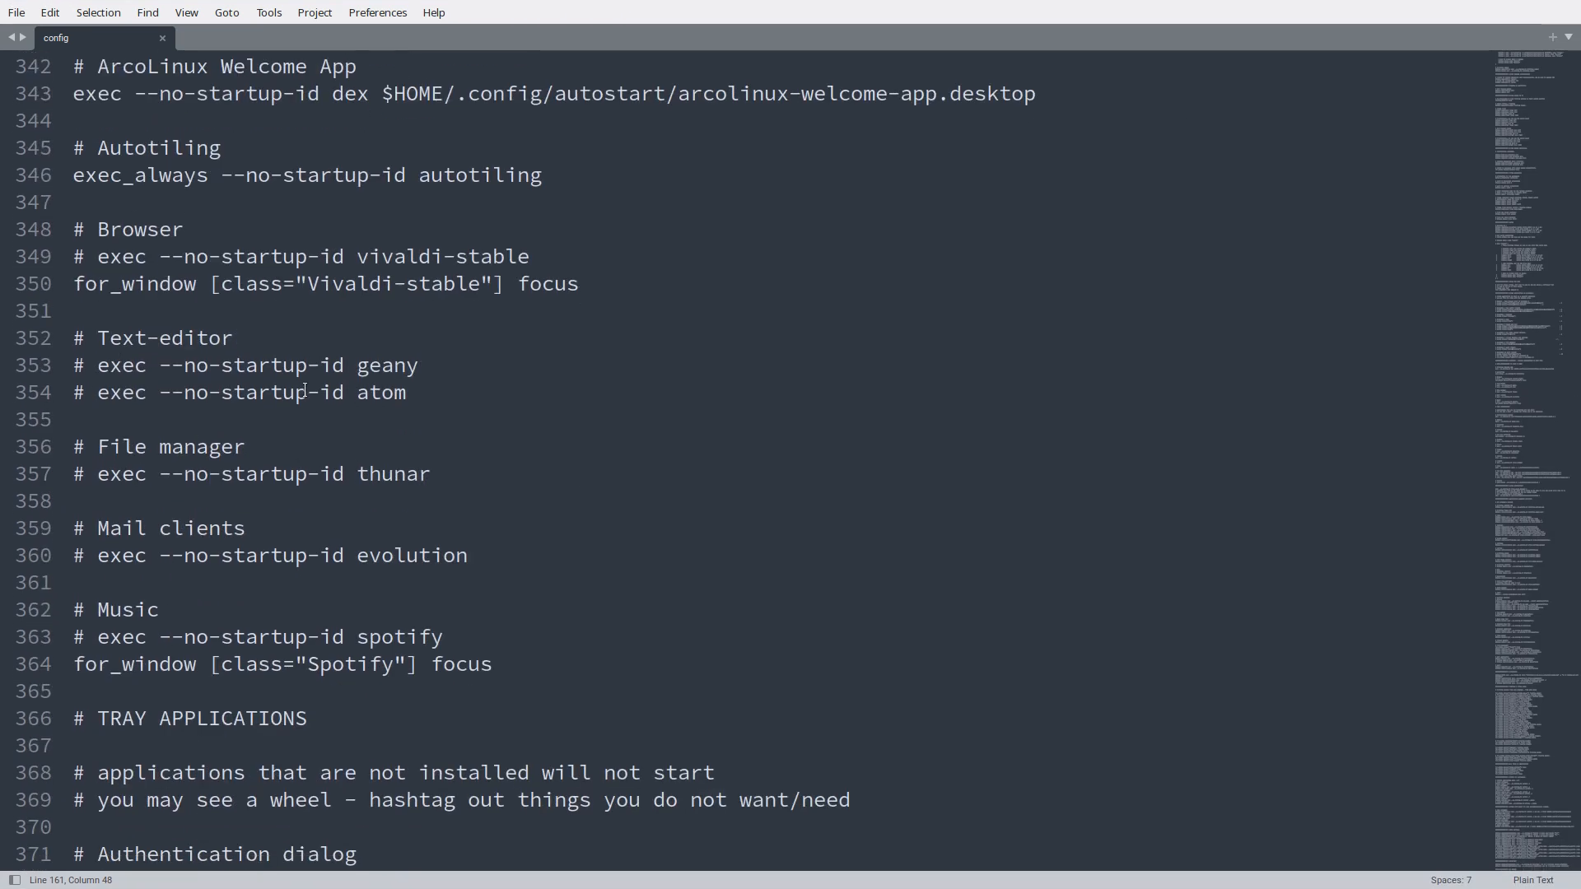
double_click(465, 179)
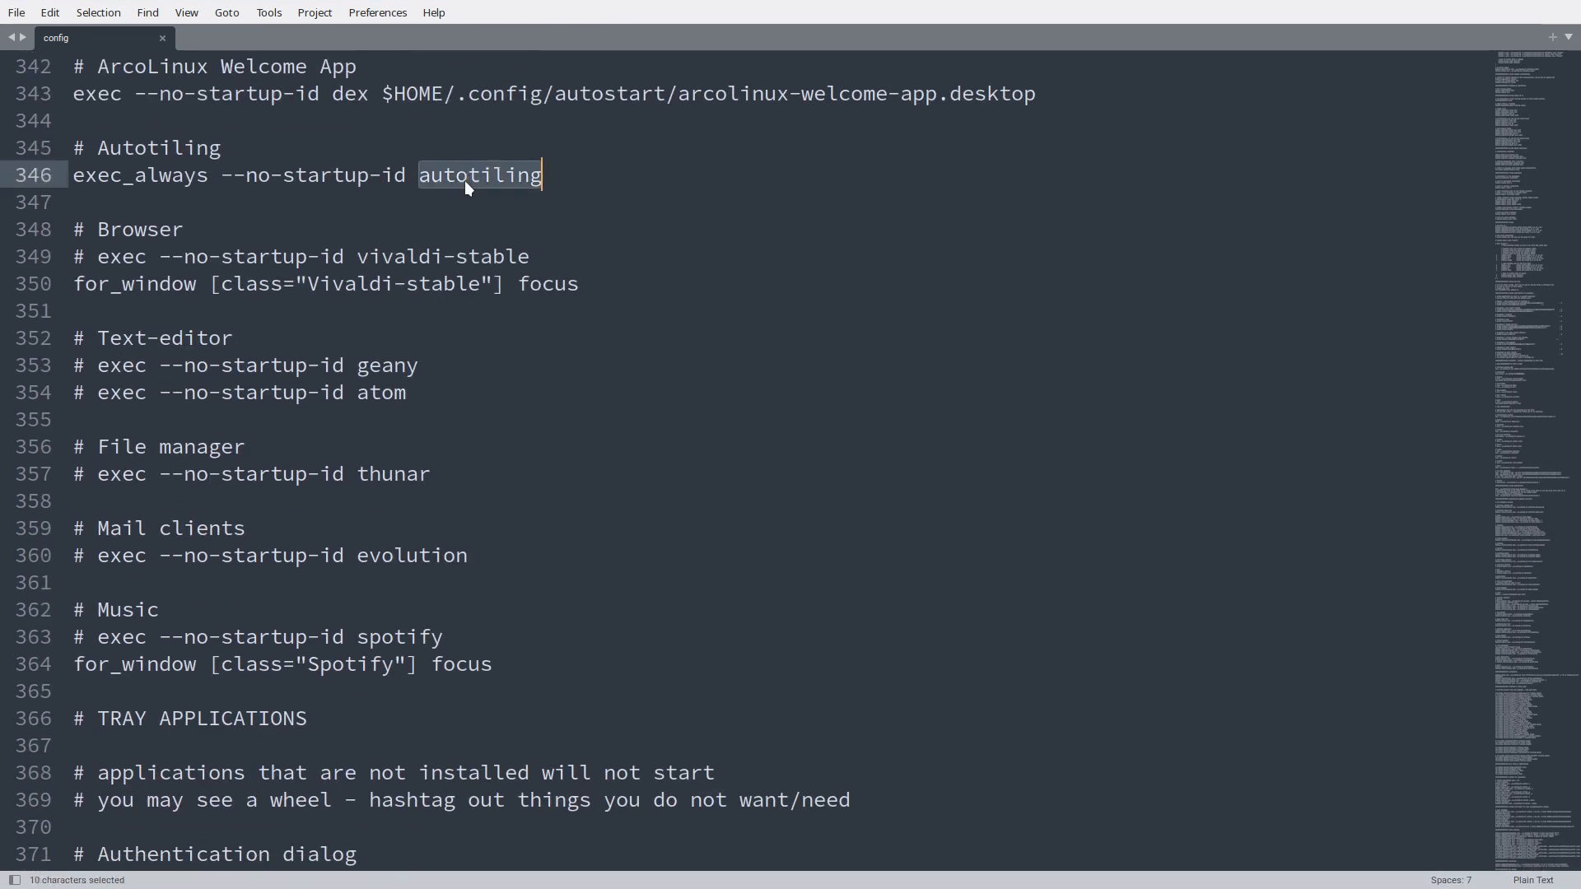
- Review the config down to the TRAY APPLICATIONS section and highlight the polkit-gnome line under Authentication dialog
scroll(462, 340, "down", 2)
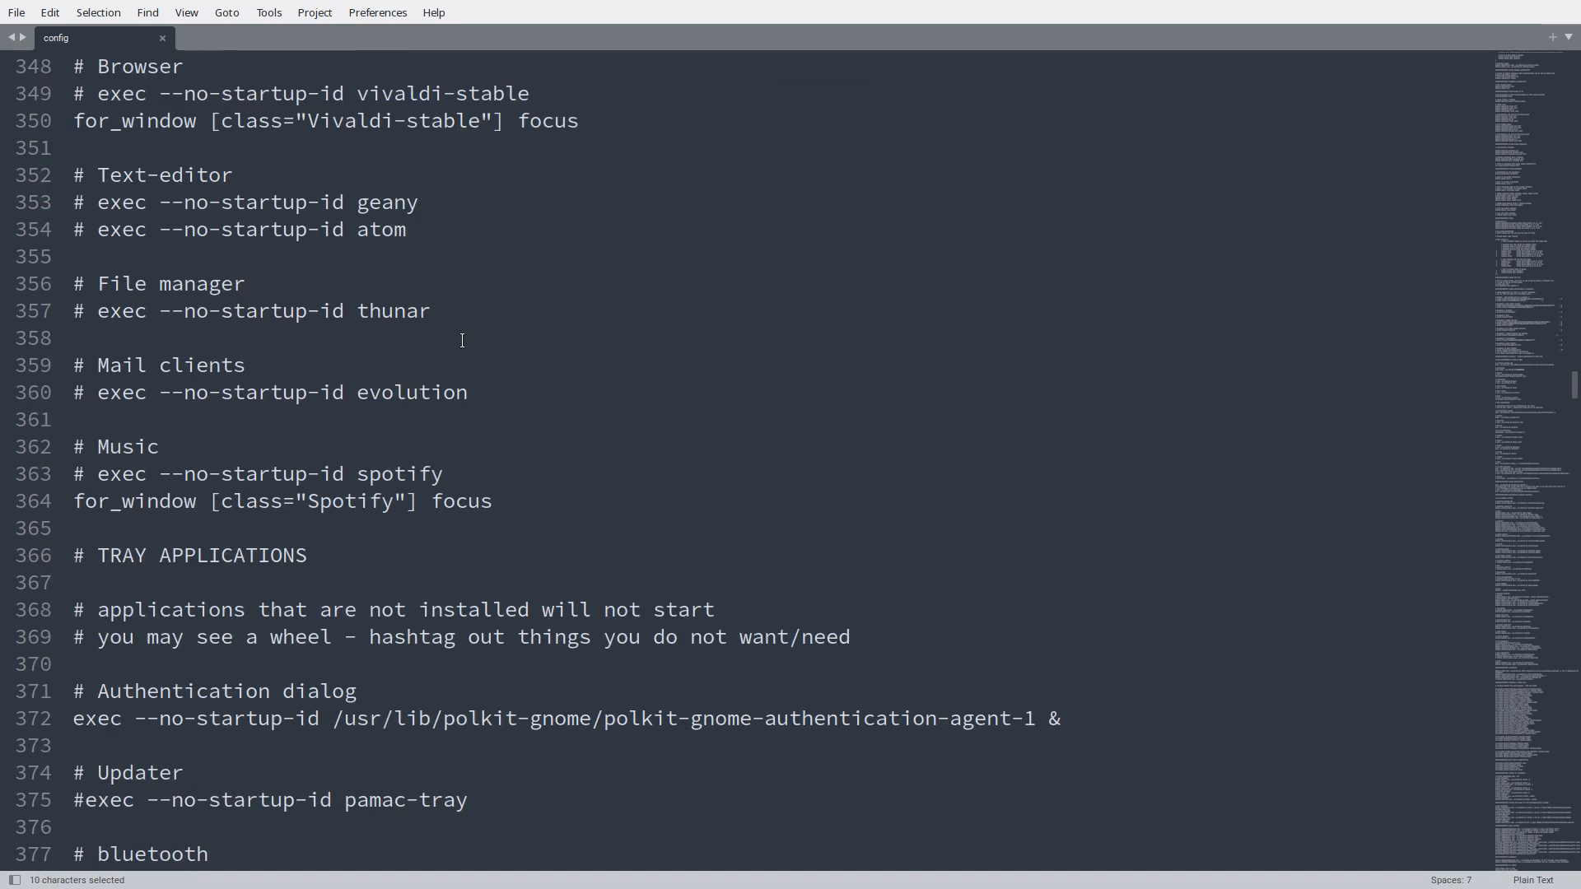
scroll(462, 340, "down", 1)
scroll(462, 341, "down", 4)
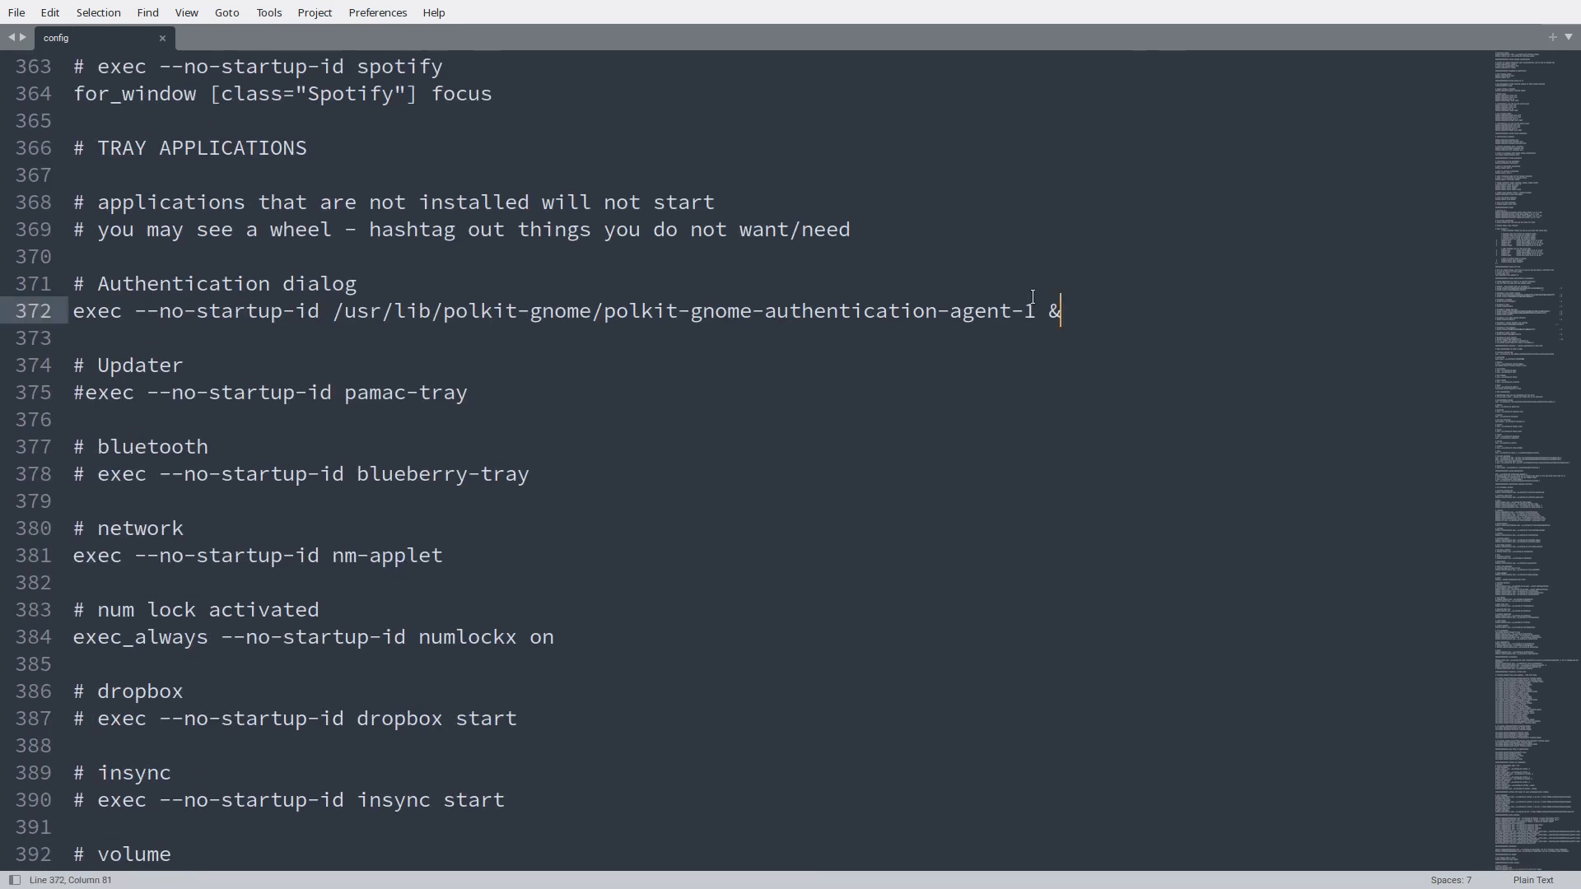
left_click_drag(1062, 313, 76, 316)
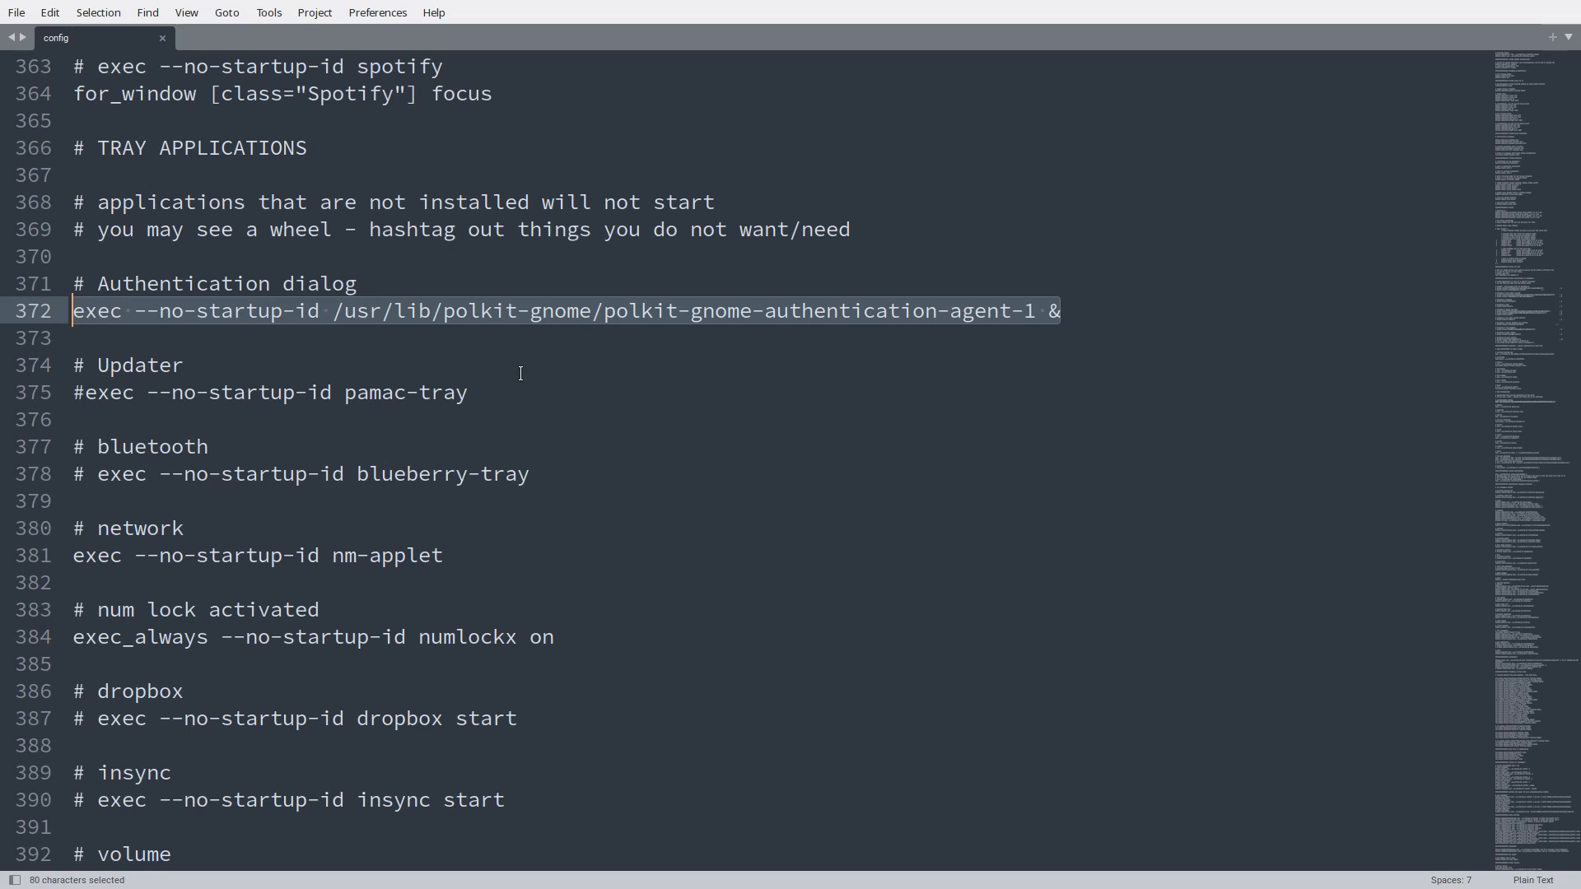
left_click(642, 320)
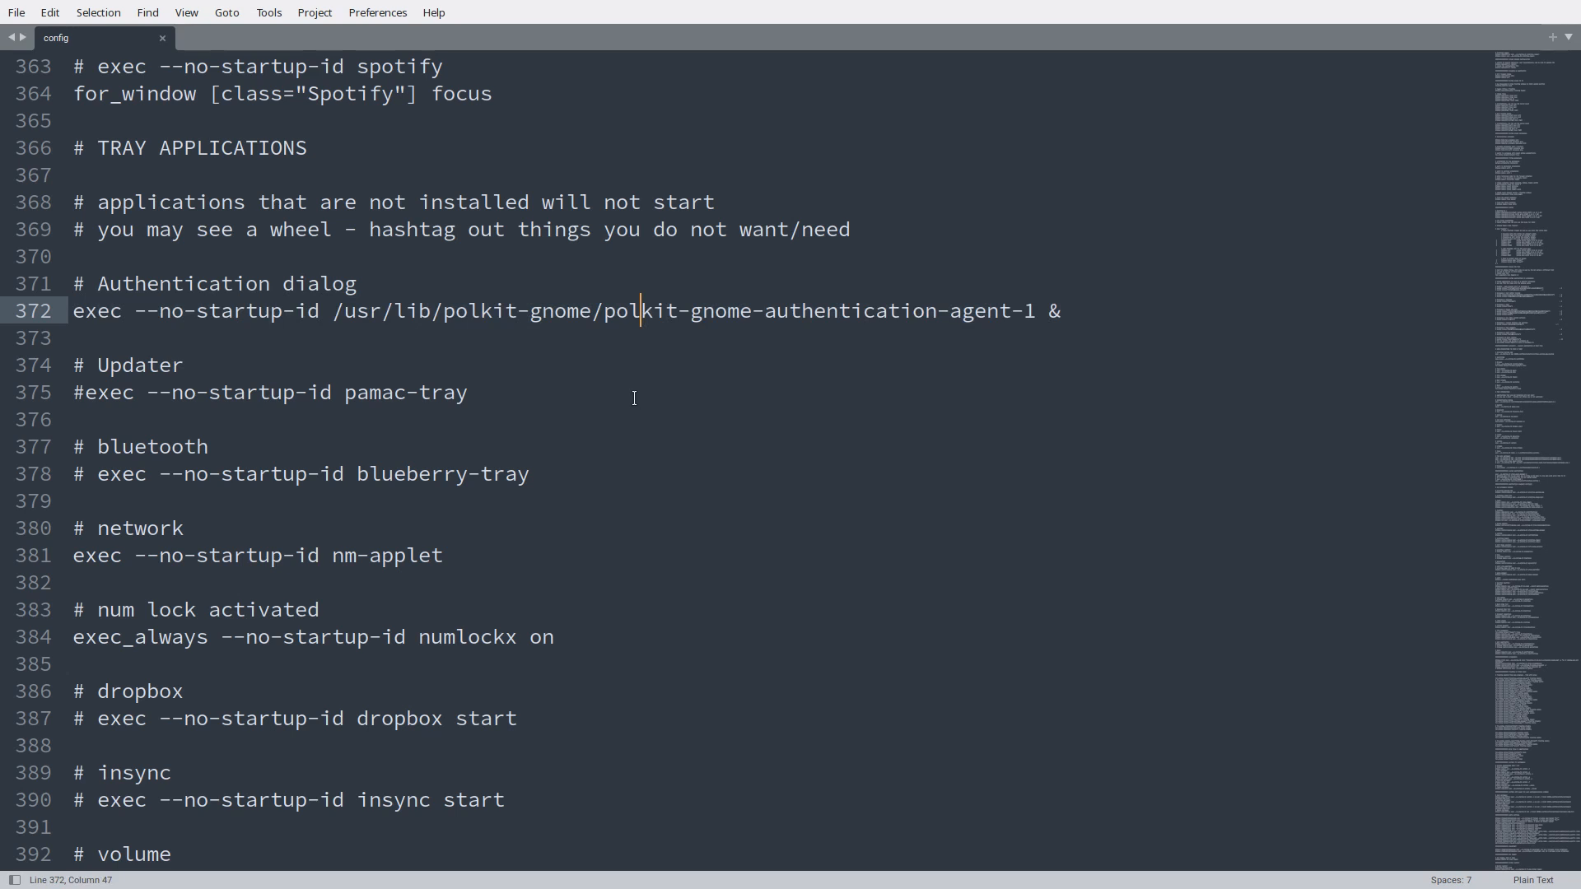
- Review the remaining startup entries down to system applications and highlight the ~/.config/i3/system-overview path in the Conky line
scroll(634, 398, "down", 3)
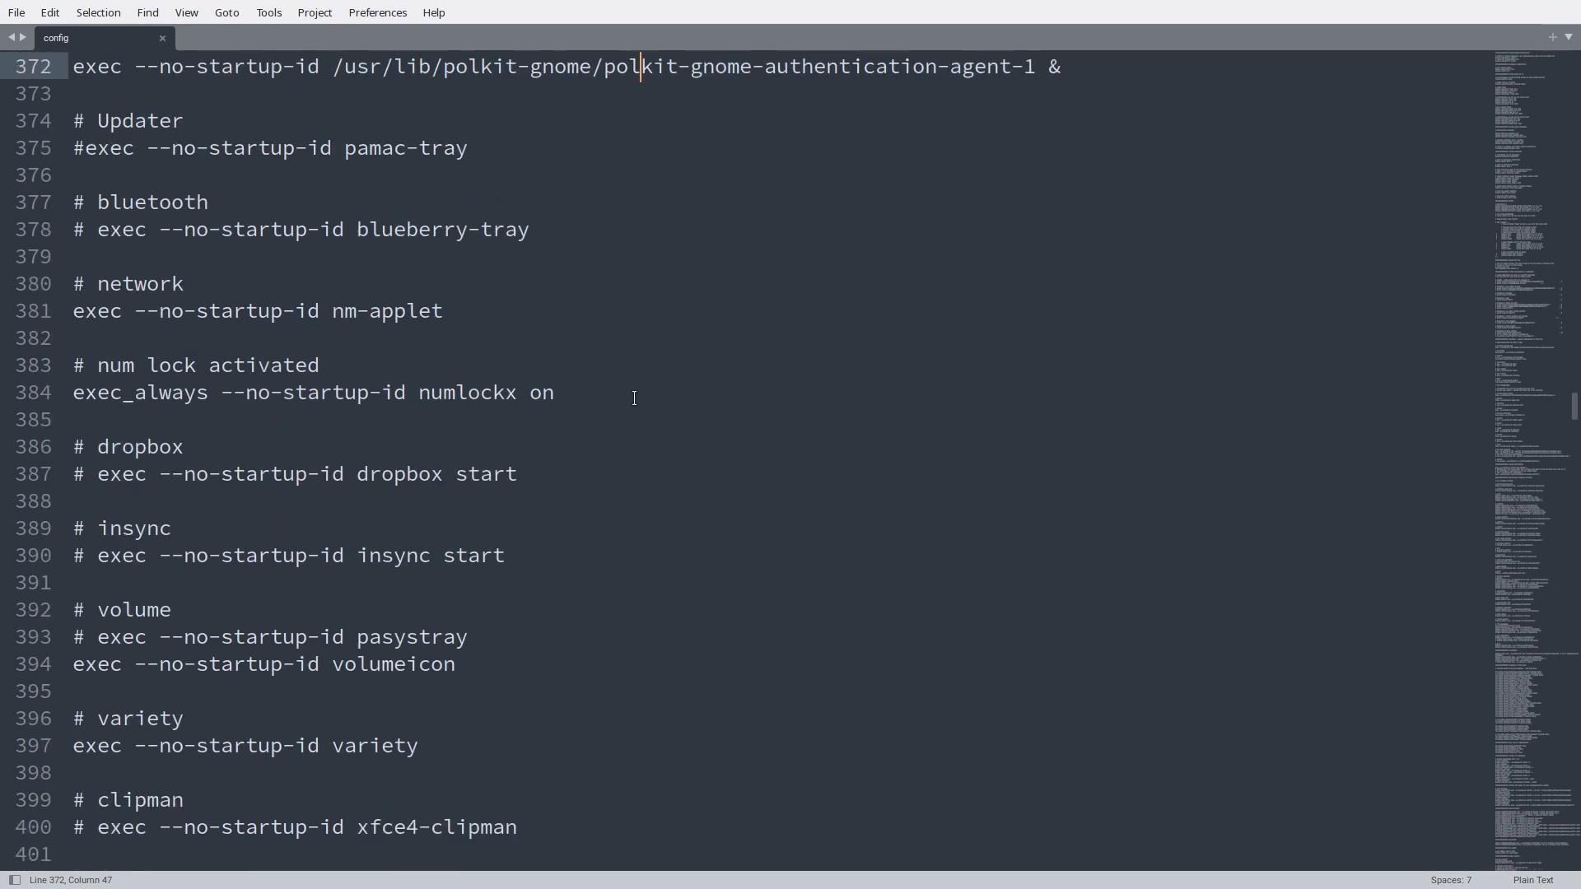
scroll(634, 398, "down", 4)
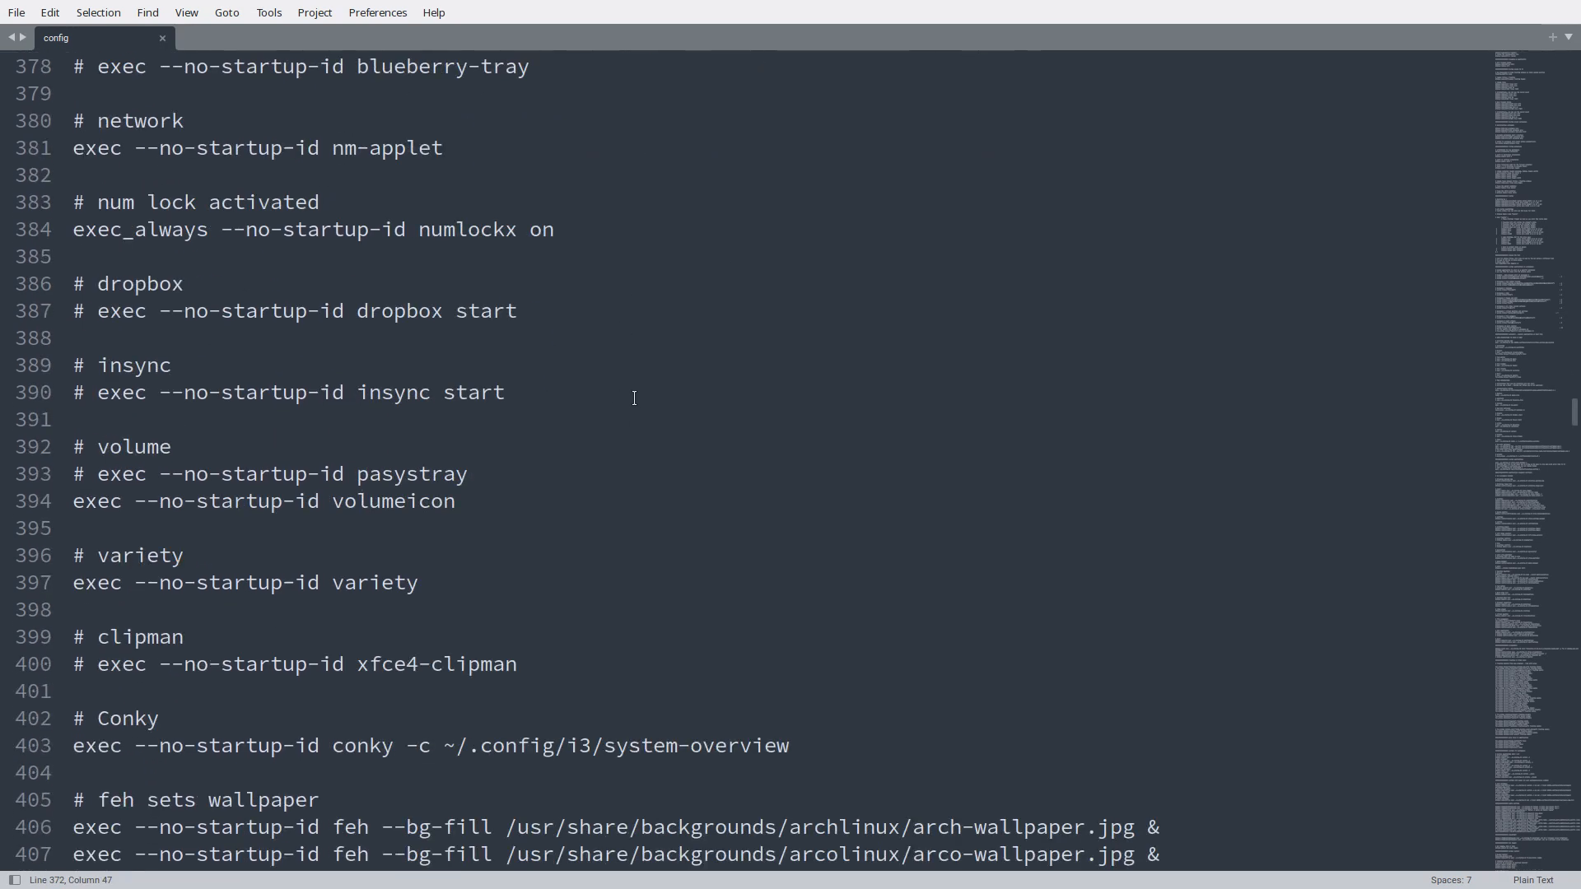
scroll(634, 399, "down", 2)
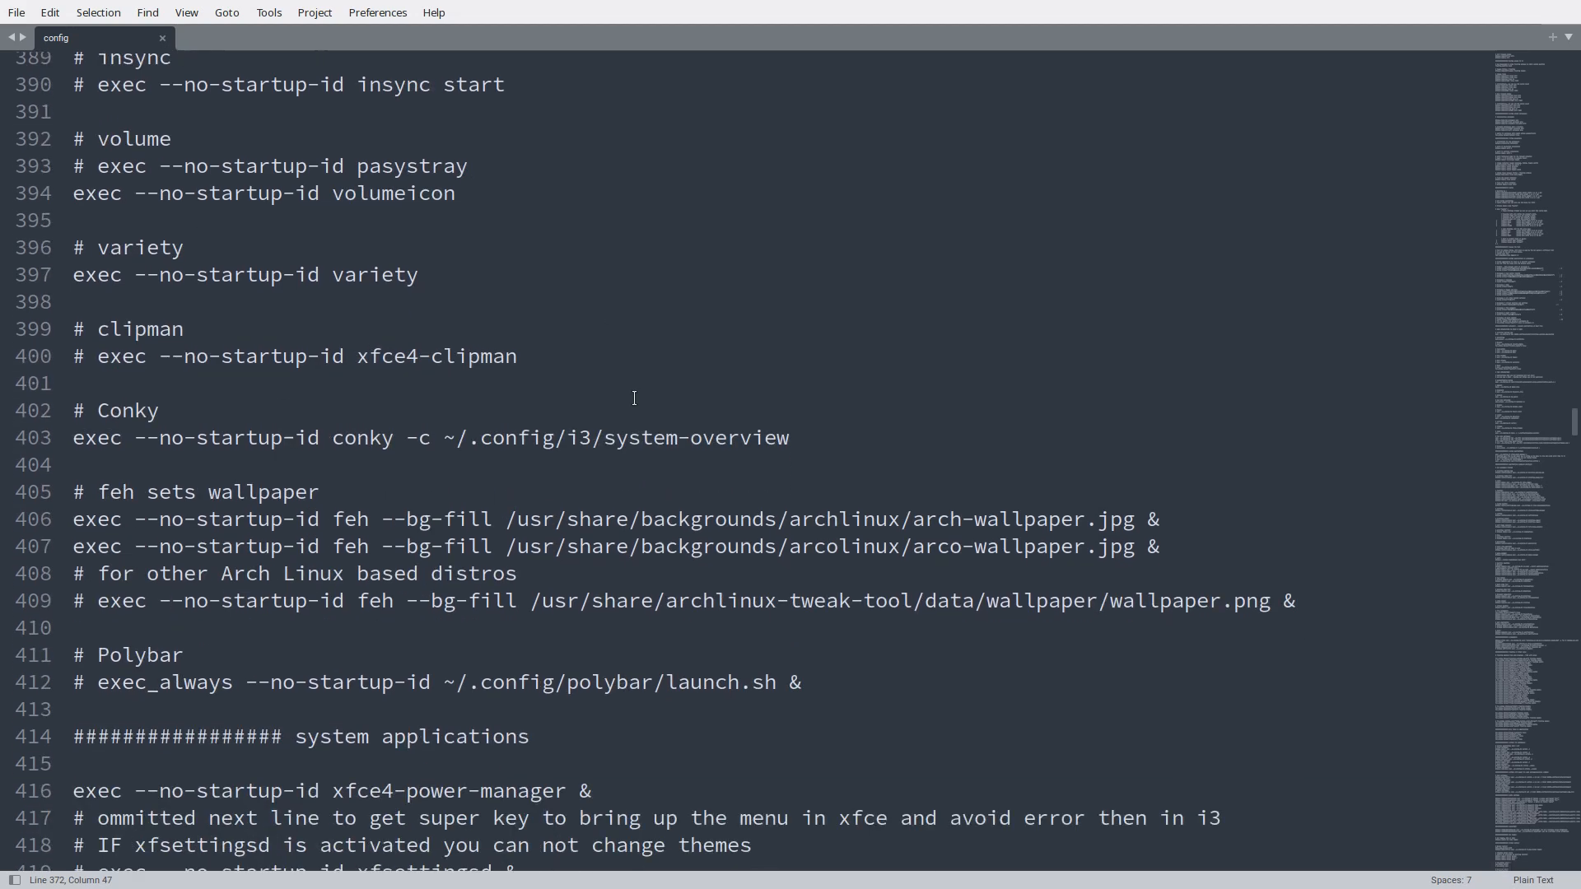
scroll(634, 398, "down", 2)
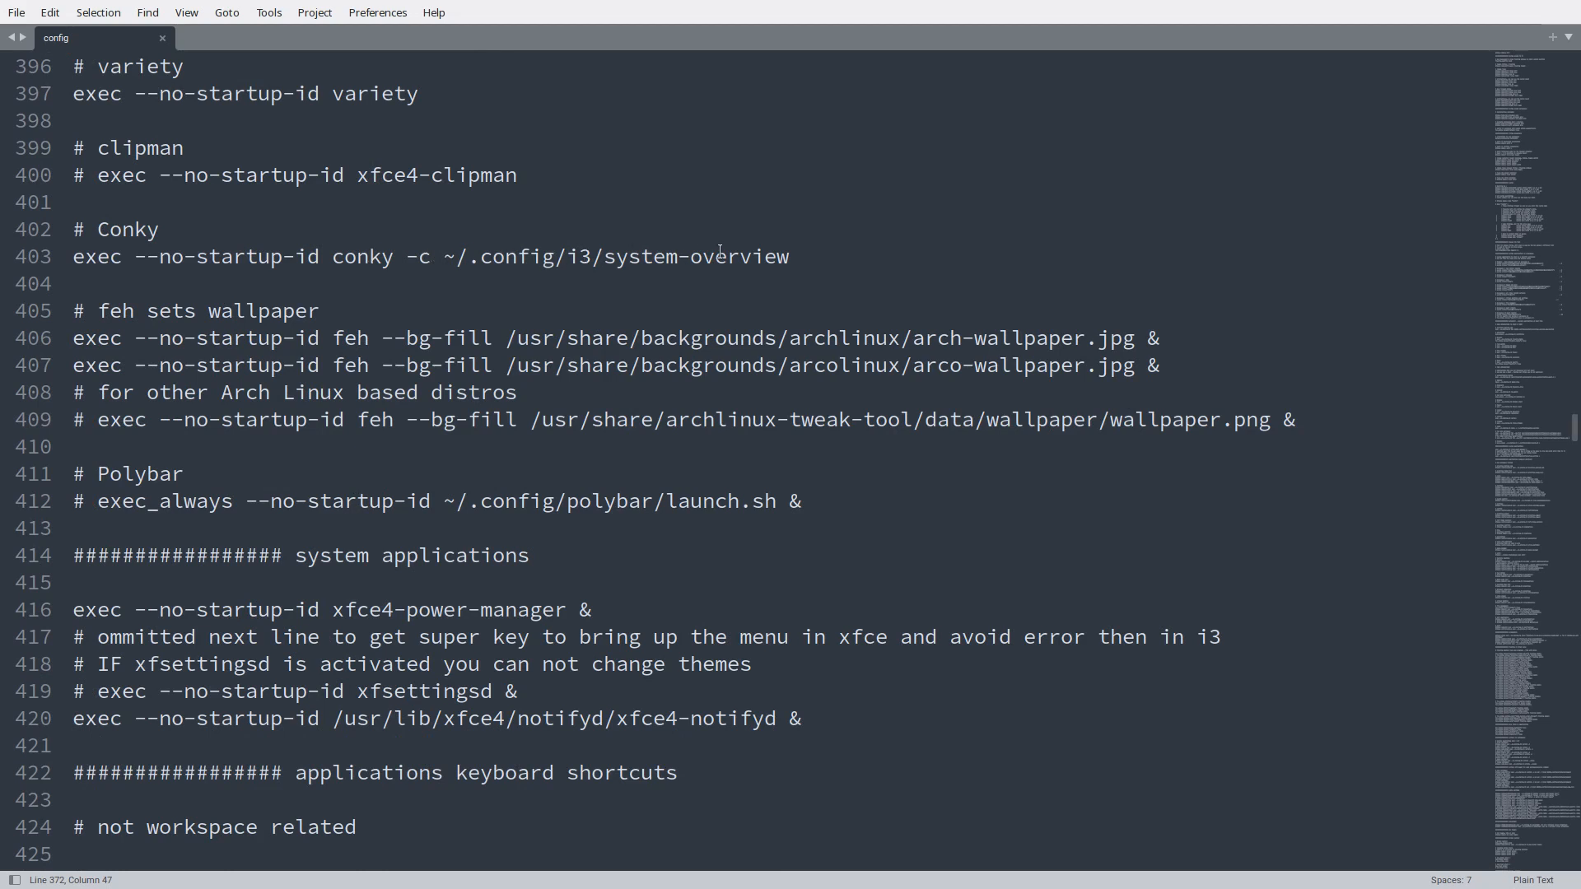
left_click_drag(791, 256, 442, 260)
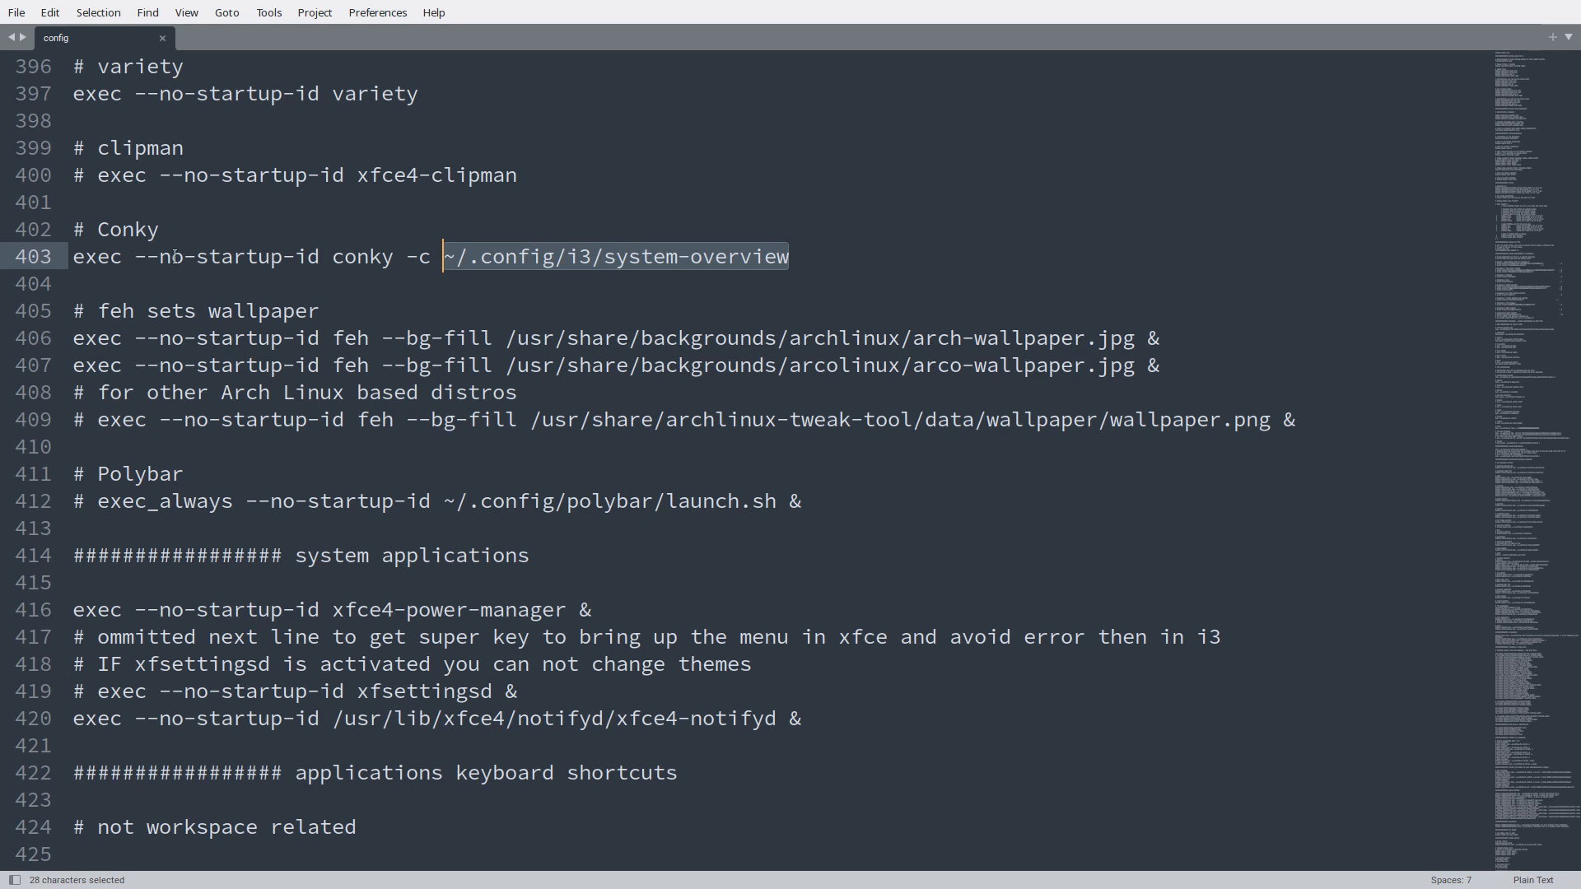
left_click(422, 256)
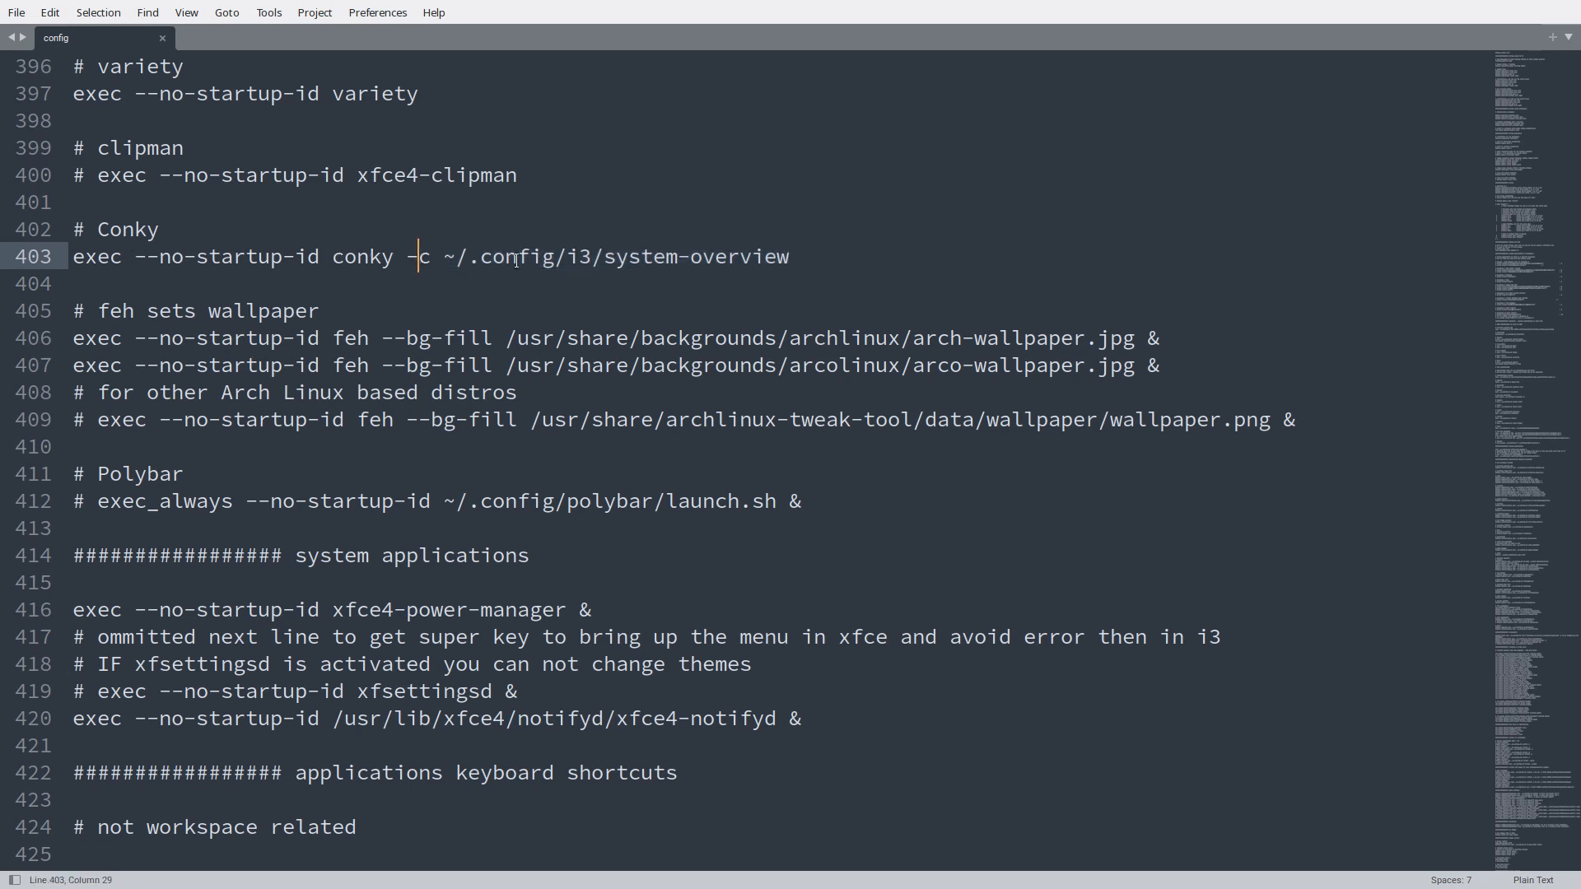
left_click(591, 257)
- Leave the editor's full screen, dismiss the Flatpak installation error and close Discover
key("super+f")
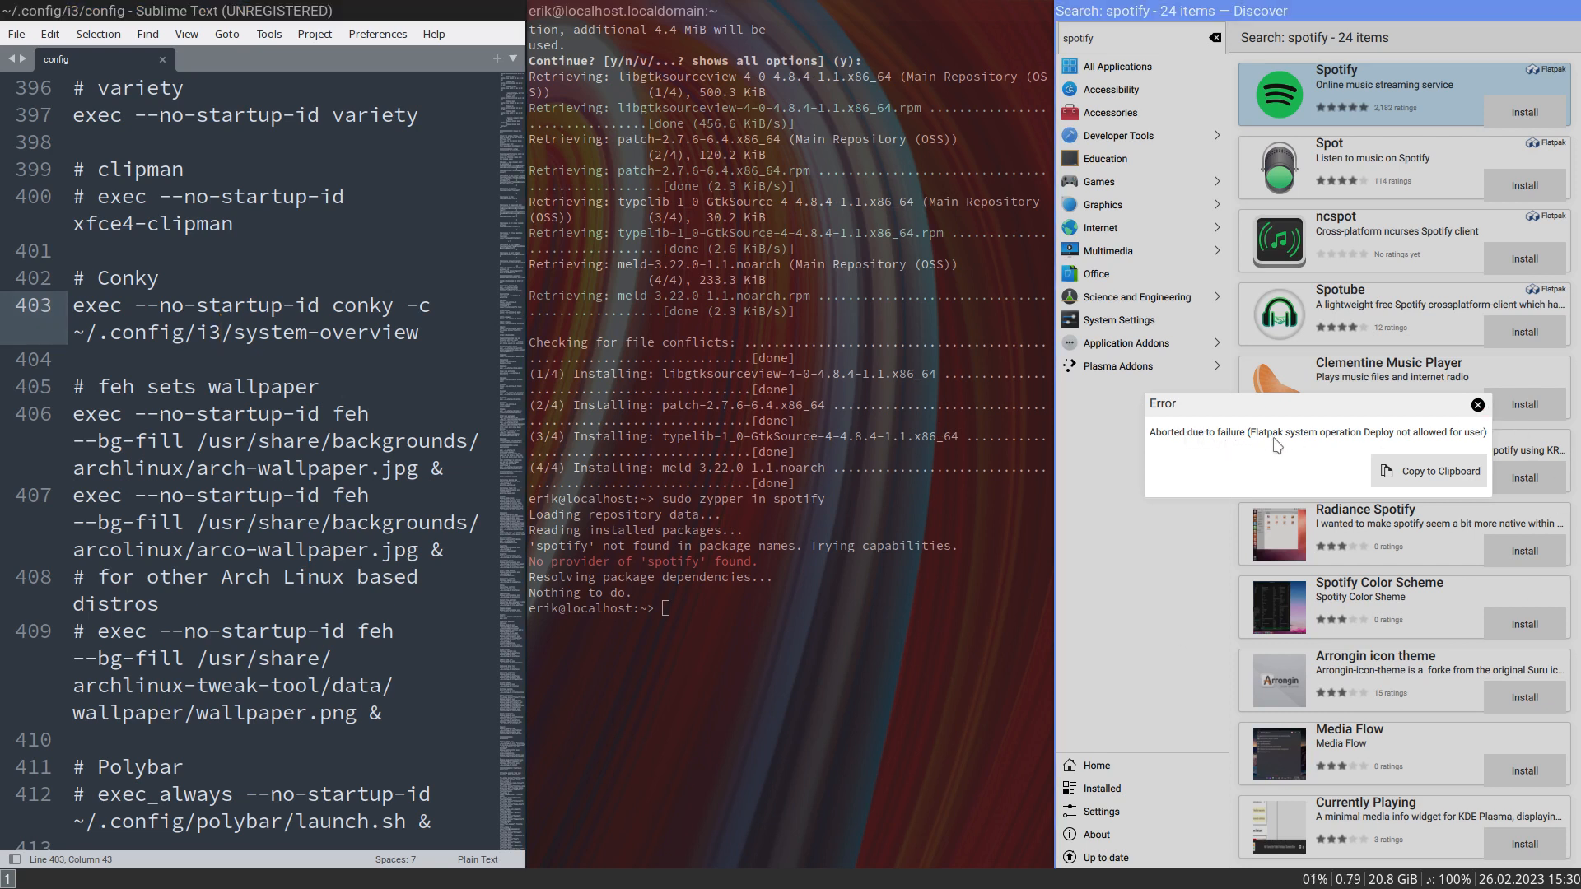
left_click(1478, 405)
key("super+q")
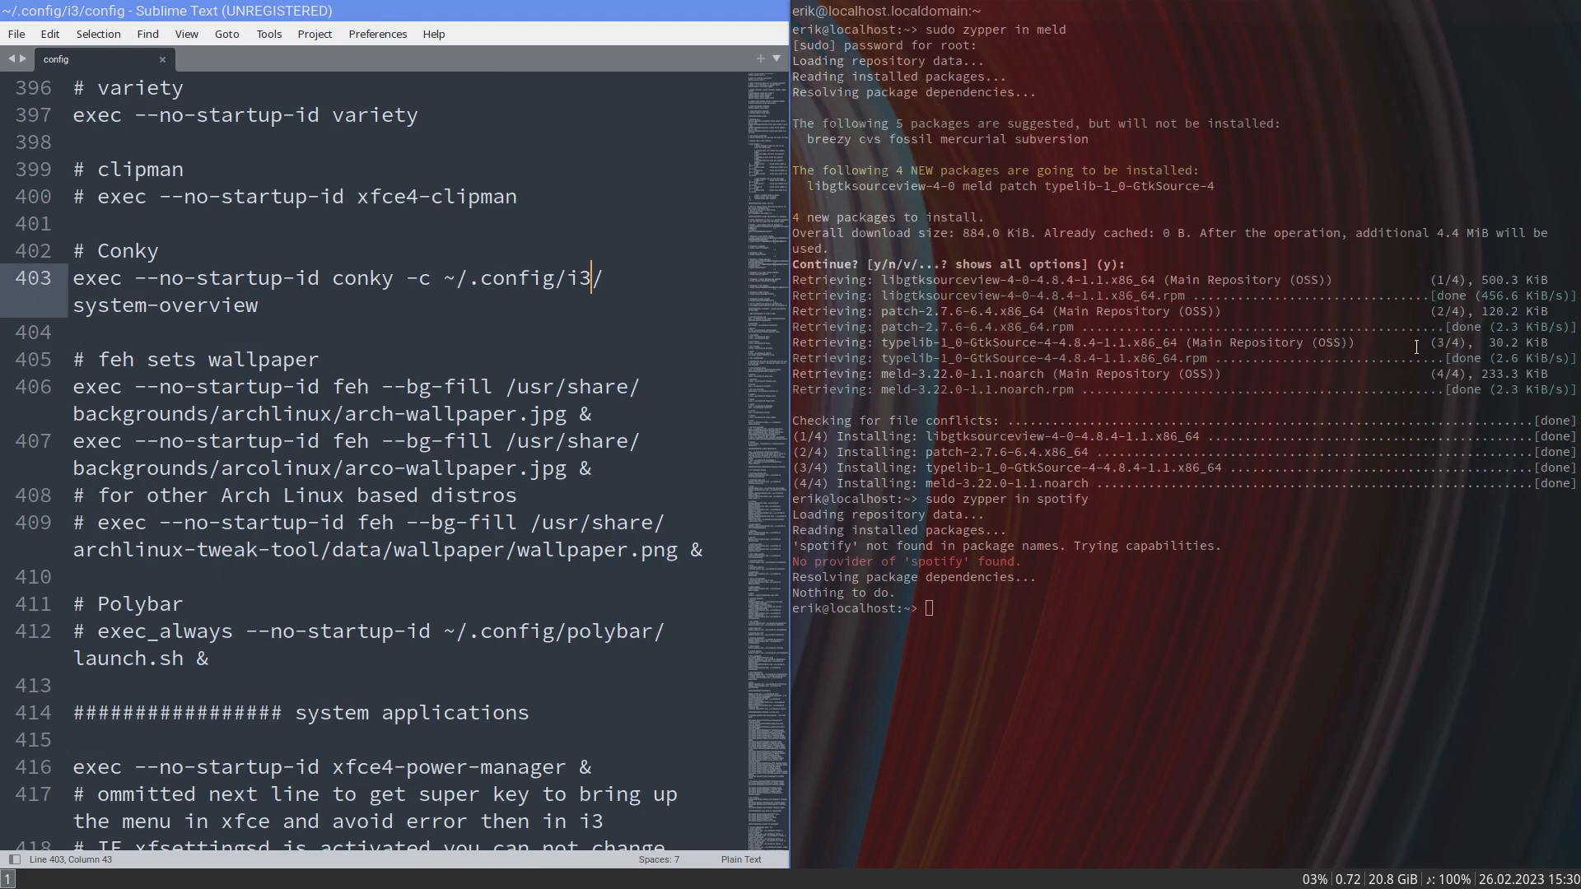
- Start the Thunar file manager and show the contents of the ~/.config/i3 folder
left_click(1101, 707)
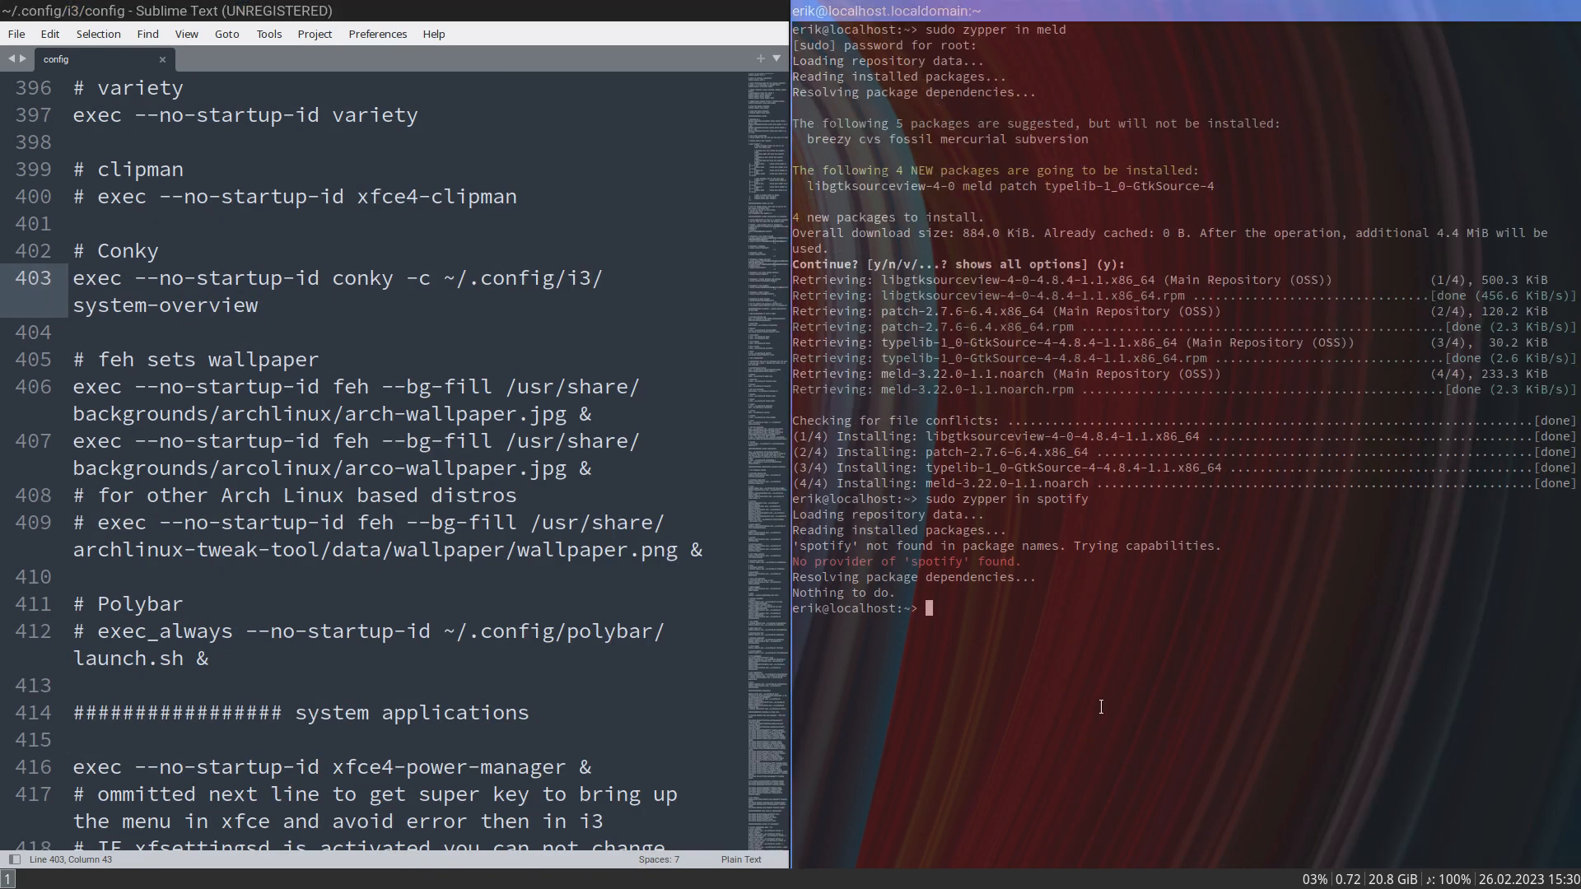
key("super+shift+Return")
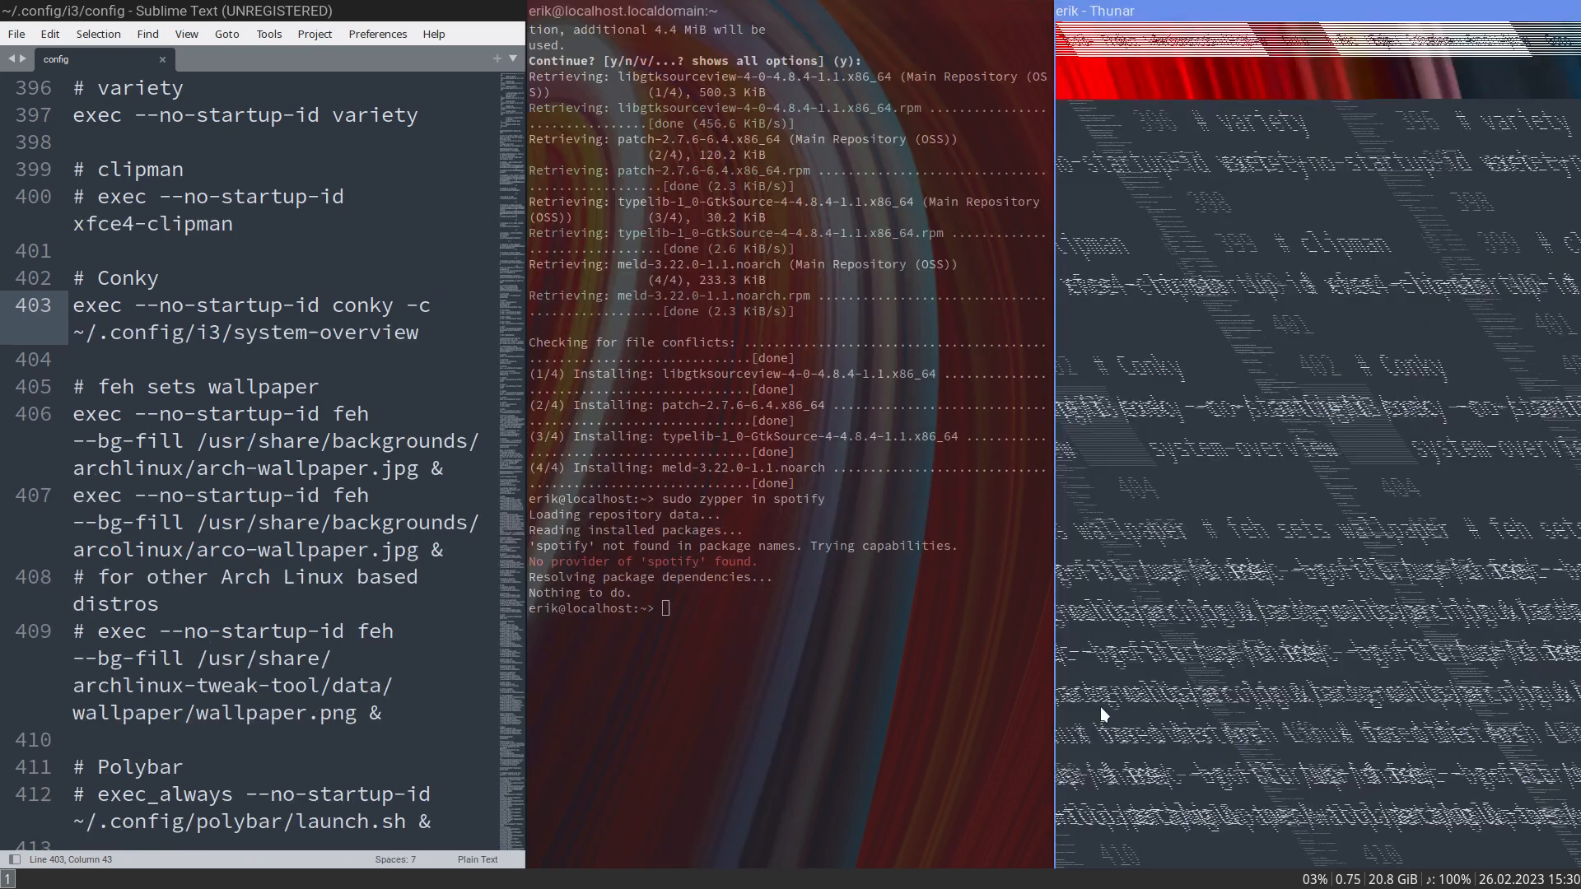
left_click(1160, 234)
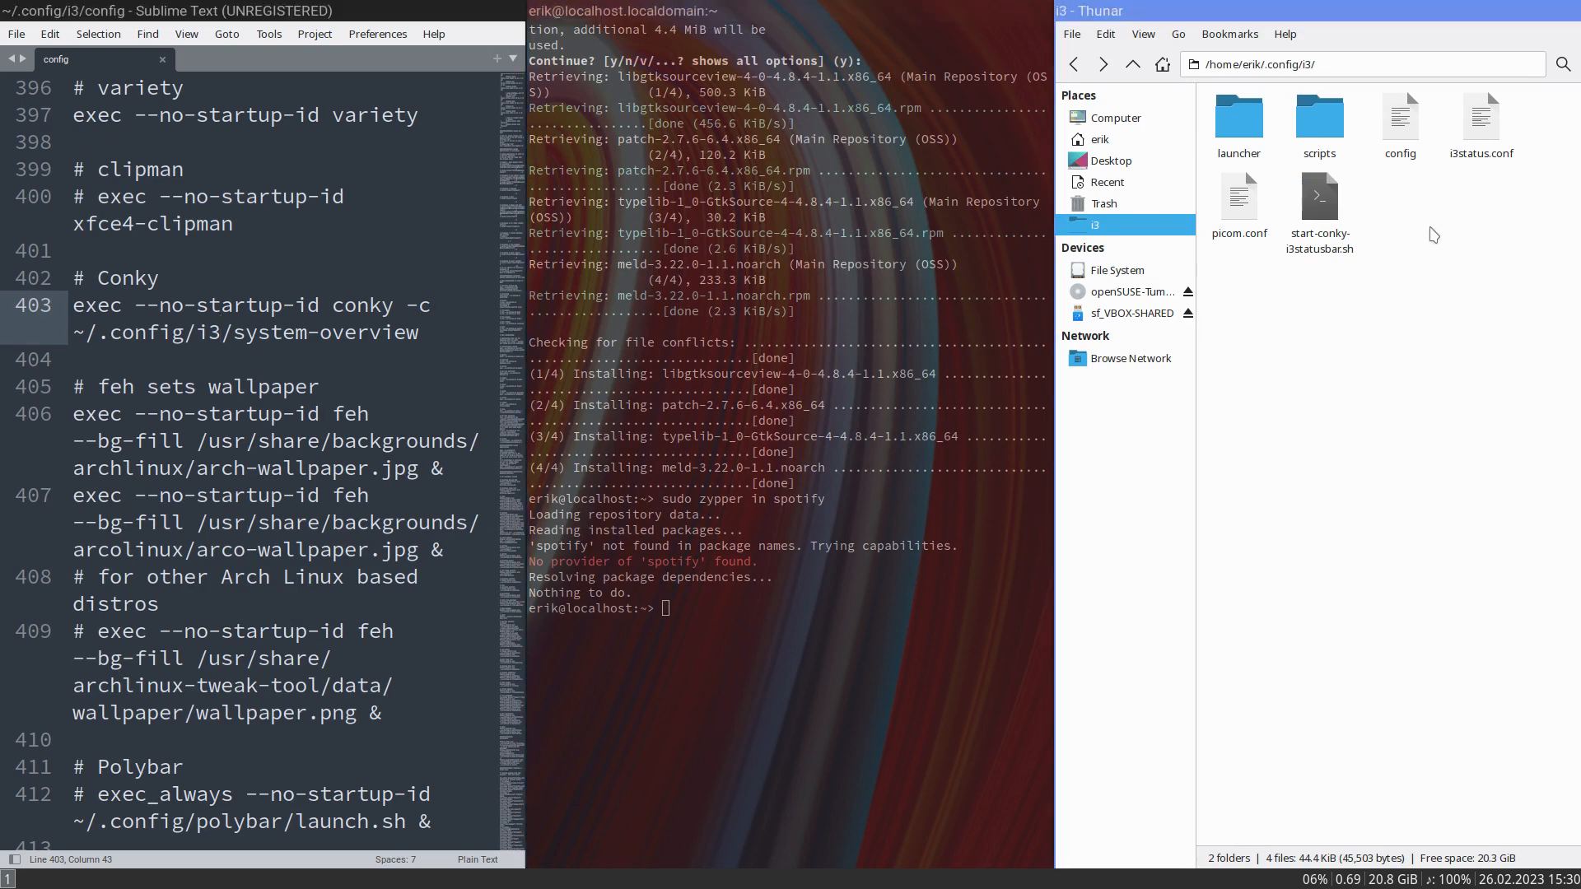
- Browse to the Desktop/arcolinux-i3wm/etc/skel/.config/i3 folder in Thunar
left_click(1120, 161)
double_click(1245, 133)
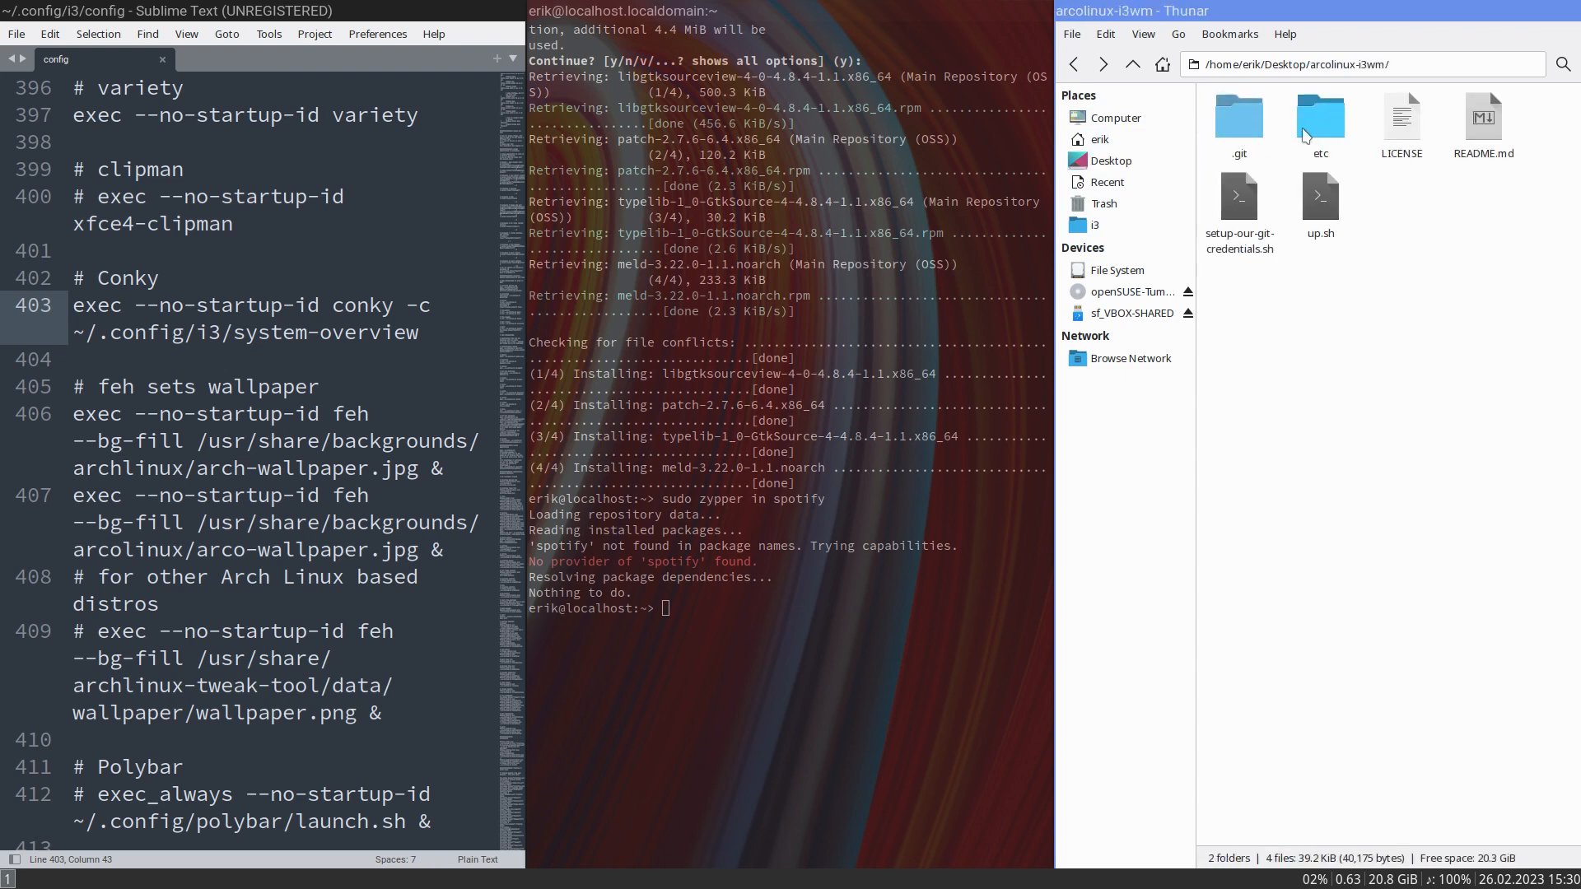
left_click(1320, 134)
double_click(1320, 134)
key("Return")
double_click(1228, 122)
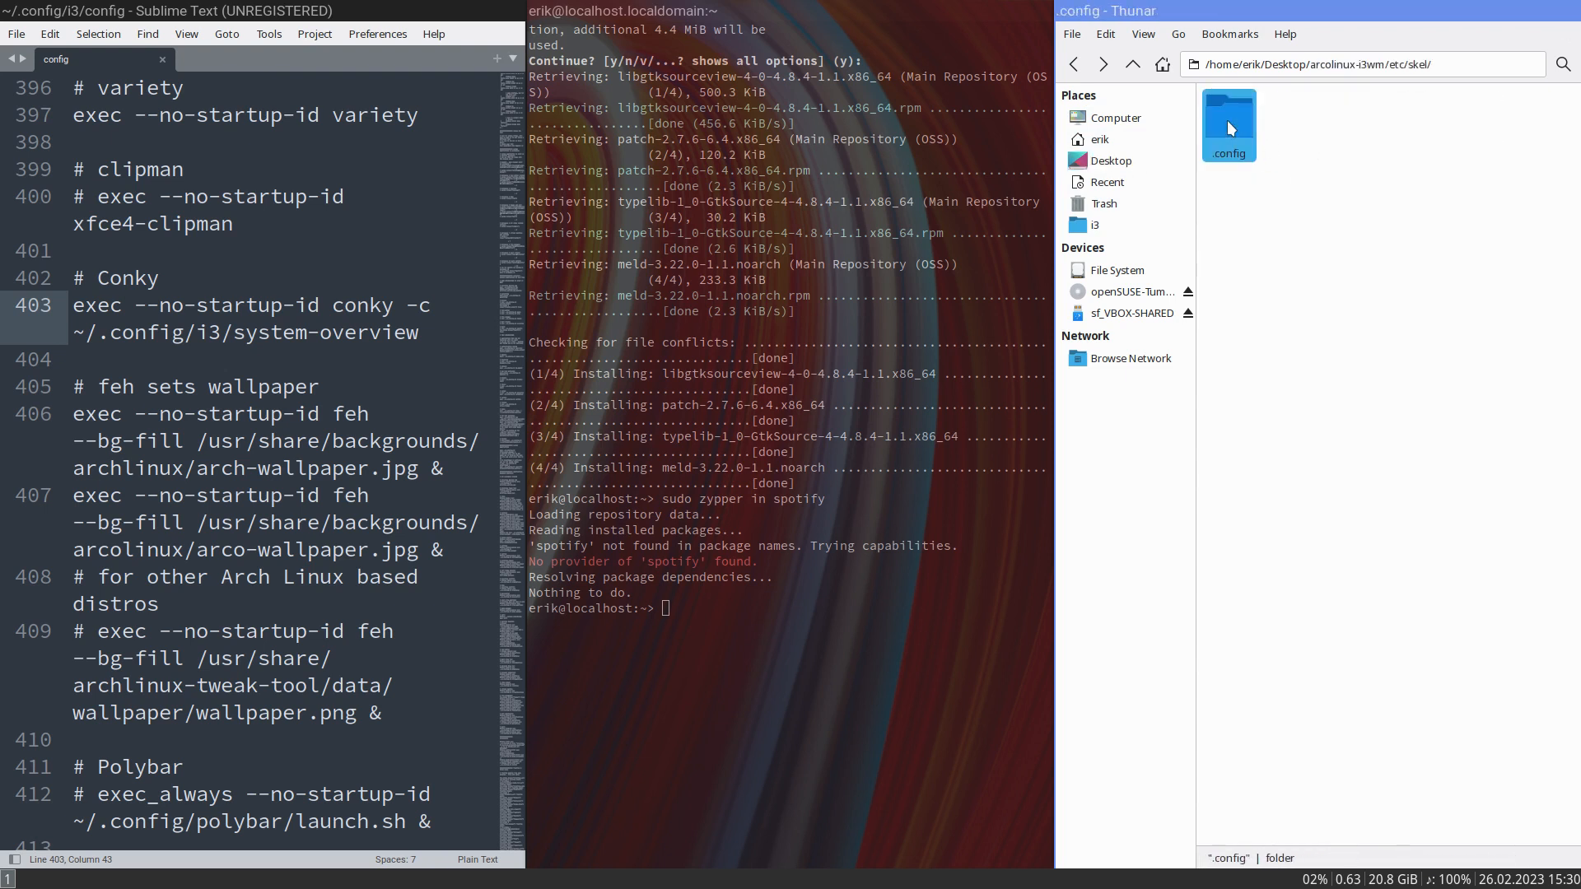
double_click(1242, 121)
- Copy the system-overview file from the arcolinux-i3wm repository folder into ~/.config/i3
scroll(1392, 495, "down", 8)
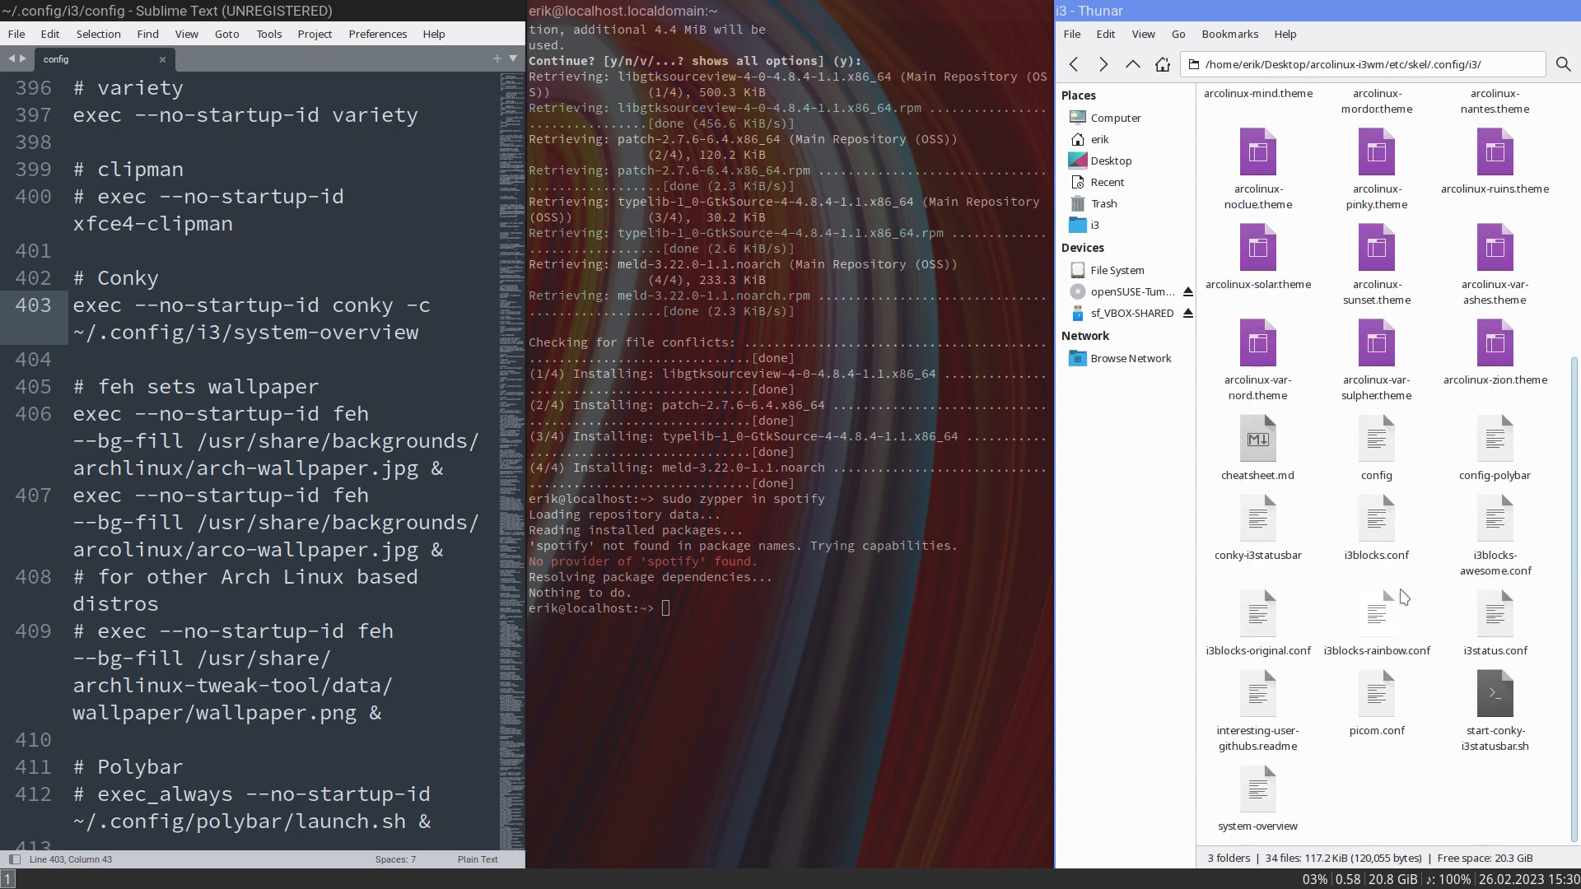
left_click(1264, 795)
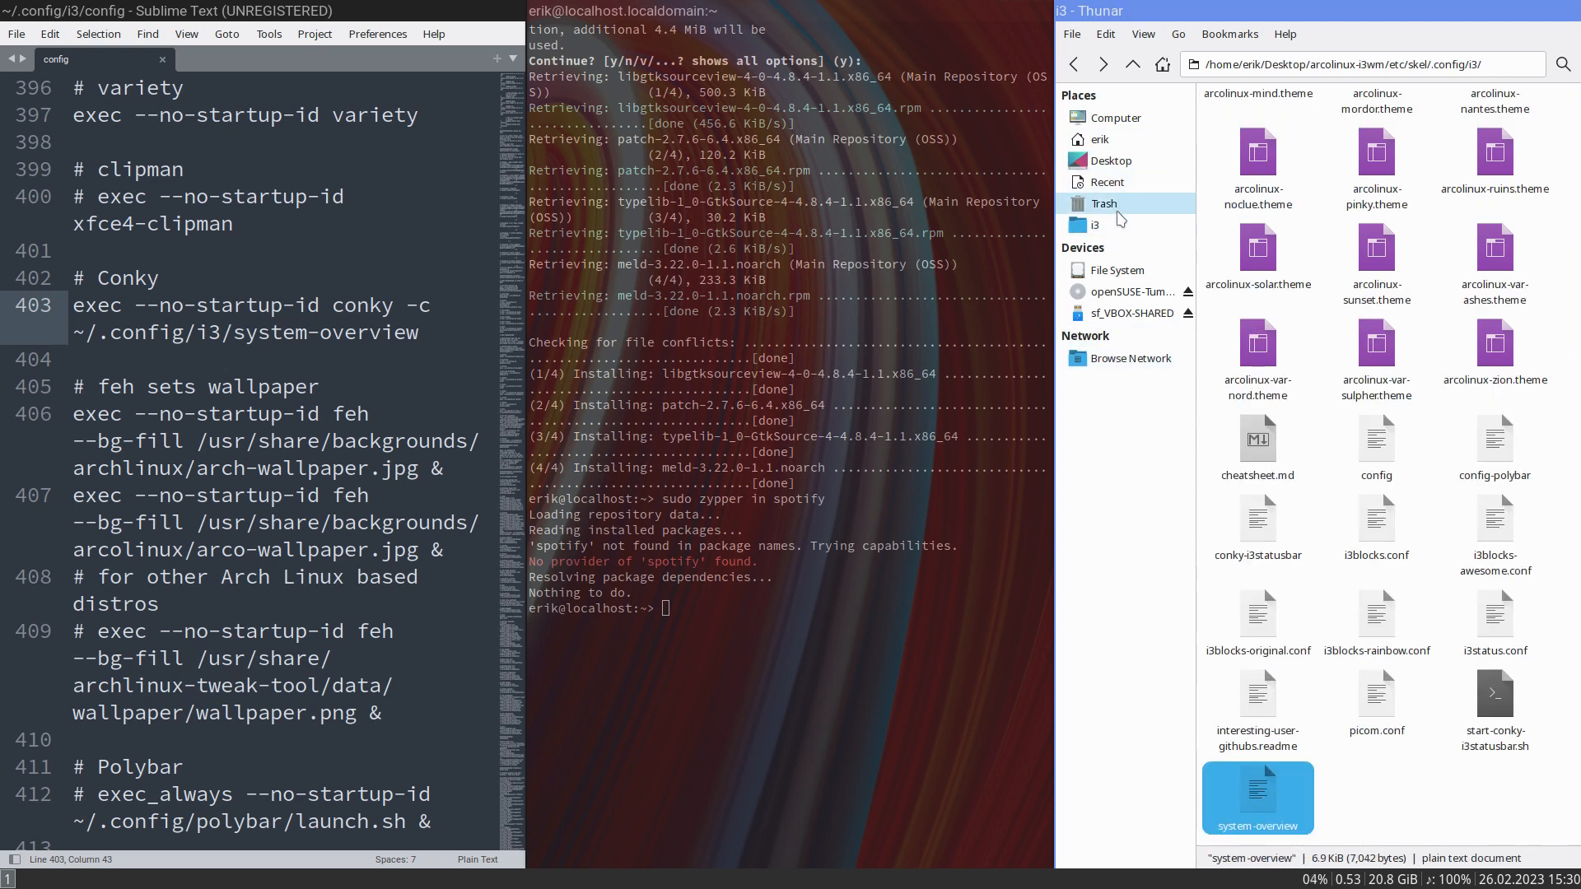
left_click(1120, 231)
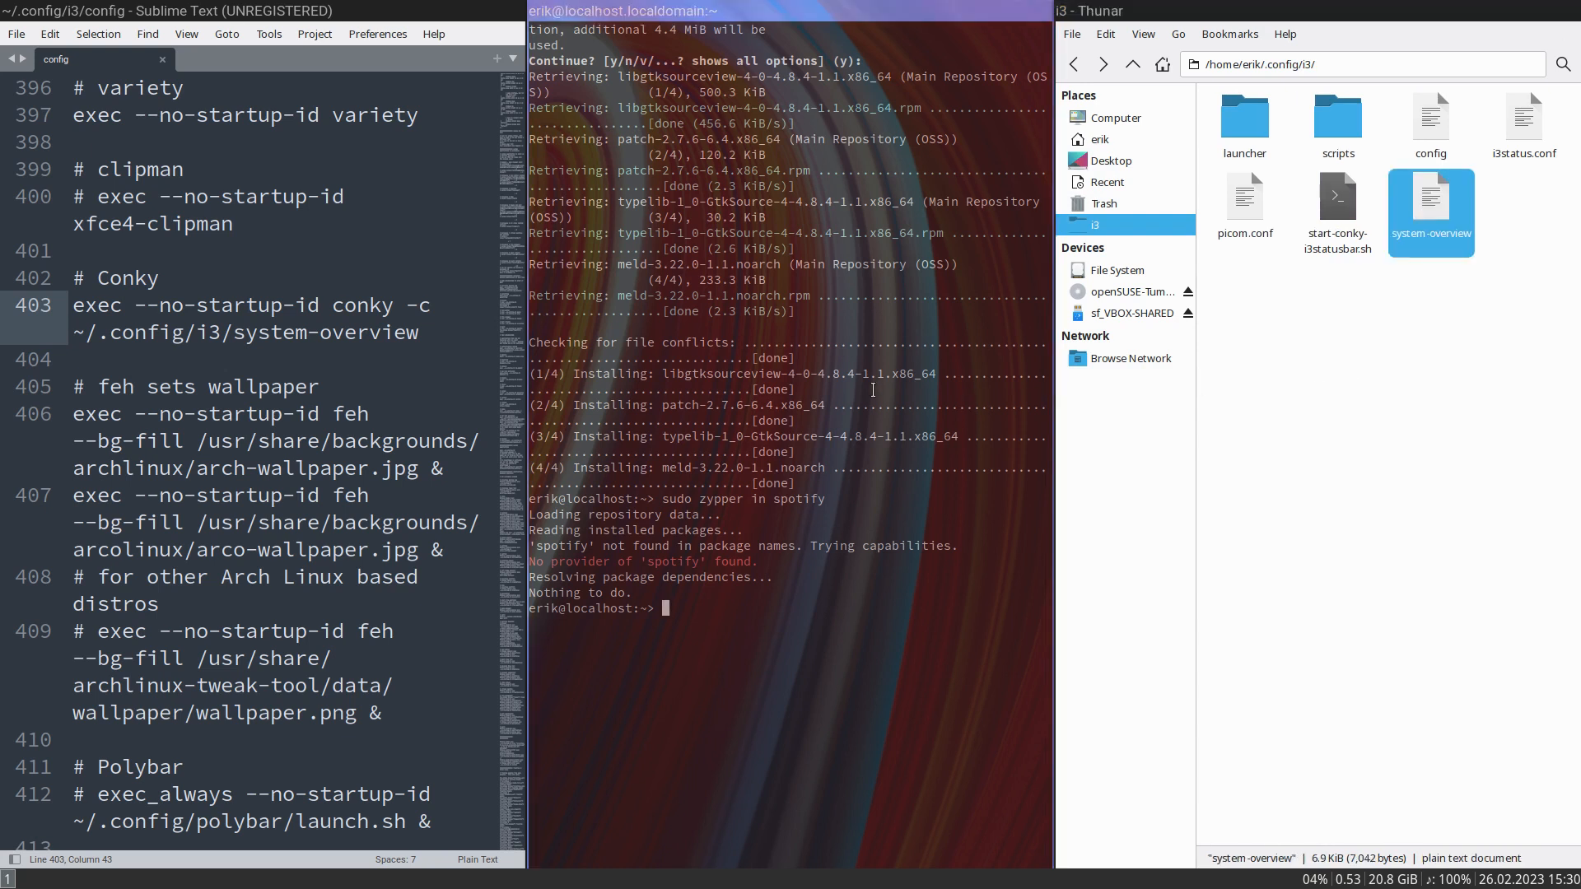
- Close the terminal, the file manager and the config editor, leaving an empty workspace
key("super+shift+q")
key("super+shift+q")
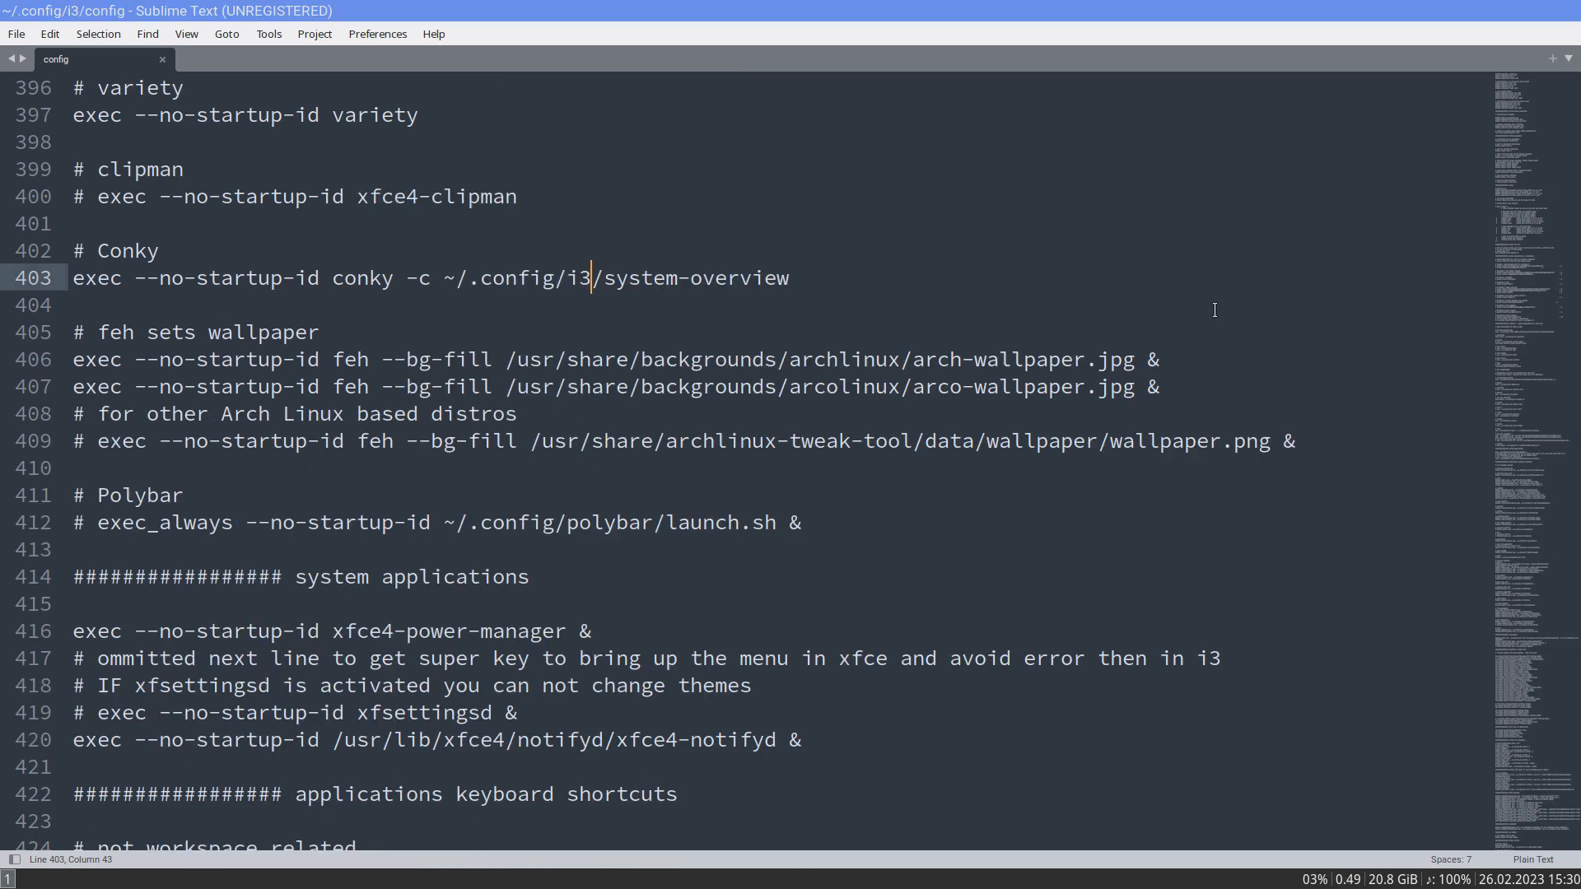
key("super+shift+q")
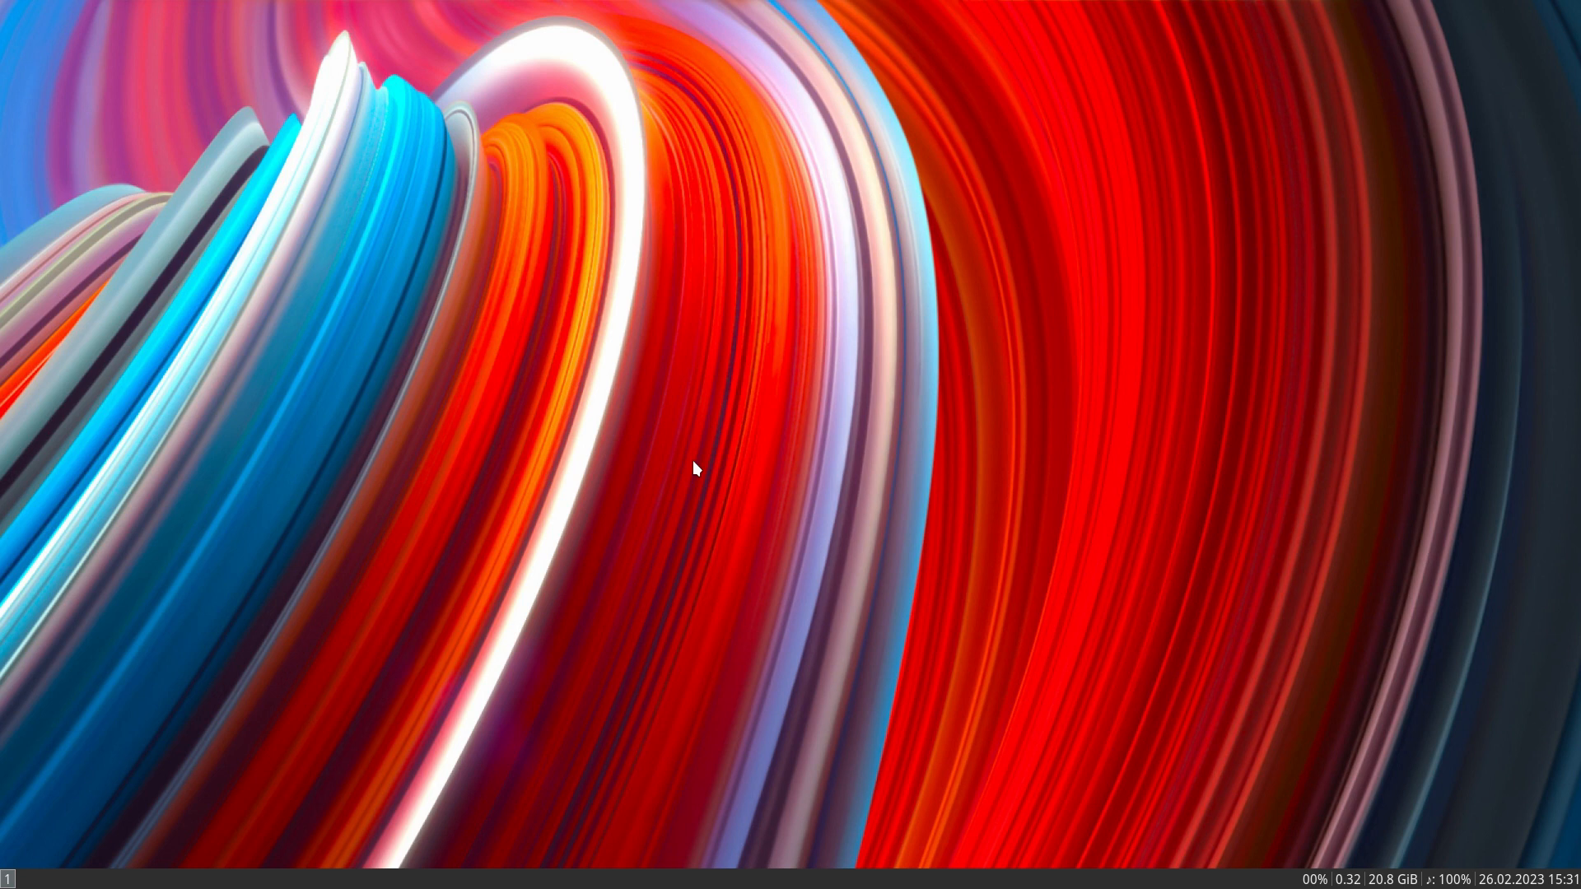
- Open a terminal, log out of the i3 session and log back in with the account password
key("super+Return")
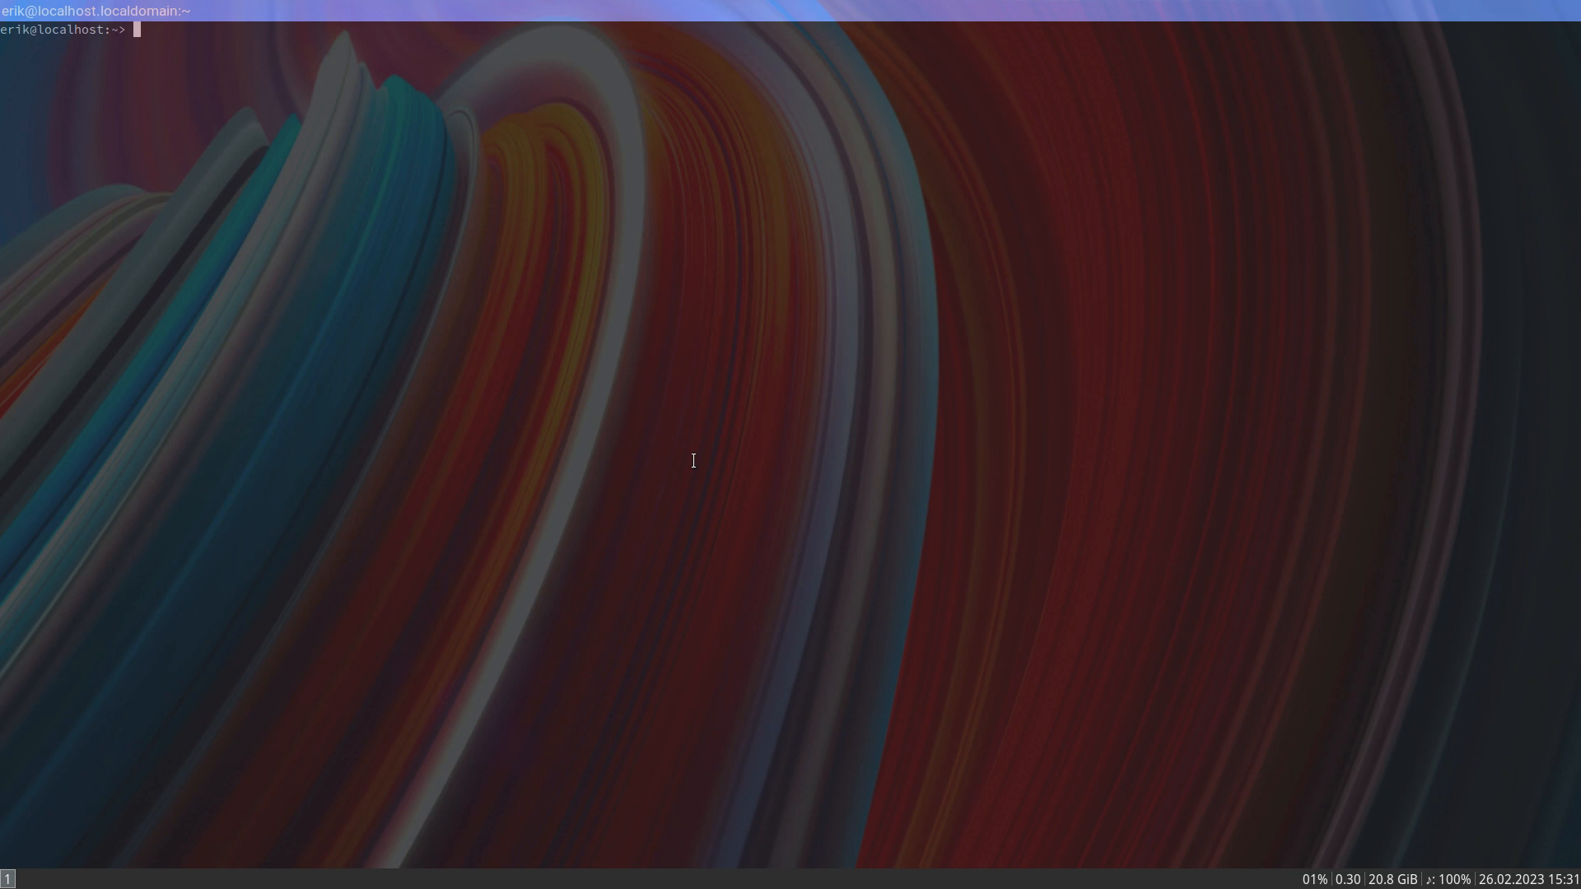
key("super+shift+e")
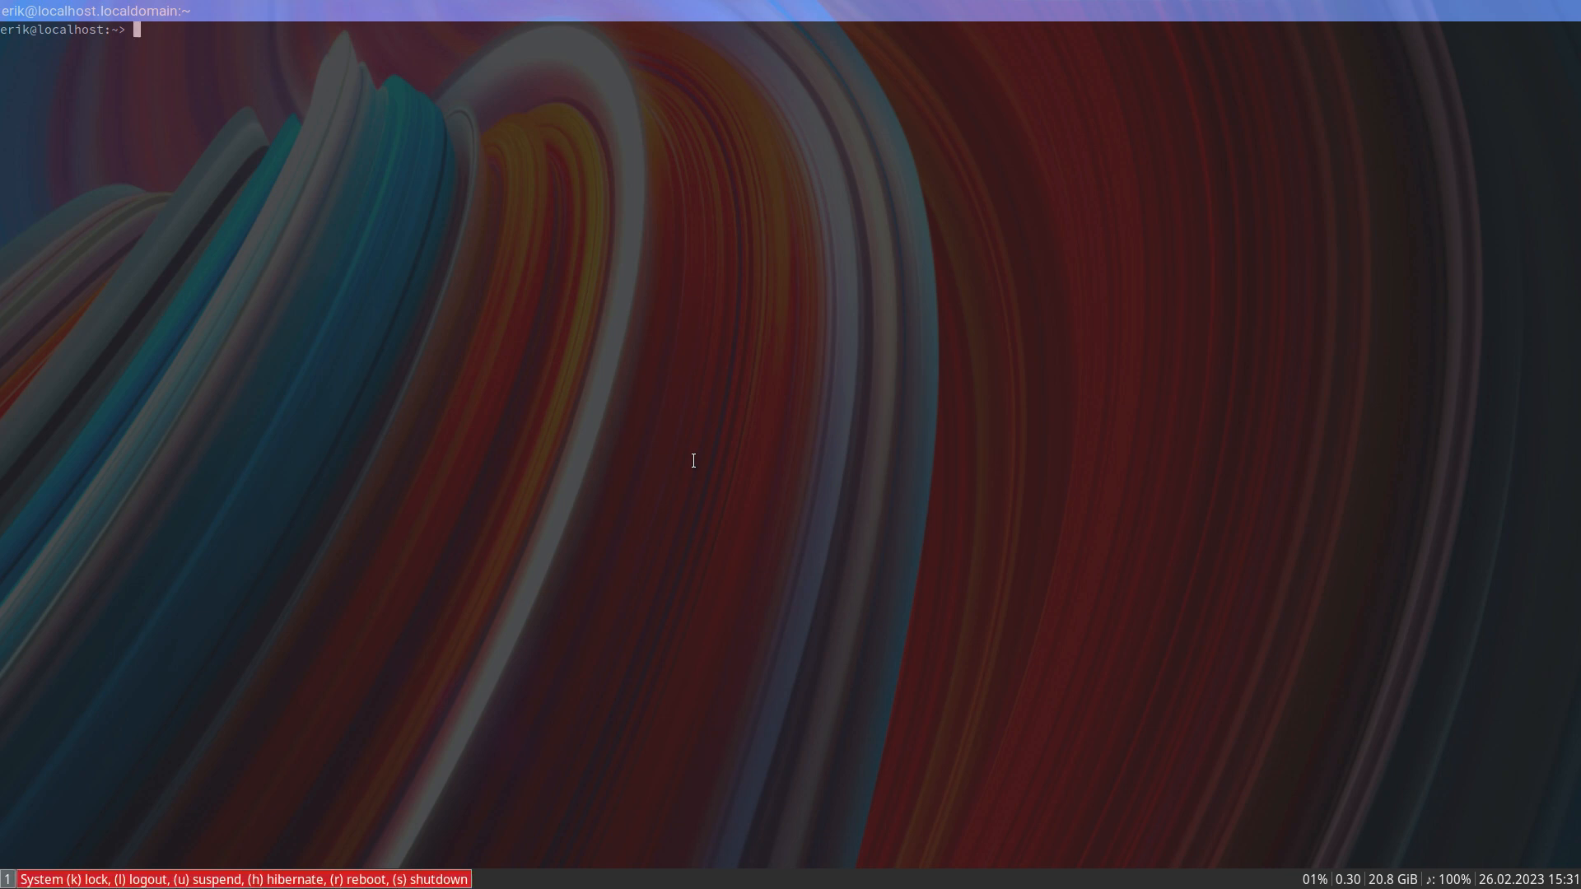
type("k*")
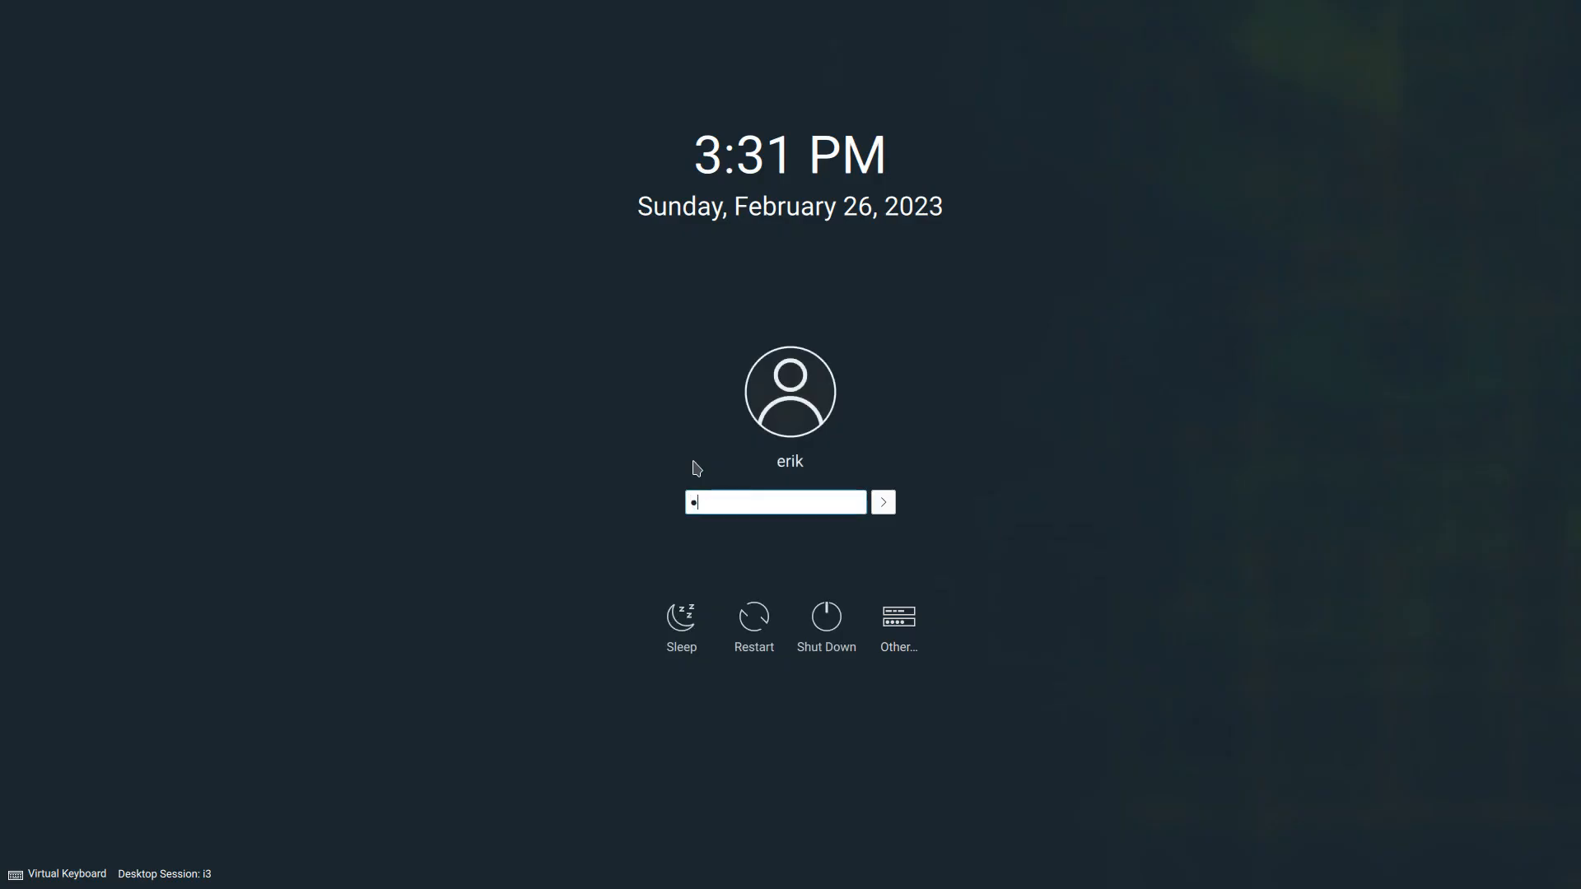
type("****")
key("Return")
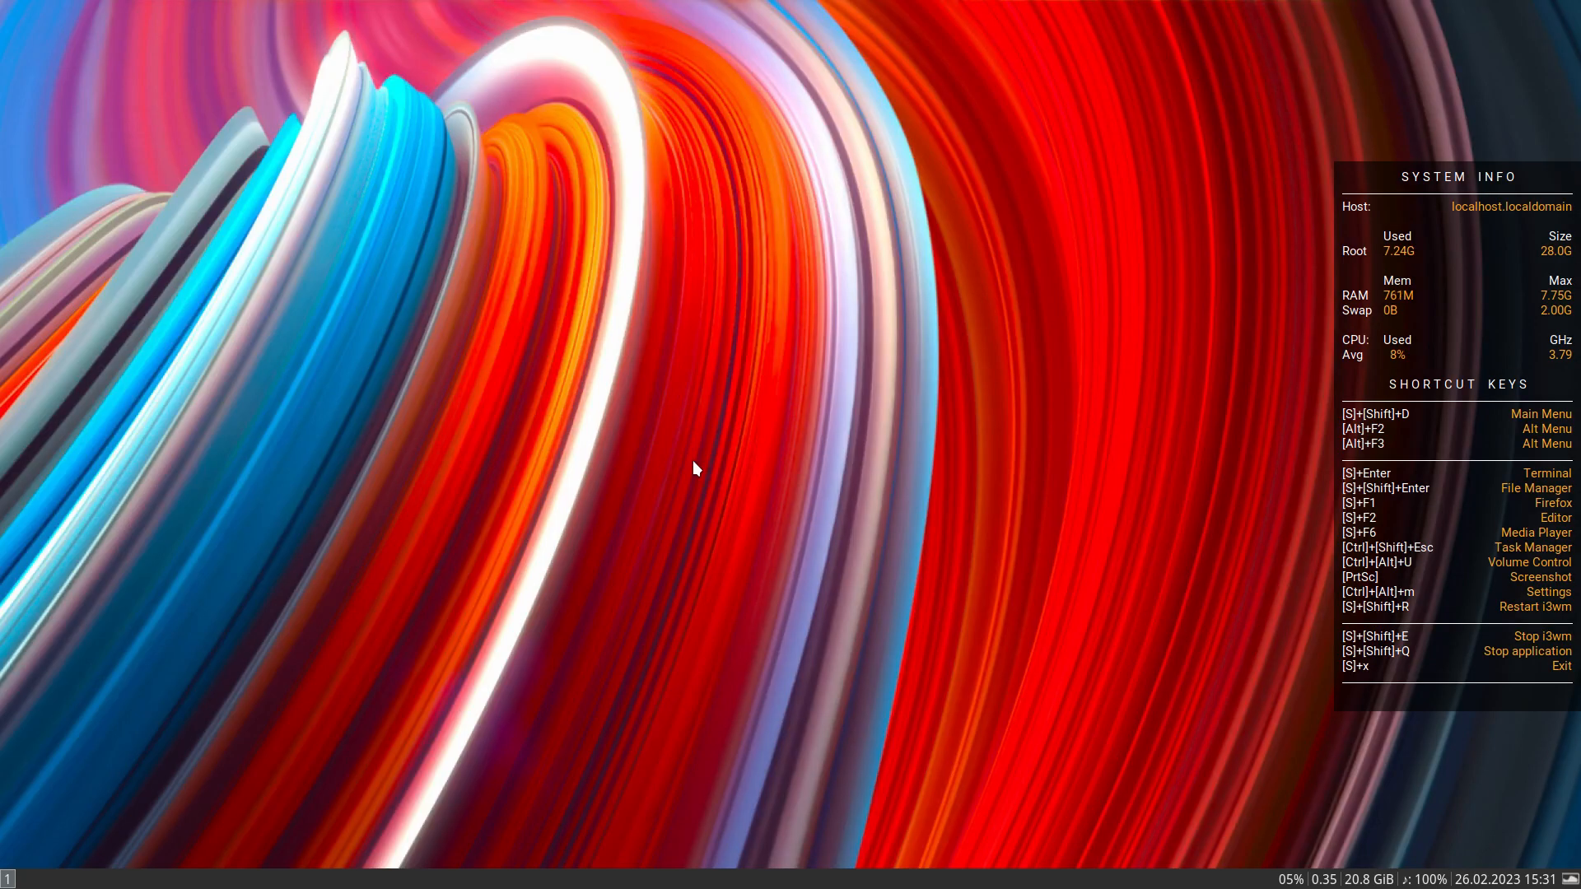